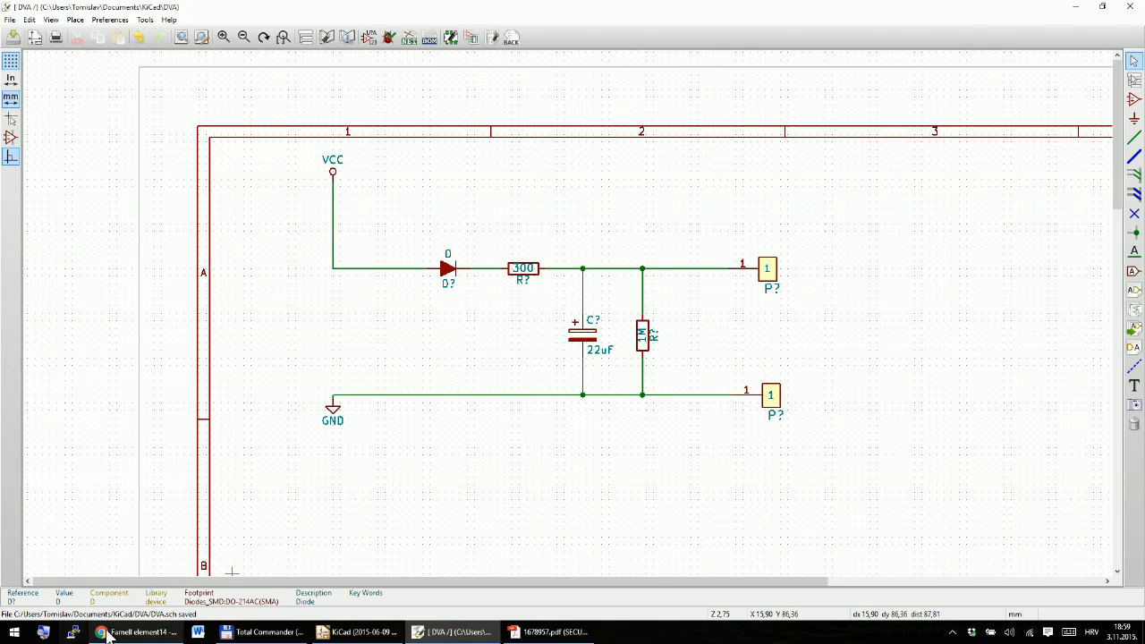
Step: Switch to the Farnell basket in Chrome and examine the external dimensions in the MCRL6015 enclosure's description
click(134, 632)
scroll(605, 313, down, 13)
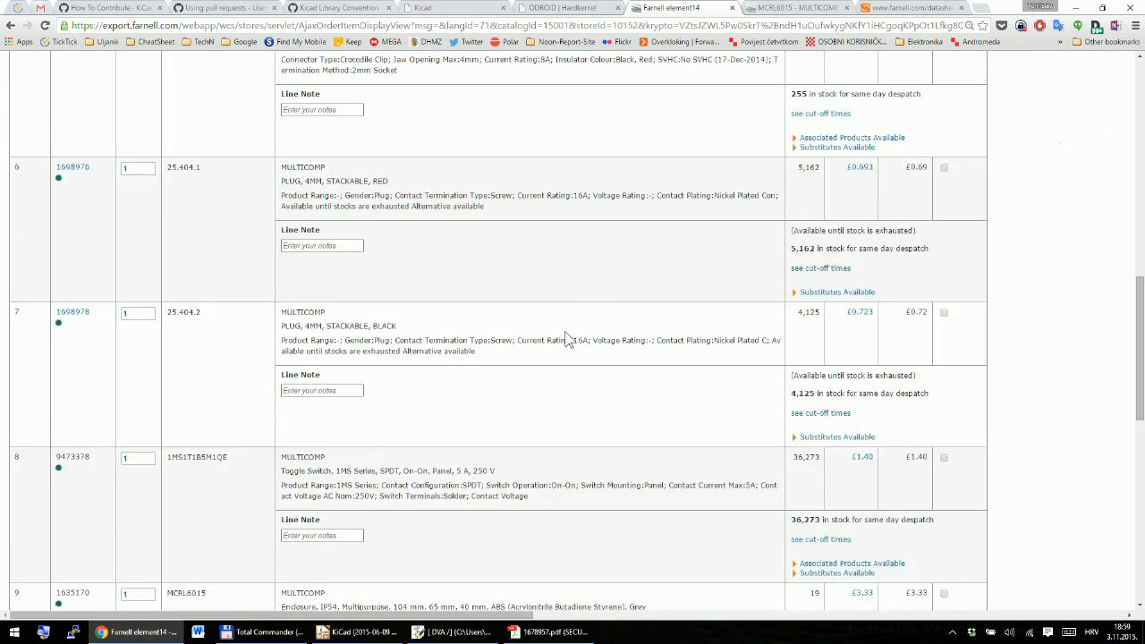
scroll(465, 390, up, 3)
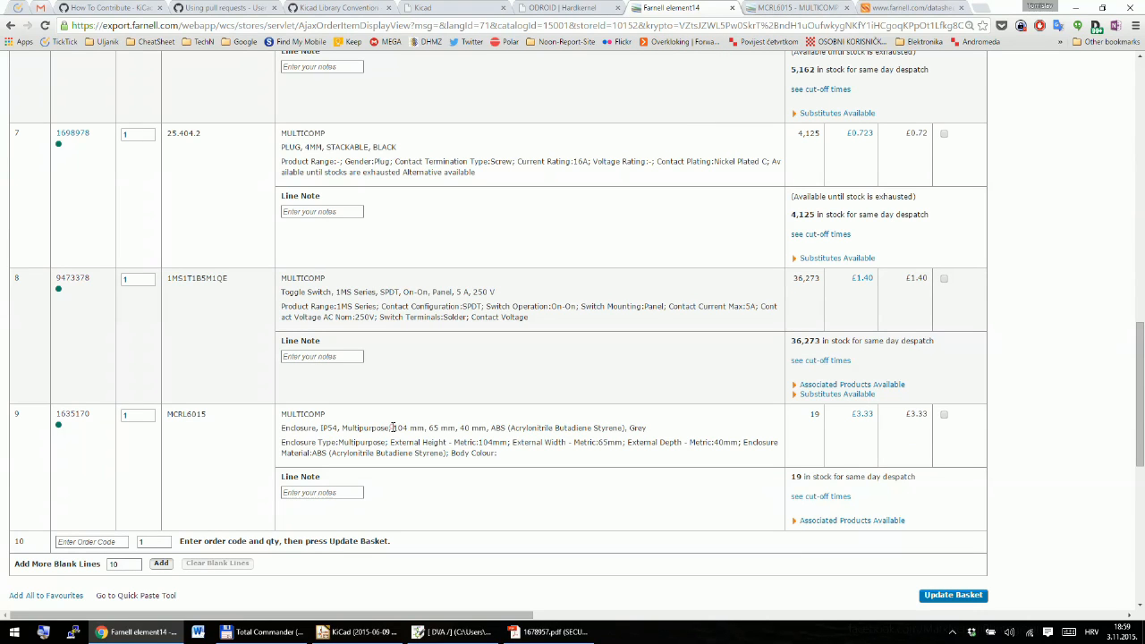
drag(392, 428, 474, 428)
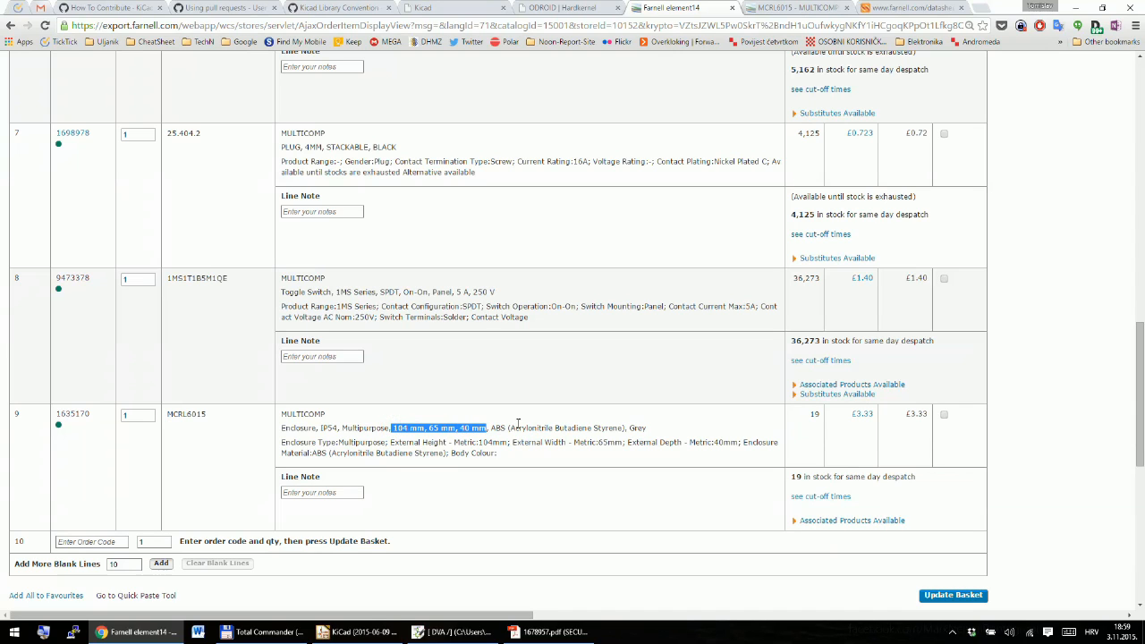
click(517, 424)
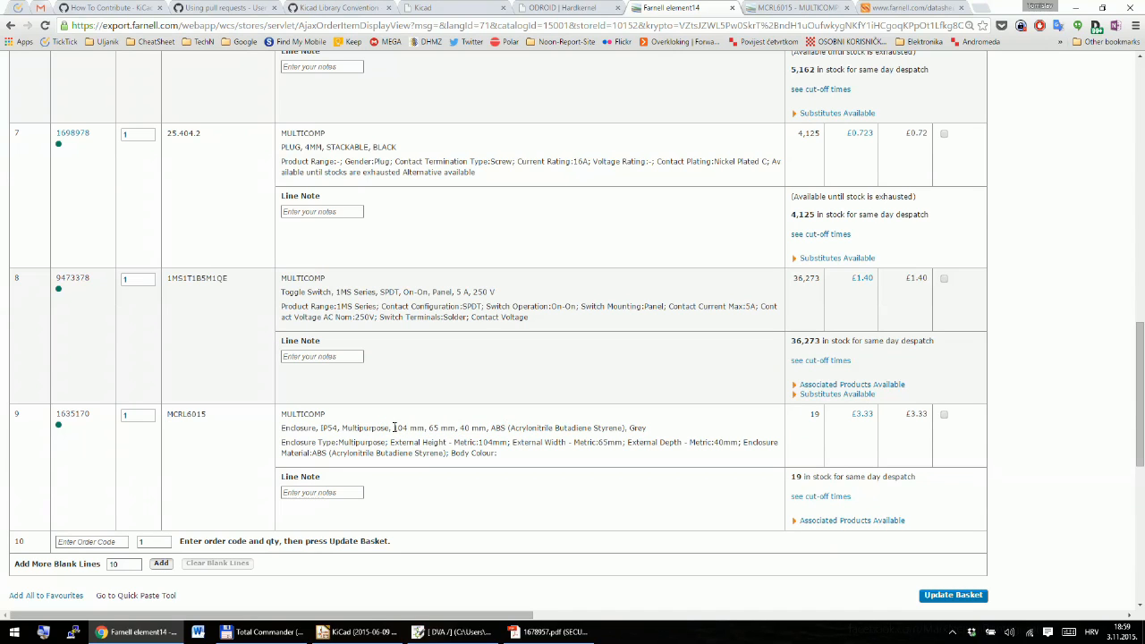
drag(393, 427, 487, 427)
click(498, 428)
drag(392, 429, 488, 427)
click(507, 426)
drag(393, 429, 490, 429)
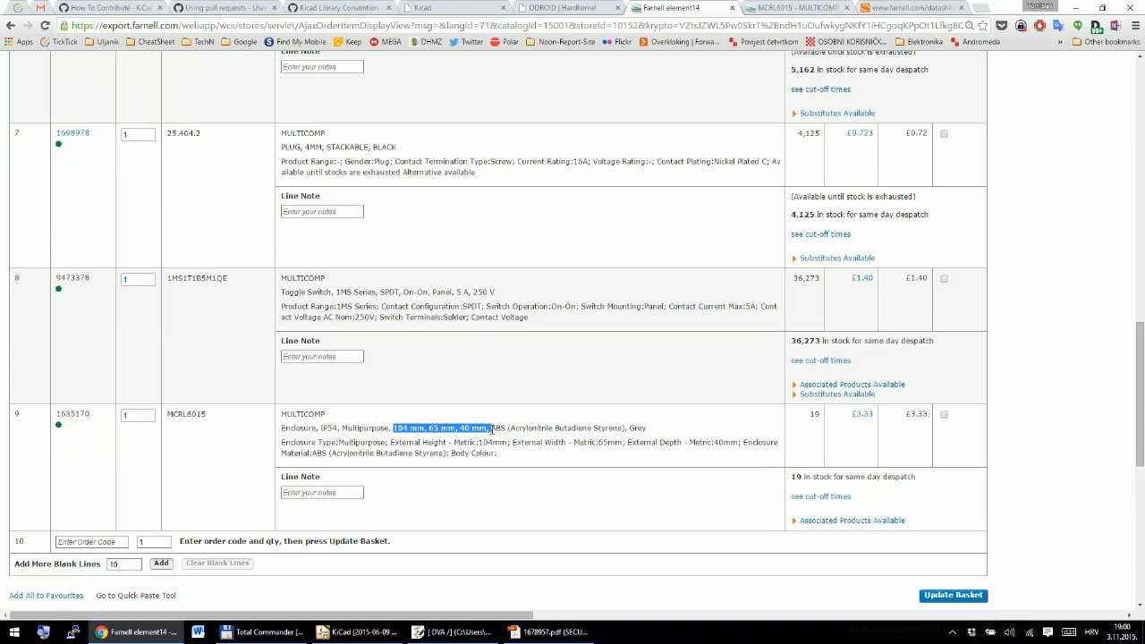
double_click(296, 430)
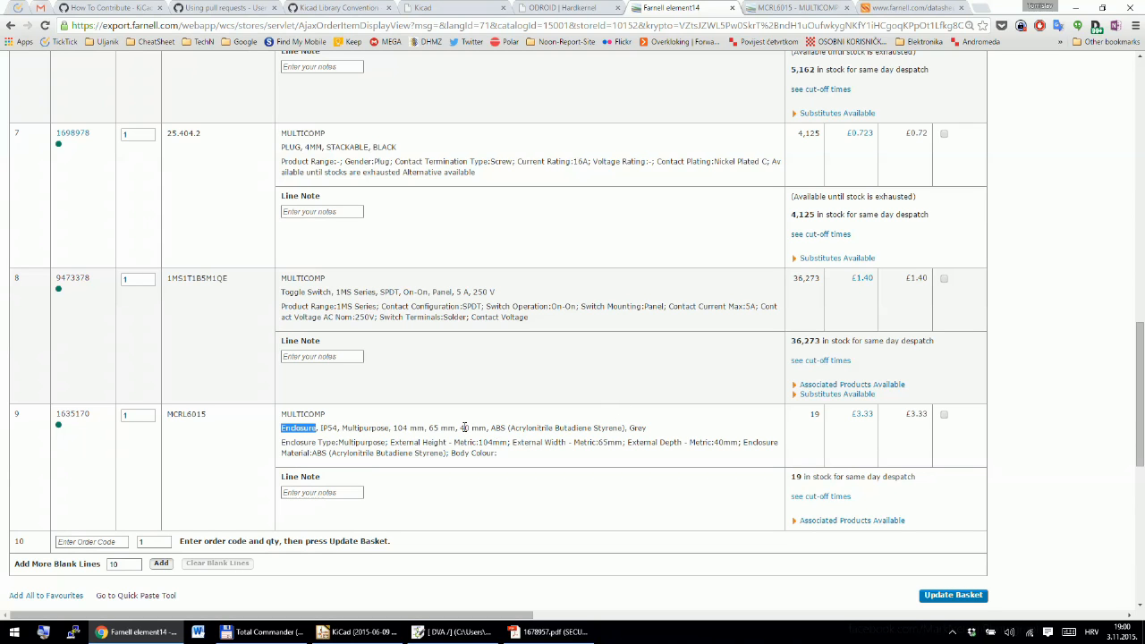
Step: Review the resistor lines and the Panasonic EEVEB2G220M capacitor line in the shopping basket
scroll(525, 433, up, 15)
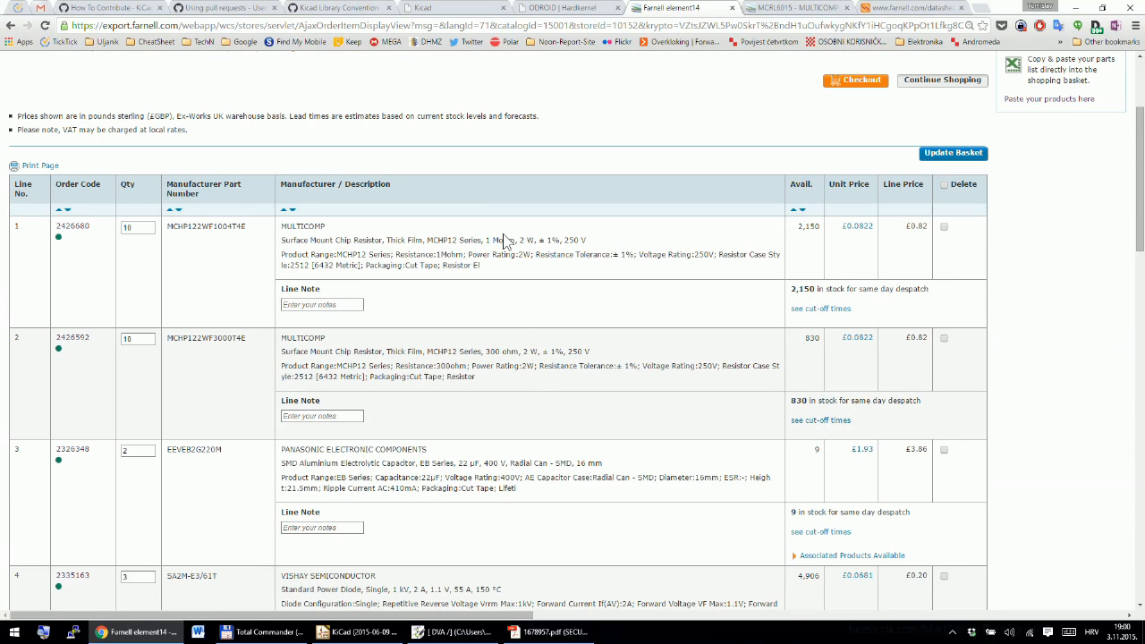
scroll(356, 270, down, 1)
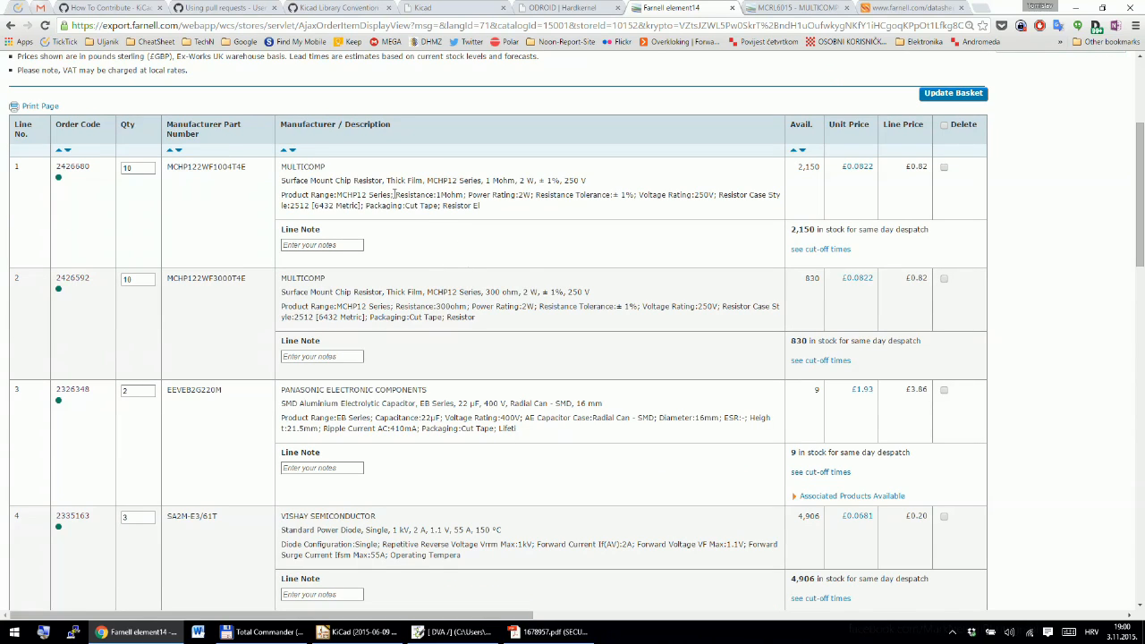
scroll(447, 368, down, 2)
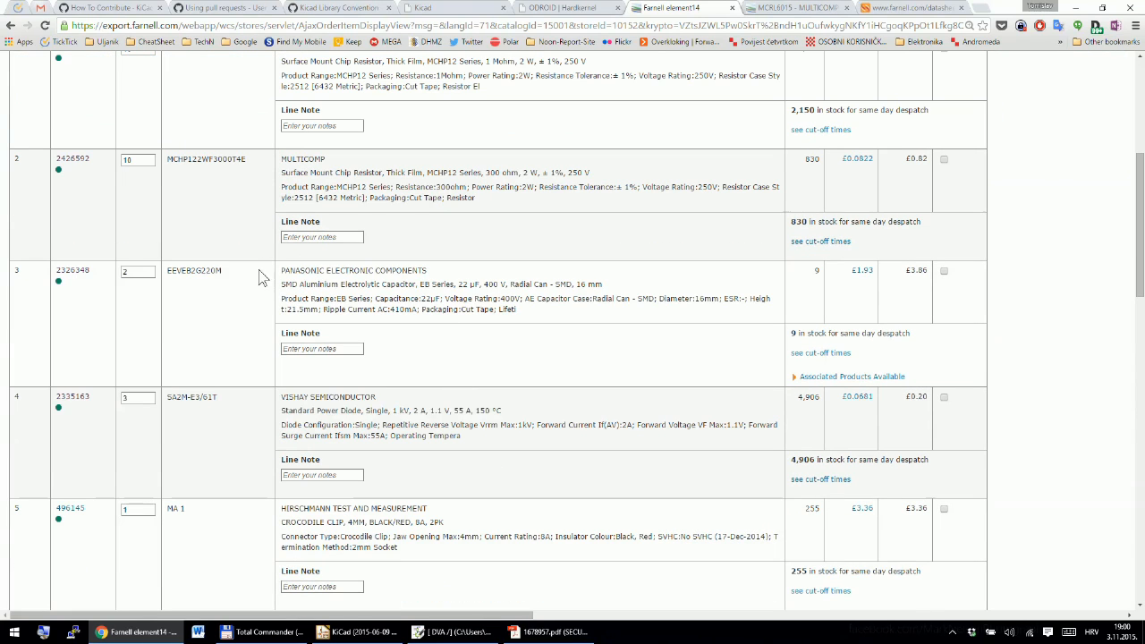
drag(283, 269, 426, 268)
click(427, 267)
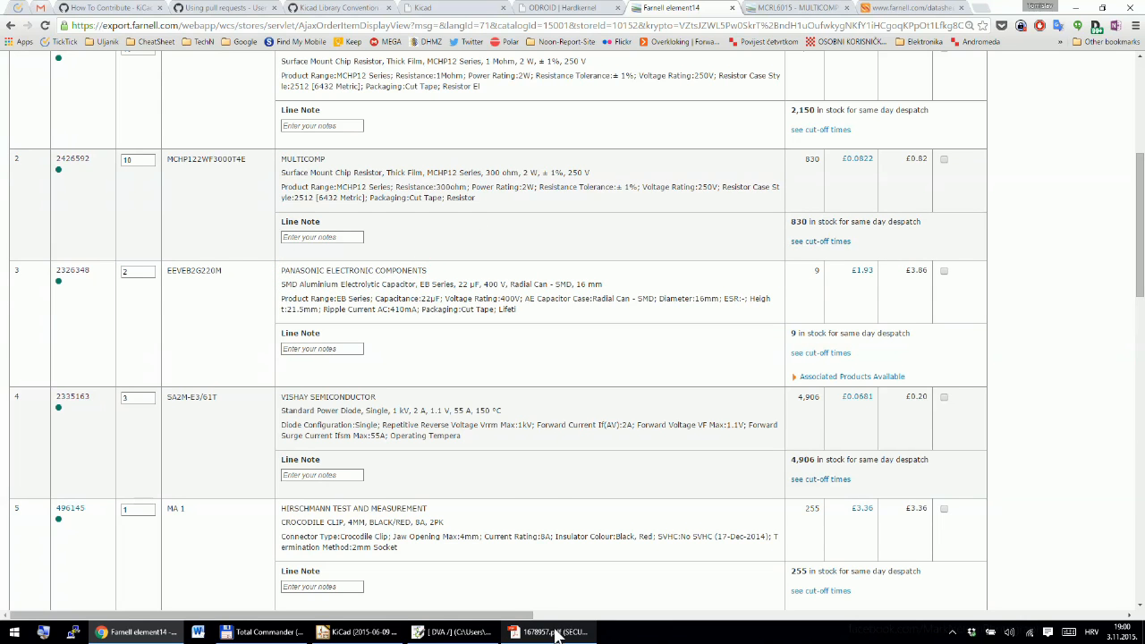
Step: Switch to the capacitor datasheet in Acrobat Reader and look up the size code and case dimensions of the 22 µF, 400 V part
click(568, 634)
scroll(455, 316, up, 15)
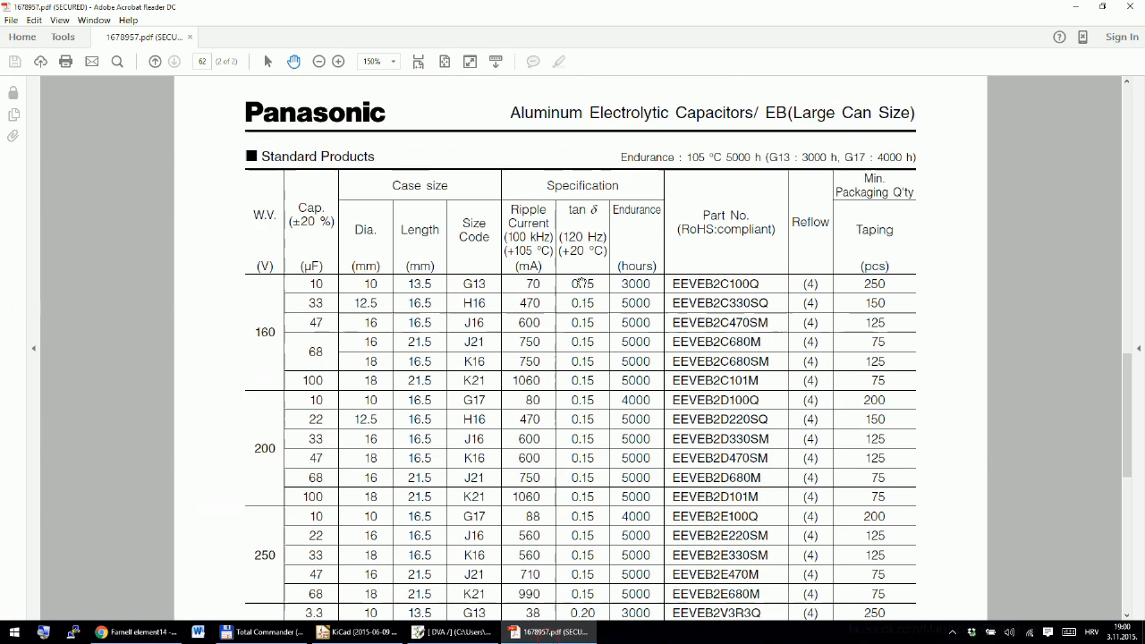
scroll(590, 227, down, 11)
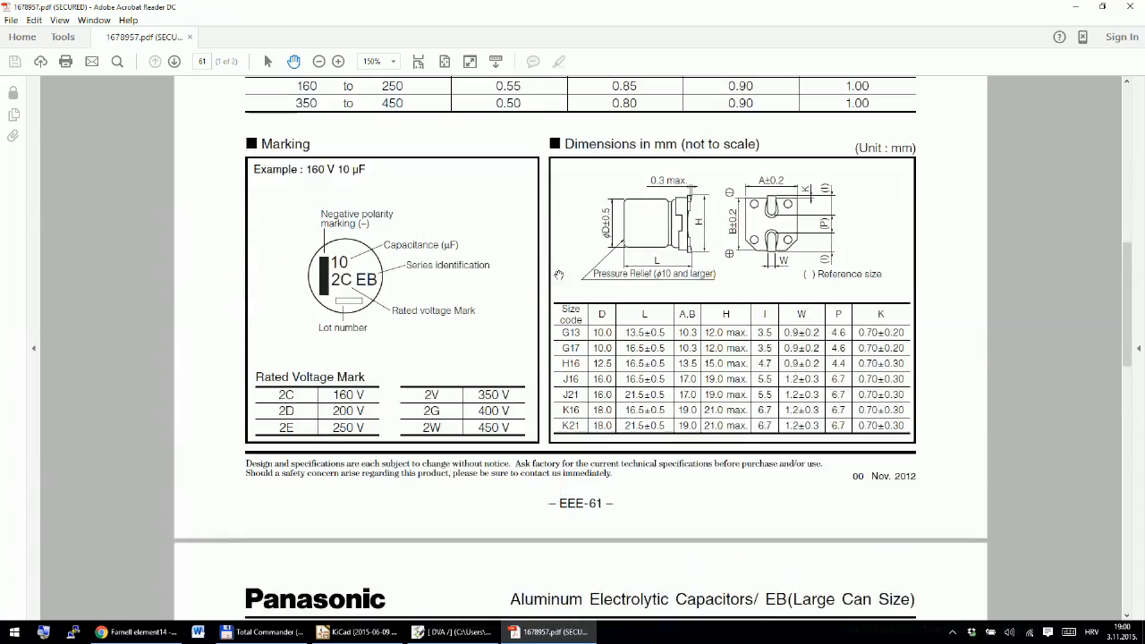
scroll(537, 259, up, 6)
scroll(497, 280, down, 3)
scroll(498, 280, down, 10)
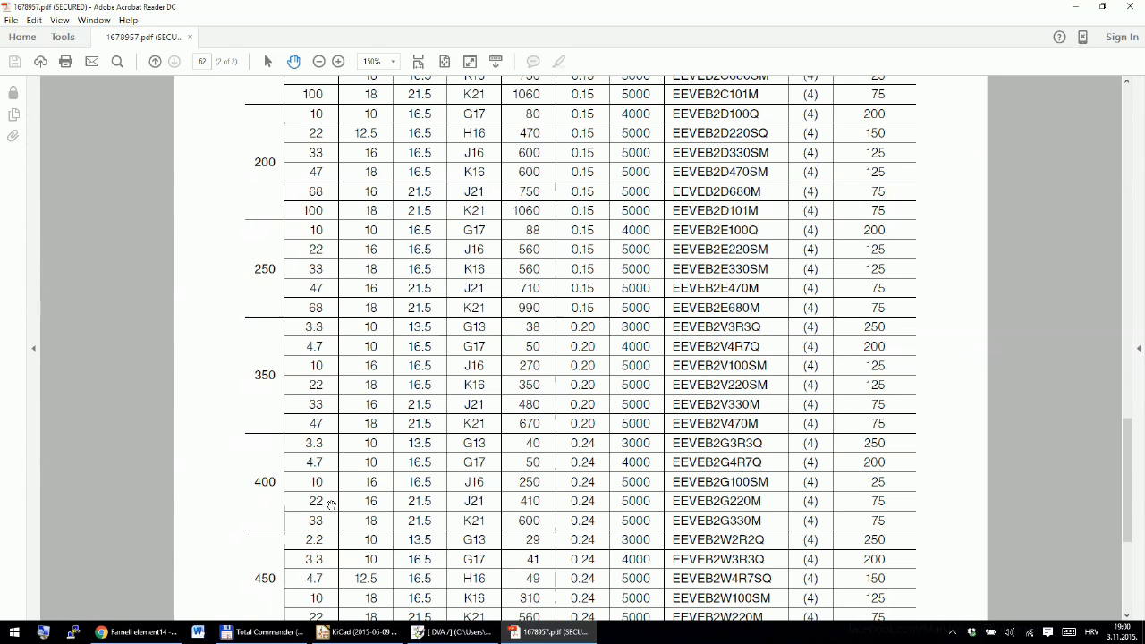
click(467, 499)
scroll(814, 381, up, 3)
scroll(814, 381, up, 9)
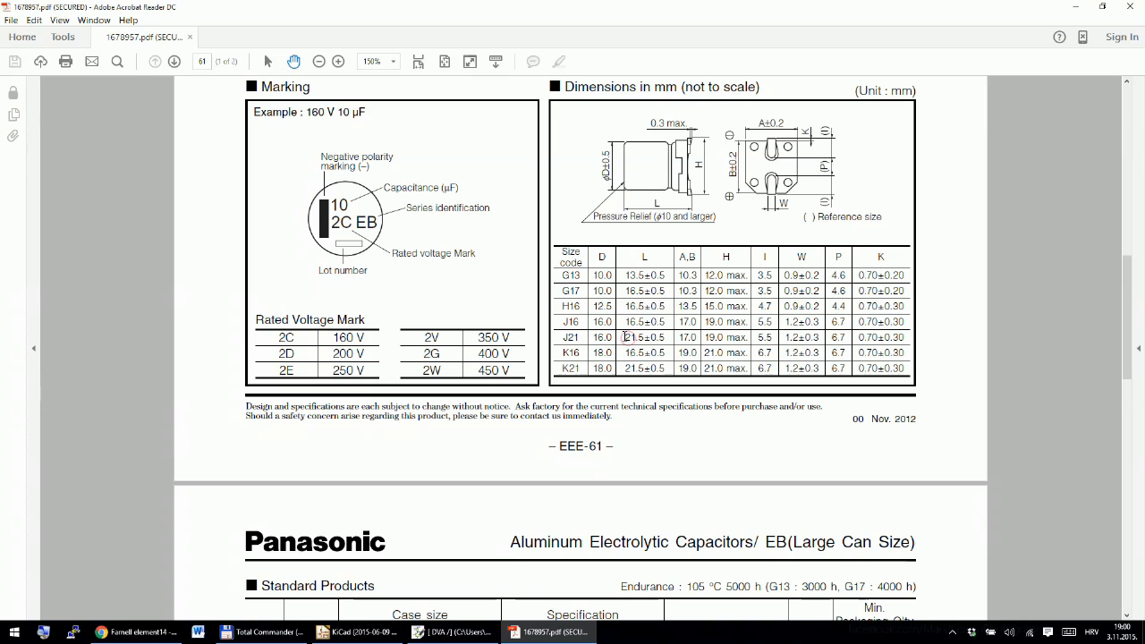
drag(624, 337, 665, 336)
Step: Switch to Chrome, view the MCRL6015 product page, and examine the dimension drawings in the enclosure's PDF datasheet
click(134, 632)
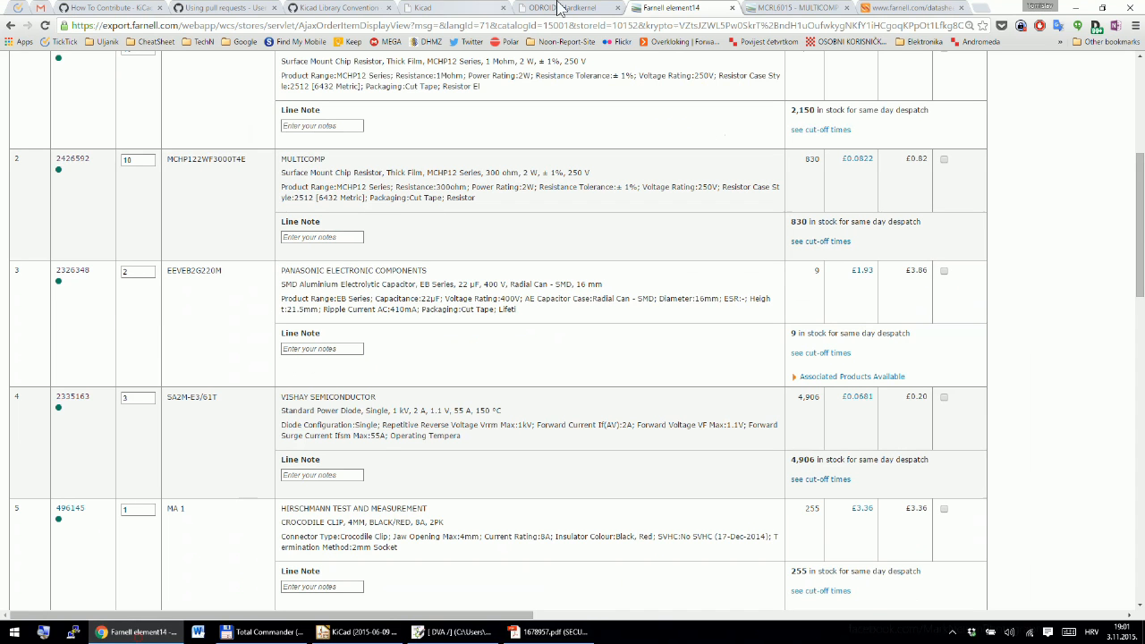
click(803, 8)
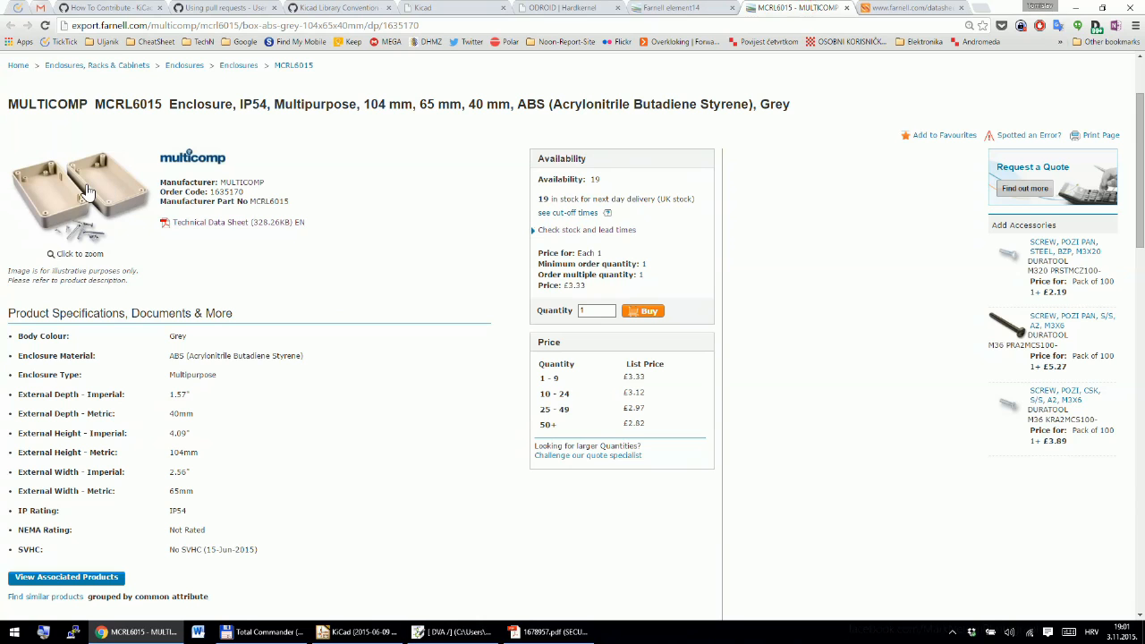
click(898, 9)
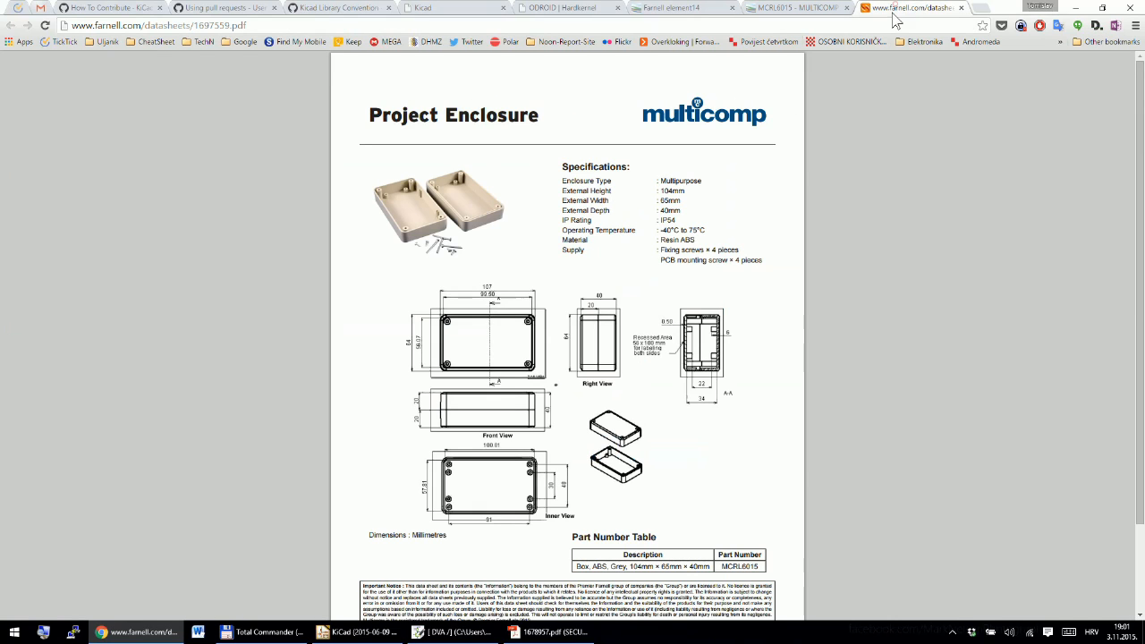
scroll(580, 302, down, 2)
scroll(579, 302, up, 1)
mouse_move(1035, 614)
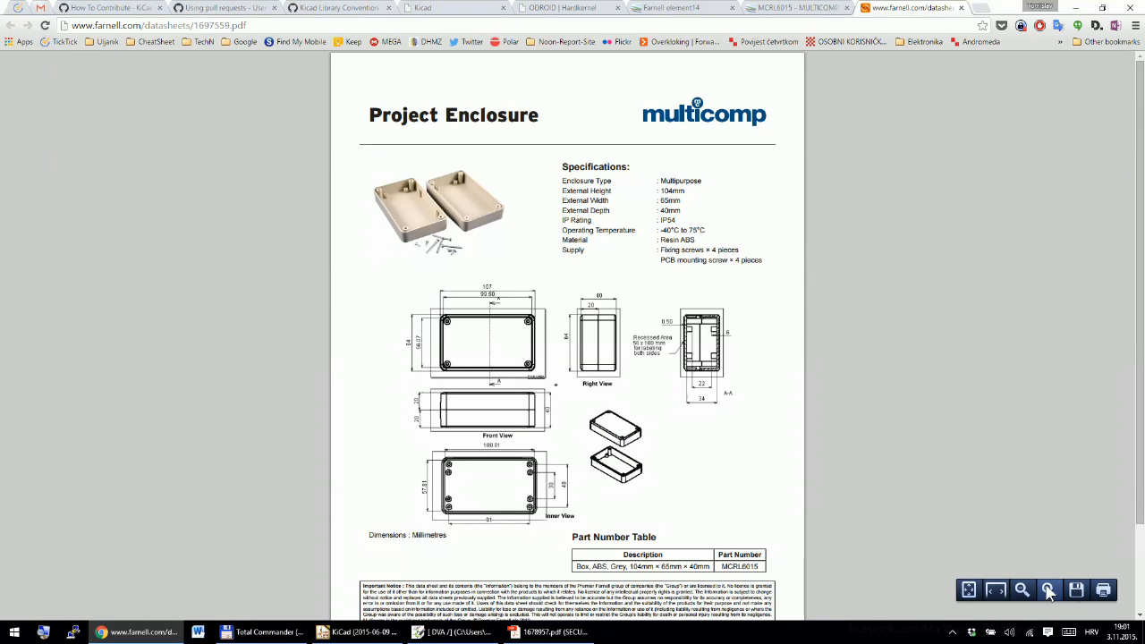
click(1048, 590)
click(1049, 590)
scroll(449, 160, down, 3)
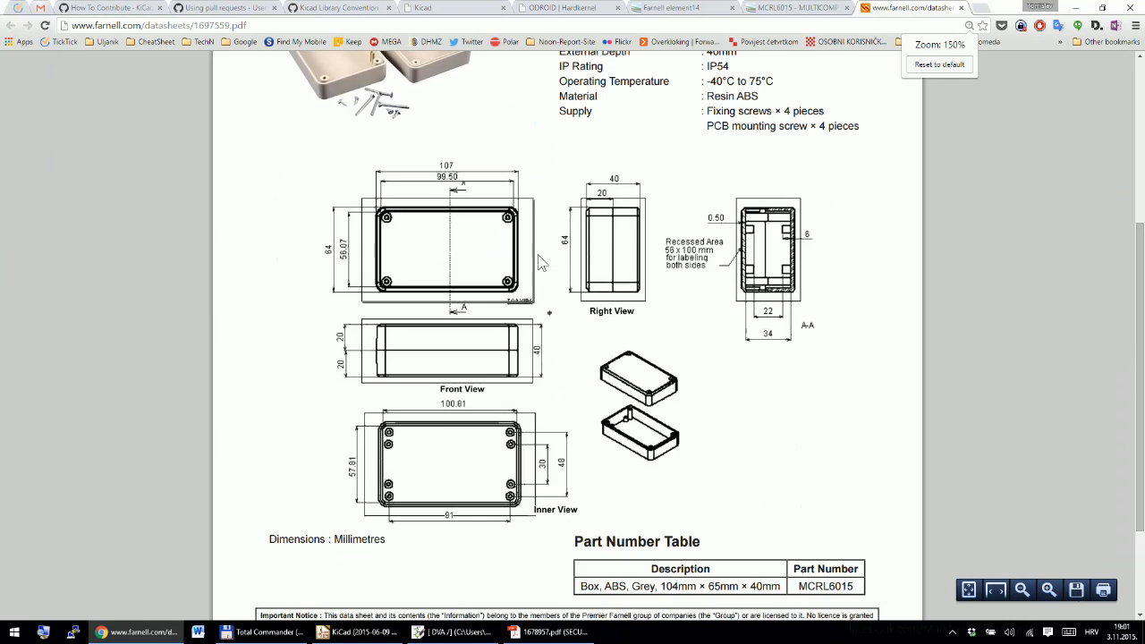
scroll(449, 160, up, 1)
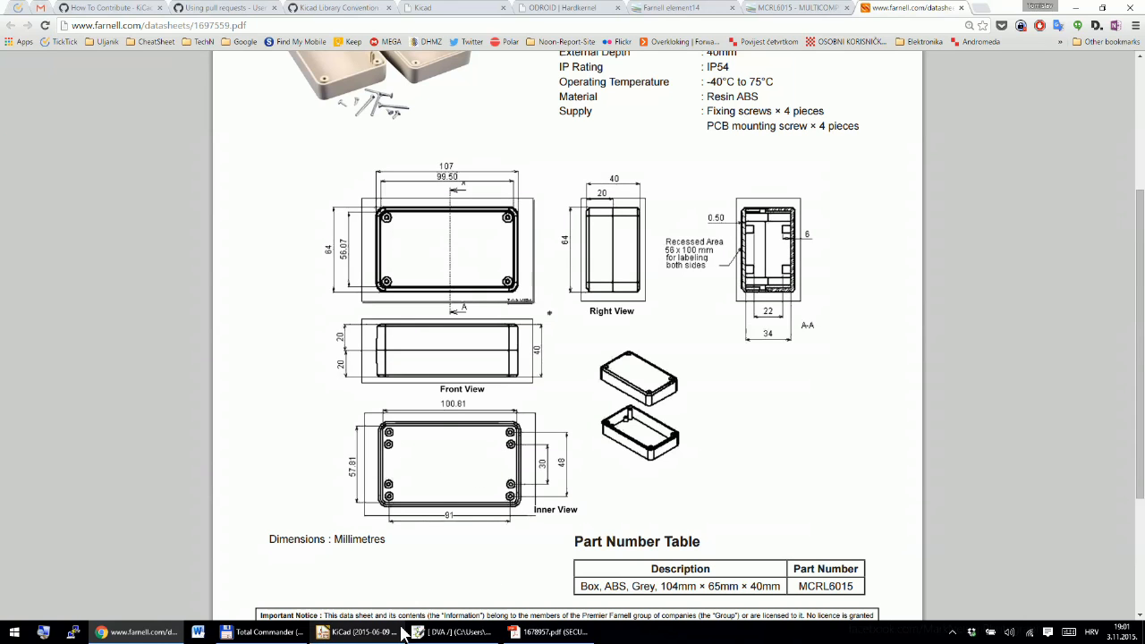
Step: Switch to the KiCad DVA schematic and inspect the circuit around the 300 ohm resistor and the capacitor
click(451, 631)
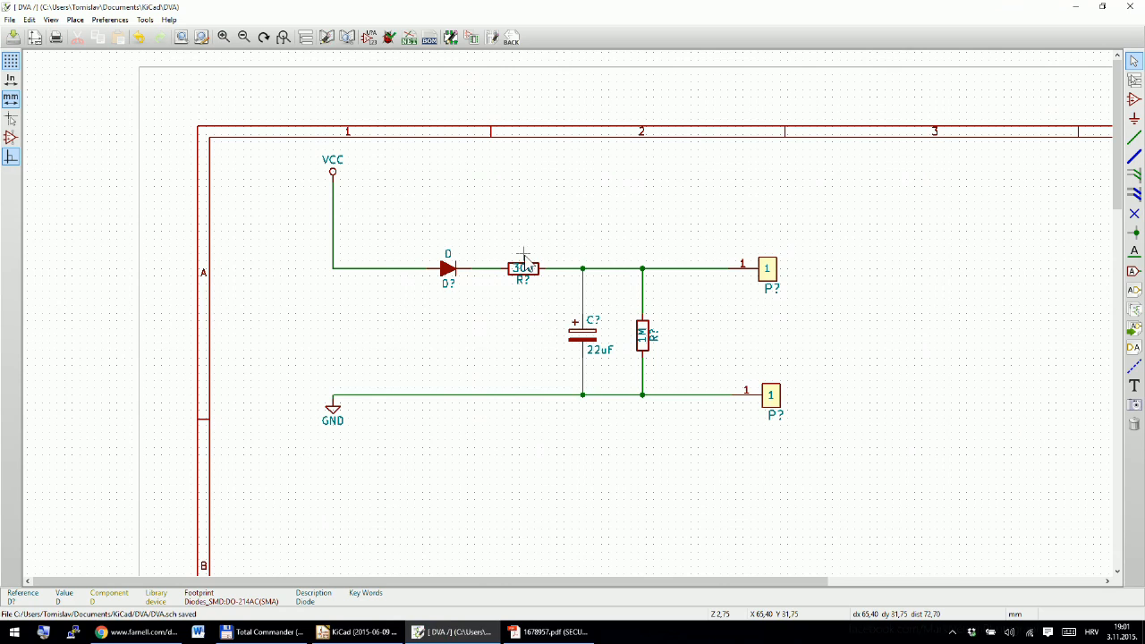
scroll(527, 320, up, 1)
scroll(567, 316, down, 1)
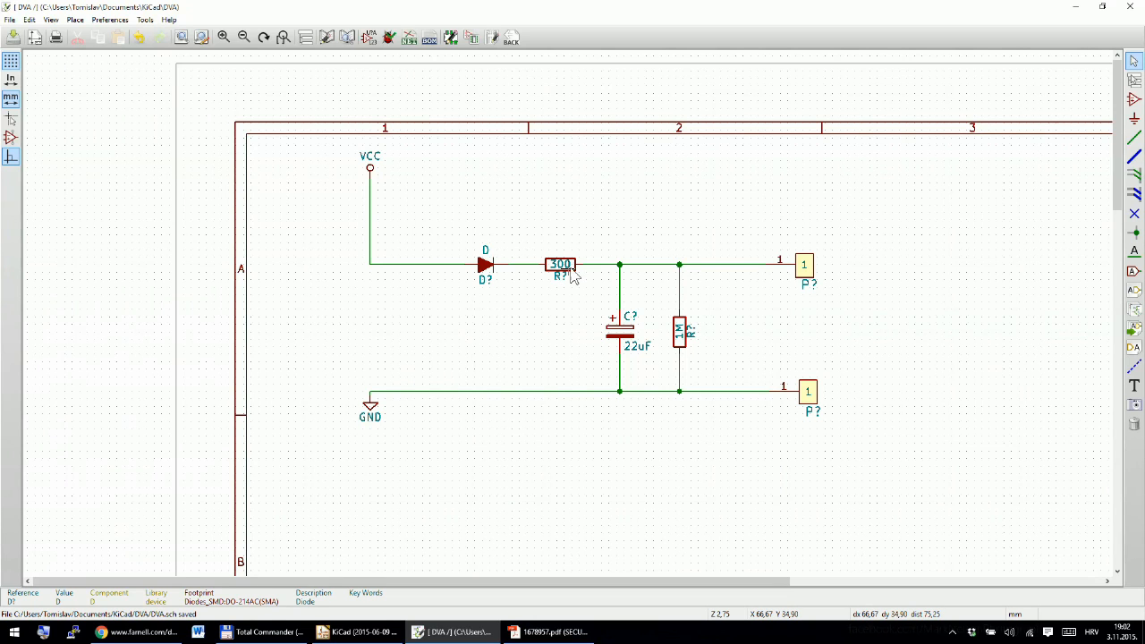
scroll(573, 276, up, 3)
scroll(584, 327, down, 1)
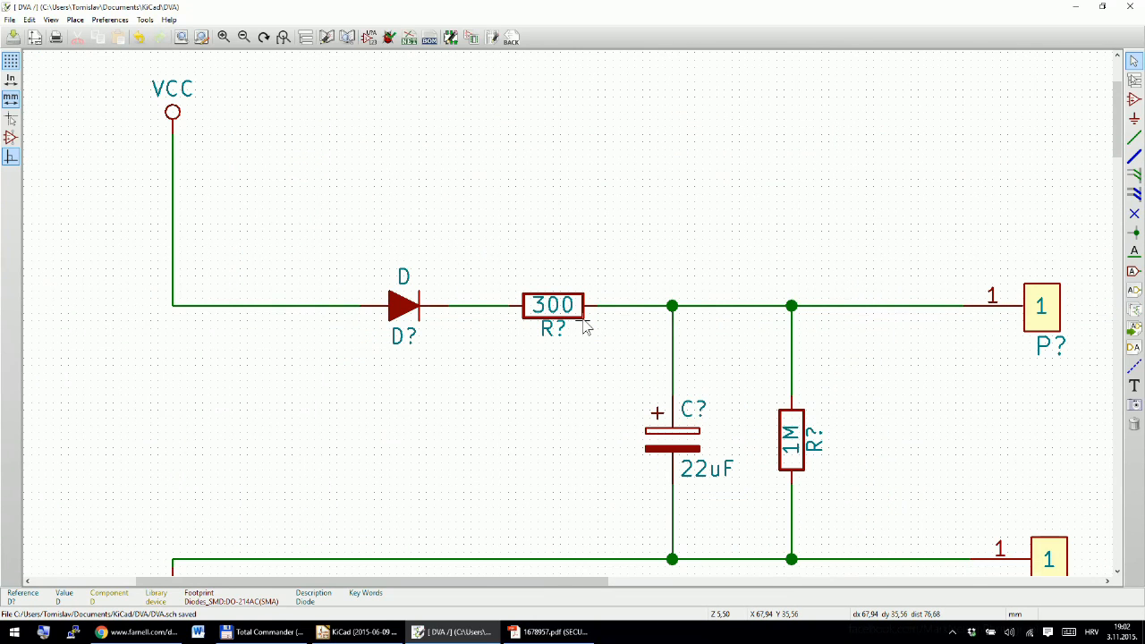
middle_drag(609, 369, 603, 324)
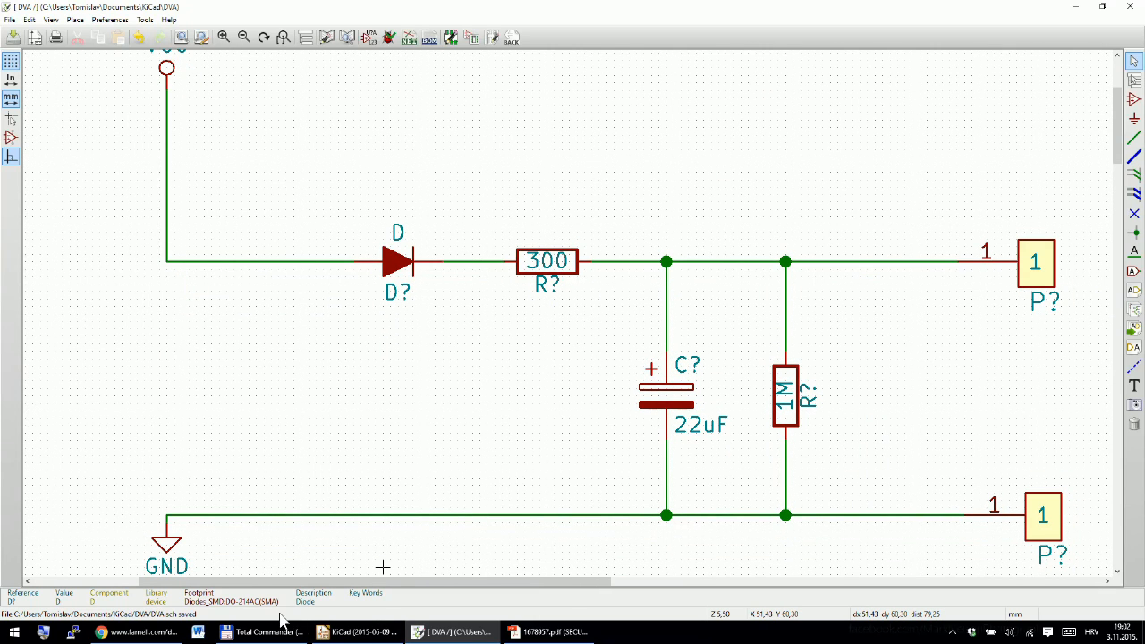
Step: Switch back to the Farnell basket in Chrome and check the 1 Mohm chip resistor's case style
click(139, 631)
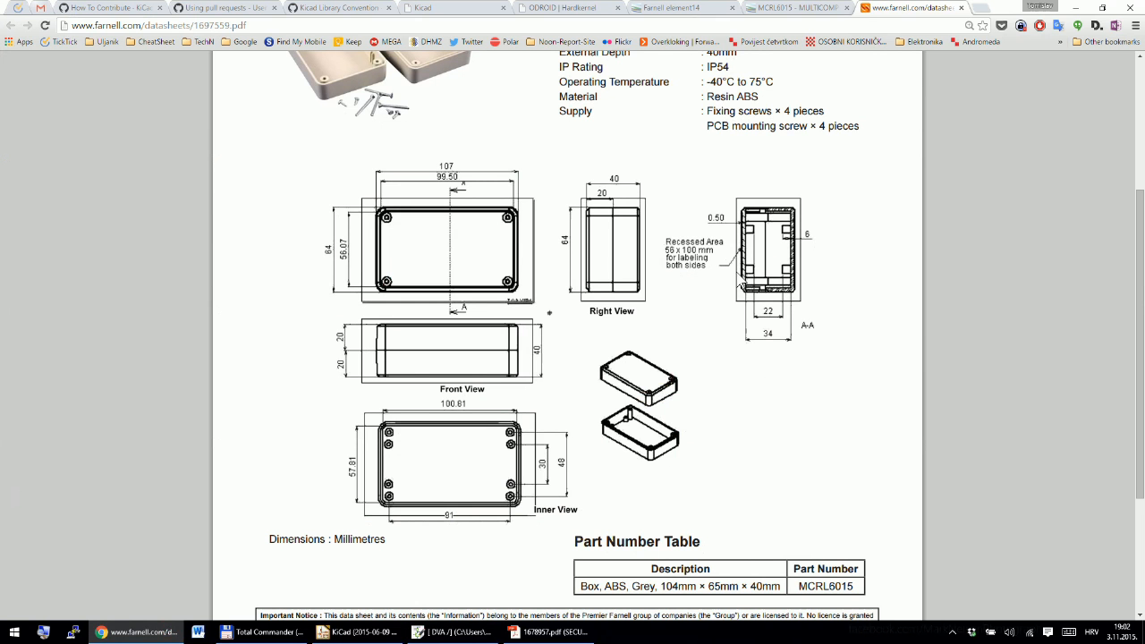
click(666, 8)
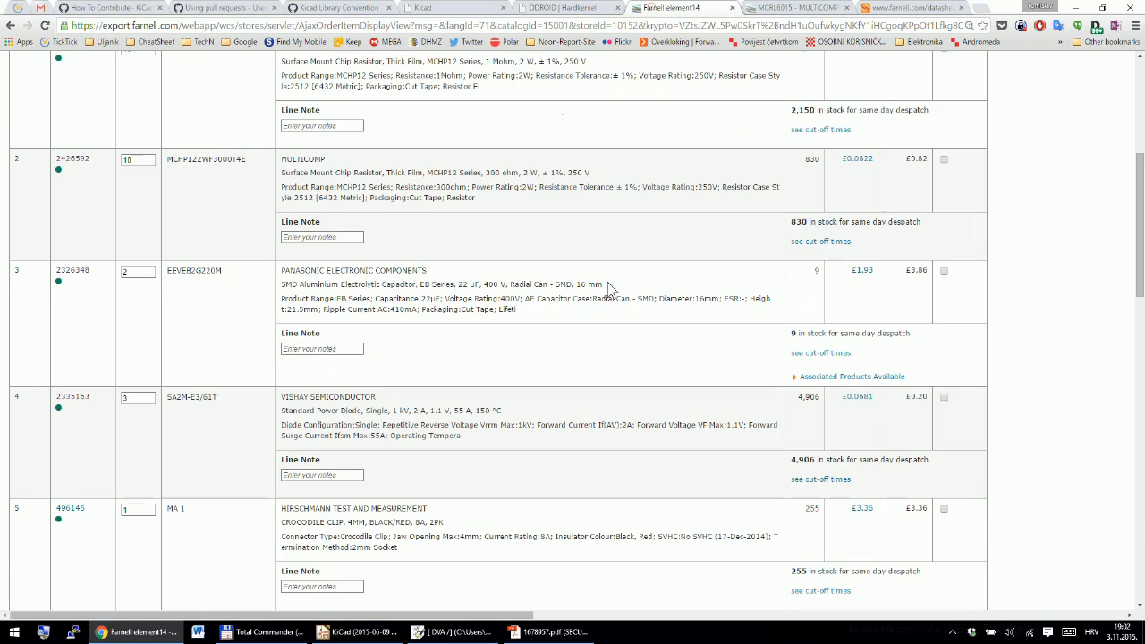
scroll(536, 268, up, 3)
scroll(490, 249, down, 1)
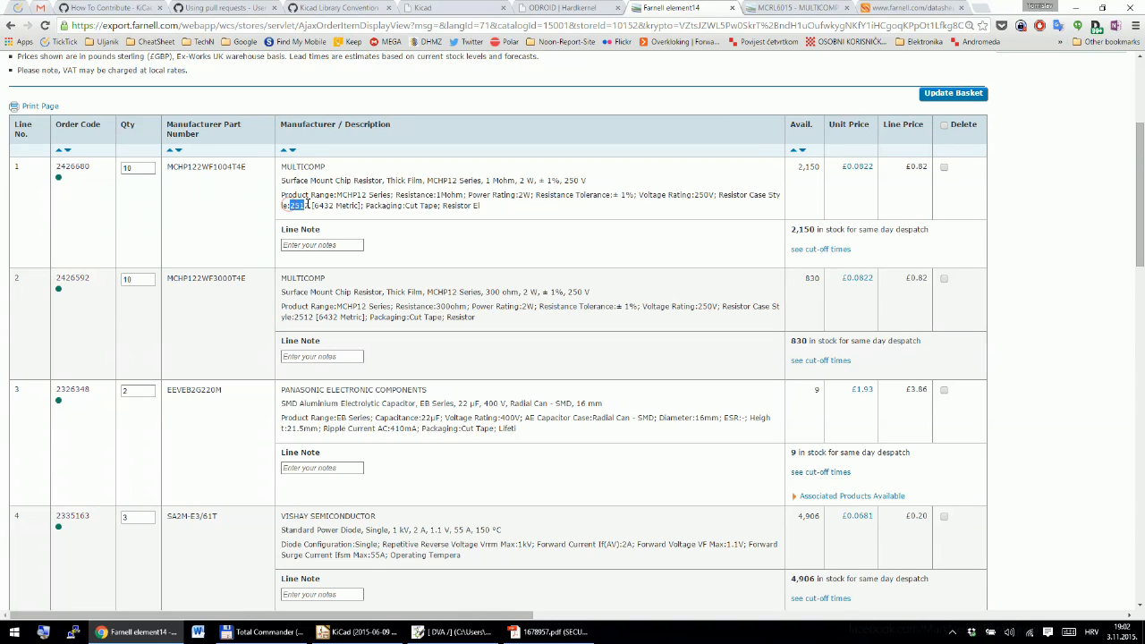
drag(308, 205, 311, 203)
drag(306, 206, 311, 206)
click(319, 206)
click(284, 203)
click(292, 206)
drag(289, 205, 360, 205)
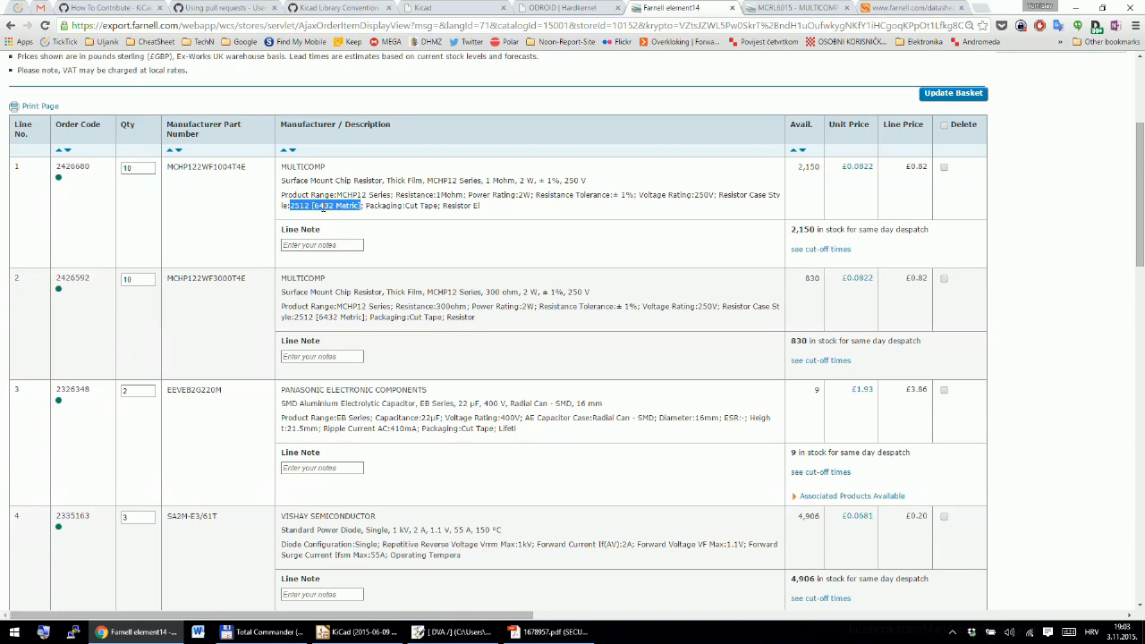
click(298, 216)
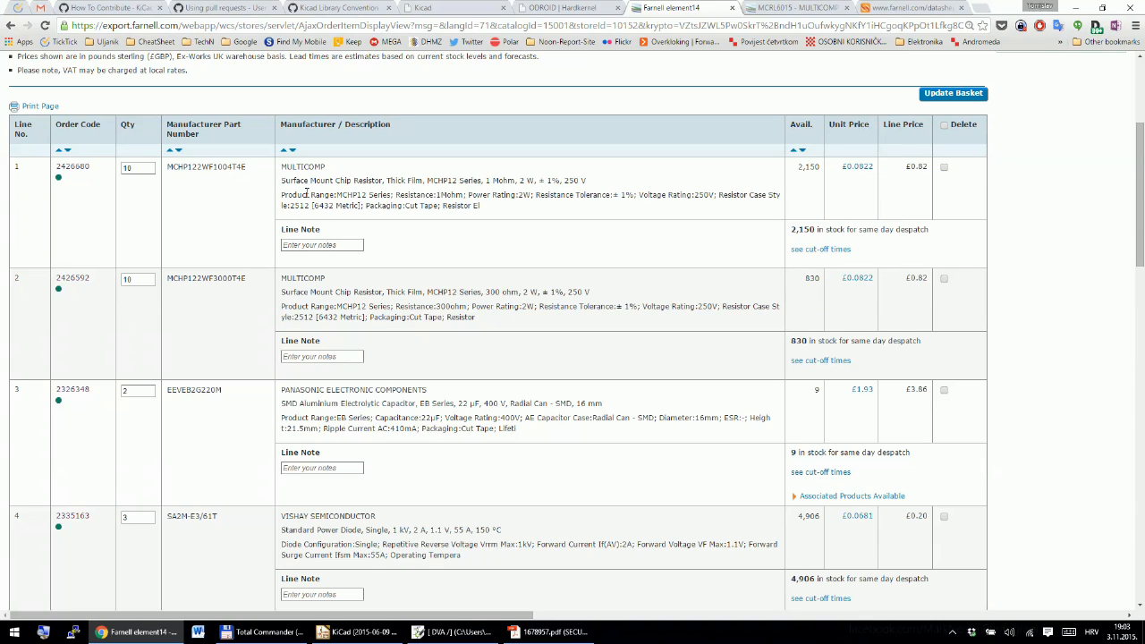
drag(290, 207, 399, 205)
click(332, 211)
double_click(299, 205)
click(327, 199)
Step: Review the MCHP12 series details of the 1 Mohm resistor and recheck its case size in the basket
scroll(416, 219, down, 1)
scroll(417, 218, up, 3)
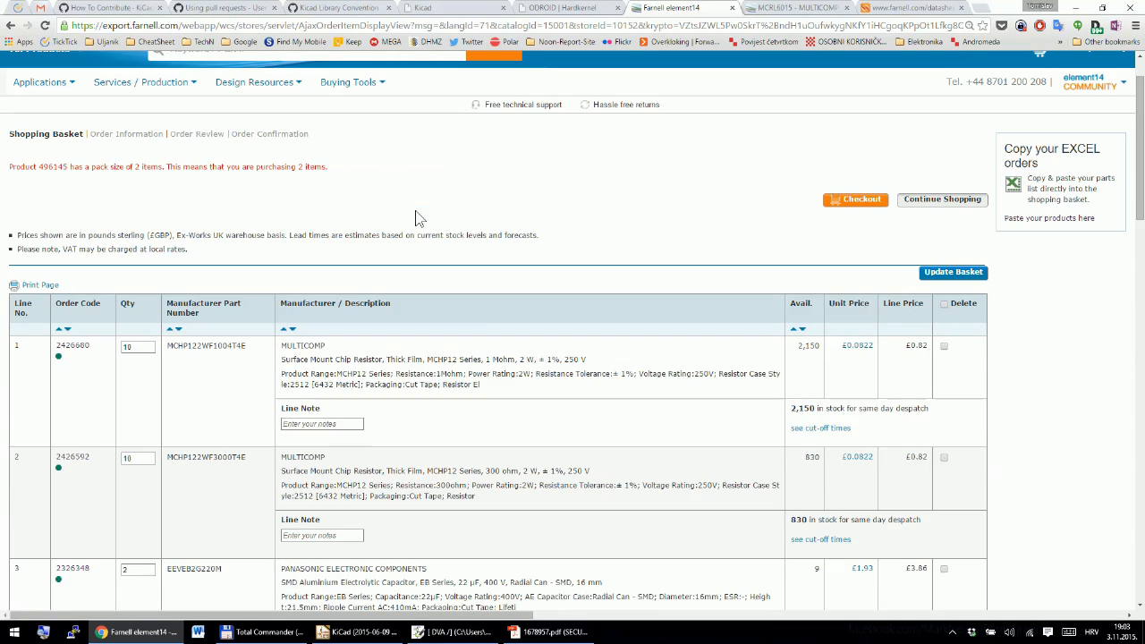
scroll(417, 220, down, 2)
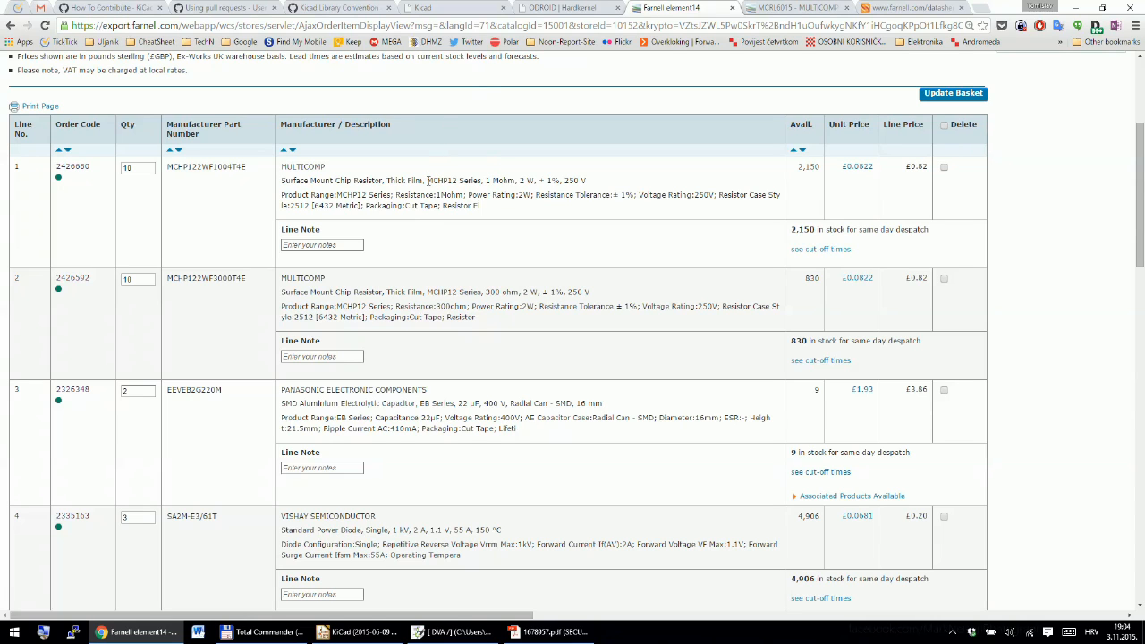
drag(427, 181, 452, 207)
click(476, 202)
scroll(536, 245, up, 1)
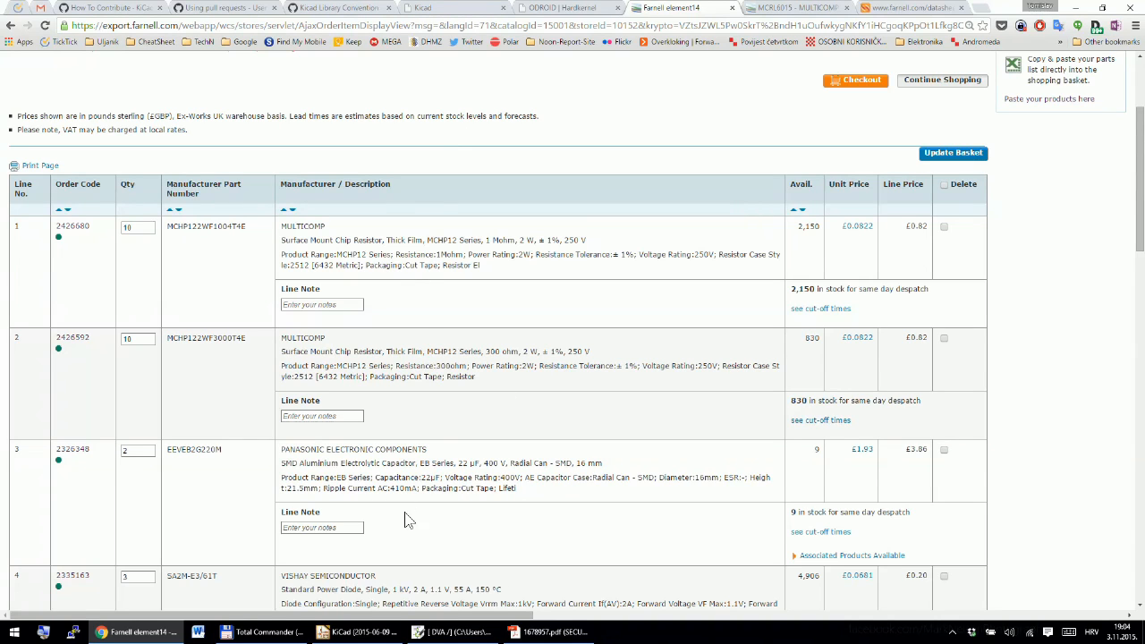
double_click(298, 263)
Step: Switch back to the KiCad schematic and review the whole circuit from VCC and GND to the two connectors
click(453, 631)
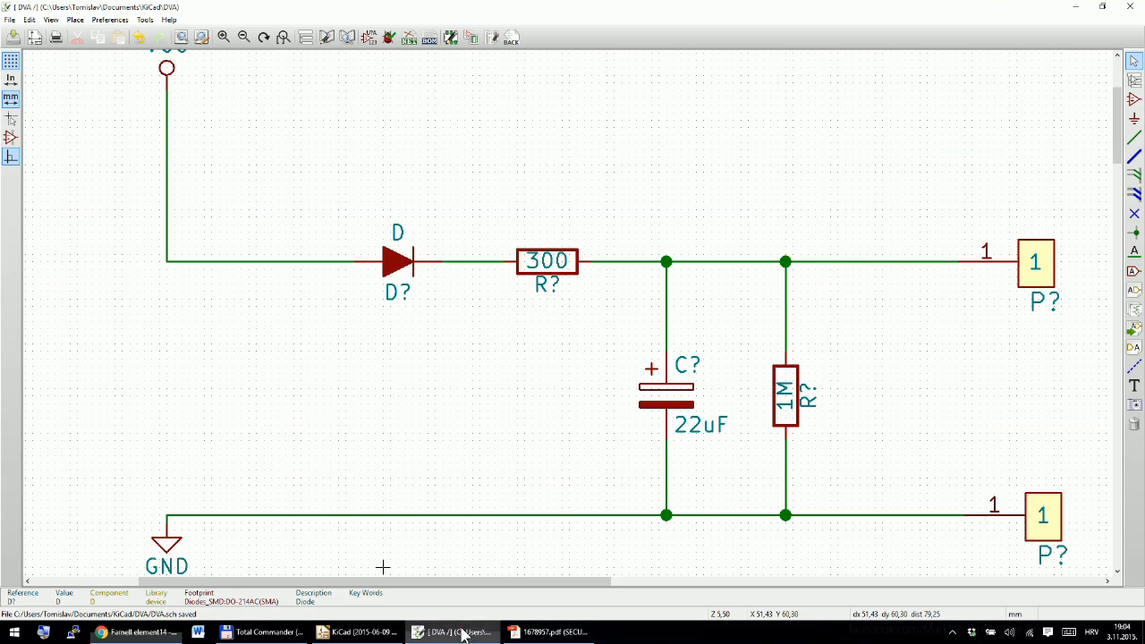
scroll(590, 313, down, 1)
scroll(575, 326, up, 1)
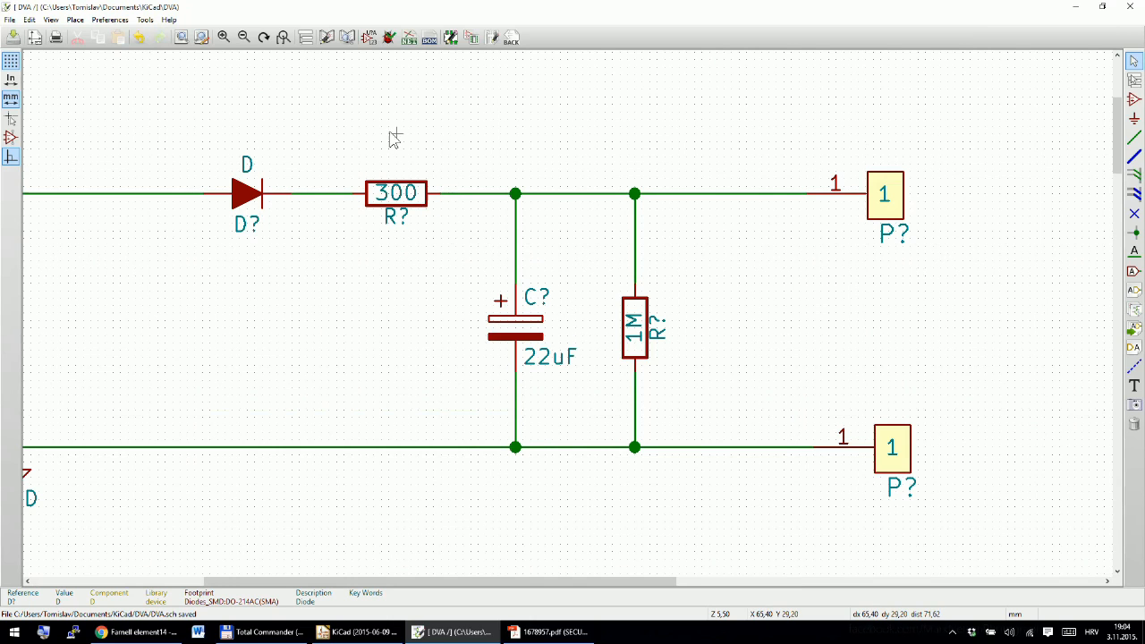
scroll(590, 308, down, 1)
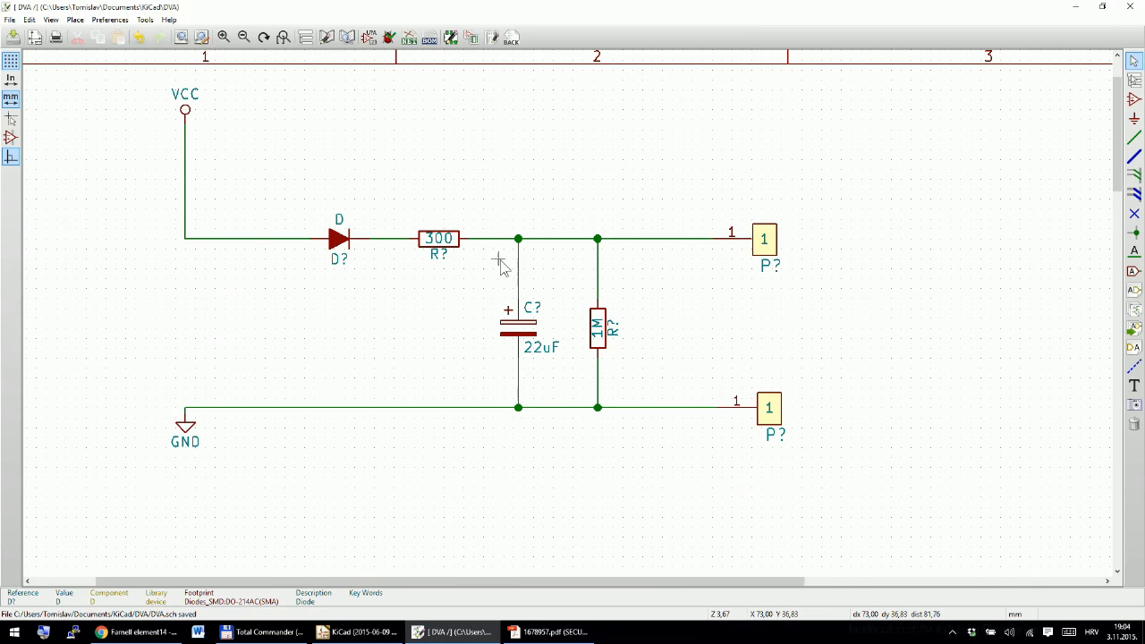
Step: Place two copies of the upper DVA_CONN connector, one above the other, beside the circuit and move the pair farther from it
scroll(501, 263, up, 1)
scroll(561, 340, down, 1)
scroll(586, 359, up, 1)
scroll(572, 323, down, 2)
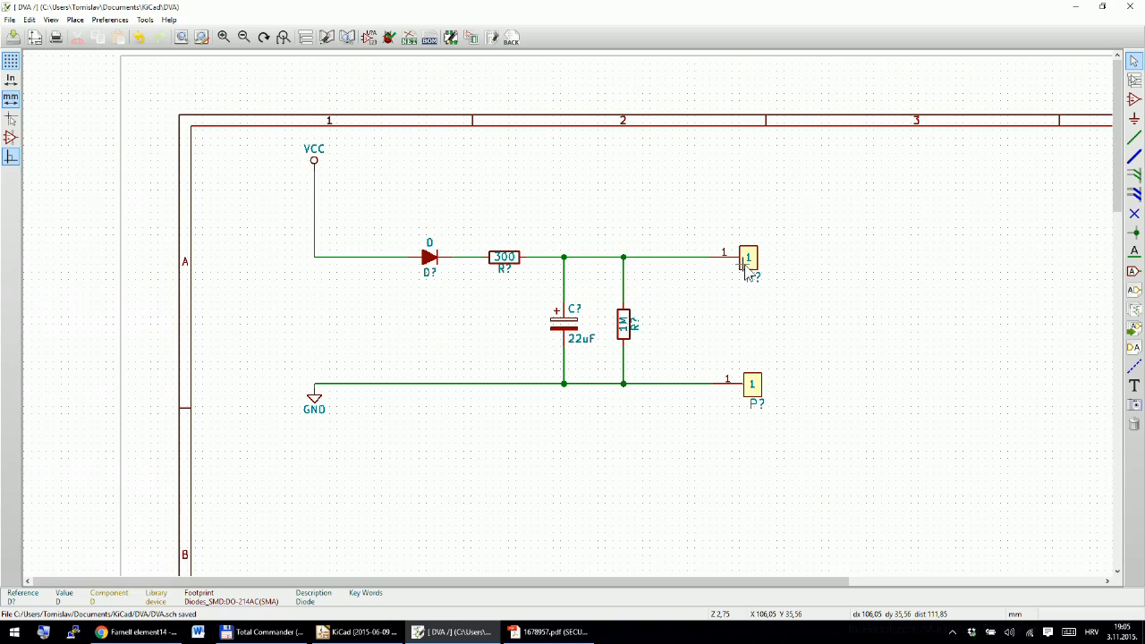
key(c)
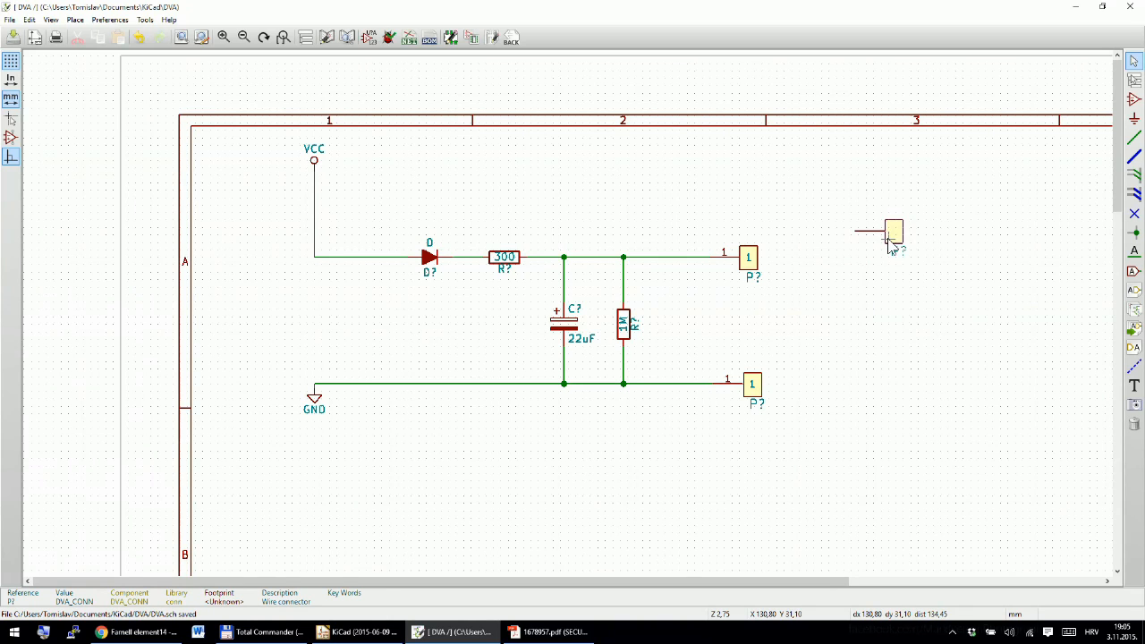
click(931, 269)
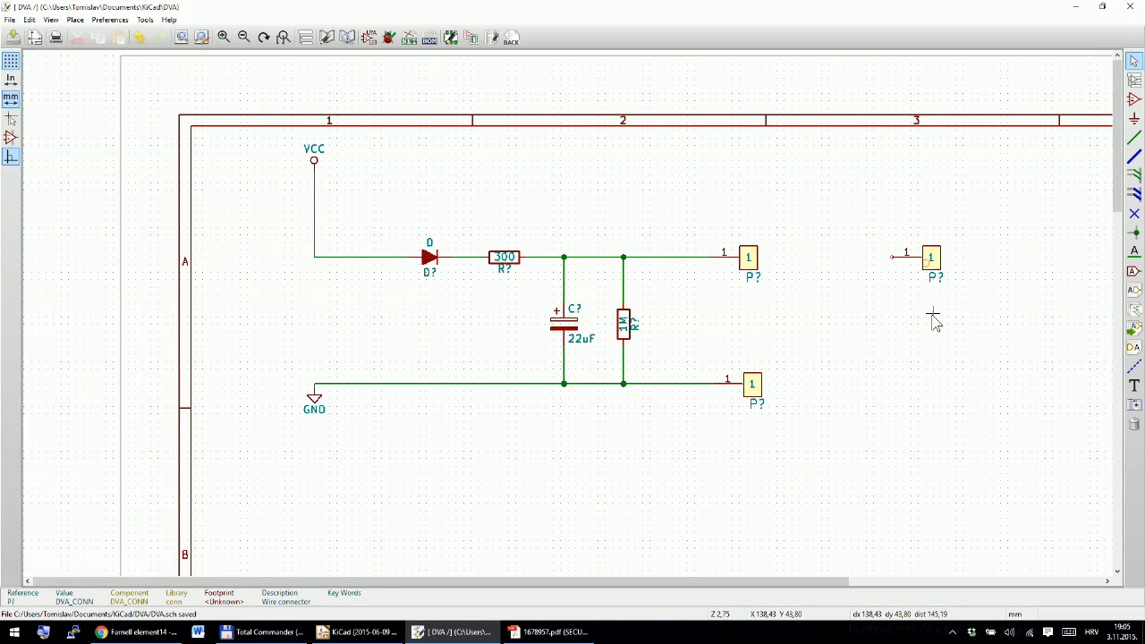
key(c)
click(930, 322)
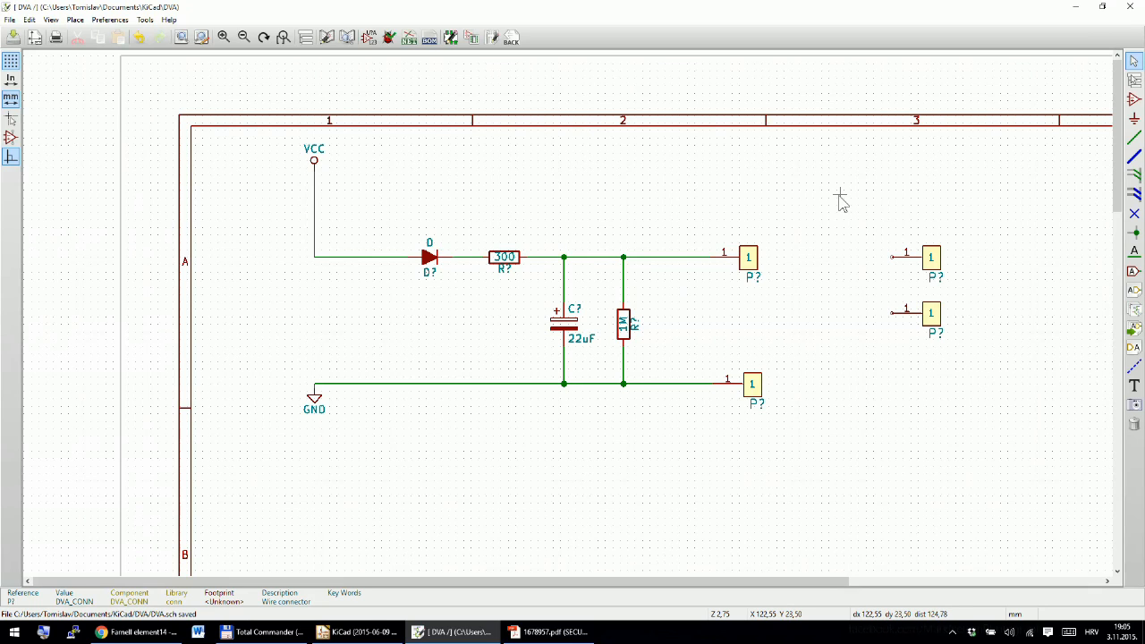
drag(846, 197, 962, 368)
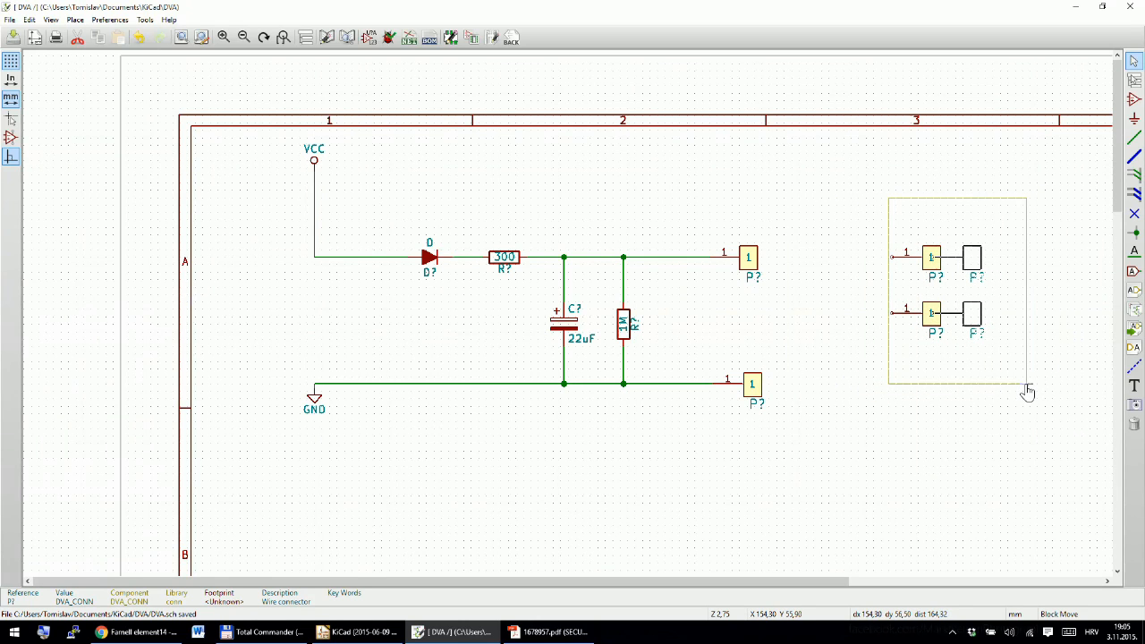
click(1027, 393)
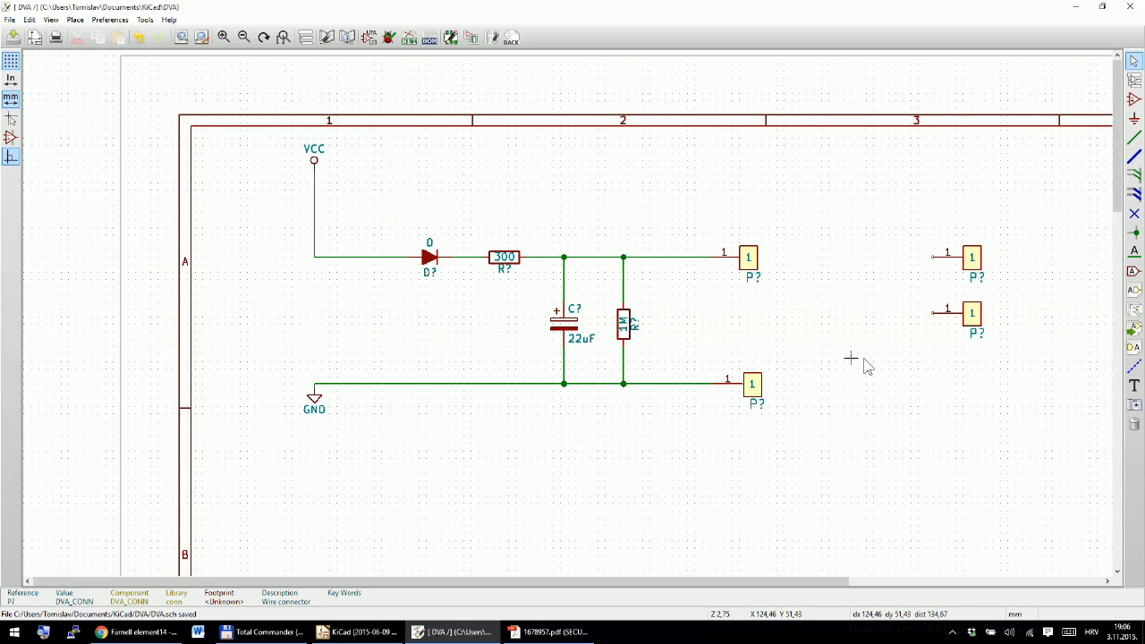
Step: Draw a straight horizontal wire from the pin of each of the two new connectors toward the existing circuit
scroll(850, 290, up, 2)
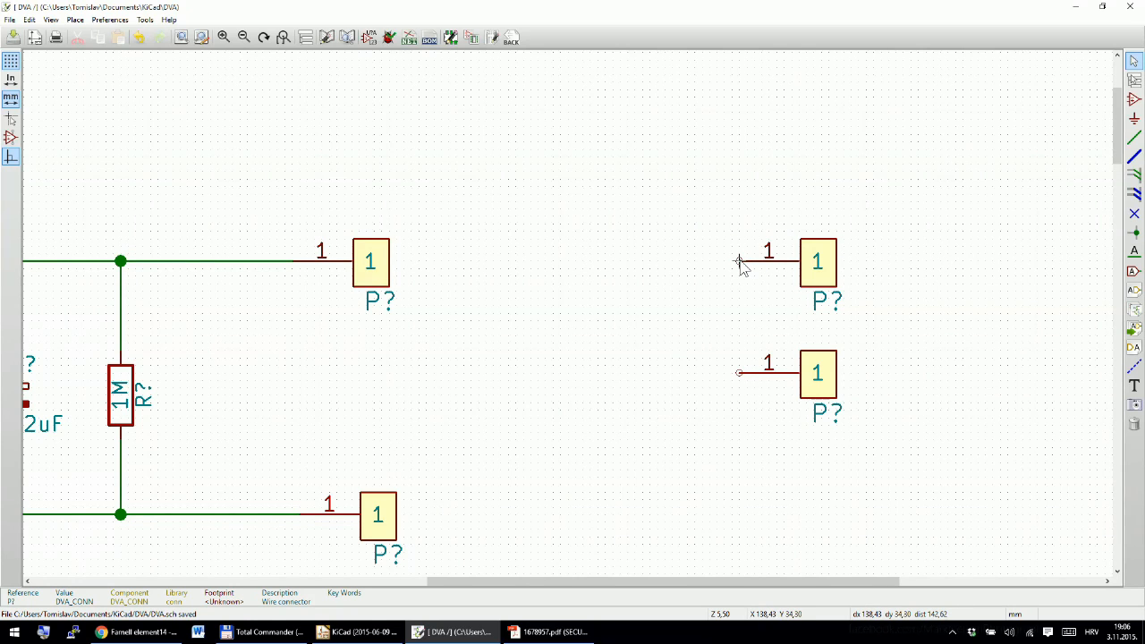
key(w)
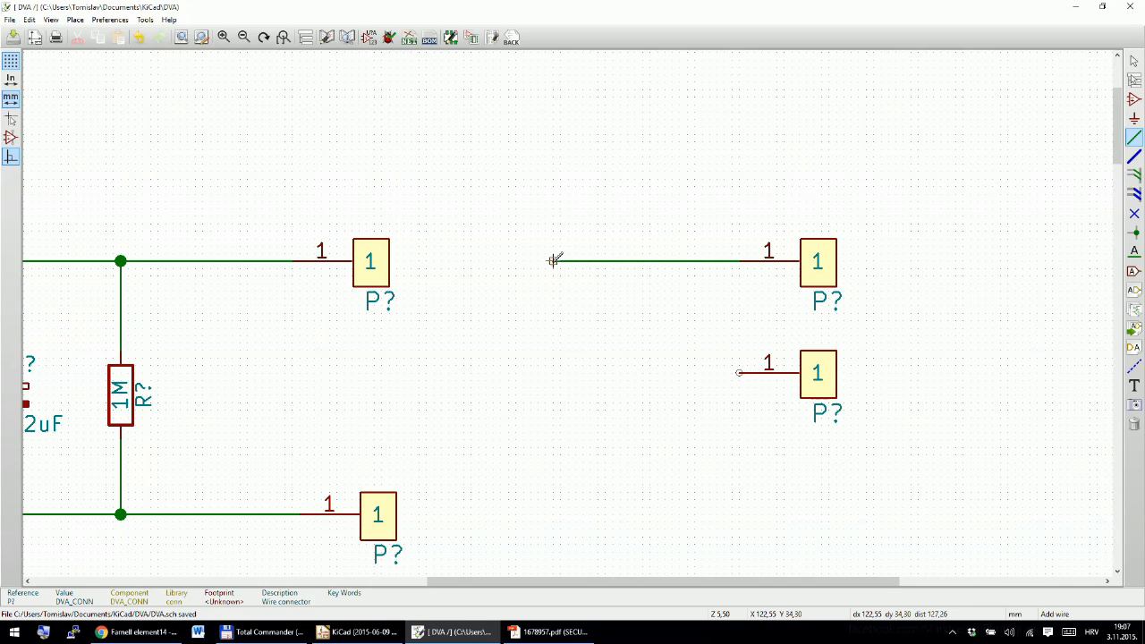
double_click(554, 260)
click(740, 372)
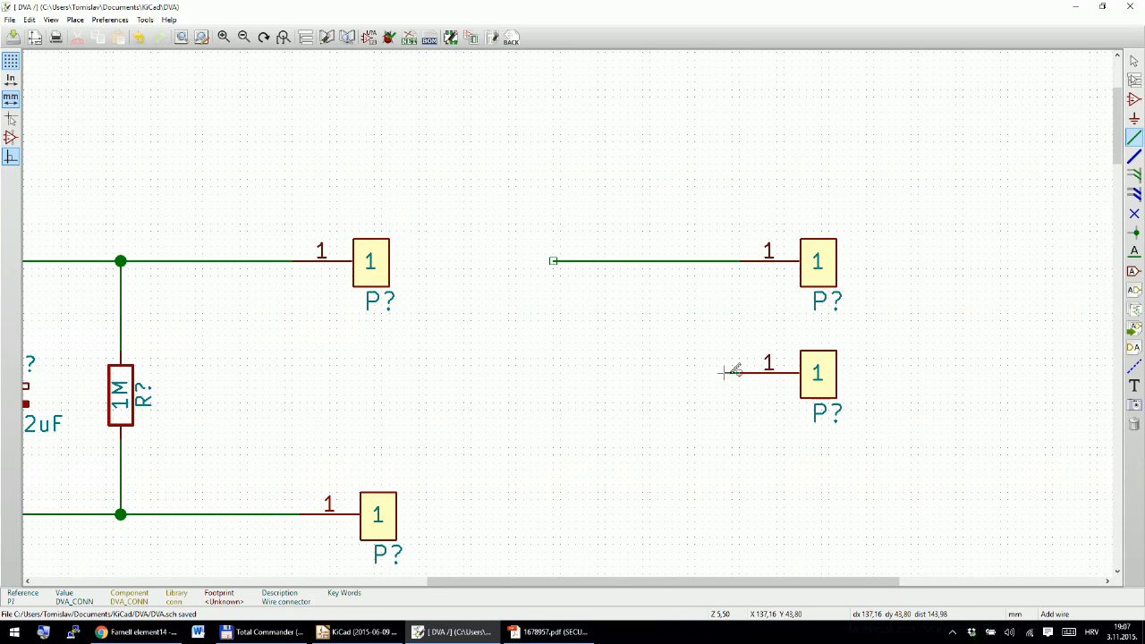
double_click(553, 372)
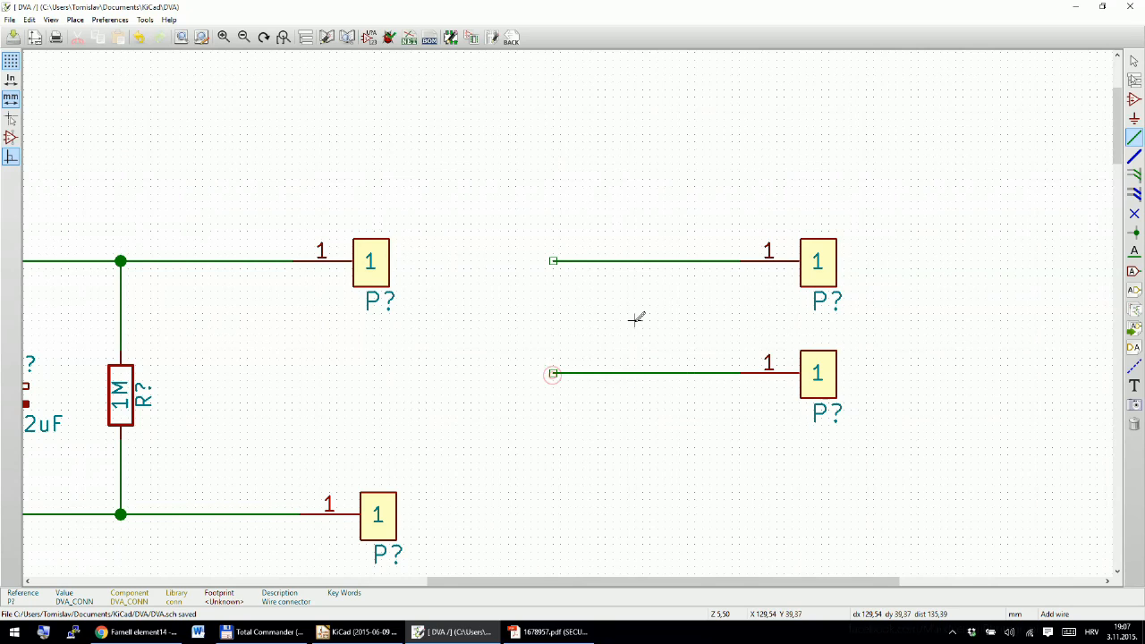
key(Escape)
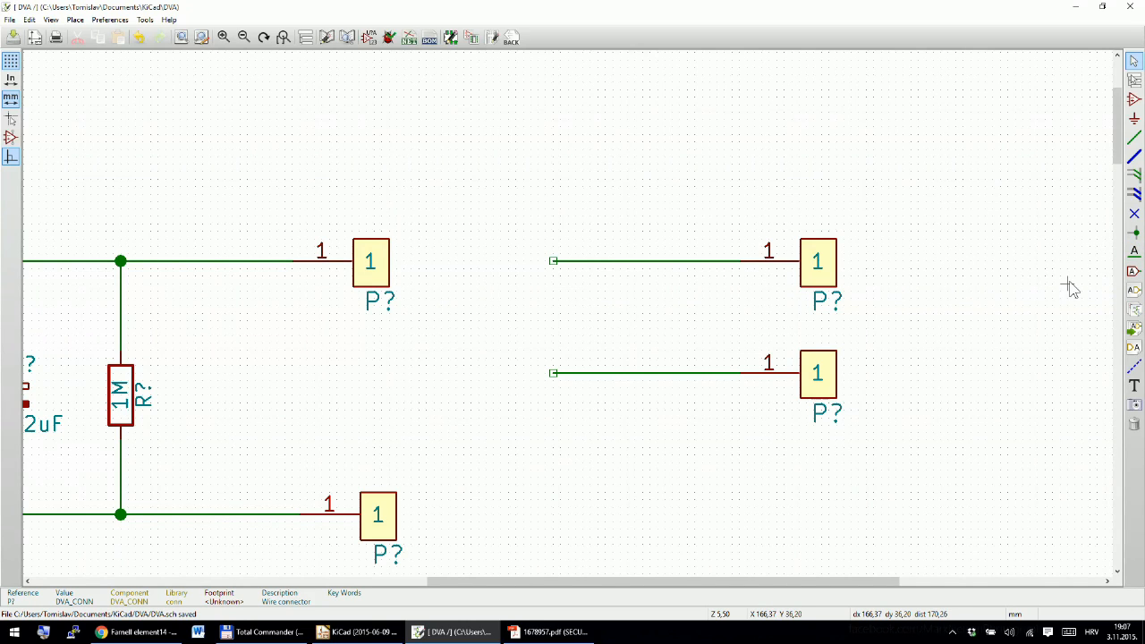
Step: Add the net label INPUT_PWR to the wire between VCC and the diode
scroll(1071, 286, down, 1)
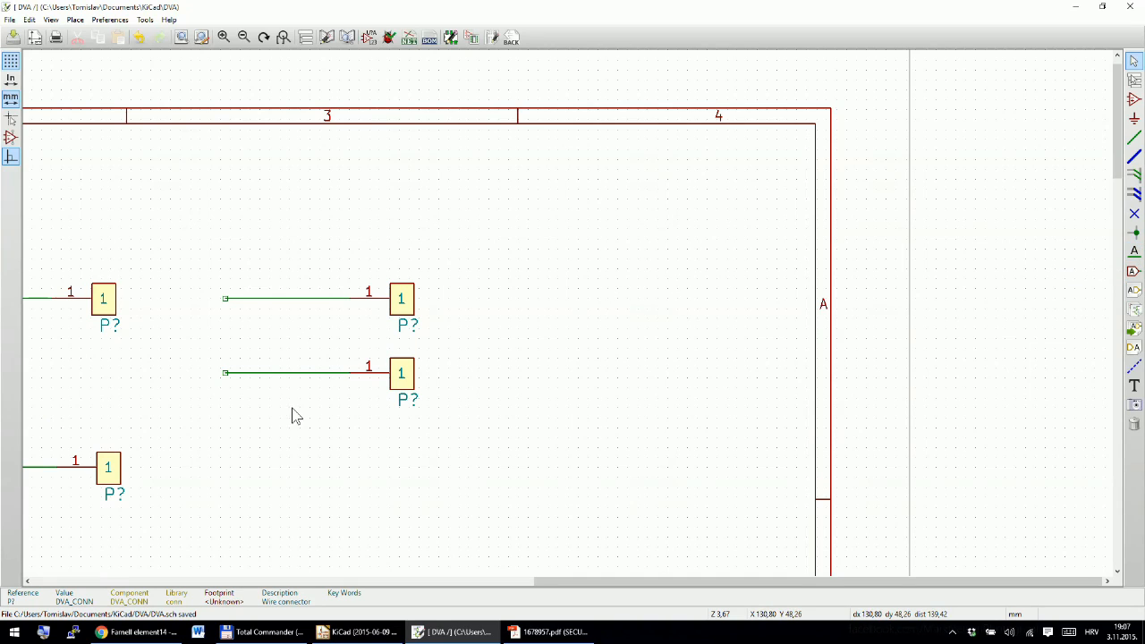
middle_drag(294, 414, 826, 331)
middle_drag(135, 324, 401, 353)
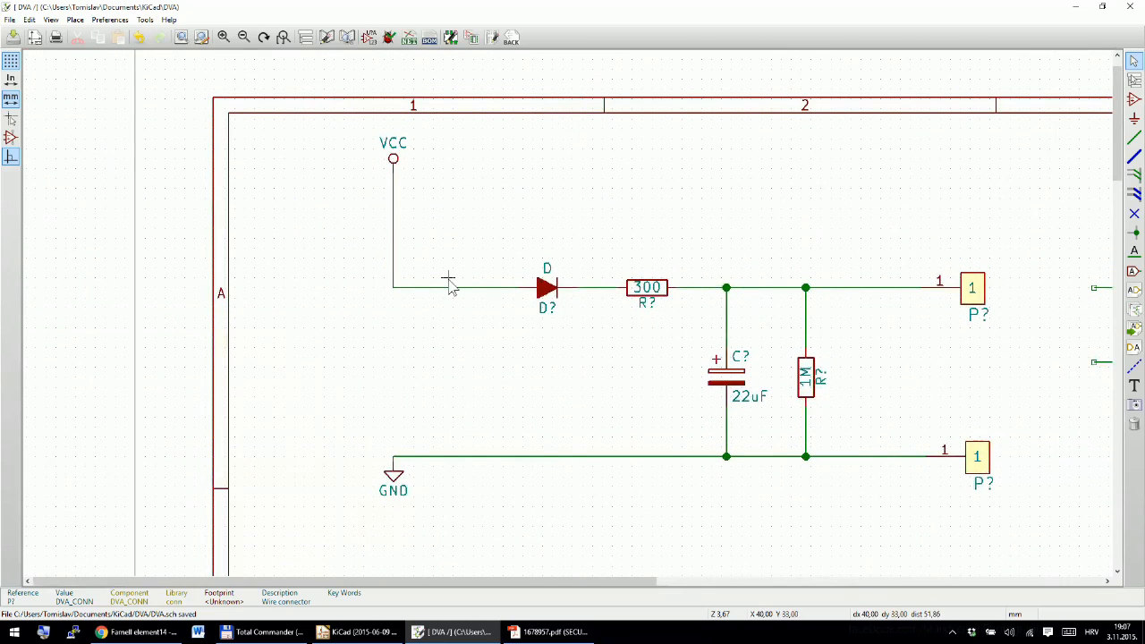
key(l)
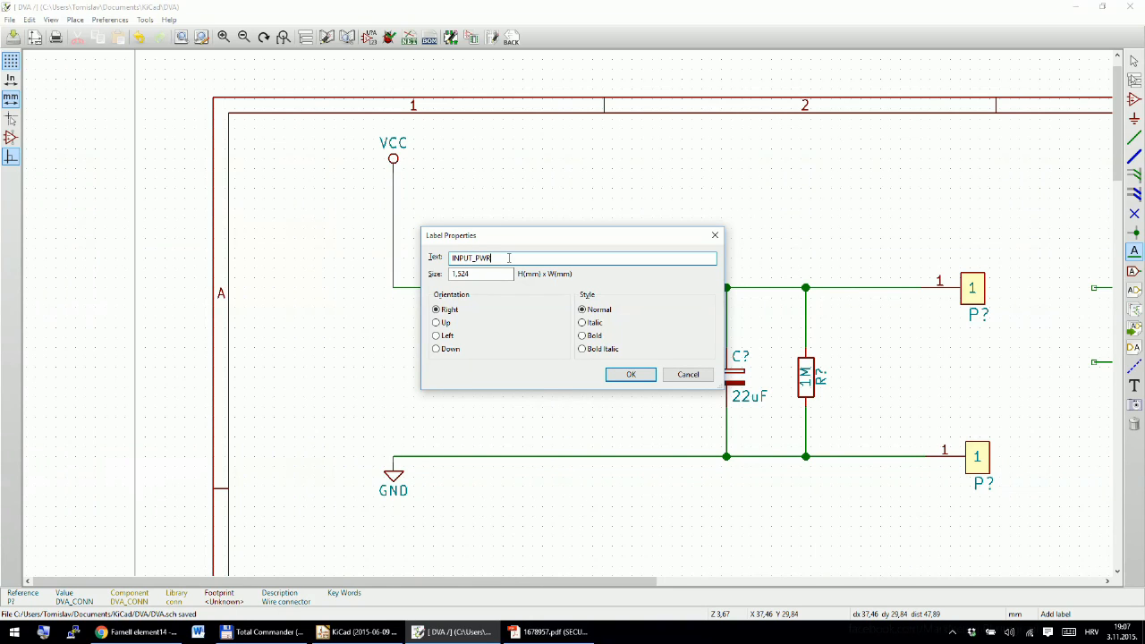
click(629, 376)
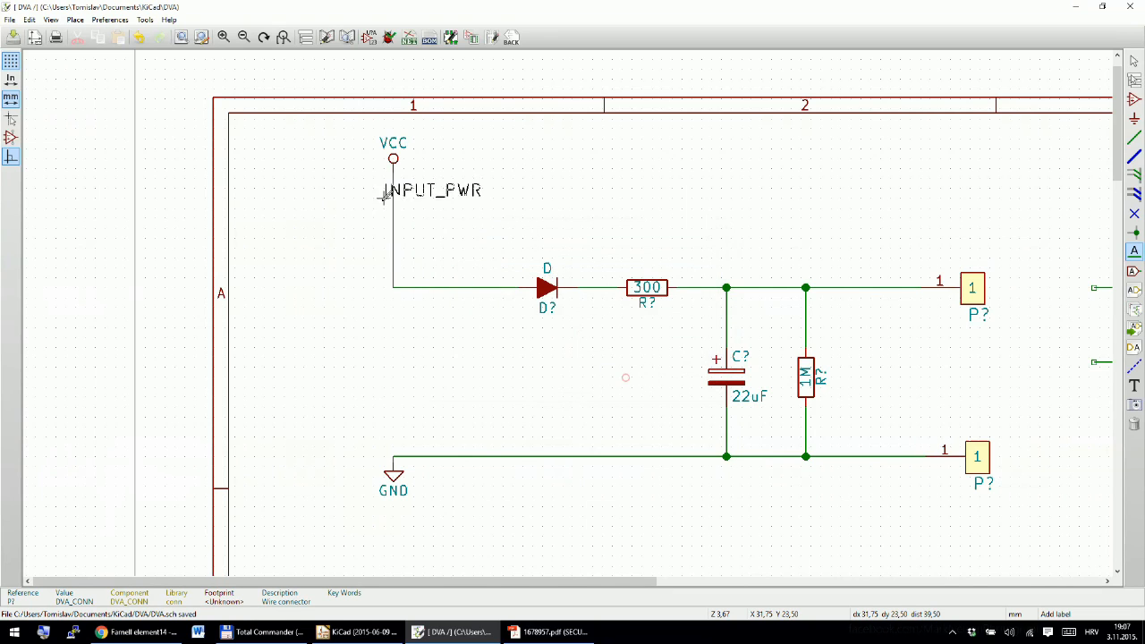
click(410, 287)
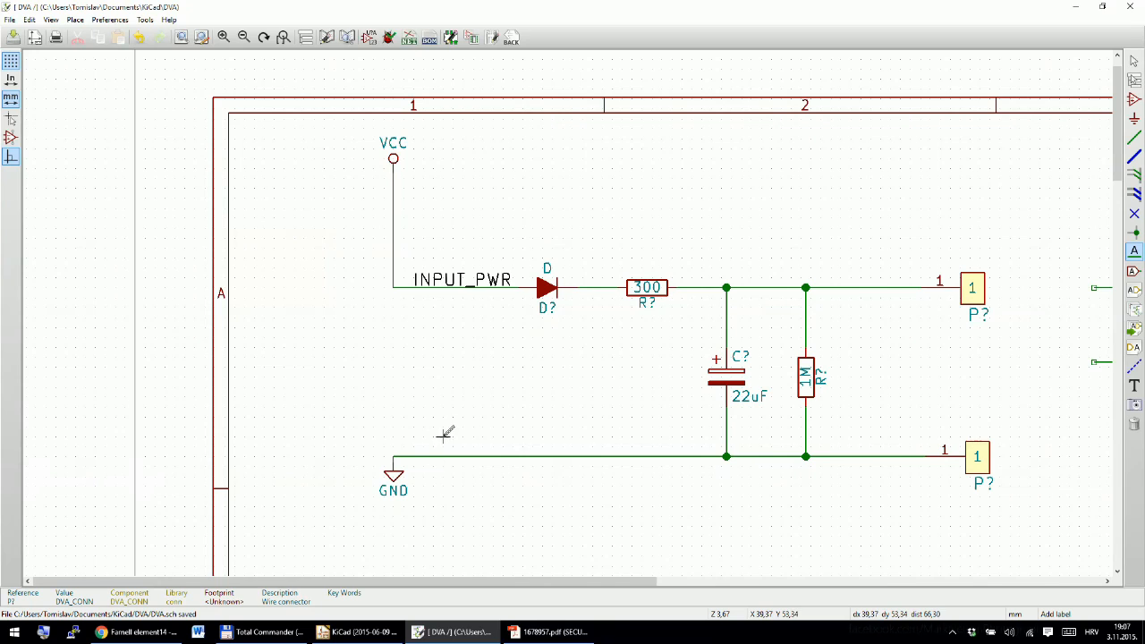
Step: Add the net label INPUT_GND to the ground wire next to the GND symbol
click(449, 424)
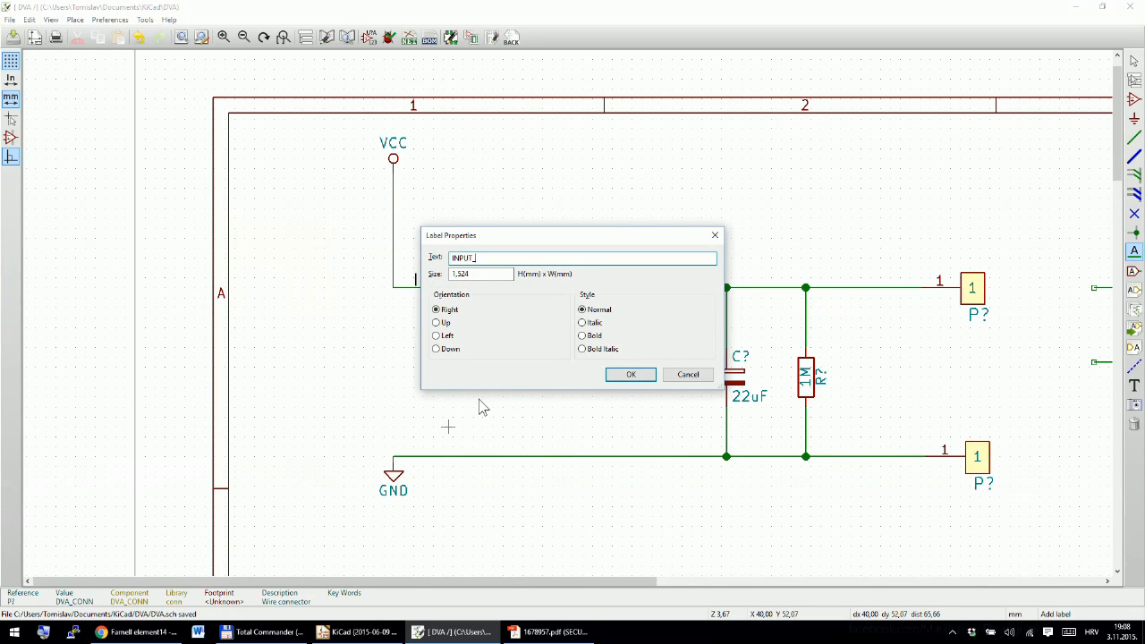
key(Return)
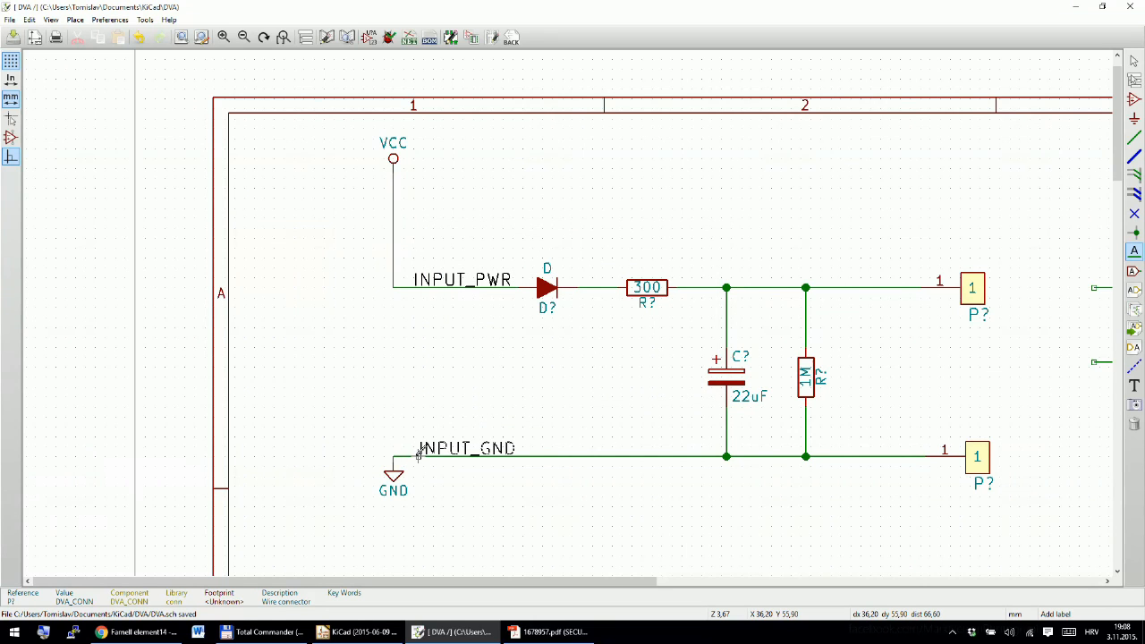
click(413, 453)
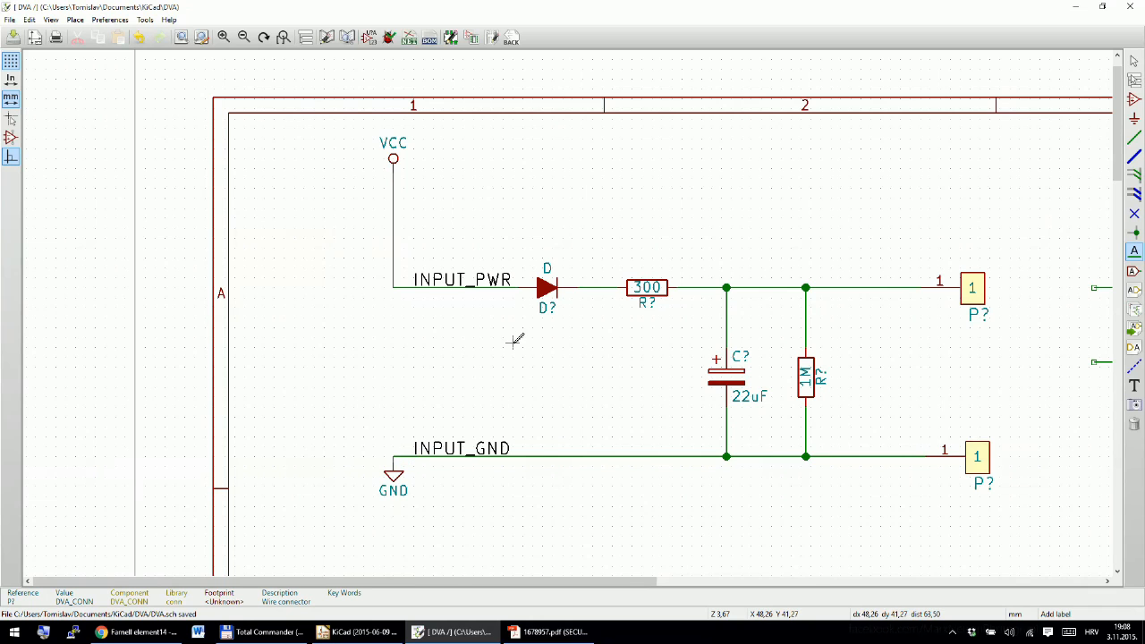
scroll(470, 375, down, 1)
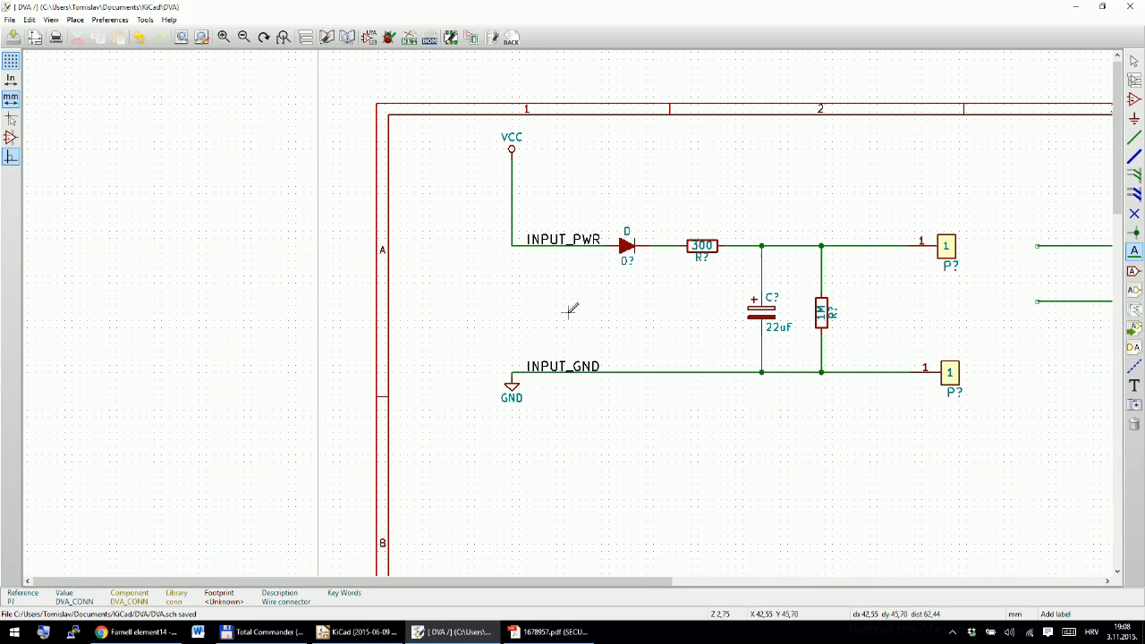
middle_drag(679, 294, 554, 317)
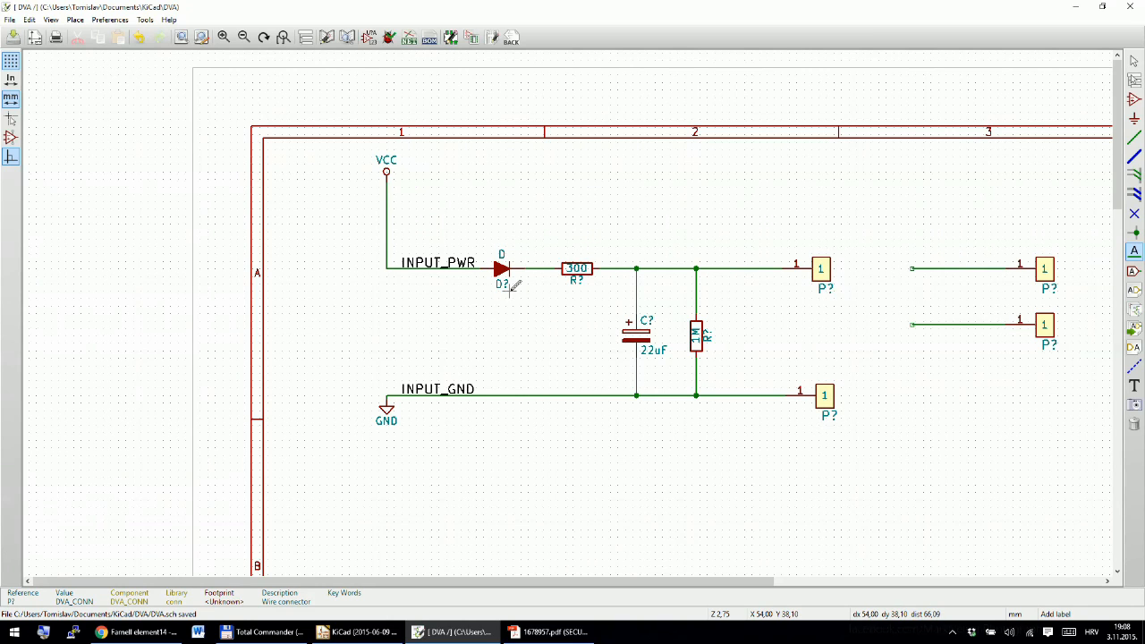
key(Escape)
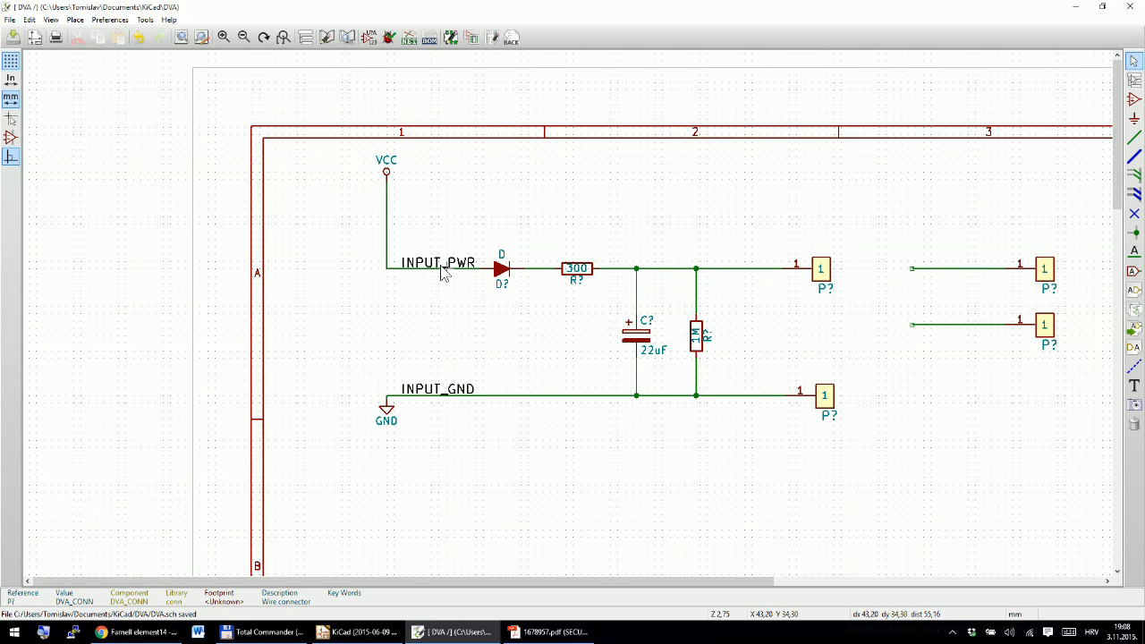
Step: Copy the INPUT_PWR label to the upper new connector's wire and the INPUT_GND label to the lower one's
key(c)
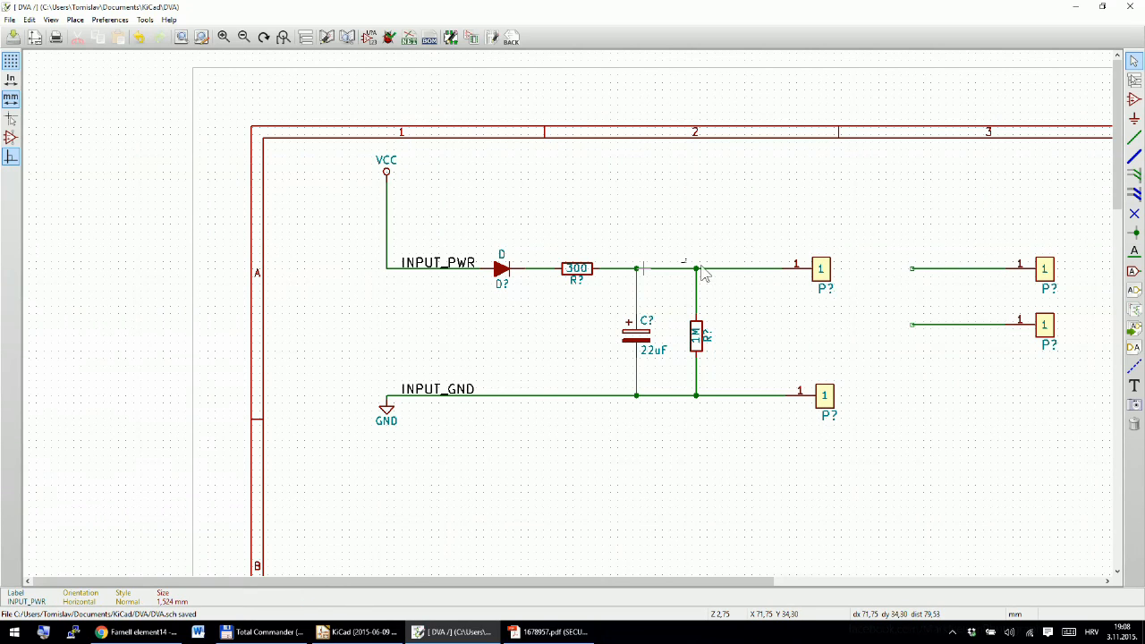
click(932, 274)
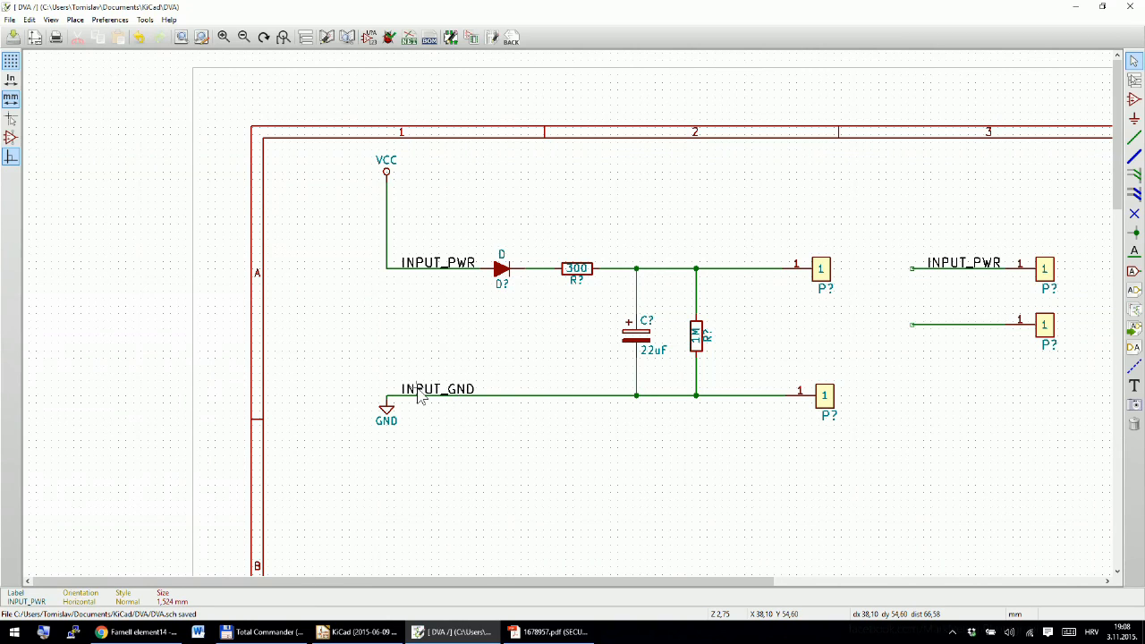
key(c)
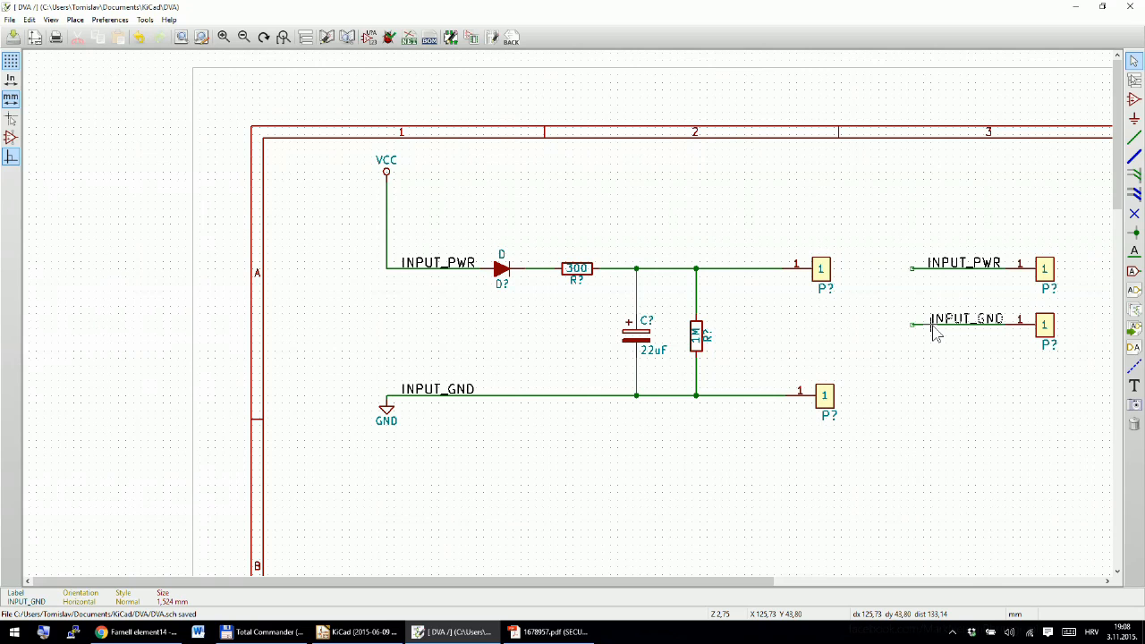
click(935, 330)
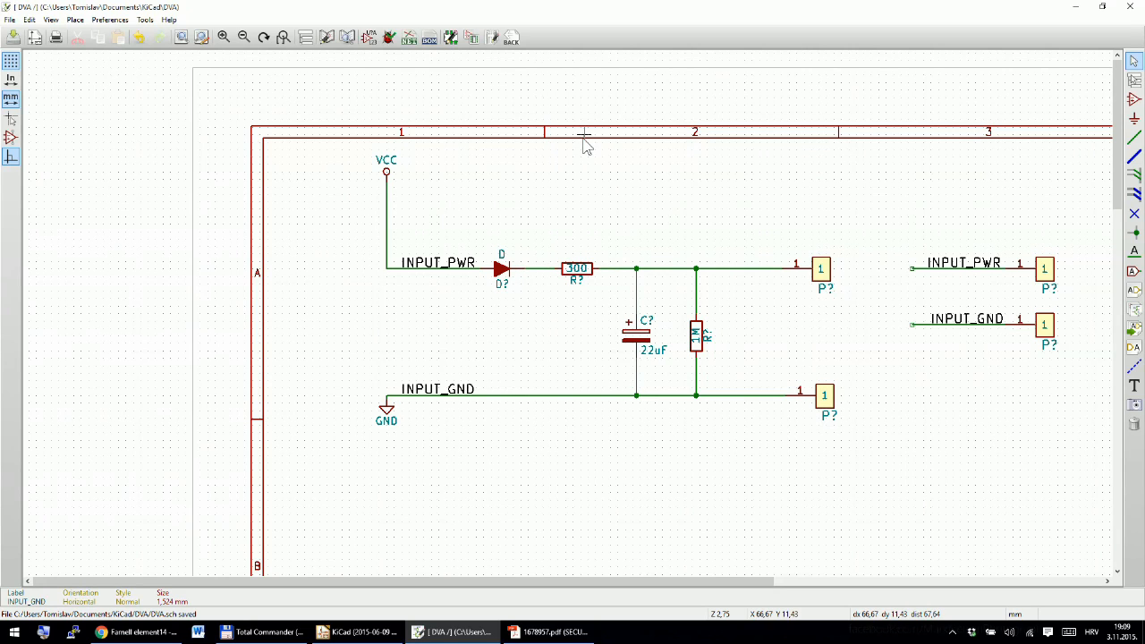
Step: Add the SWITCH_INV component from the device library and place it above the diode and the 300 ohm resistor
key(a)
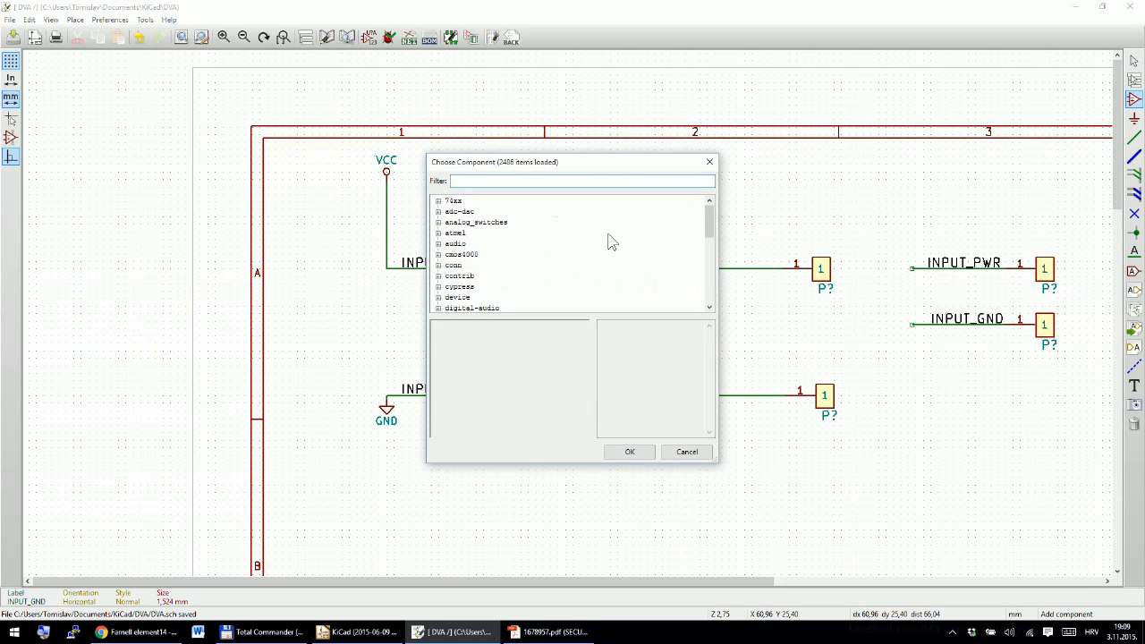
drag(707, 215, 707, 249)
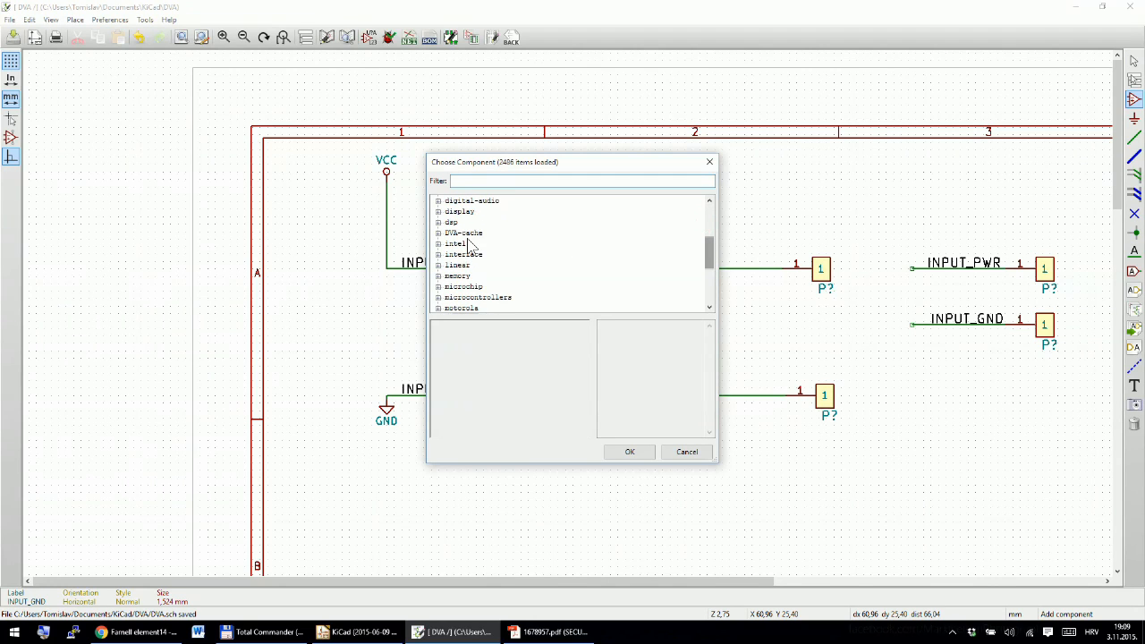
scroll(518, 266, up, 1)
scroll(518, 266, down, 3)
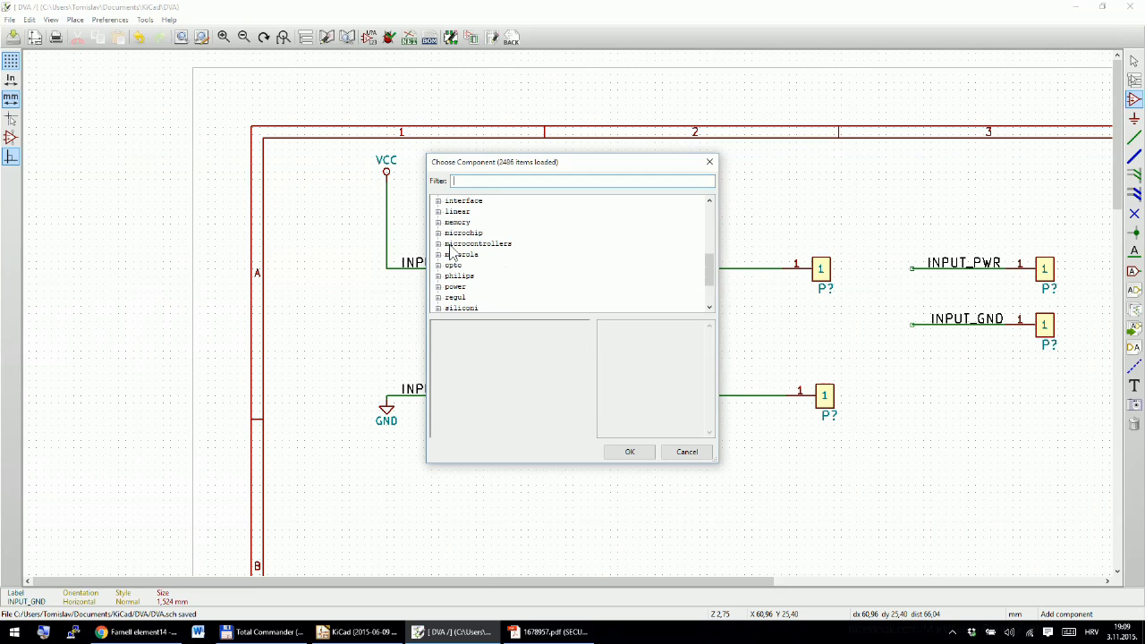
scroll(452, 255, up, 3)
click(438, 233)
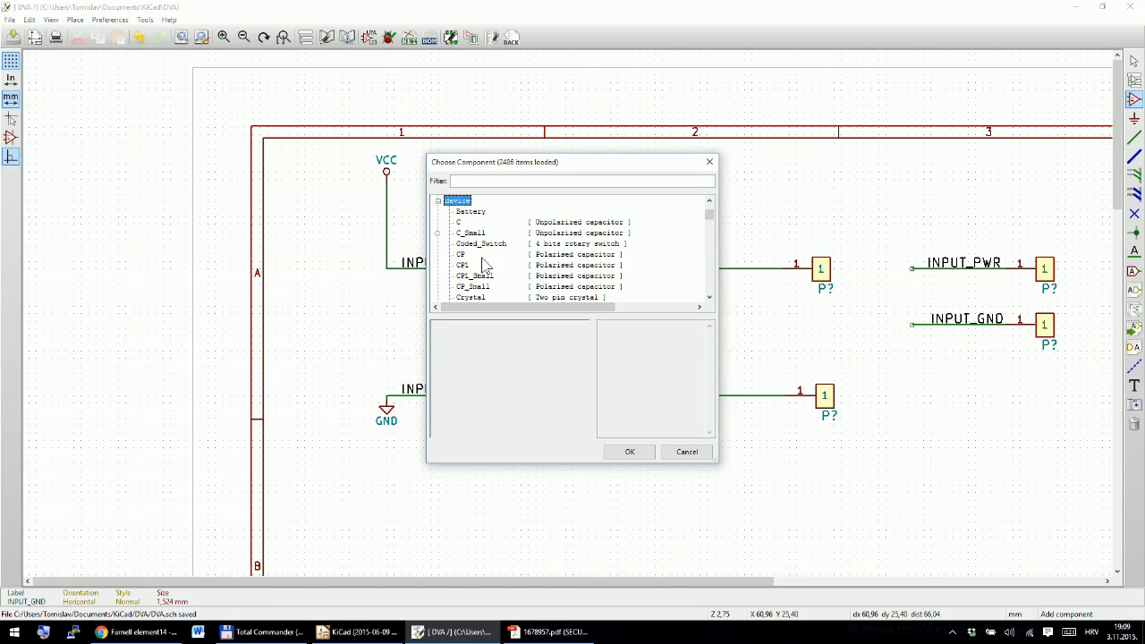
scroll(515, 268, down, 15)
scroll(515, 279, down, 10)
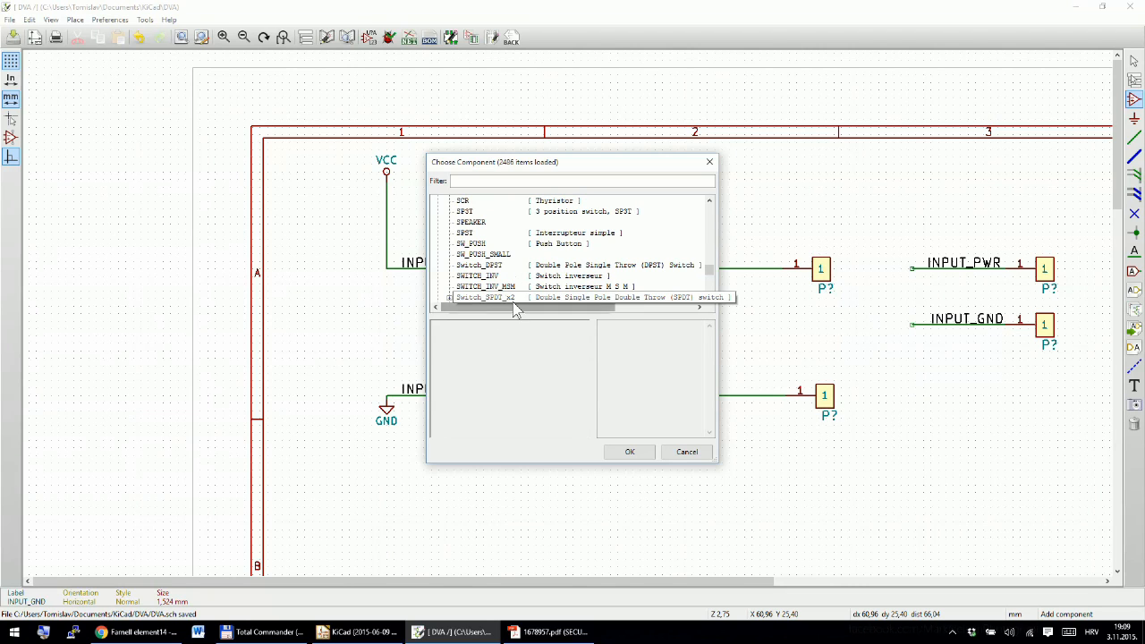
click(492, 277)
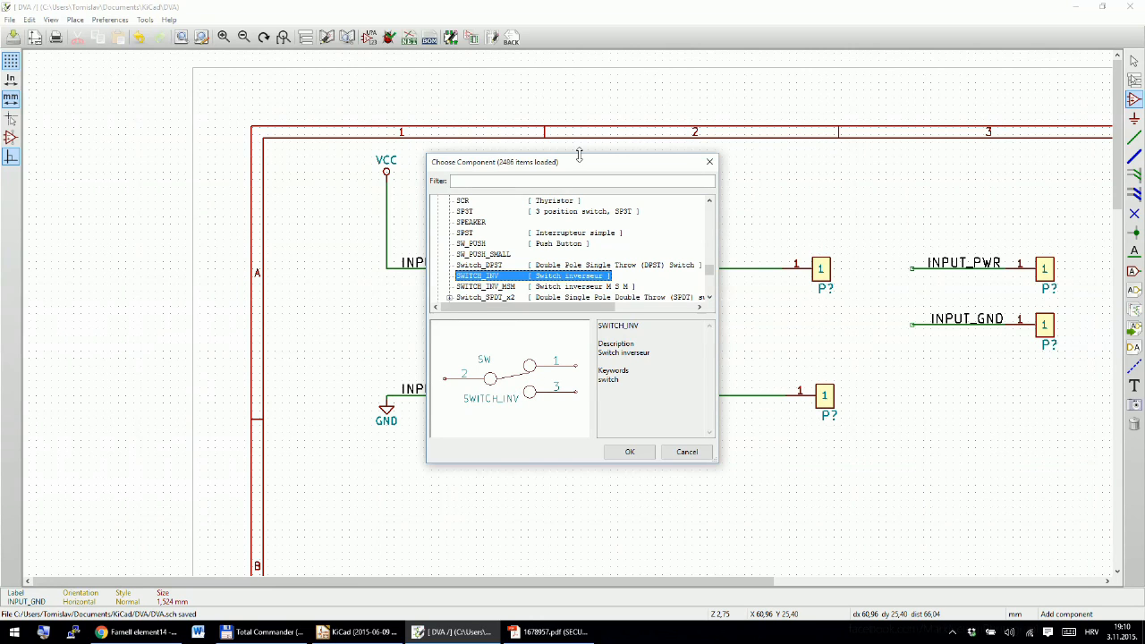
drag(576, 170, 622, 170)
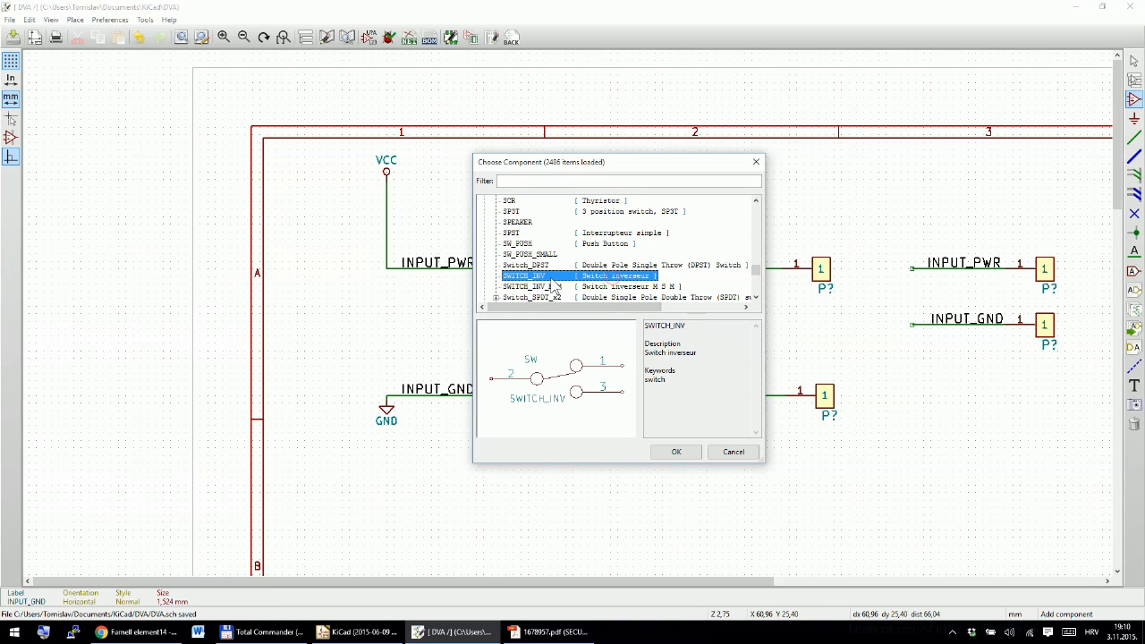
click(676, 452)
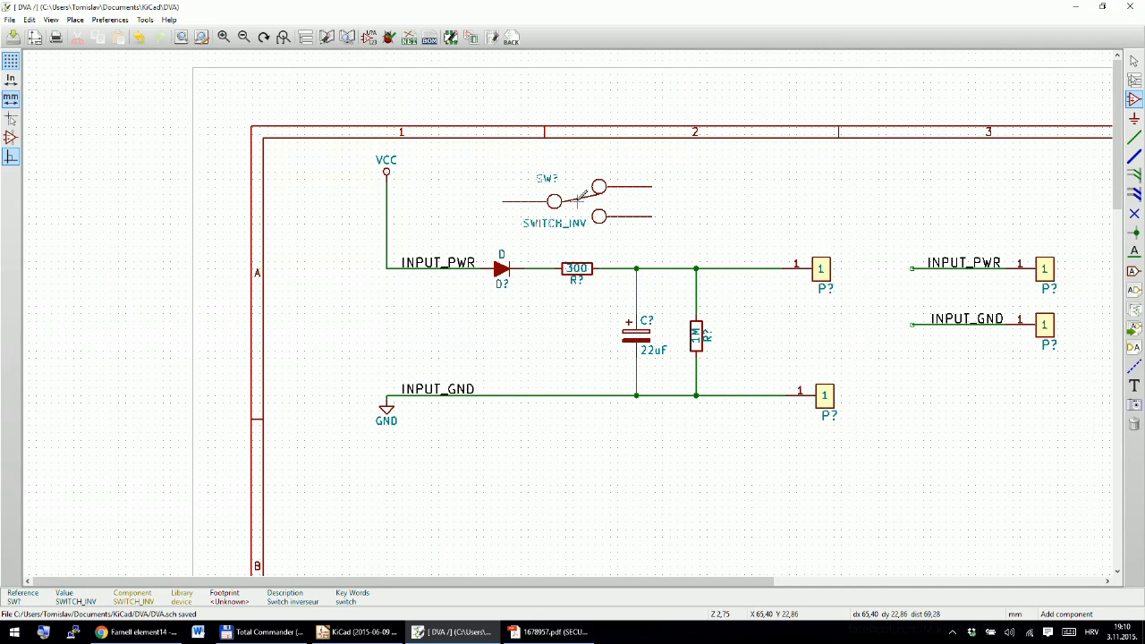
click(578, 196)
key(Escape)
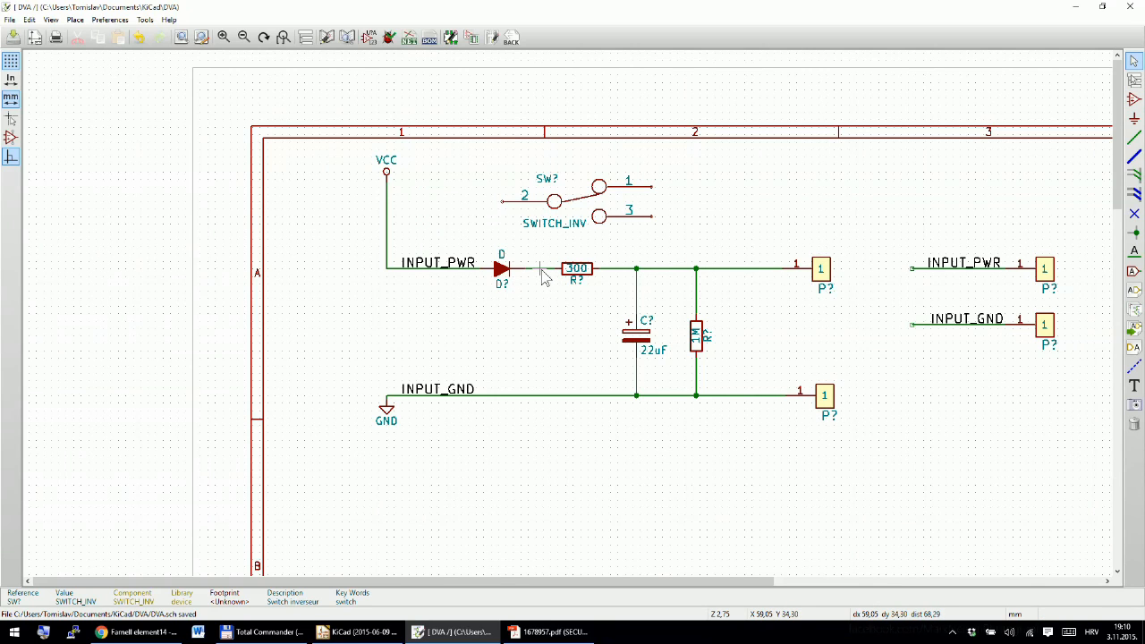
Step: Delete the wires between the diode and the 300 ohm resistor and between VCC and the diode
key(Delete)
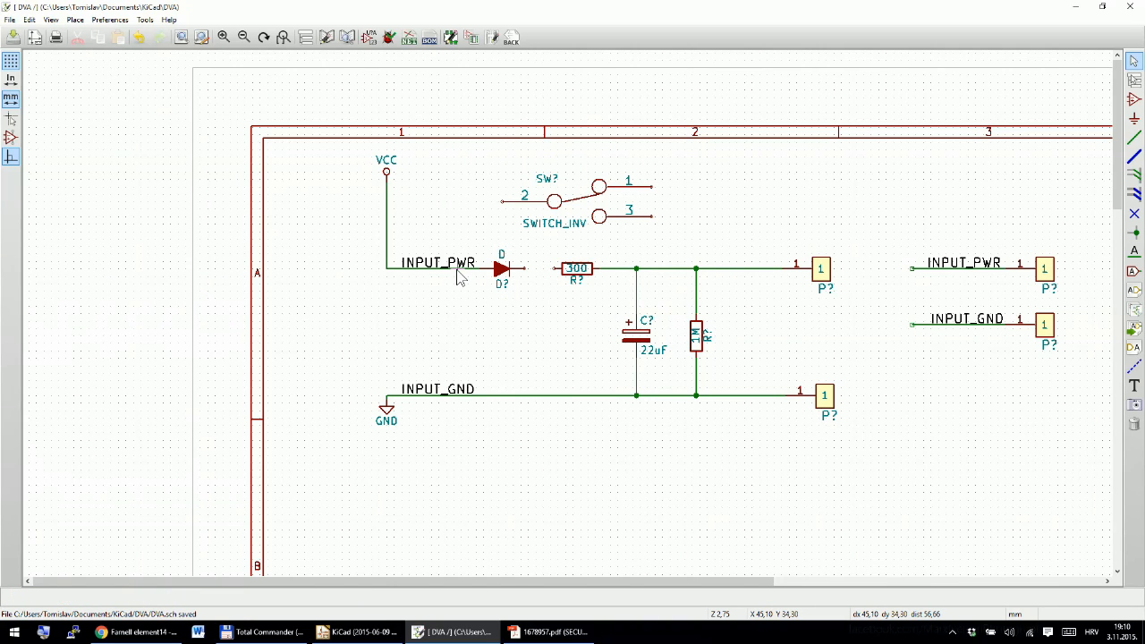
key(Delete)
click(502, 298)
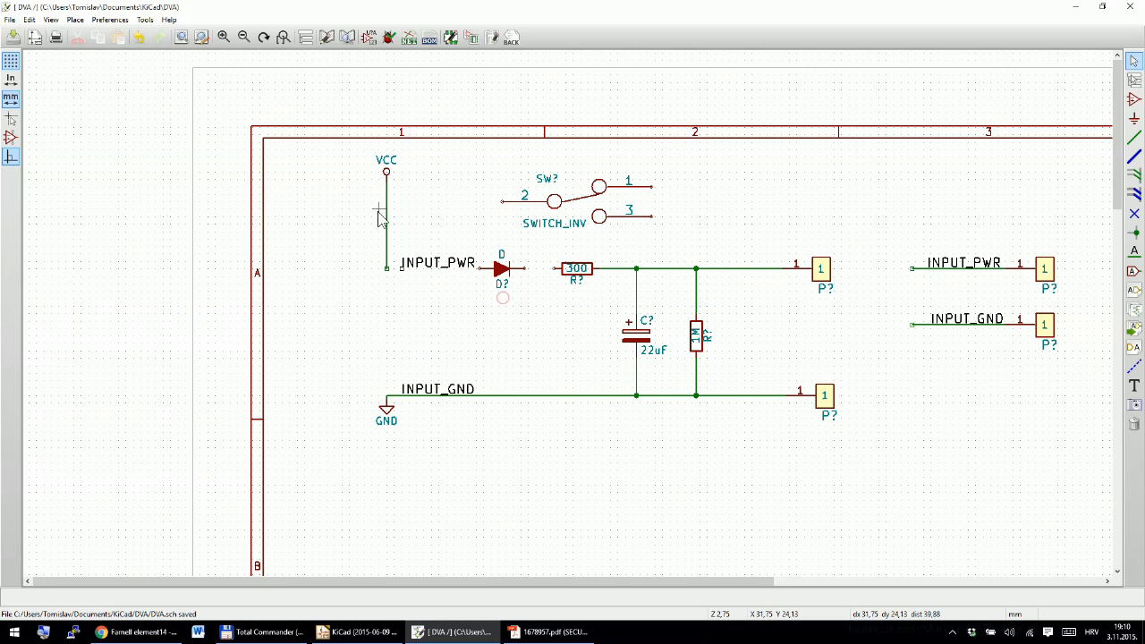
key(Delete)
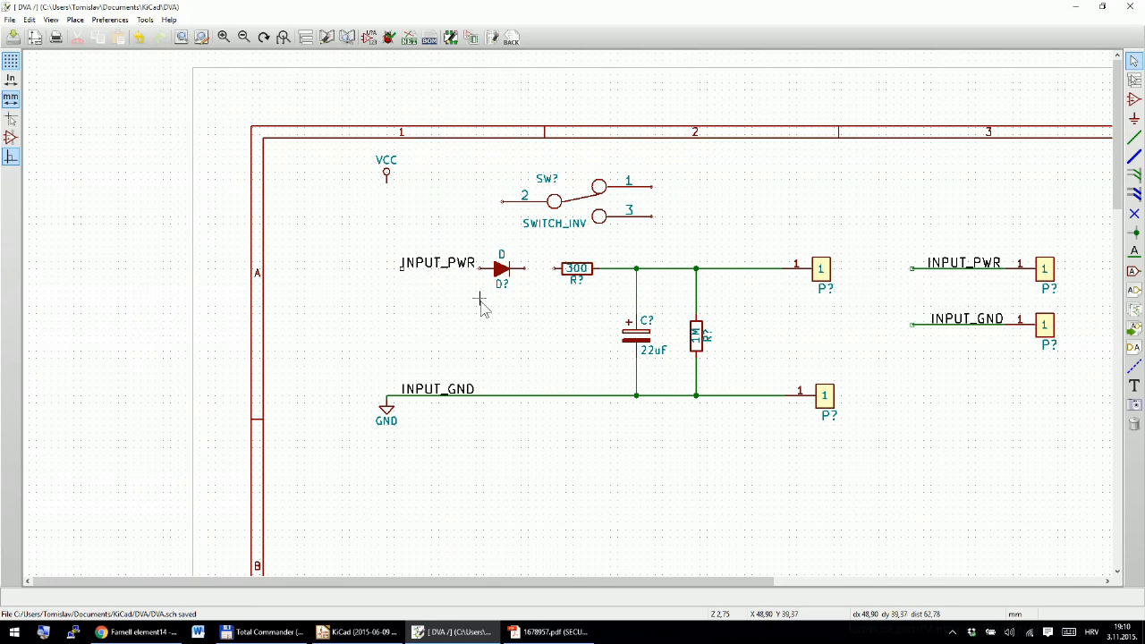
Step: Move the INPUT_PWR label beside the VCC symbol and the diode below VCC to free space for the switch
key(m)
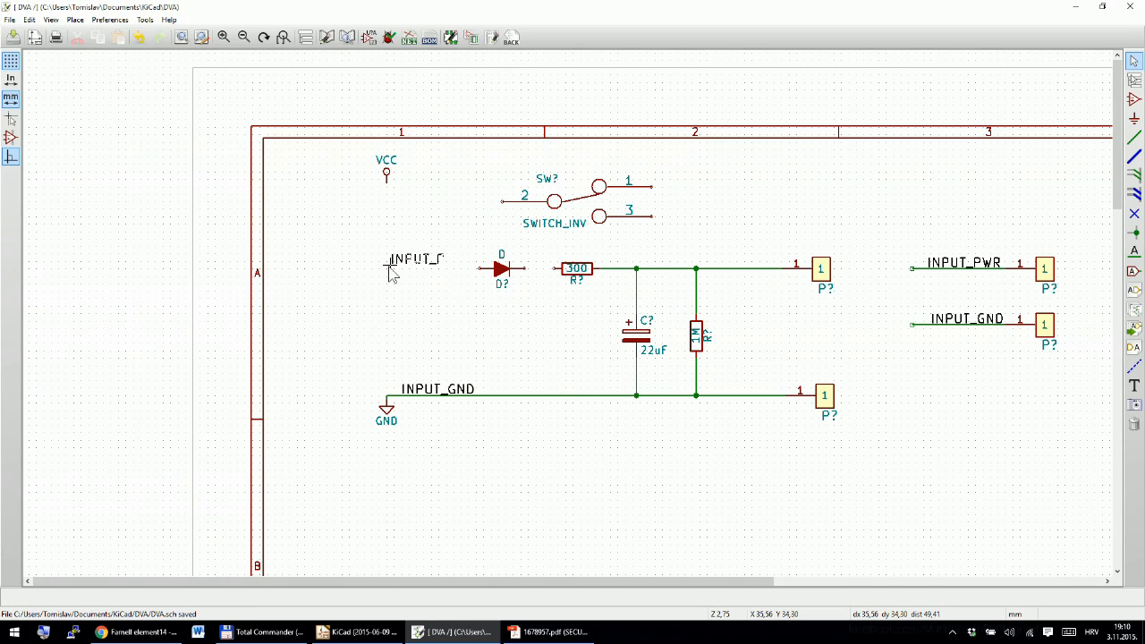
click(298, 177)
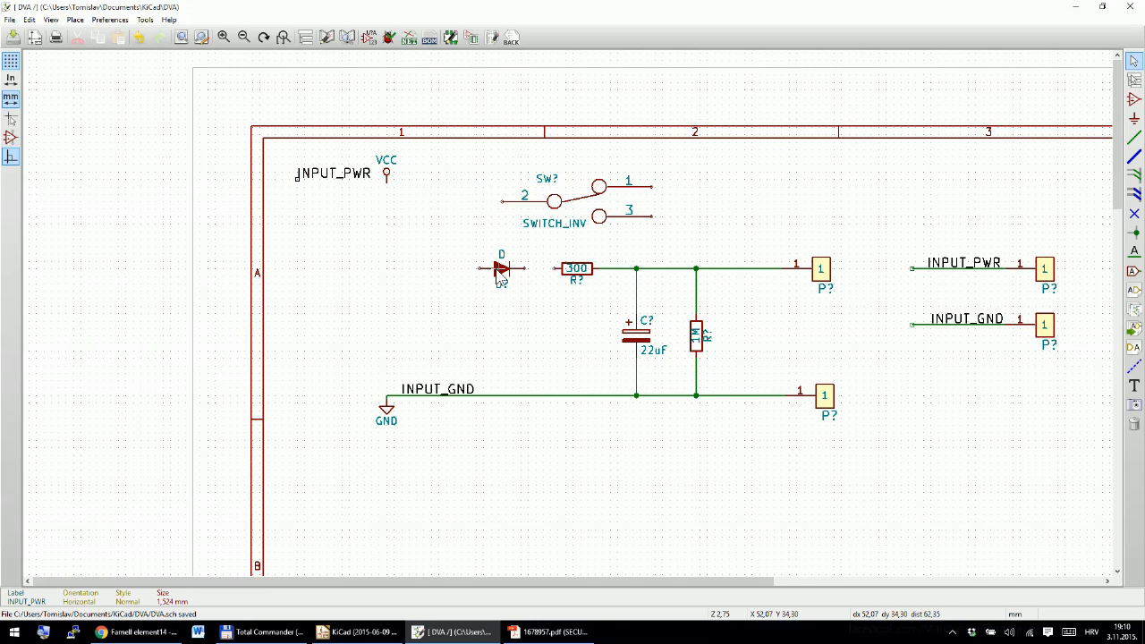
key(m)
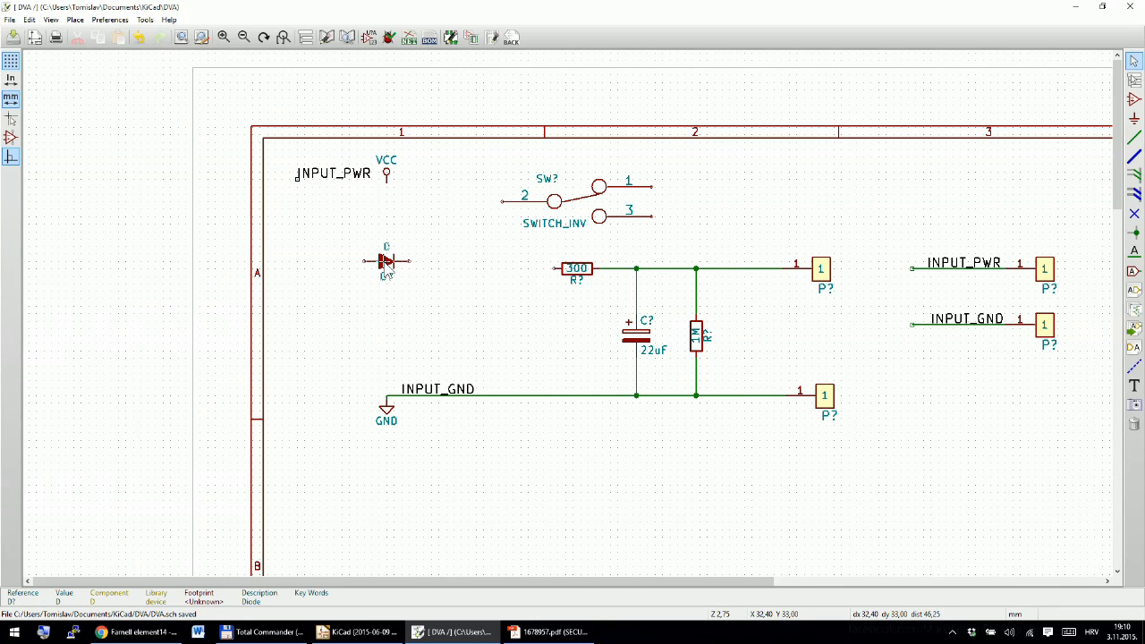
click(383, 266)
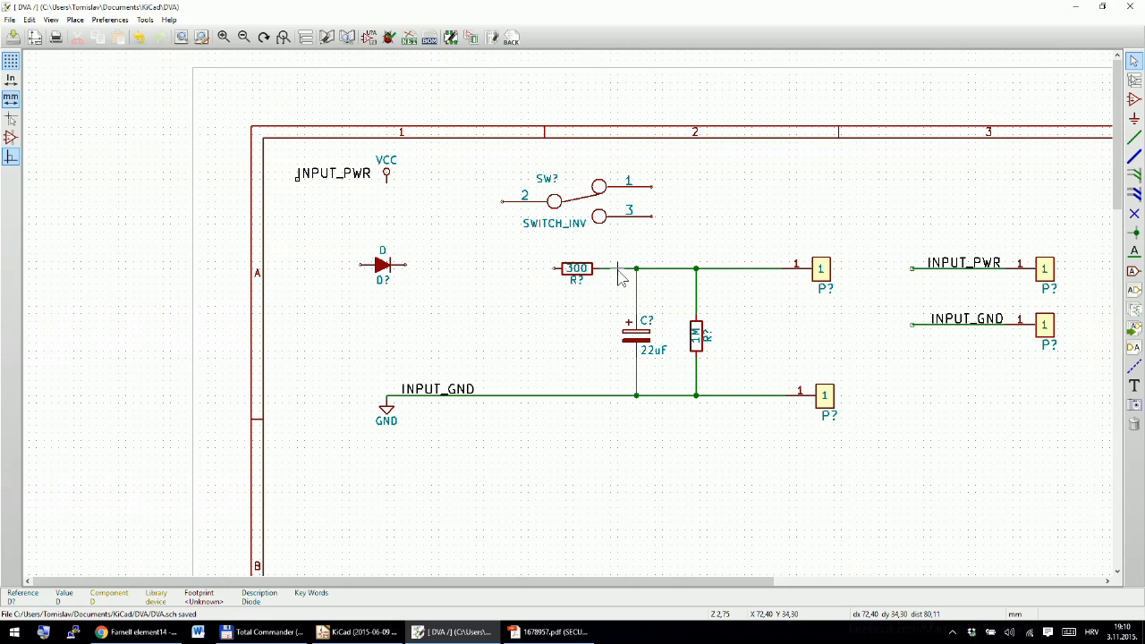
Step: Delete the wires joining the 300 ohm resistor to the upper output connector and move the resistor beside the diode, on its anode side
key(Delete)
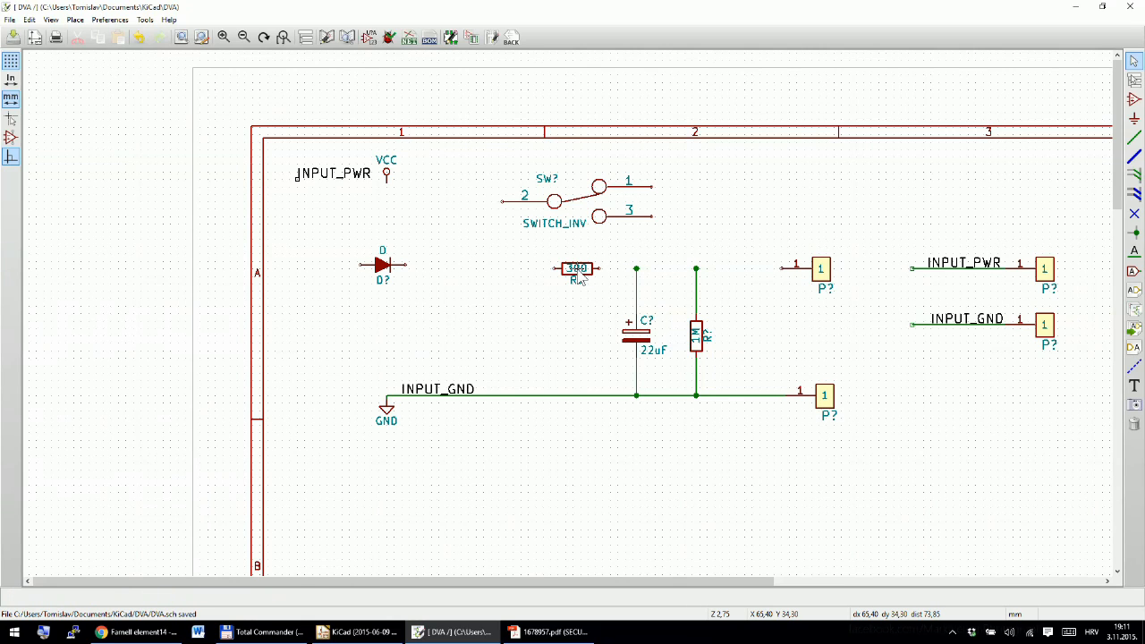
right_click(579, 279)
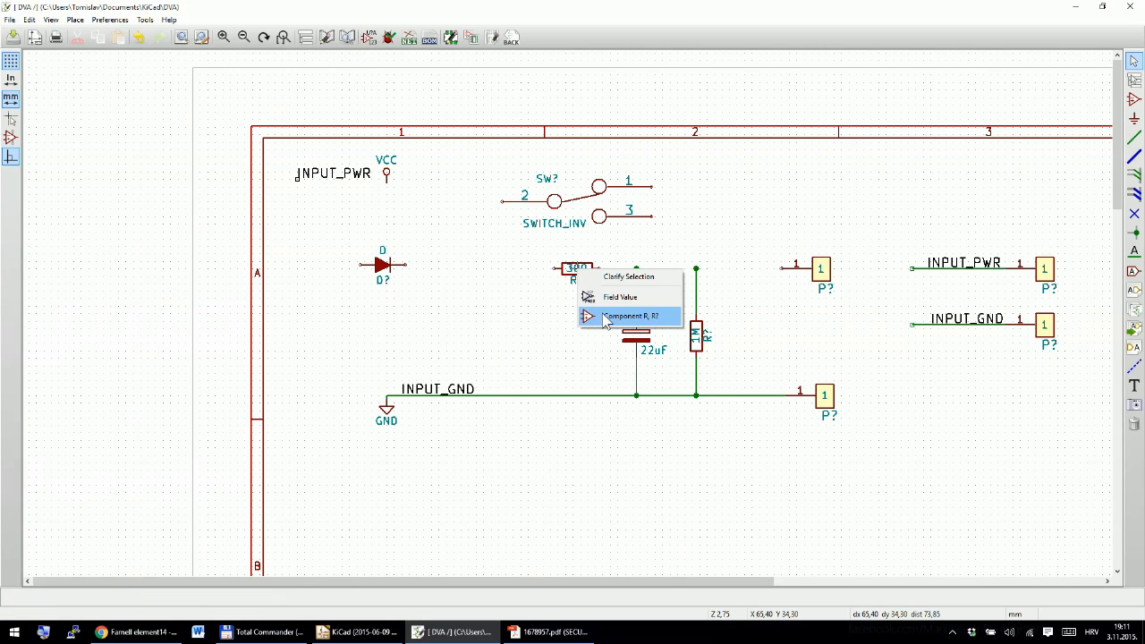
key(Escape)
key(ctrl+s)
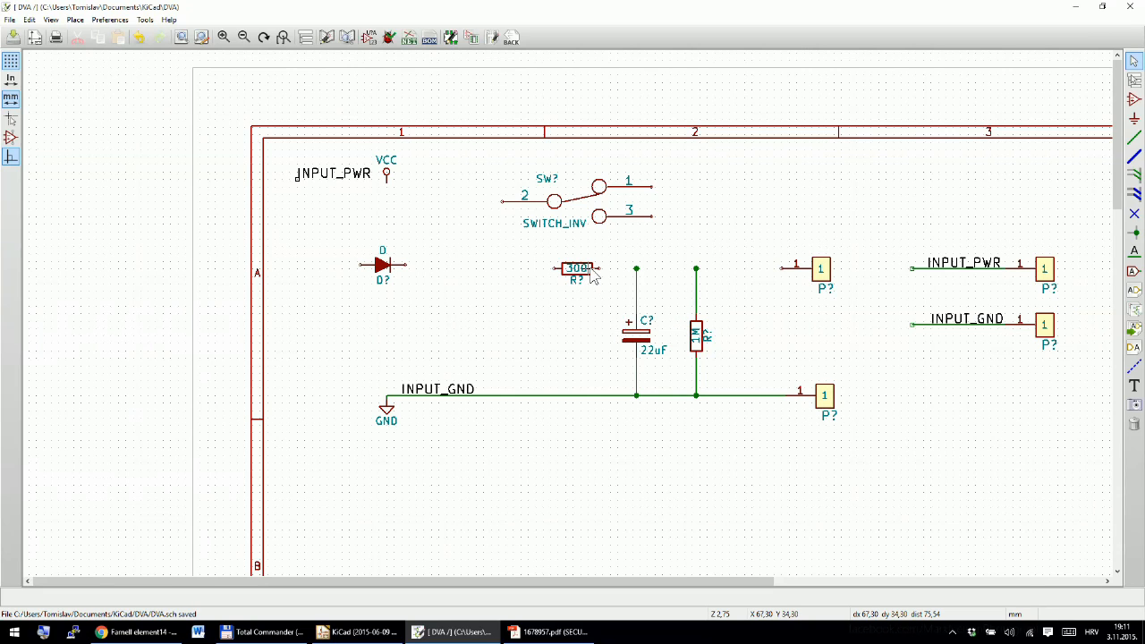
key(m)
click(626, 321)
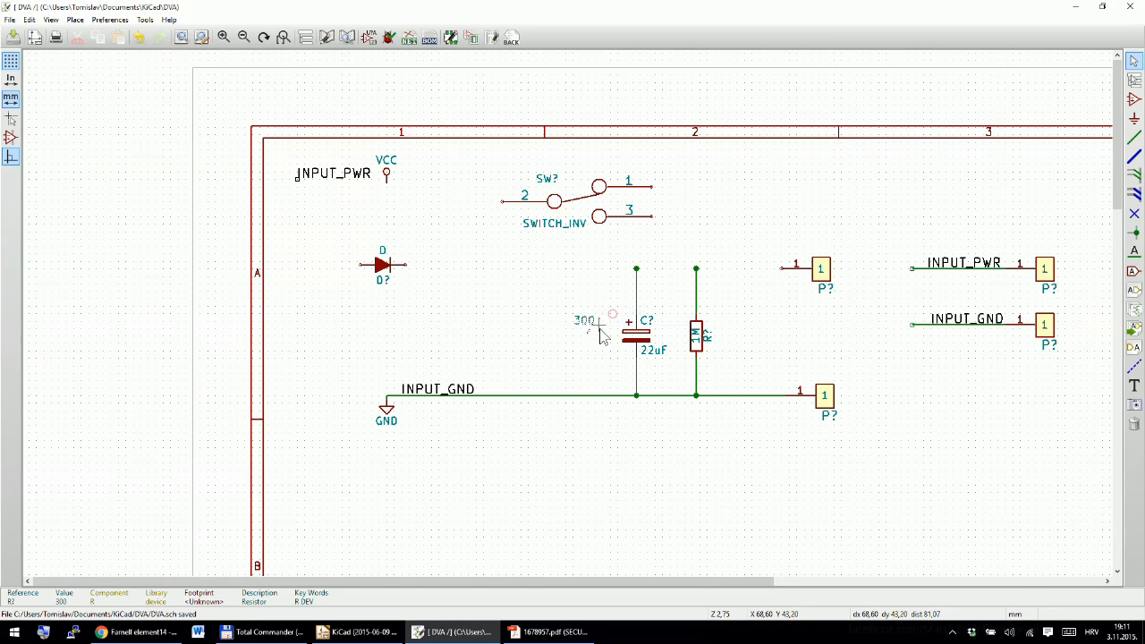
click(340, 255)
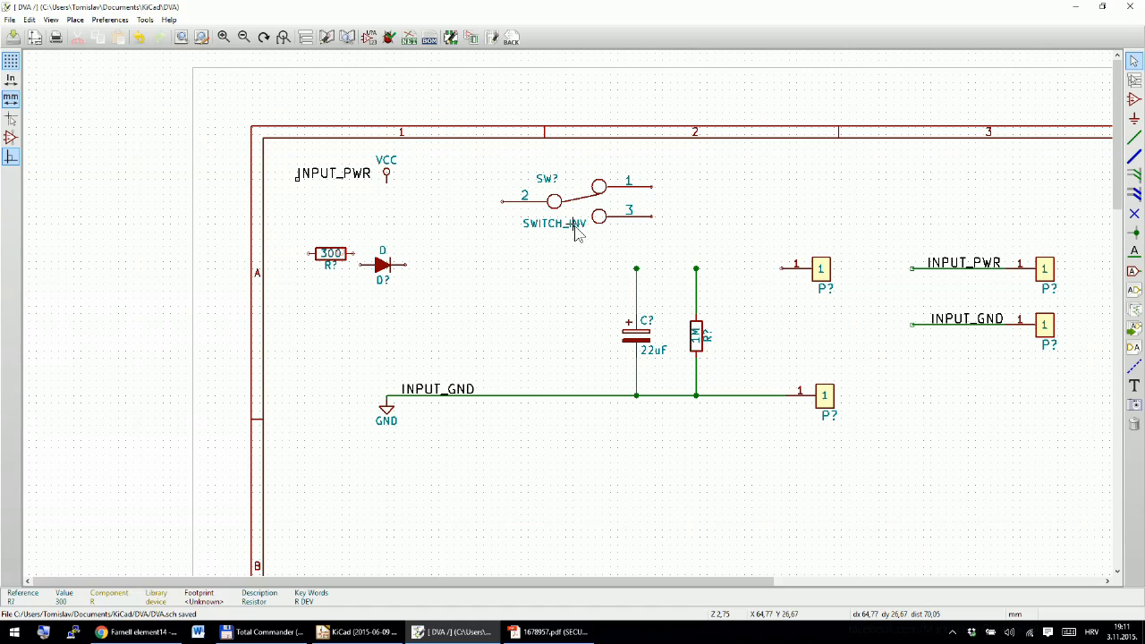
Step: Move SWITCH_INV between the diode and the capacitor, and the 300 ohm resistor between switch pin 3 and the capacitor's upper node
key(m)
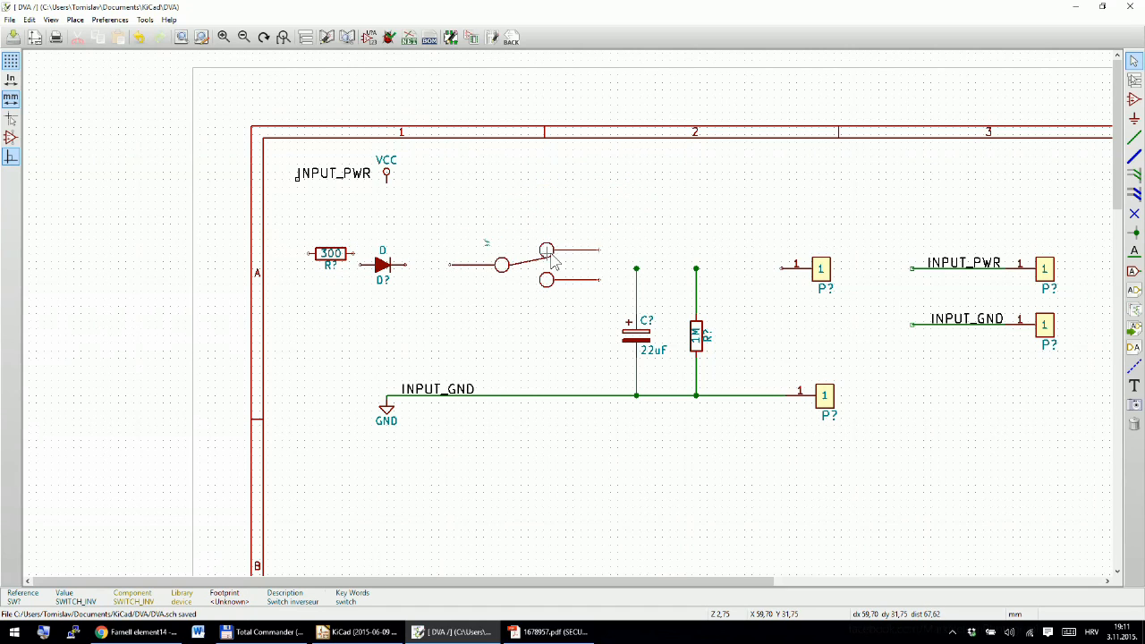
click(532, 249)
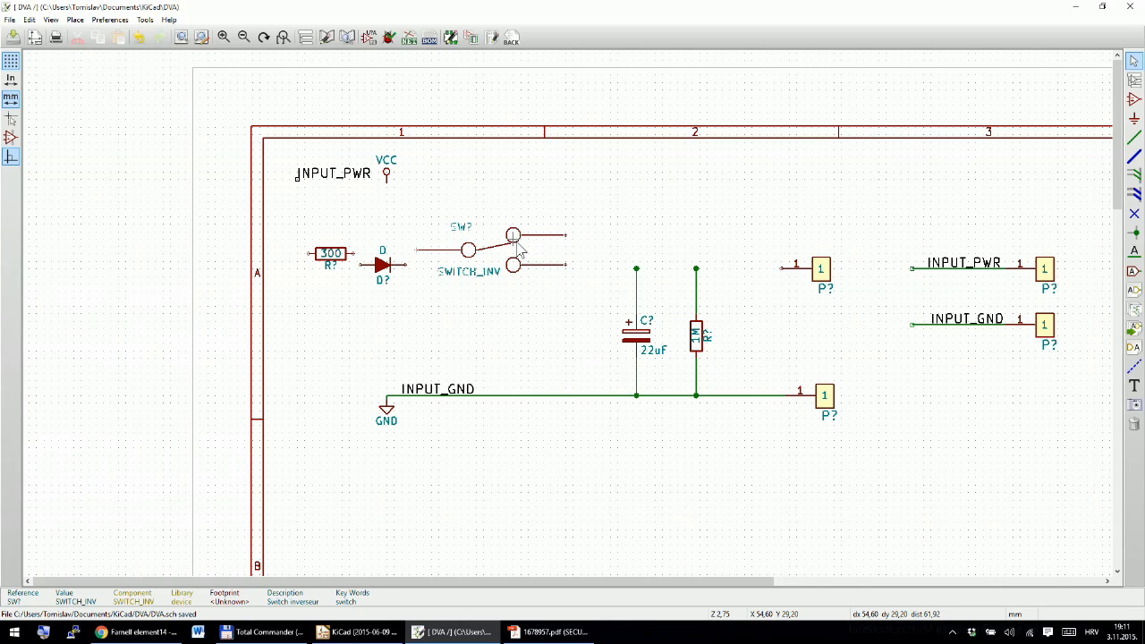
click(523, 255)
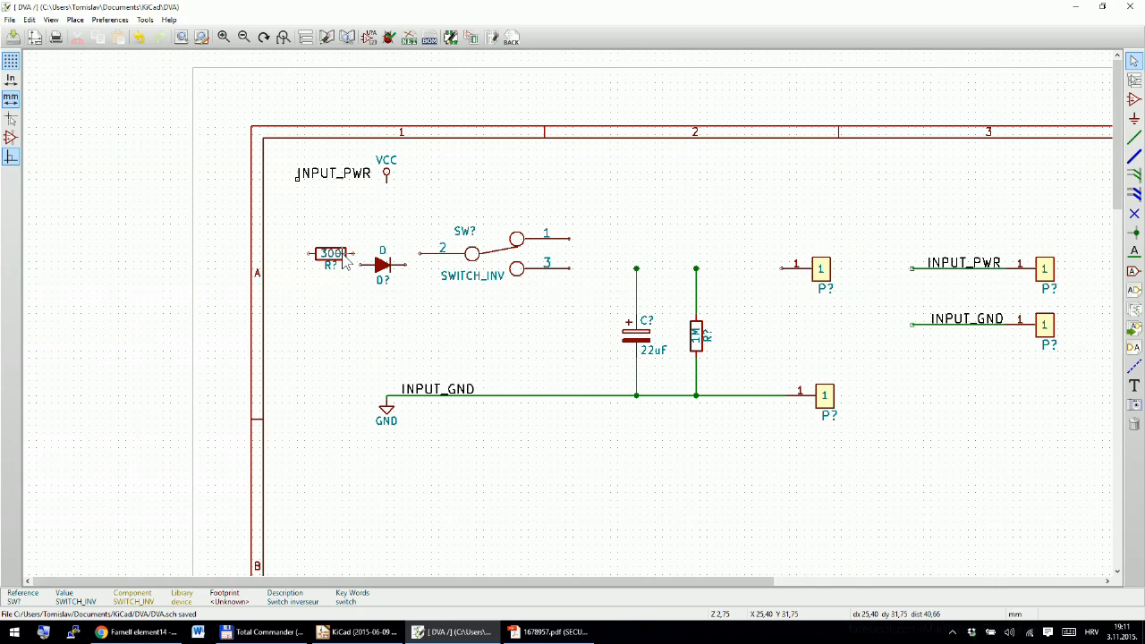
key(m)
click(393, 281)
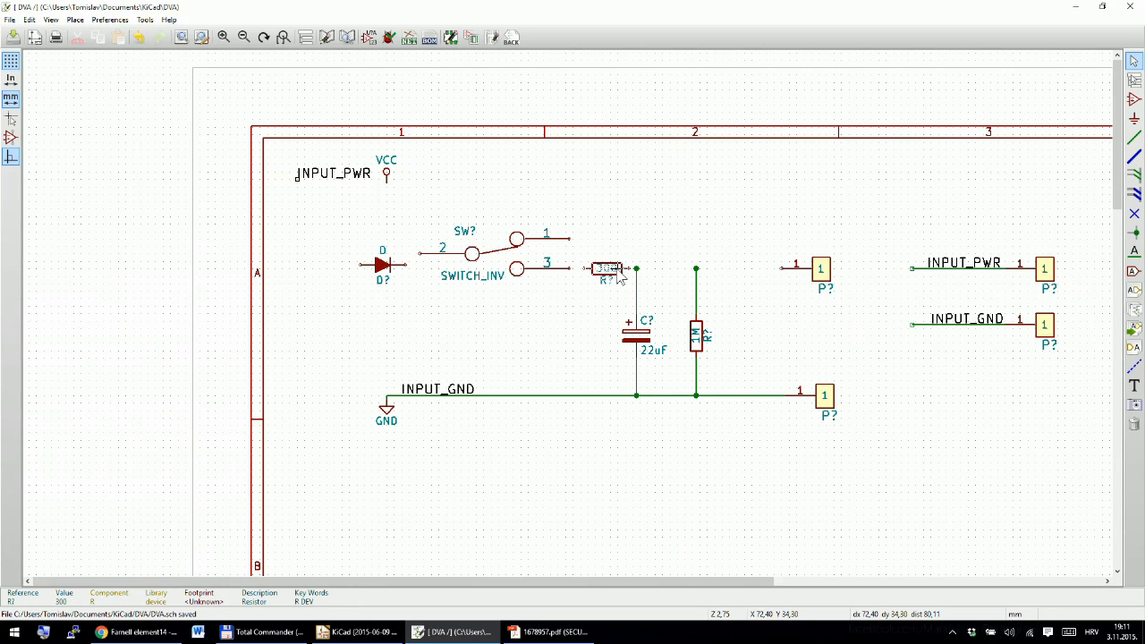
click(614, 269)
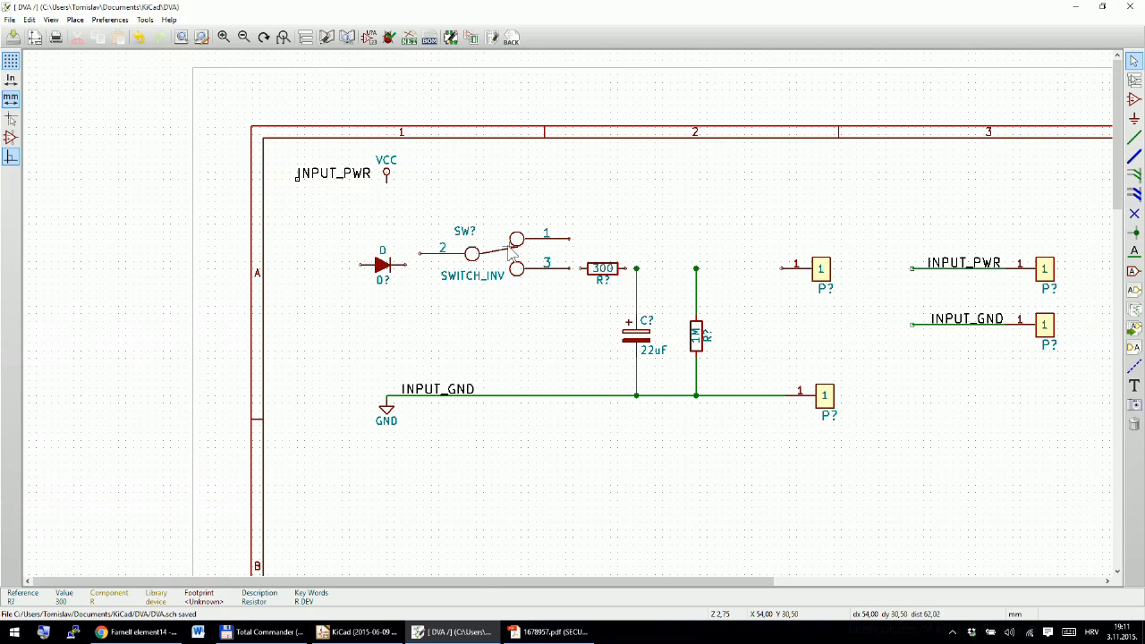
Step: Align the diode with switch pin 2 and move the VCC symbol just below the start of the INPUT_PWR label
key(m)
click(390, 258)
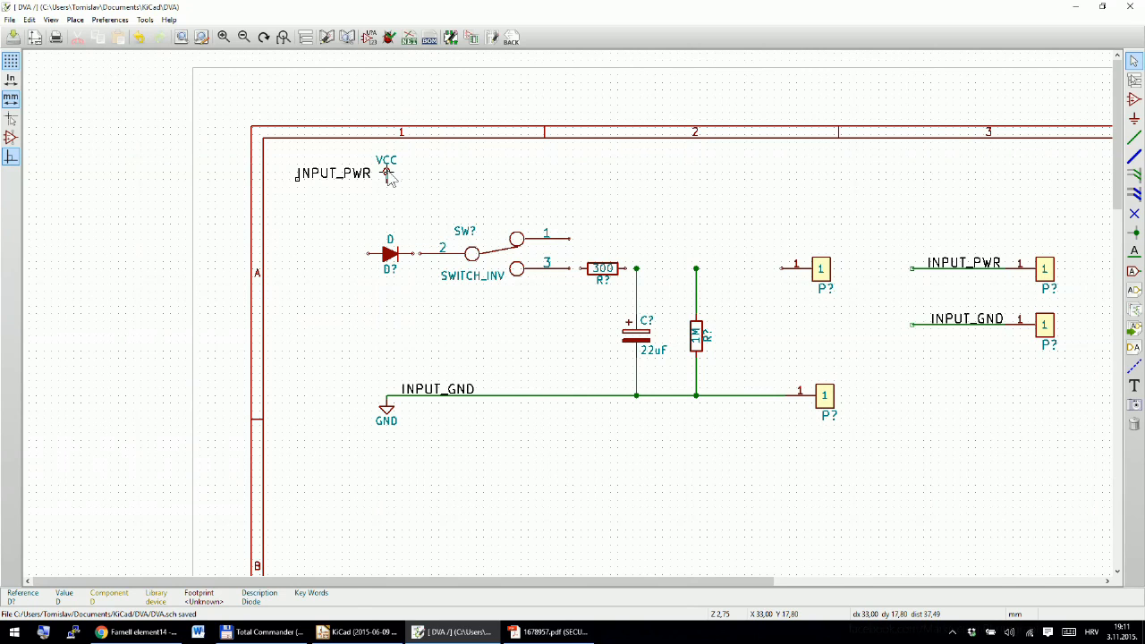
key(m)
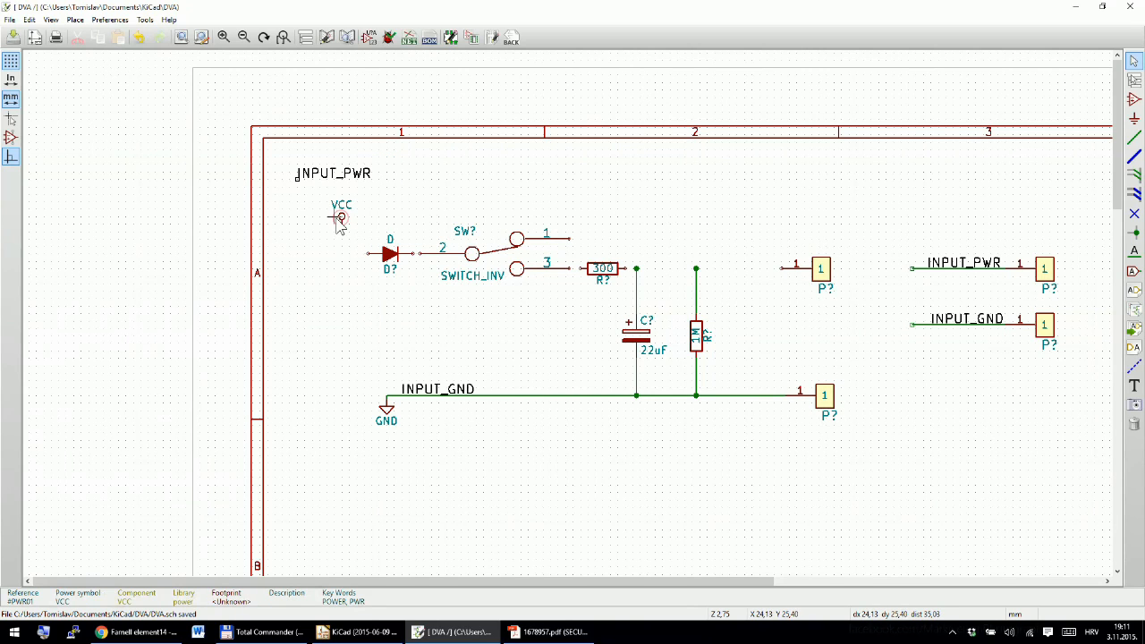
click(341, 218)
key(m)
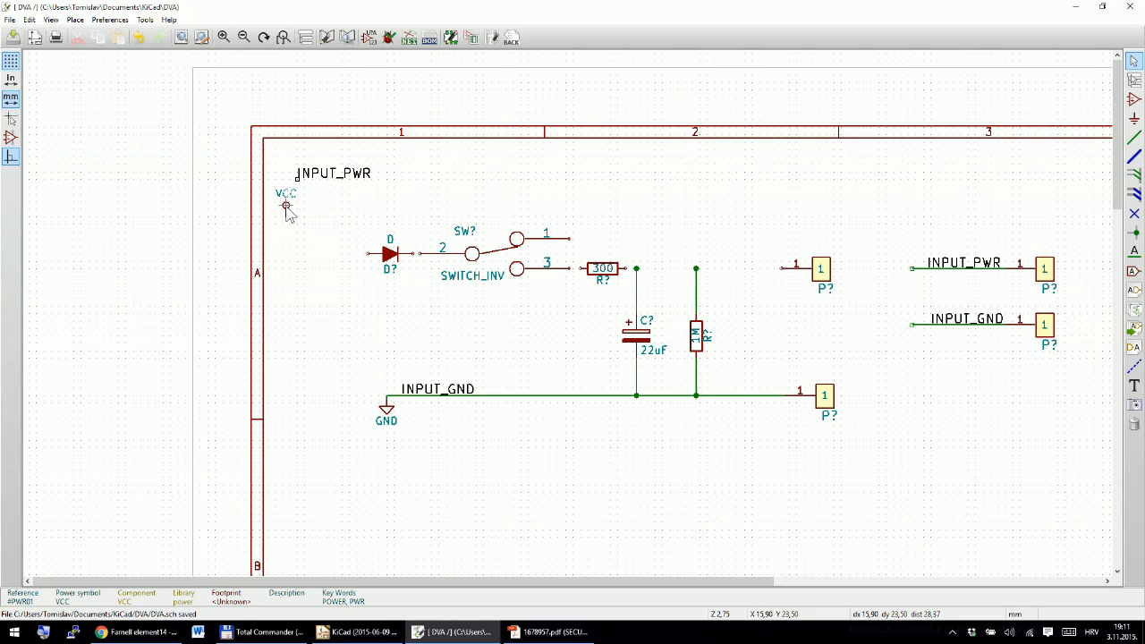
click(286, 207)
Step: Wire switch pin 3 to the 300 ohm resistor and switch pin 1 to the node above the capacitor
scroll(572, 268, up, 3)
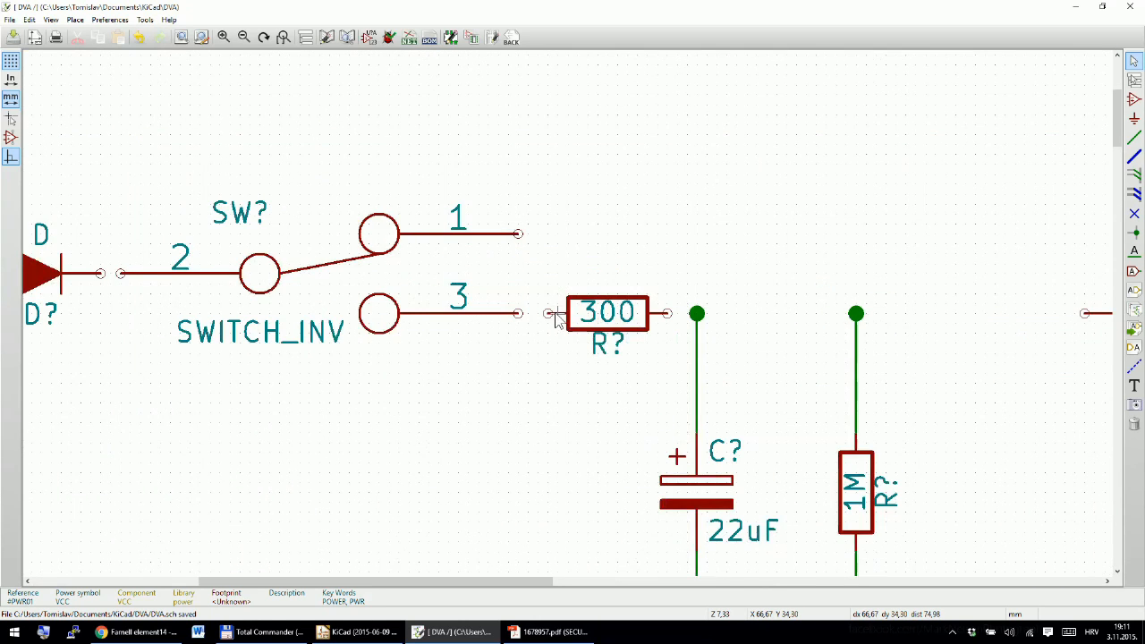
key(w)
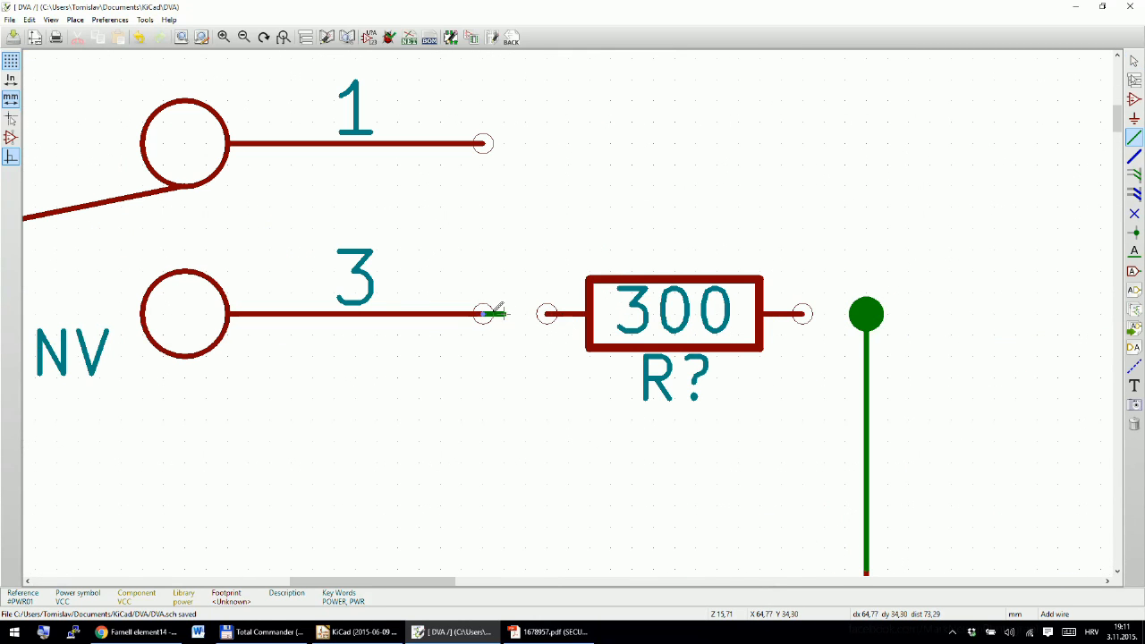
click(548, 313)
scroll(547, 313, down, 3)
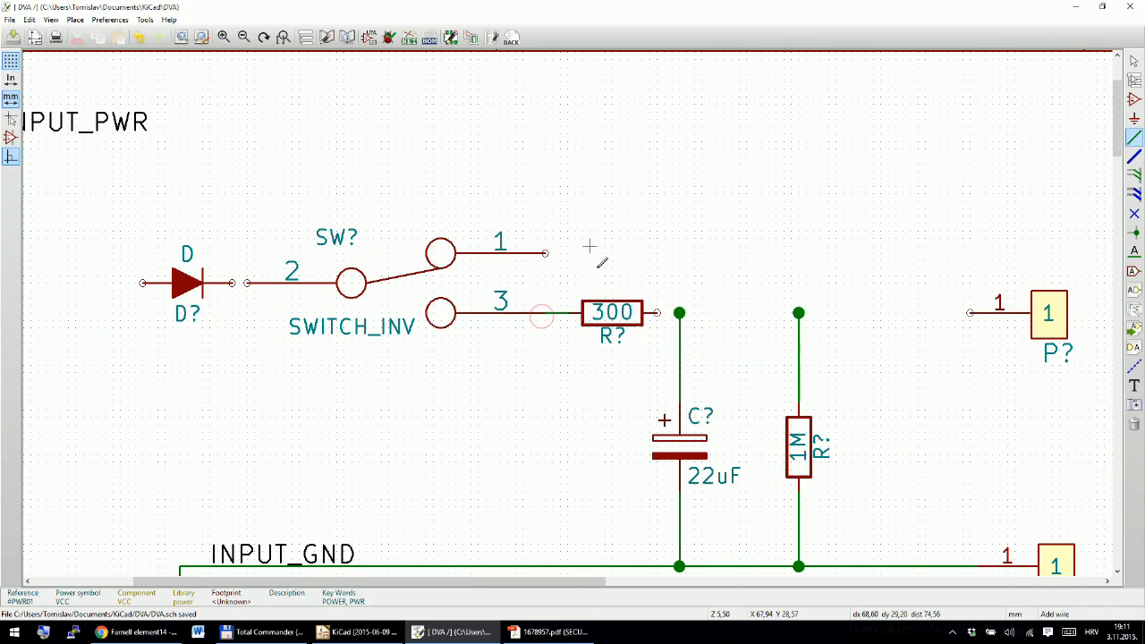
click(547, 253)
click(679, 313)
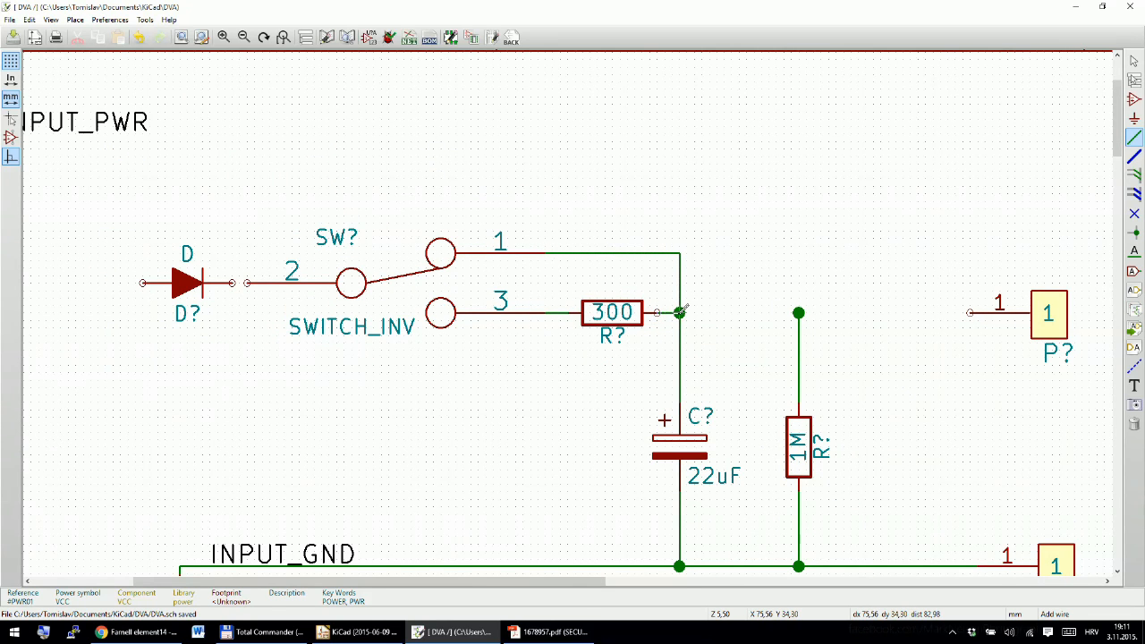
Step: Wire the 300 ohm resistor through the nodes above the capacitor and the 1M resistor to the upper output connector
click(680, 313)
click(680, 313)
click(799, 312)
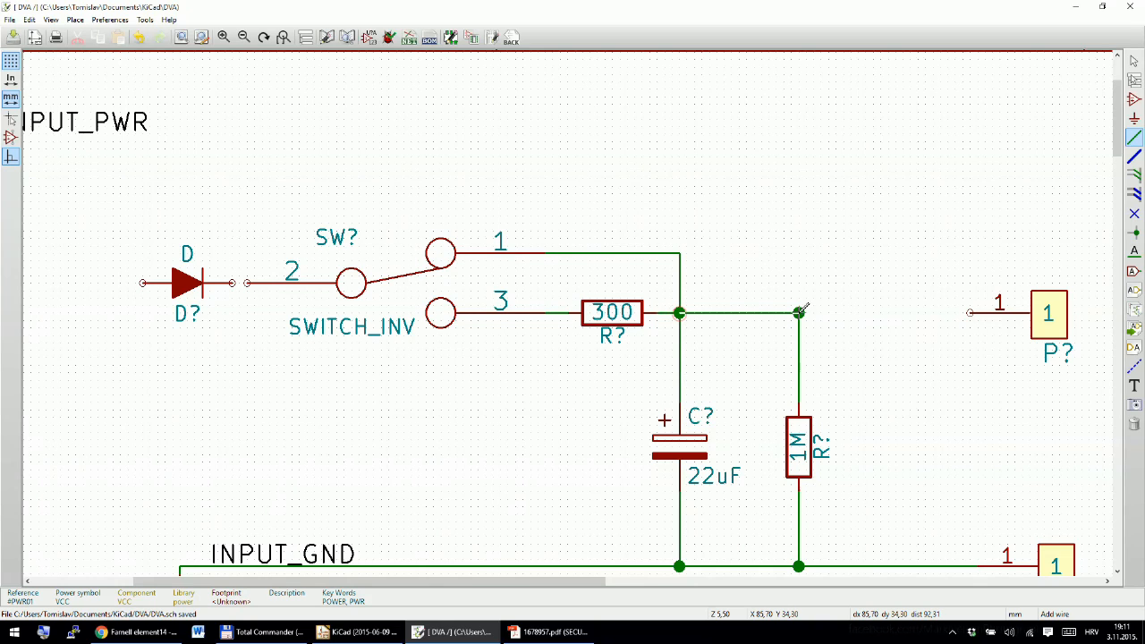
click(799, 312)
click(970, 312)
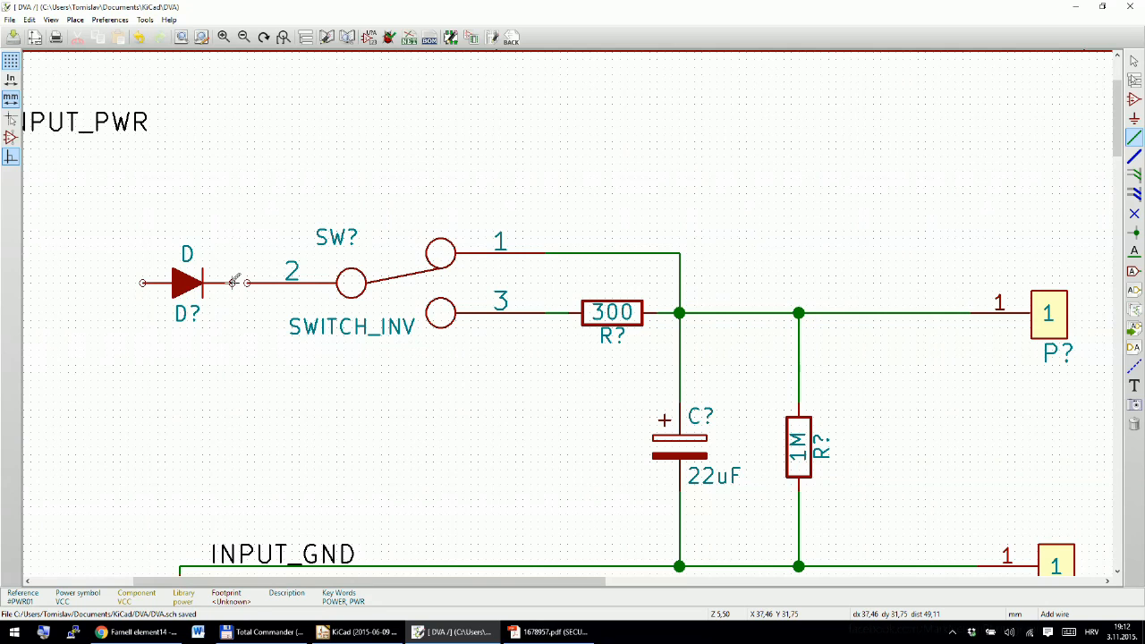
Step: Wire the diode's cathode to switch pin 2 and the VCC symbol to the diode's anode
scroll(249, 282, down, 3)
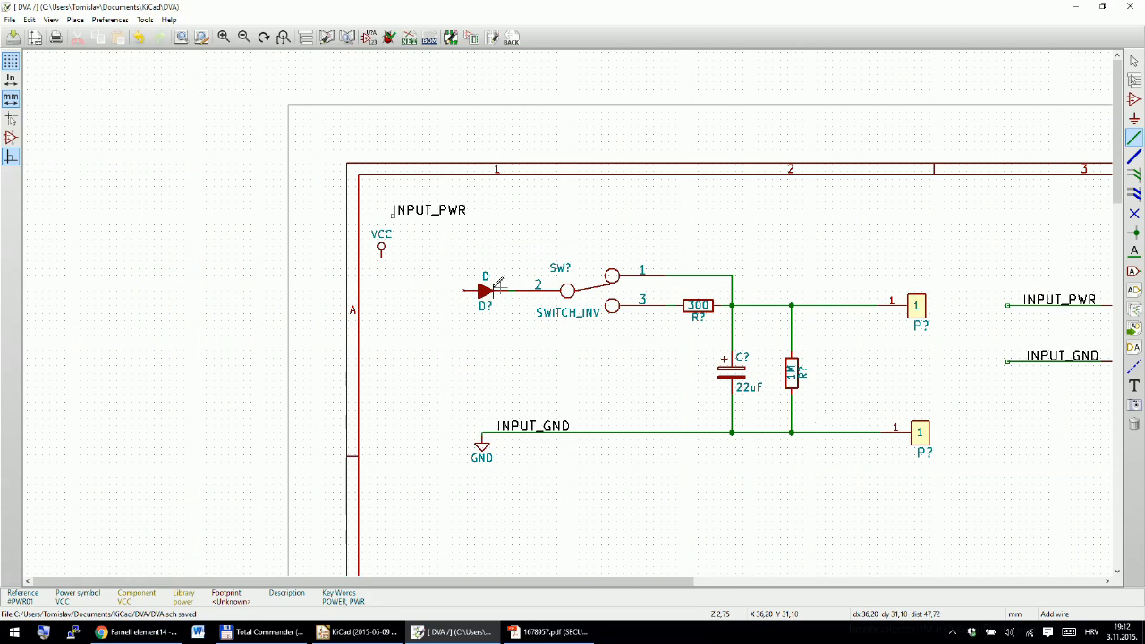
scroll(477, 333, up, 4)
click(300, 241)
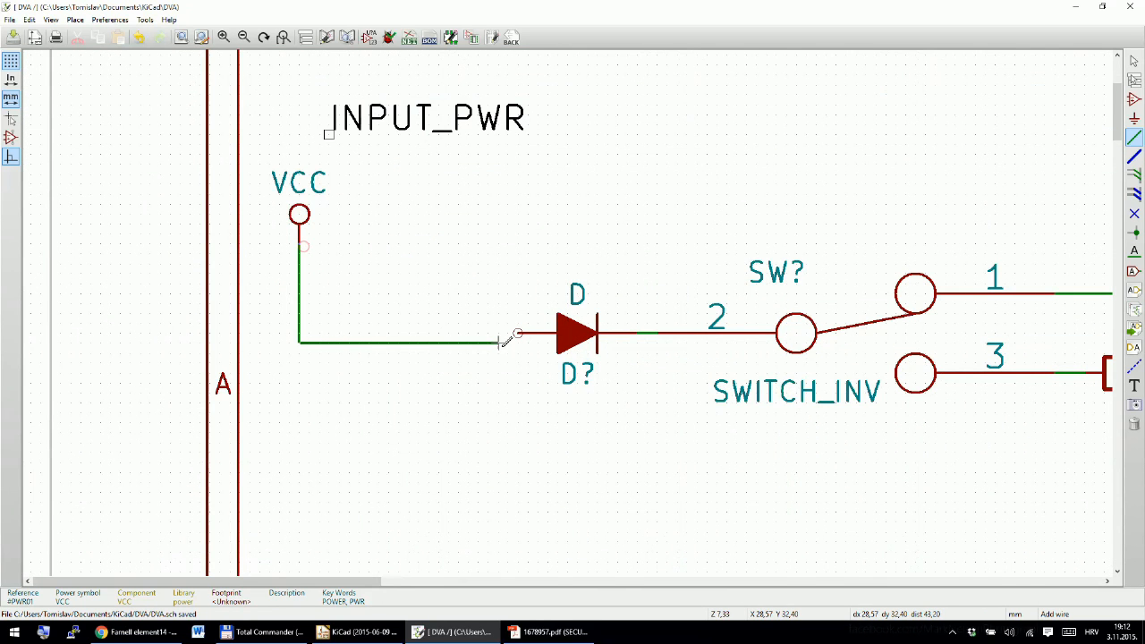
click(516, 333)
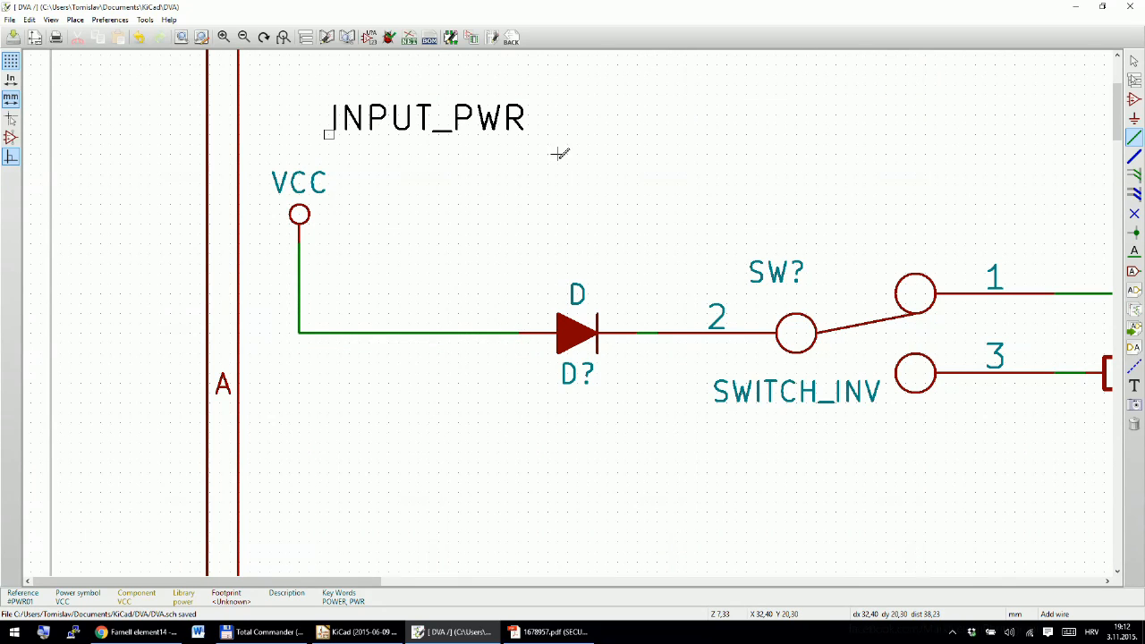
key(Escape)
Step: Try placing the INPUT_PWR label on the wire between VCC and the diode, and undo the move
drag(388, 132, 313, 334)
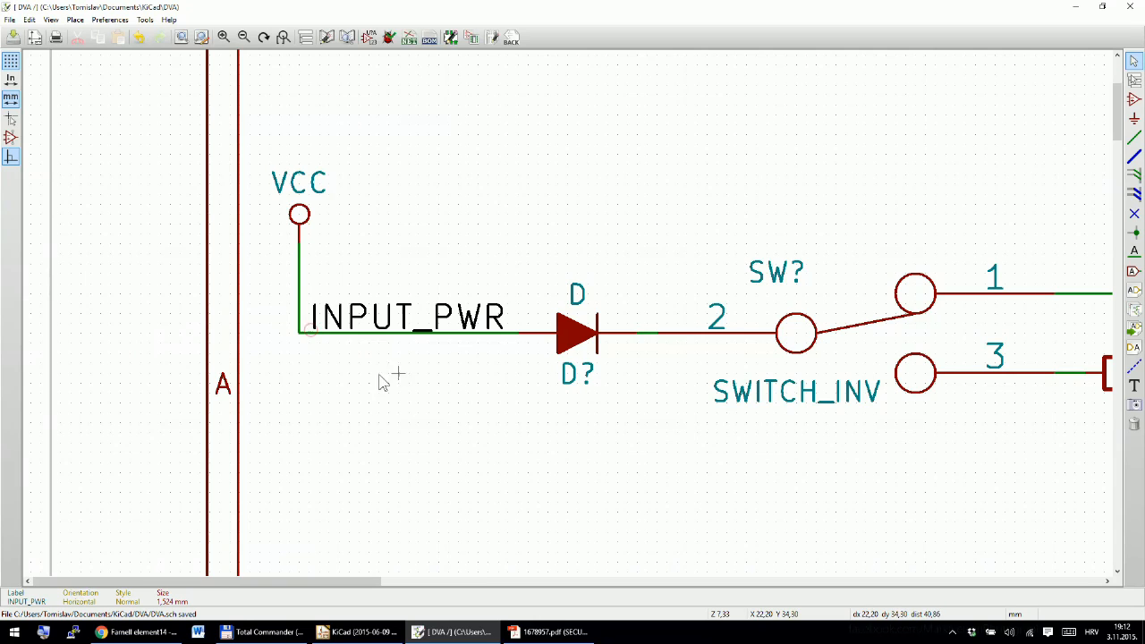
key(ctrl+z)
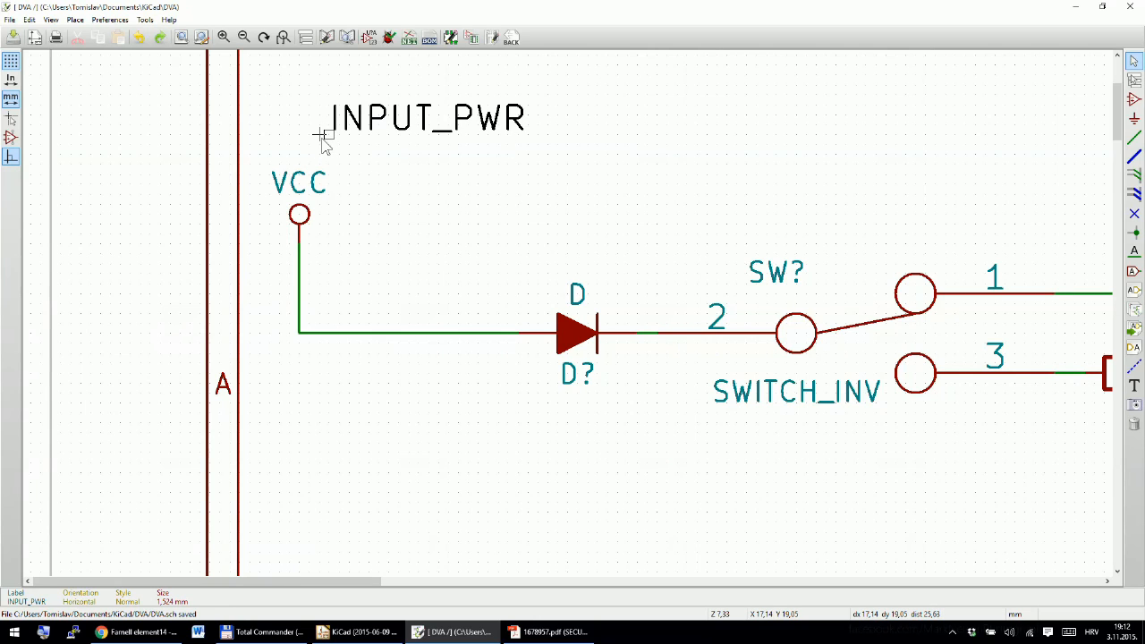
Step: Move the INPUT_PWR label onto the horizontal wire between the VCC symbol and the diode's anode
scroll(320, 136, up, 2)
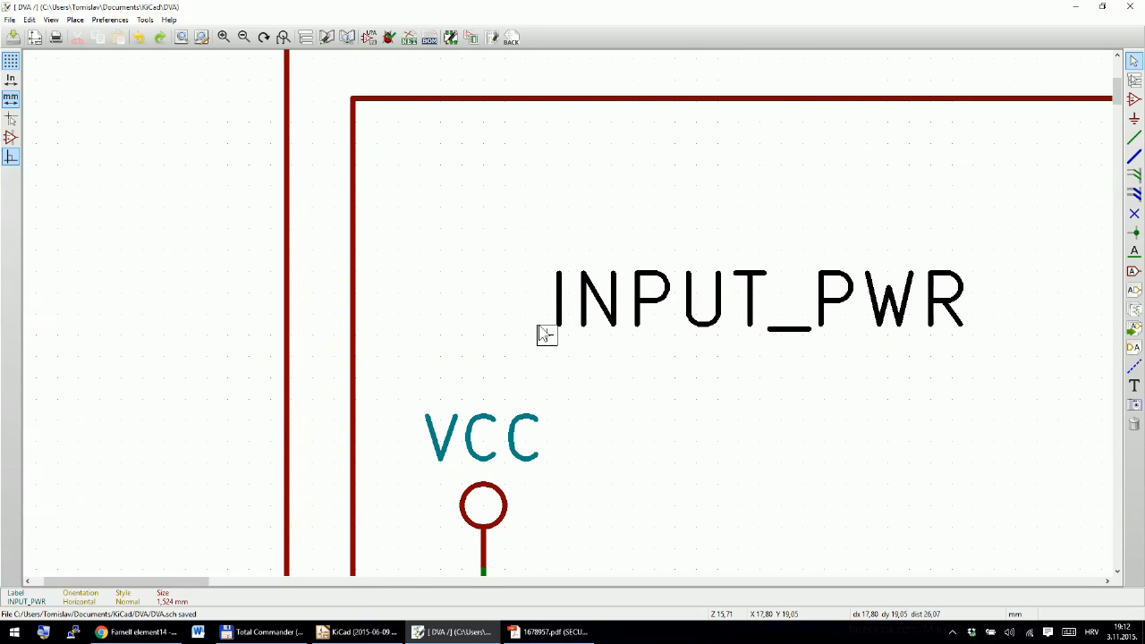
scroll(544, 332, down, 3)
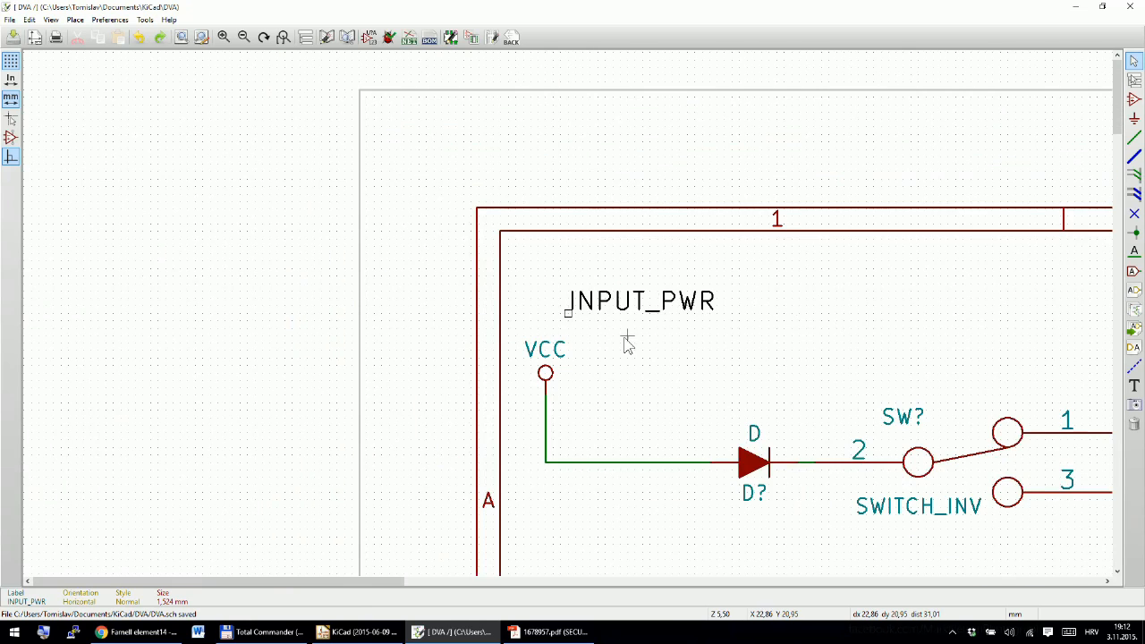
scroll(626, 338, up, 1)
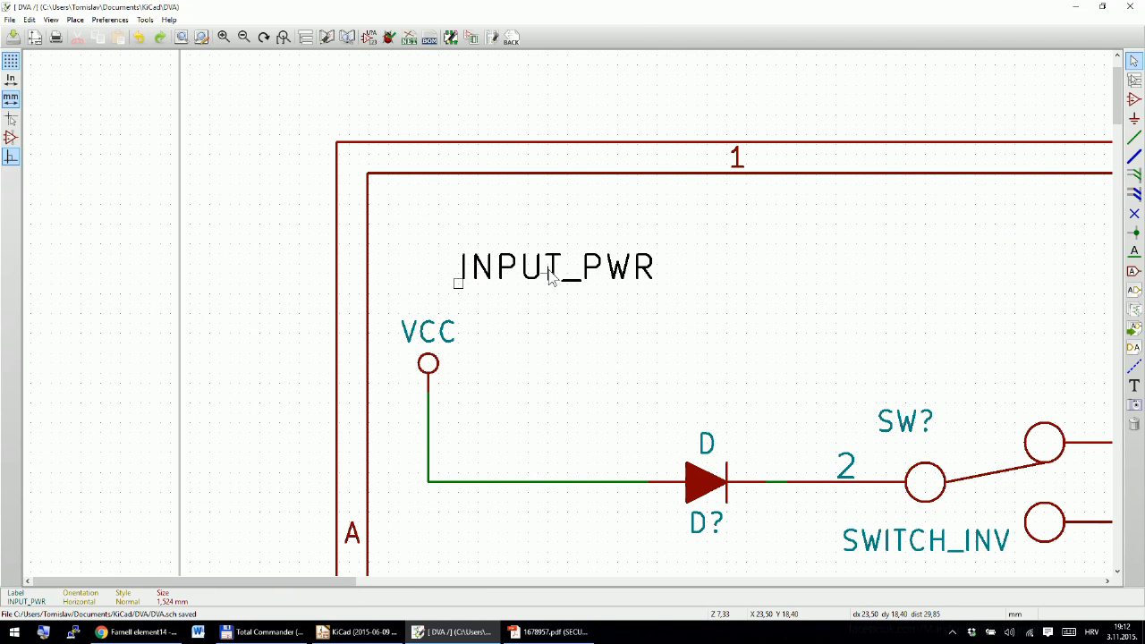
key(m)
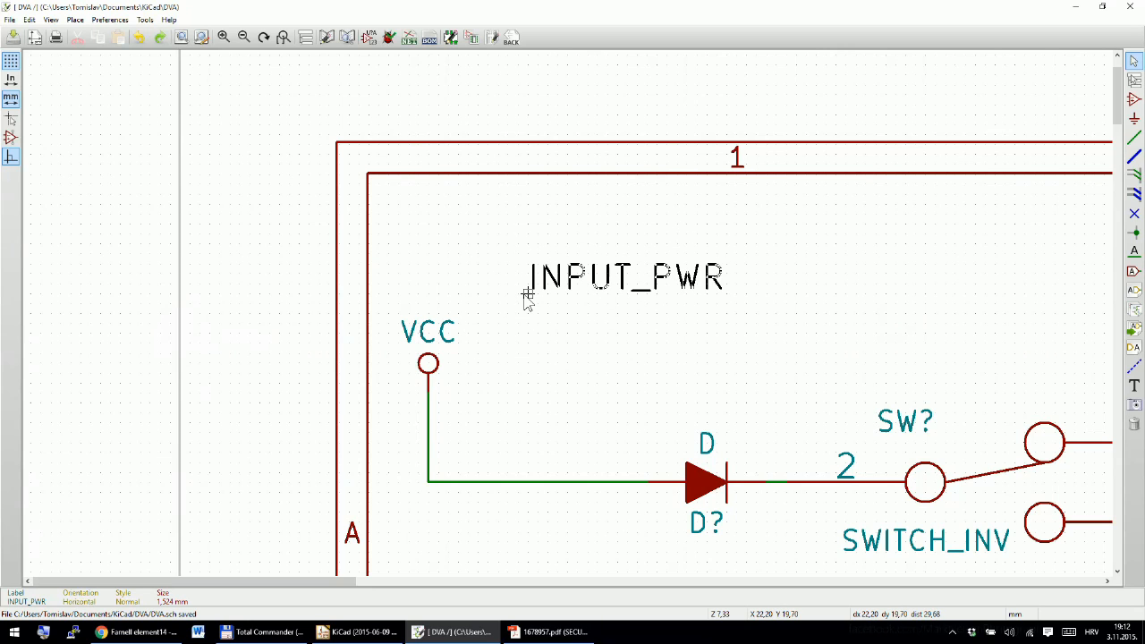
click(456, 488)
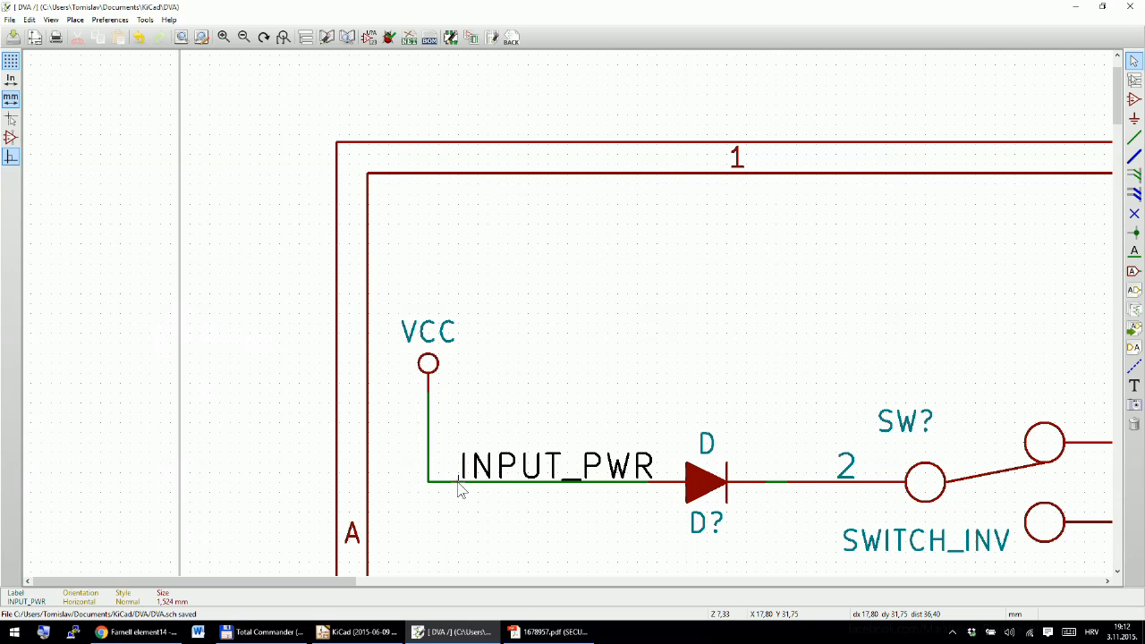
Step: Move the complete circuit, including both labelled input connectors, down and to the right within the sheet frame
scroll(447, 498, down, 3)
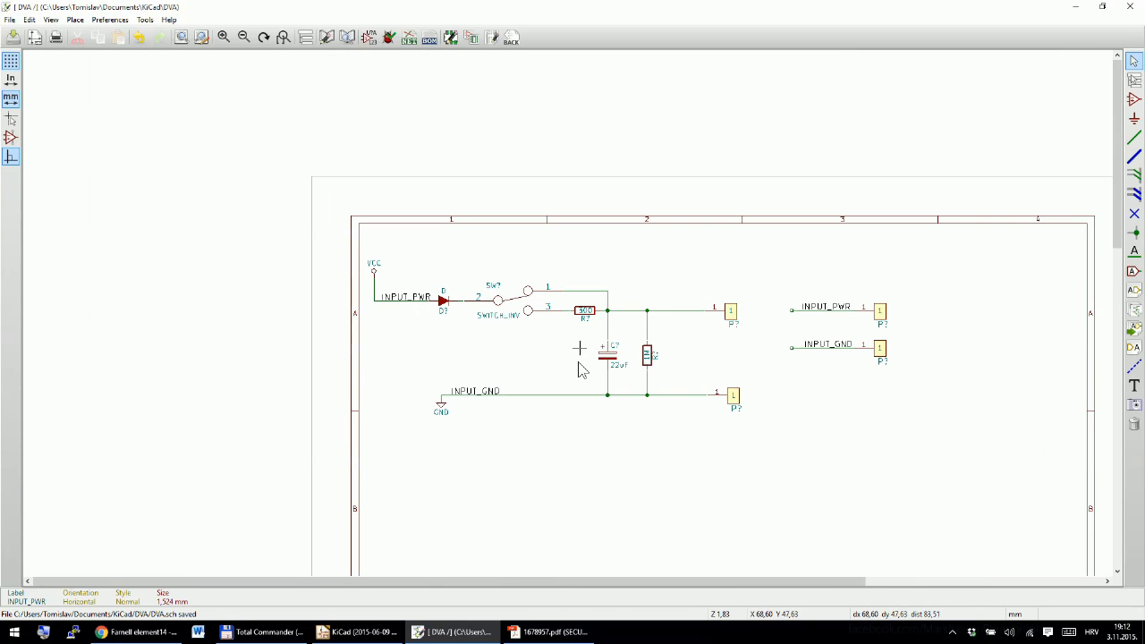
scroll(568, 318, up, 1)
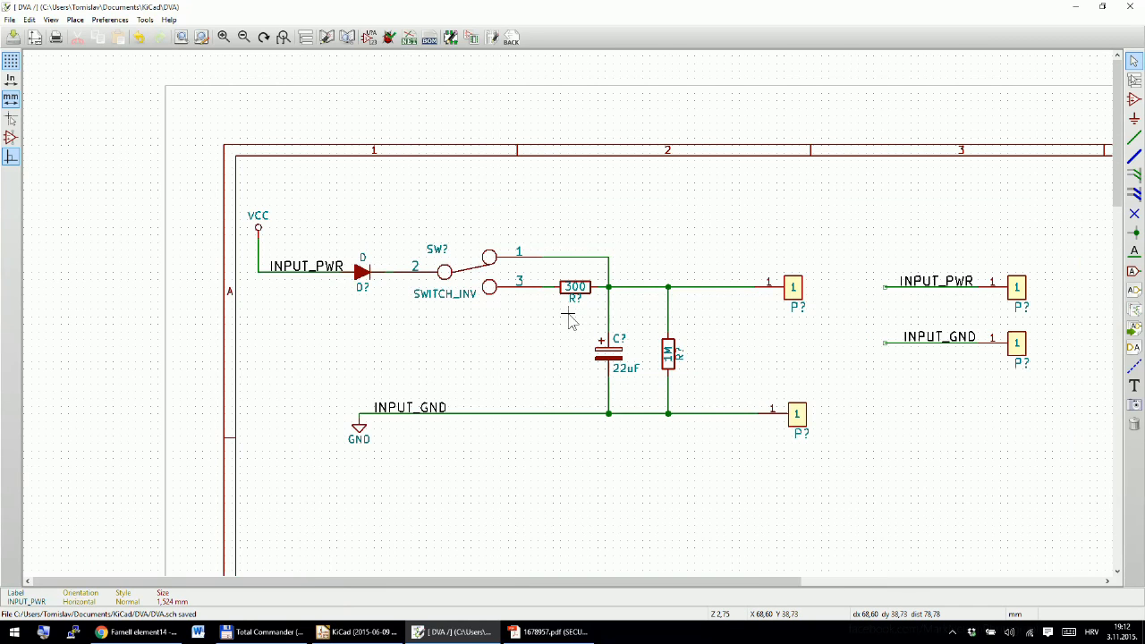
scroll(485, 177, down, 2)
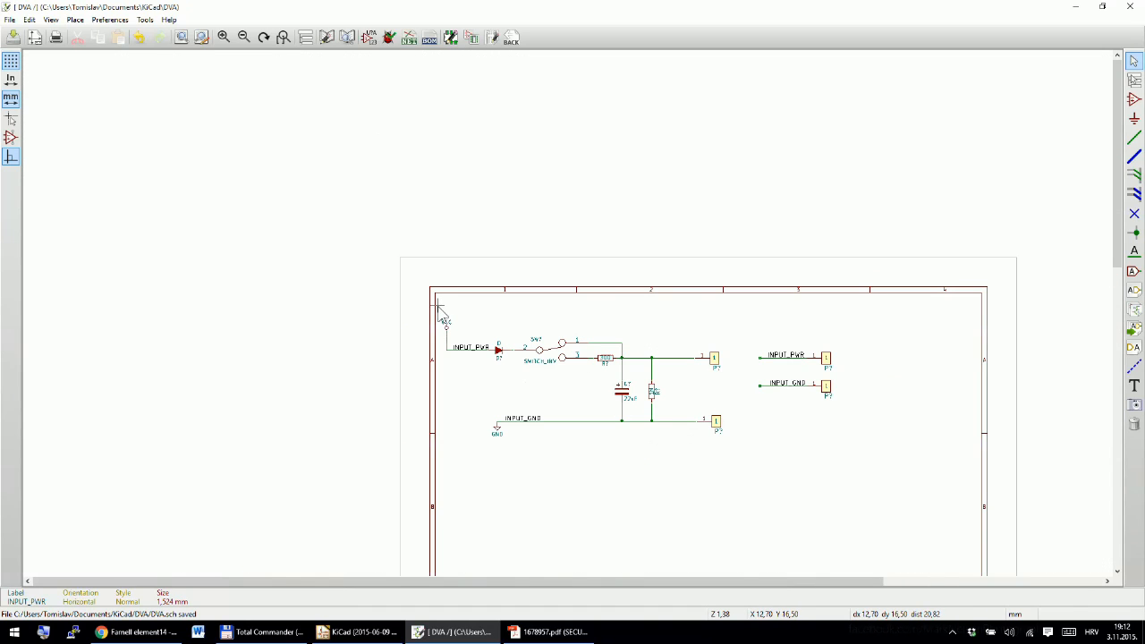
drag(438, 307, 880, 474)
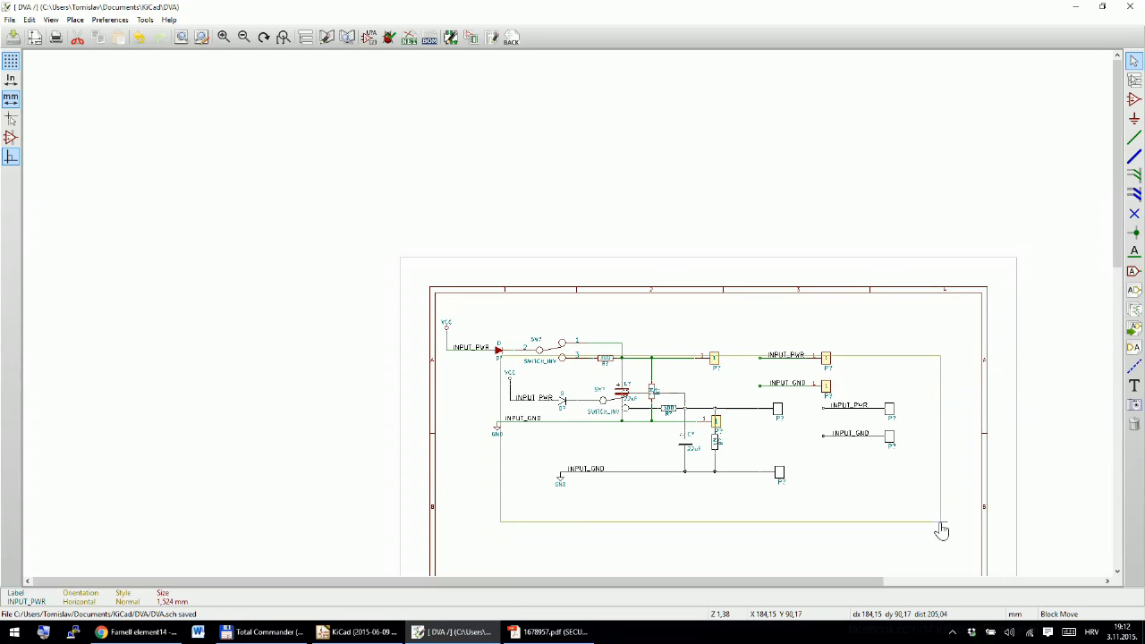
click(941, 531)
scroll(940, 524, down, 1)
scroll(529, 201, up, 2)
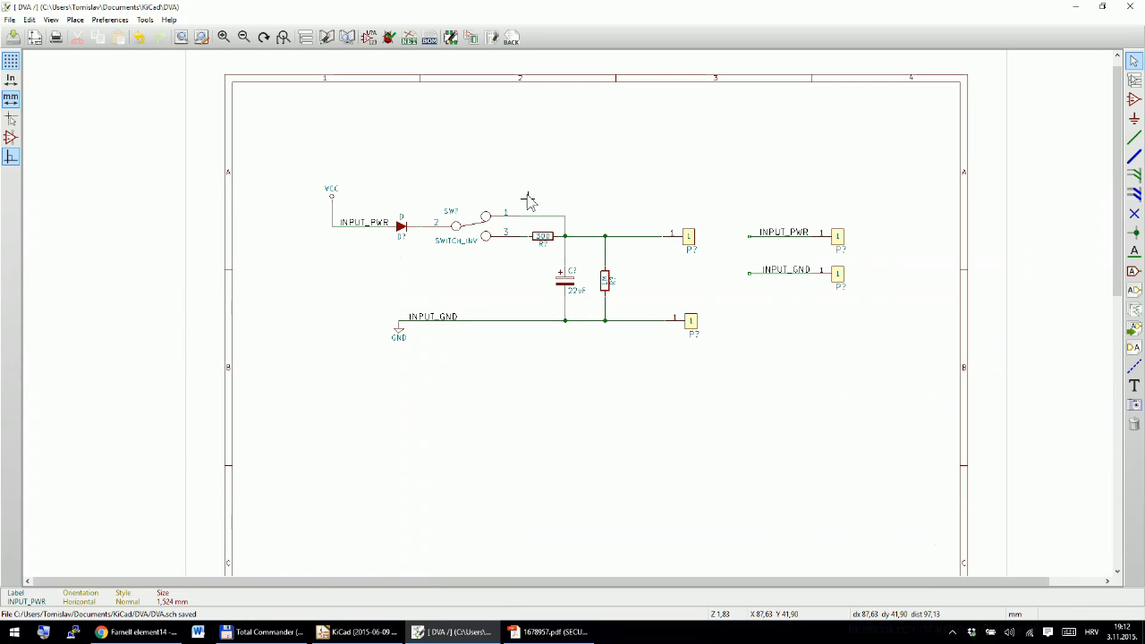
scroll(529, 201, up, 1)
scroll(567, 319, down, 1)
scroll(567, 320, up, 1)
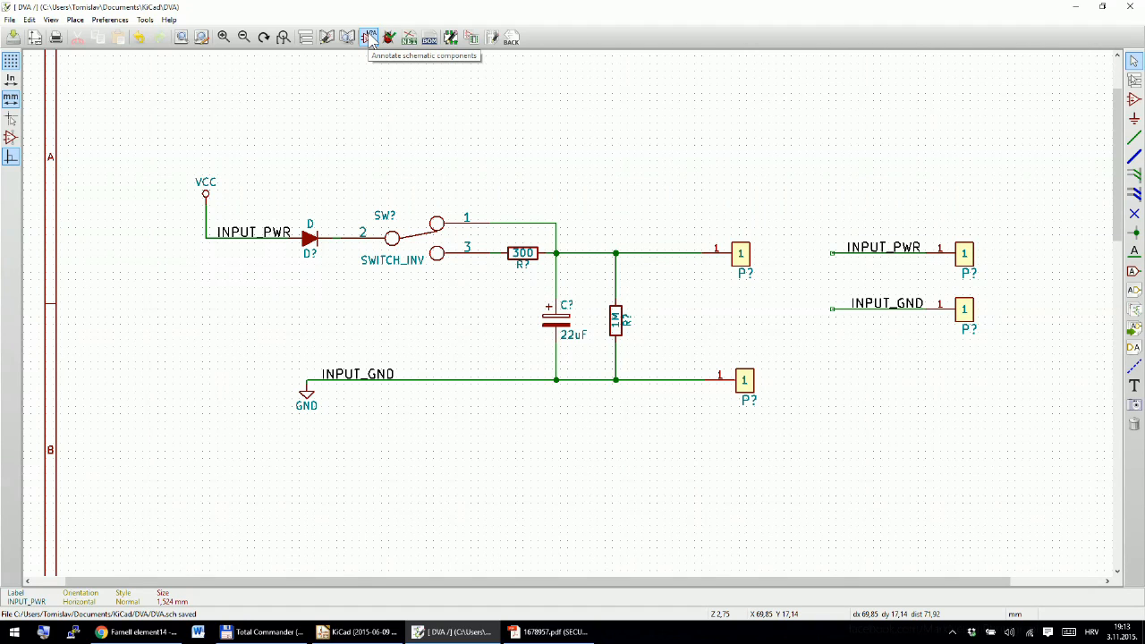
Step: Set the diode's reference to D1 and check the reference field in its component properties
double_click(310, 257)
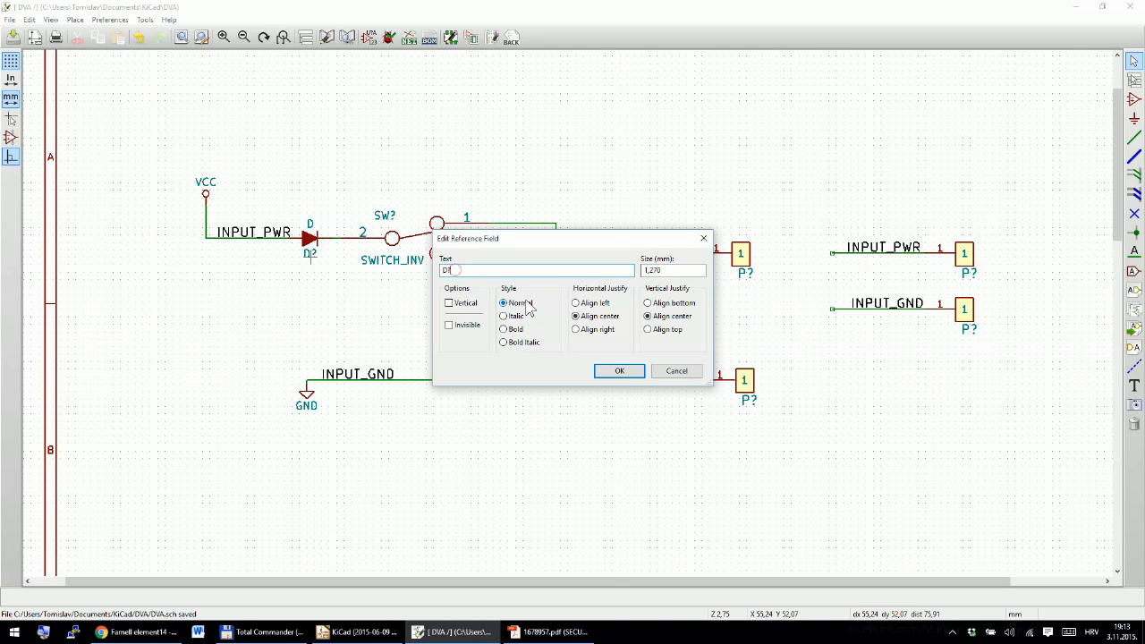
click(619, 371)
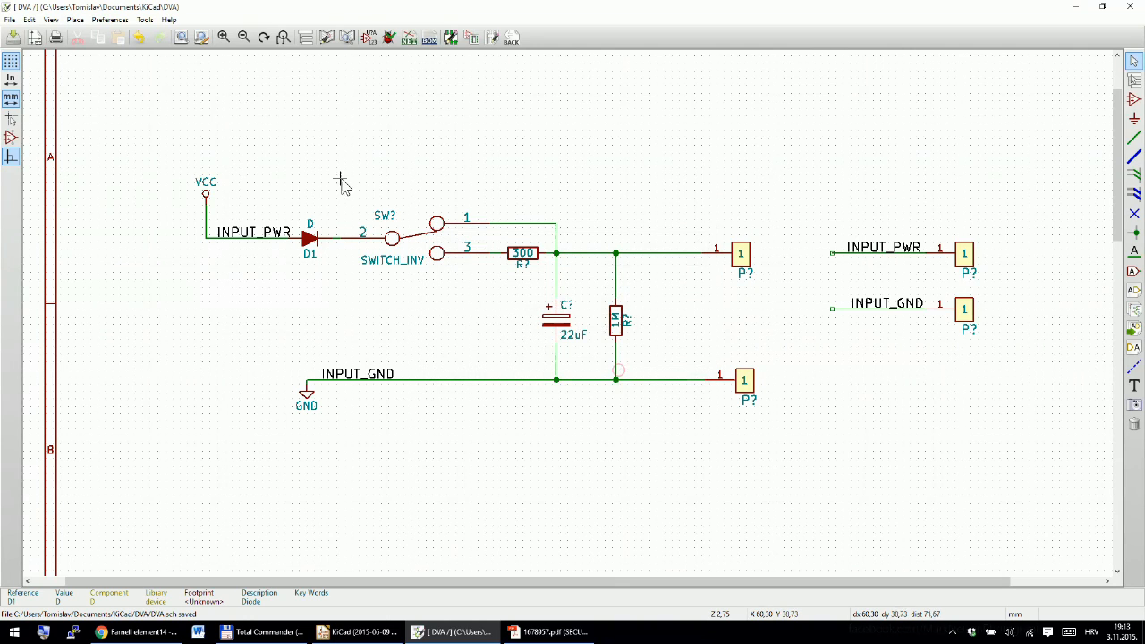
double_click(311, 239)
click(587, 183)
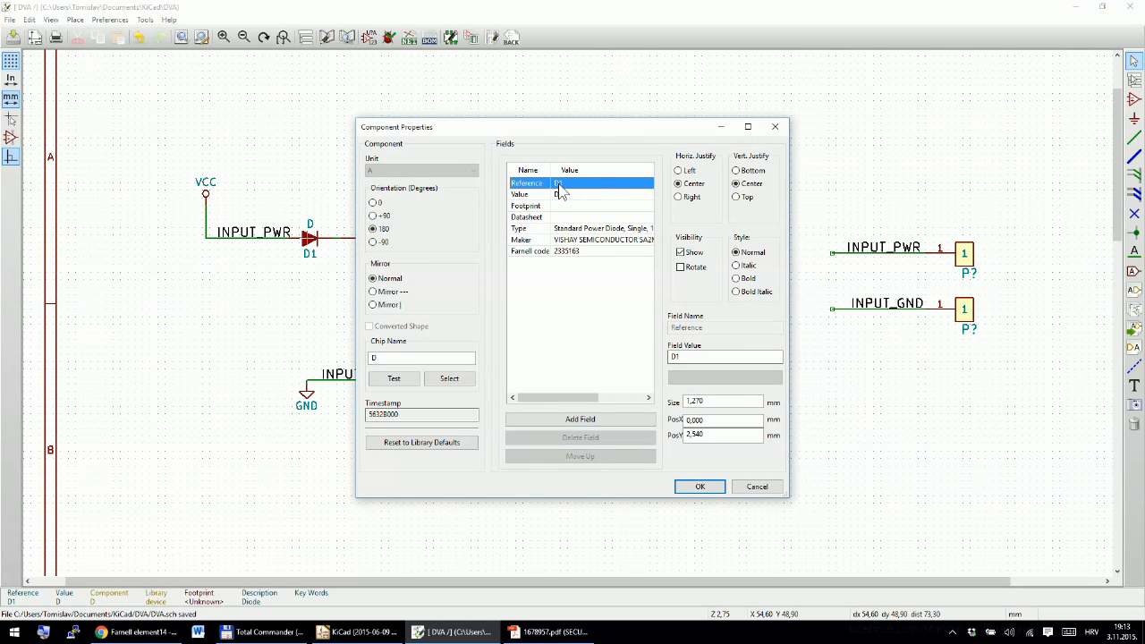
click(706, 487)
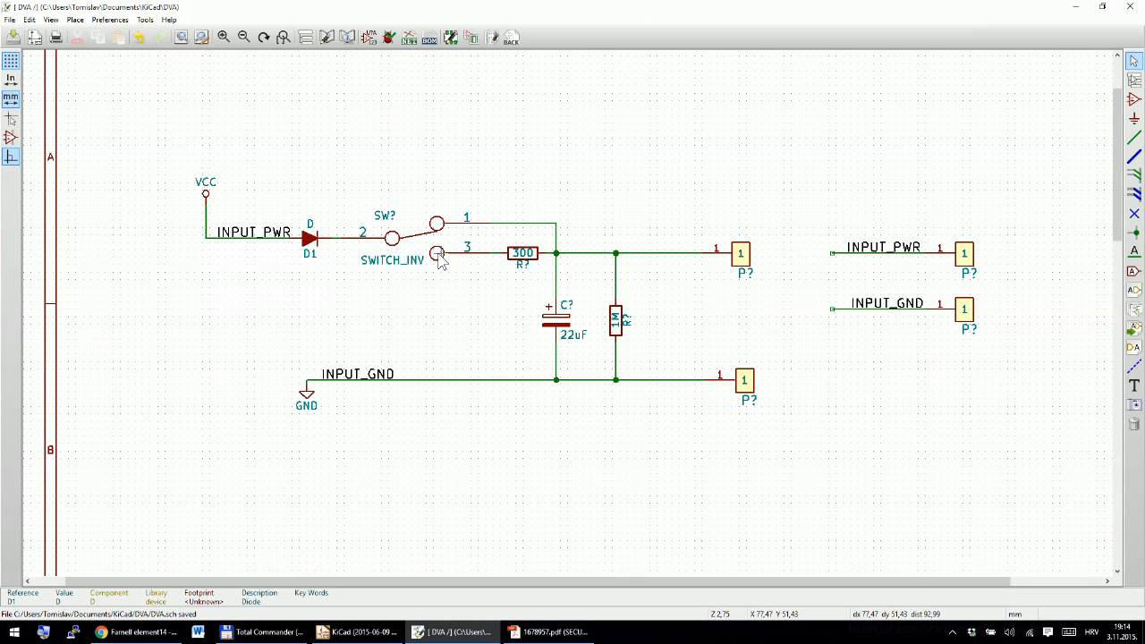
Step: Annotate the unannotated components of the entire schematic, keeping existing annotation and sorting by X position, and save the schematic
click(368, 37)
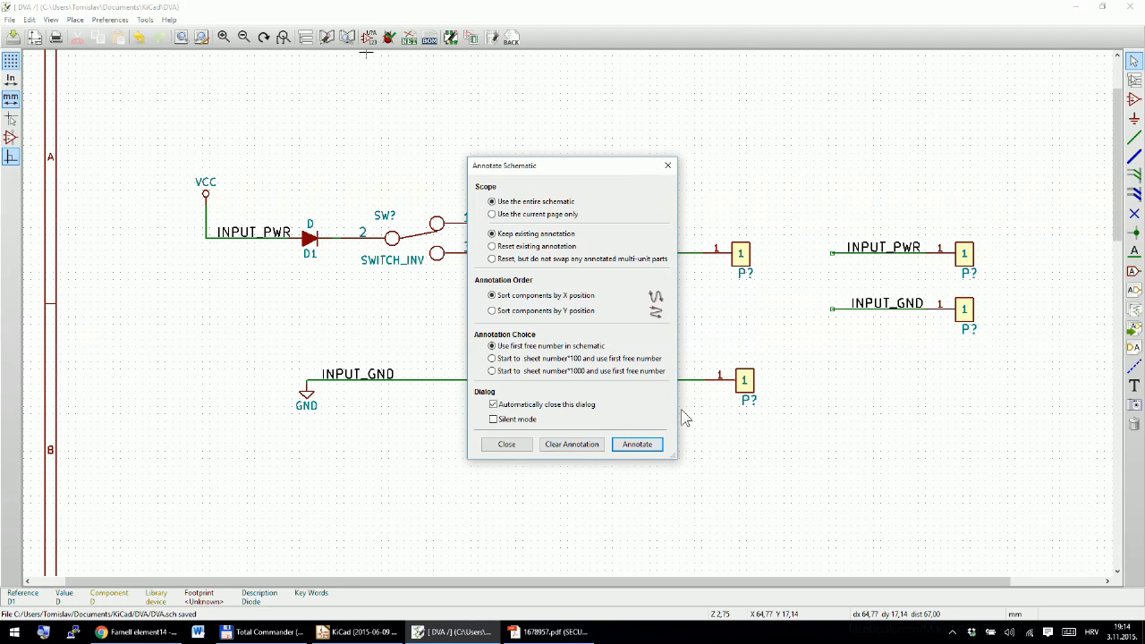
click(637, 444)
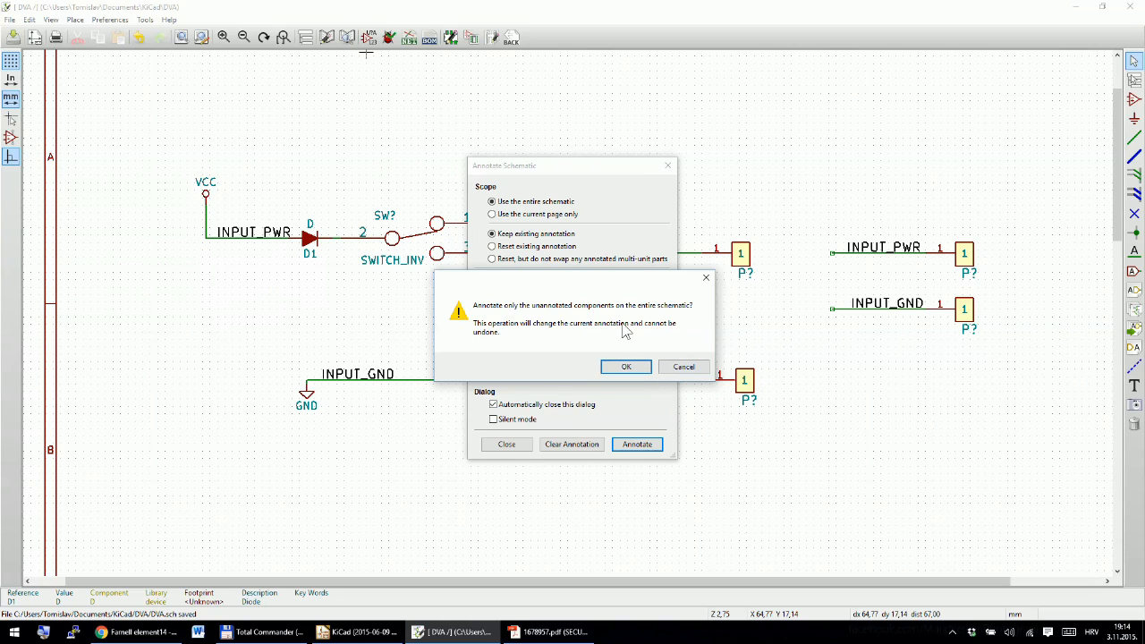
click(626, 367)
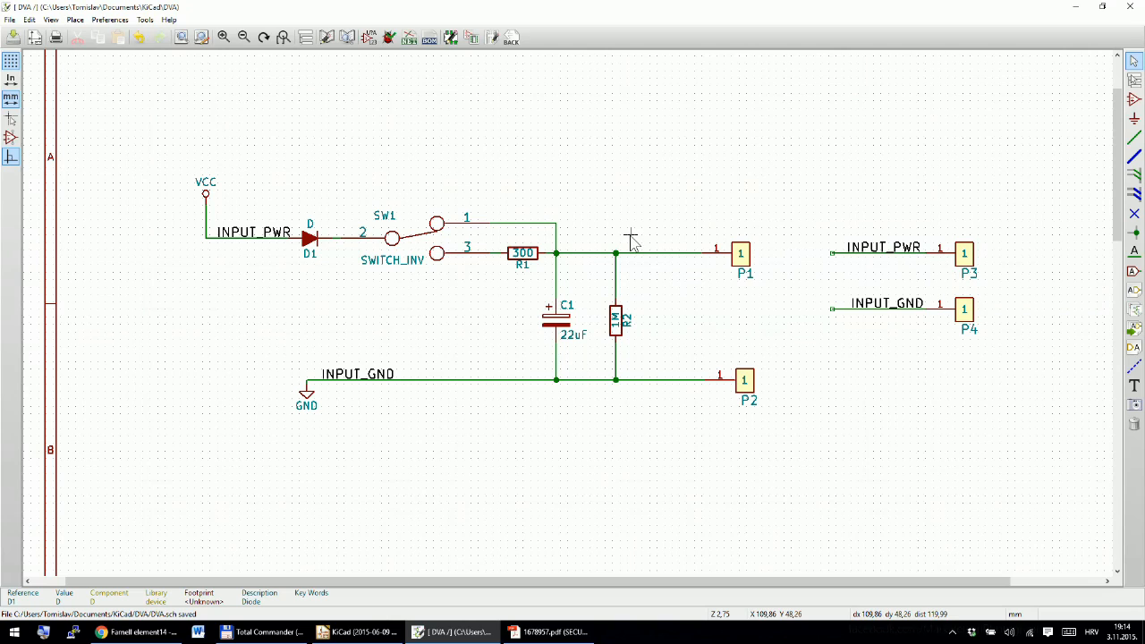
click(16, 38)
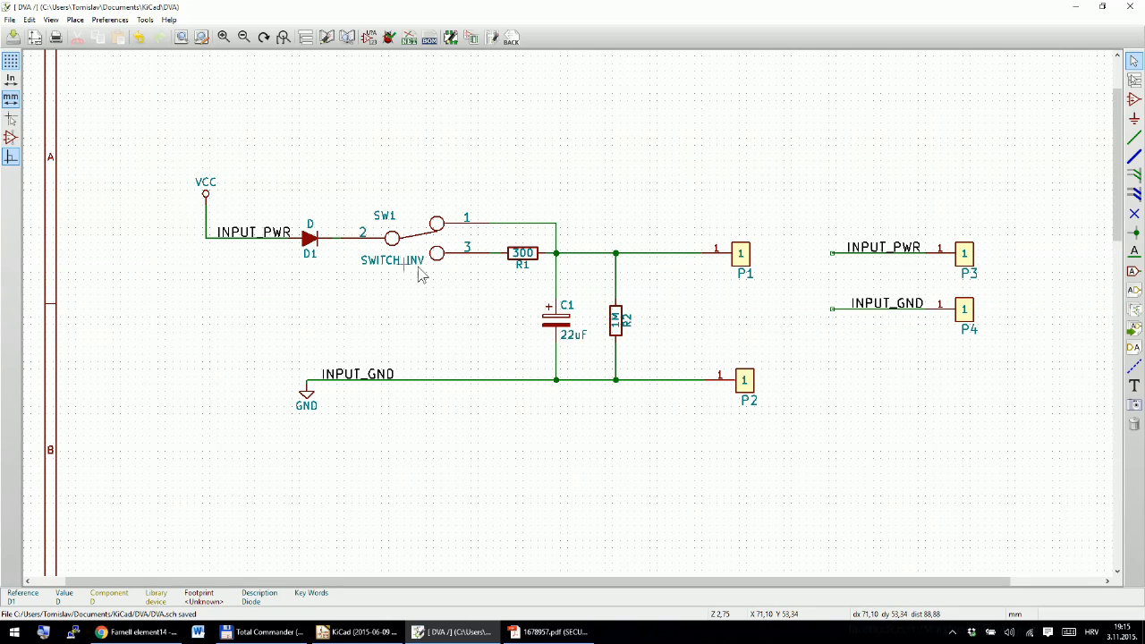
click(535, 258)
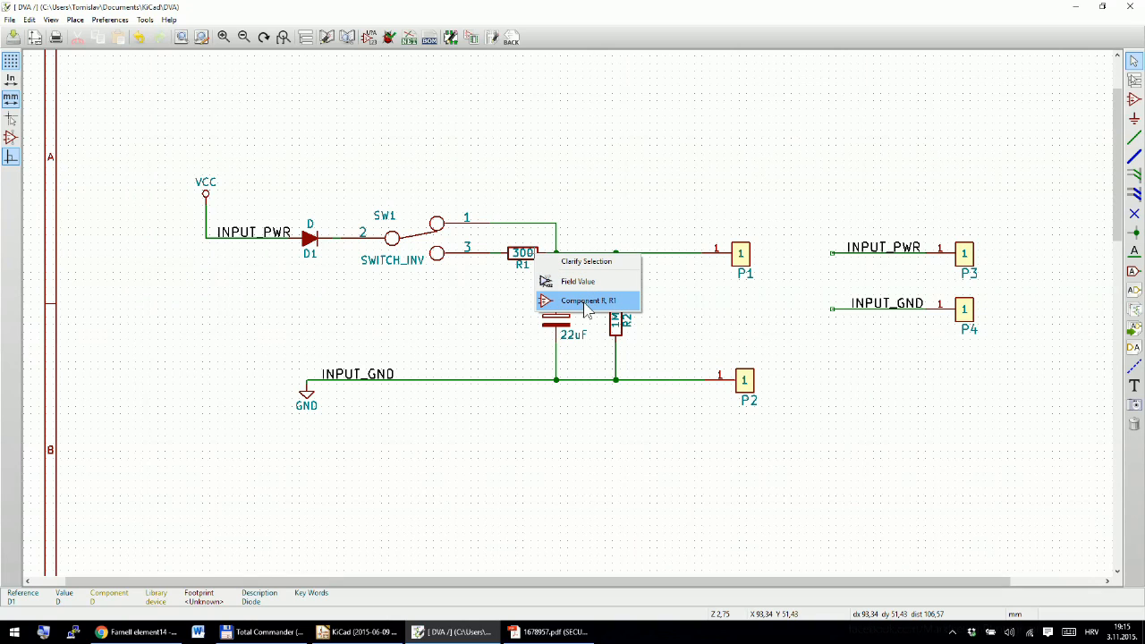
key(ctrl+s)
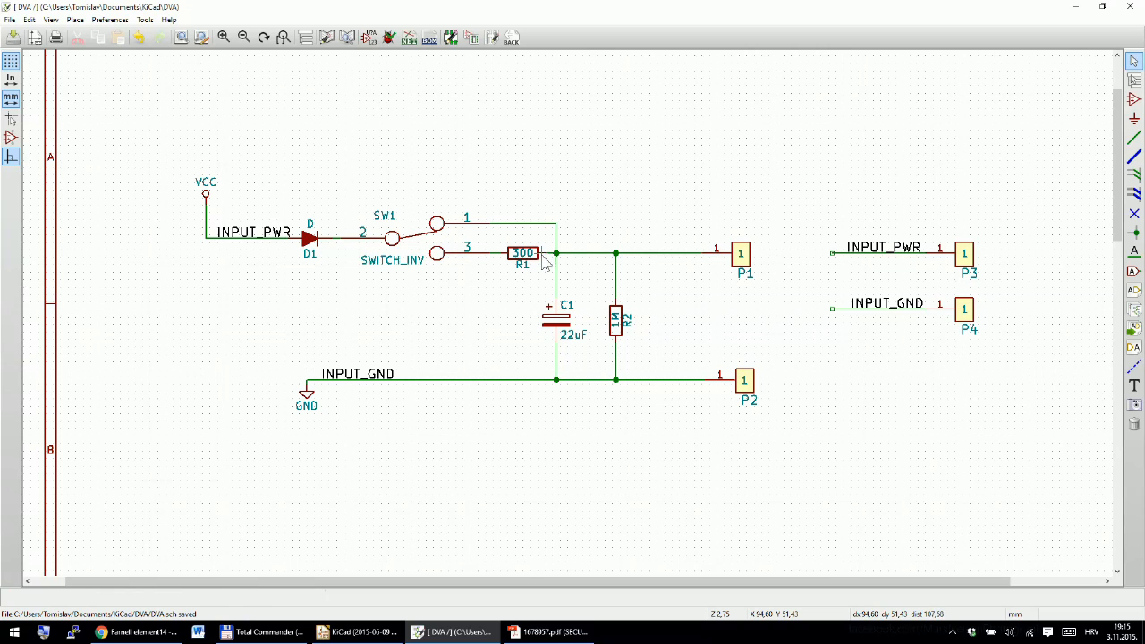
Step: Open the footprint assignment for the 300 ohm resistor R1 from its component properties
double_click(529, 258)
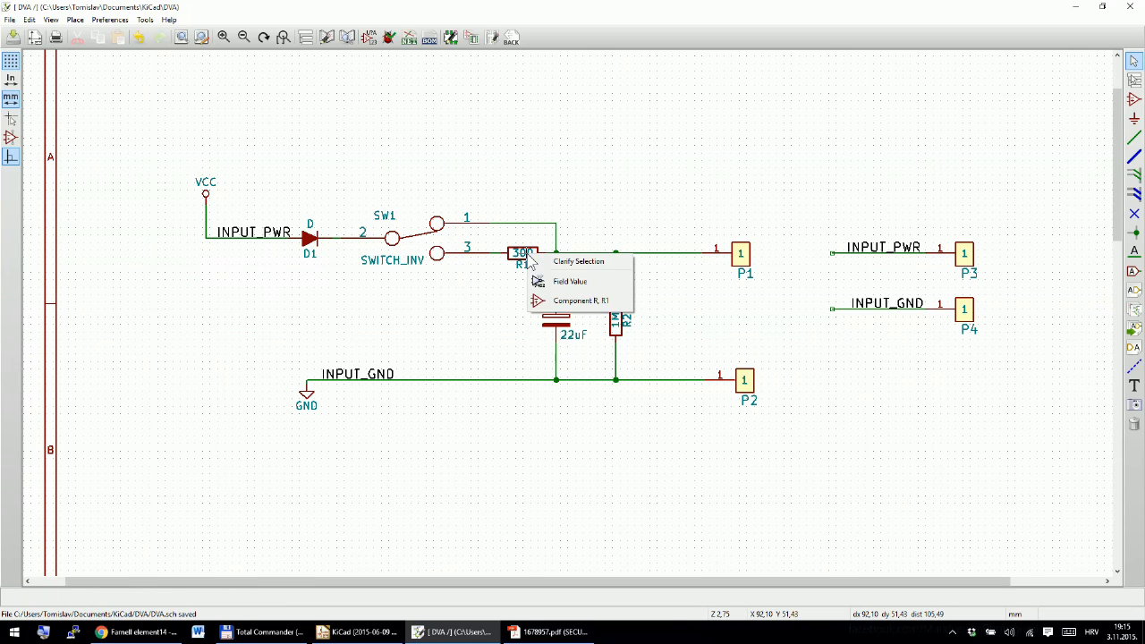
click(582, 299)
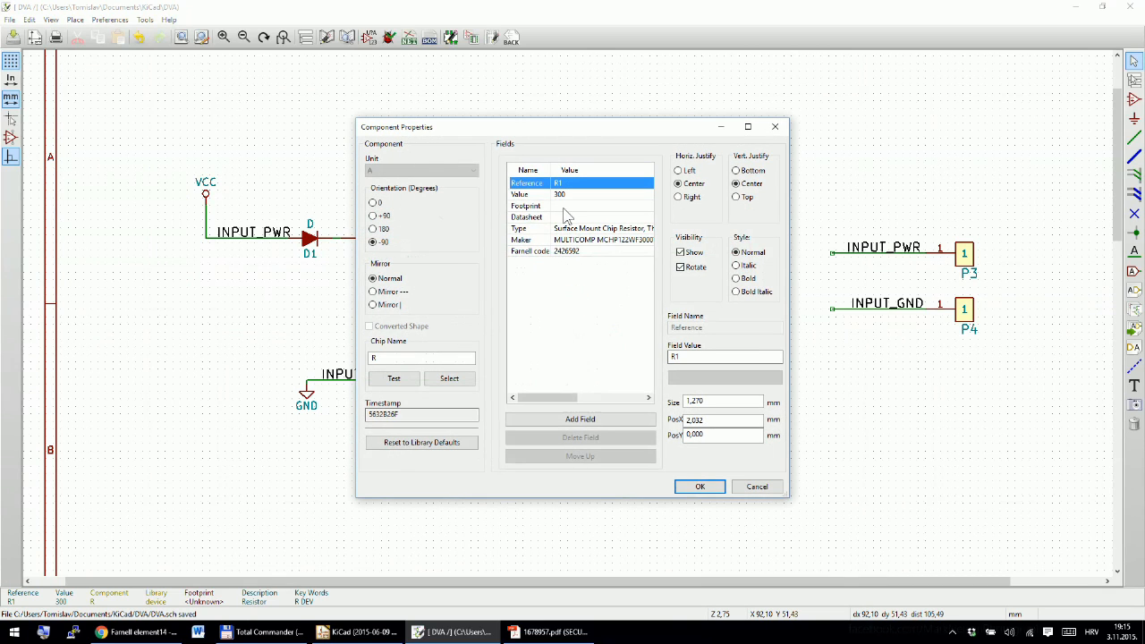
click(562, 206)
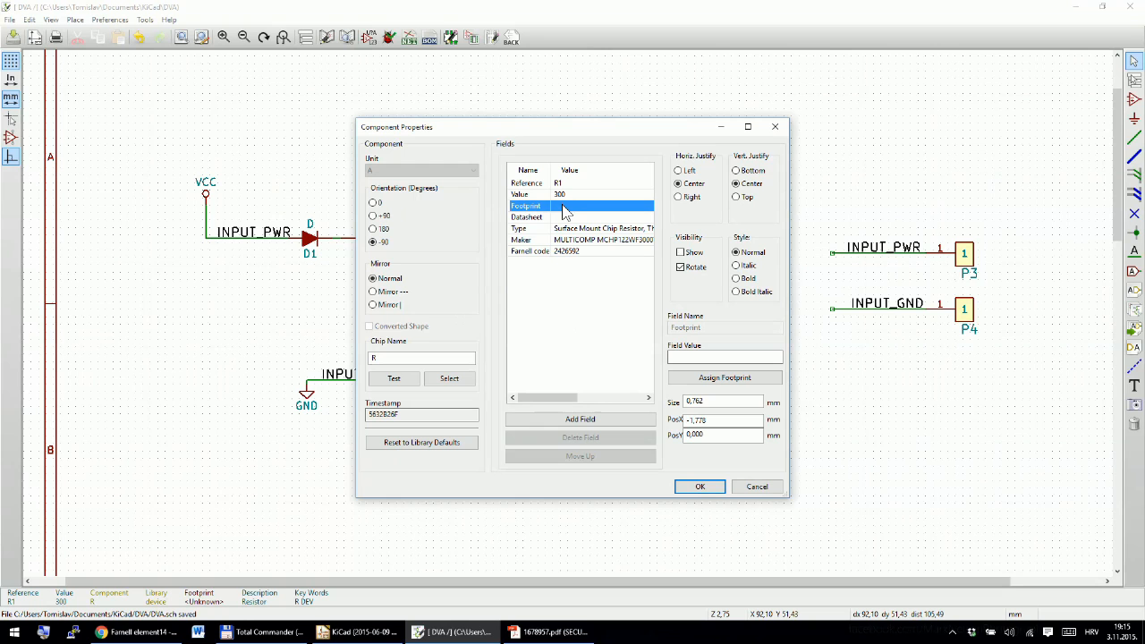
click(712, 378)
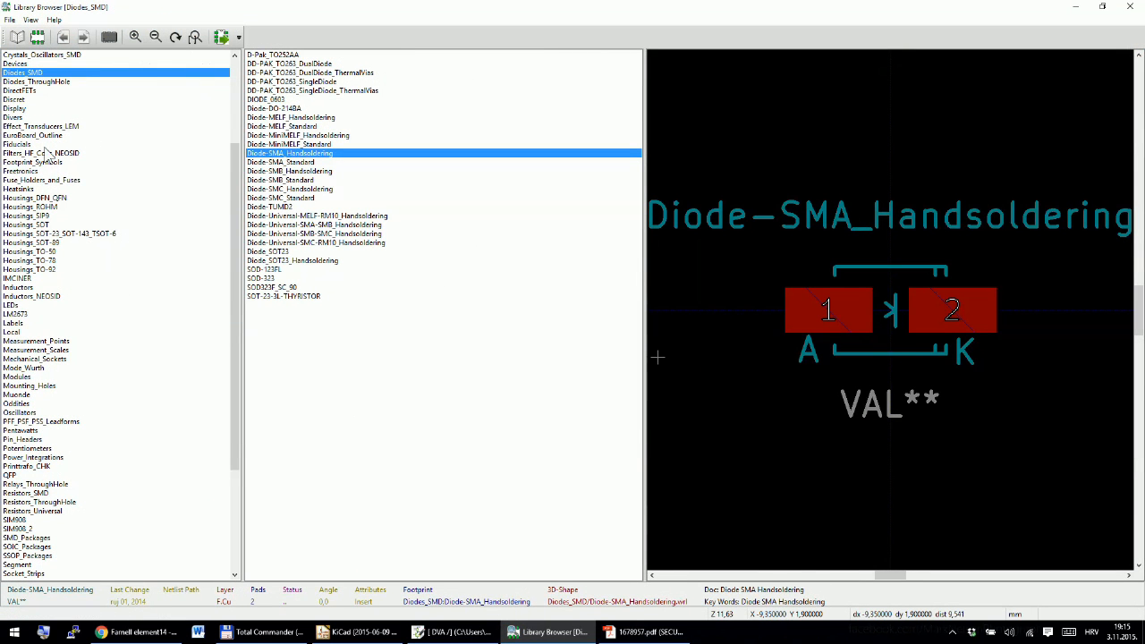
Step: Browse the footprint libraries and open Resistors_SMD
click(12, 332)
scroll(35, 358, down, 6)
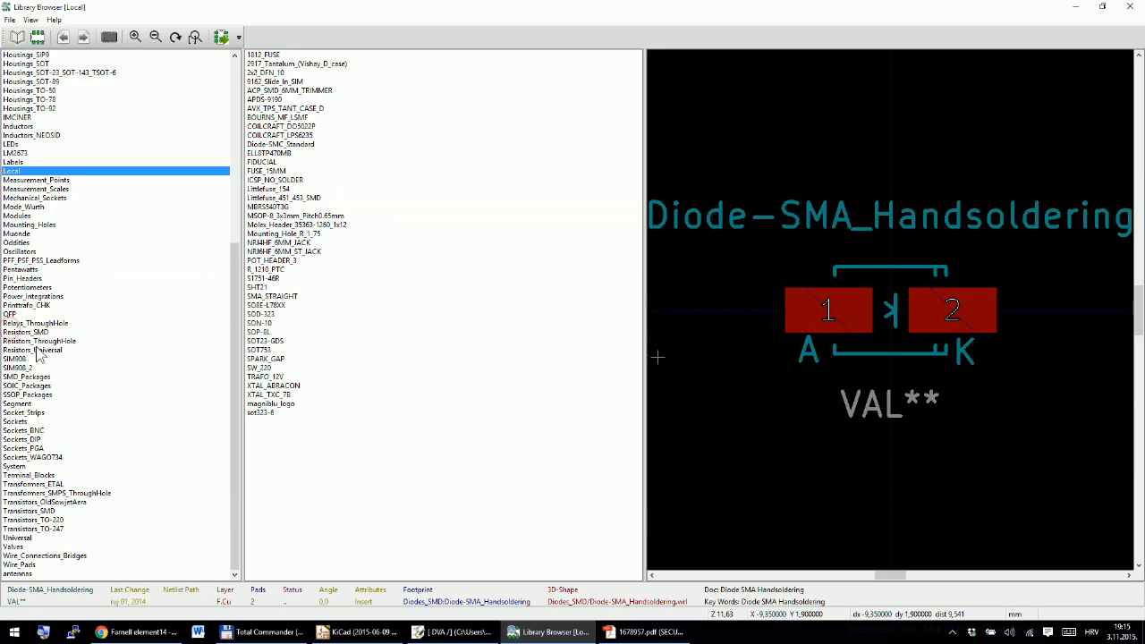
scroll(20, 242, up, 5)
scroll(17, 250, down, 5)
click(39, 332)
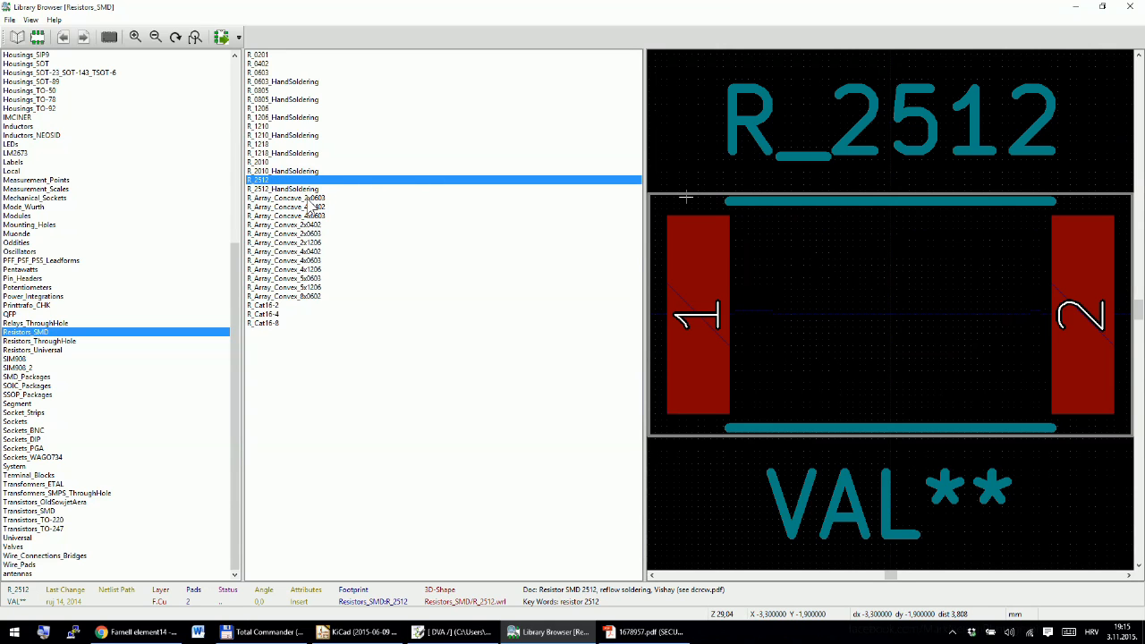
Step: Compare the R_2512 and R_2512_HandSoldering footprints and select R_2512_HandSoldering
click(274, 189)
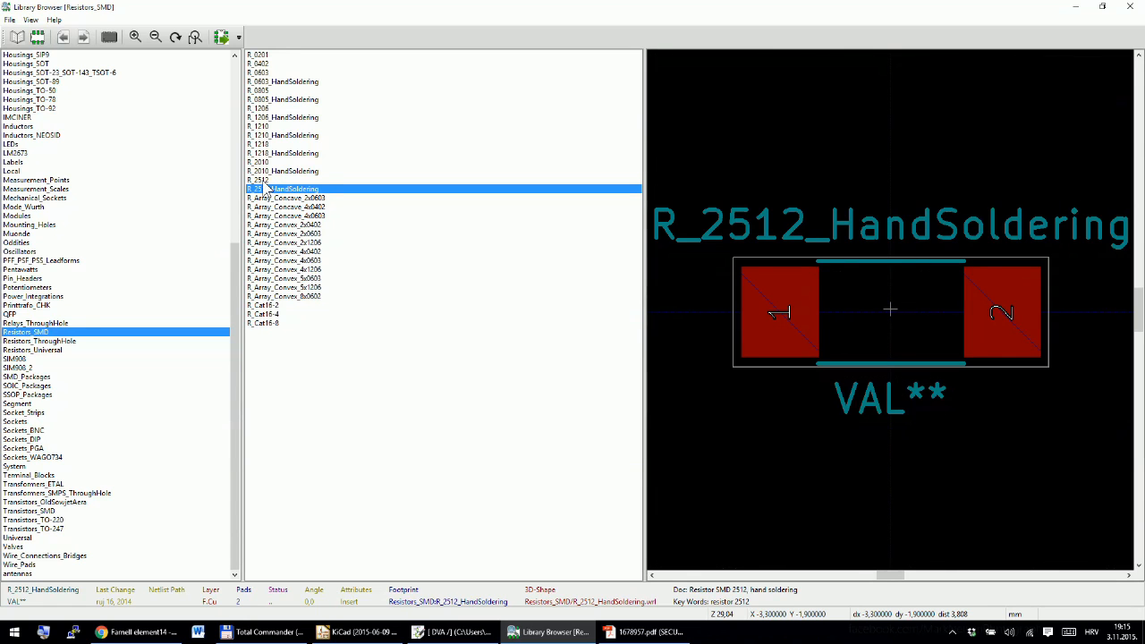
click(262, 180)
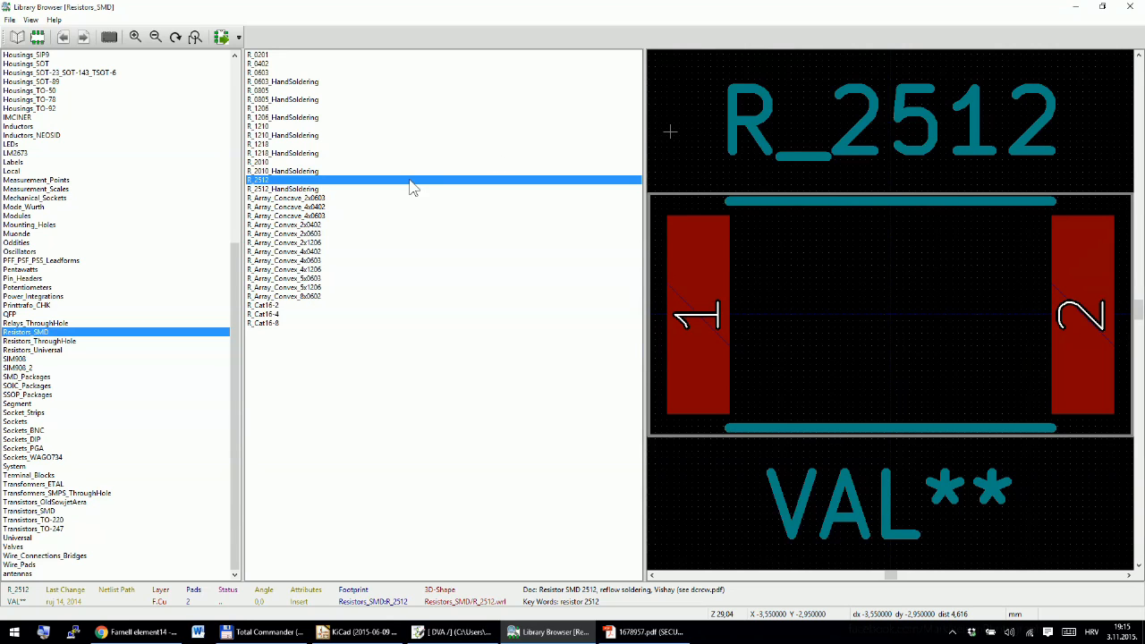
click(307, 189)
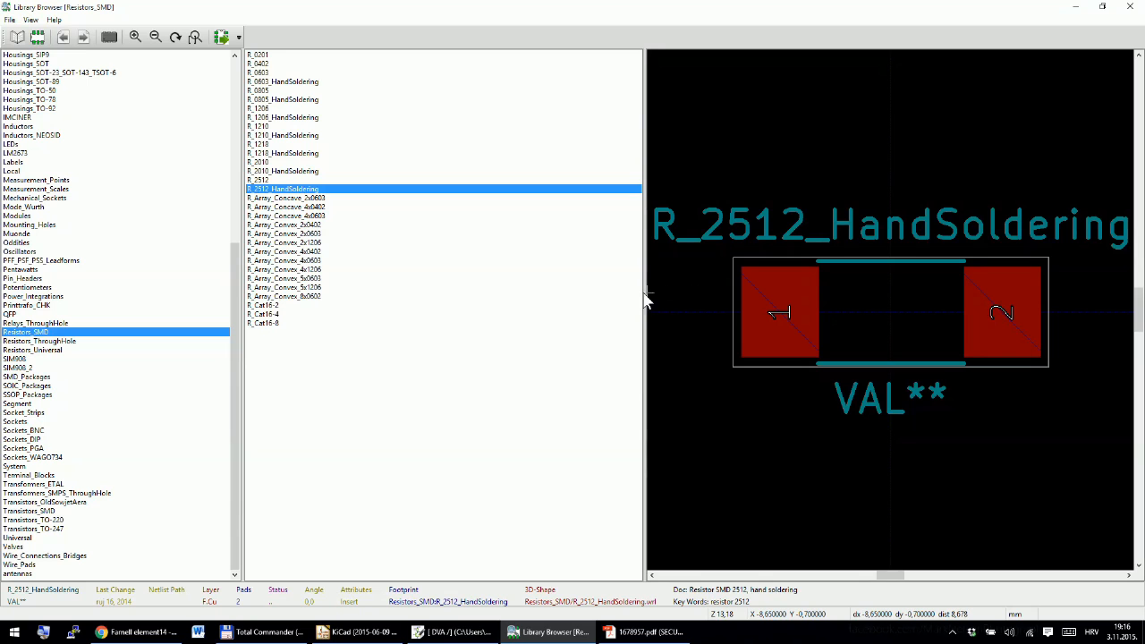
Step: Enlarge the footprint preview and examine the pads and outline of R_2512_HandSoldering
drag(644, 295, 512, 296)
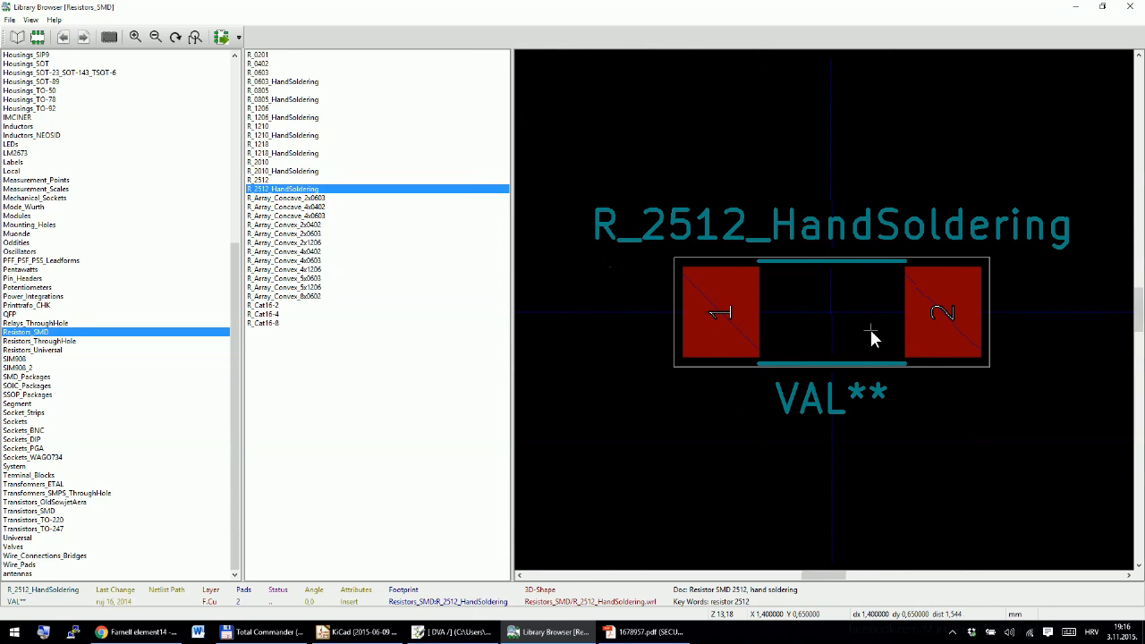
scroll(822, 310, up, 2)
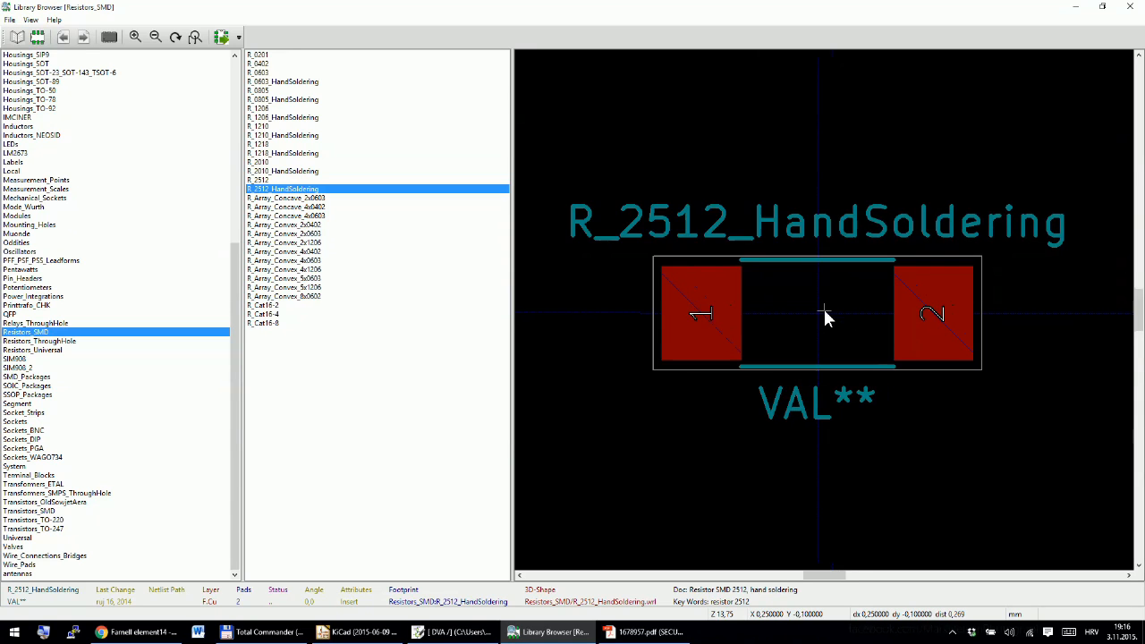
scroll(822, 305, down, 1)
scroll(823, 306, up, 1)
scroll(823, 305, down, 1)
scroll(822, 305, up, 1)
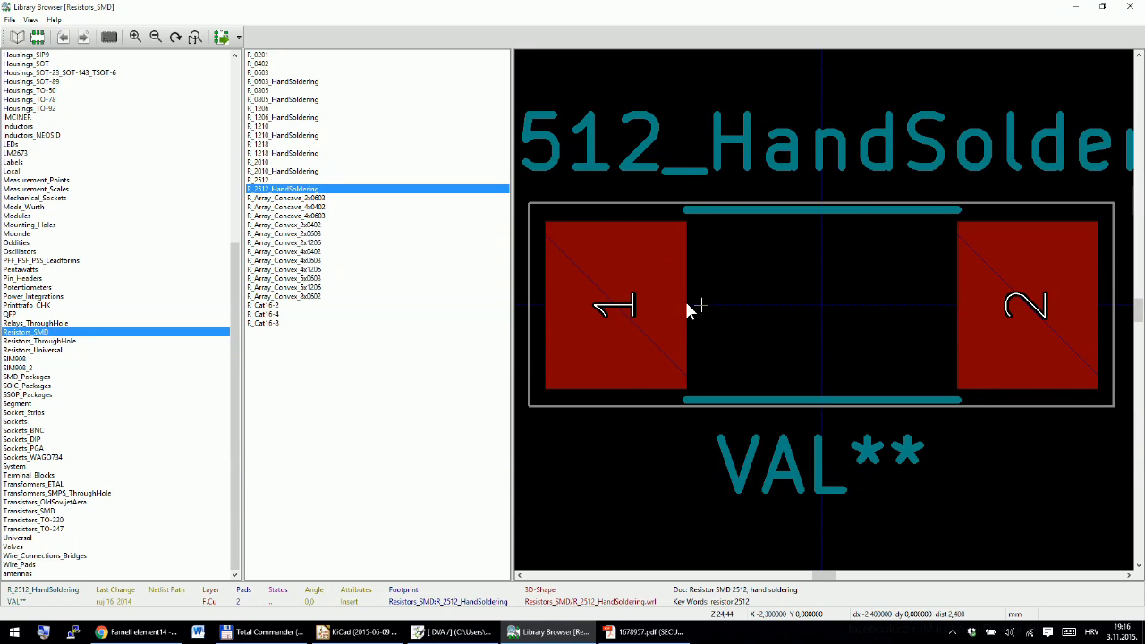
scroll(693, 288, down, 1)
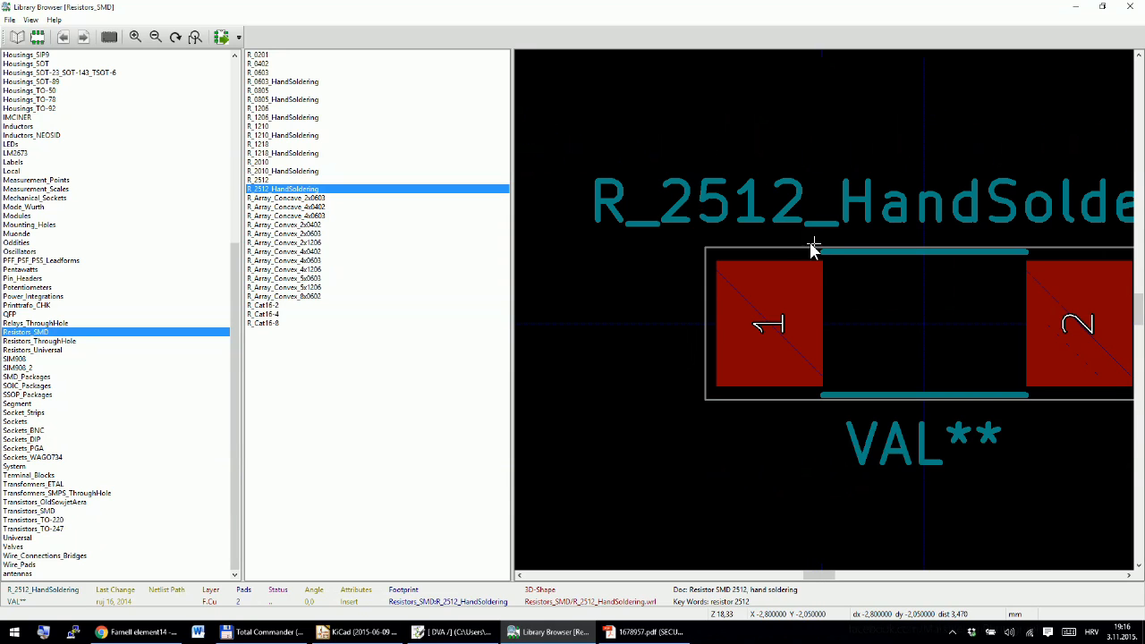
scroll(947, 320, up, 1)
scroll(816, 292, down, 1)
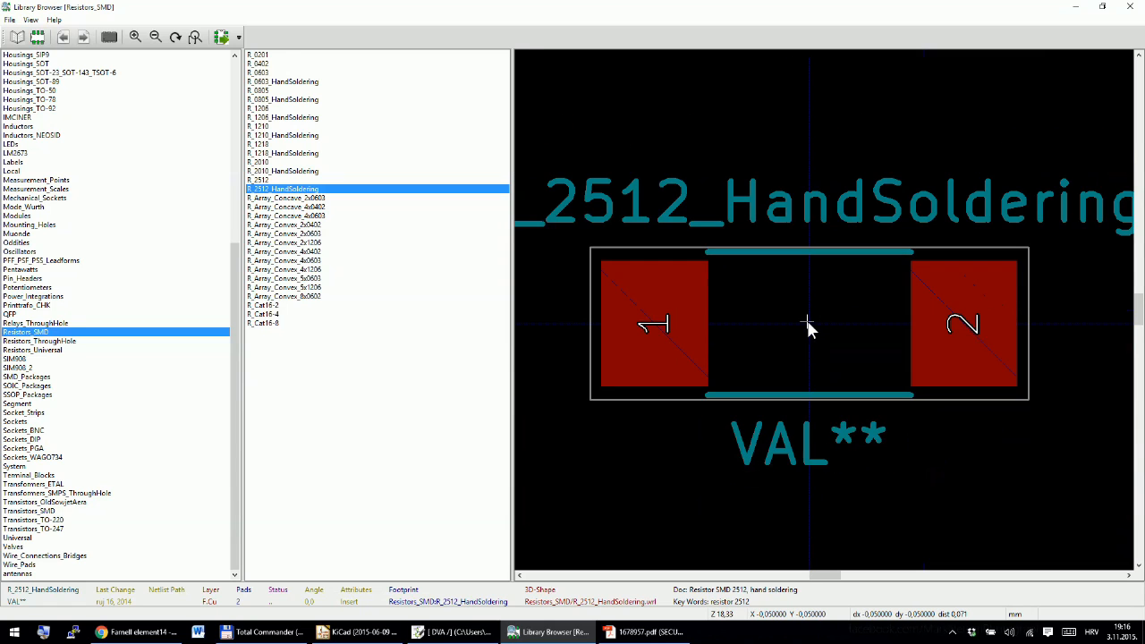
scroll(807, 323, up, 1)
scroll(824, 313, down, 2)
scroll(823, 312, up, 2)
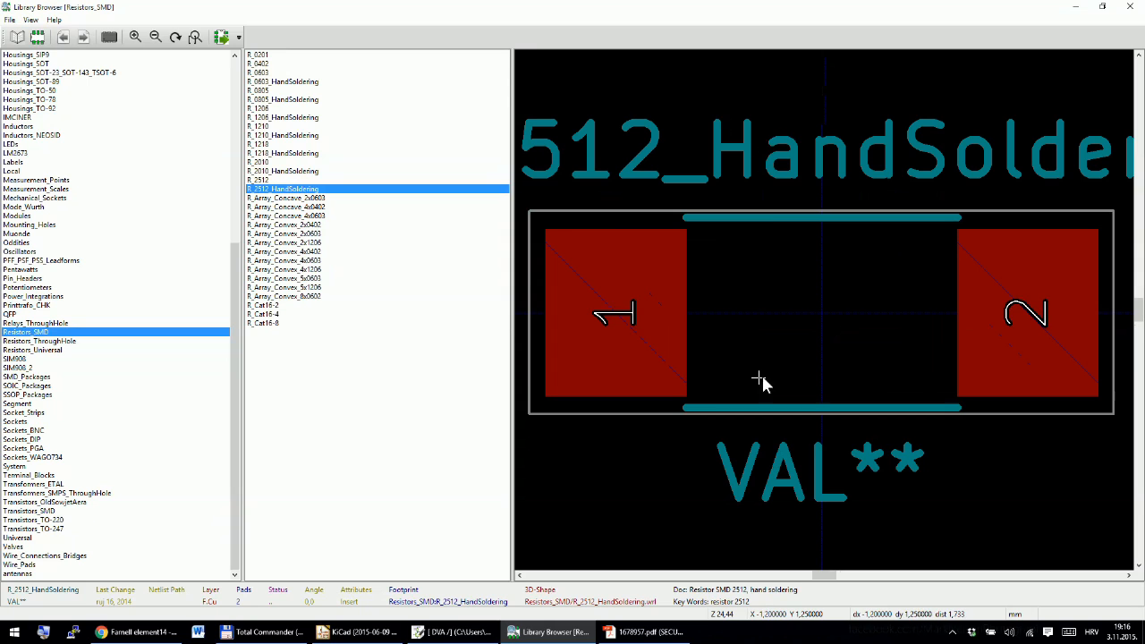
Step: Switch to Chrome and search Google for "2512 resistor footprint" in a new tab
key(alt+Tab)
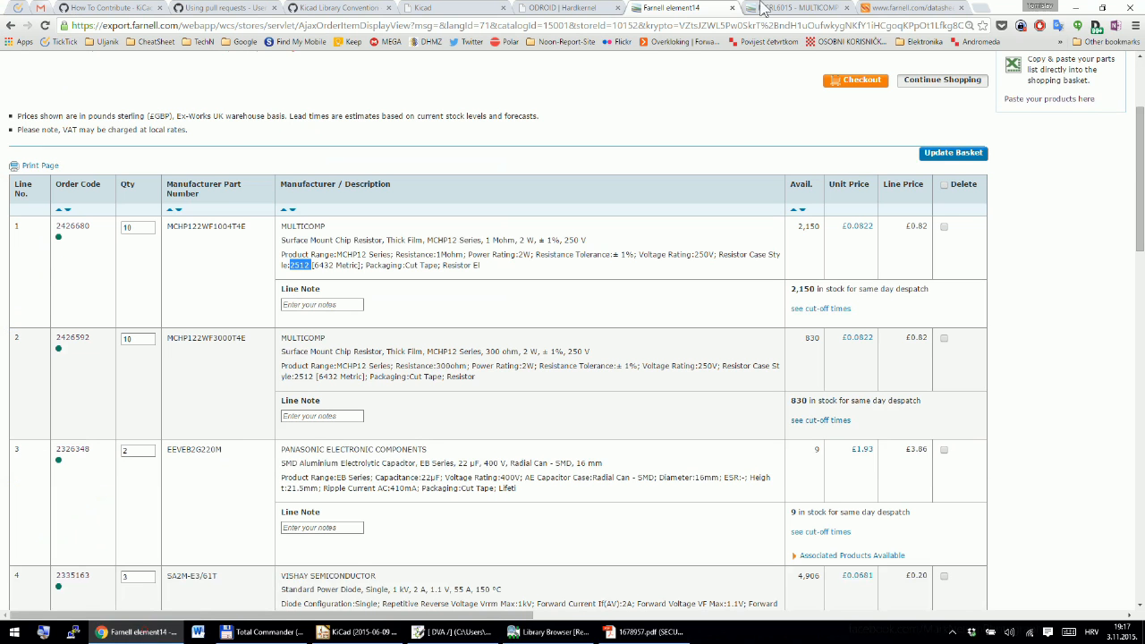
click(982, 7)
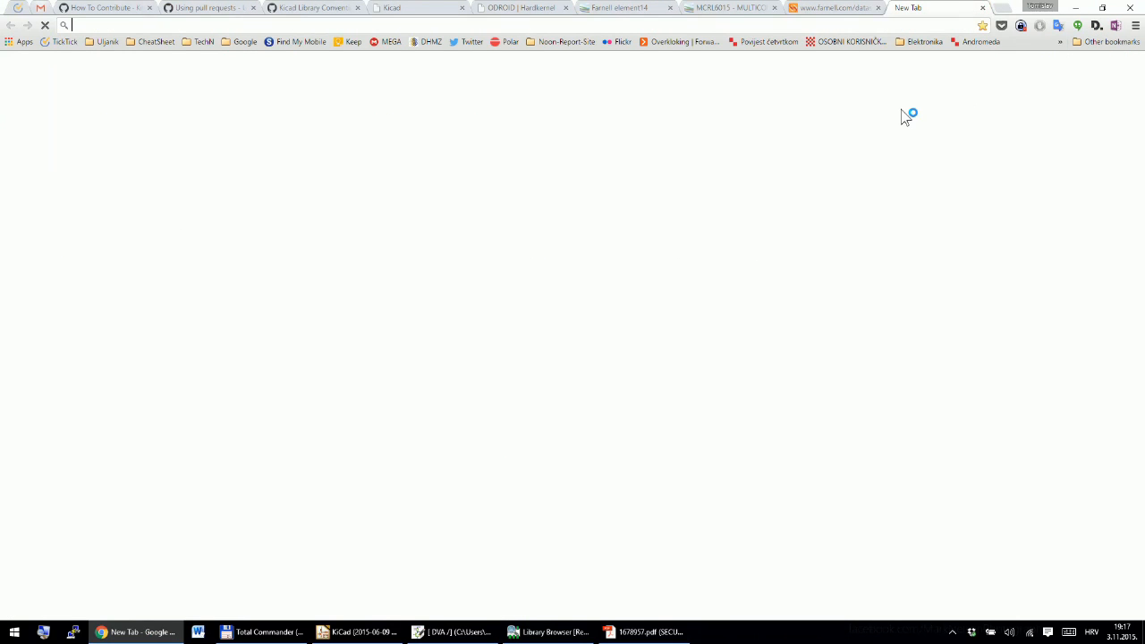
text(2512)
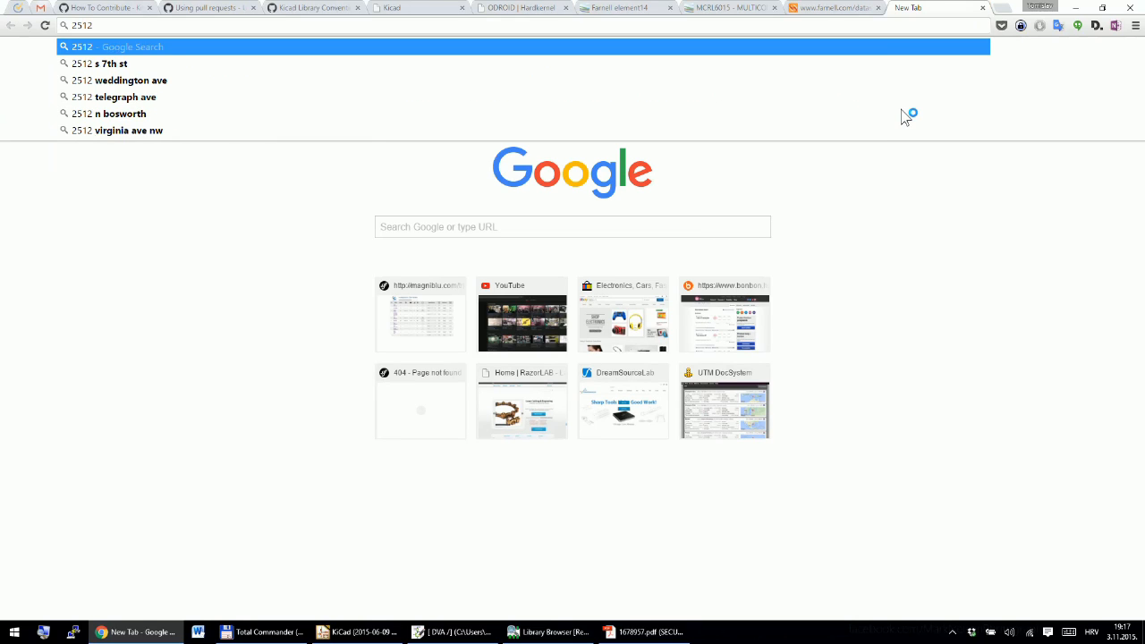
text( RESIST)
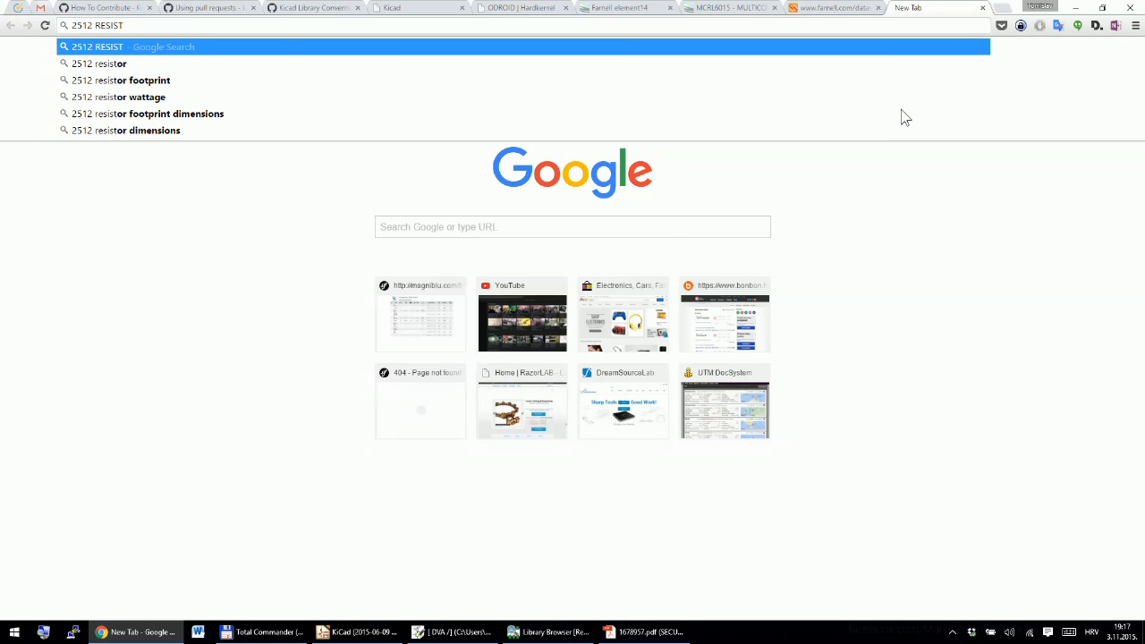
key(Down)
key(Down)
key(Return)
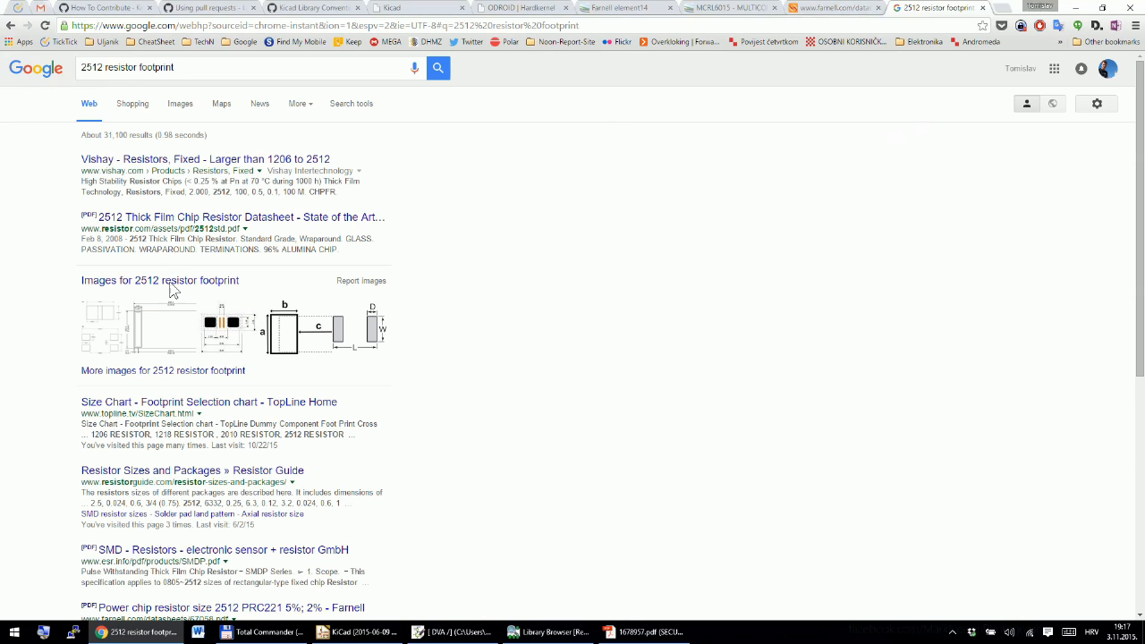
Step: Look through the image results for a dimensioned 2512 land pattern, and return to the web results
click(175, 281)
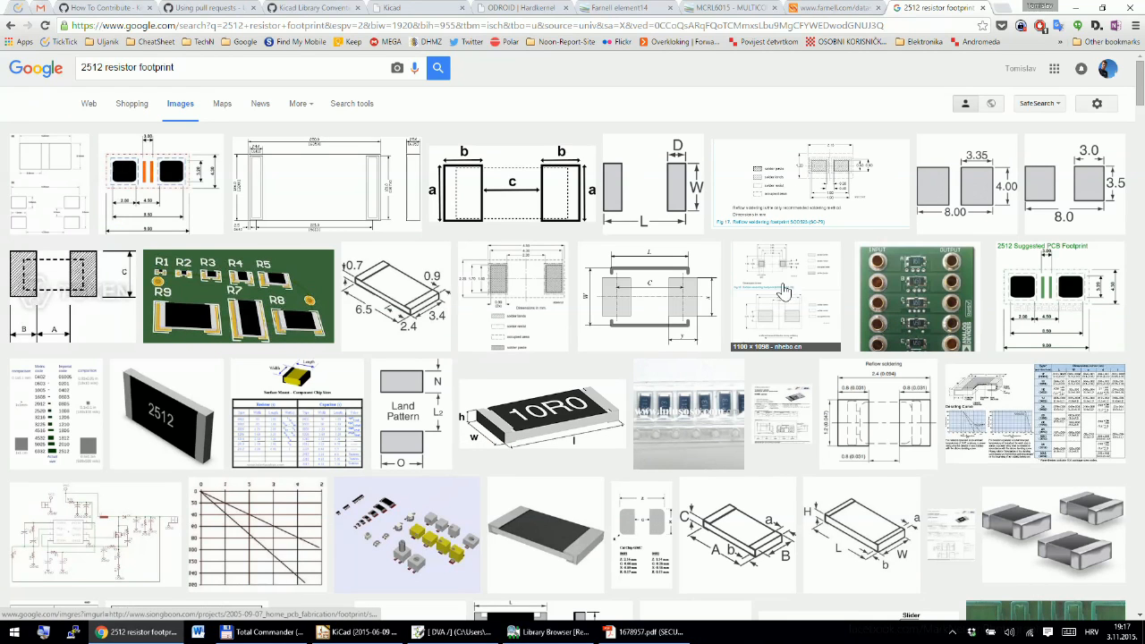
scroll(780, 262, down, 3)
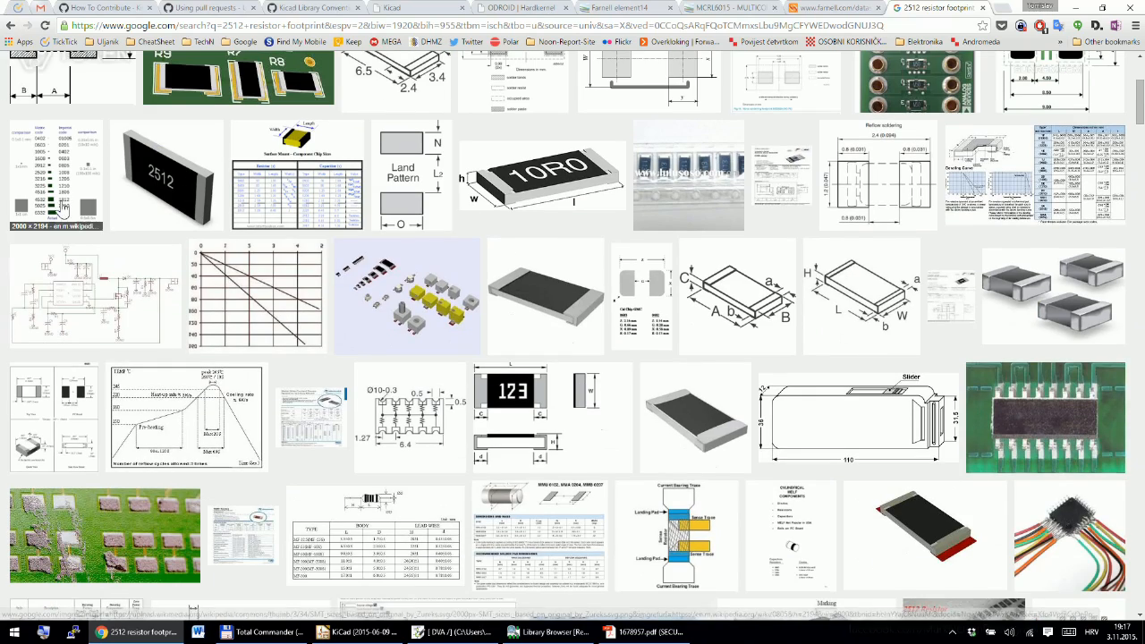
scroll(111, 432, up, 3)
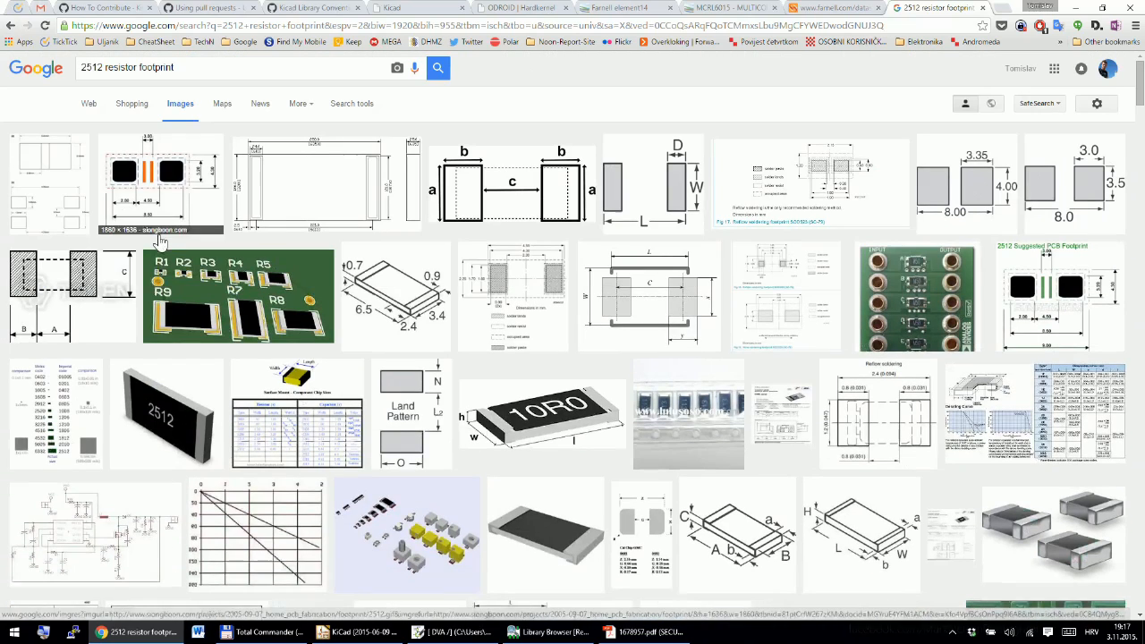
click(13, 26)
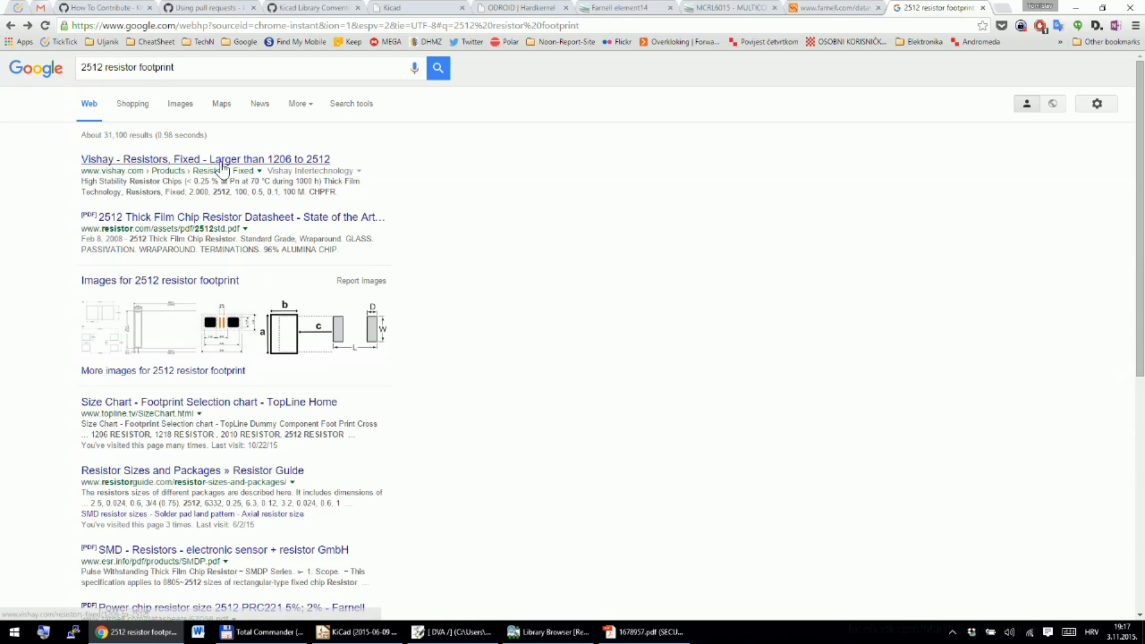
Step: Open Vishay's page of fixed resistors larger than 1206 to 2512 and look through the series table for a 2512 part
click(223, 161)
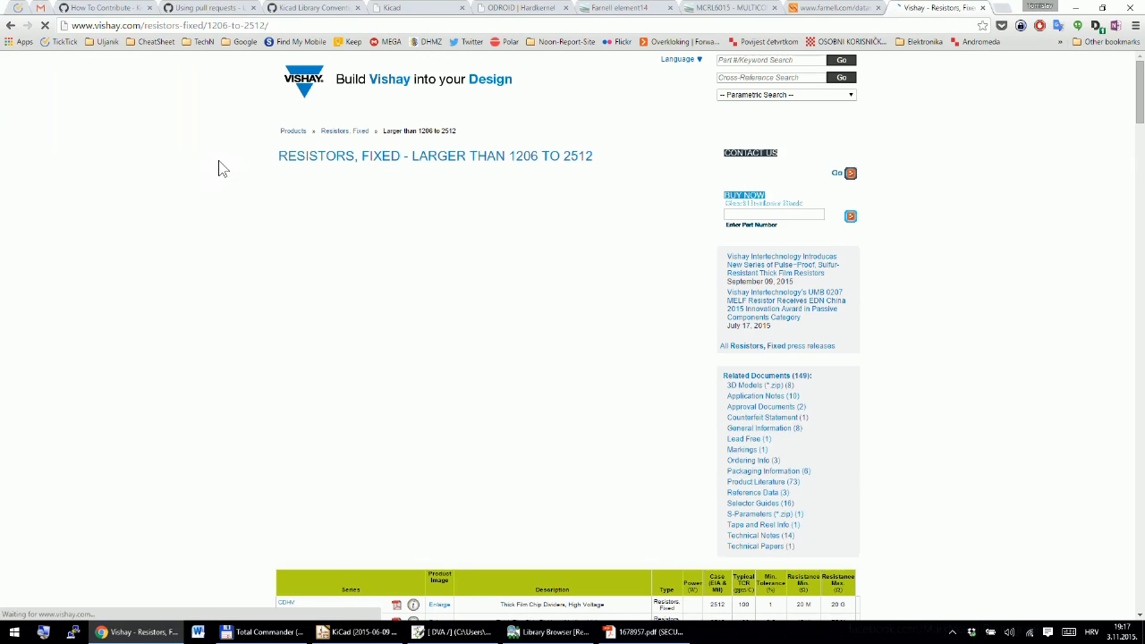
scroll(197, 304, down, 3)
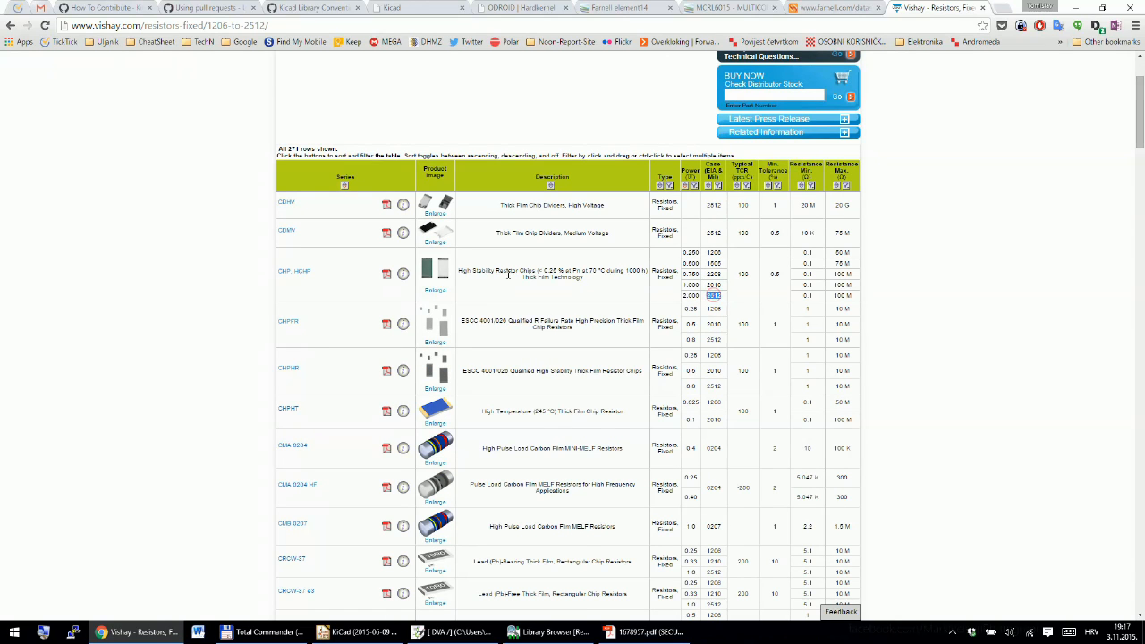
scroll(507, 304, up, 2)
scroll(562, 294, down, 6)
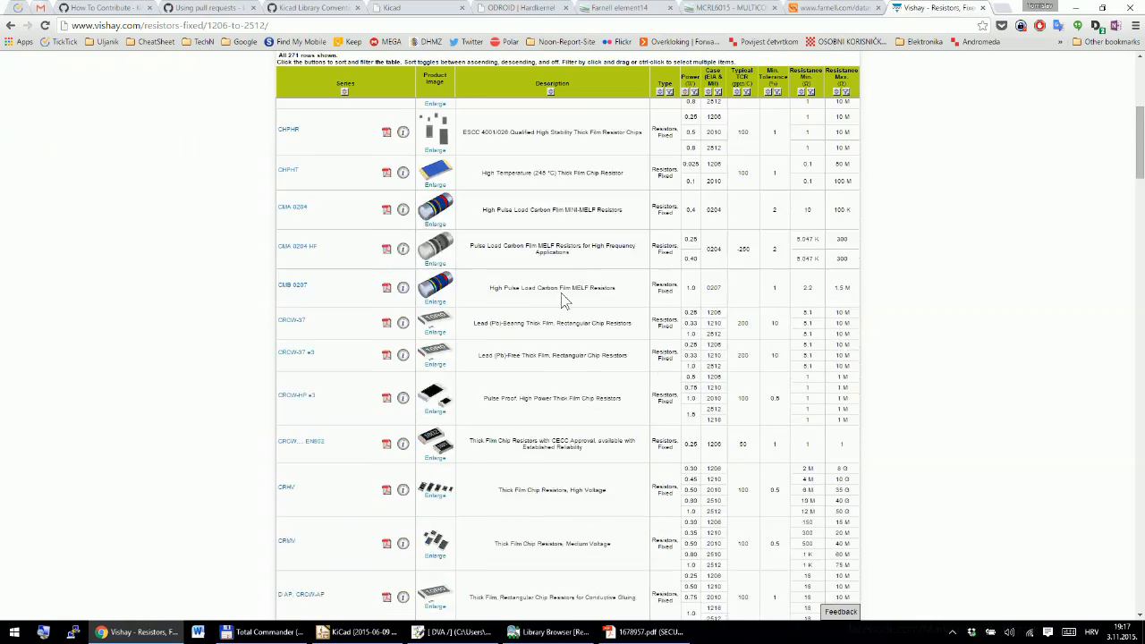
scroll(561, 300, up, 4)
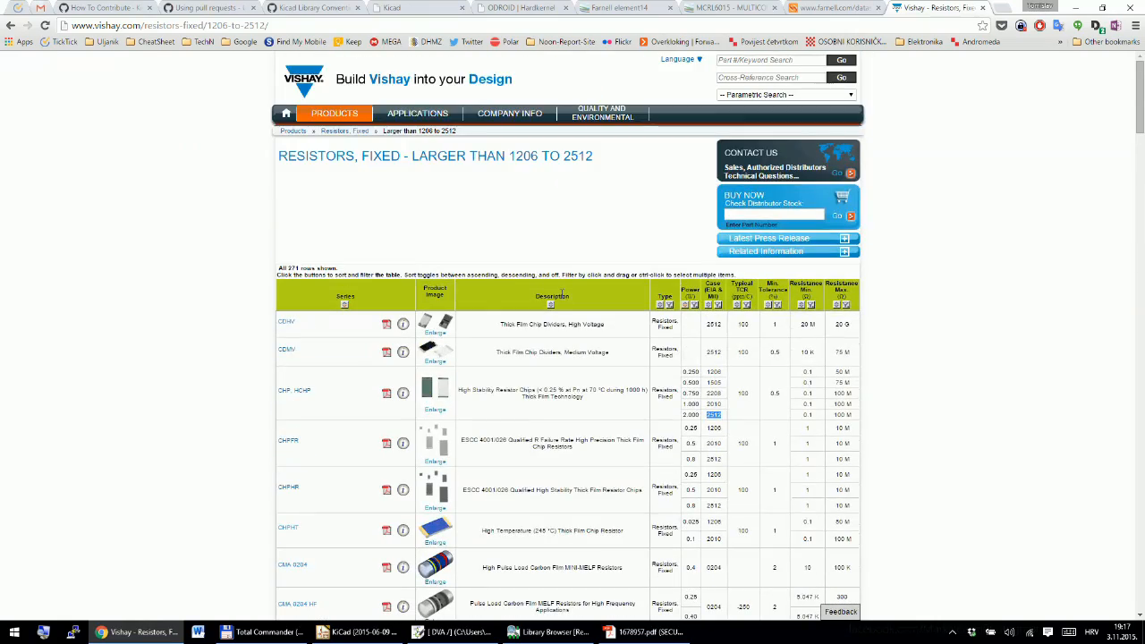
scroll(514, 384, down, 5)
scroll(505, 403, up, 5)
click(403, 352)
scroll(615, 506, down, 2)
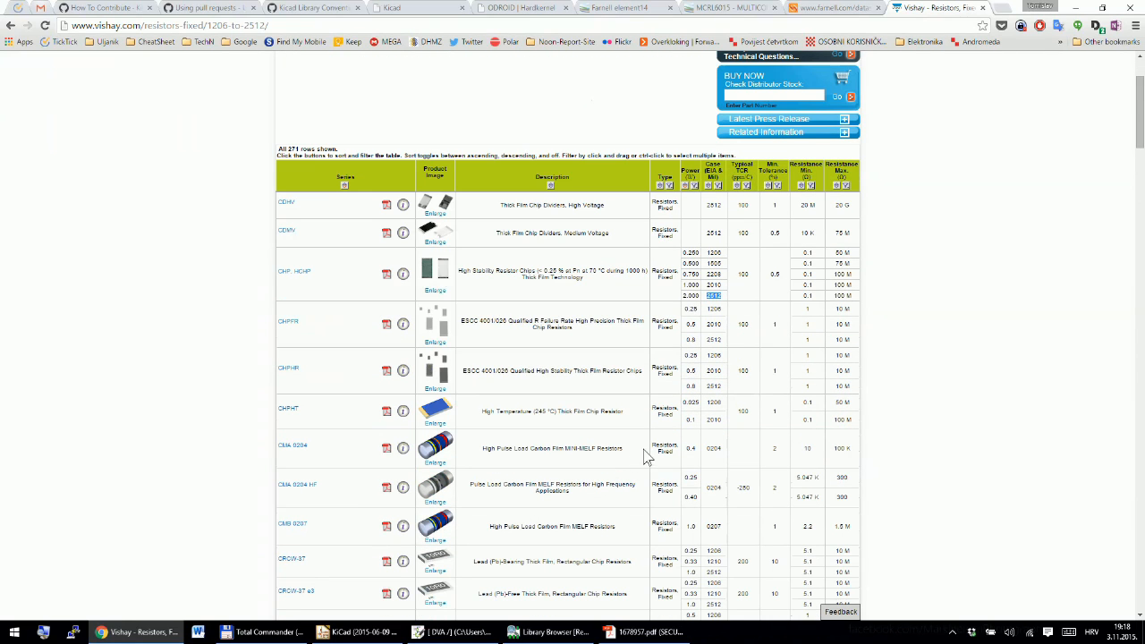
Step: Open the CHP, HCHP series datasheet and highlight the 2512 row in the Suggested Land Pattern table
click(387, 278)
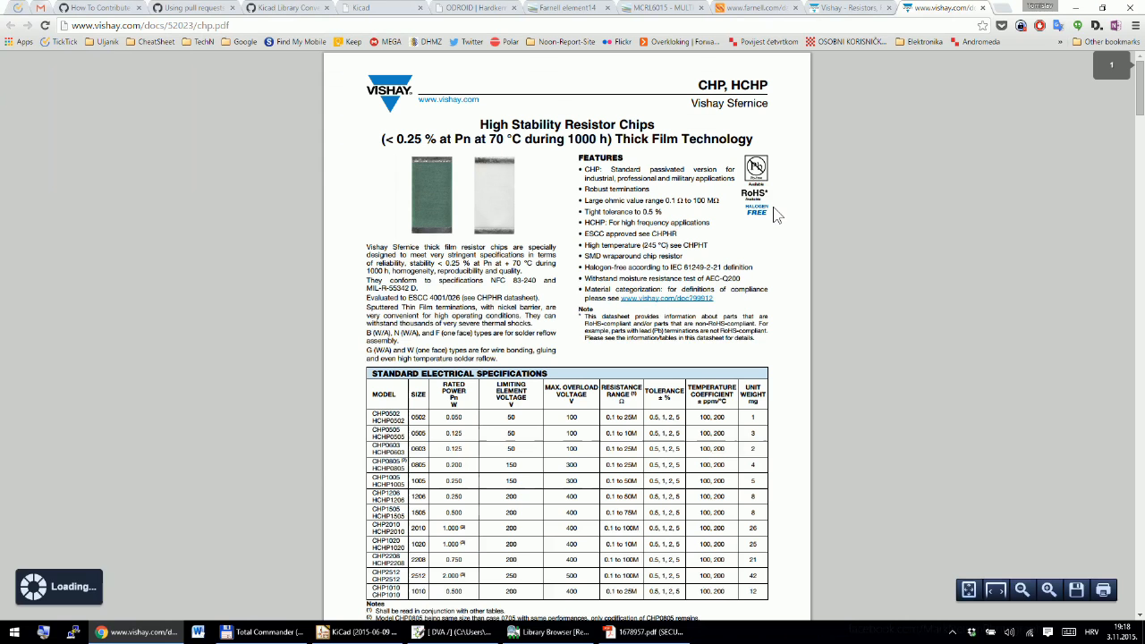
scroll(498, 416, down, 8)
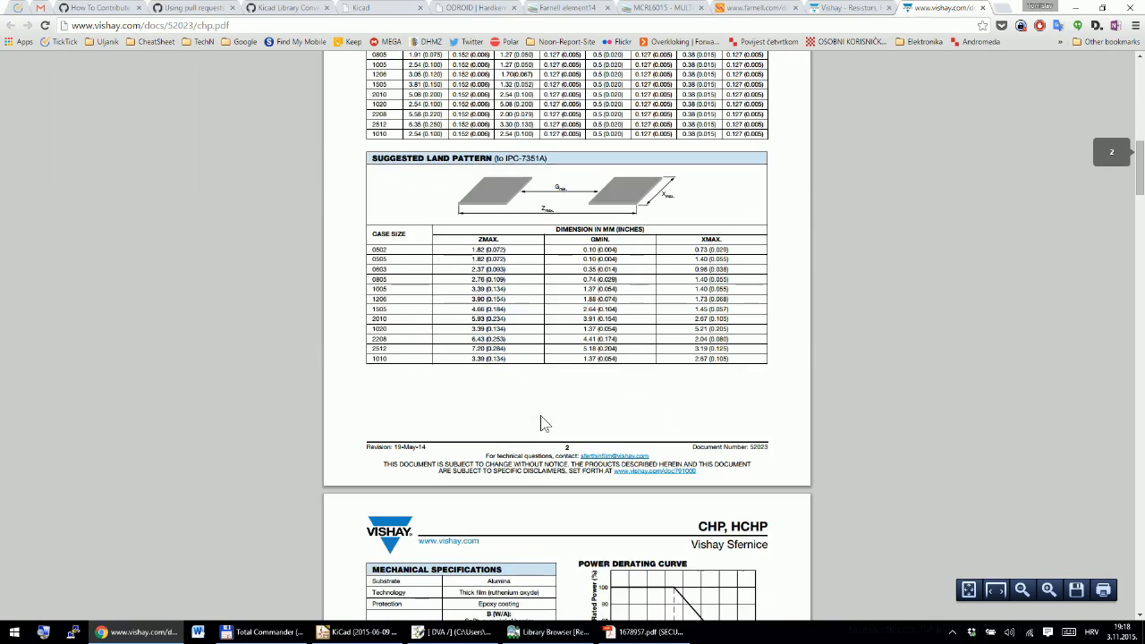
scroll(561, 334, up, 3)
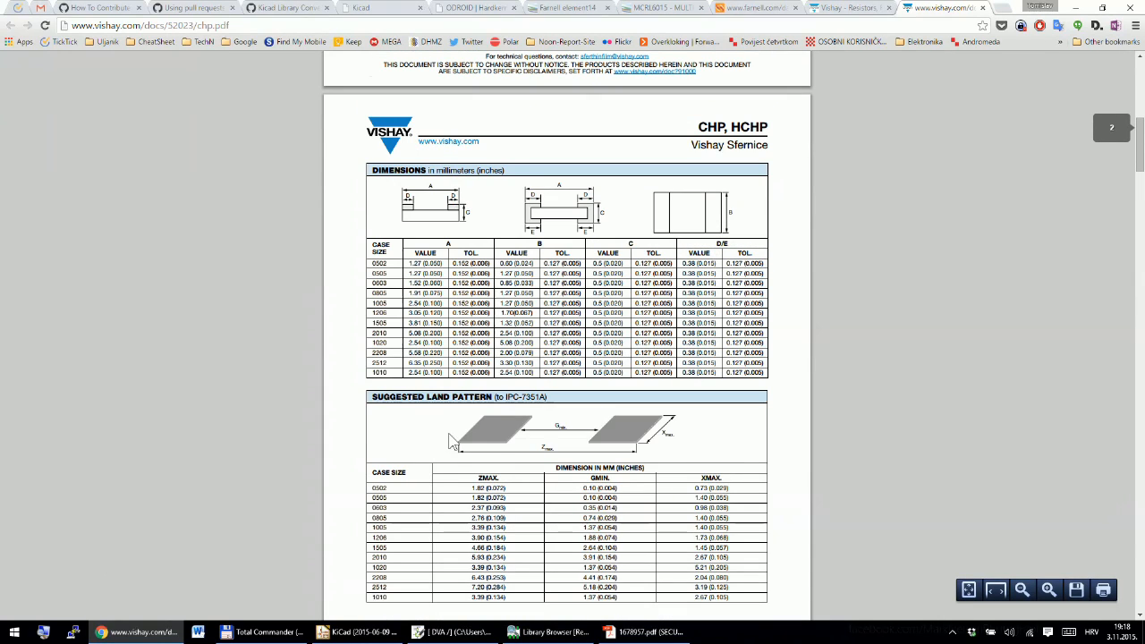
scroll(446, 493, down, 1)
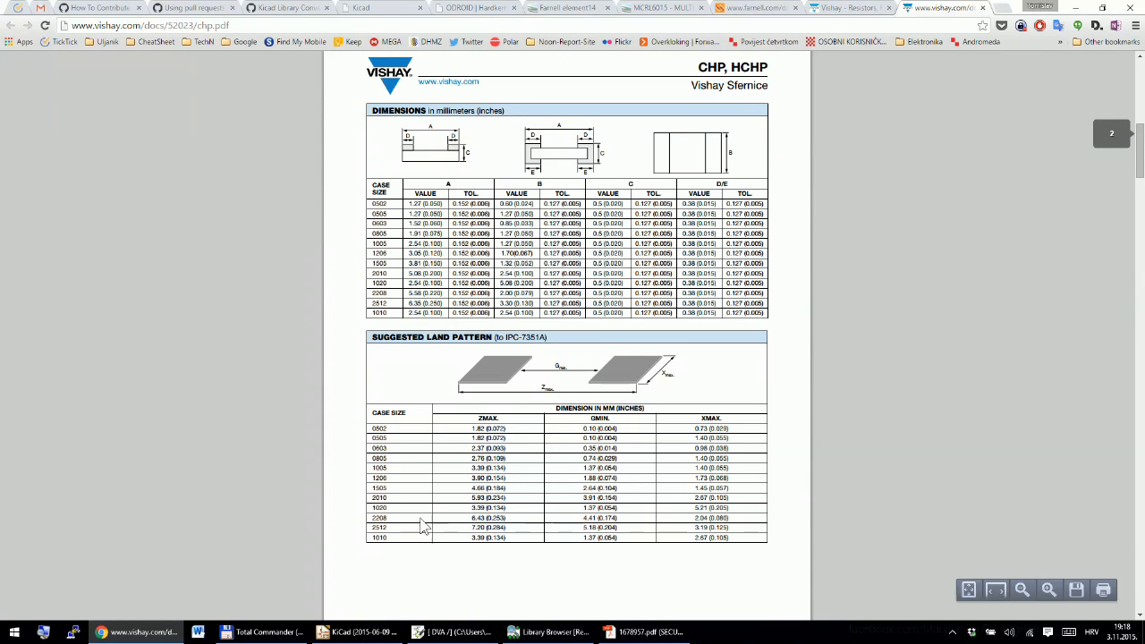
ctrl+scroll(424, 527, up, 2)
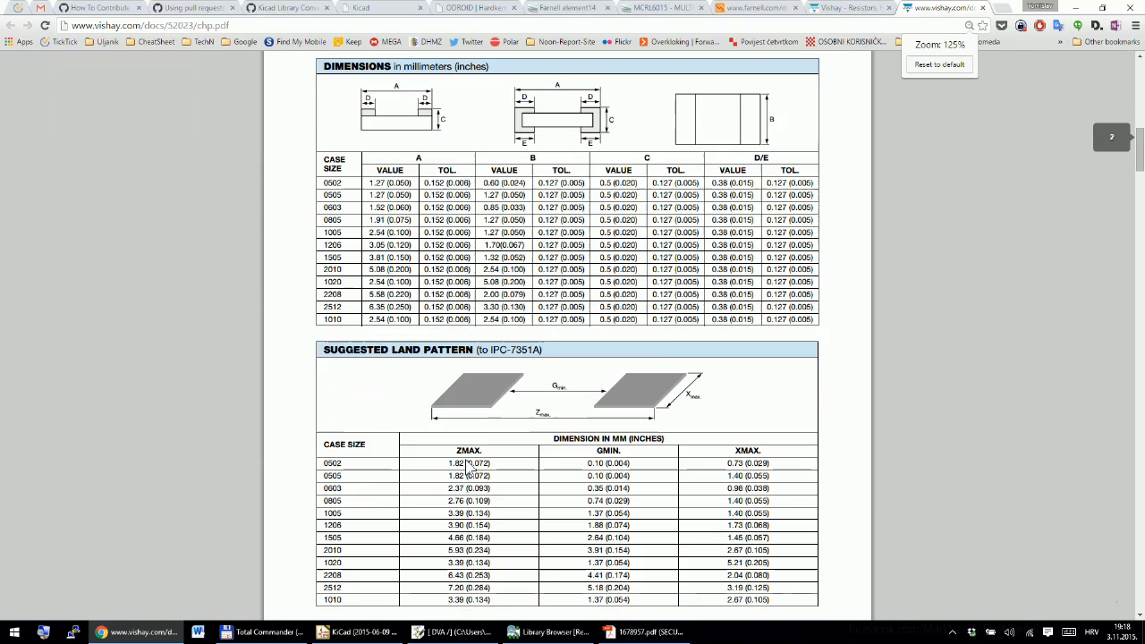
scroll(465, 468, down, 4)
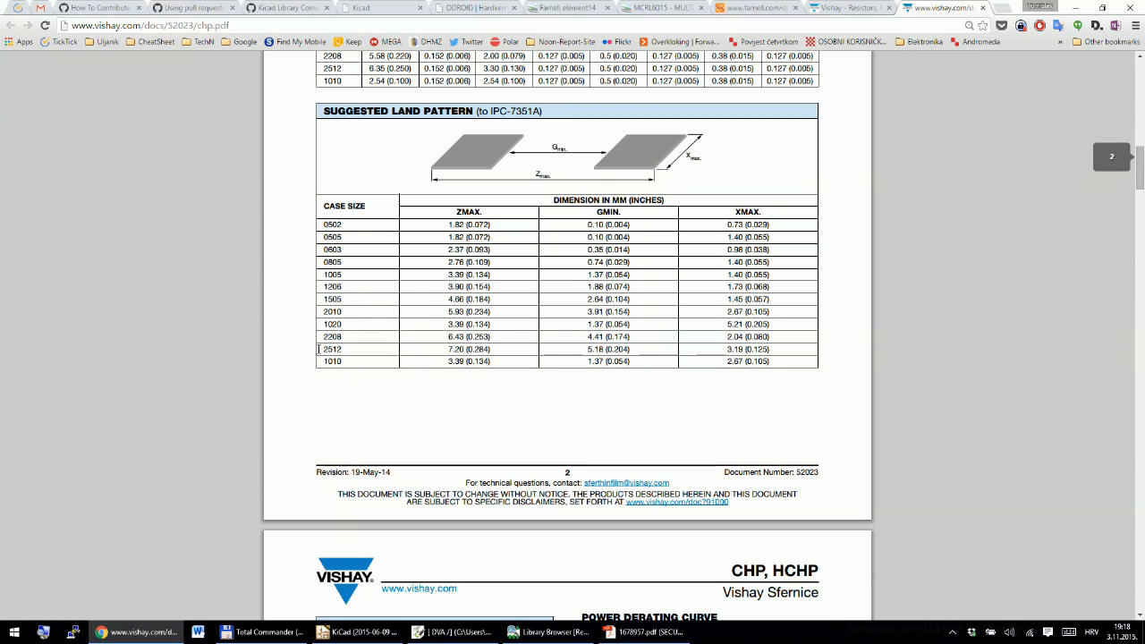
drag(319, 348, 779, 351)
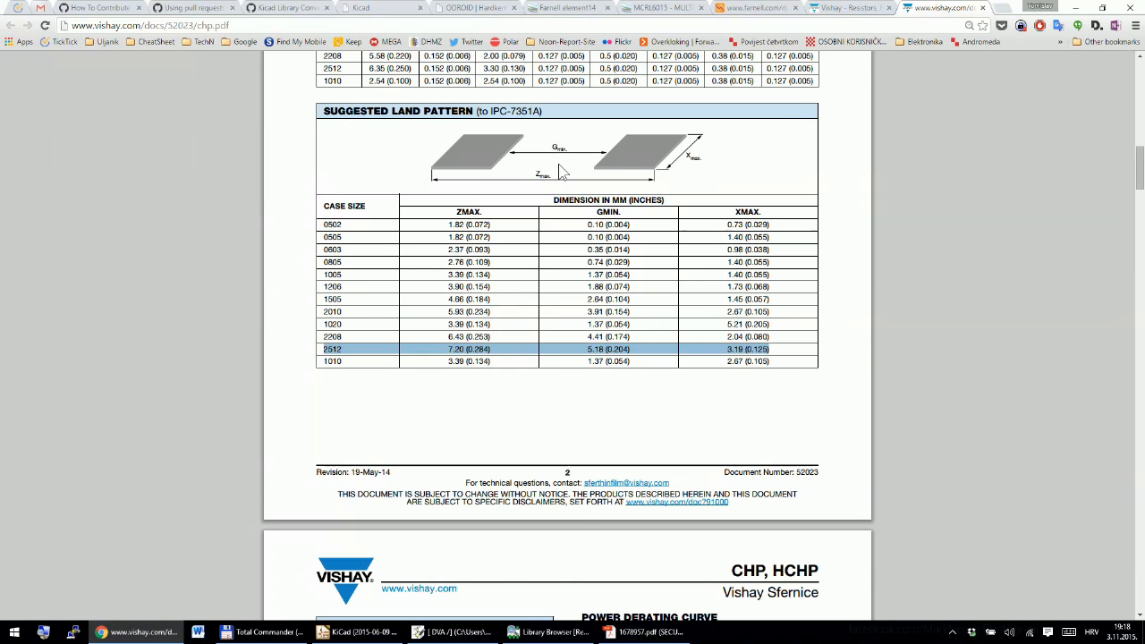
ctrl+scroll(559, 170, up, 2)
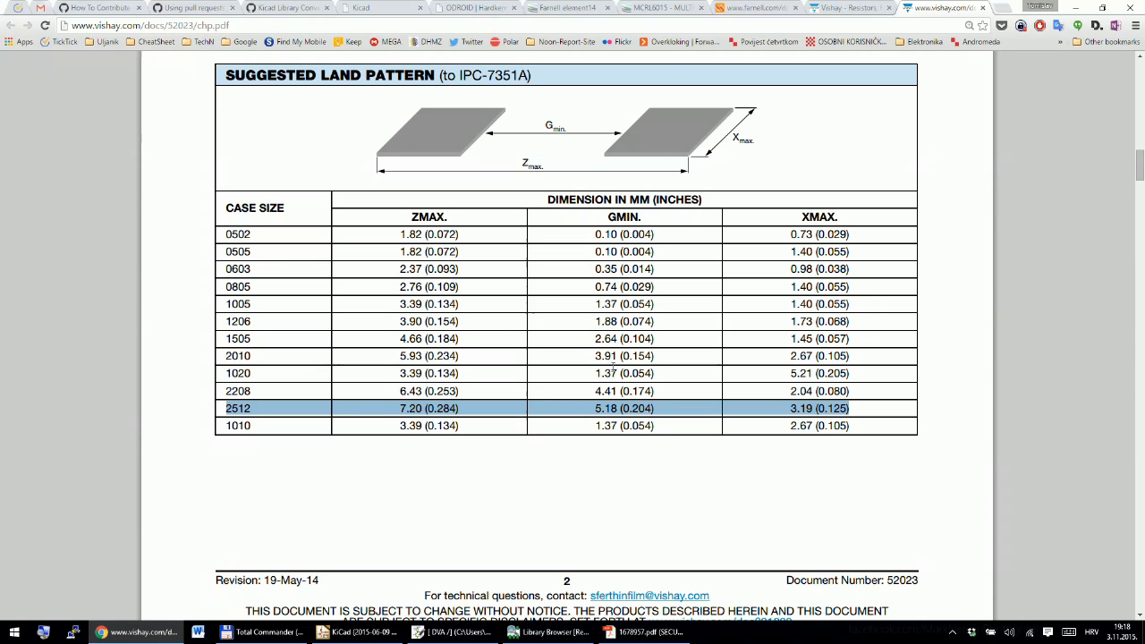
Step: Measure the pads of R_2512_HandSoldering in the KiCad Library Browser and compare them with the datasheet's land pattern for case size 2512
key(alt+Tab)
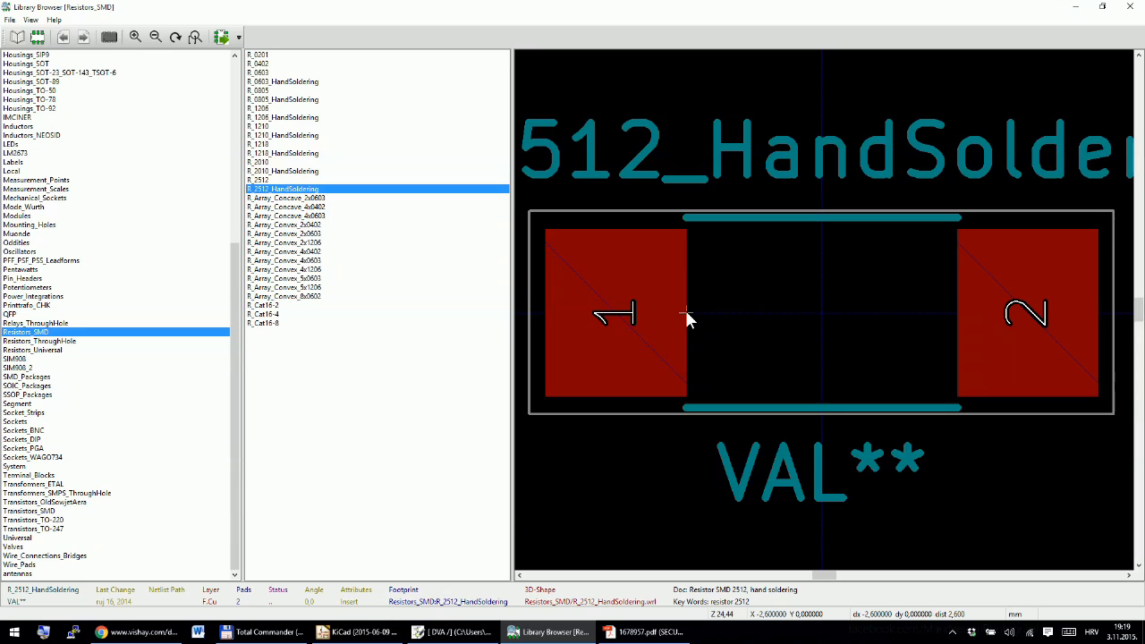
key(space)
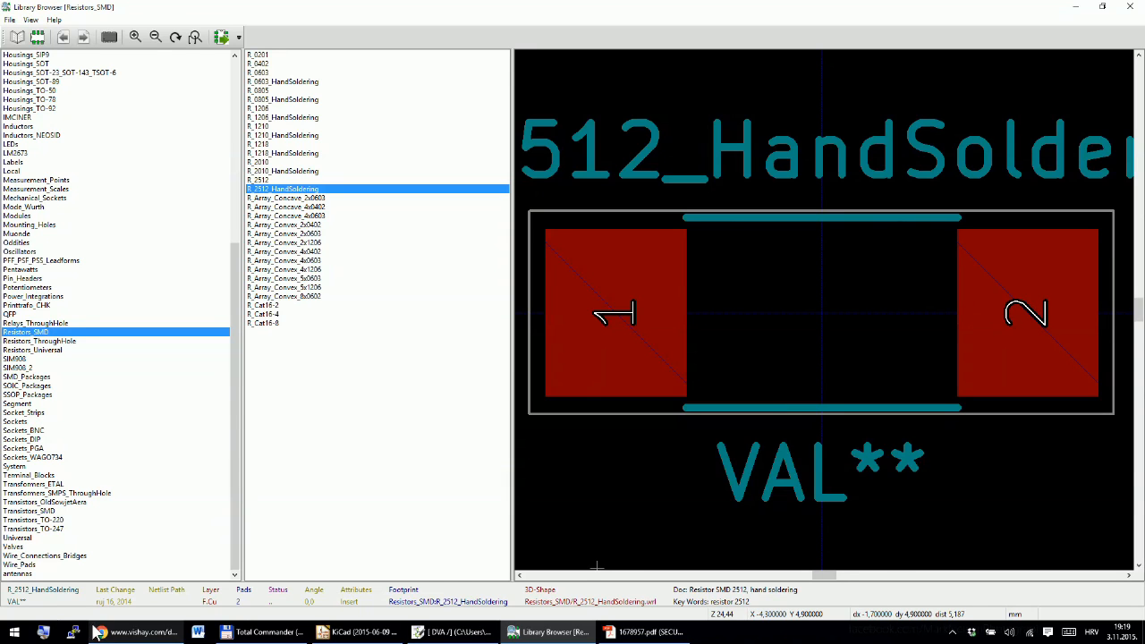
click(127, 635)
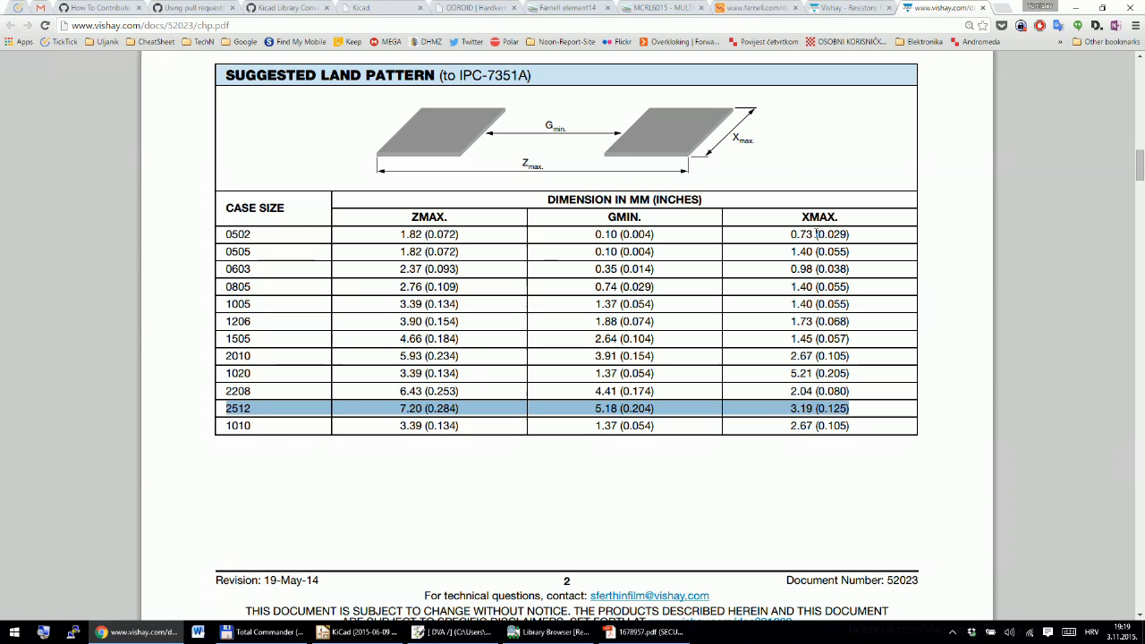
key(alt+Tab)
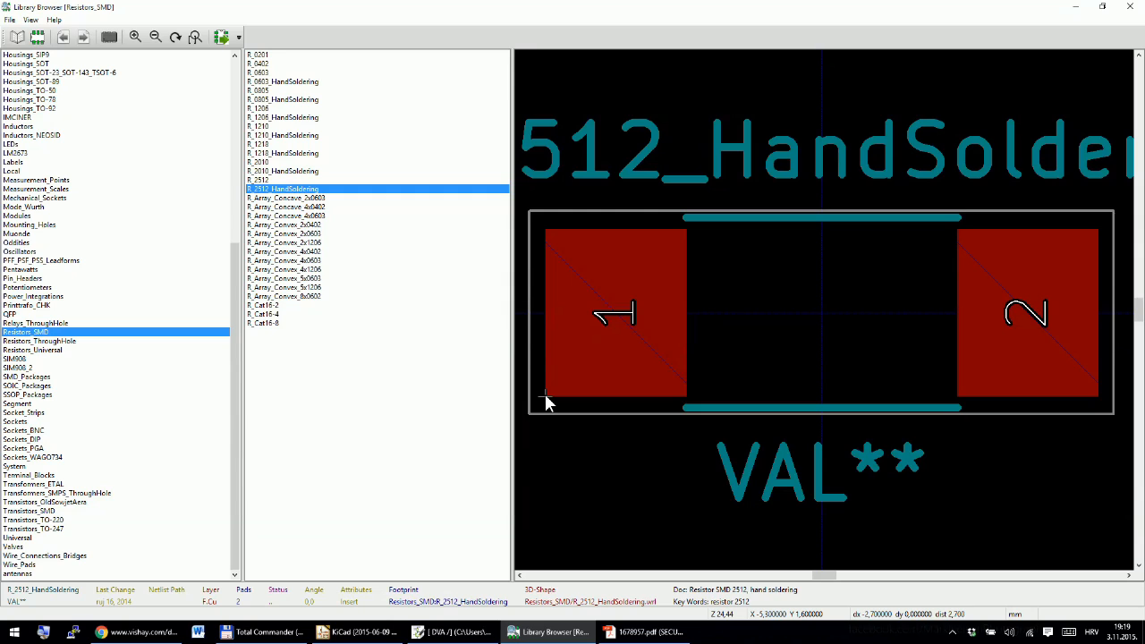
key(space)
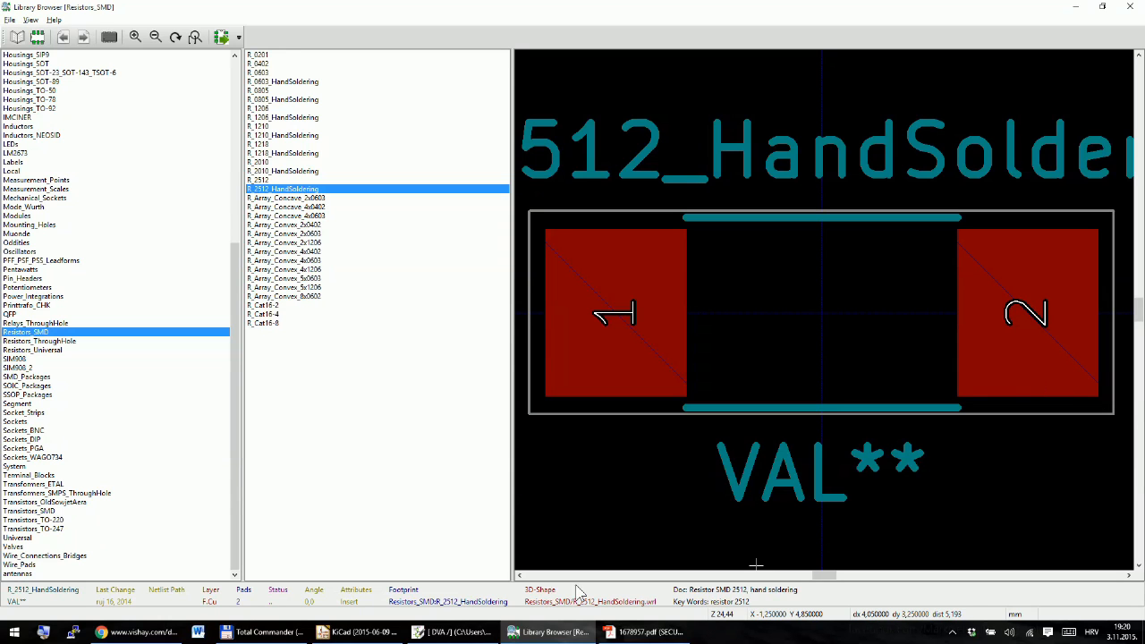
key(alt+Tab)
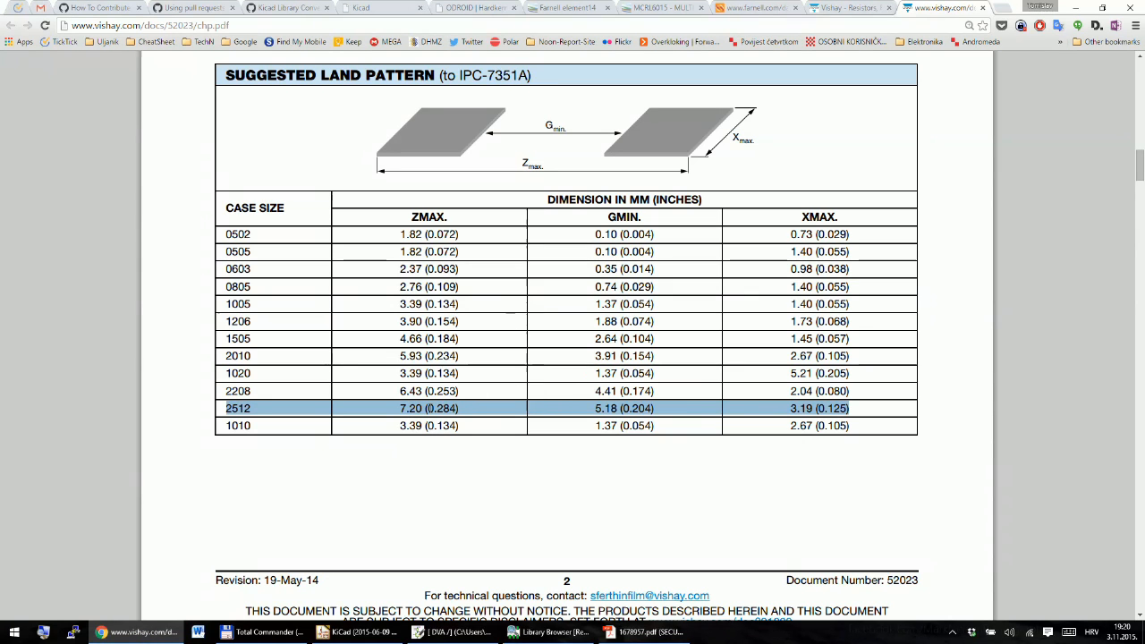
key(alt+Tab)
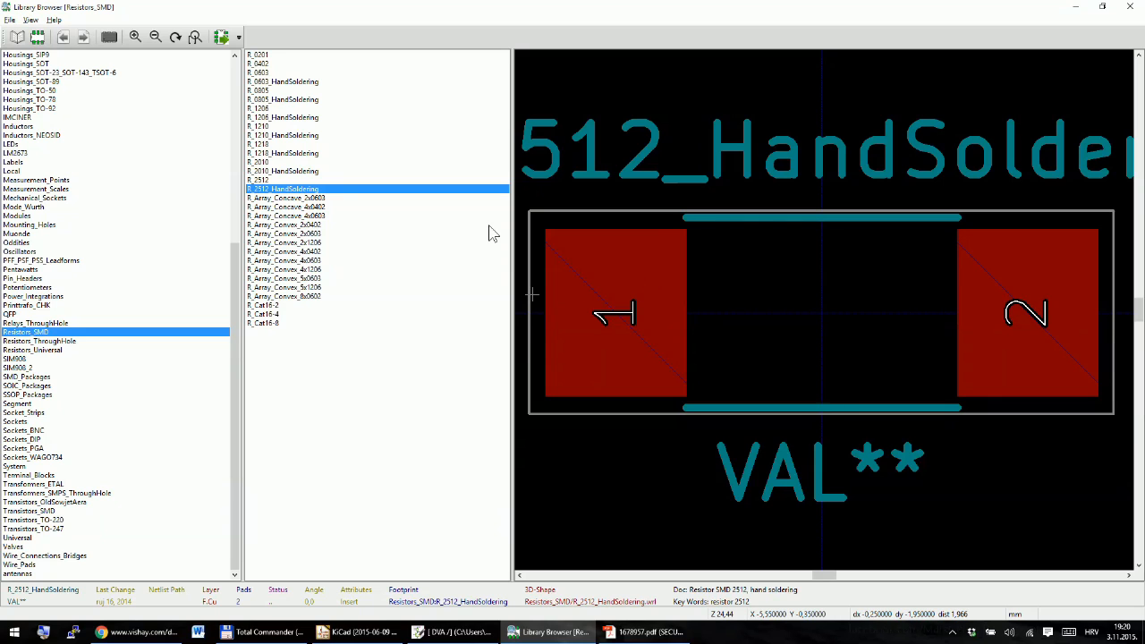
Step: Select the R_2512 footprint, measure its pads, and compare them with the Vishay land pattern for case size 2512
click(273, 181)
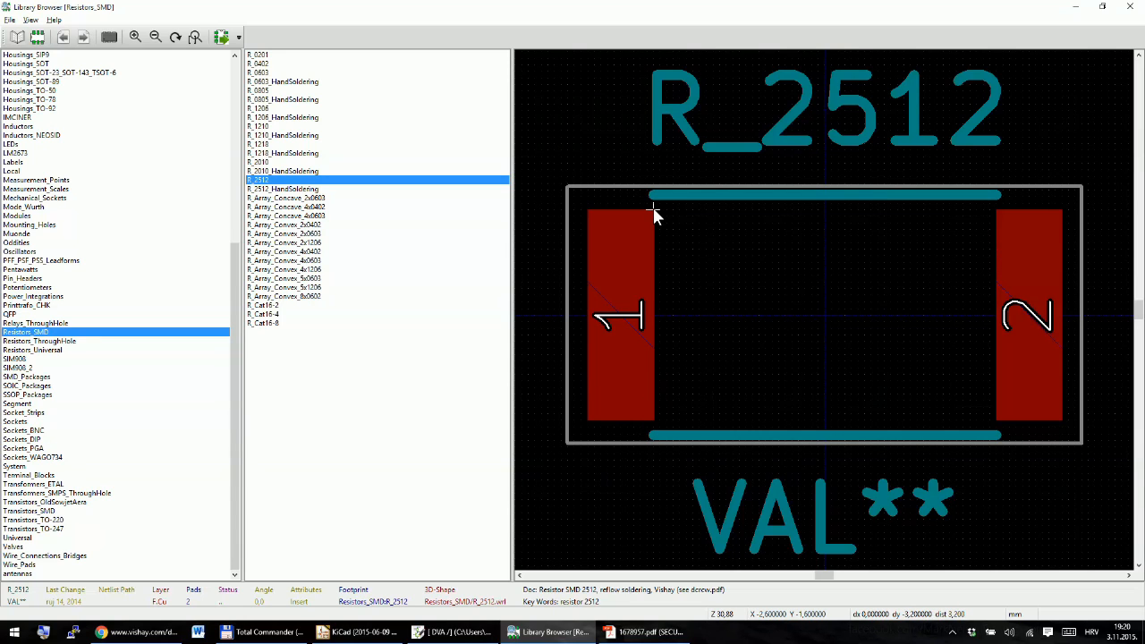
key(space)
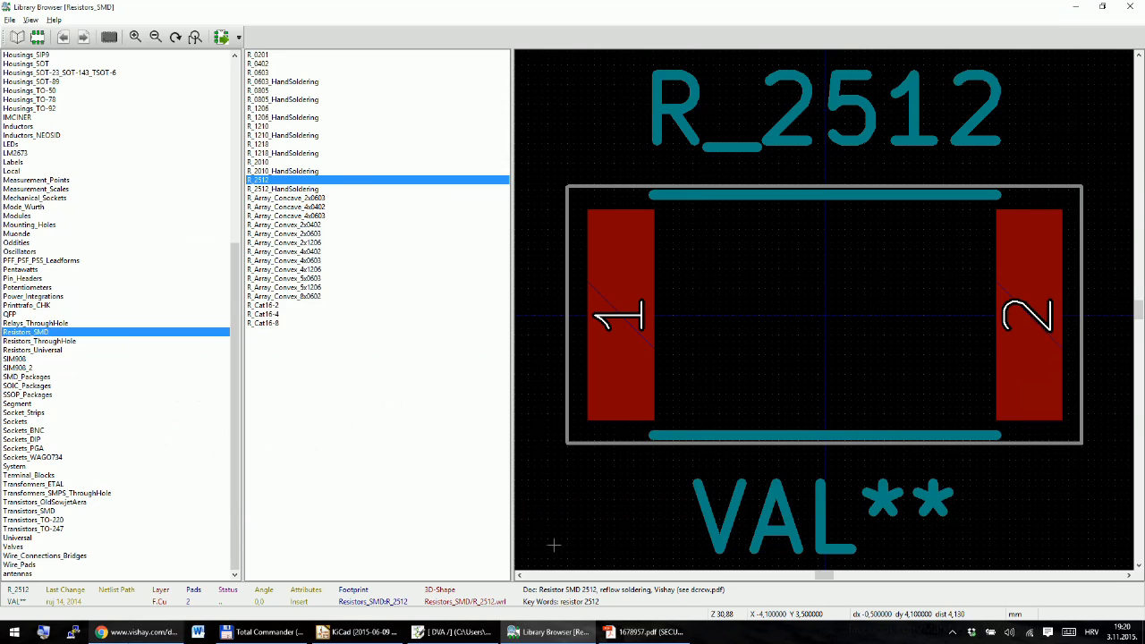
key(alt+Tab)
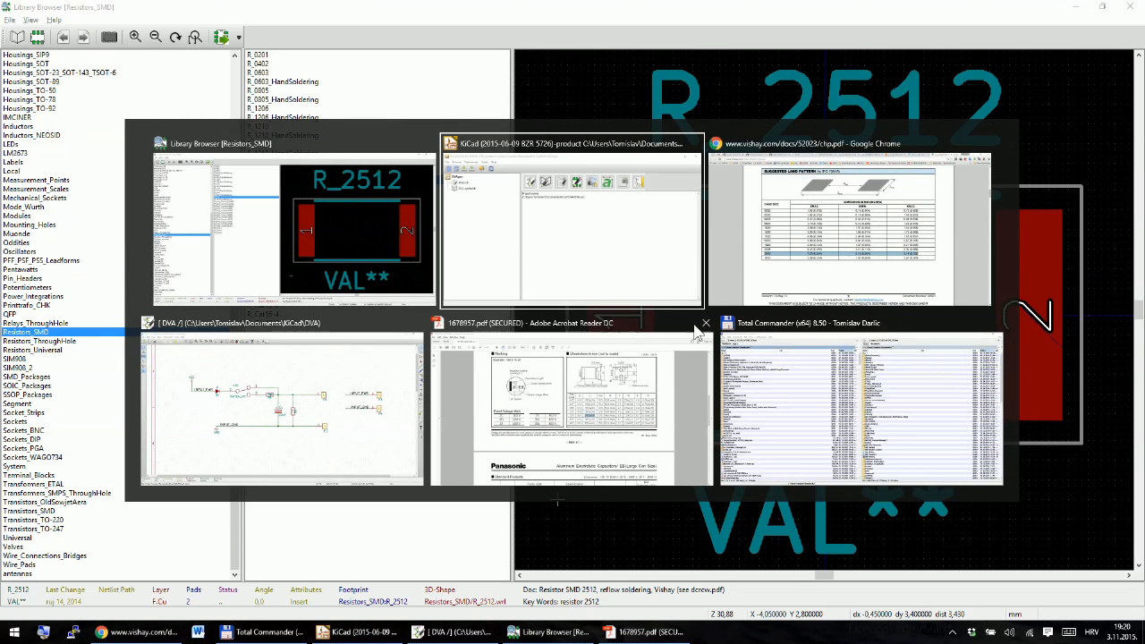
click(863, 231)
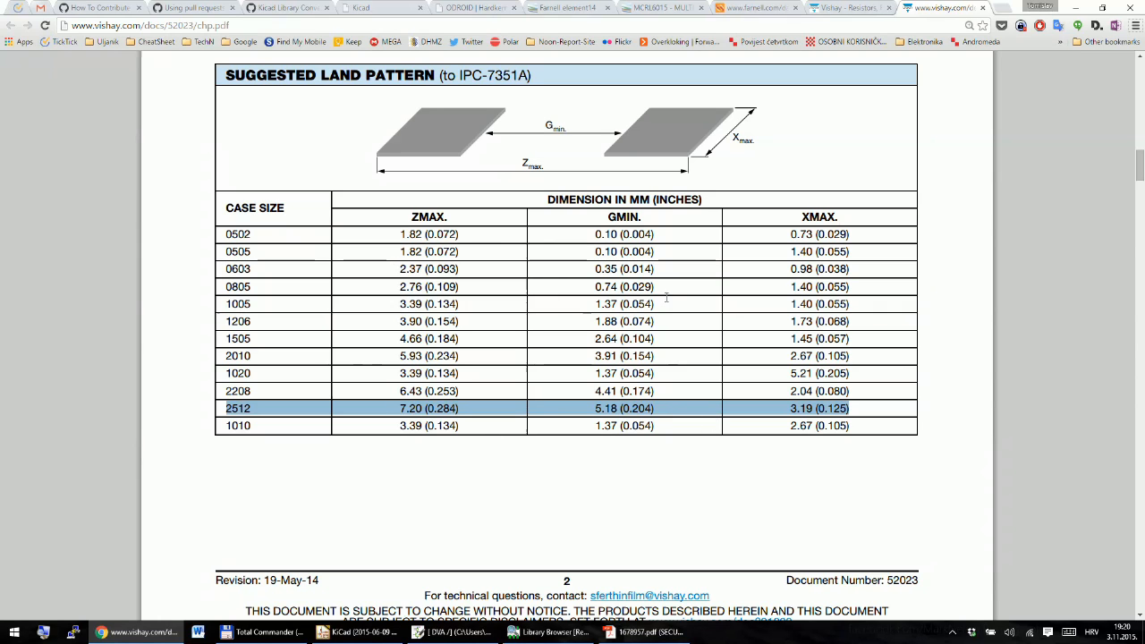
key(alt+Tab)
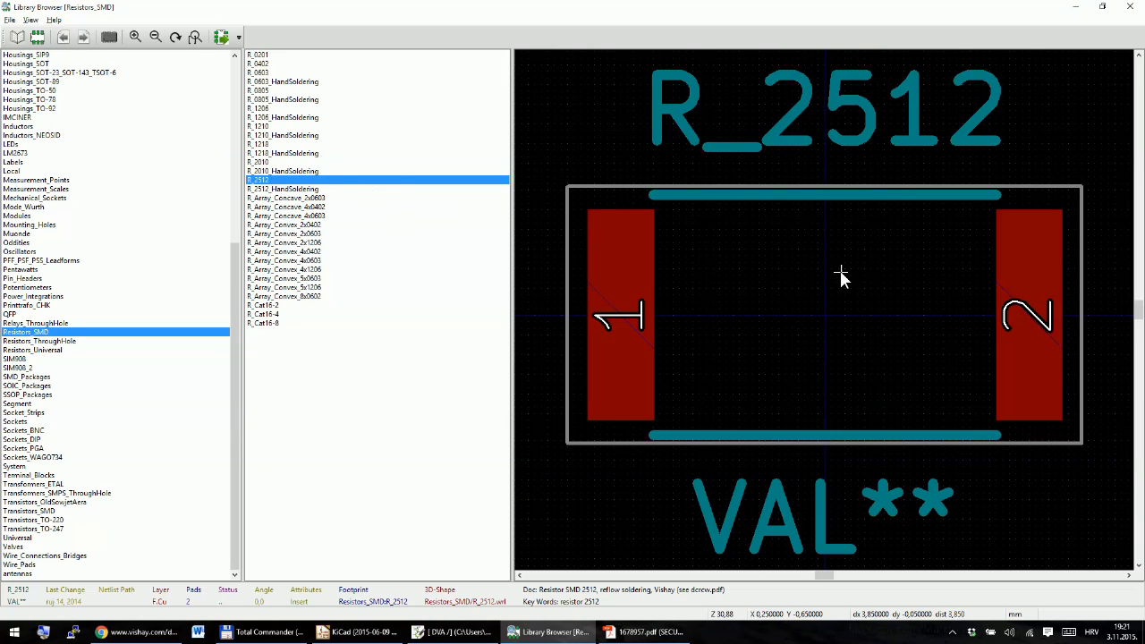
Step: Assign the Resistors_SMD:R_2512 footprint to resistor R1 and reopen its properties to check the Footprint field
double_click(268, 183)
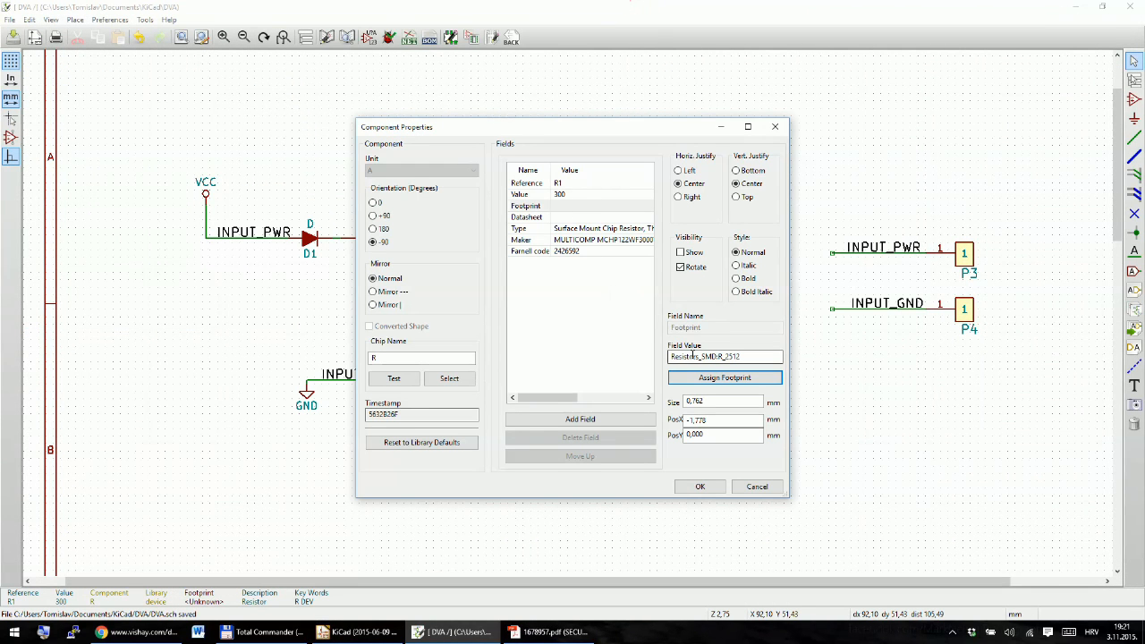
click(700, 487)
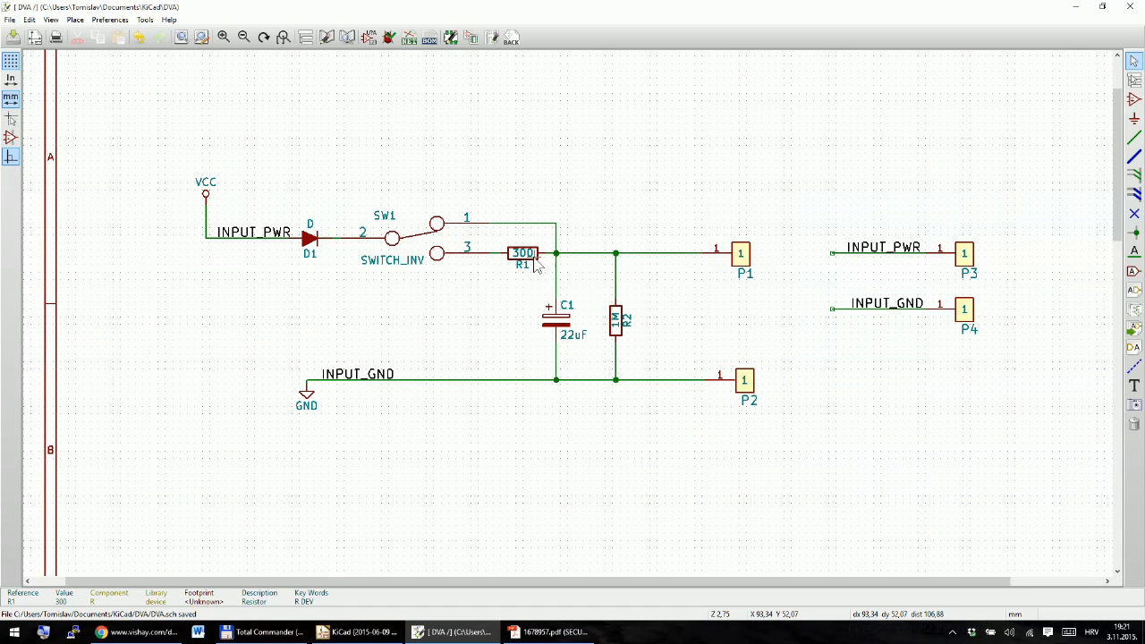
double_click(535, 260)
click(588, 301)
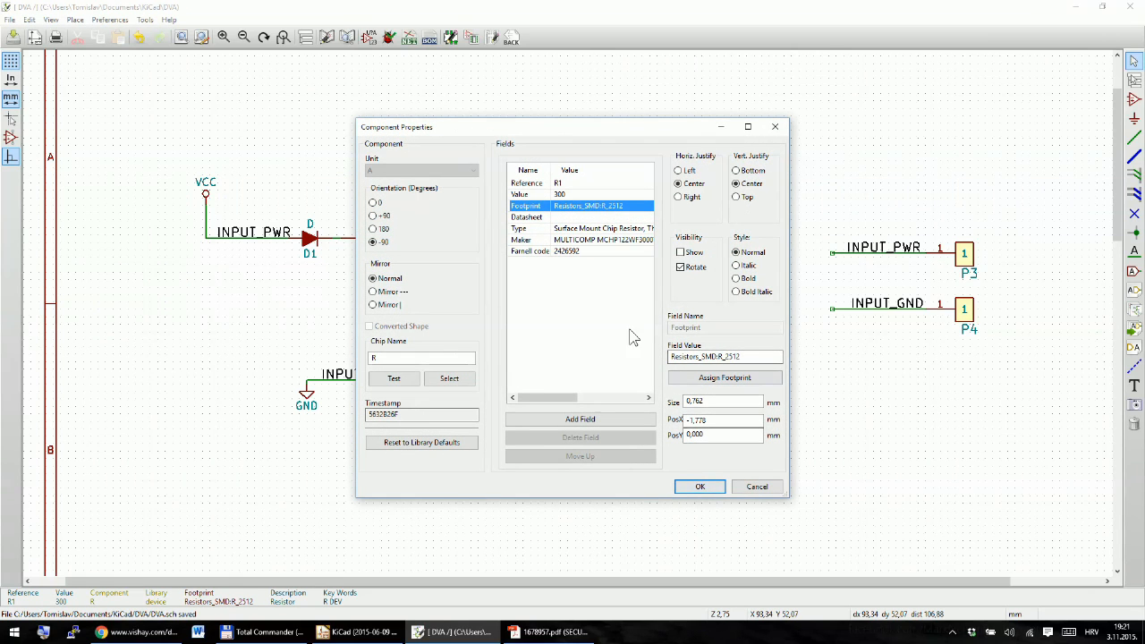
click(699, 487)
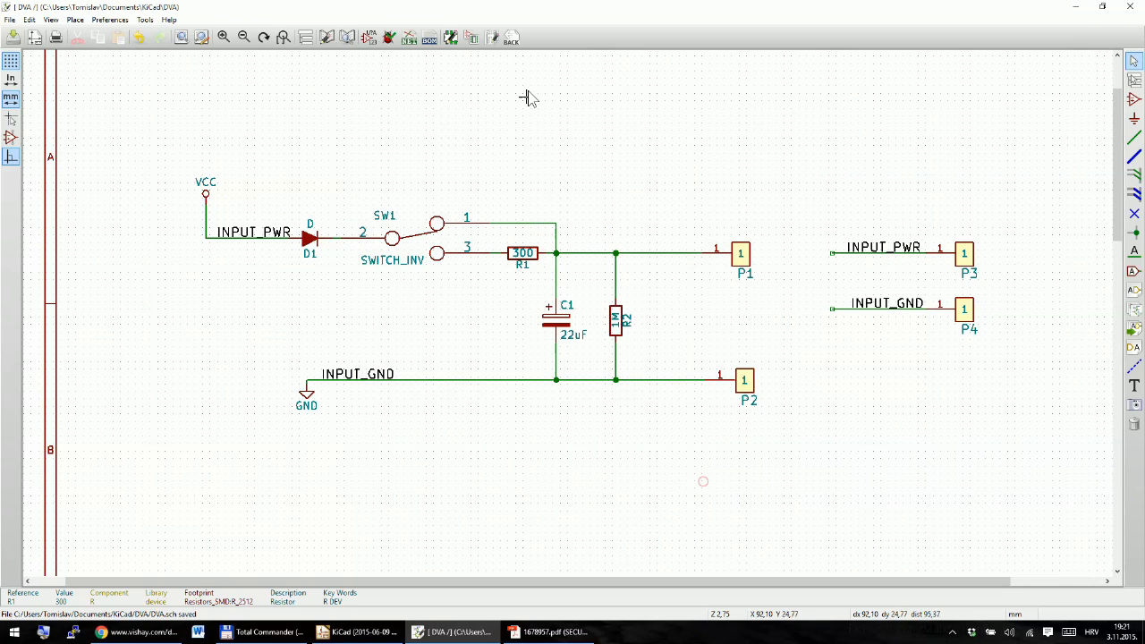
Step: Assign the Resistors_SMD:R_2512 footprint to the 1M resistor R2 and accept its component properties
double_click(618, 333)
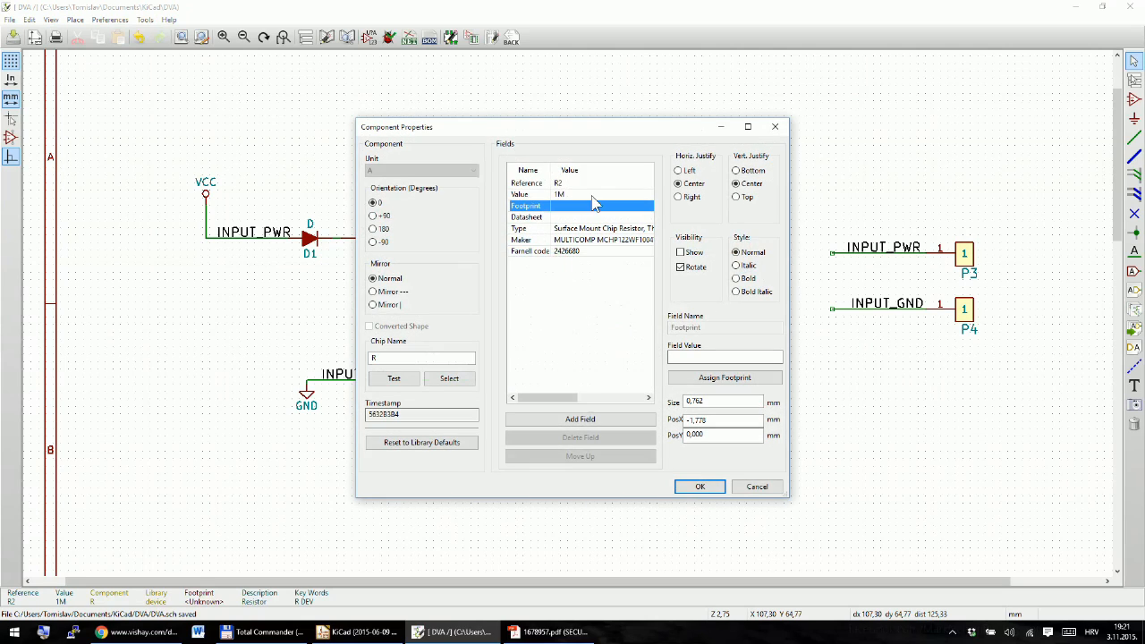
click(730, 376)
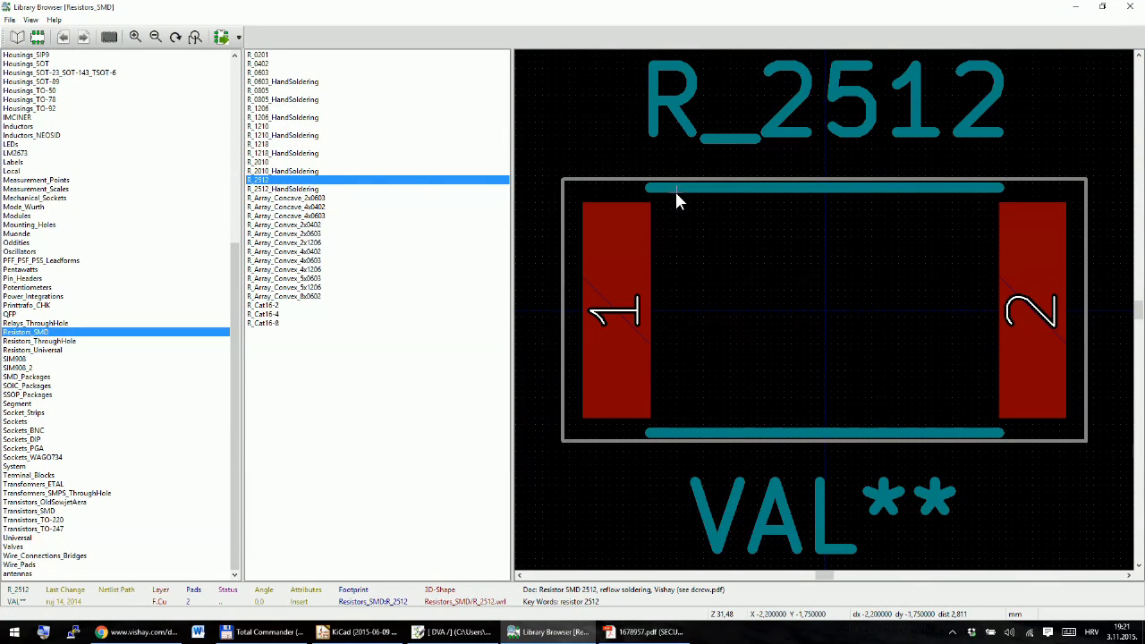
double_click(262, 181)
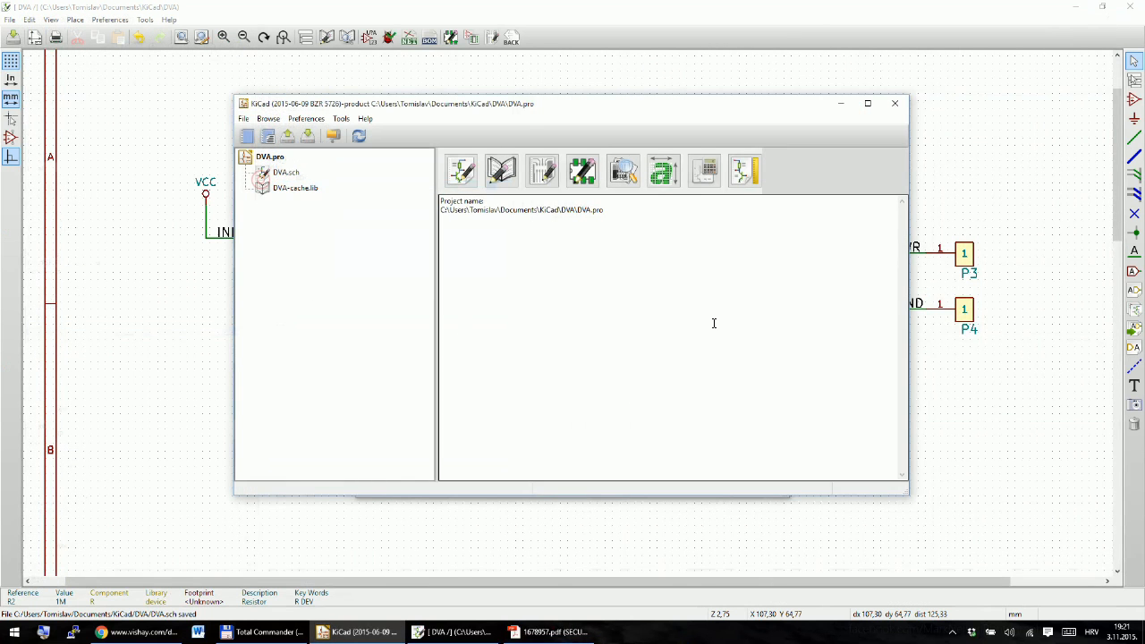
click(805, 12)
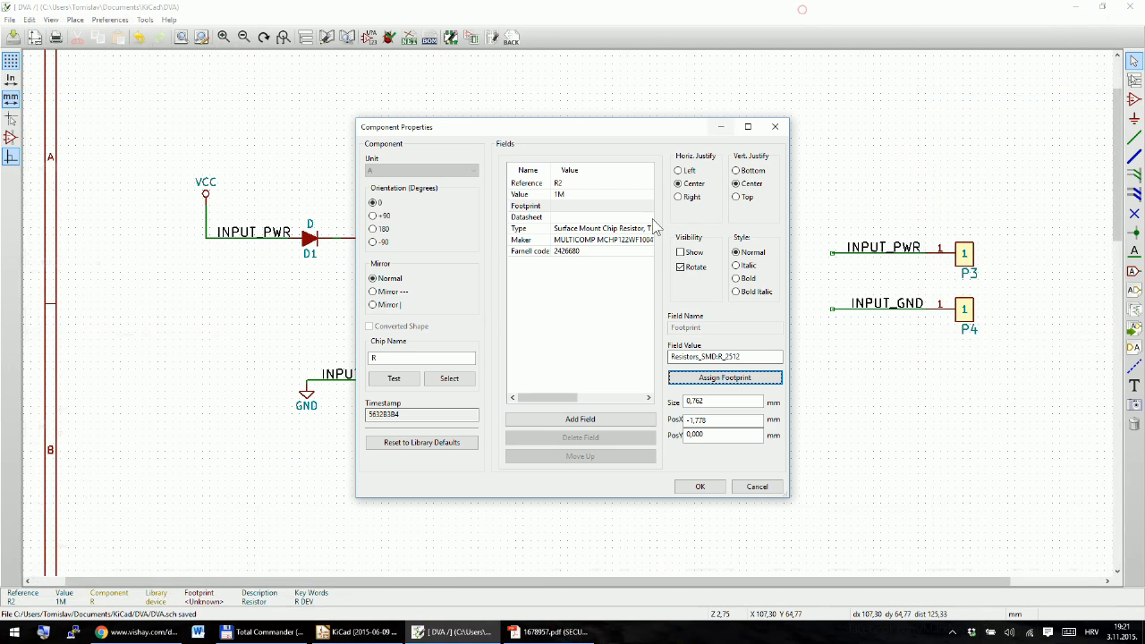
click(702, 488)
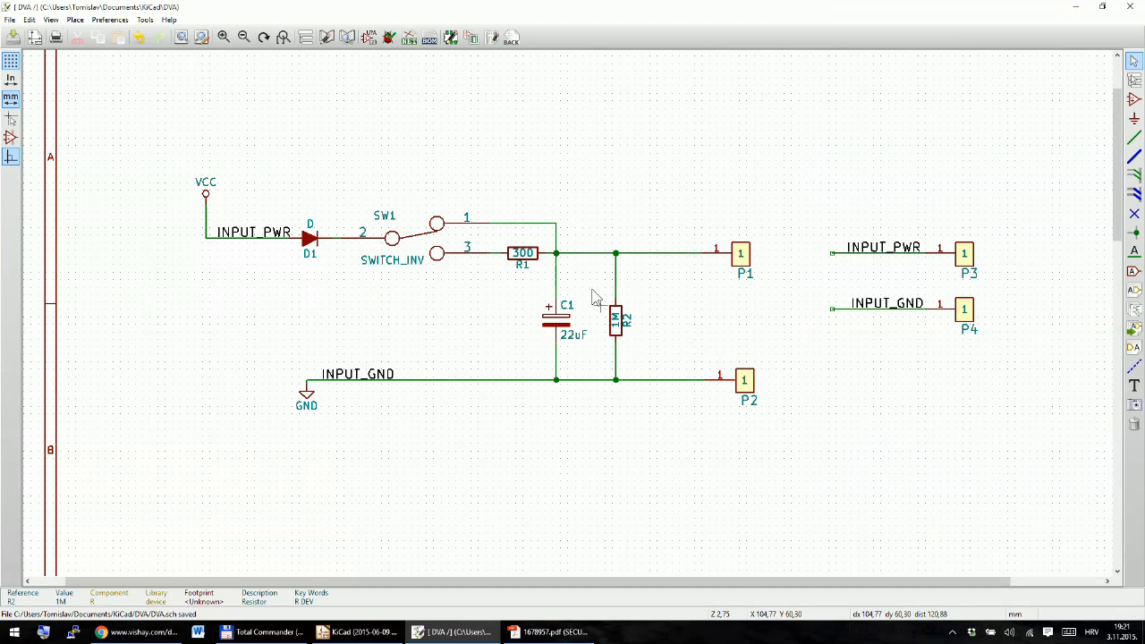
Step: Open diode D1's properties with the Footprint field ready, and in Chrome open the Farnell product page of SA2M-E3/61T in a new tab
double_click(313, 251)
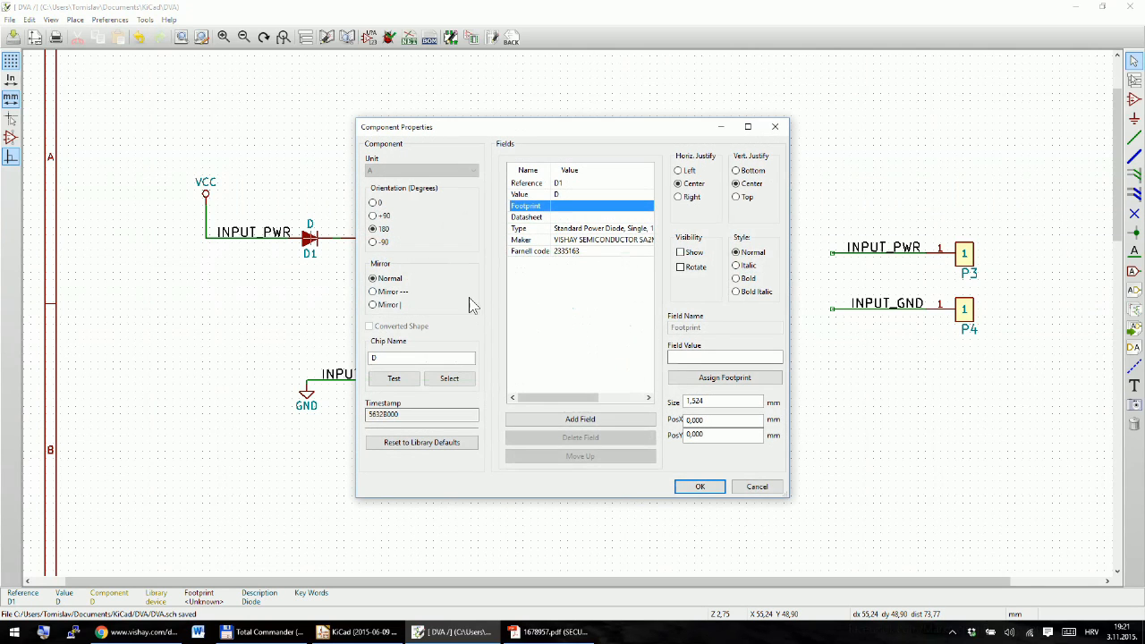
click(112, 640)
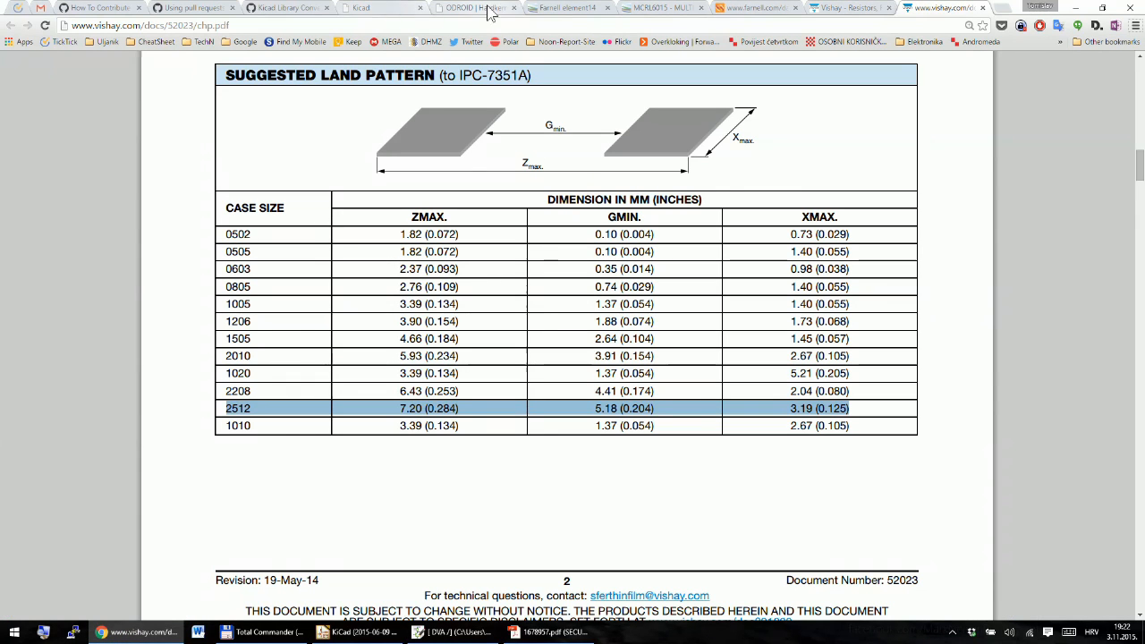
click(563, 8)
scroll(350, 401, down, 3)
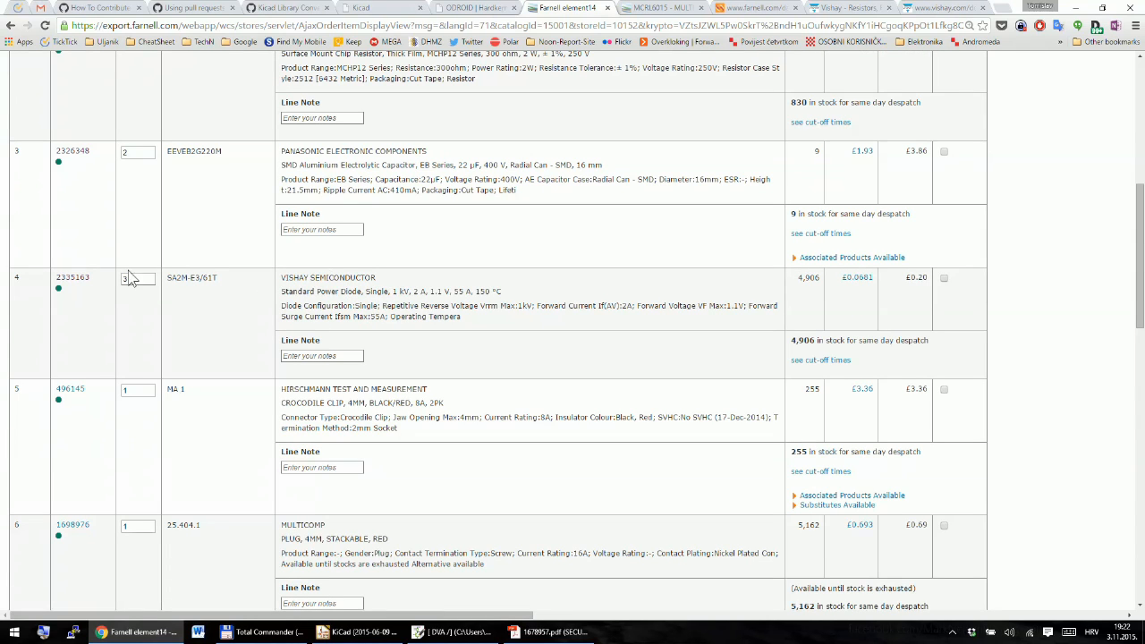
click(71, 277)
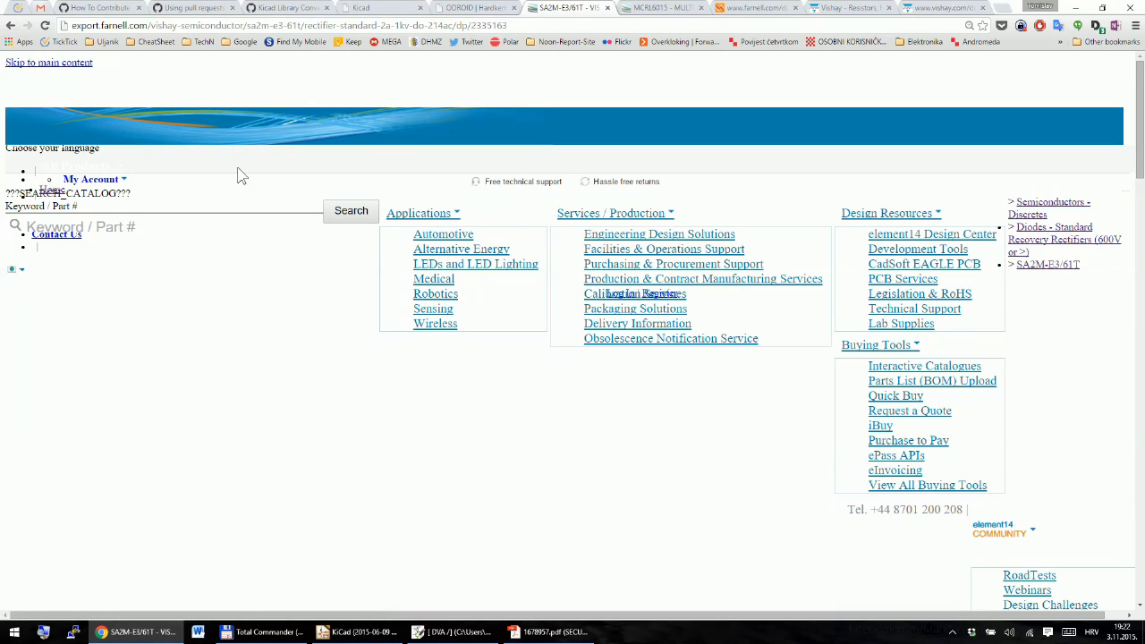
click(8, 30)
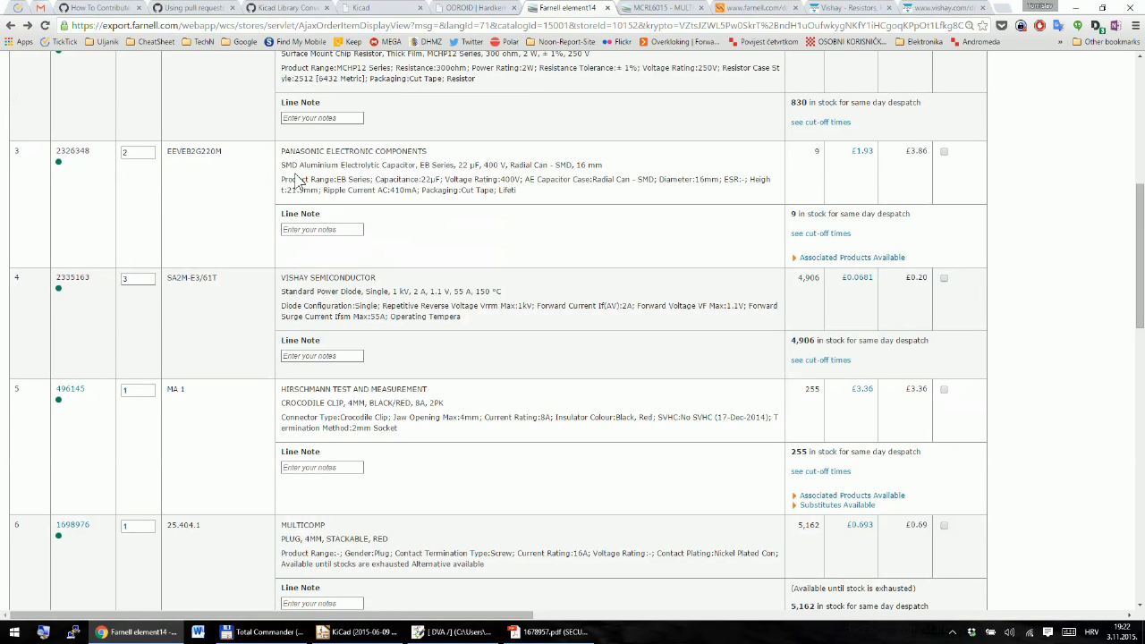
right_click(72, 287)
click(100, 291)
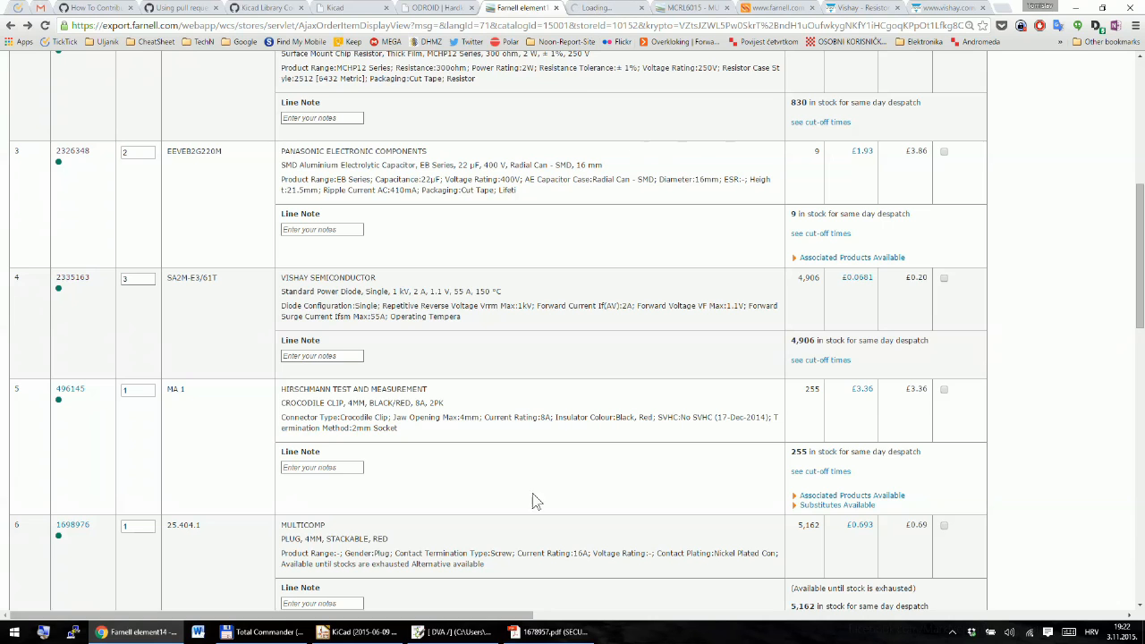
Step: Check D1's Maker field in the schematic and open the technical data sheet from the SA2M-E3/61T product page in Chrome
click(546, 632)
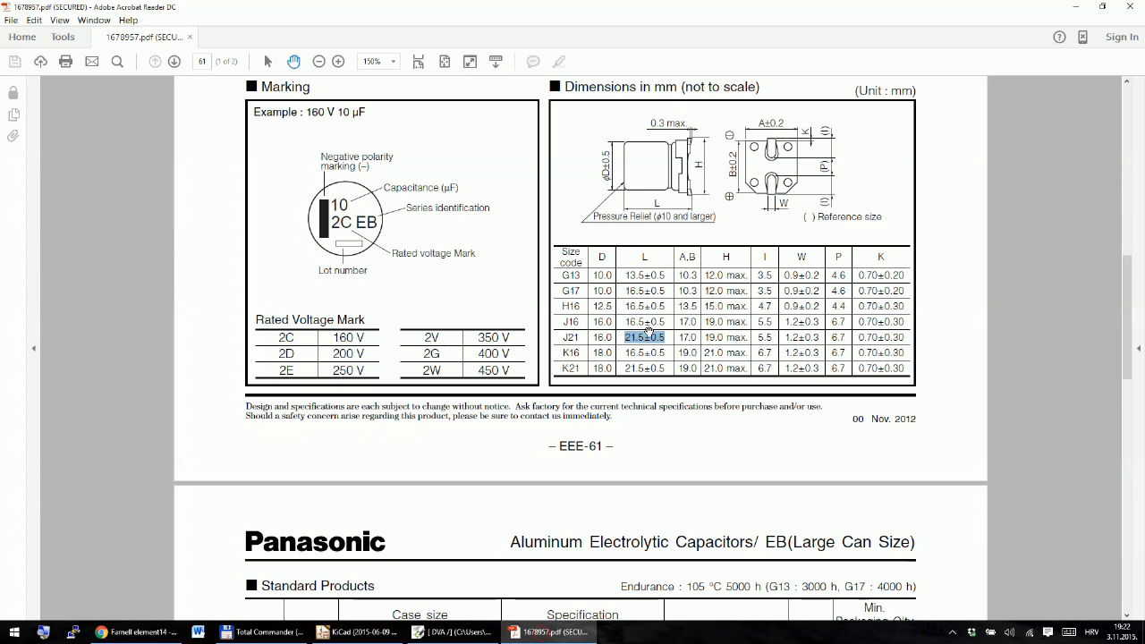
click(452, 632)
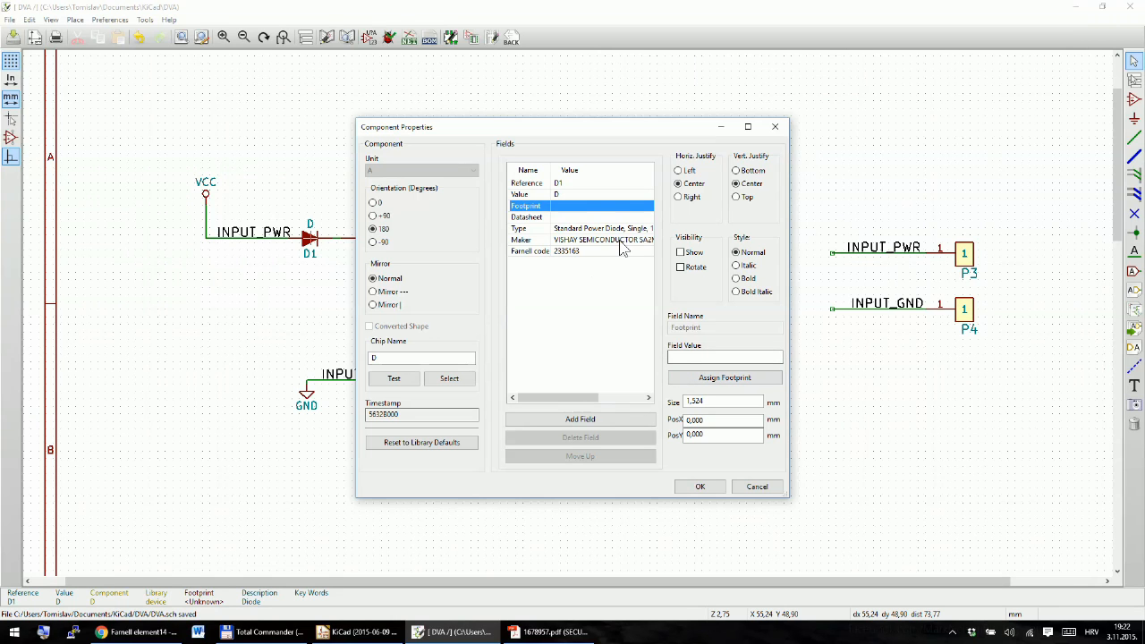
click(136, 632)
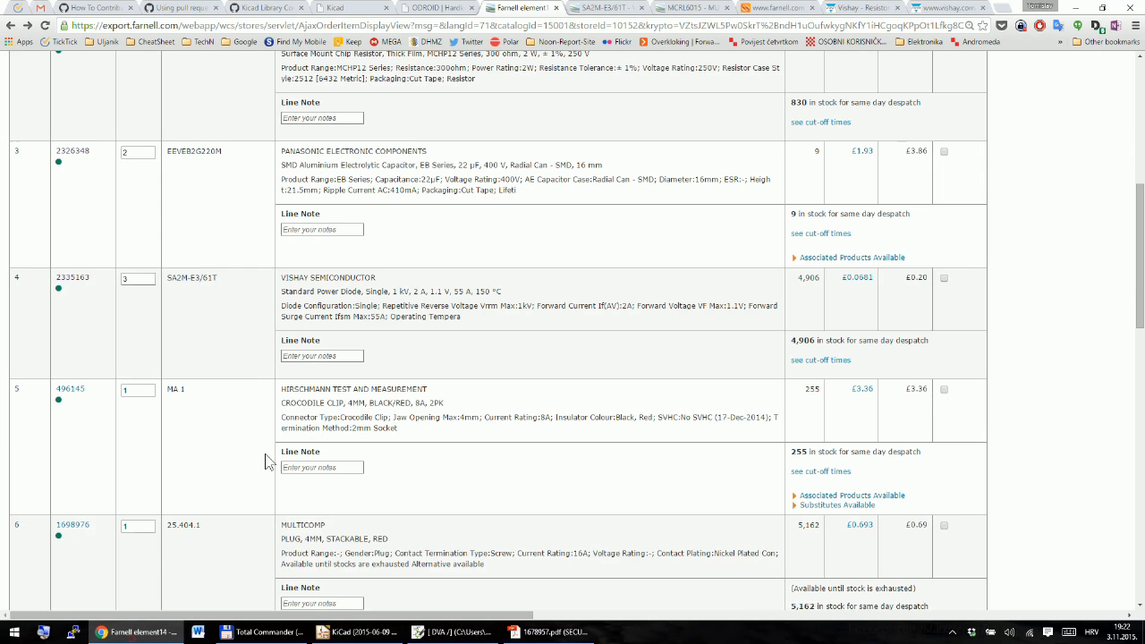
click(604, 8)
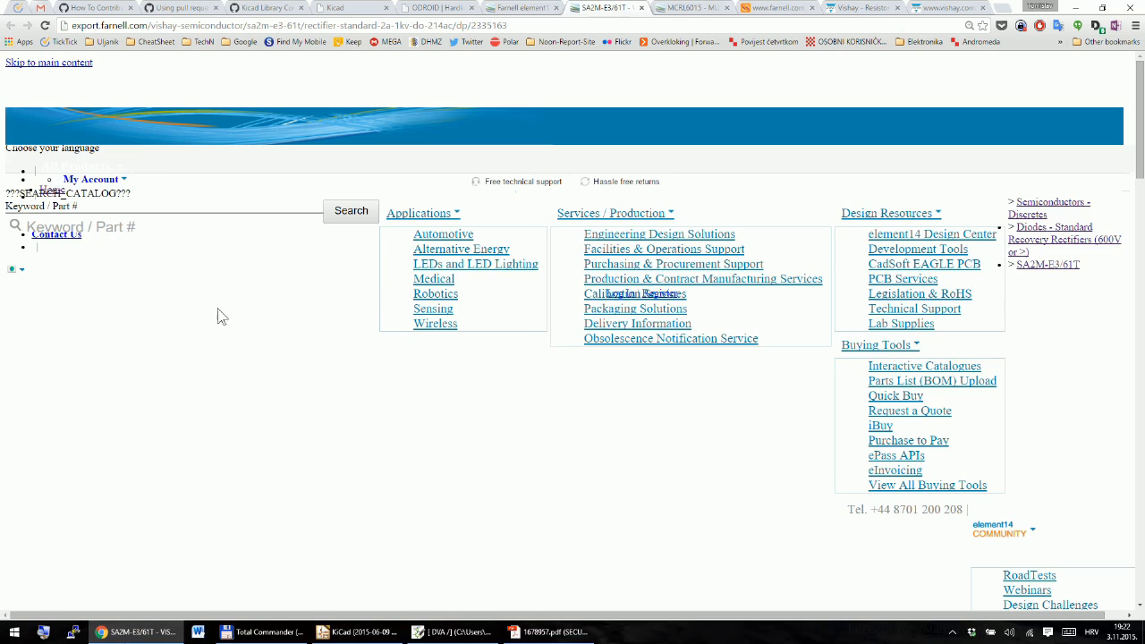
scroll(408, 262, down, 2)
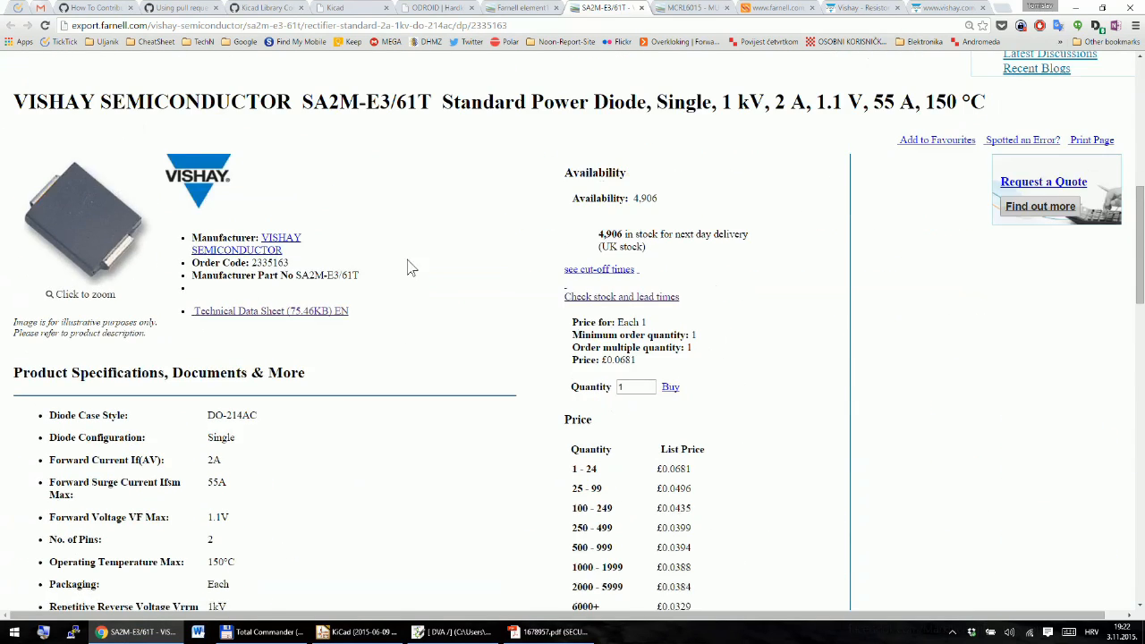
scroll(402, 292, down, 2)
click(314, 190)
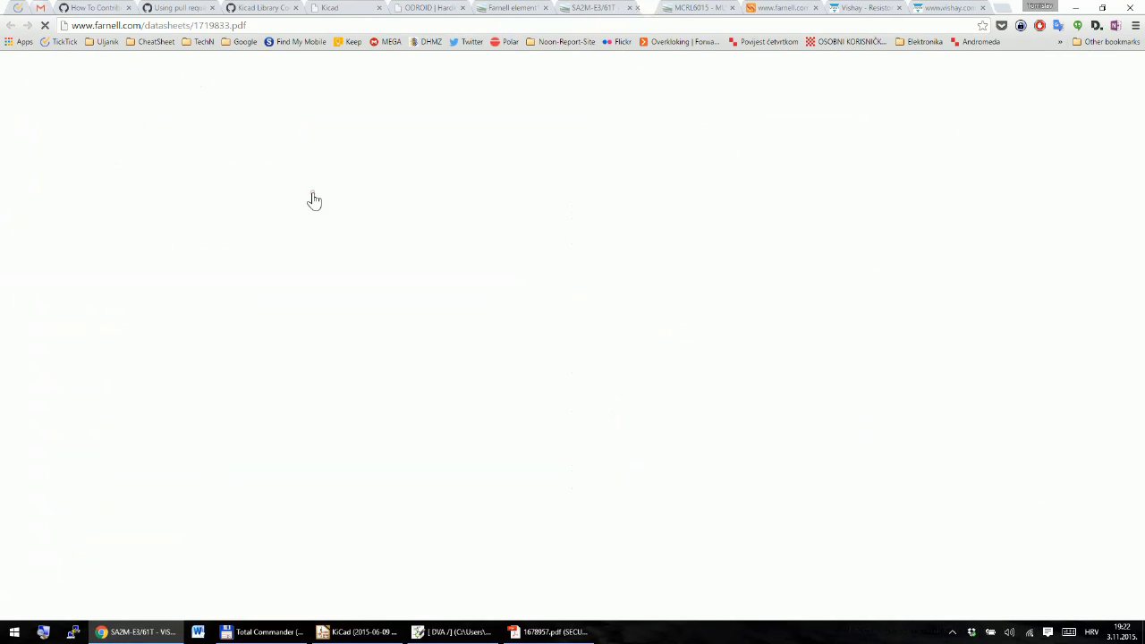
Step: Find the package outline dimensions and mounting pad layout in the SA2B thru SA2M datasheet and highlight the package name DO-214AC (SMA)
scroll(659, 242, down, 5)
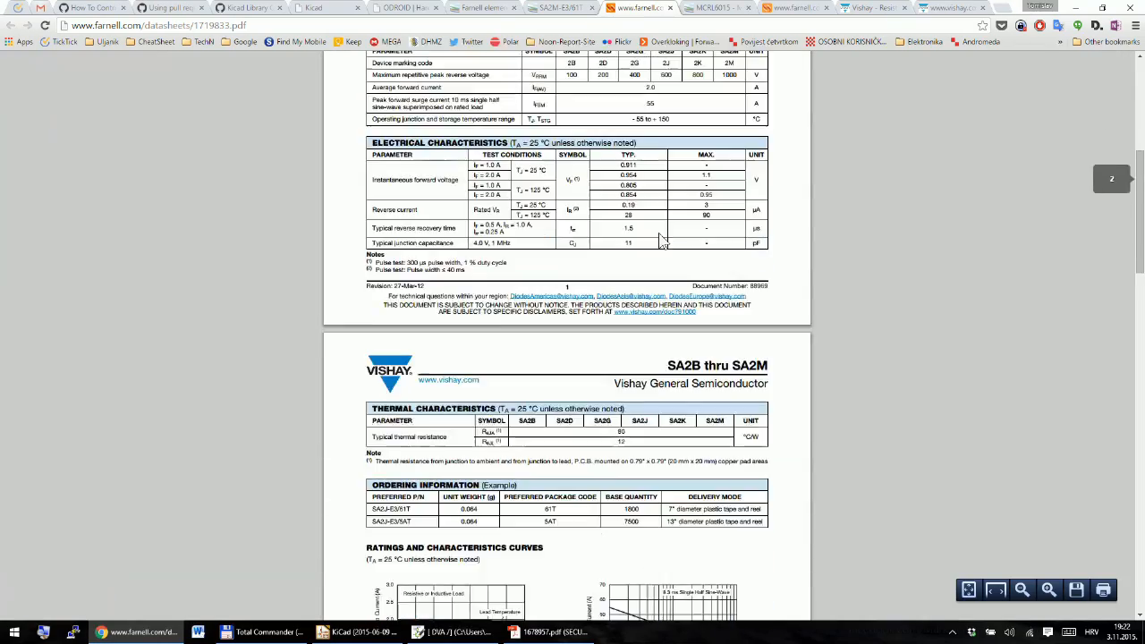
scroll(659, 241, up, 5)
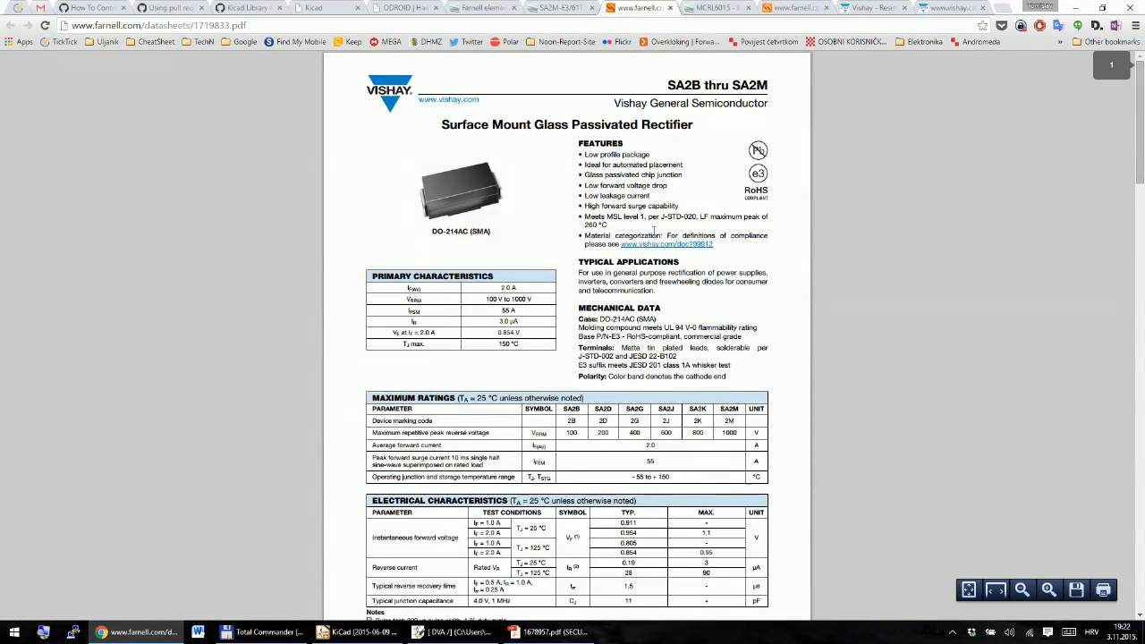
ctrl+scroll(654, 235, up, 1)
scroll(649, 290, down, 20)
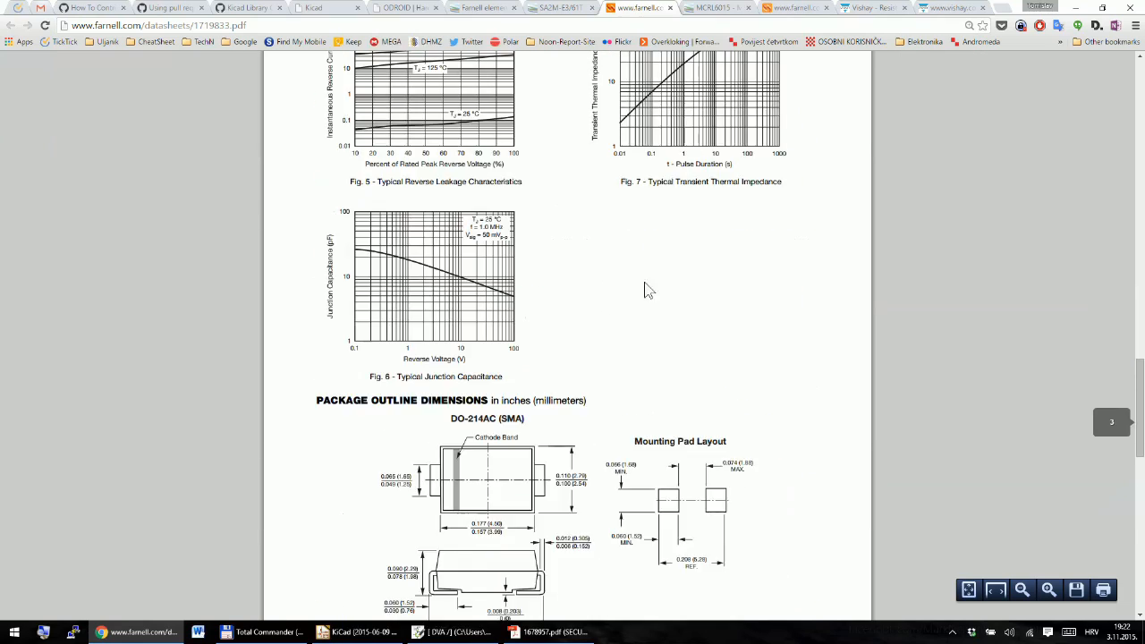
scroll(648, 290, down, 5)
scroll(648, 291, up, 2)
ctrl+scroll(758, 224, up, 2)
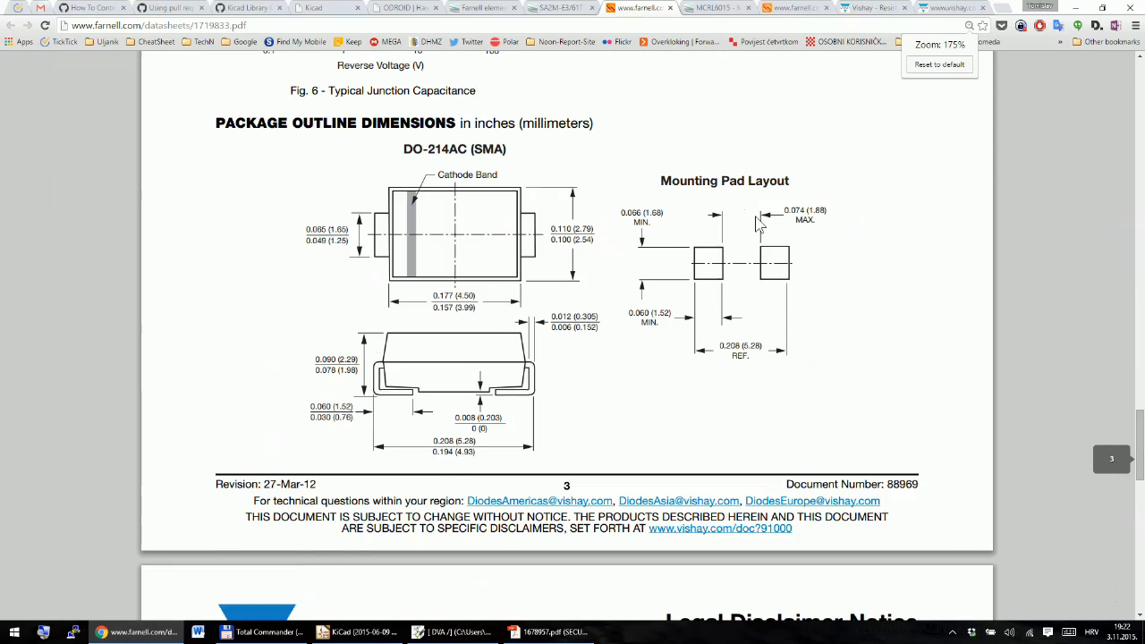
ctrl+scroll(758, 224, up, 1)
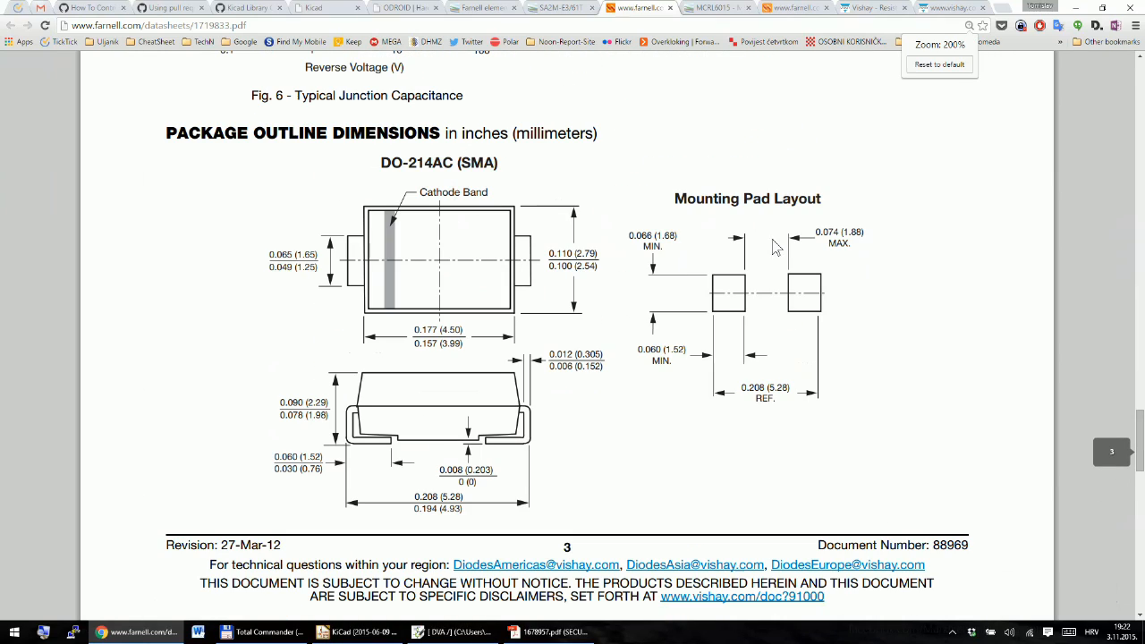
triple_click(380, 162)
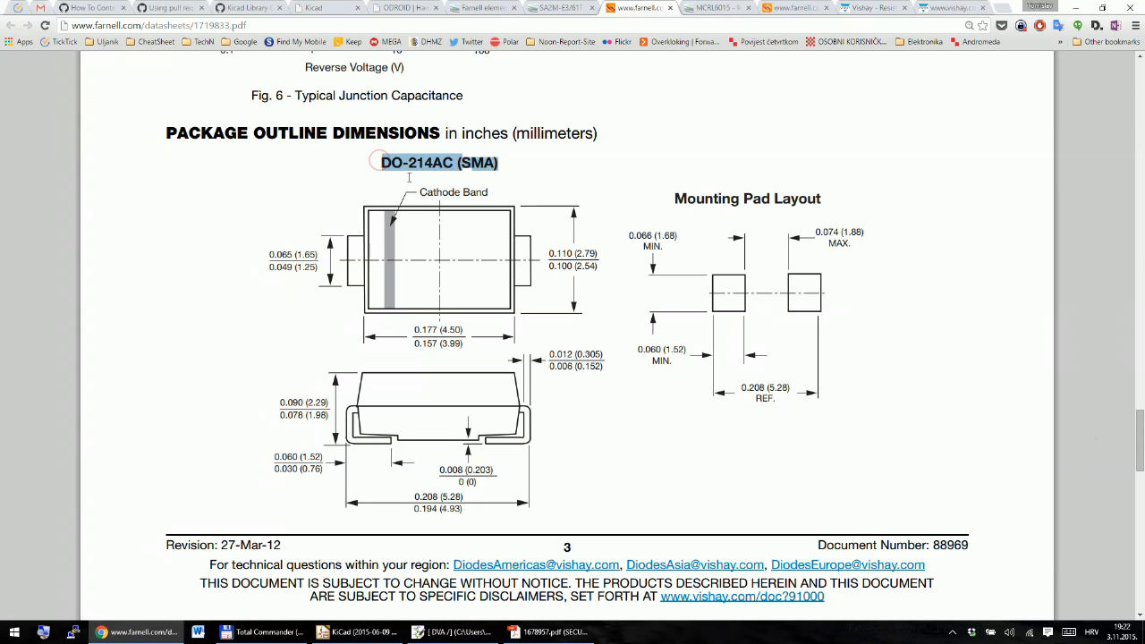
click(407, 175)
Step: Return to D1's properties in KiCad, start assigning its footprint, and open the Diodes_SMD library
key(alt+Tab)
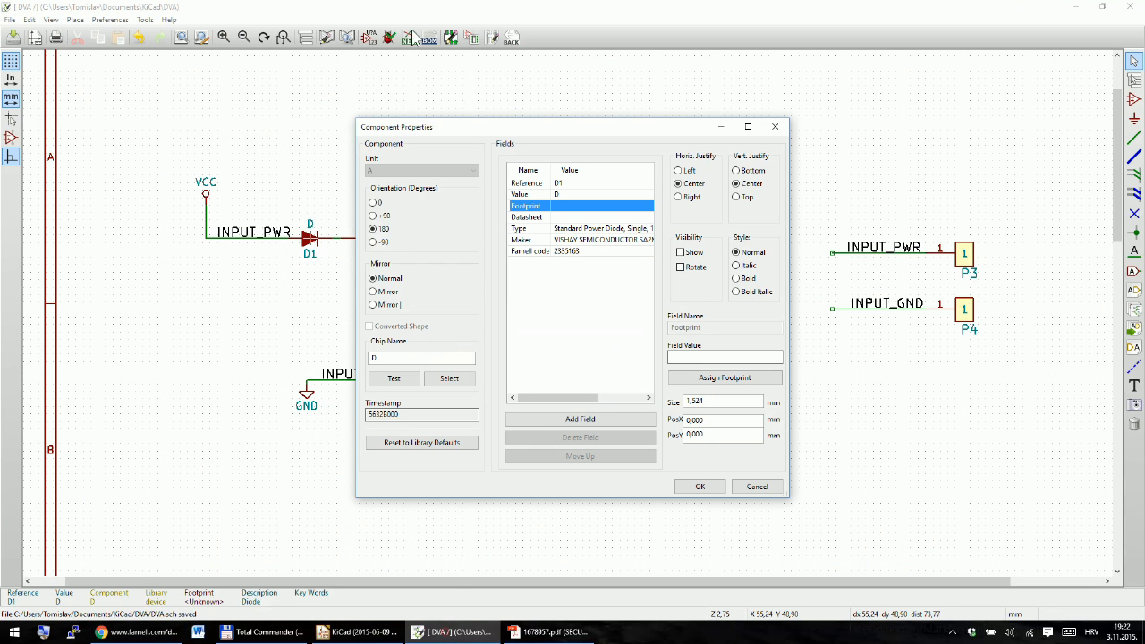
click(724, 377)
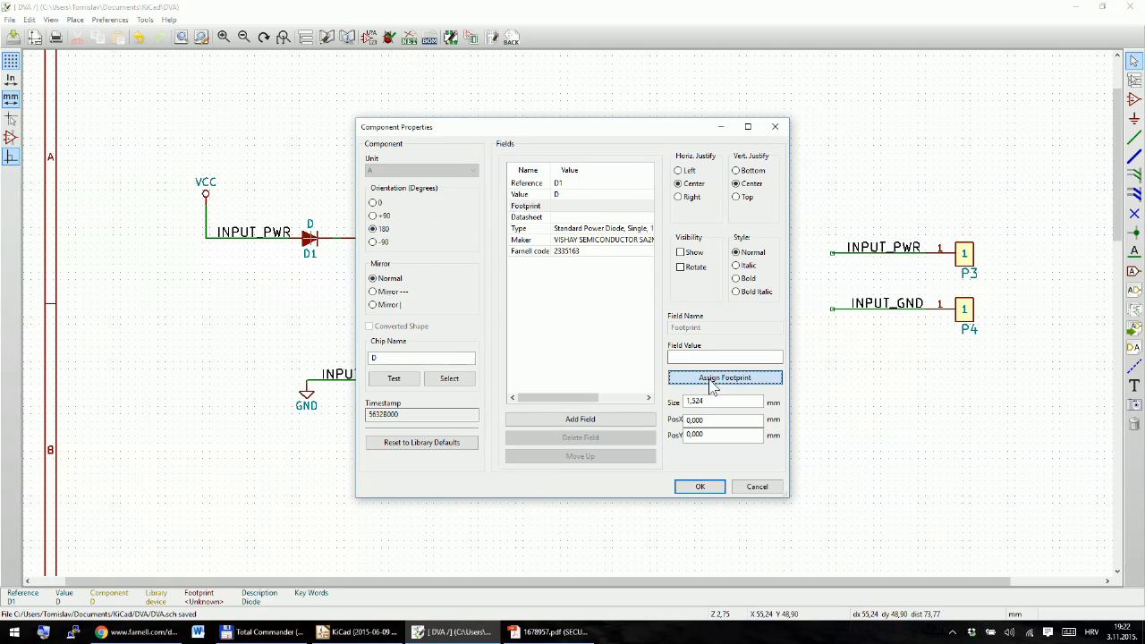
scroll(52, 146, up, 11)
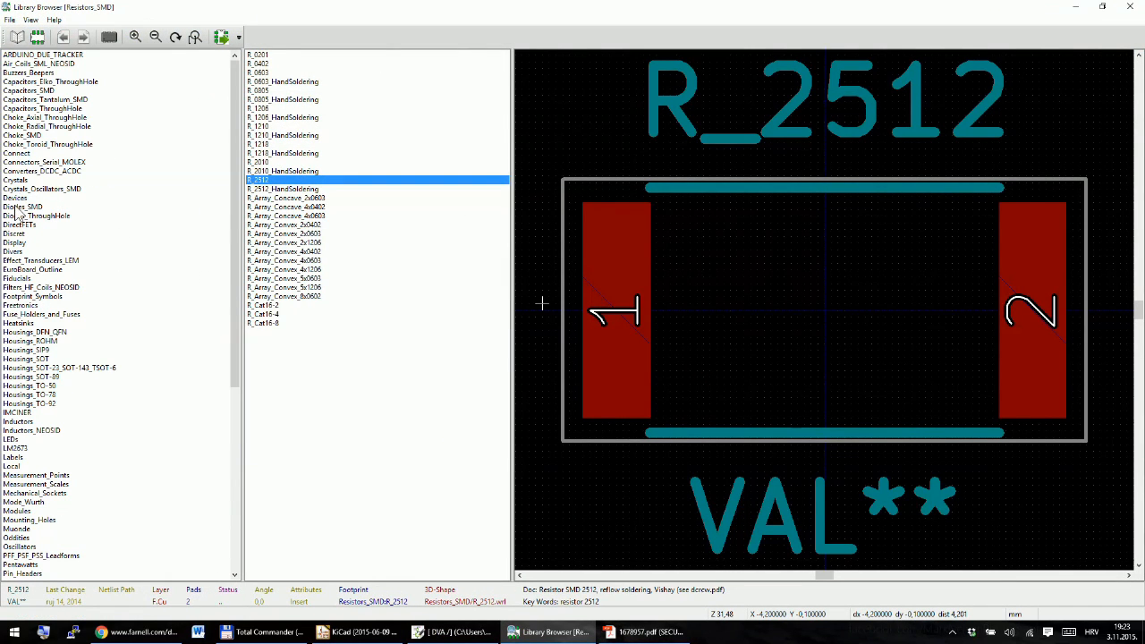
click(23, 206)
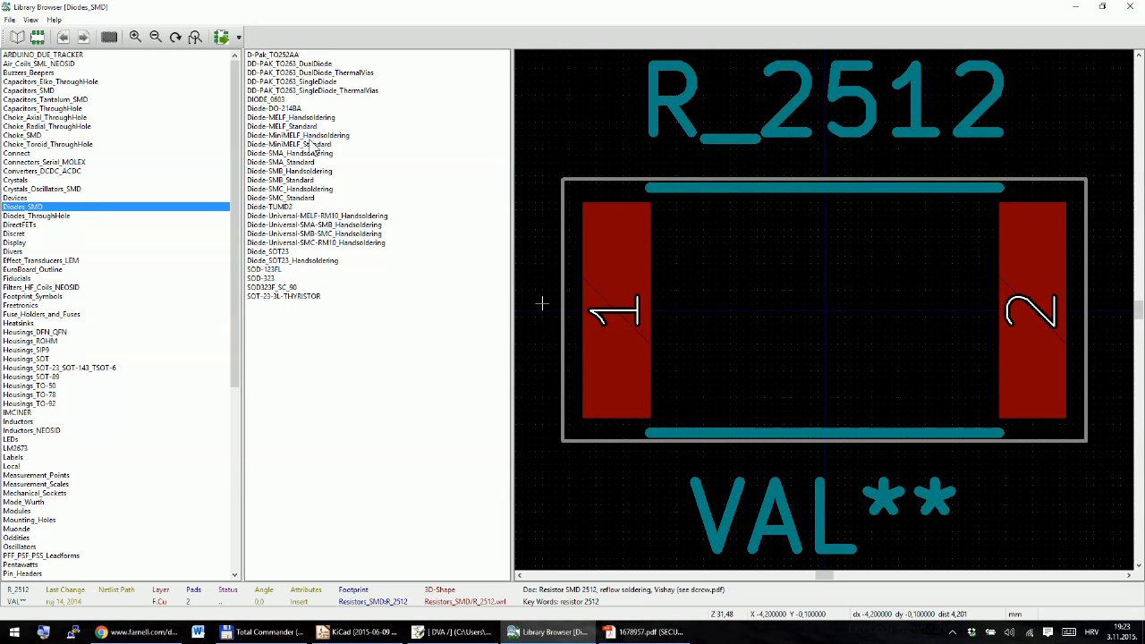
Step: Recheck the SMA package name in the diode's datasheet and select the Diode-SMA_Standard footprint in the Diodes_SMD library
key(alt+Tab)
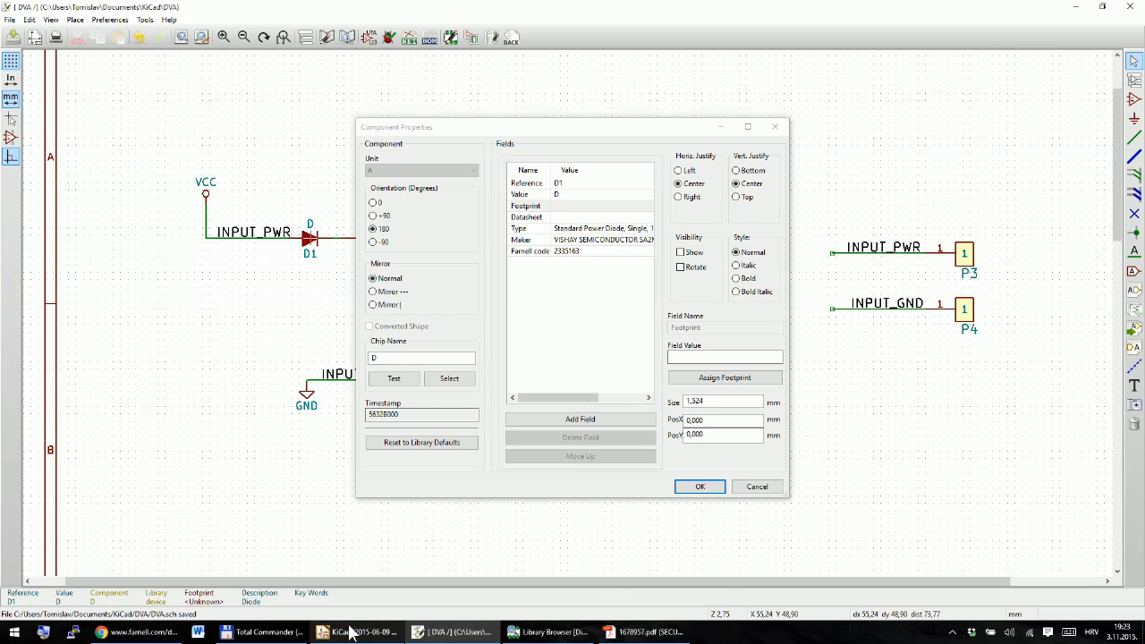
click(138, 632)
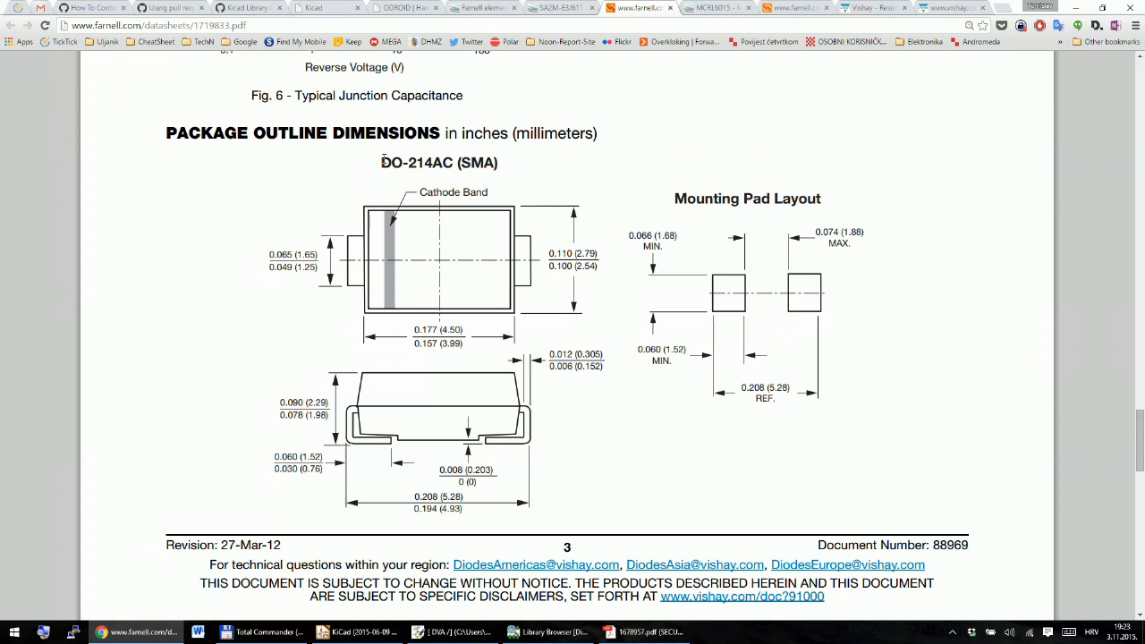
drag(460, 162, 484, 162)
click(464, 162)
drag(457, 161, 490, 163)
click(549, 632)
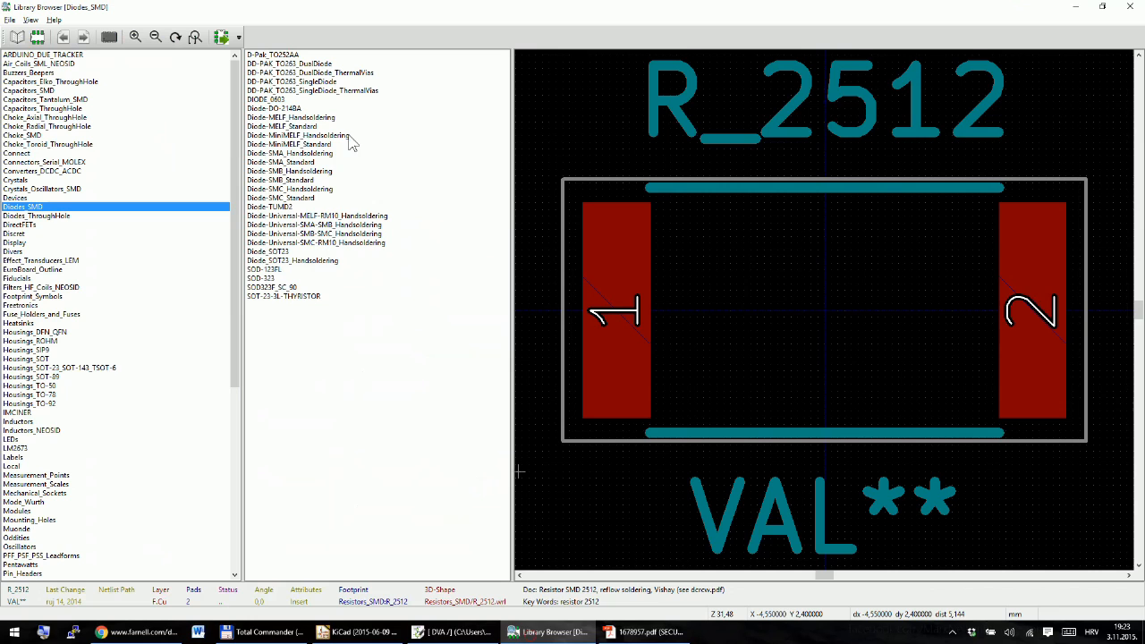
click(291, 163)
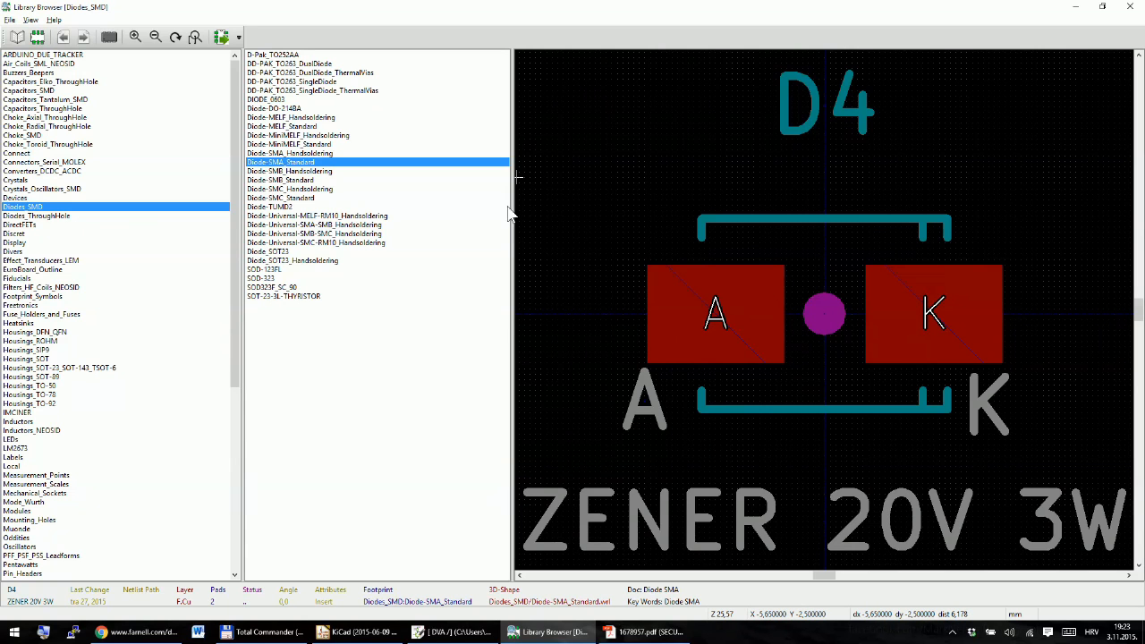
Step: Compare the Diode-SMA_Standard footprint's pads with the maximum pad gap given in the datasheet's Mounting Pad Layout
drag(515, 213, 452, 177)
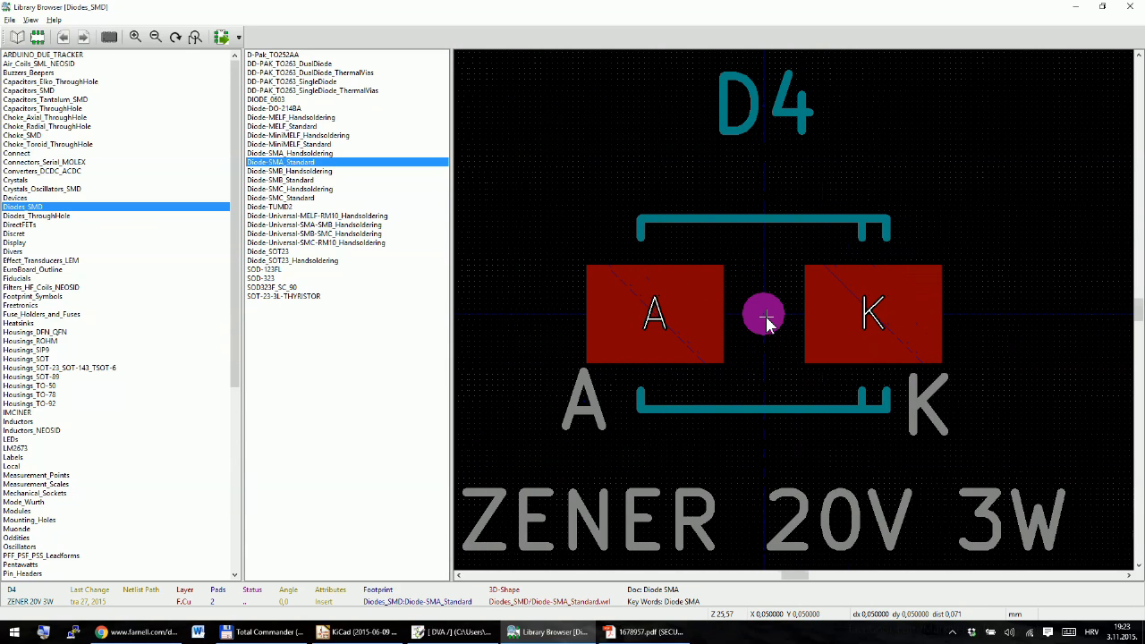
scroll(812, 317, up, 1)
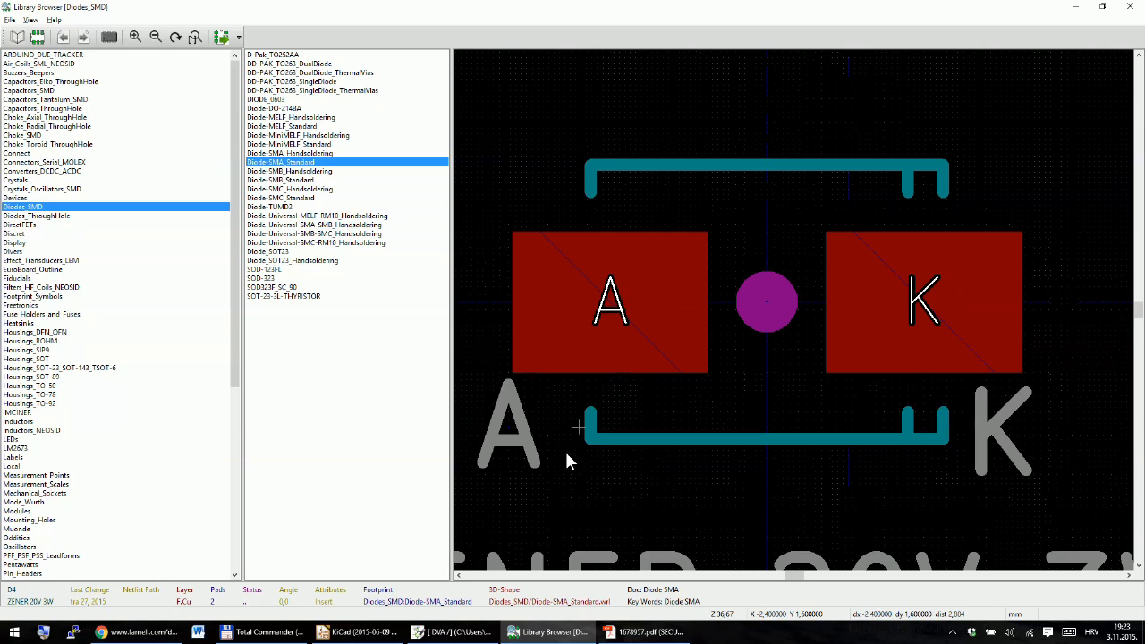
click(138, 632)
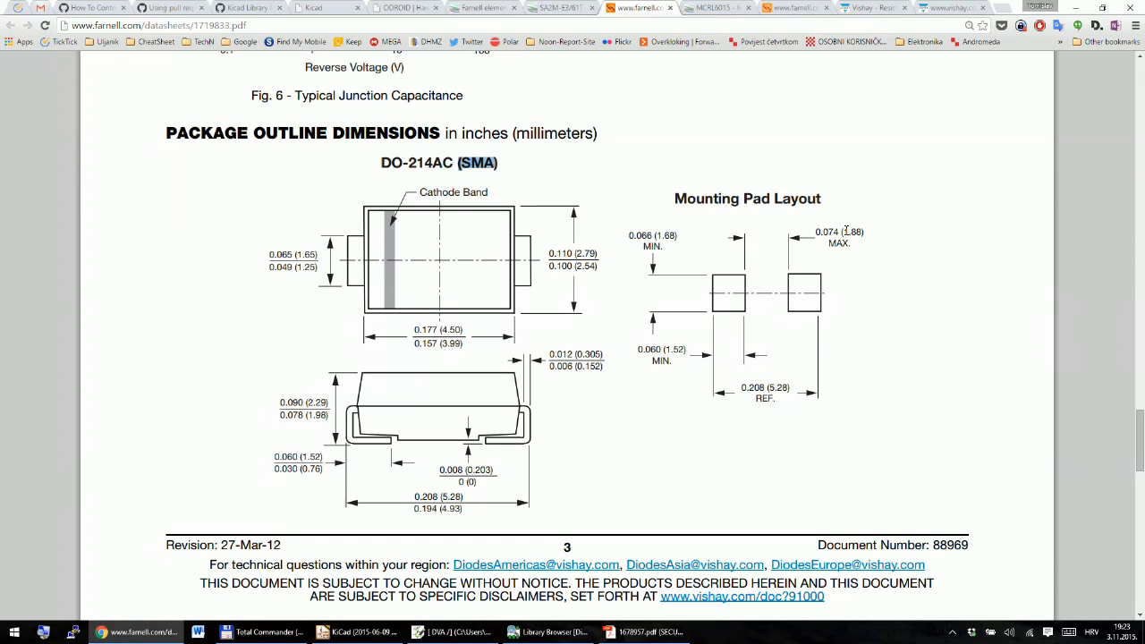
double_click(845, 232)
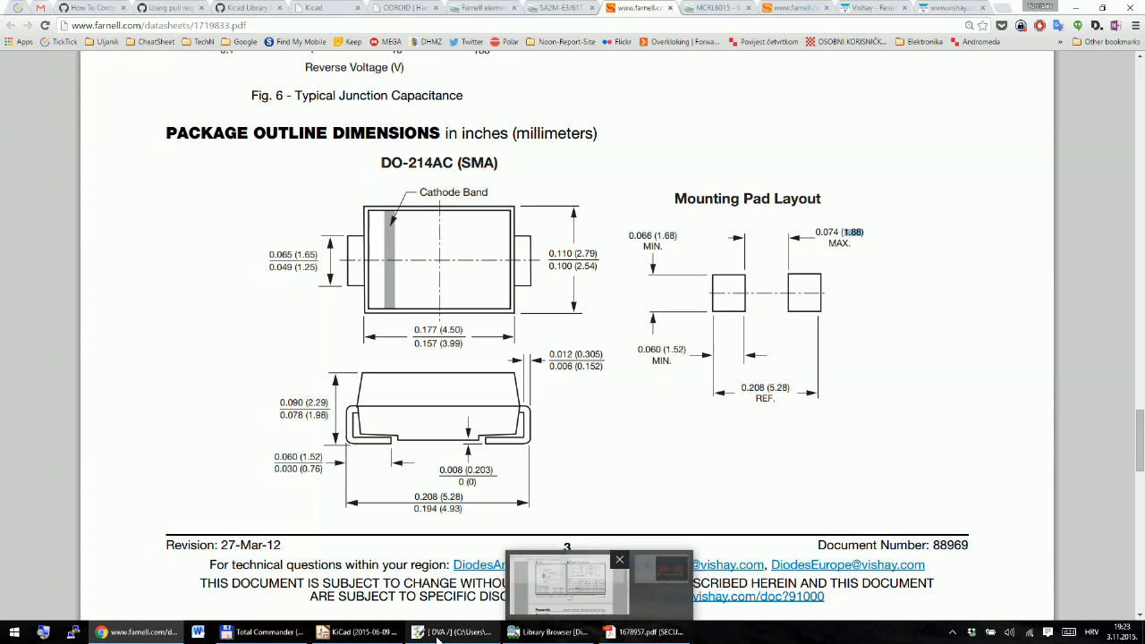
mouse_move(526, 635)
click(548, 611)
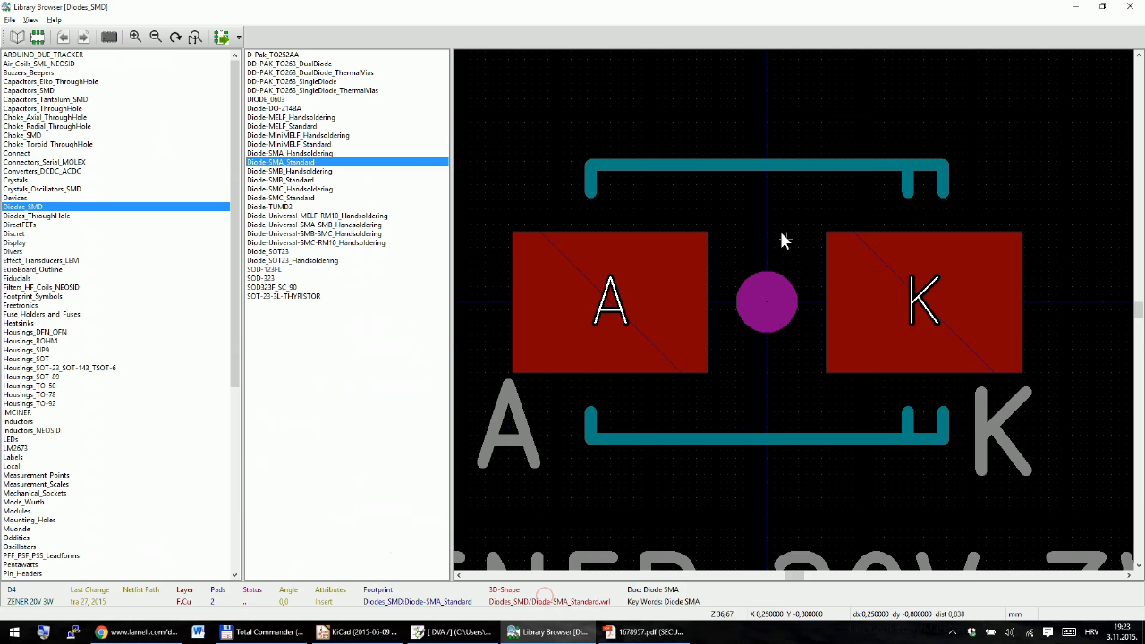
Step: Check the grid size used in the footprint preview and inspect the gap between pads A and K
right_click(708, 115)
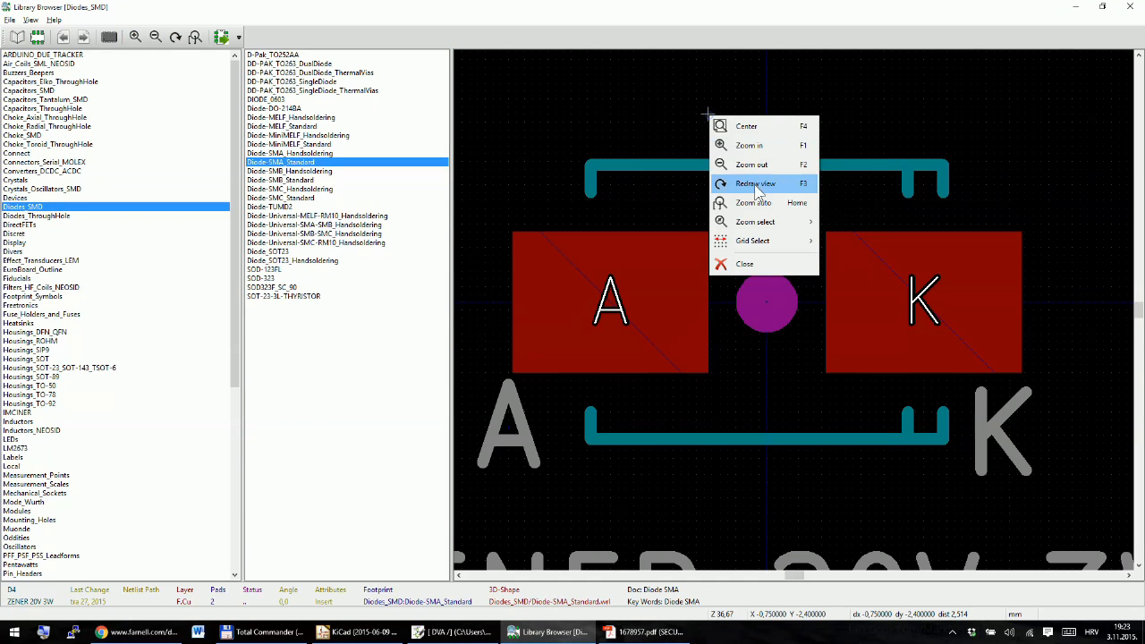
click(775, 240)
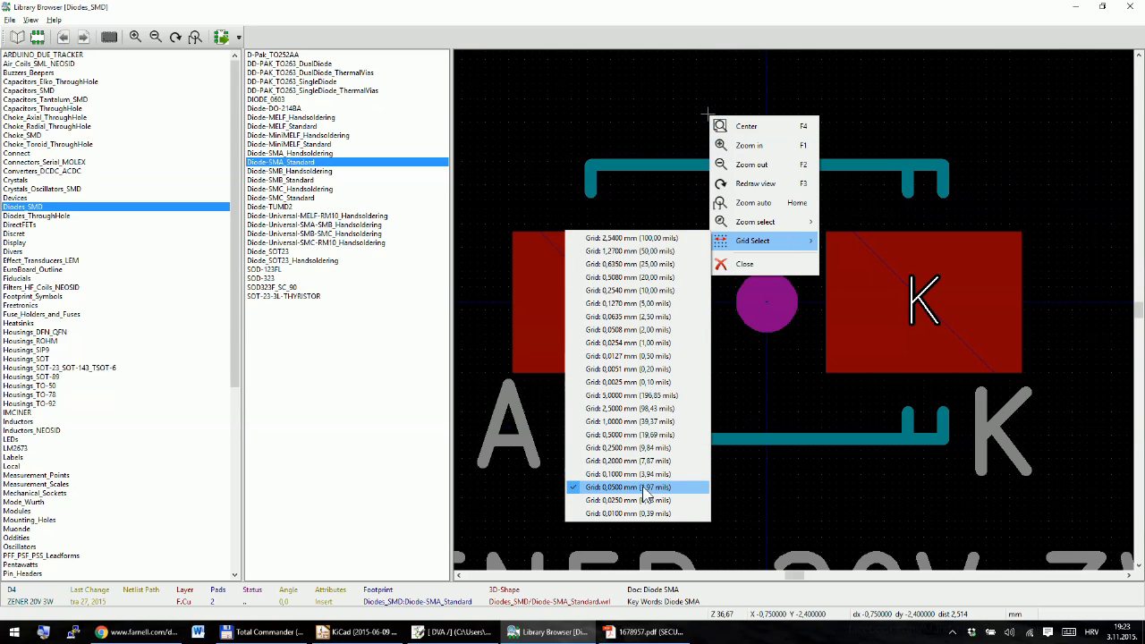
click(785, 121)
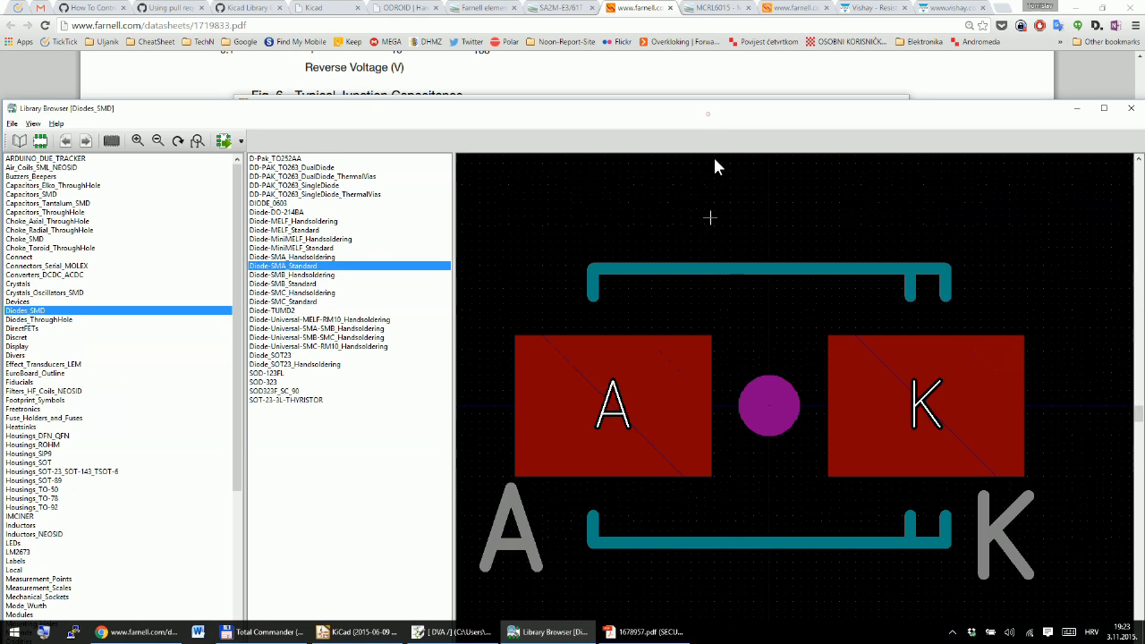
double_click(745, 119)
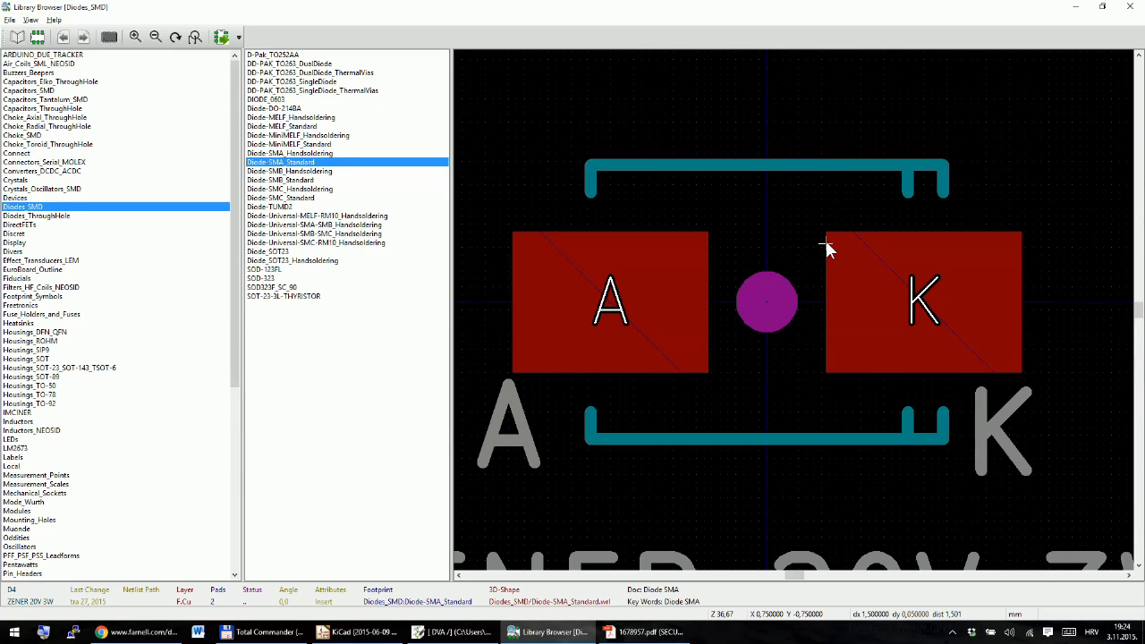
Step: Recheck the datasheet's mounting pad dimensions against the width and spacing of the Diode-SMA_Standard footprint's pads
click(139, 631)
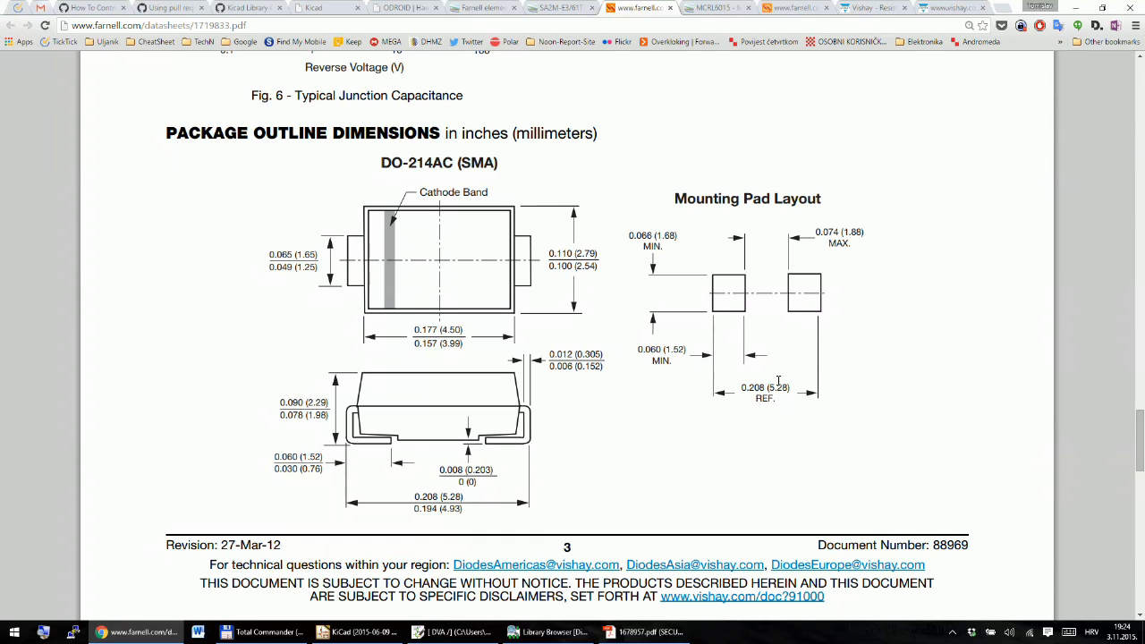
click(550, 631)
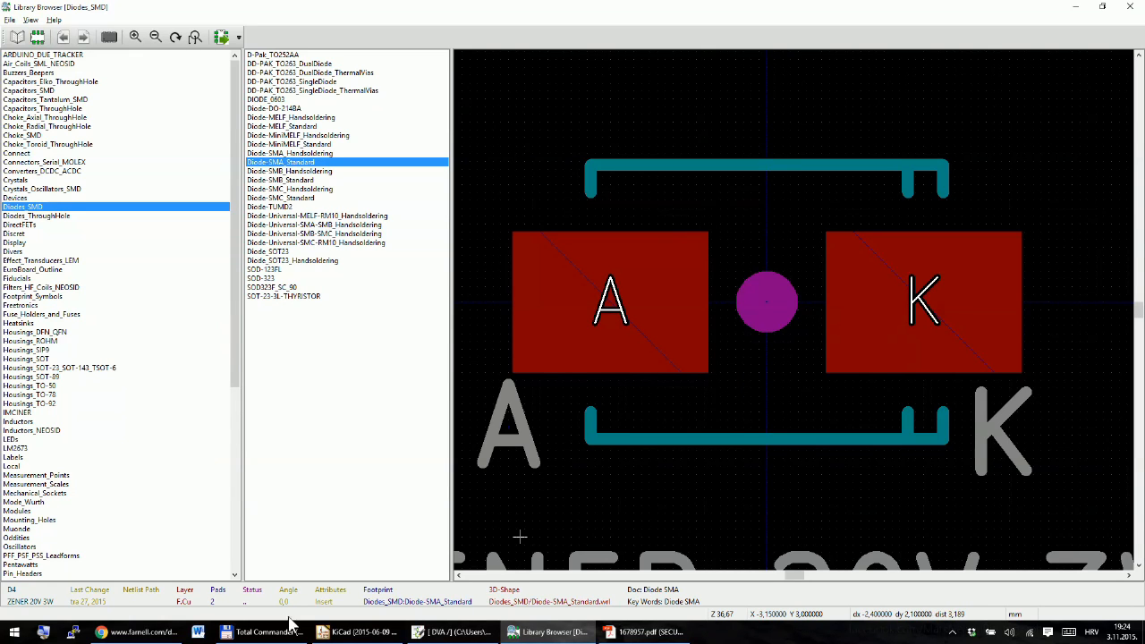
click(139, 632)
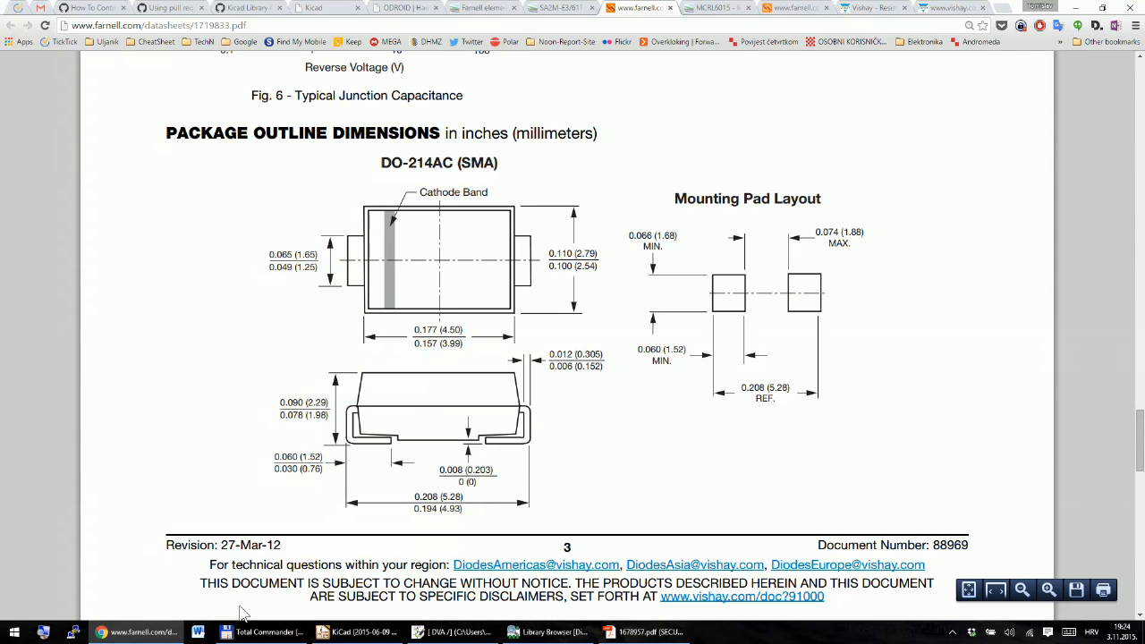
click(549, 631)
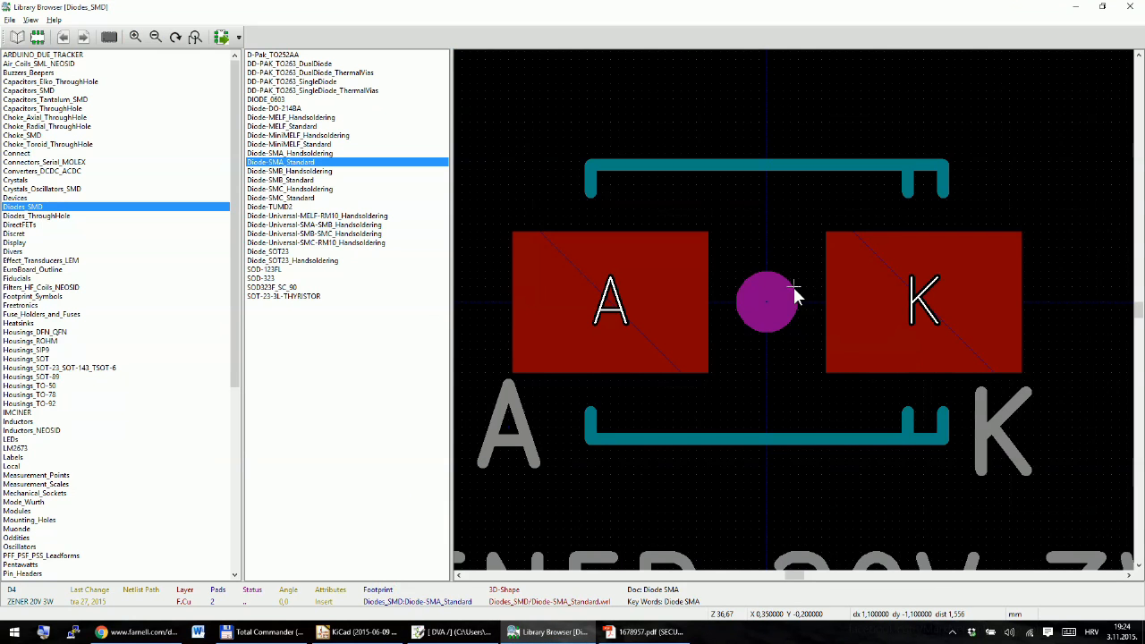
scroll(794, 287, down, 1)
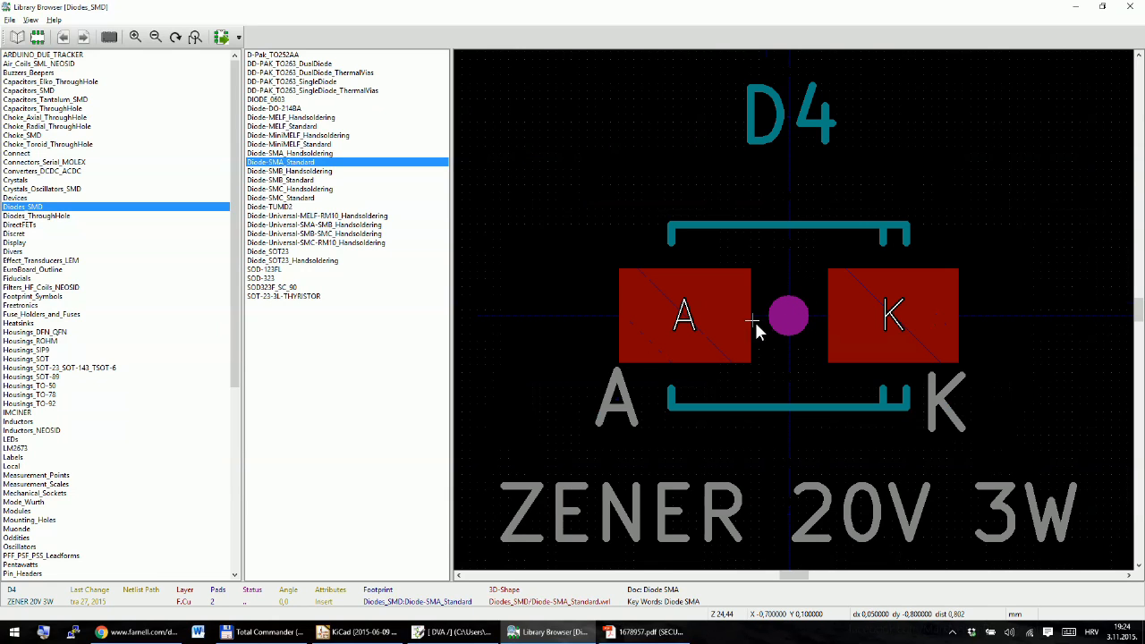
scroll(794, 318, up, 1)
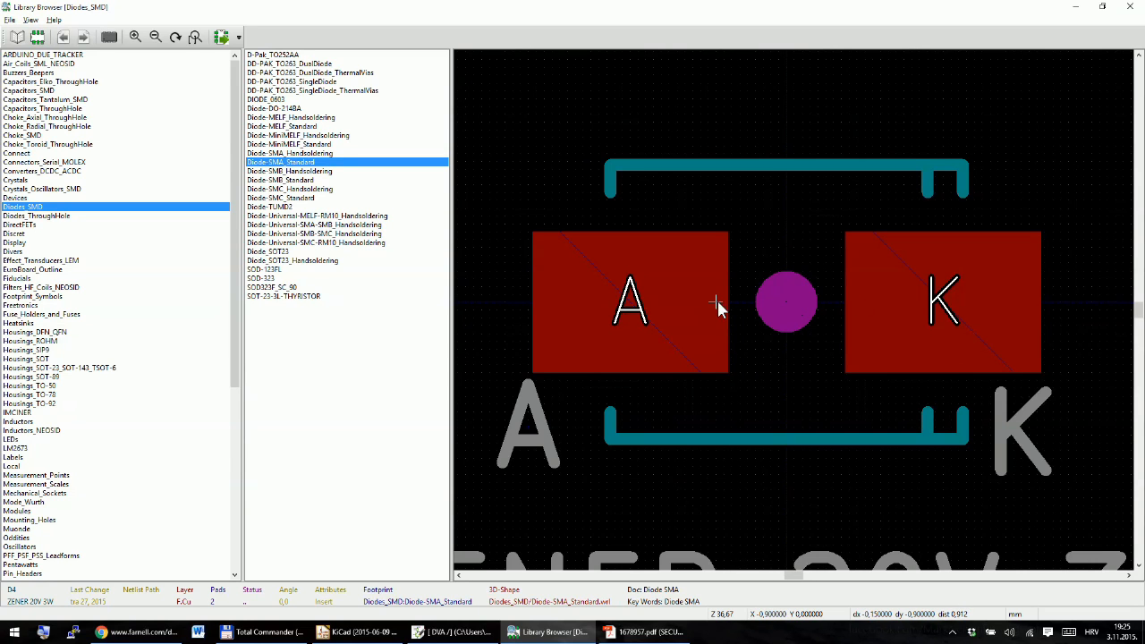
Step: Cancel the footprint assignment for D1 and set Diodes_SMD as the active library in the Footprint Editor
click(1129, 6)
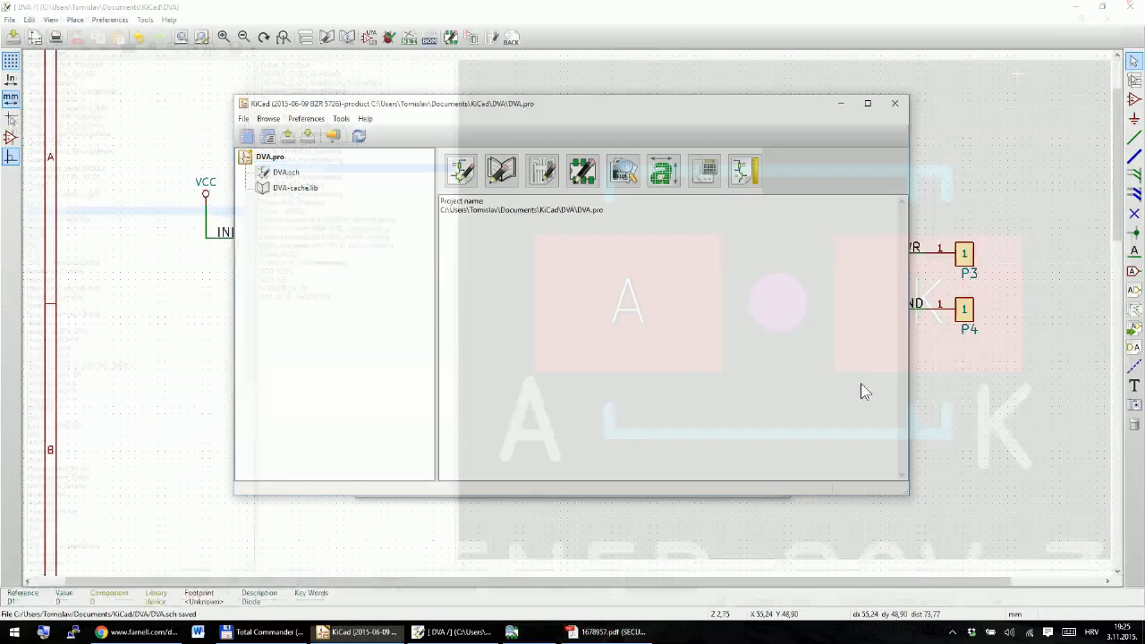
click(639, 11)
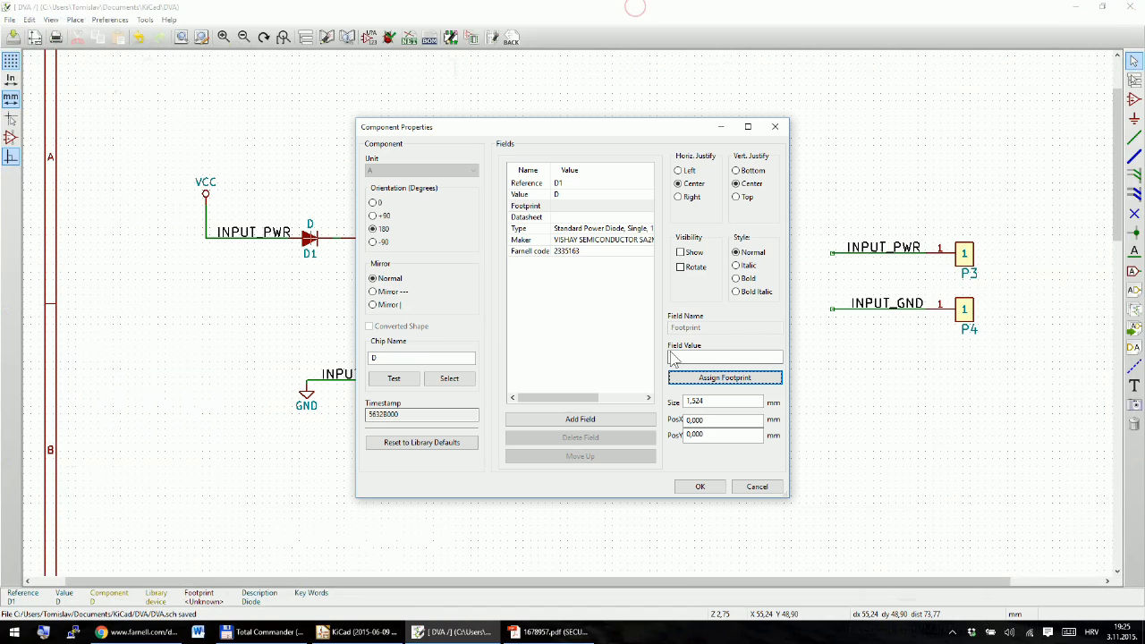
click(756, 487)
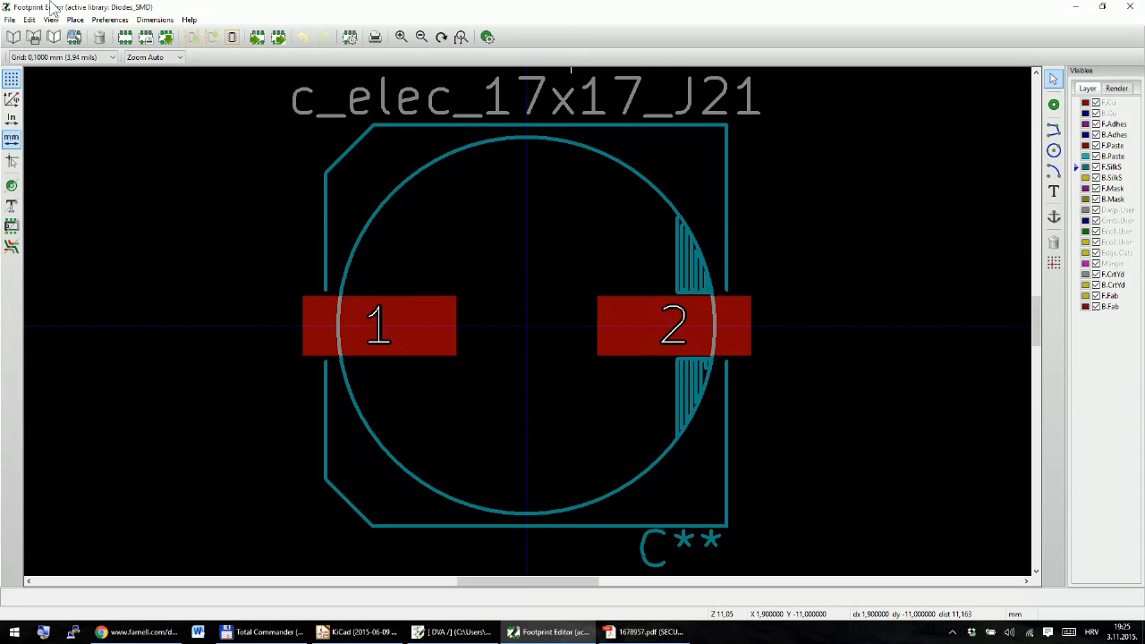
click(13, 37)
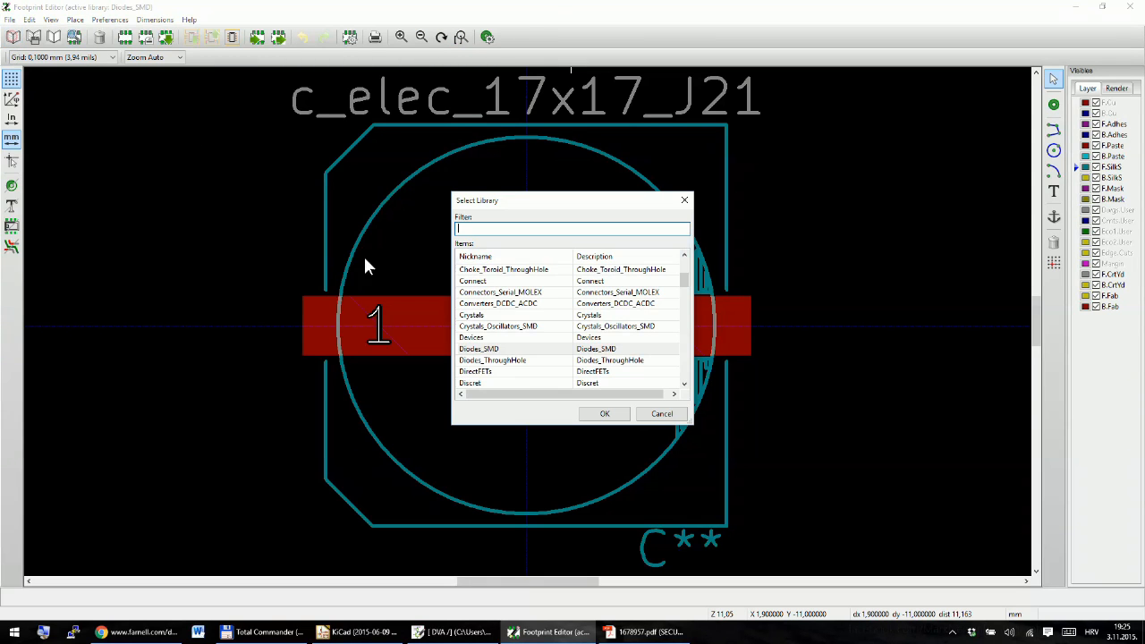
click(483, 350)
click(606, 413)
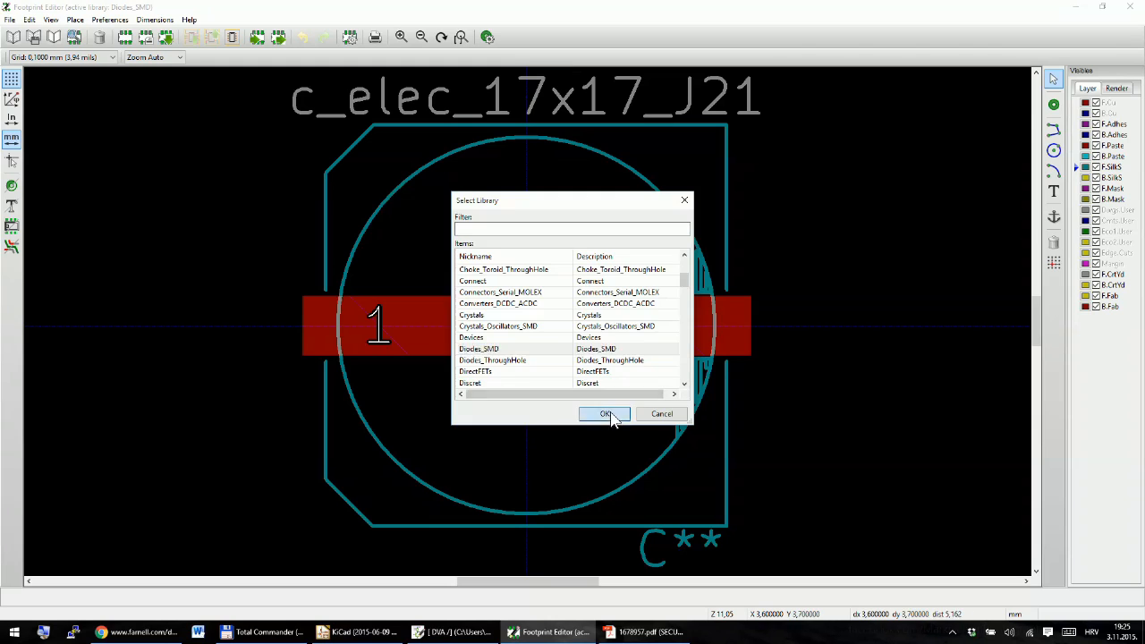
Step: Create a new footprint named DO-214AC(SMA), copying the package name from the diode's datasheet and removing the space
click(125, 37)
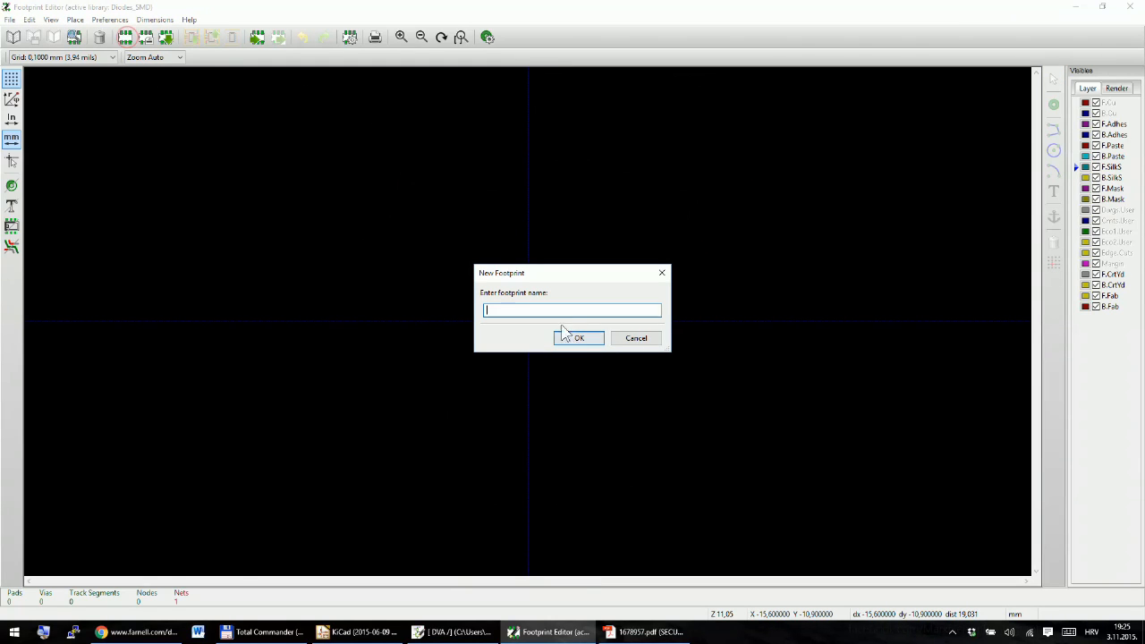
click(616, 633)
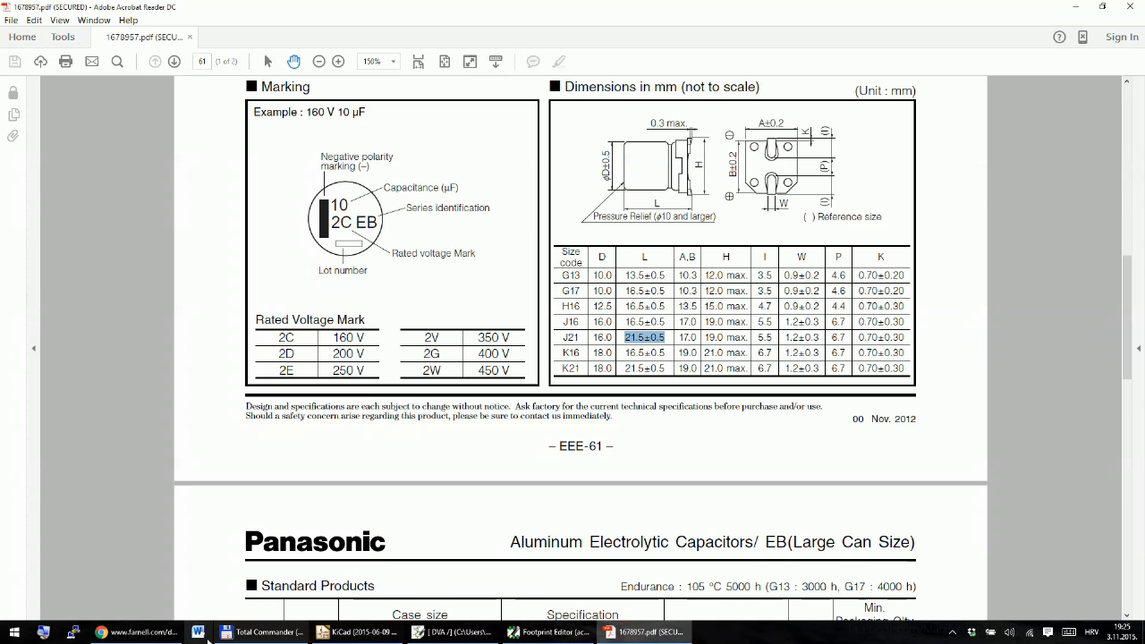
click(157, 633)
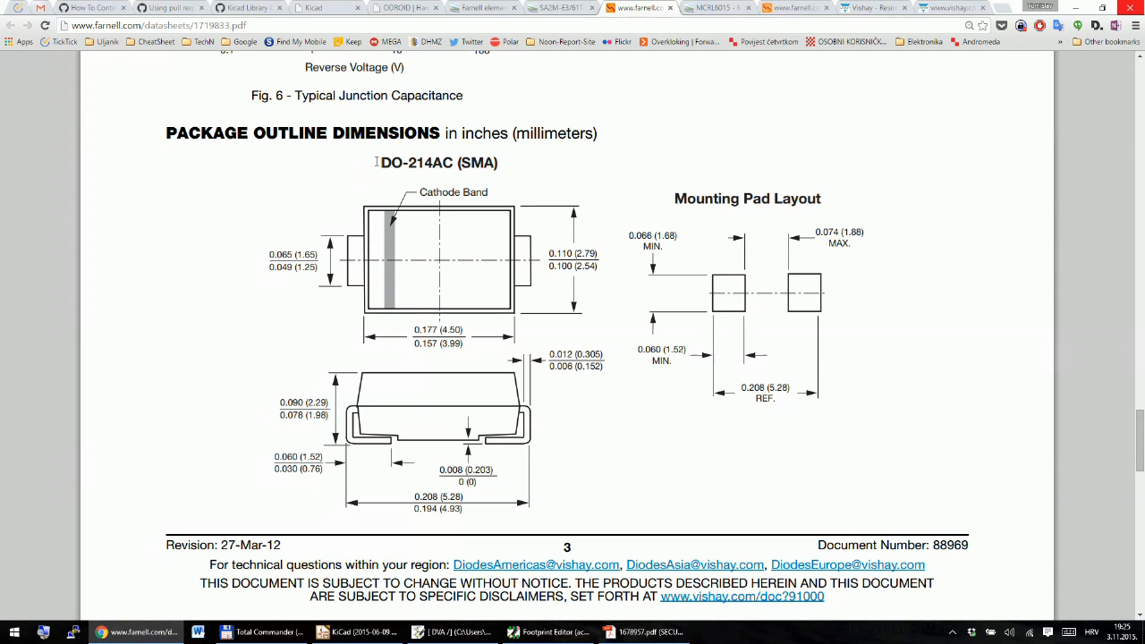
drag(380, 162, 497, 163)
right_click(482, 162)
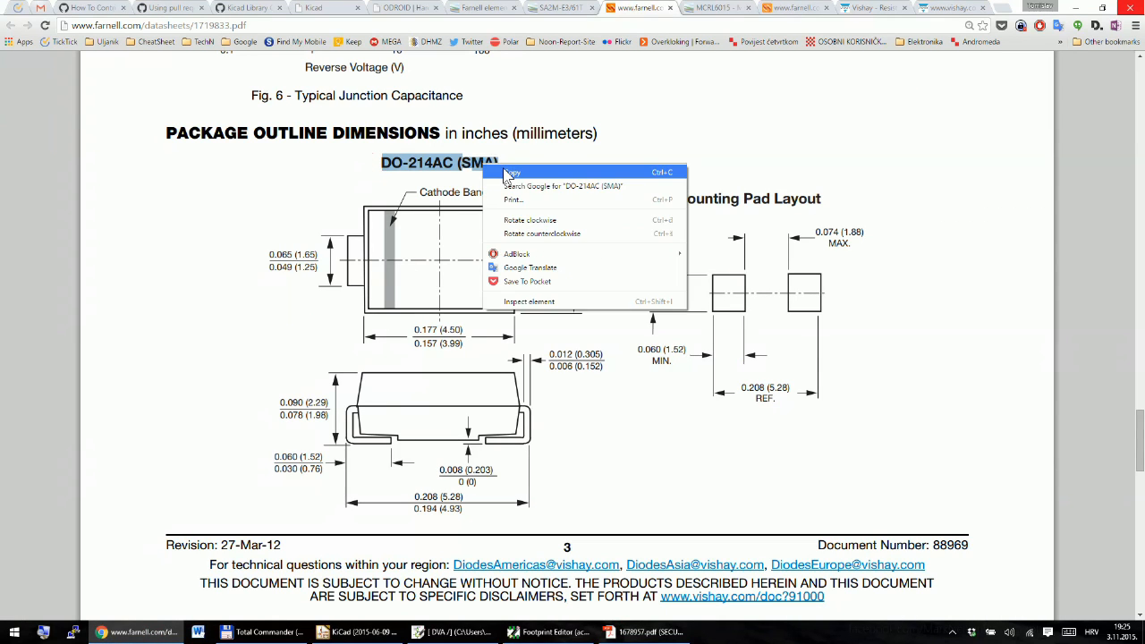
click(504, 169)
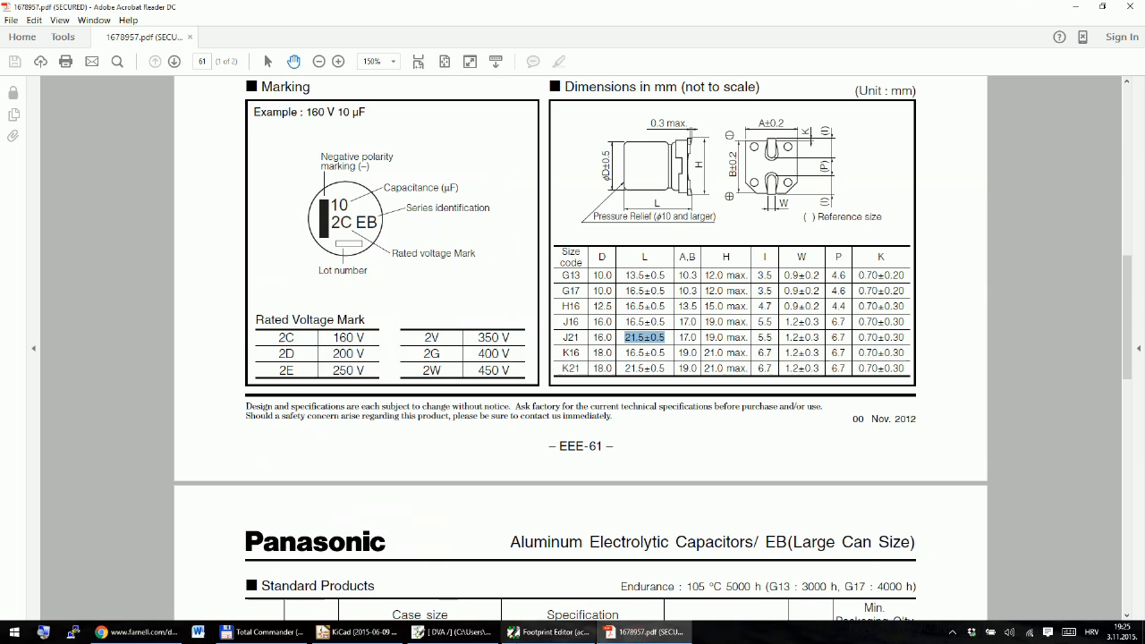
click(547, 631)
key(ctrl+v)
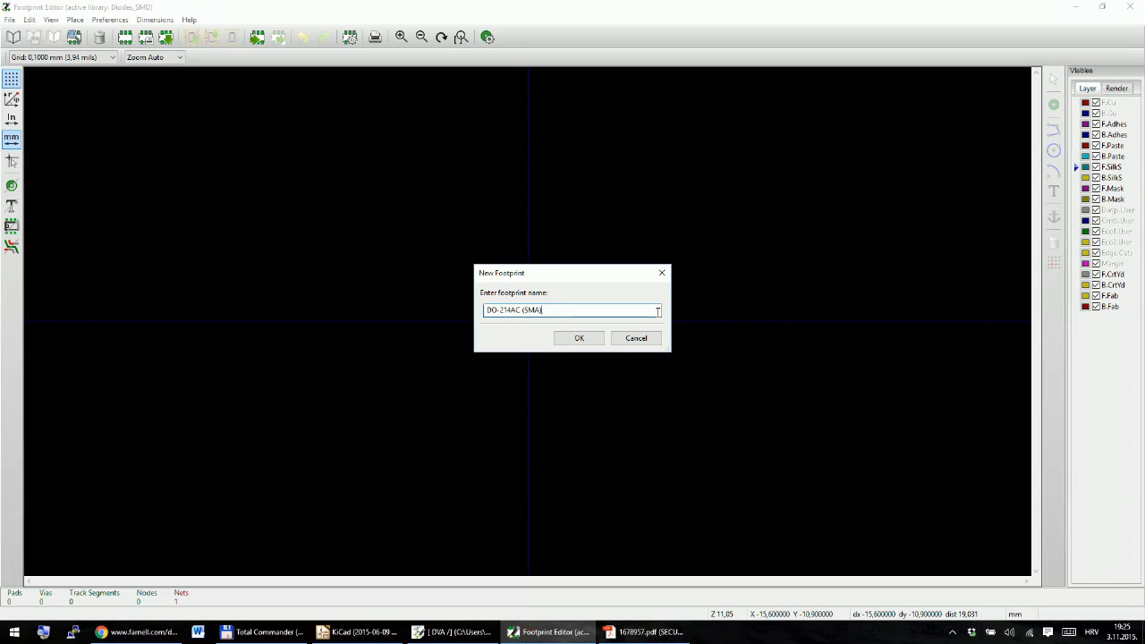
key(BackSpace)
click(583, 339)
Step: Move the DO-214AC(SMA) value text above the origin and the reference text about 6.3 mm below it
scroll(529, 326, down, 4)
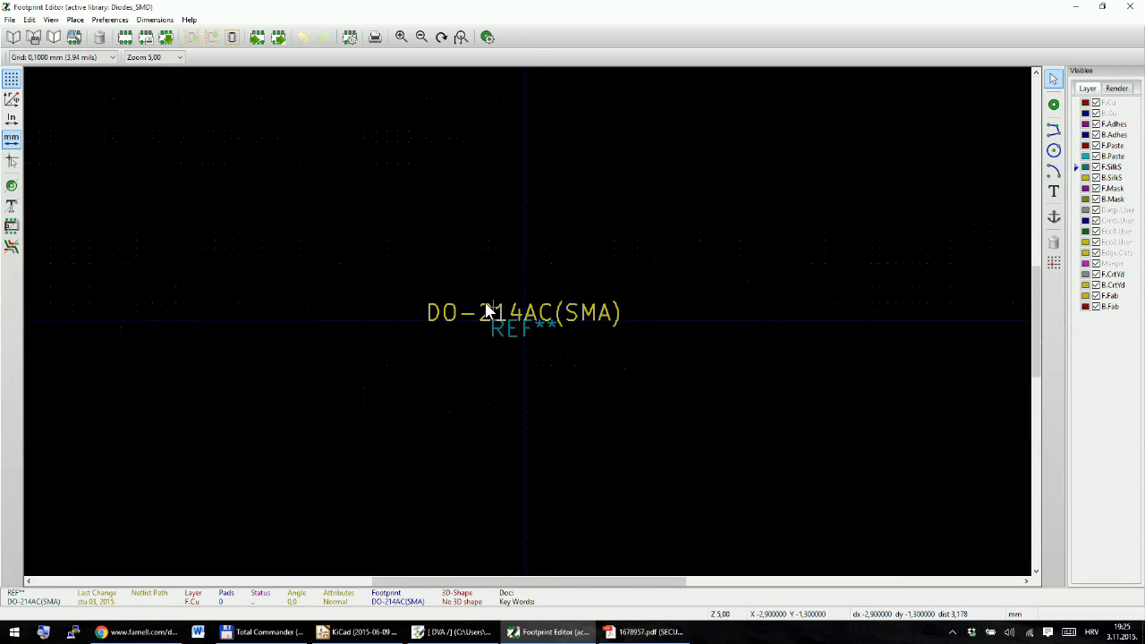
scroll(500, 313, up, 2)
scroll(521, 312, down, 3)
scroll(525, 322, up, 3)
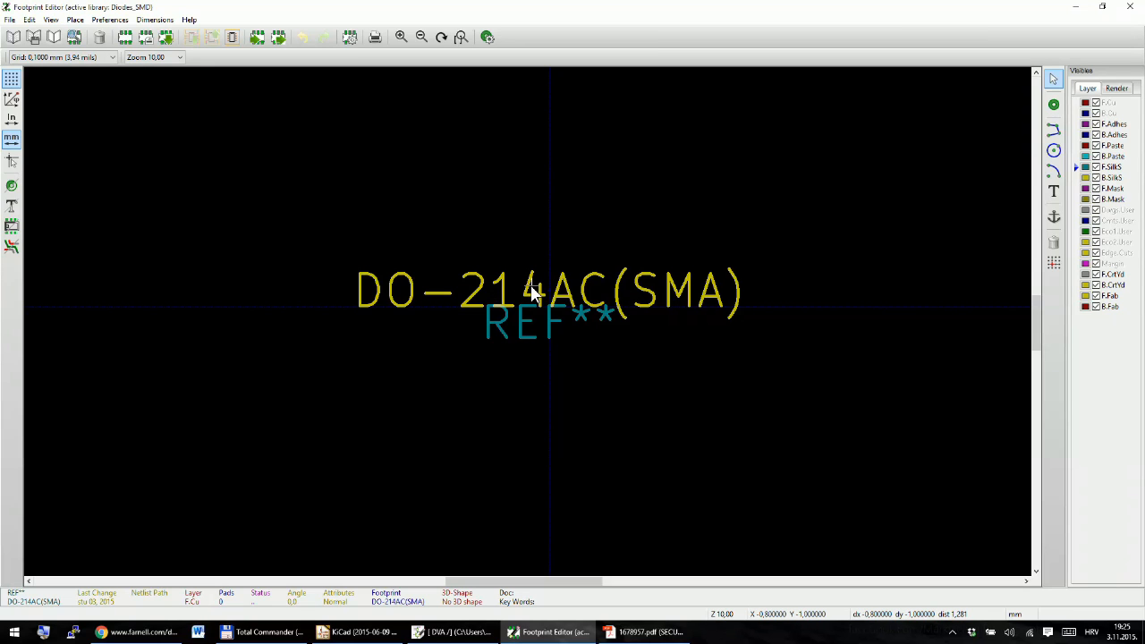
drag(526, 300, 551, 117)
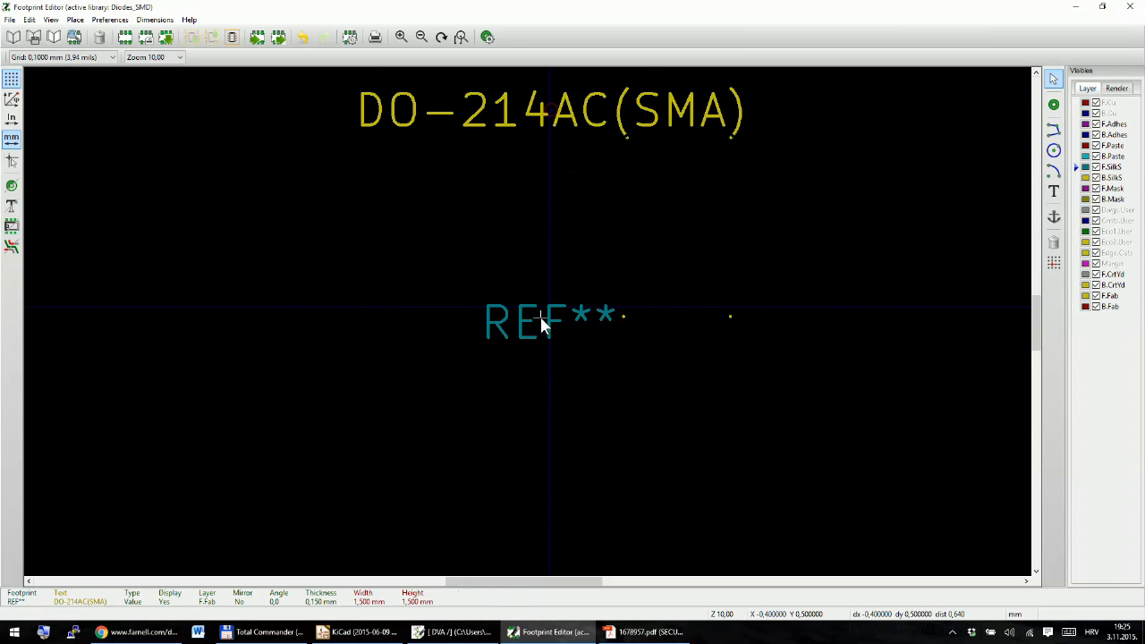
drag(529, 318, 548, 443)
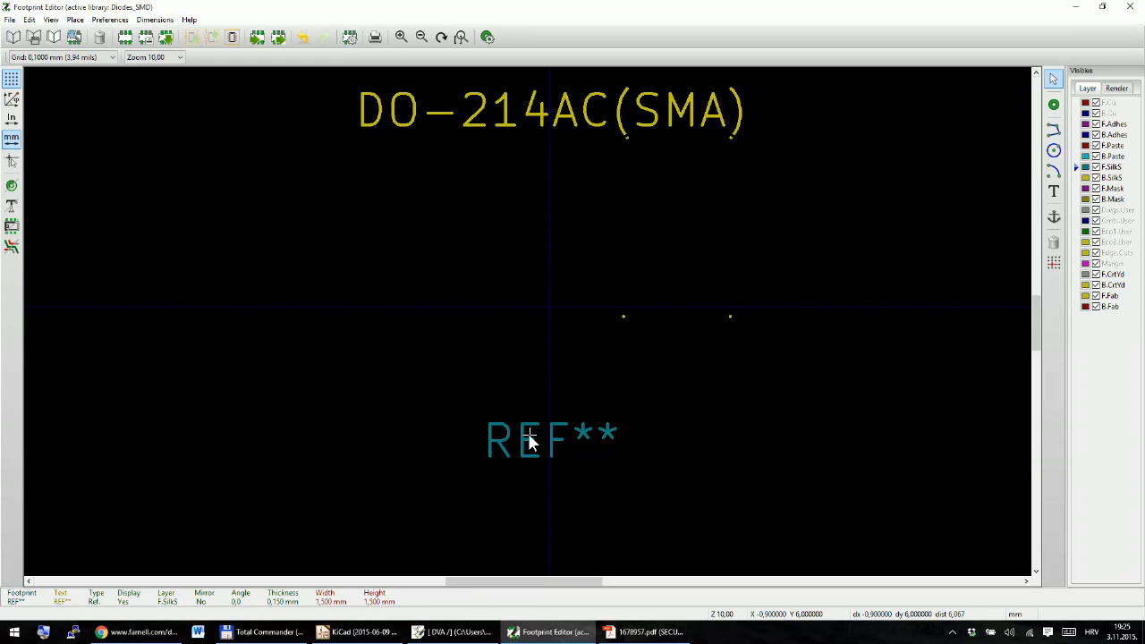
Step: Change the footprint's reference text to D**
double_click(529, 438)
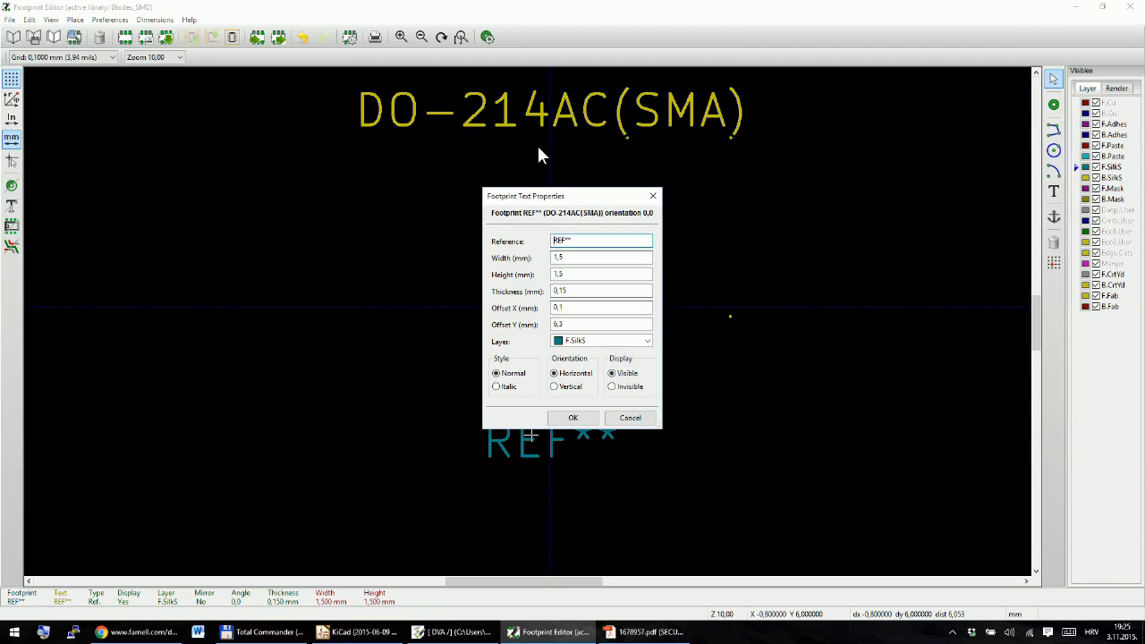
key(Delete)
text(D)
key(Return)
scroll(549, 317, up, 1)
scroll(530, 327, down, 1)
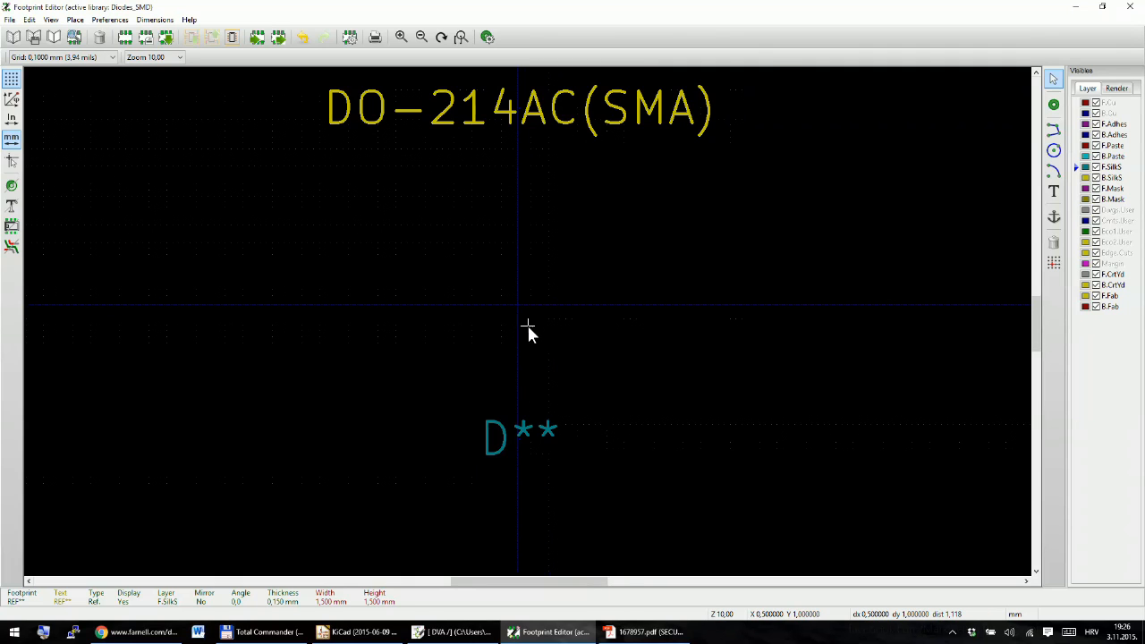
scroll(529, 327, down, 1)
scroll(523, 293, up, 1)
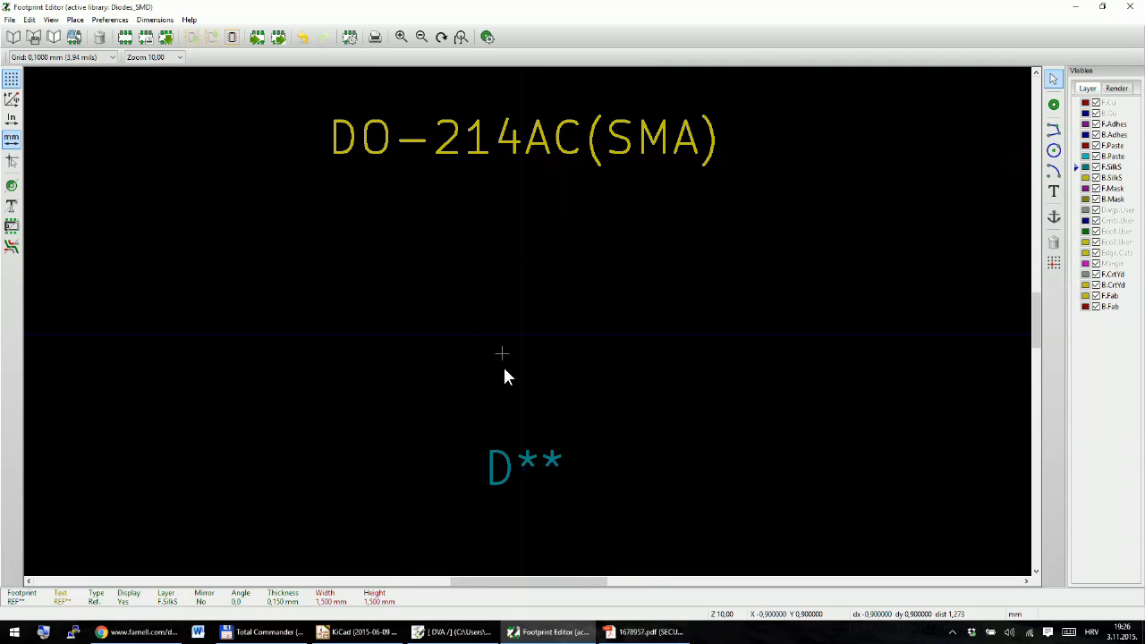
scroll(504, 317, down, 1)
scroll(503, 299, up, 1)
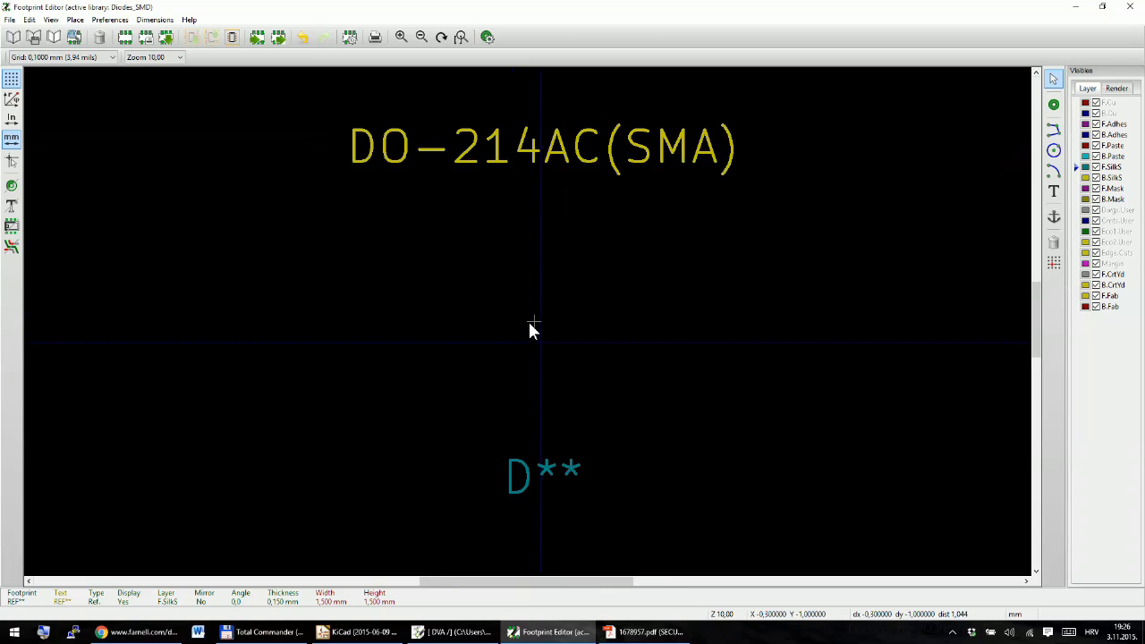
scroll(531, 326, down, 2)
scroll(533, 326, up, 1)
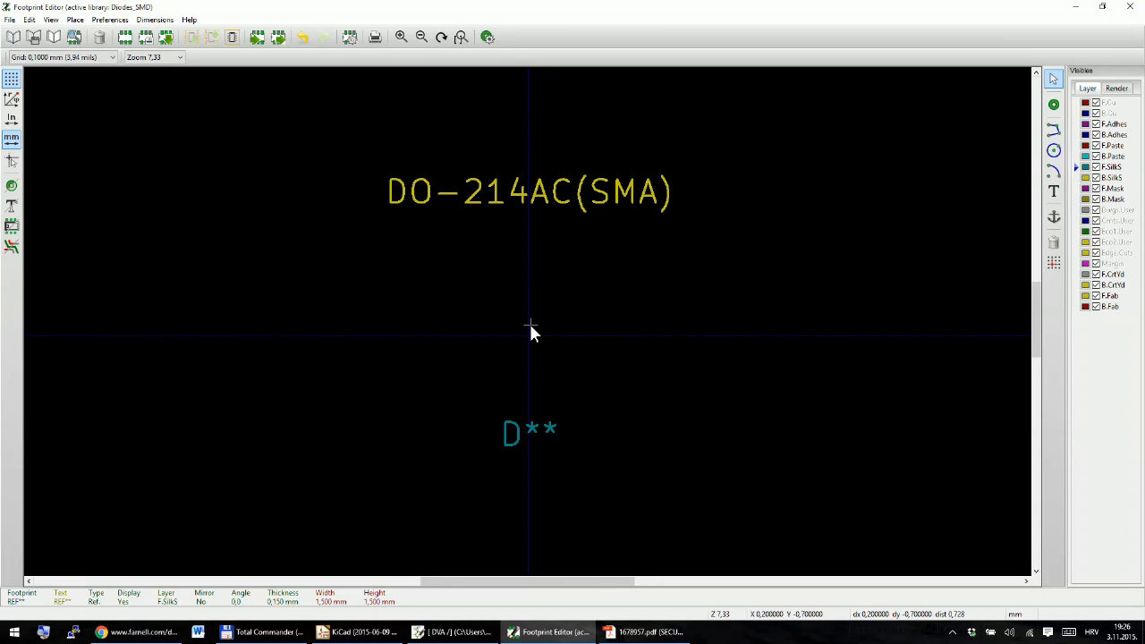
Step: Place a pad about 5,7 mm to the left of the origin, close to the horizontal axis
middle_drag(530, 324, 562, 328)
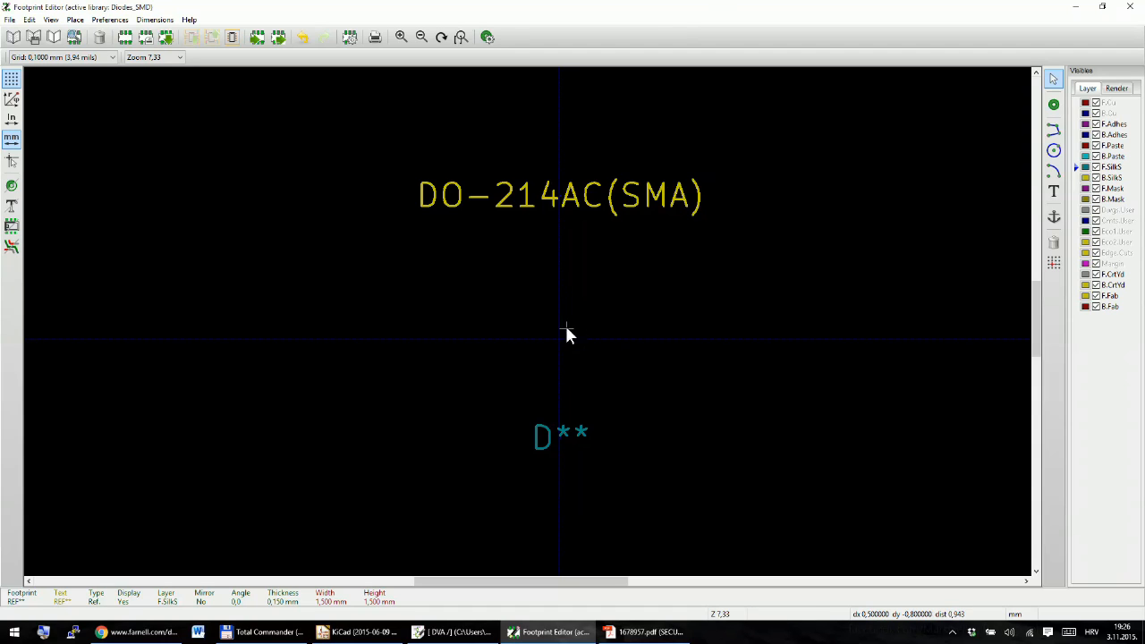
scroll(553, 332, up, 1)
scroll(526, 324, down, 2)
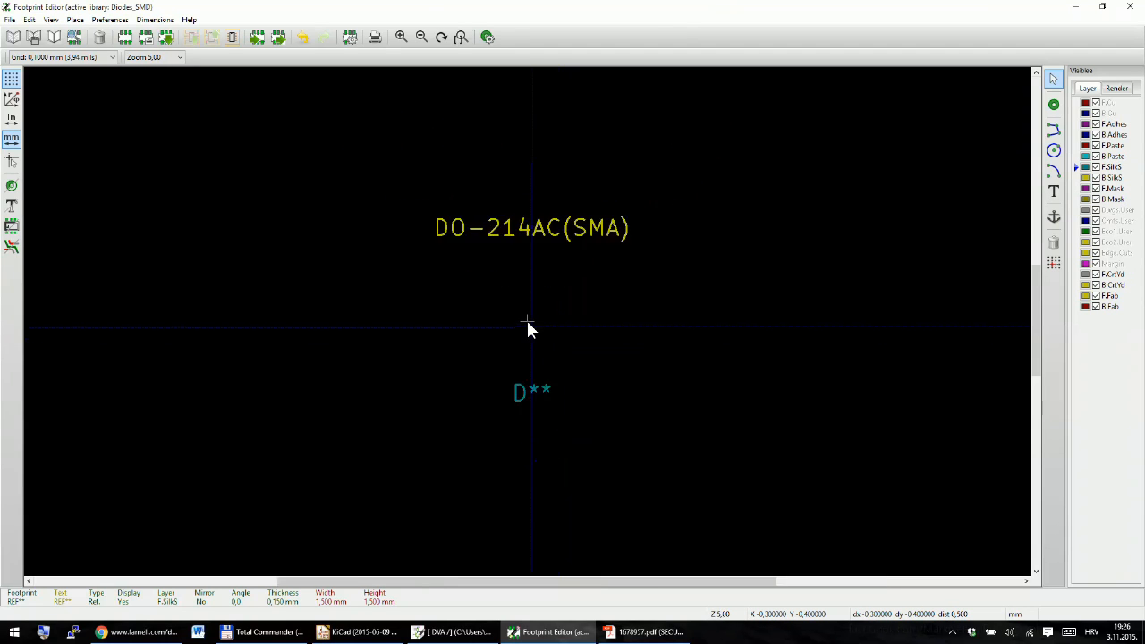
scroll(527, 326, up, 1)
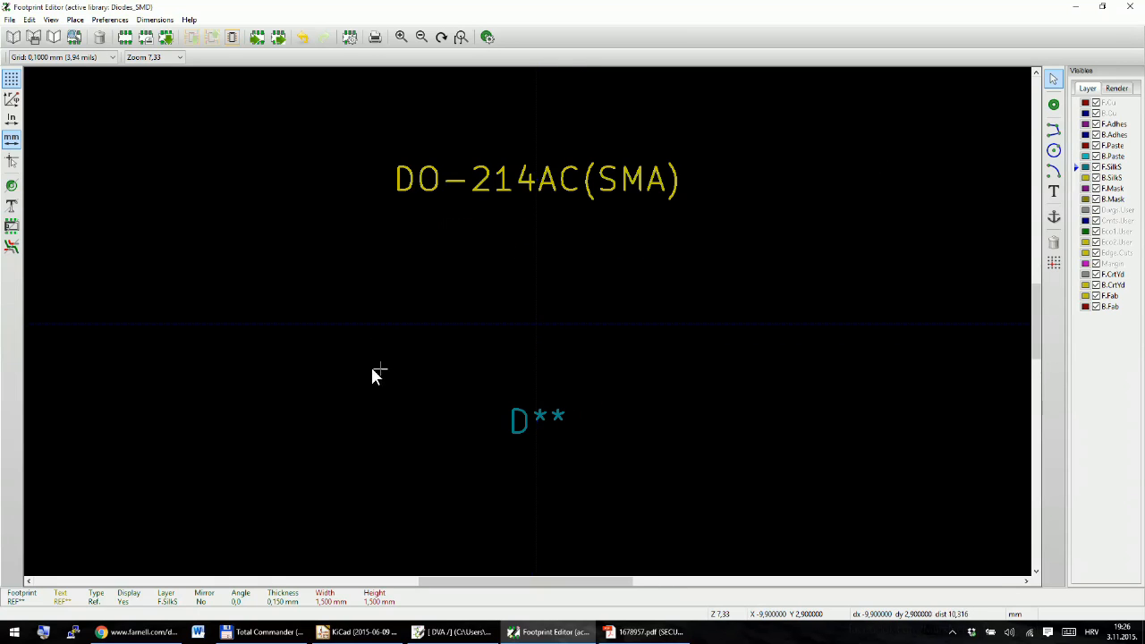
click(1055, 105)
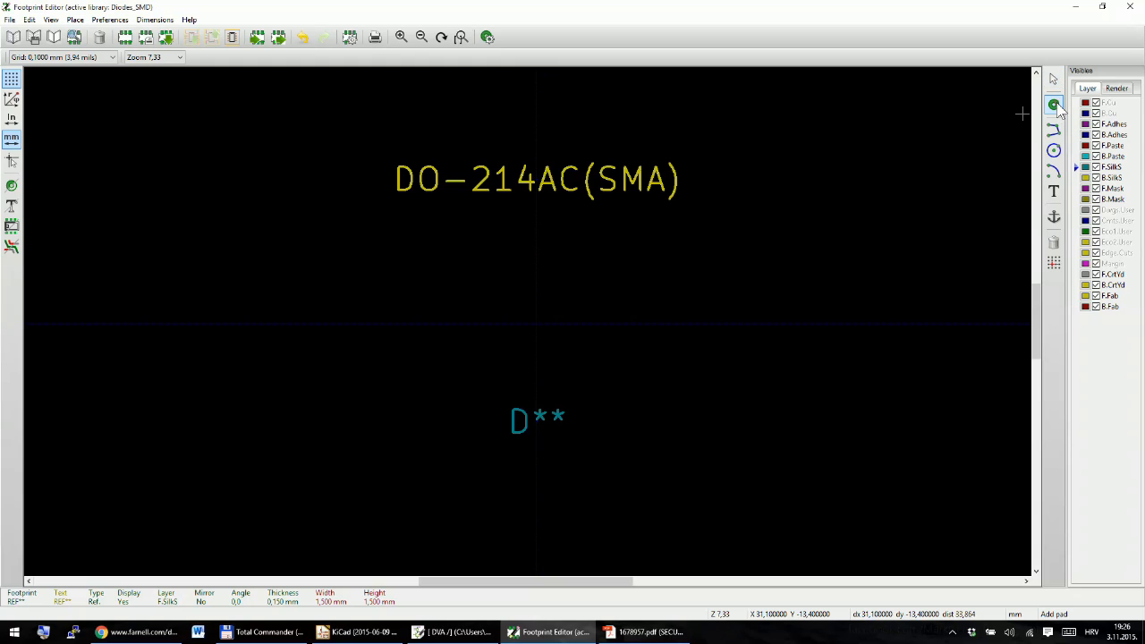
click(446, 325)
key(Escape)
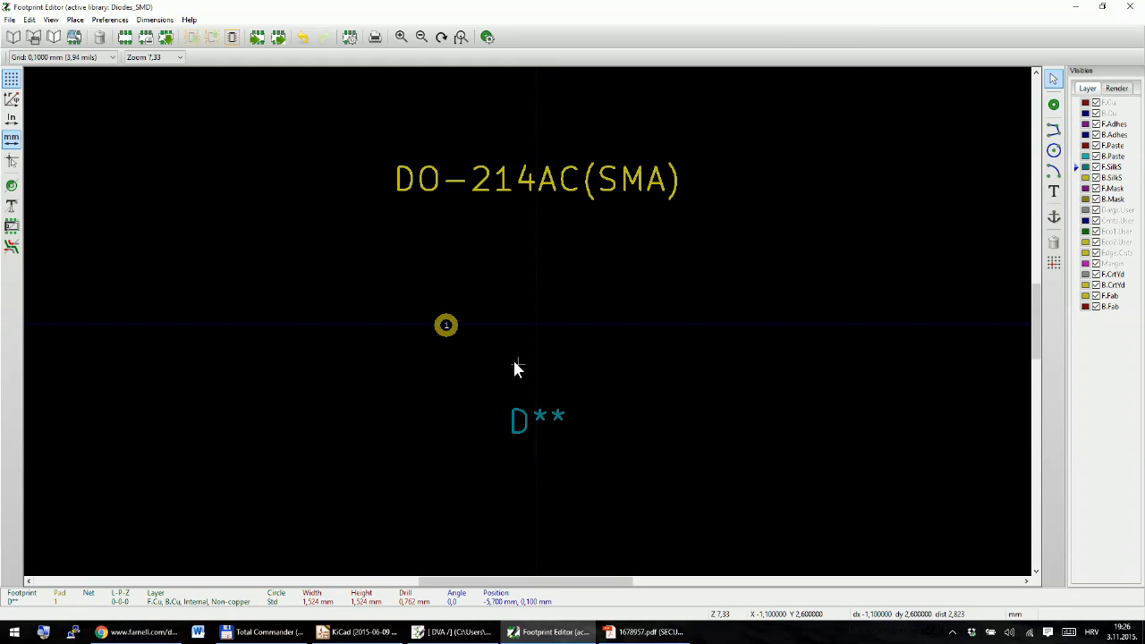
Step: Change pad 1 to the SMD type with a Rectangular shape
scroll(527, 328, up, 1)
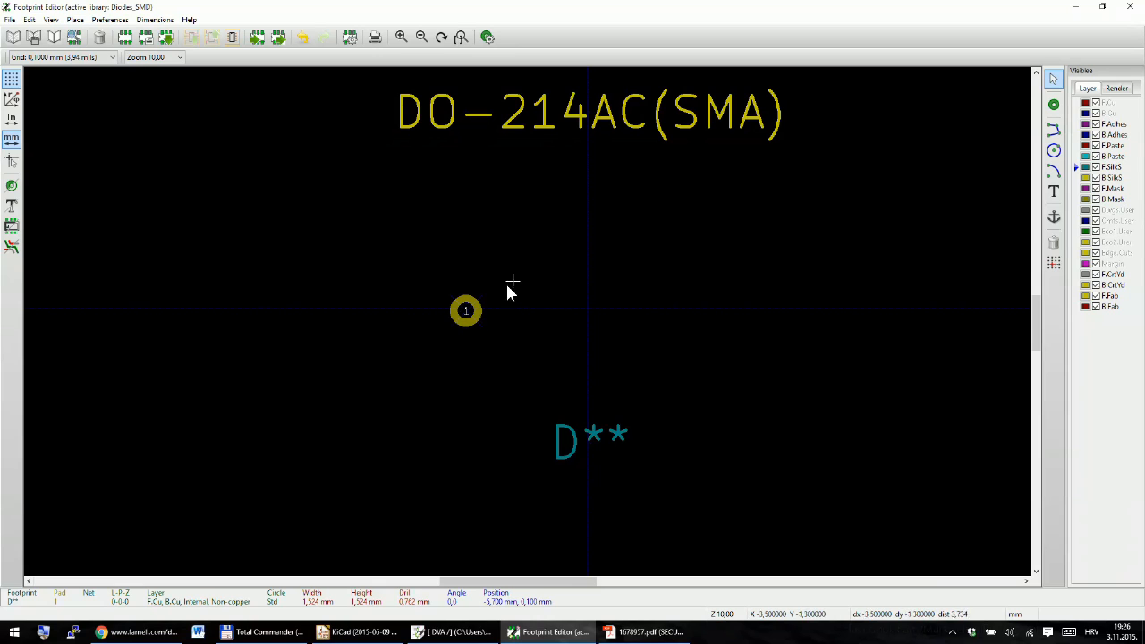
double_click(467, 313)
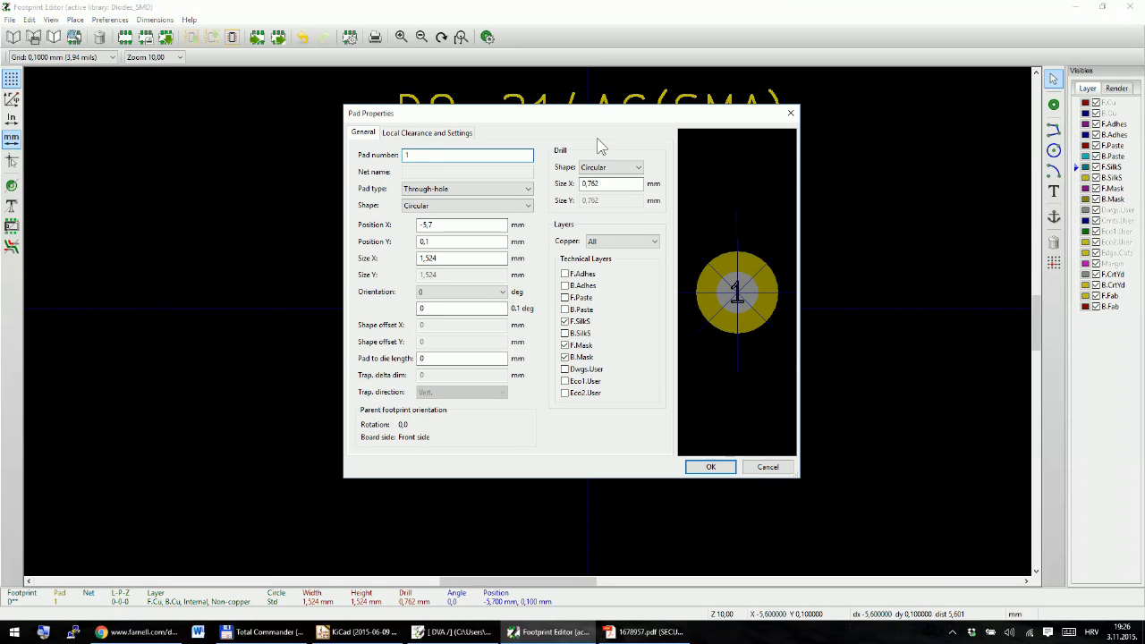
drag(593, 116, 636, 133)
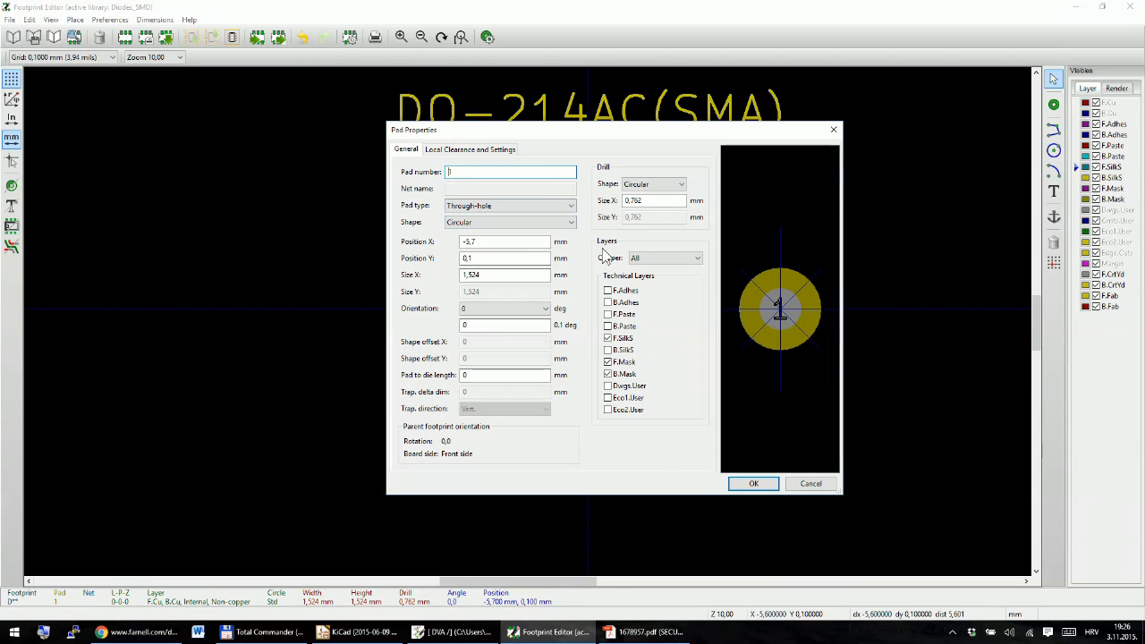
click(563, 206)
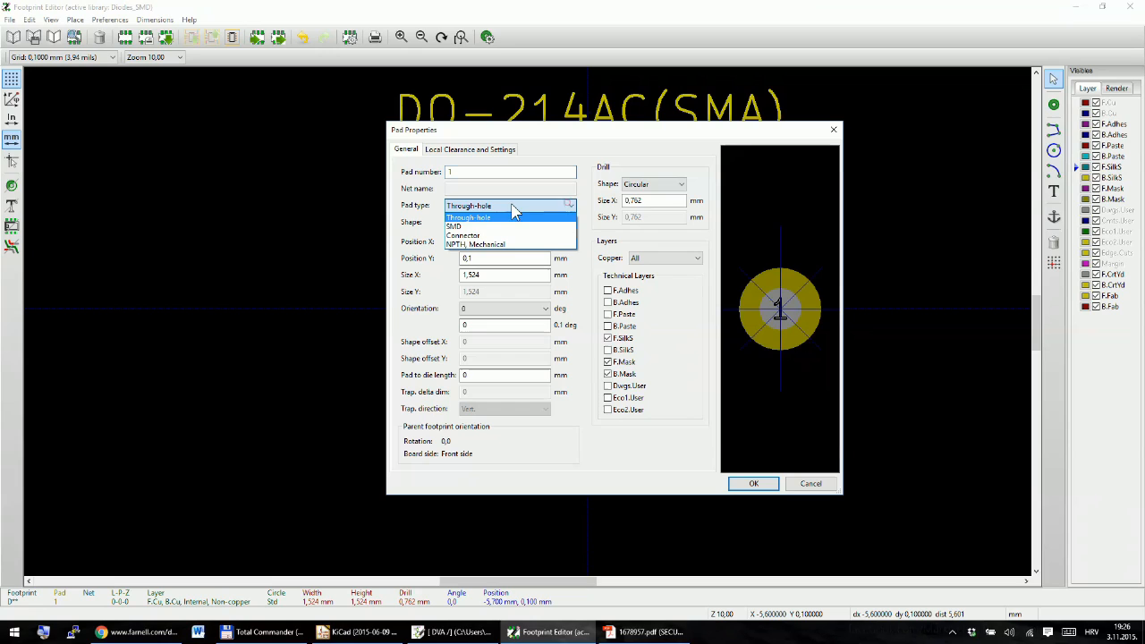
click(469, 227)
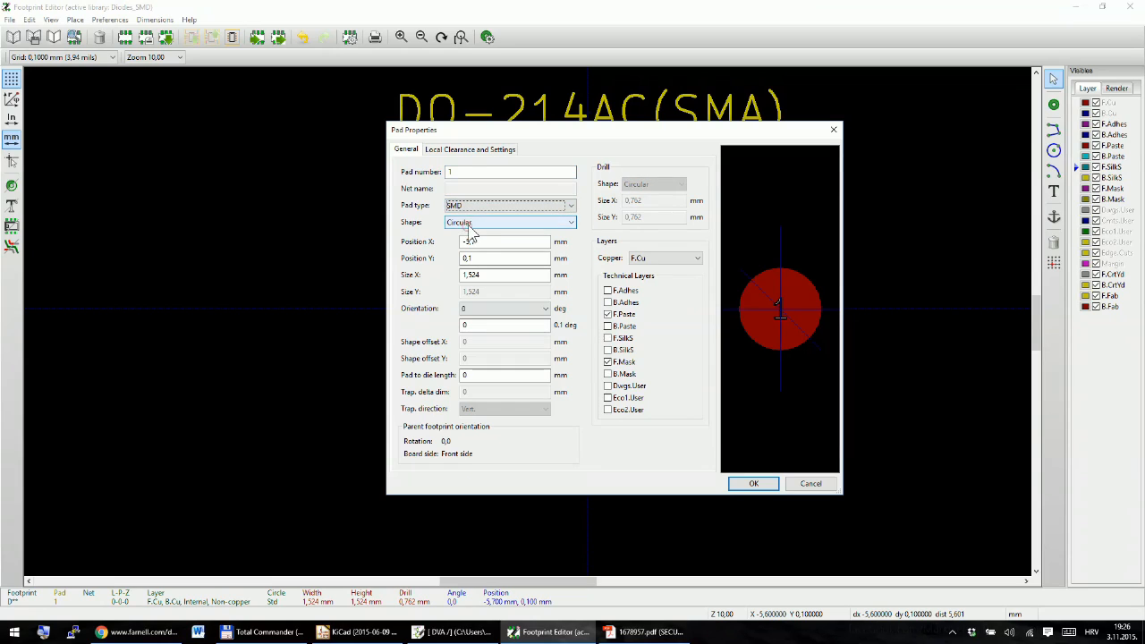
click(570, 223)
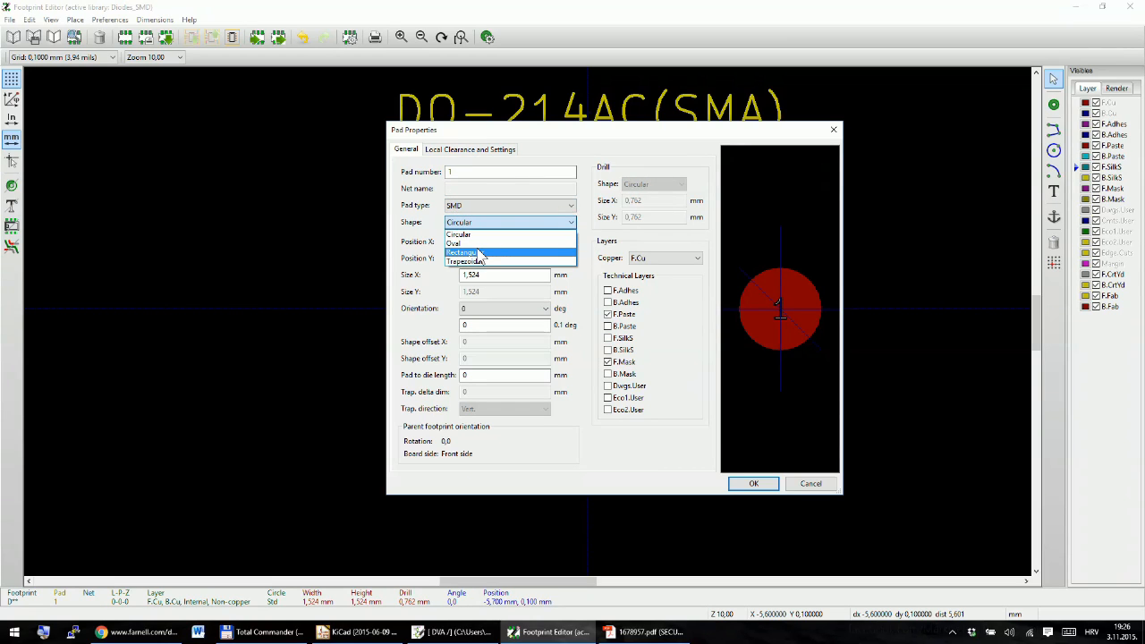
click(480, 253)
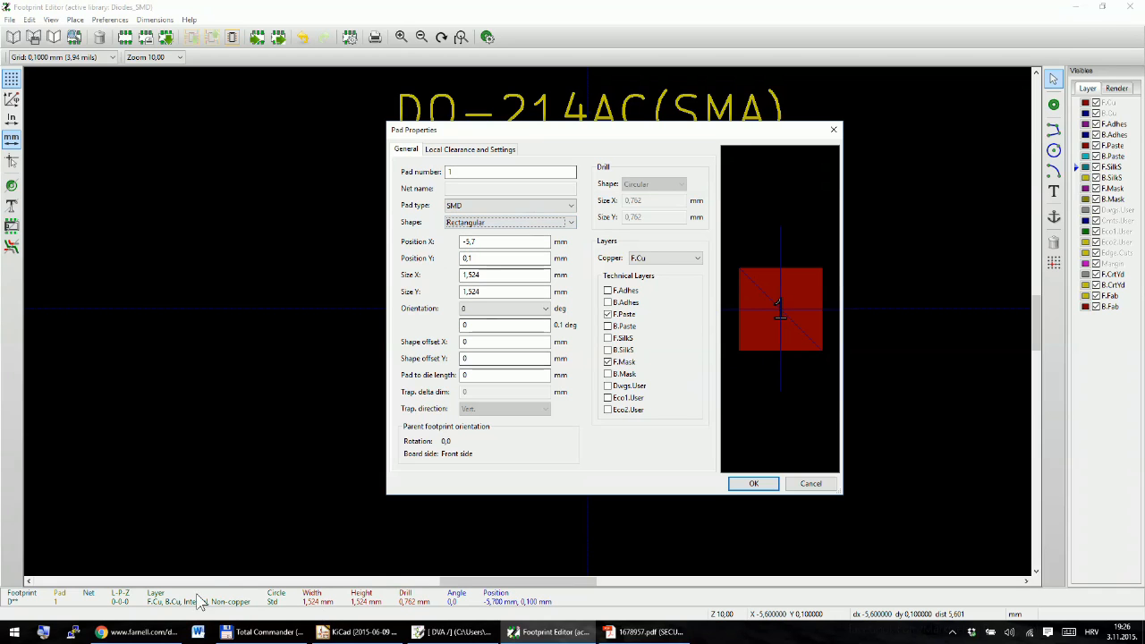
Step: Check the pad dimensions in the diode's datasheet and set pad 1's size to 1,7 mm in both X and Y
click(138, 632)
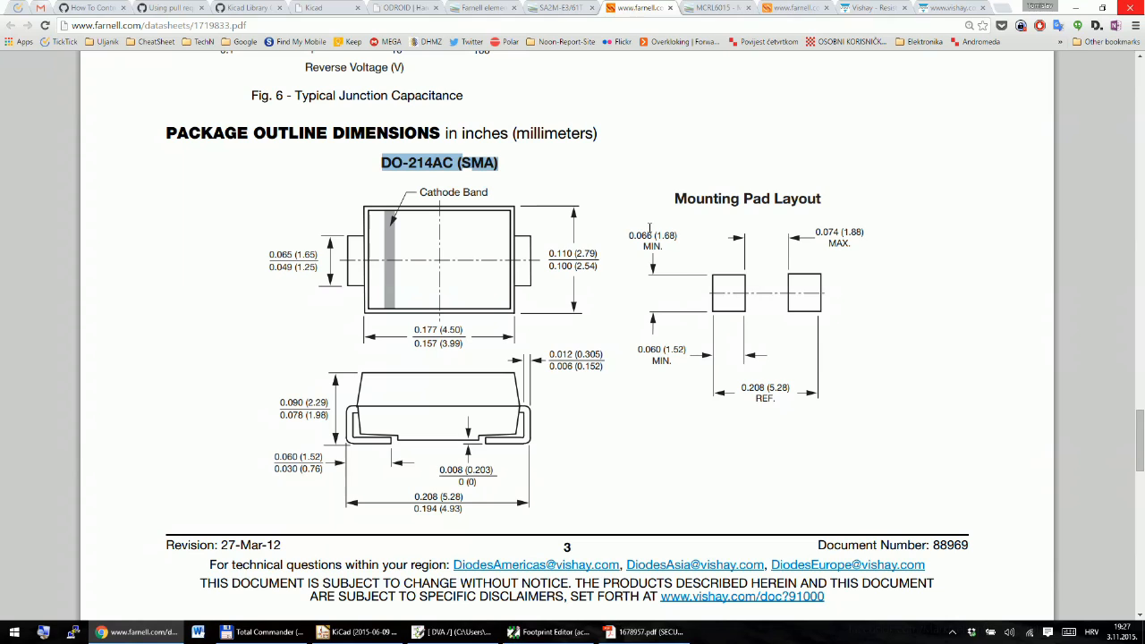
key(alt+Tab)
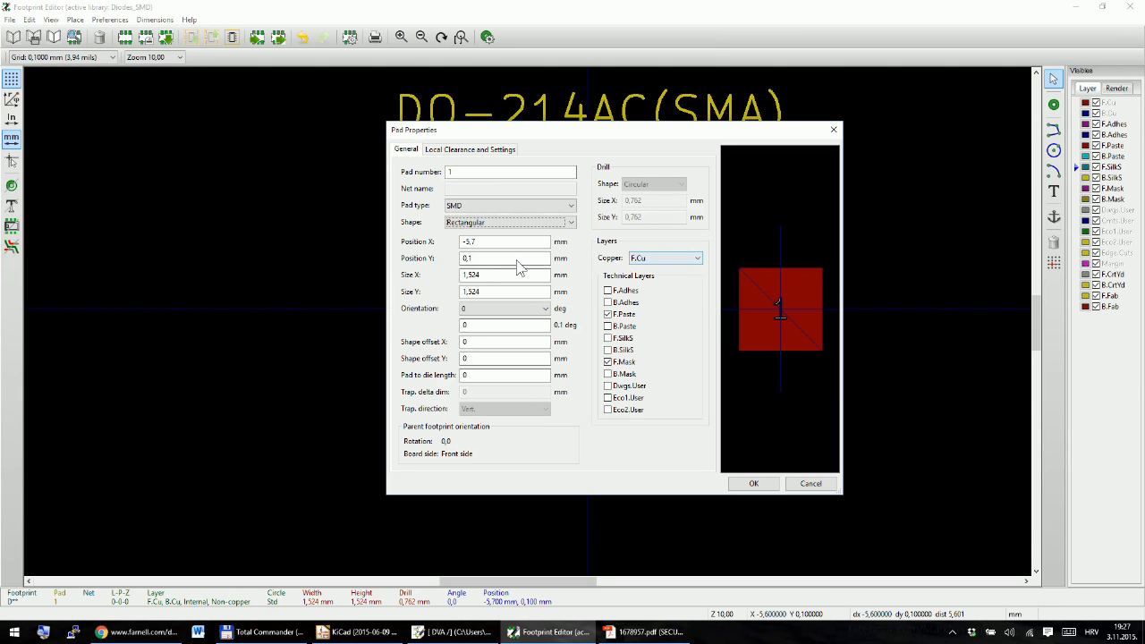
double_click(473, 274)
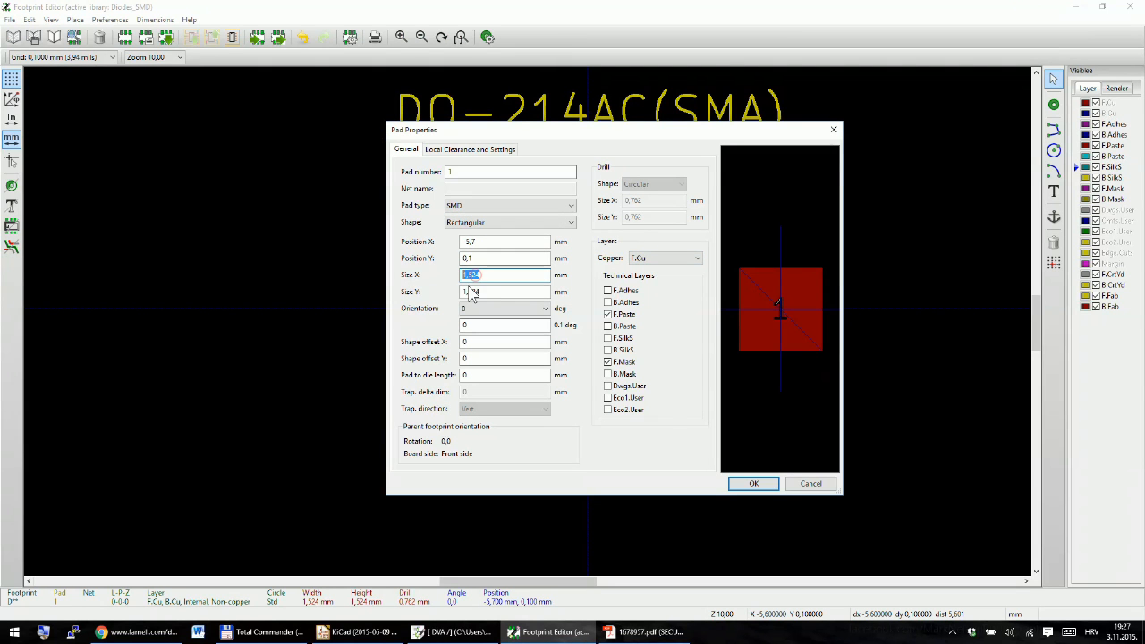
text(1)
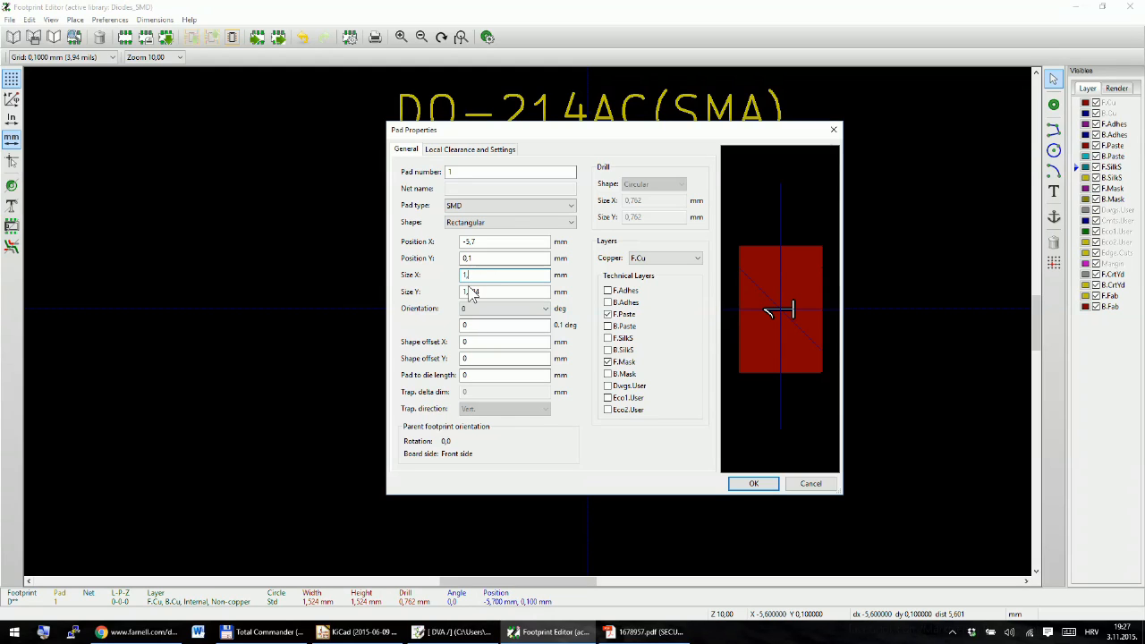
text(,7)
key(Tab)
text(1,7)
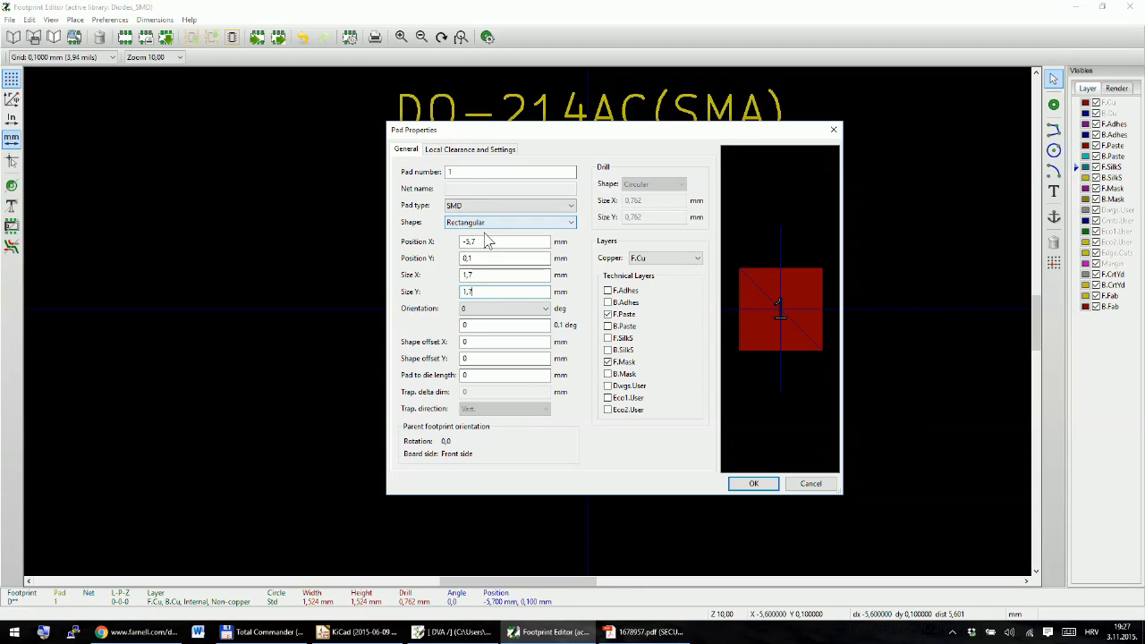
Step: Compare pad 1's position relative to the origin with the mounting pad layout in the datasheet
drag(475, 243, 442, 244)
key(alt+Tab)
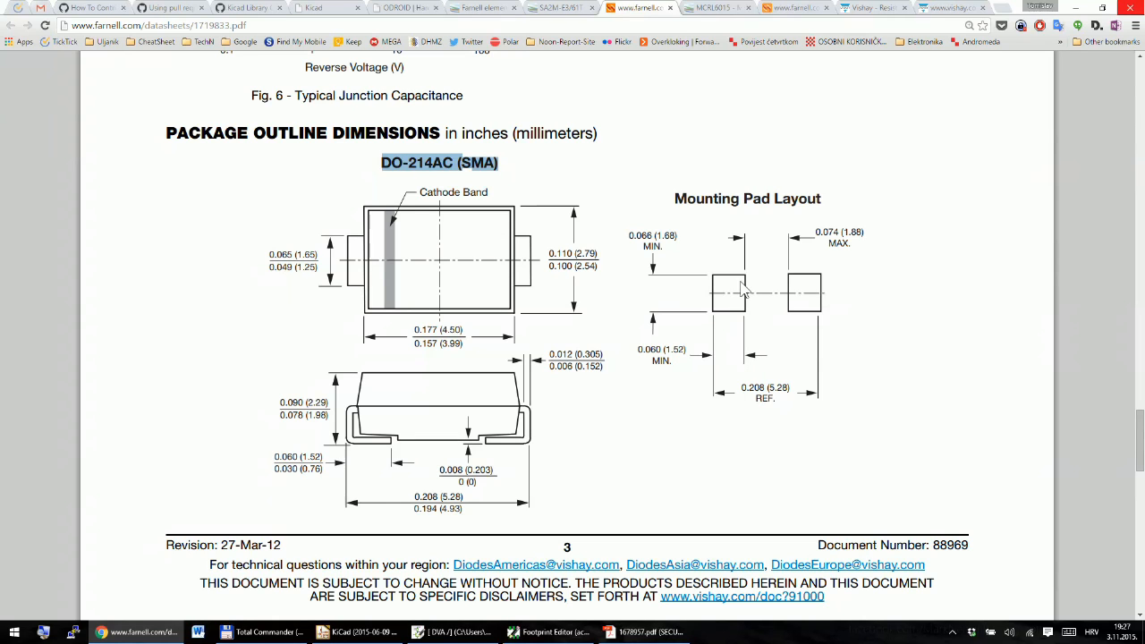
key(alt+Tab)
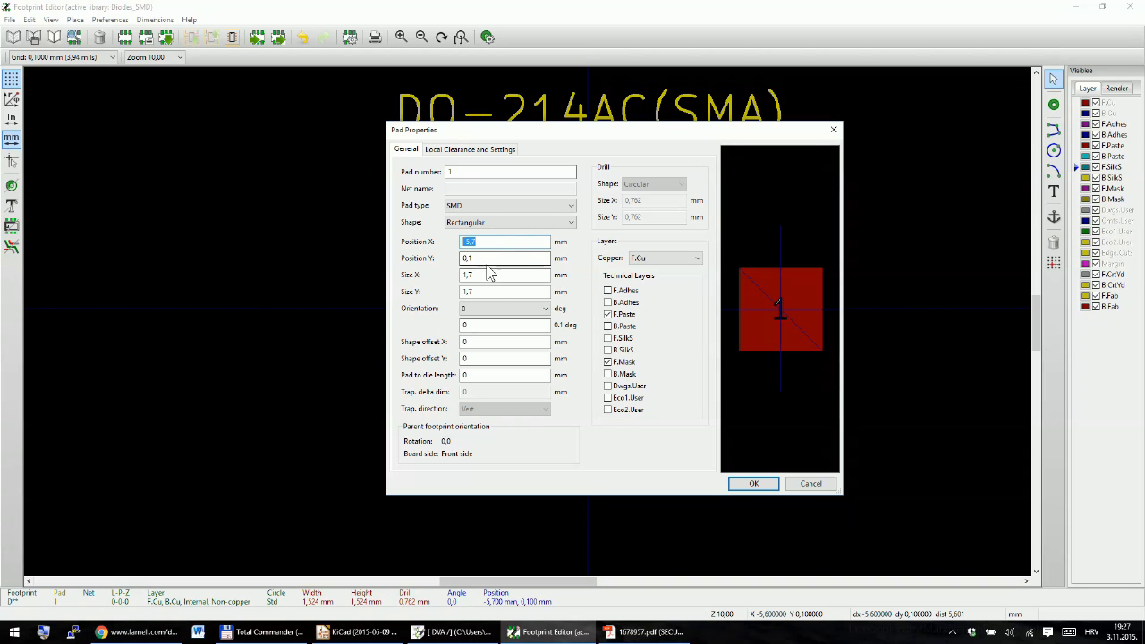
drag(625, 134, 110, 132)
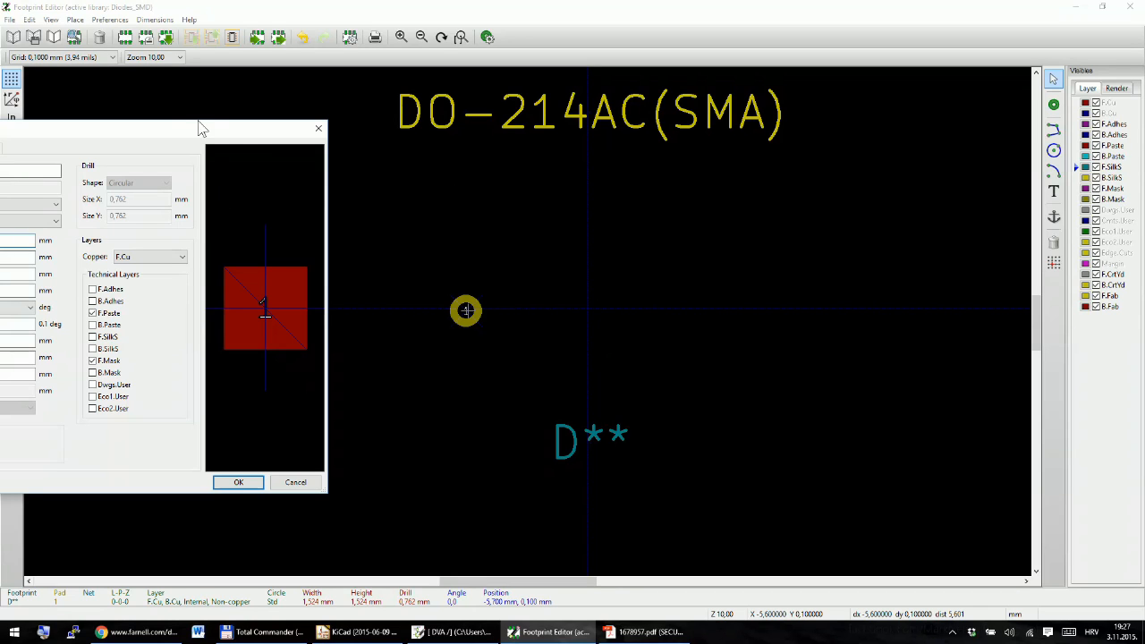
drag(185, 128, 377, 135)
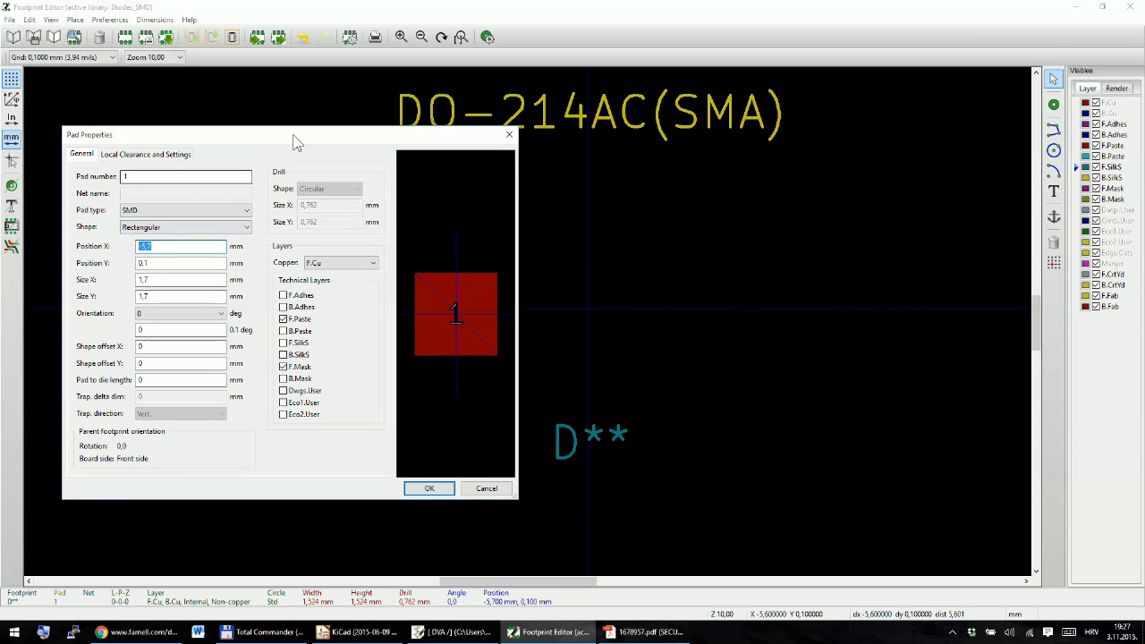
drag(296, 142, 217, 94)
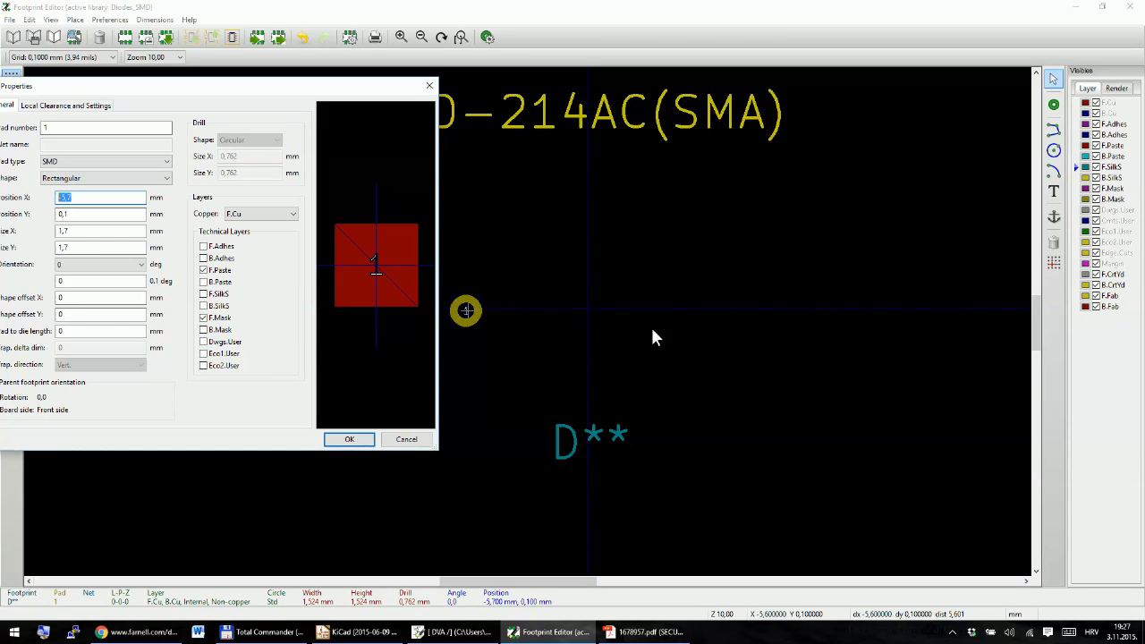
click(89, 214)
drag(147, 93, 228, 99)
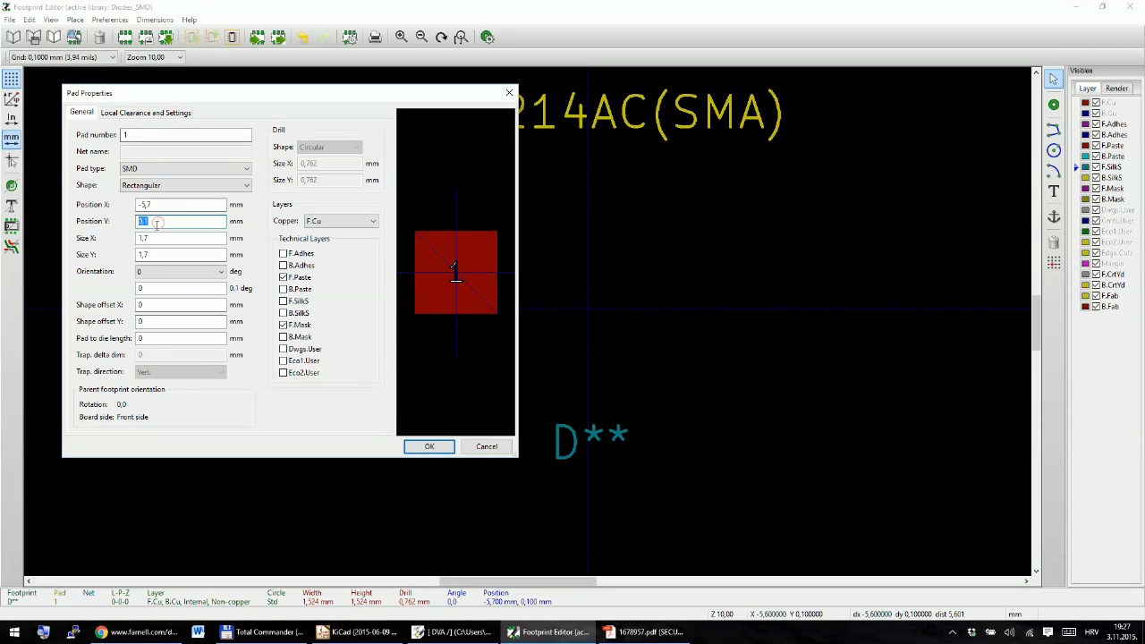
drag(297, 95, 573, 148)
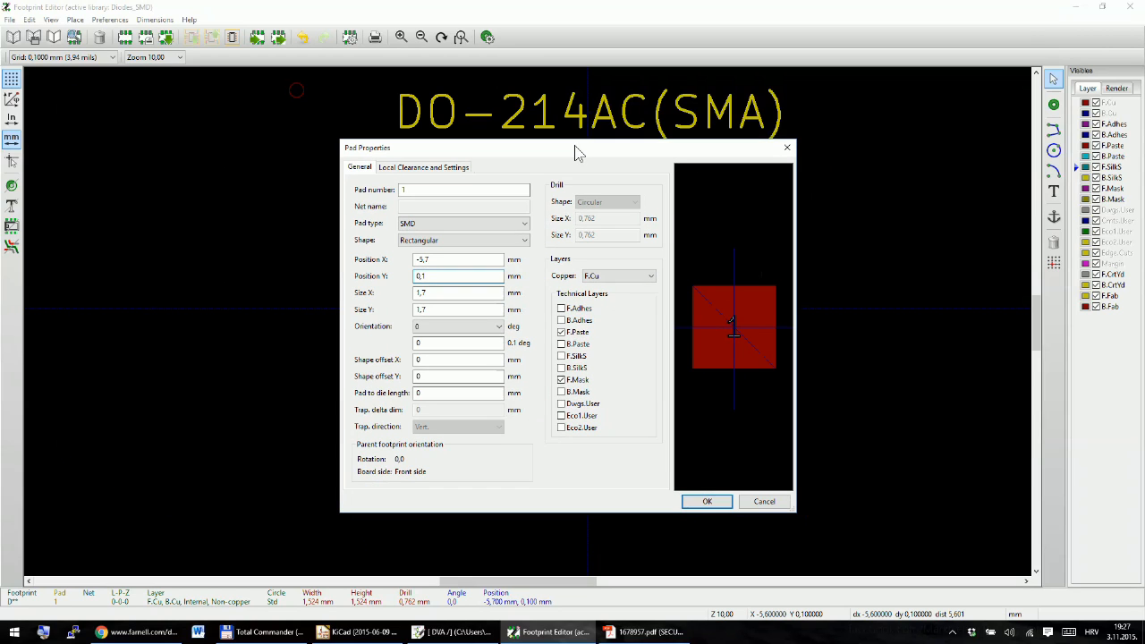
click(433, 288)
Step: Calculate the pad's centre offset in the calculator as 0,94 + (1,7 ÷ 2), using the datasheet's mounting pad layout
key(alt+Tab)
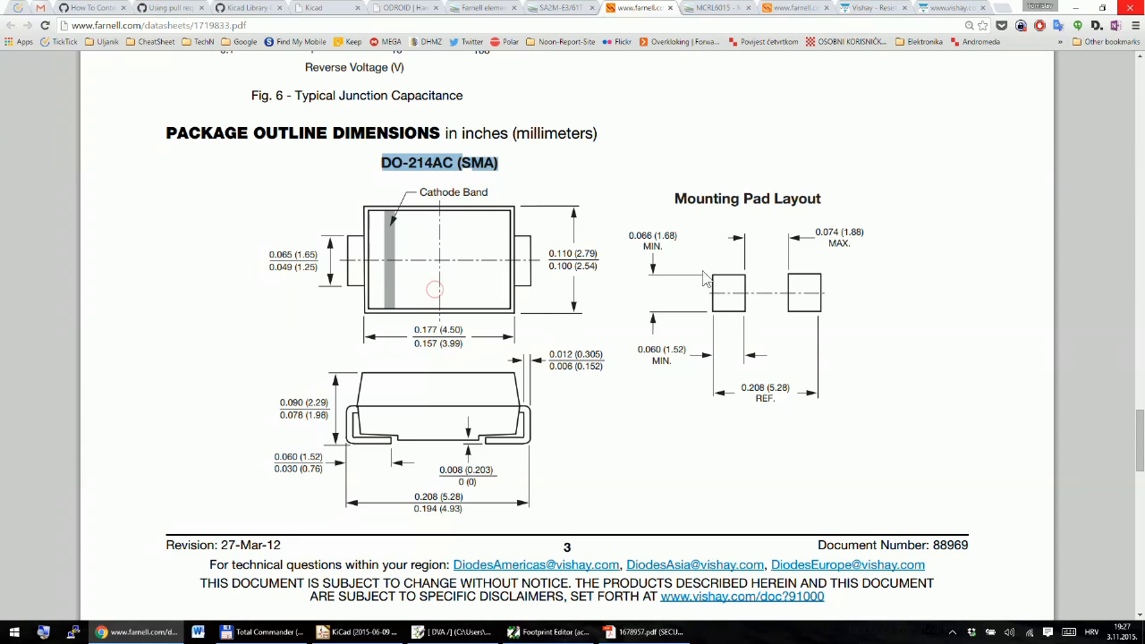
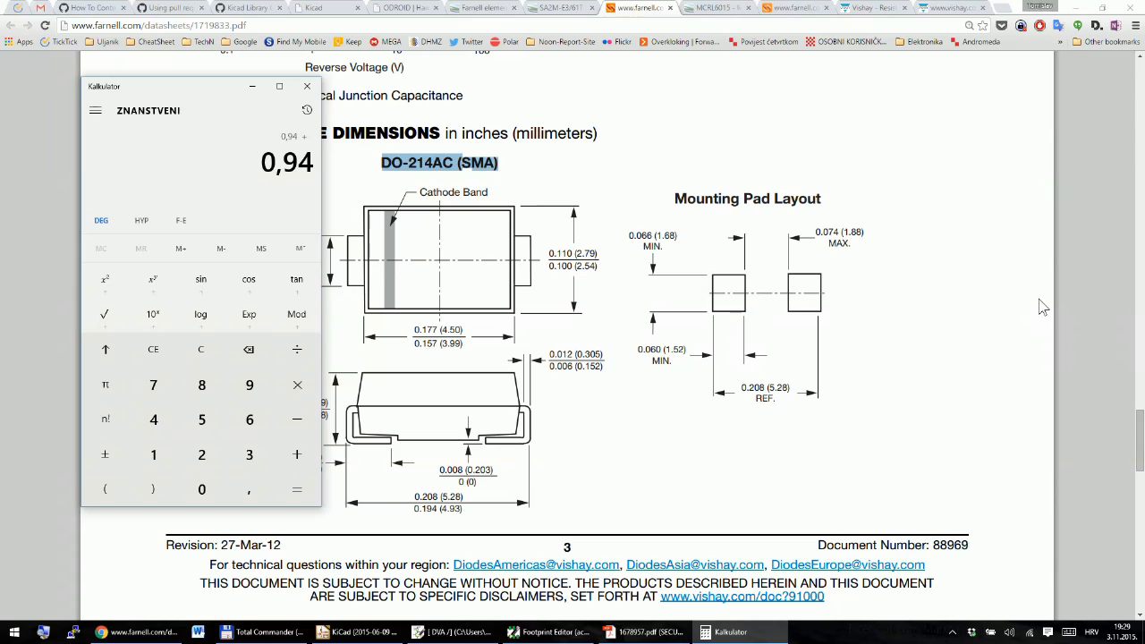
key(parenleft)
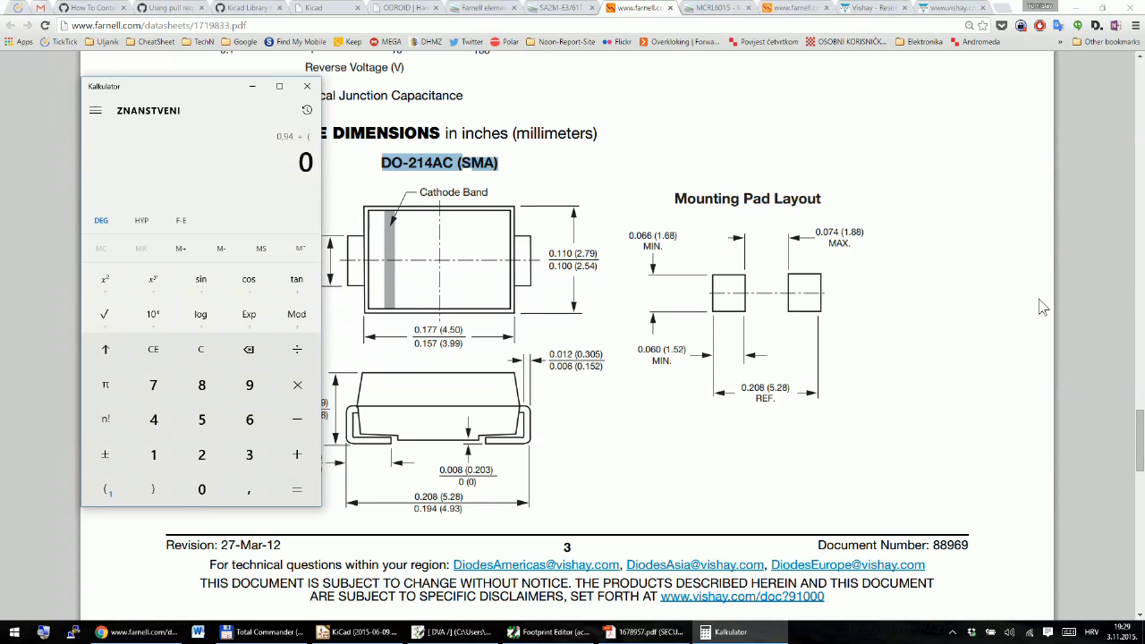
text(1,7 ÷ 2))
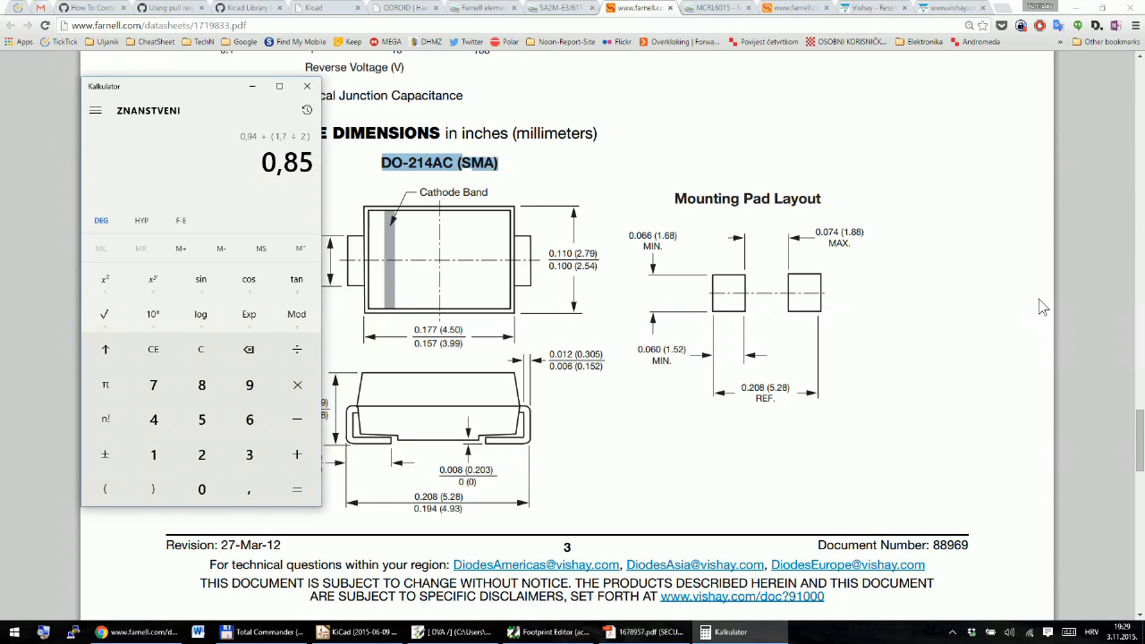
key(Return)
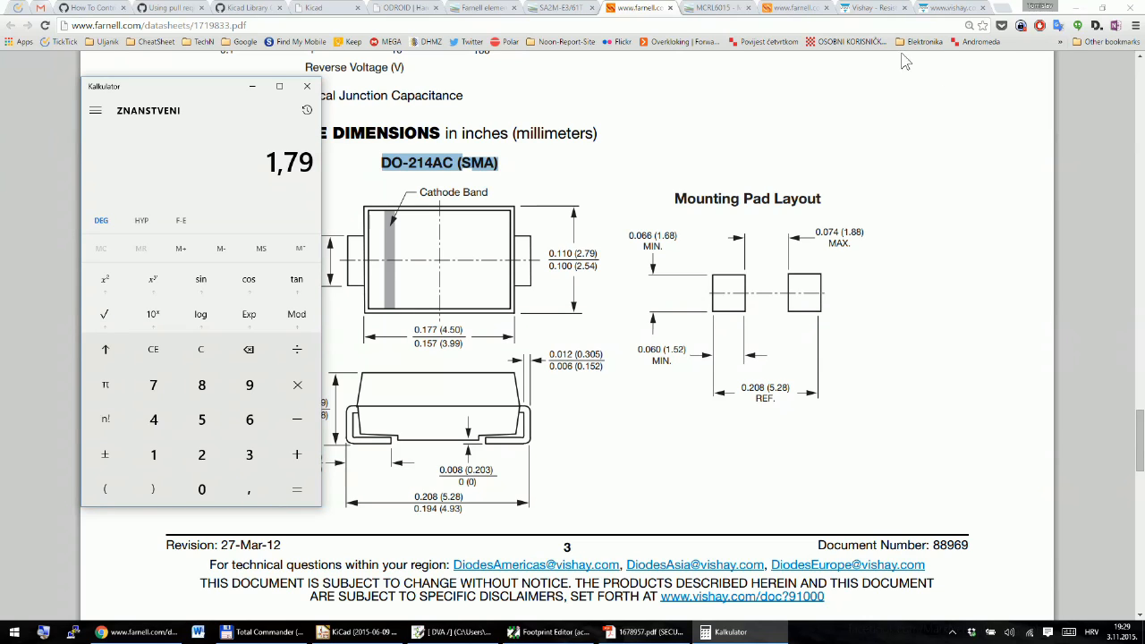
click(730, 302)
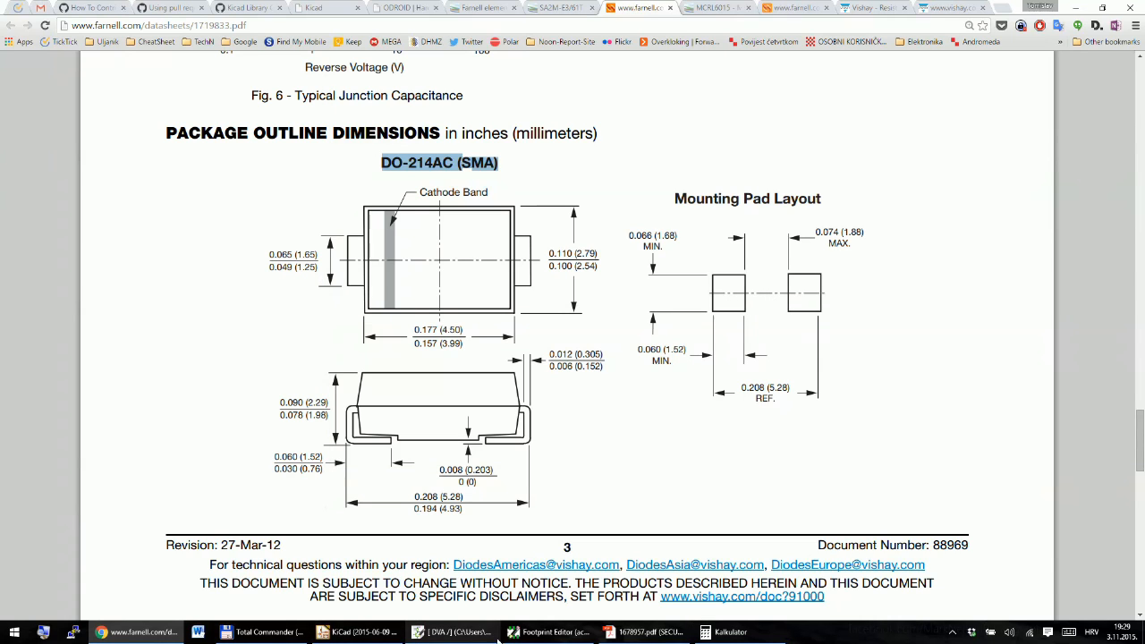
Step: Return to the Footprint Editor and set pad 1's position to X -1,8 mm and Y 0 mm
click(537, 633)
click(447, 288)
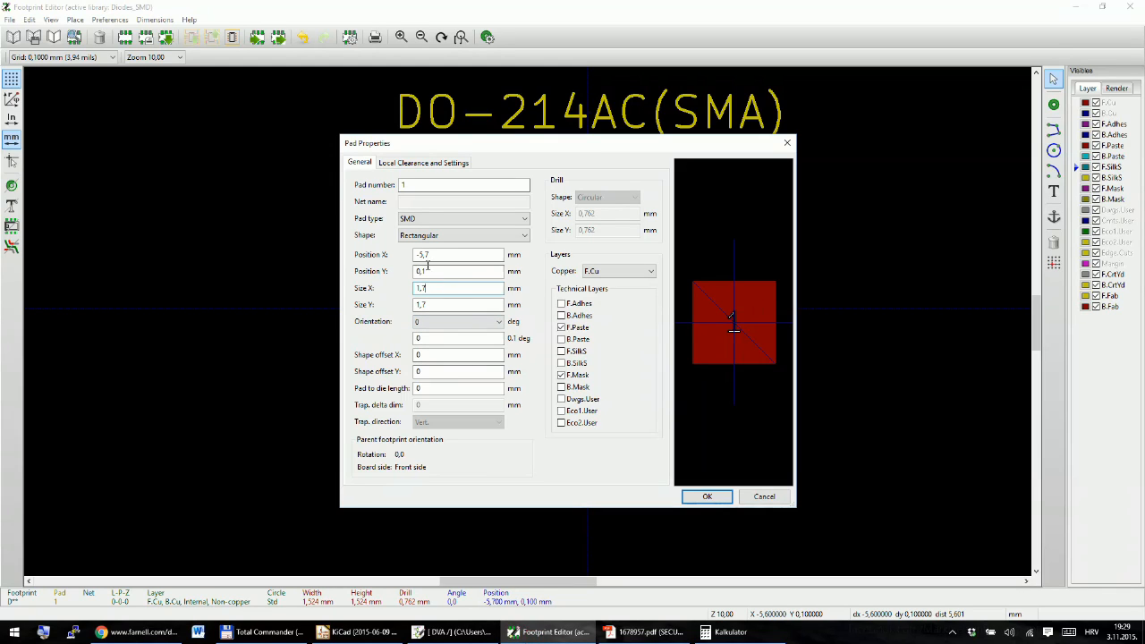
double_click(430, 254)
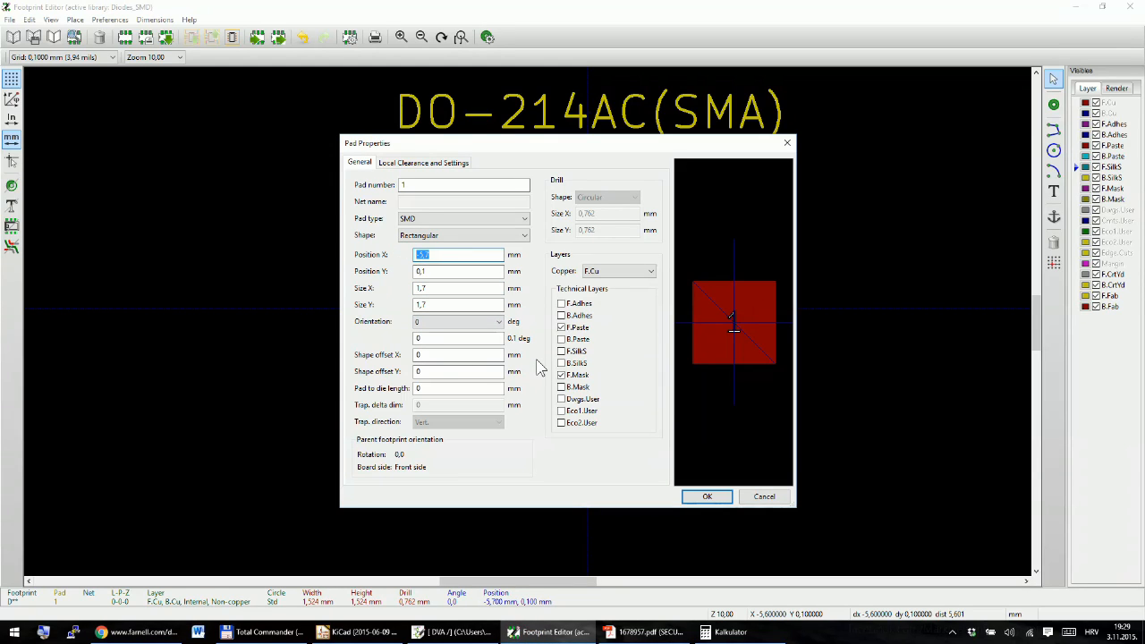
text(-1,8)
key(Tab)
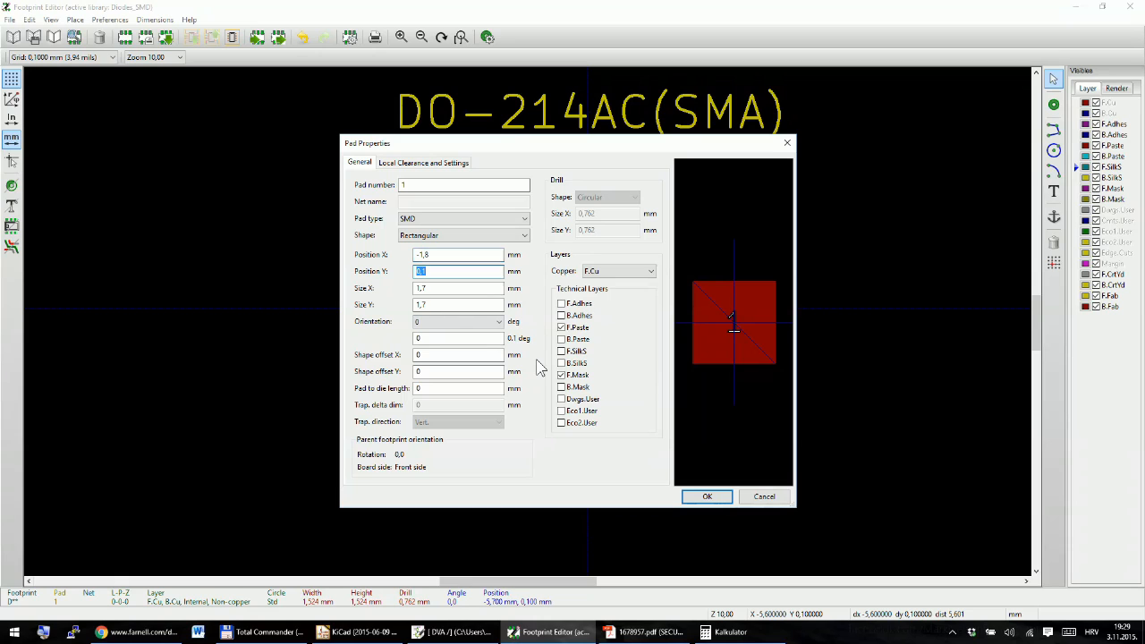
text(0)
click(706, 496)
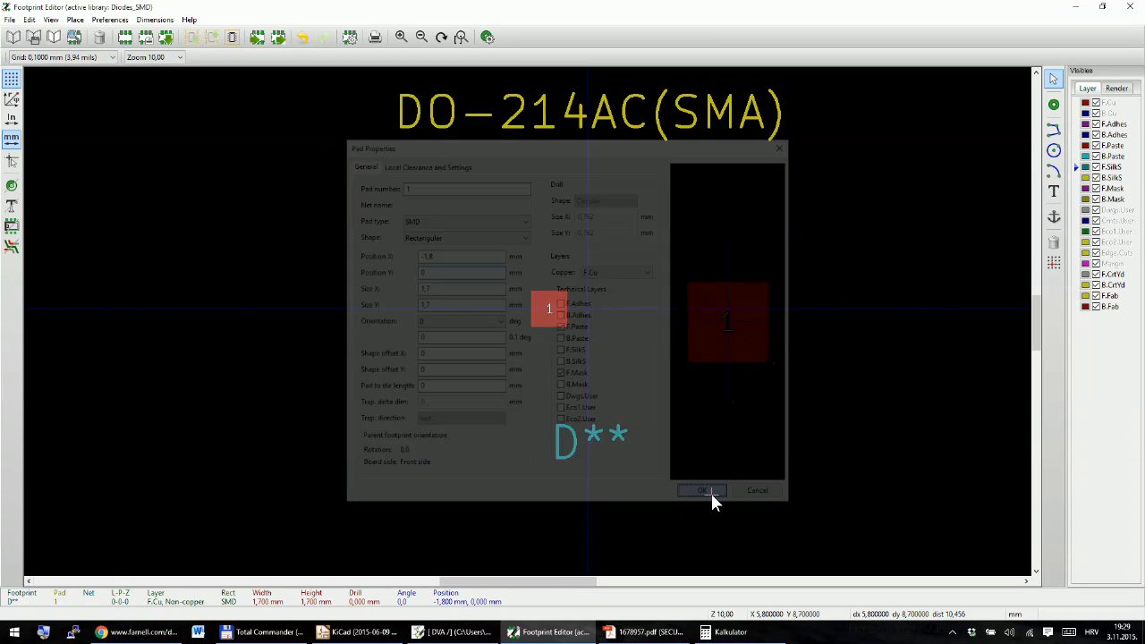
scroll(573, 312, up, 3)
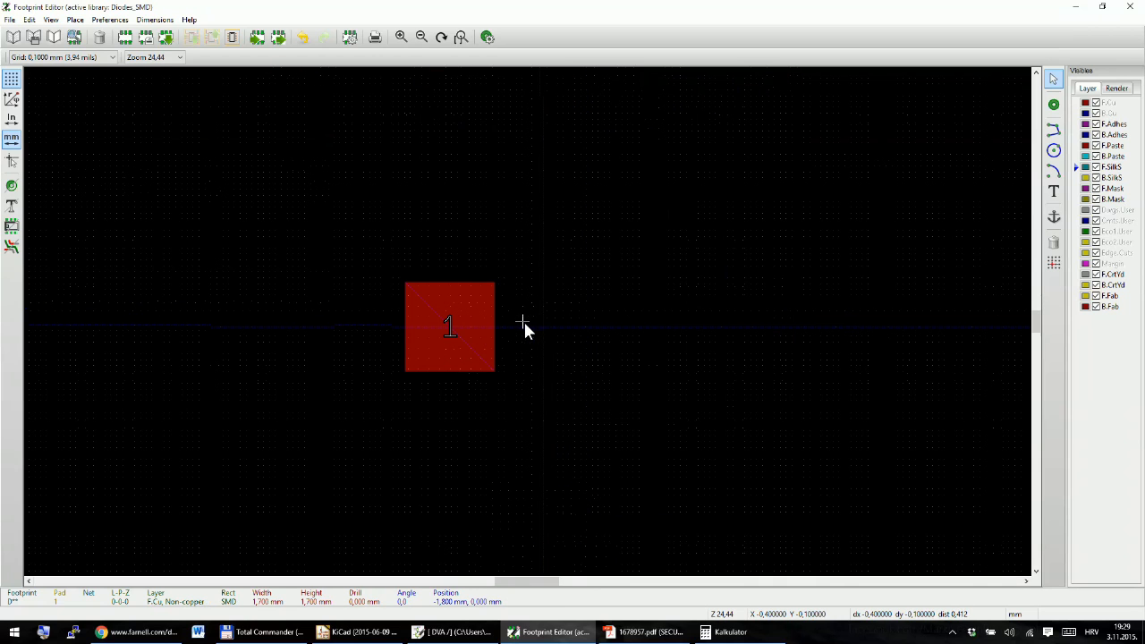
Step: Add pad 2 on the horizontal axis, about 1,6 mm to the right of the origin
scroll(459, 314, down, 2)
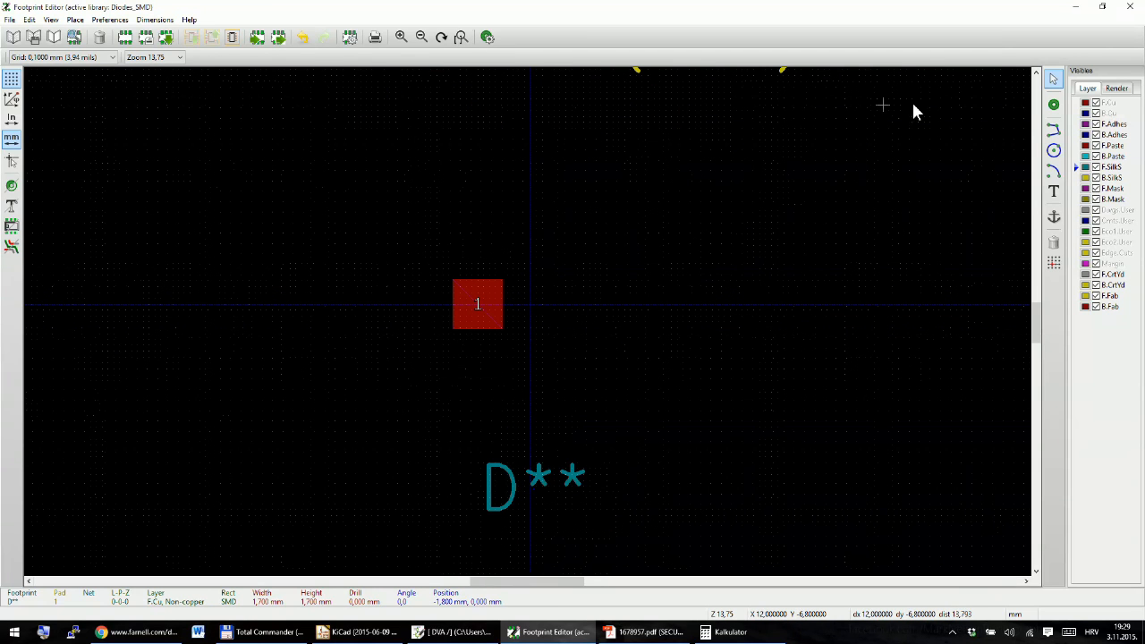
click(1054, 106)
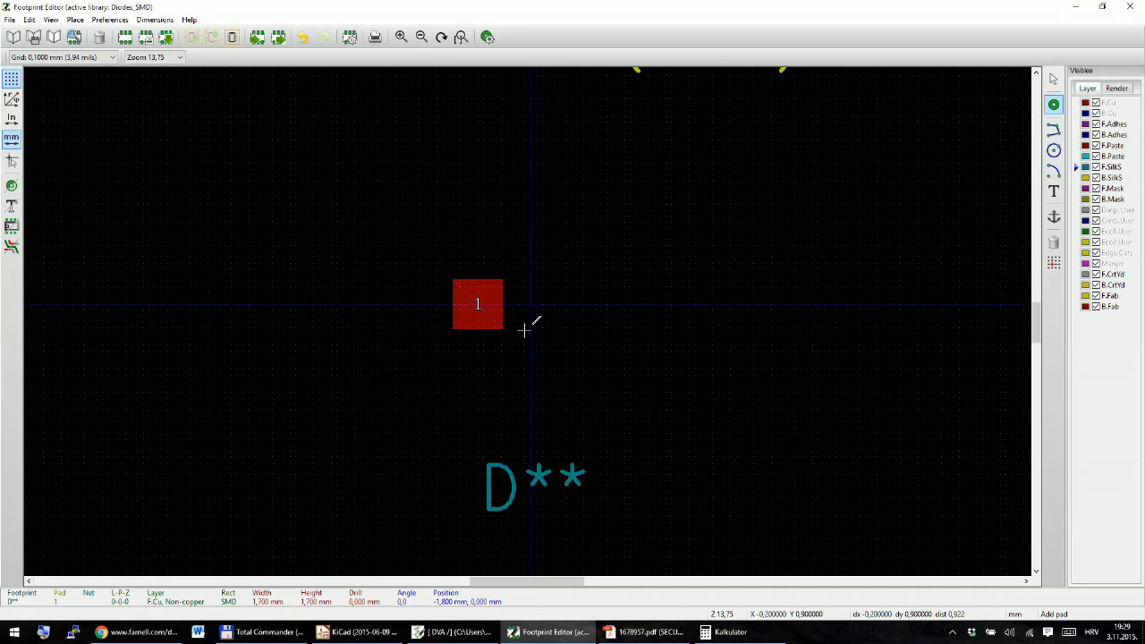
click(578, 303)
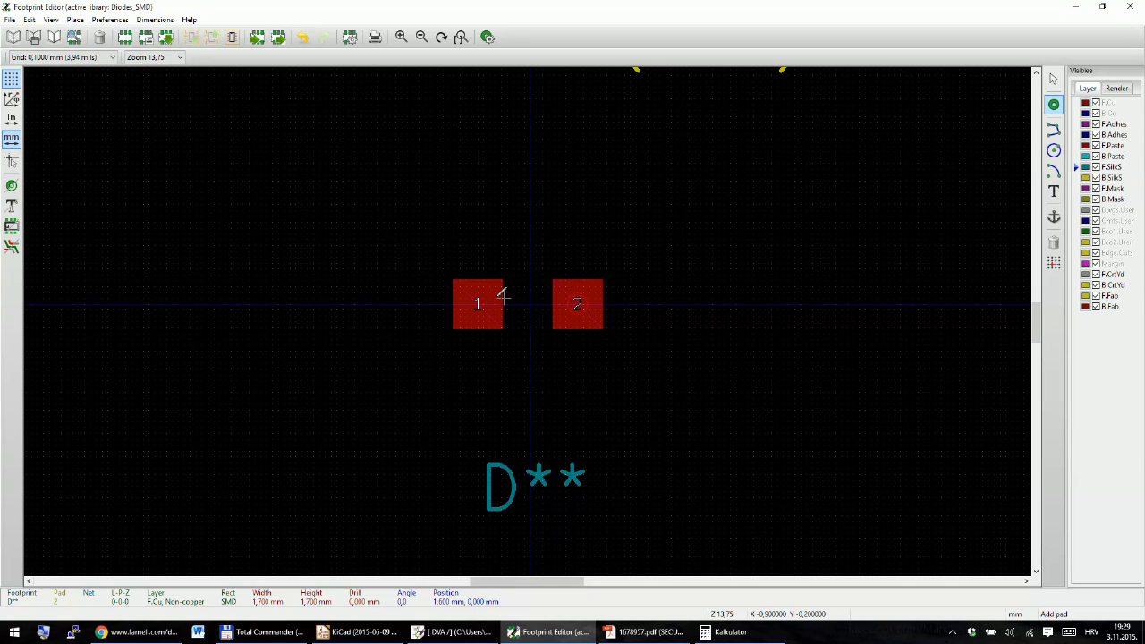
Step: Set pad 2's X position to 1,8 mm
scroll(501, 300, up, 2)
scroll(530, 320, up, 1)
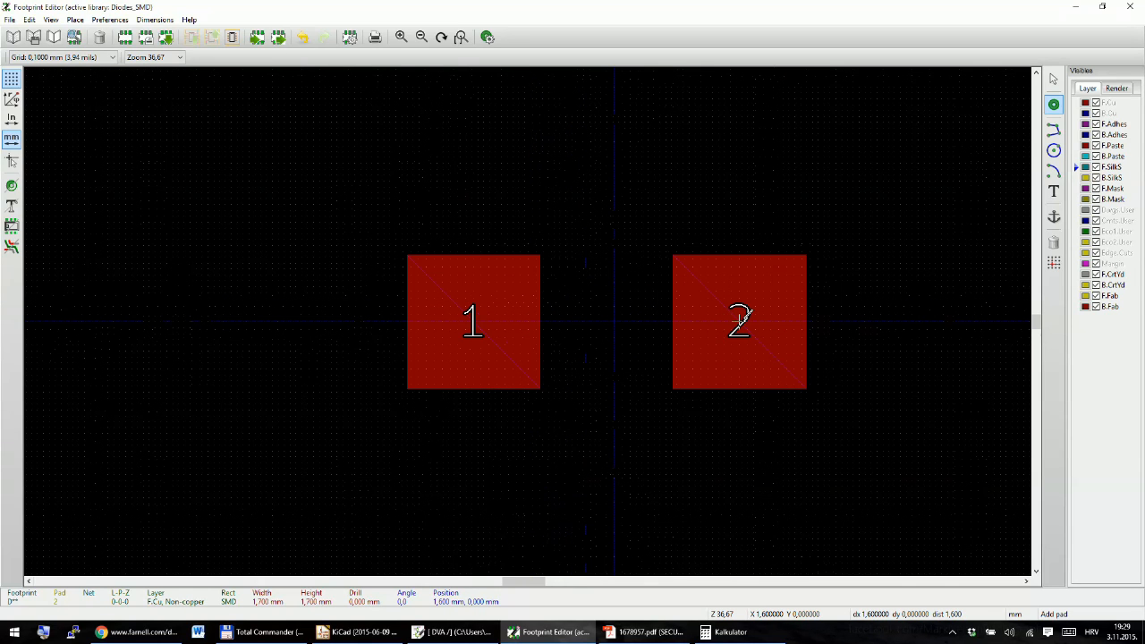
double_click(732, 333)
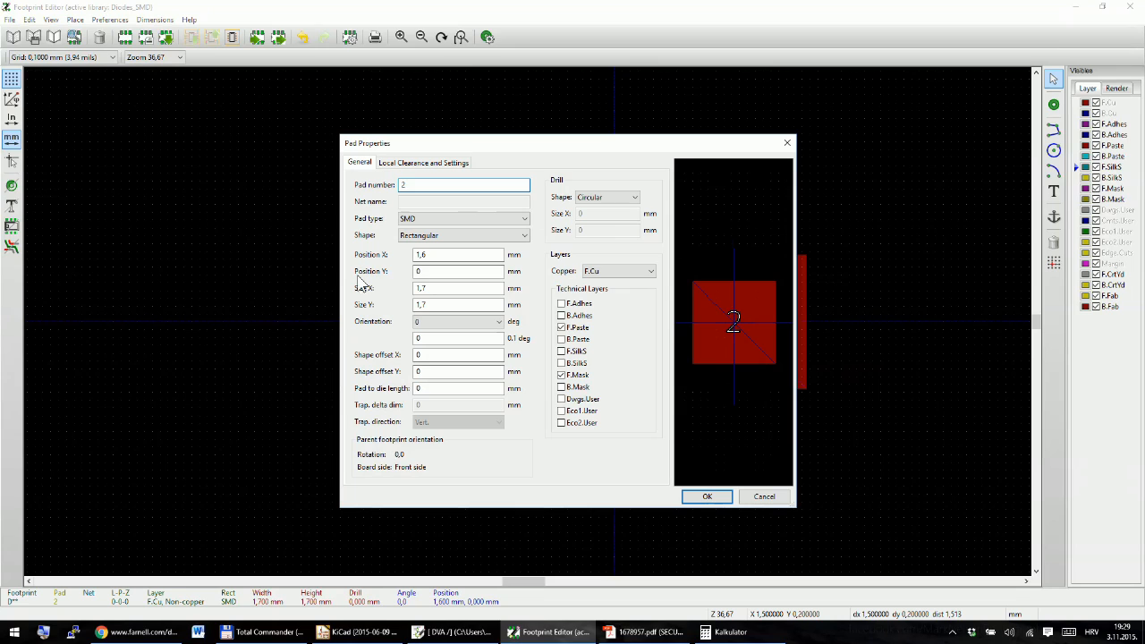
double_click(431, 254)
text(1)
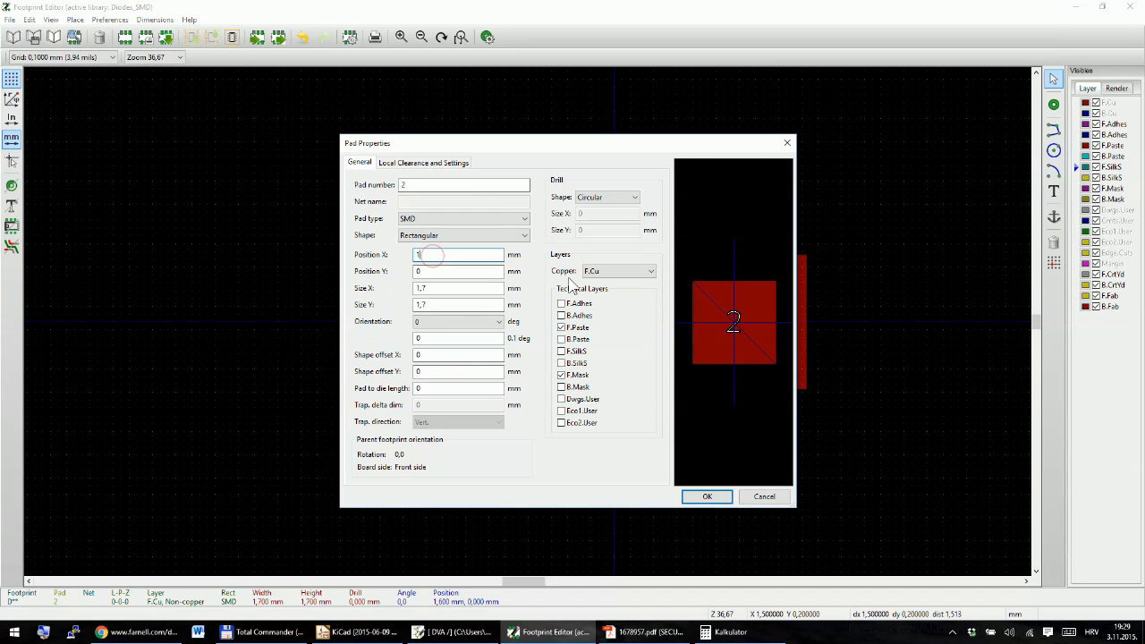
key(Tab)
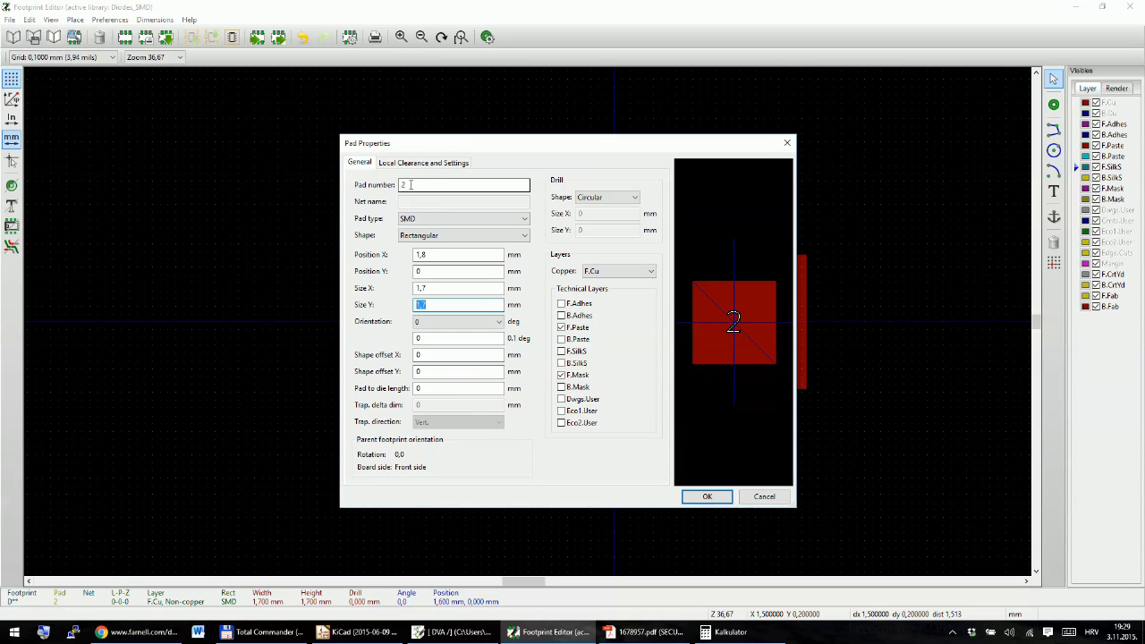
click(706, 496)
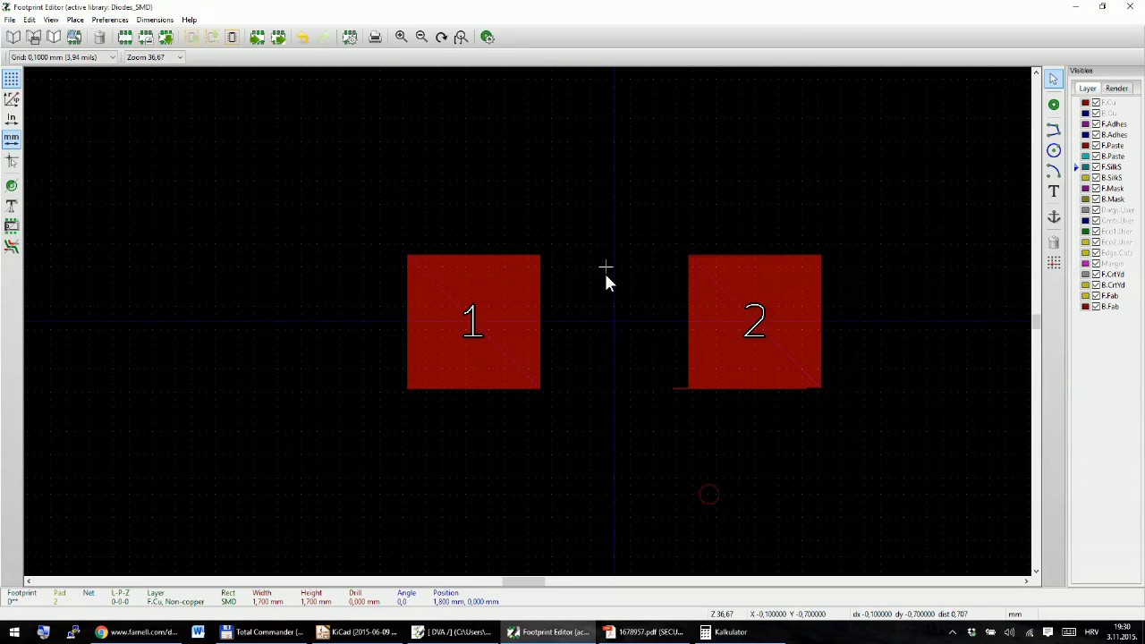
Step: Set the footprint grid to 0,0500 mm
scroll(606, 277, down, 1)
scroll(526, 322, up, 2)
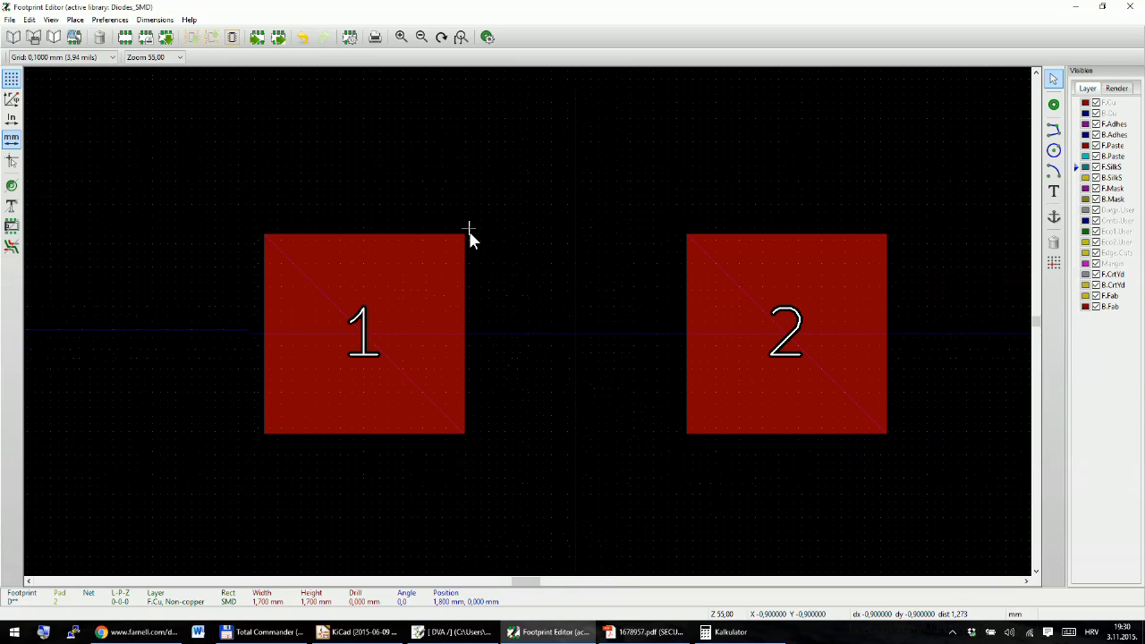
right_click(511, 168)
click(575, 291)
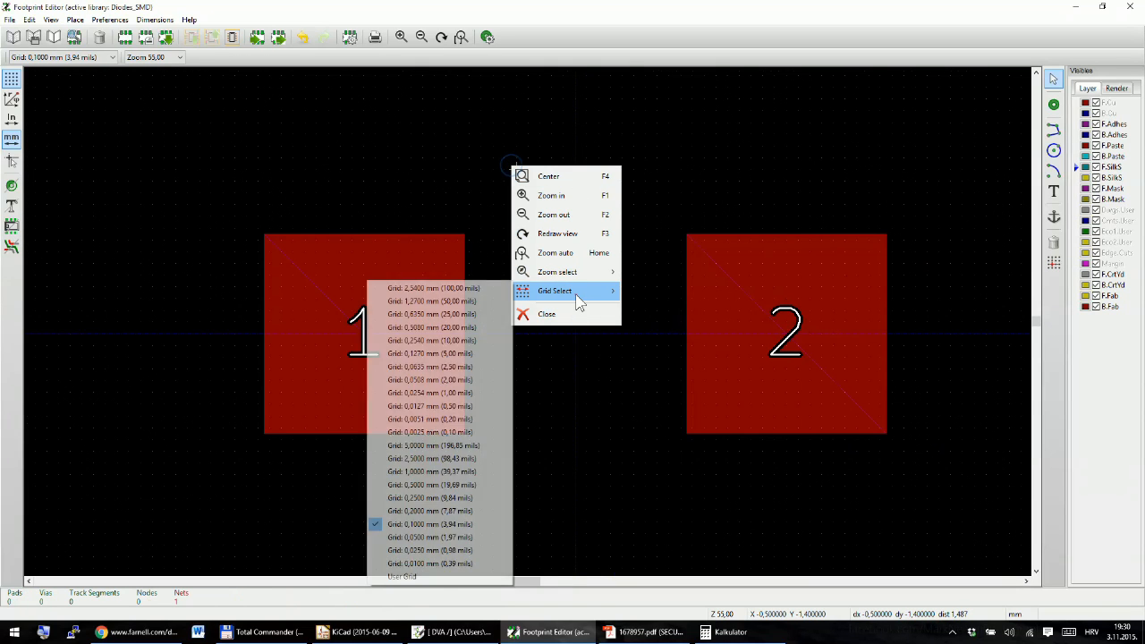
click(429, 536)
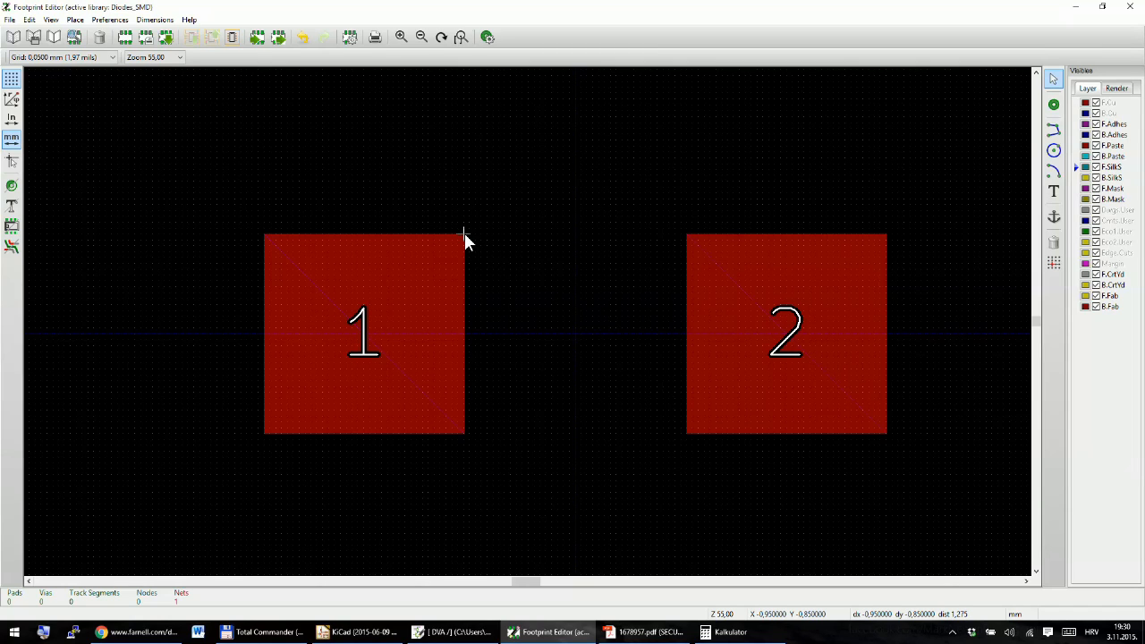
Step: Measure the gap between the pads and pad 1's height, comparing them with the datasheet's mounting pad layout
key(space)
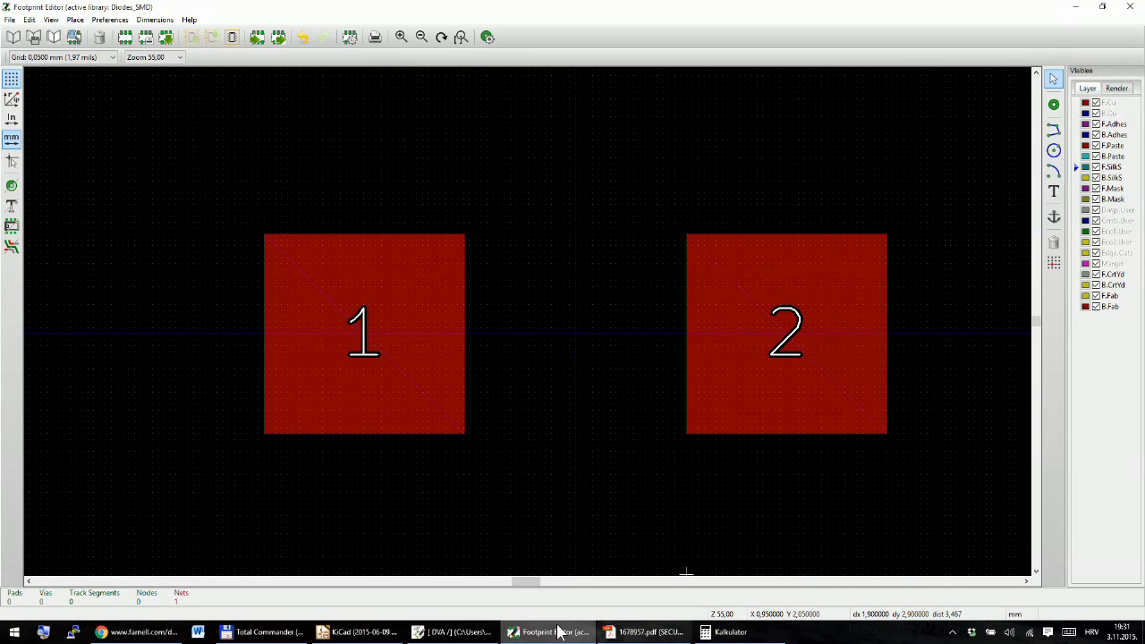
click(139, 632)
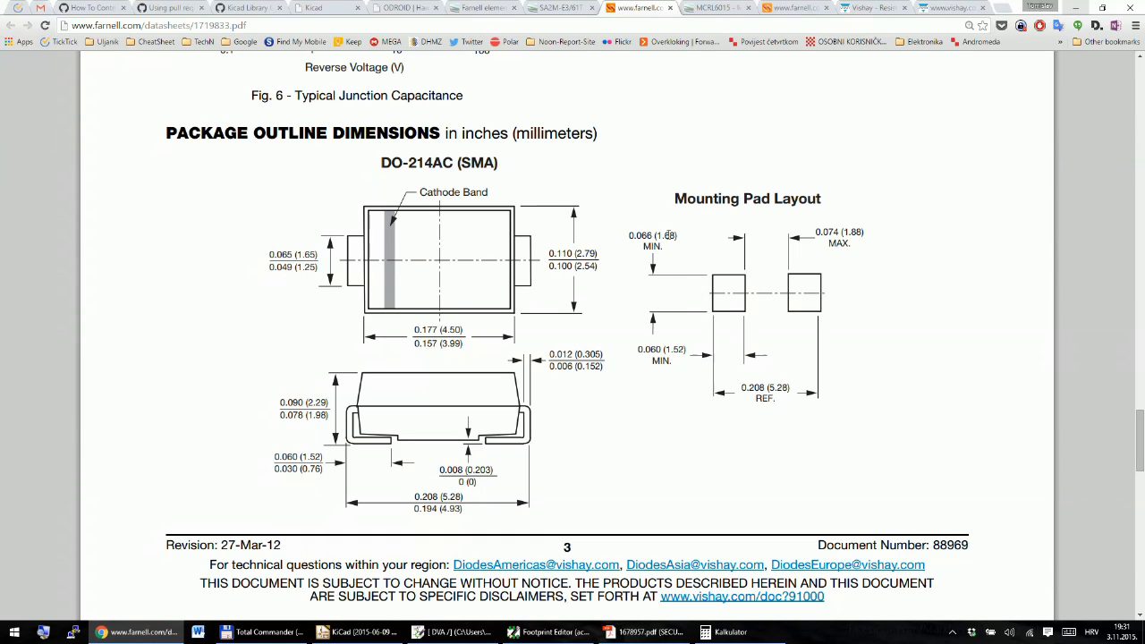
click(550, 632)
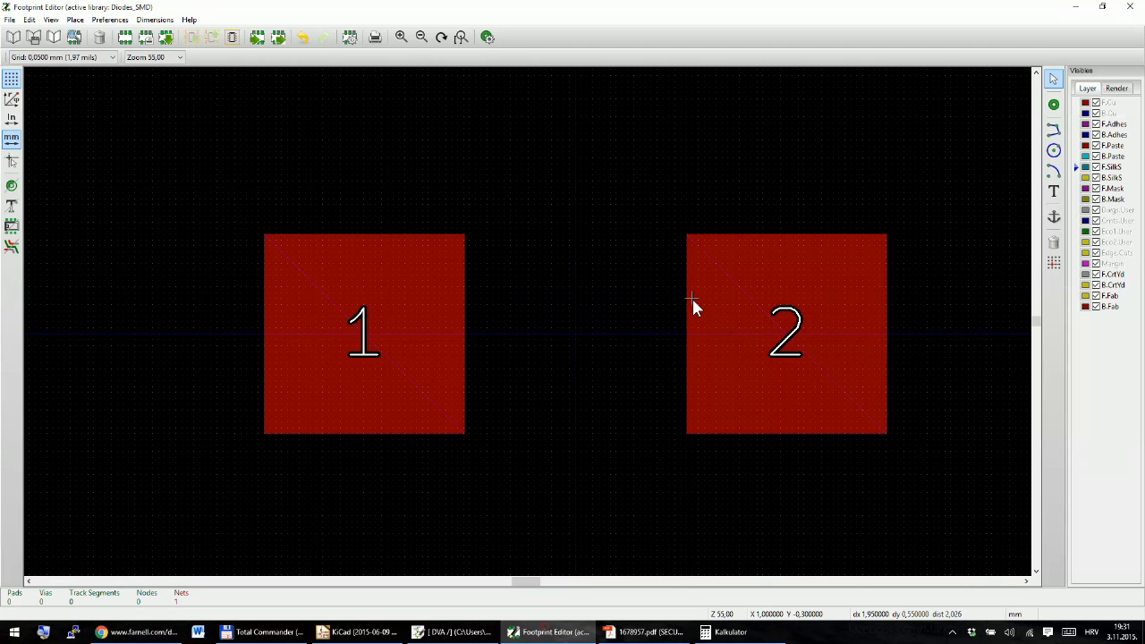
key(space)
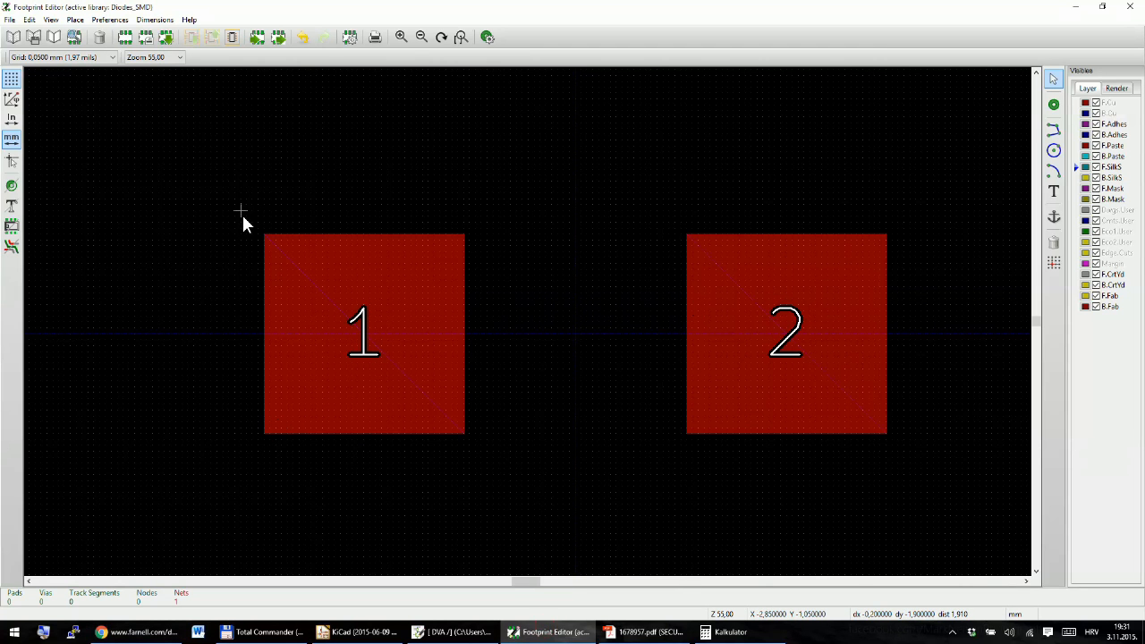
key(space)
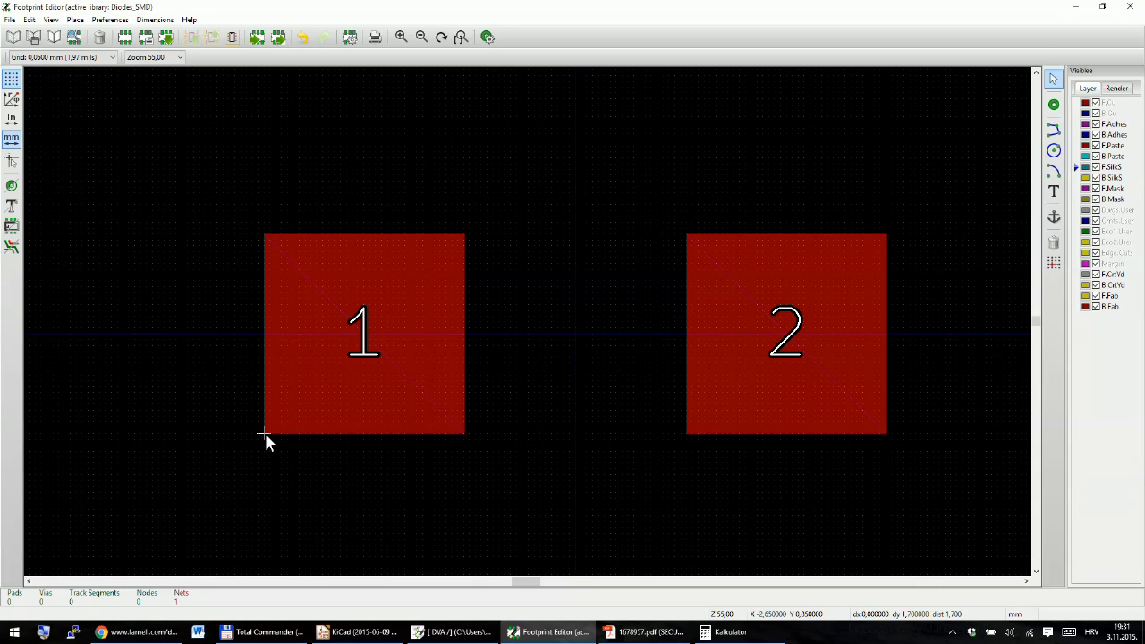
scroll(523, 325, down, 4)
scroll(527, 324, up, 2)
scroll(526, 322, down, 1)
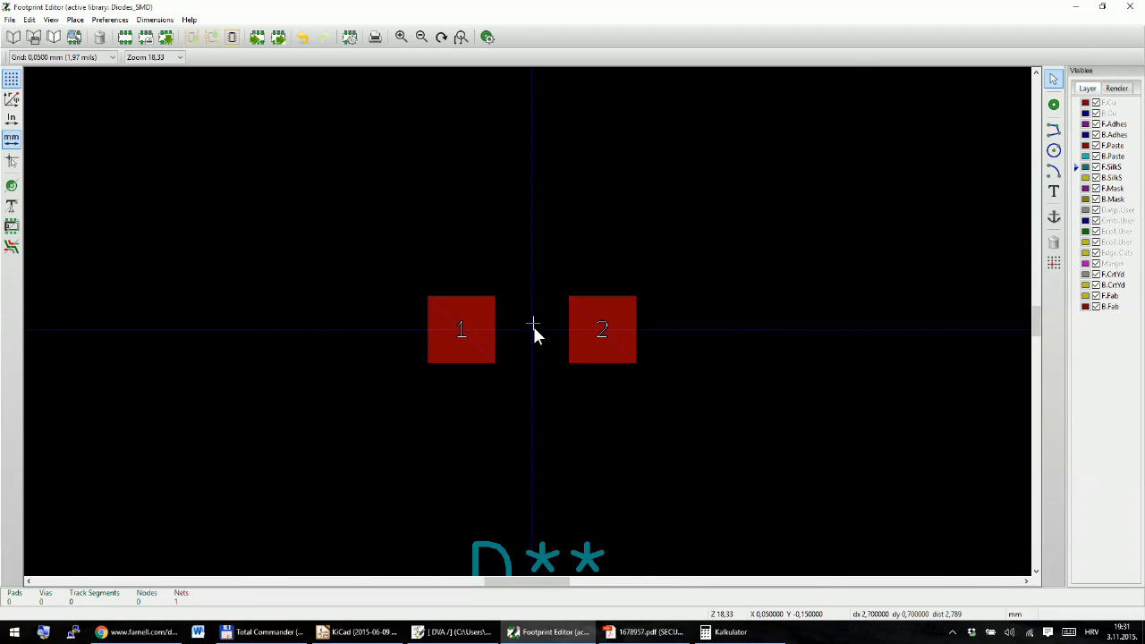
scroll(530, 329, up, 4)
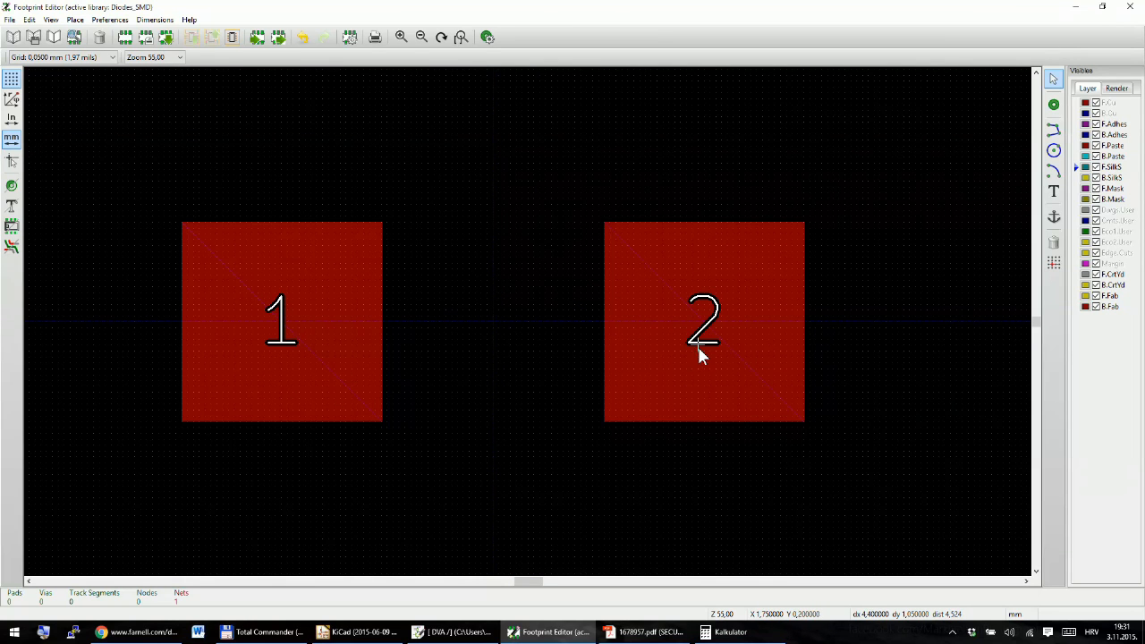
scroll(523, 317, down, 1)
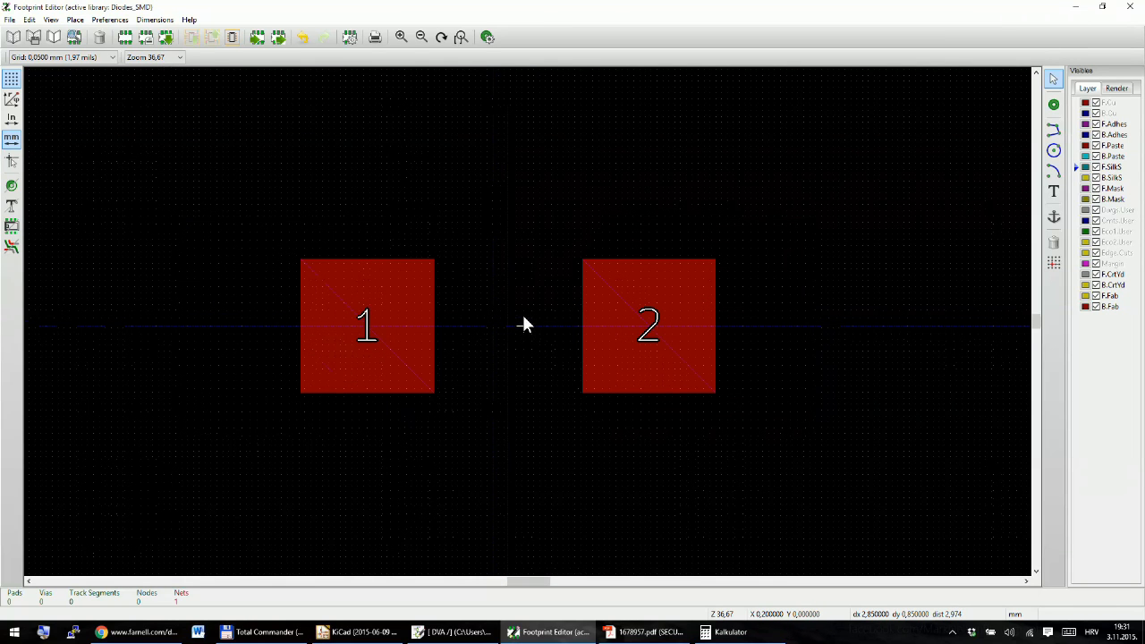
Step: Switch to the DVA schematic and check diode D1's orientation and chip name in its component properties
click(442, 633)
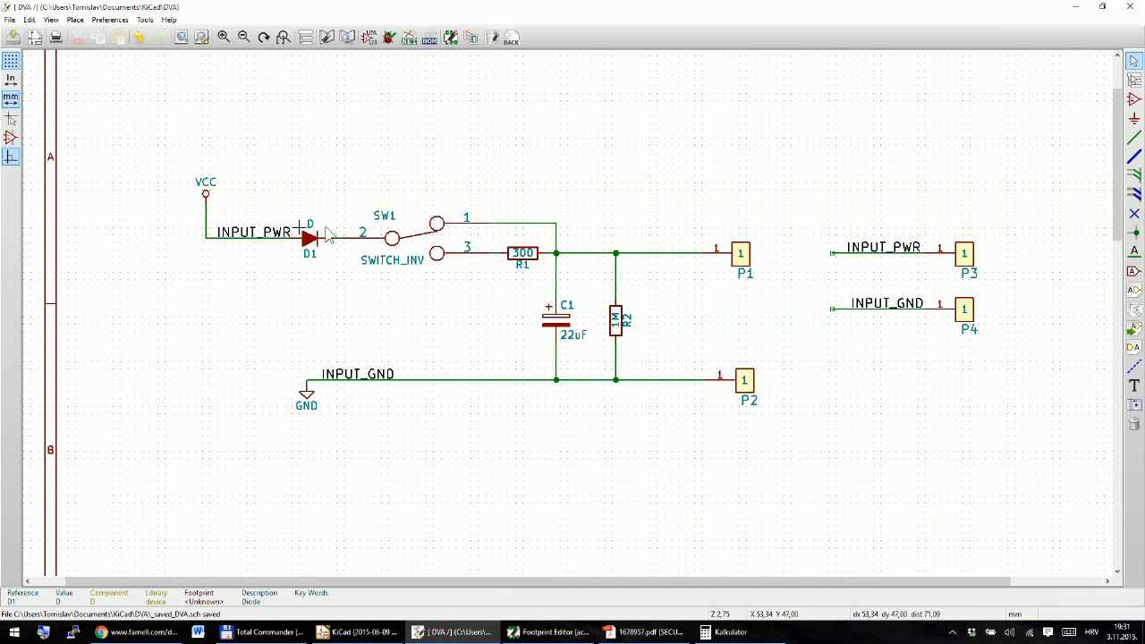
scroll(273, 240, up, 4)
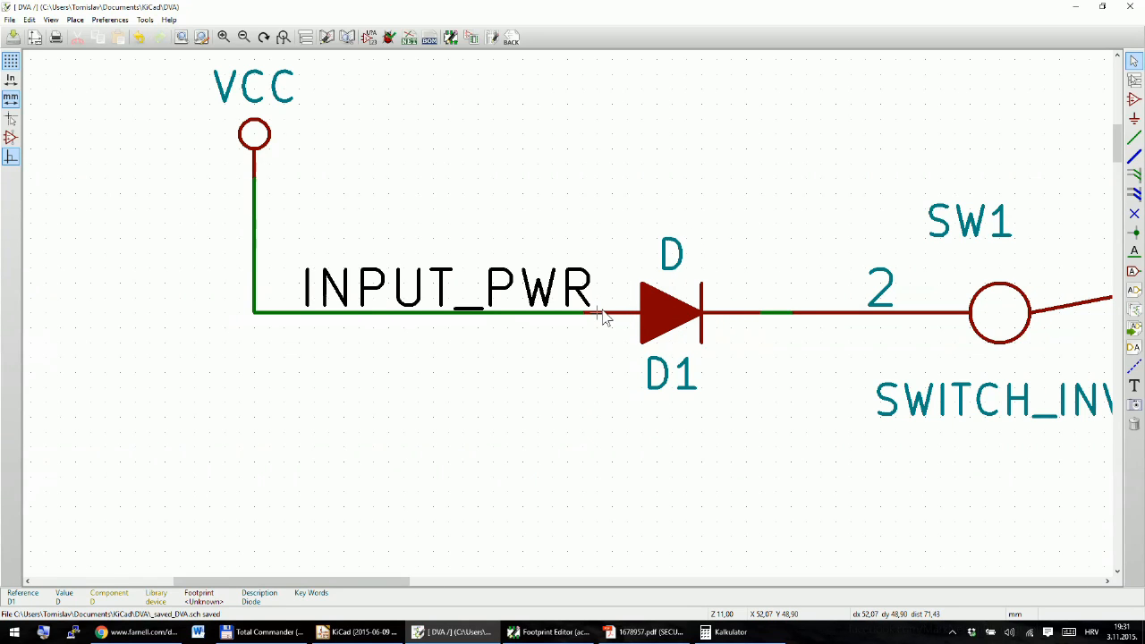
click(527, 635)
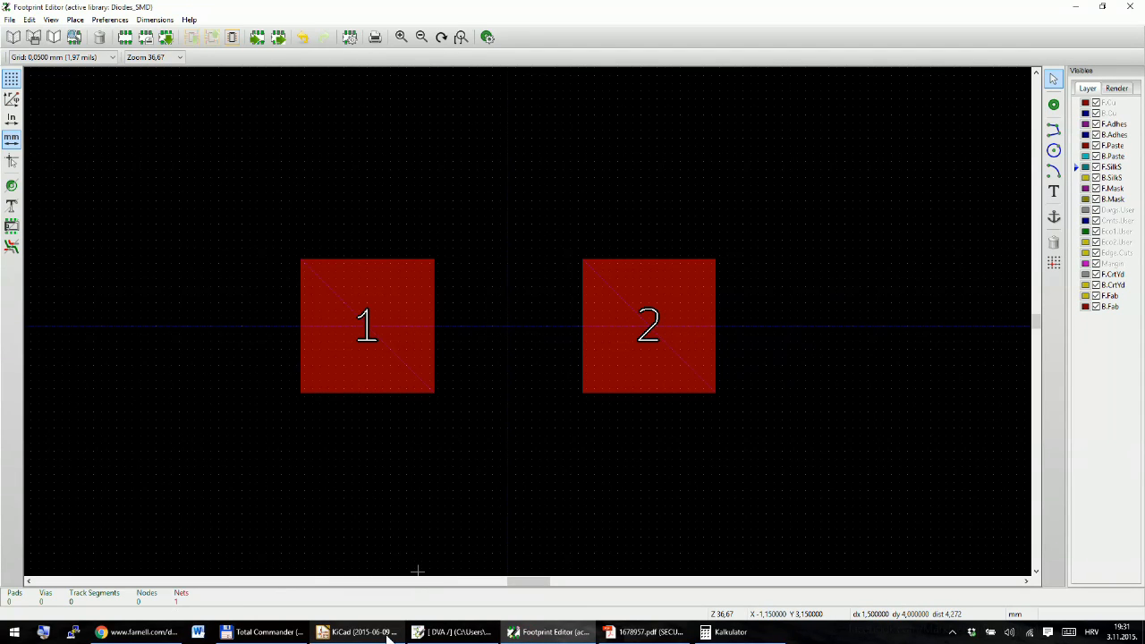
click(456, 633)
scroll(577, 305, down, 3)
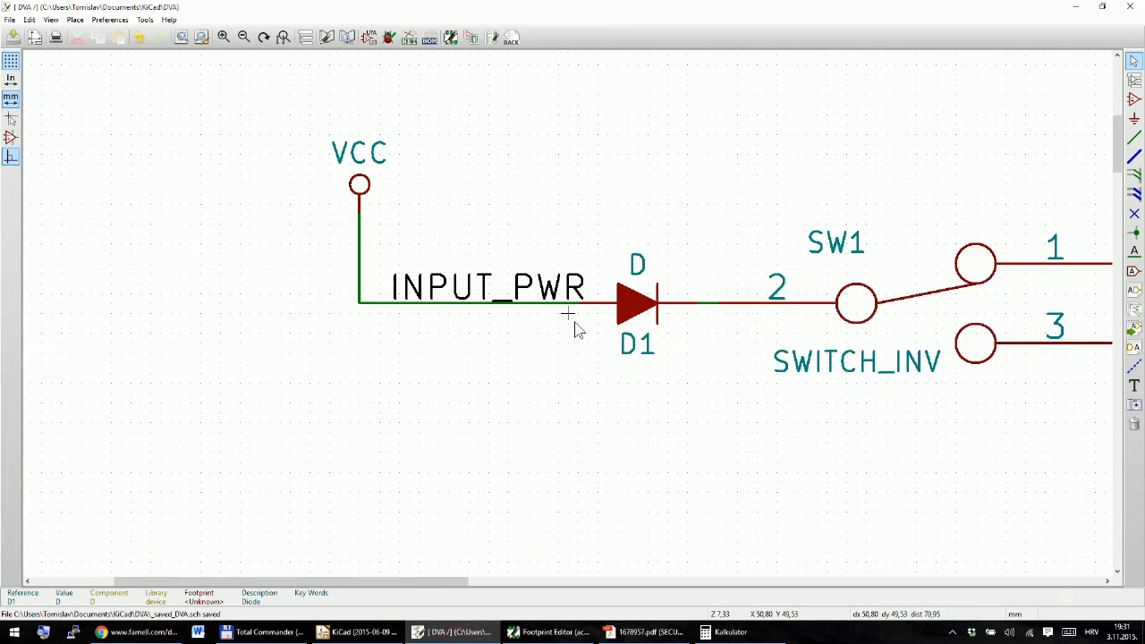
scroll(499, 295, up, 2)
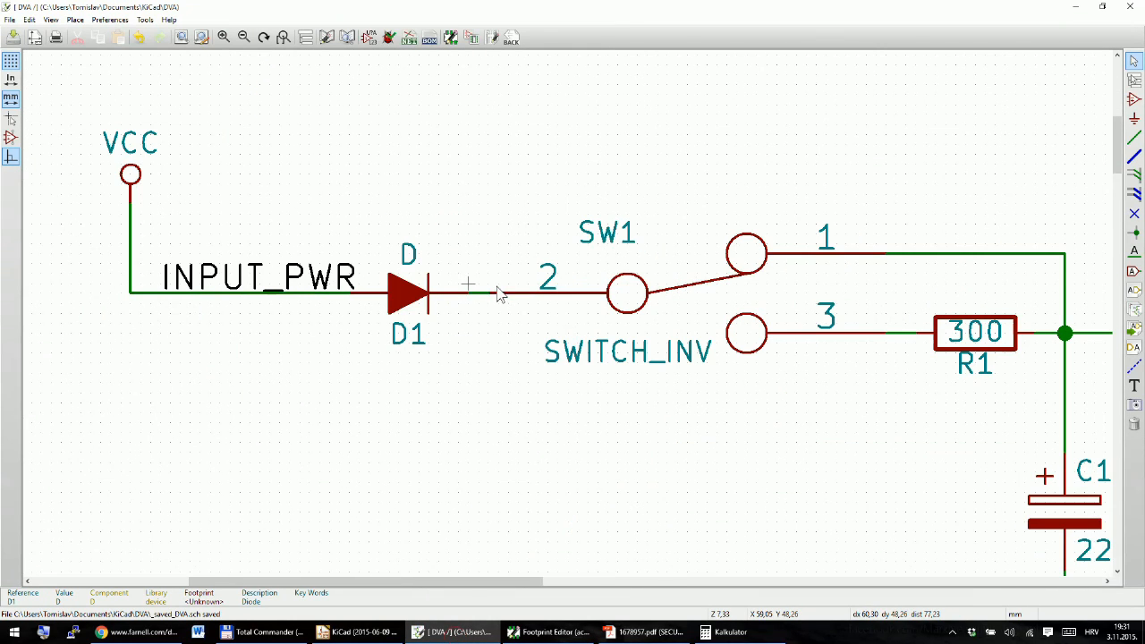
double_click(408, 295)
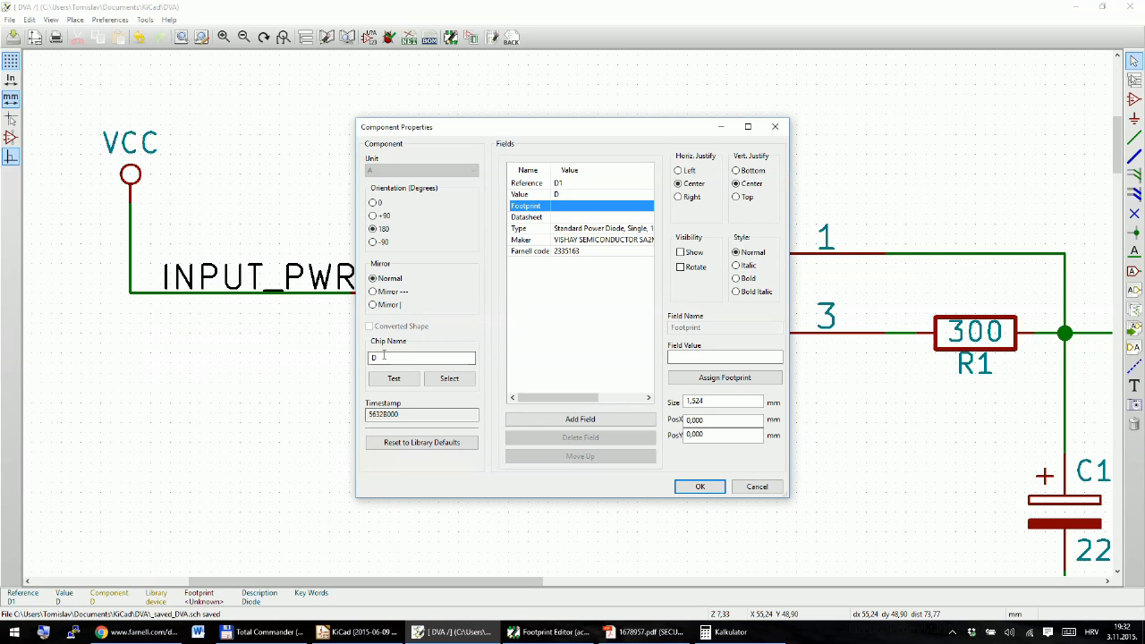
click(383, 357)
click(757, 486)
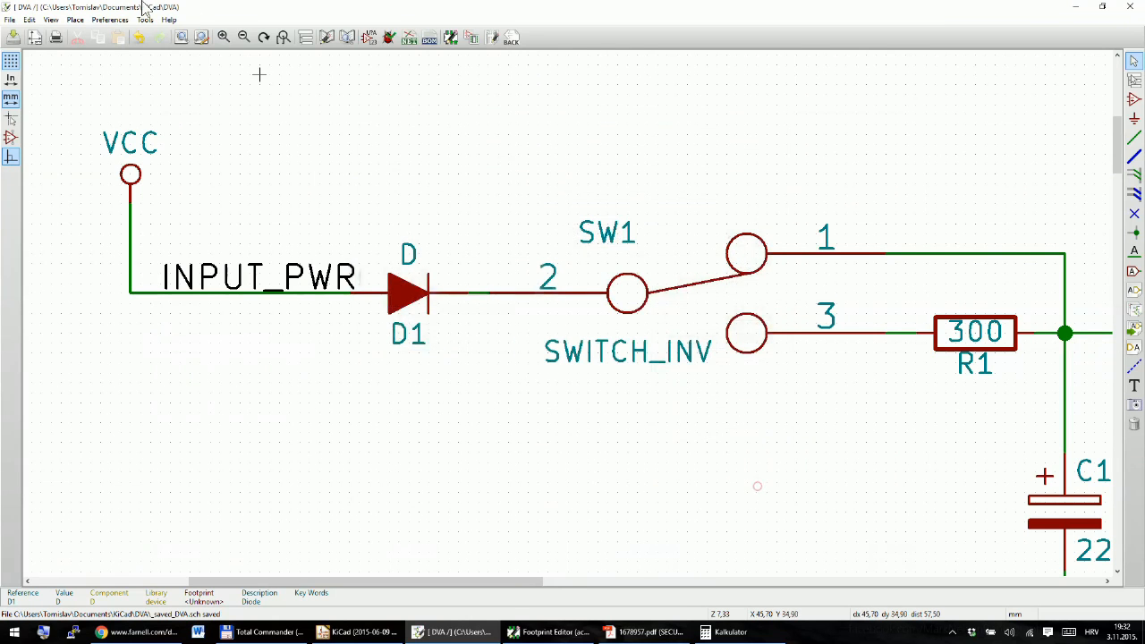
Step: Open the Part Library Editor and select device as the working library
click(327, 41)
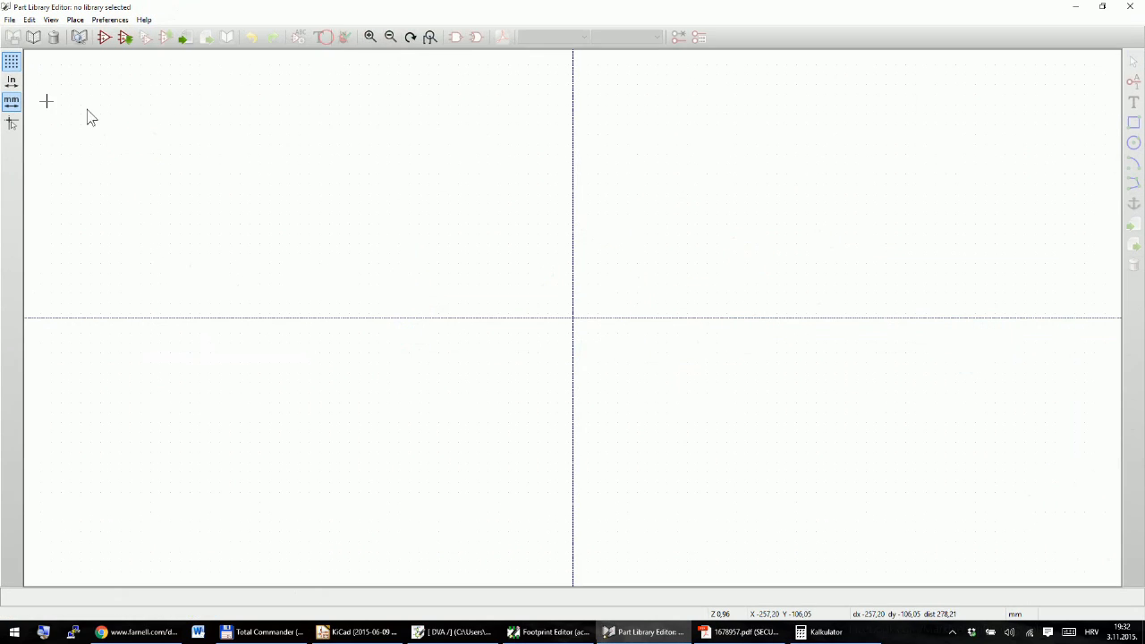
click(33, 37)
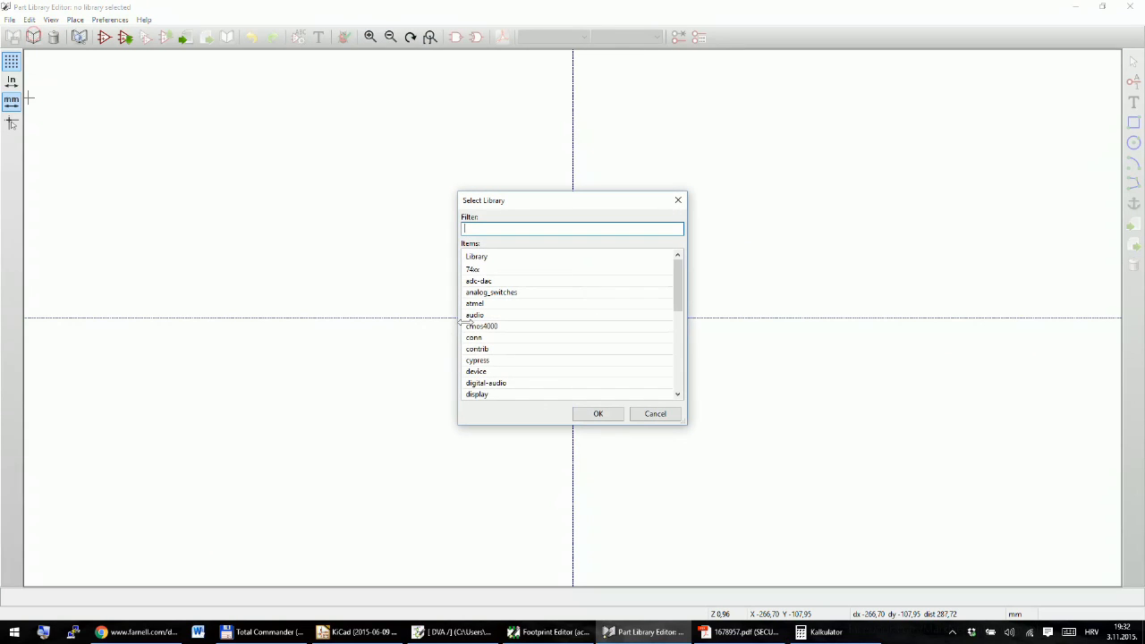
scroll(490, 358, down, 4)
scroll(494, 340, up, 1)
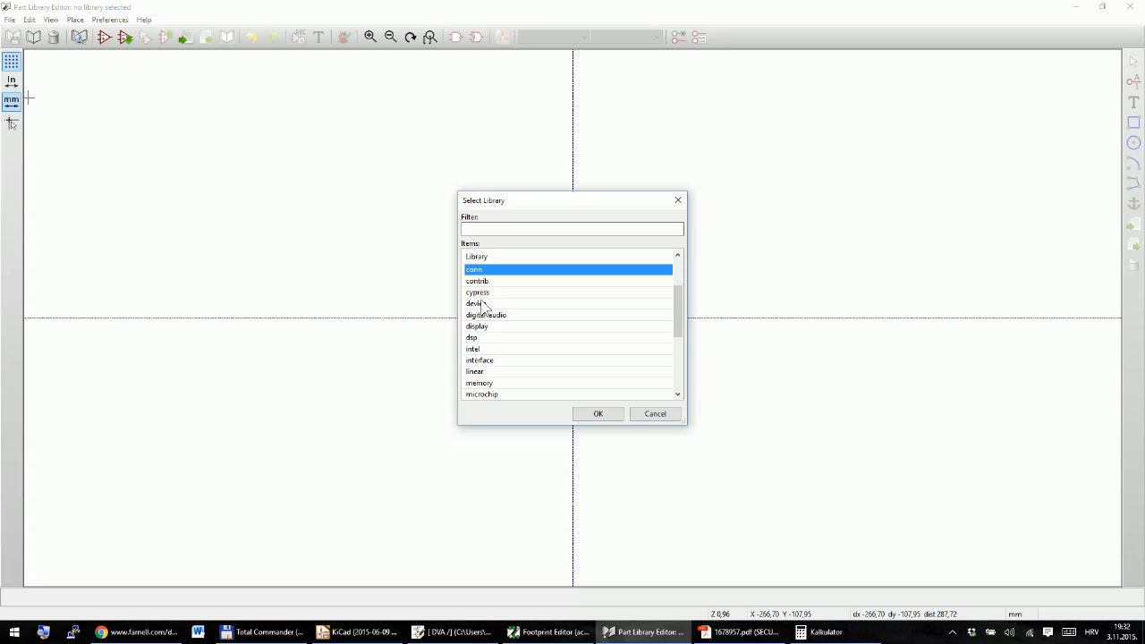
double_click(481, 305)
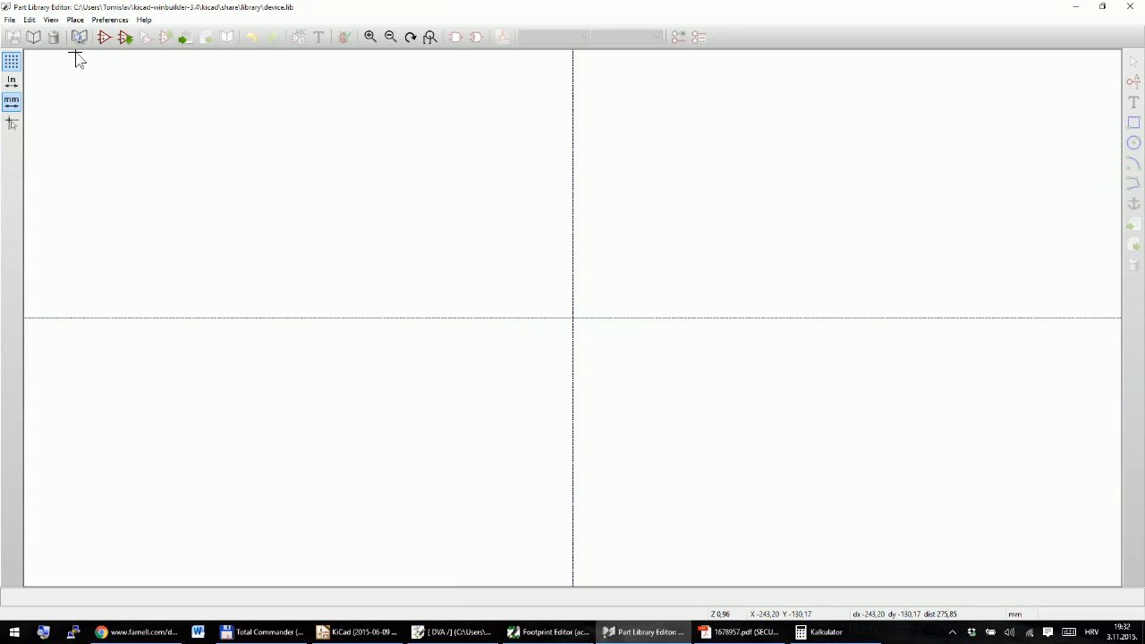
Step: Load the diode component D from the device library
click(124, 40)
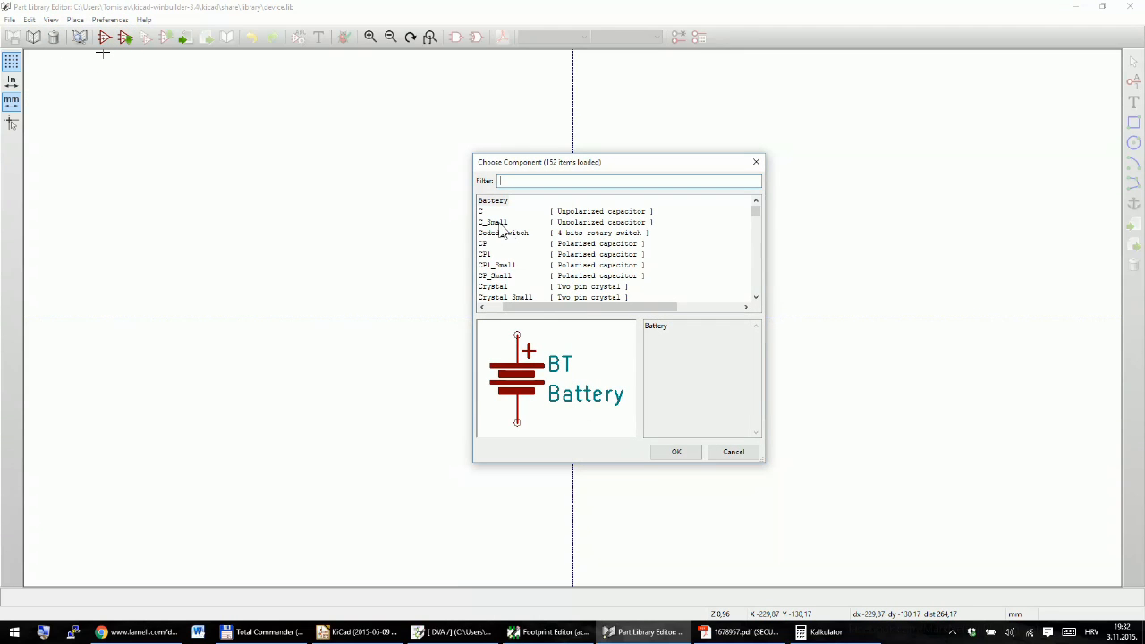
click(519, 259)
scroll(518, 270, down, 10)
scroll(514, 274, up, 10)
scroll(501, 282, down, 1)
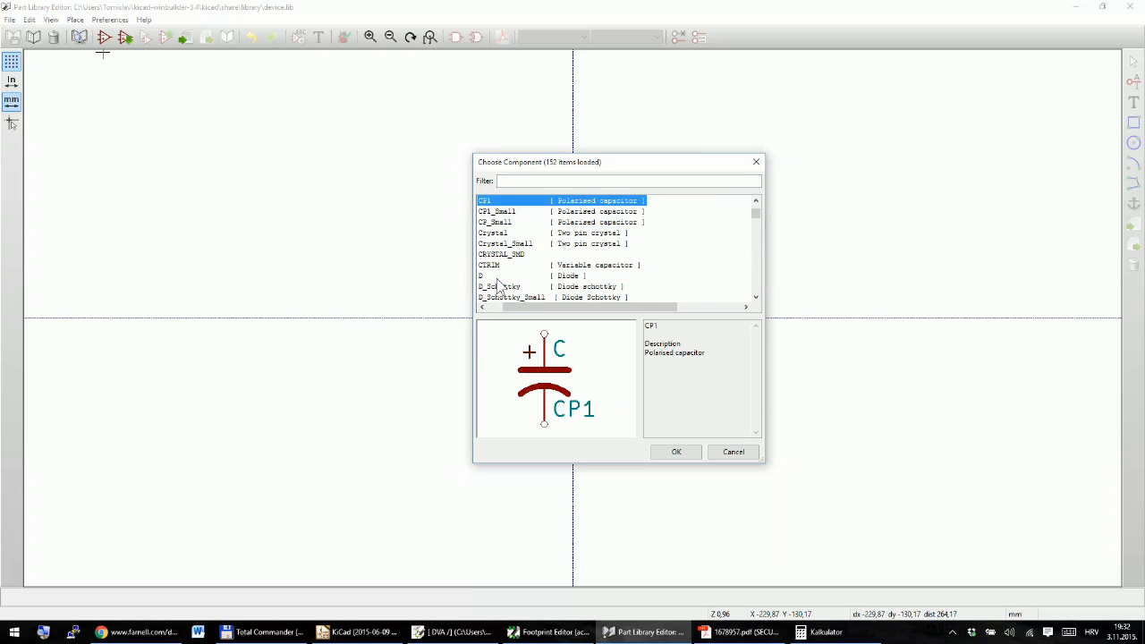
click(497, 276)
click(676, 451)
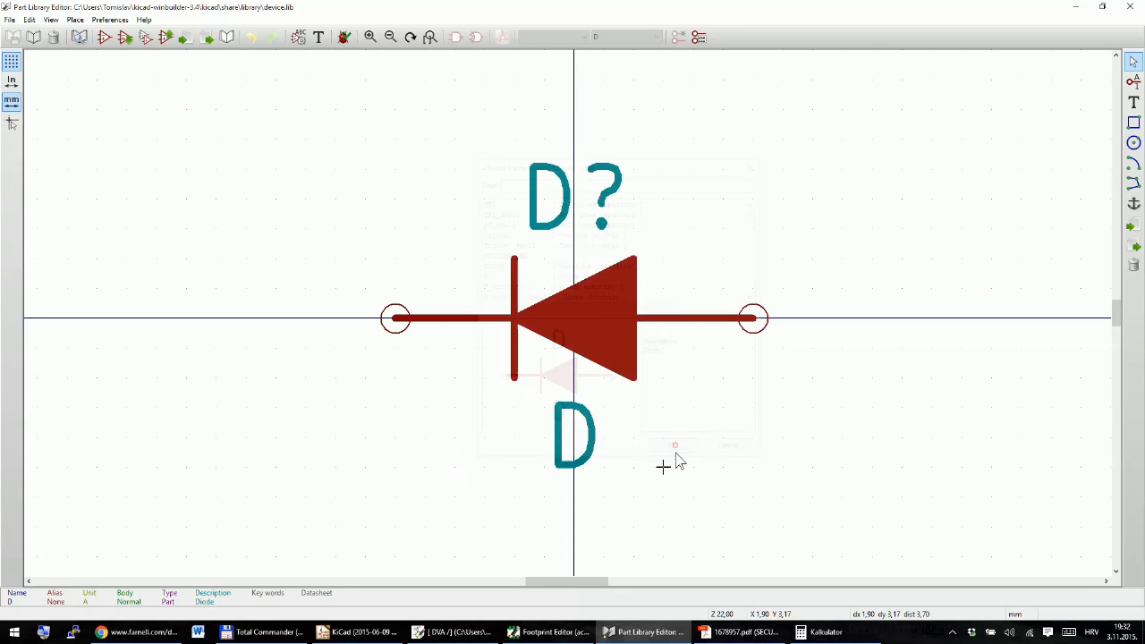
Step: Check the pin name and number of the diode symbol's cathode pin in its properties
double_click(453, 319)
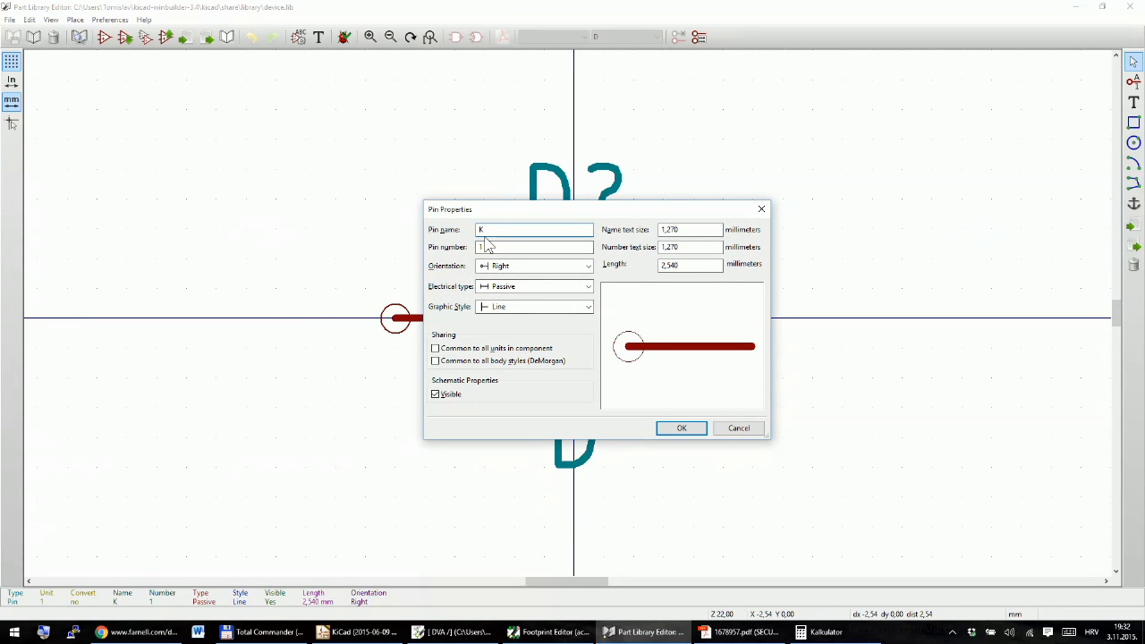
click(485, 248)
key(Return)
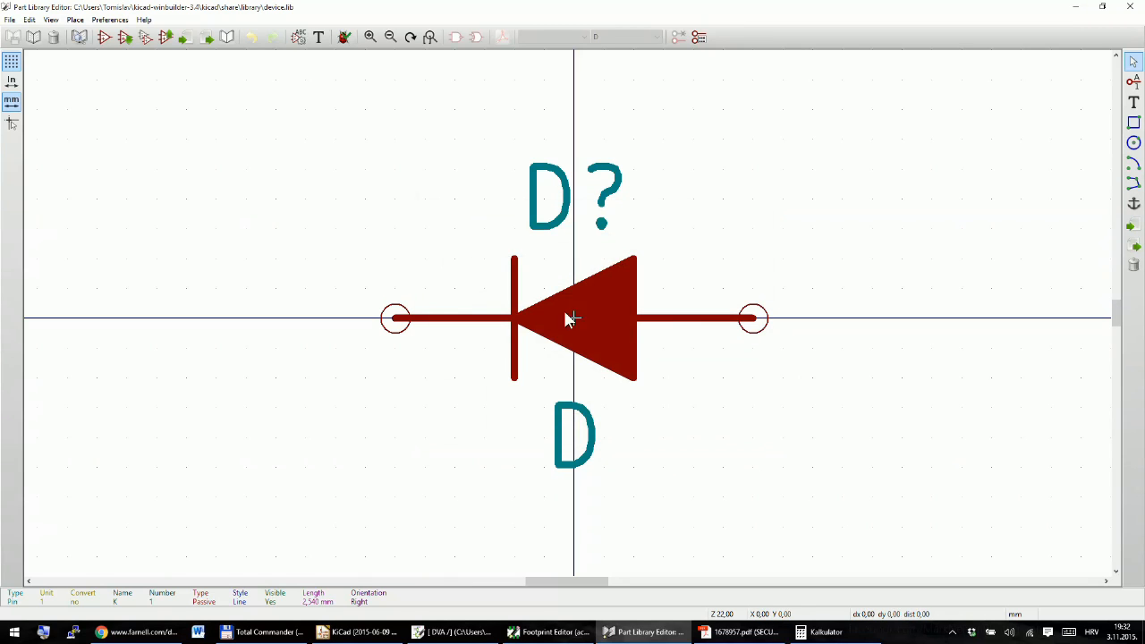
Step: Check the diode symbol's anode pin name and number, and compare them with the pad numbers in the Footprint Editor
double_click(693, 322)
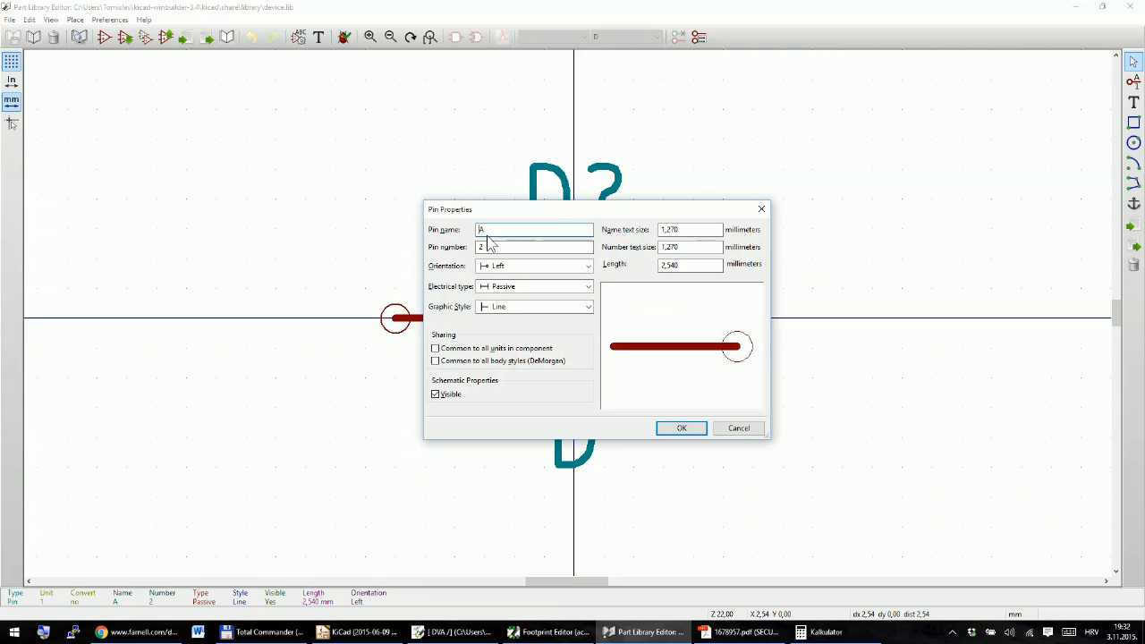
key(Return)
click(550, 631)
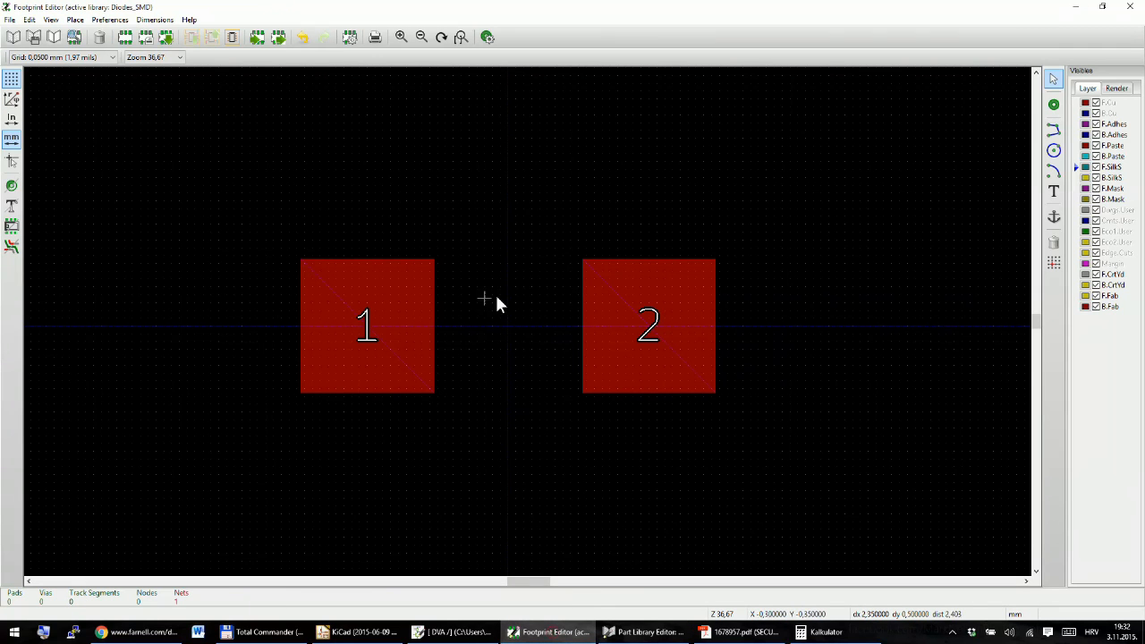
scroll(282, 335, down, 3)
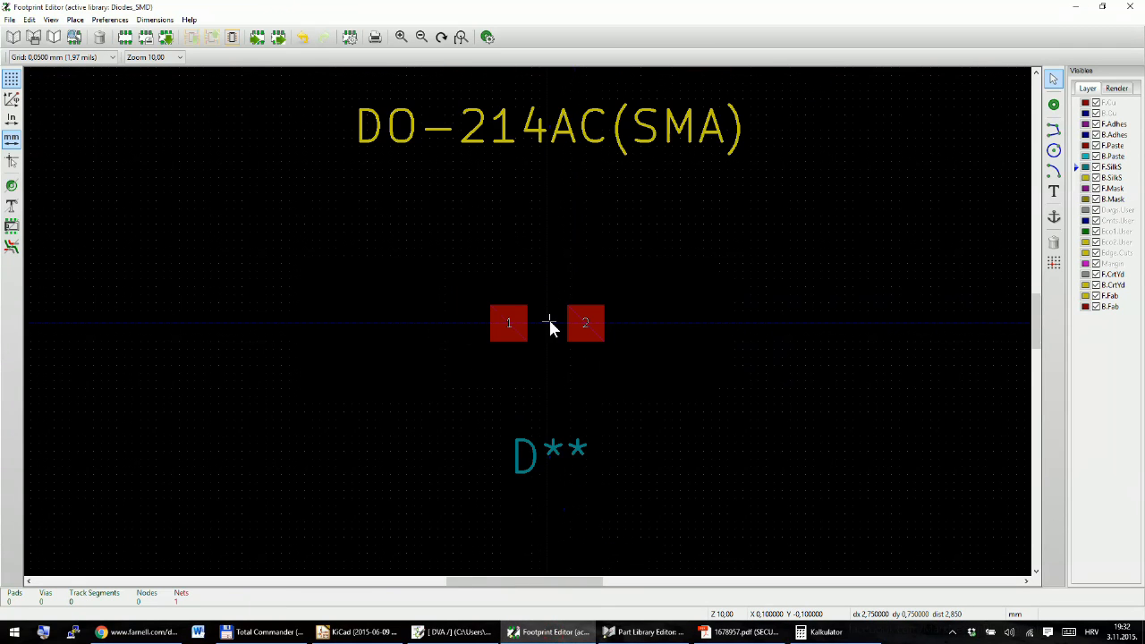
scroll(549, 324, up, 2)
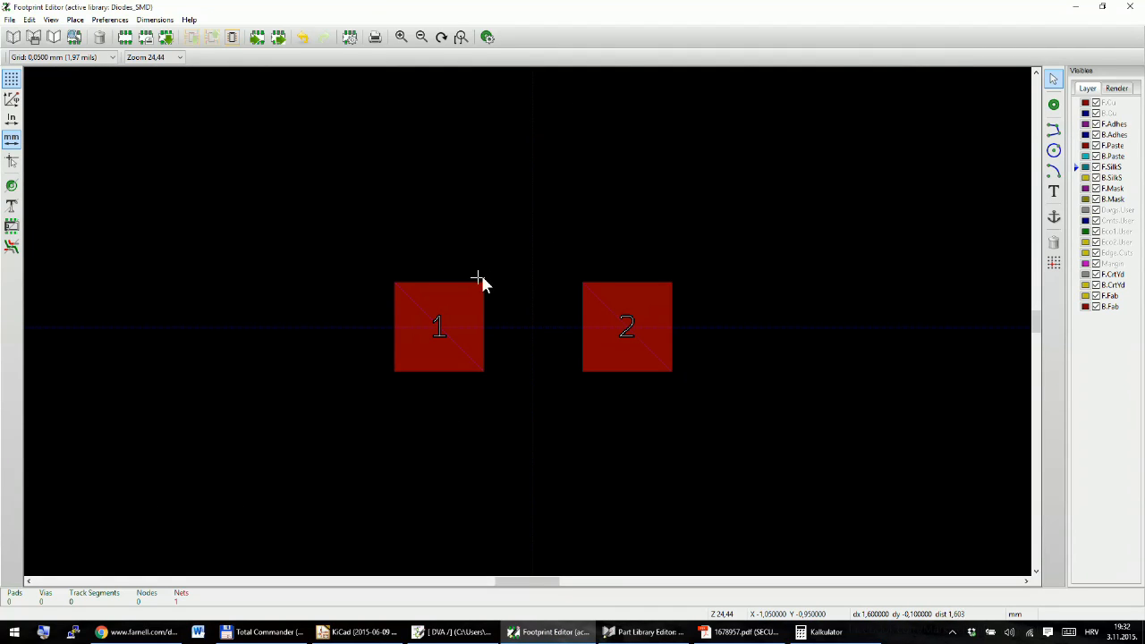
scroll(474, 322, up, 1)
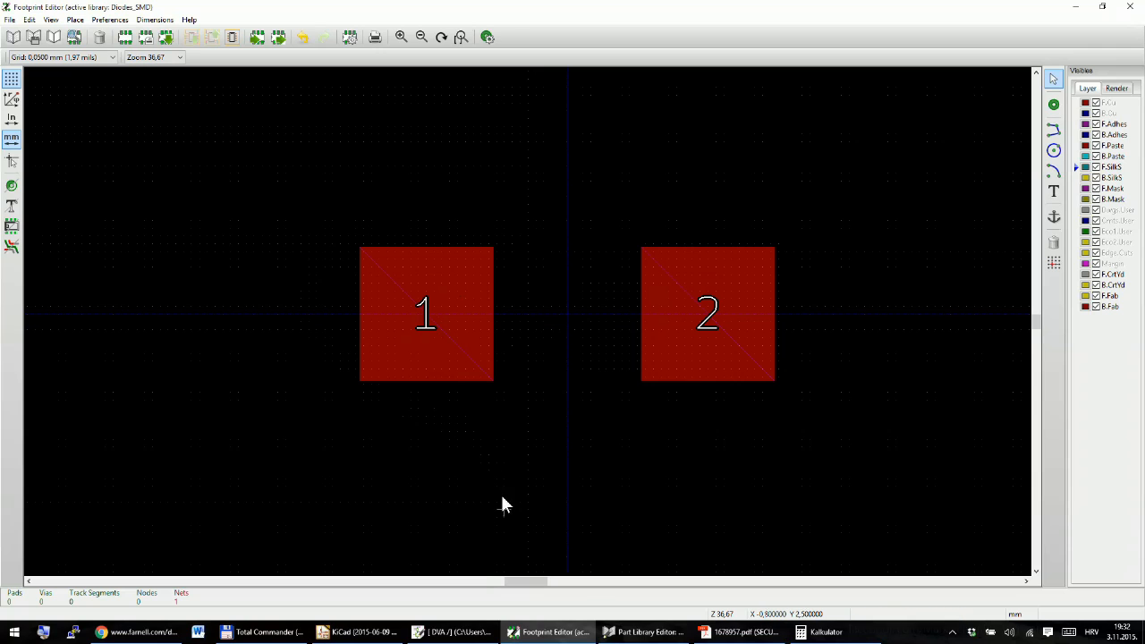
Step: Recheck the diode symbol's cathode pin name and number in the Part Library Editor and return to the Footprint Editor
click(644, 631)
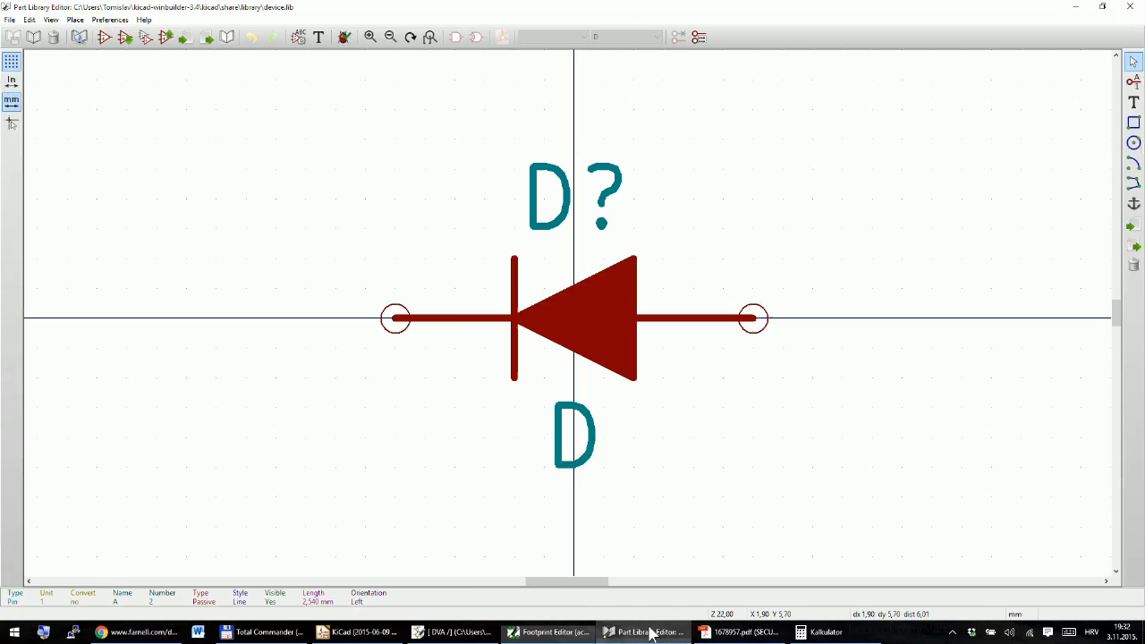
double_click(454, 319)
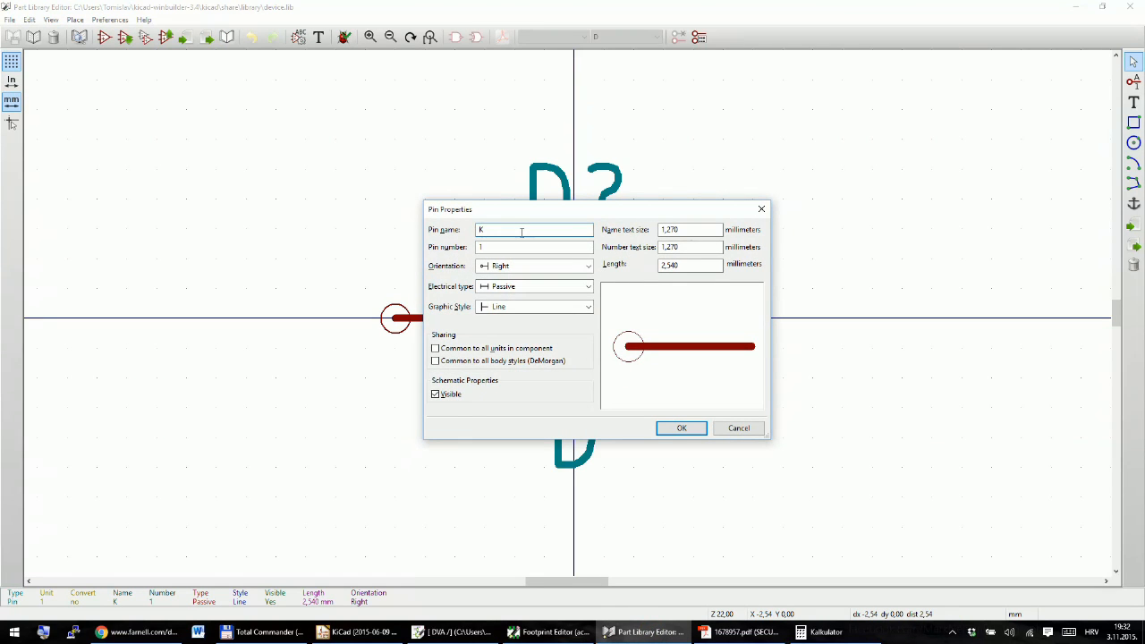
key(Escape)
key(alt+Tab)
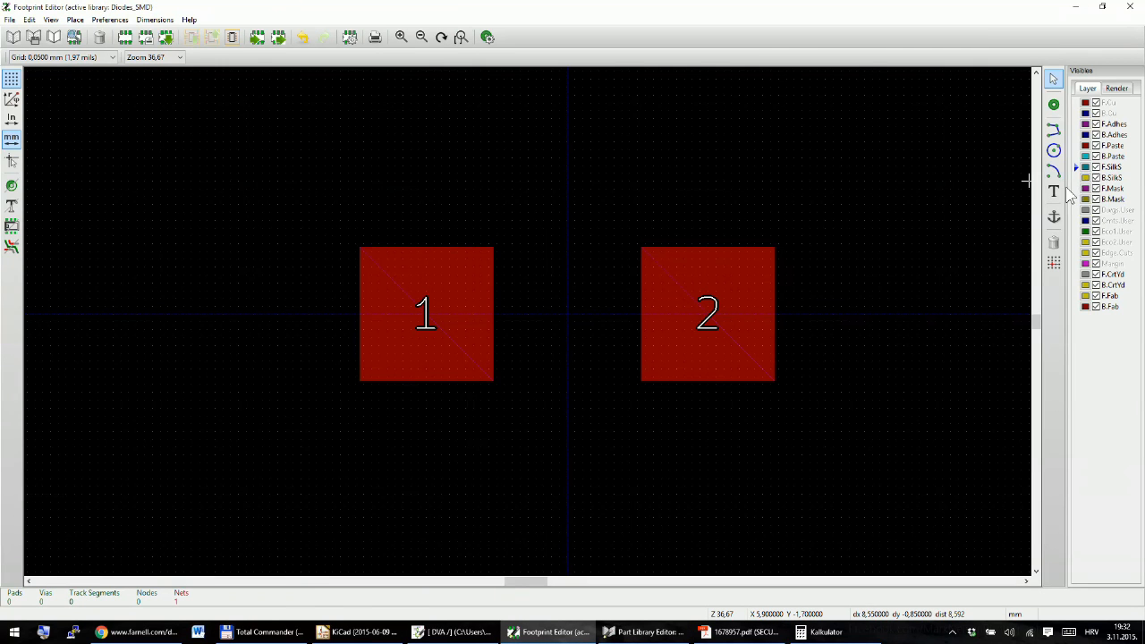
Step: Activate the graphic line tool on the F.SilkS layer and set the grid to 0.2000 mm
click(1053, 130)
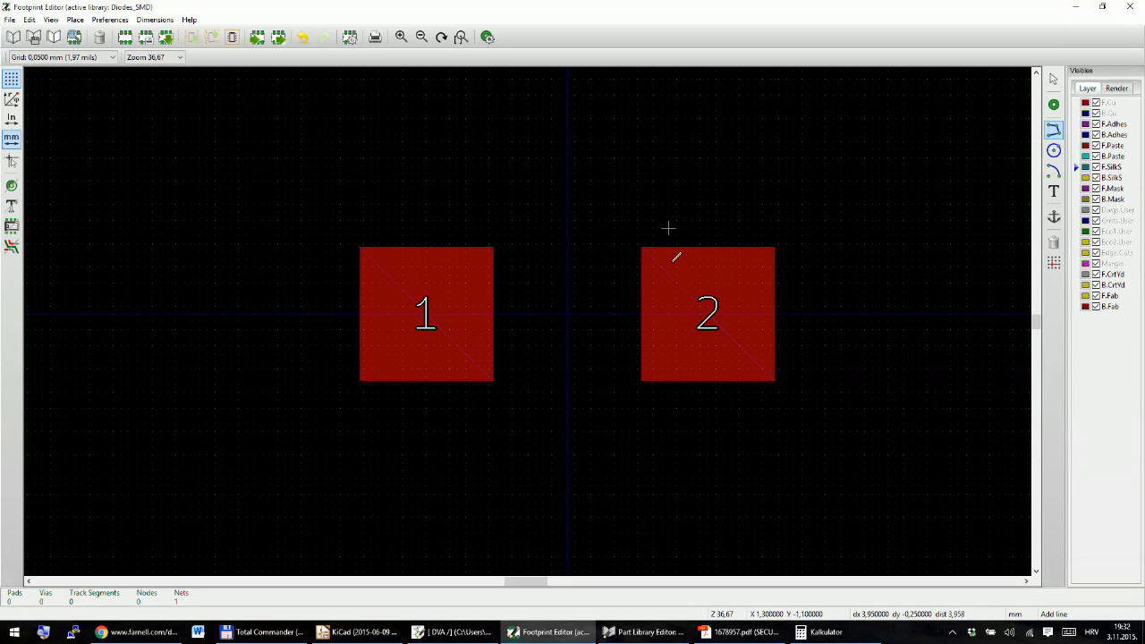
right_click(536, 120)
mouse_move(608, 294)
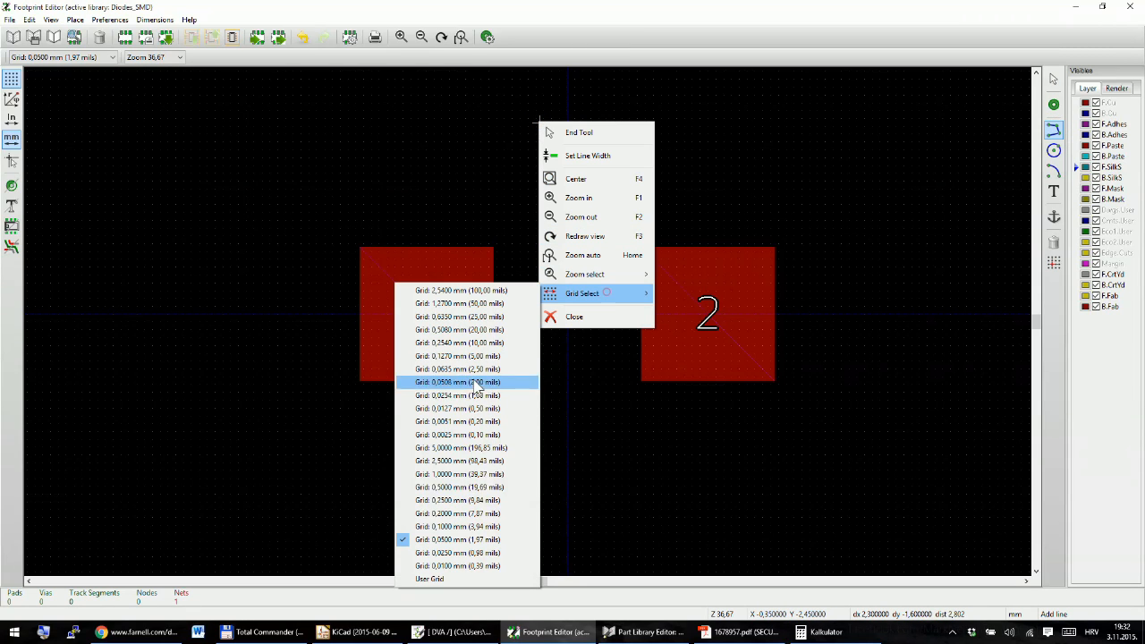
click(458, 513)
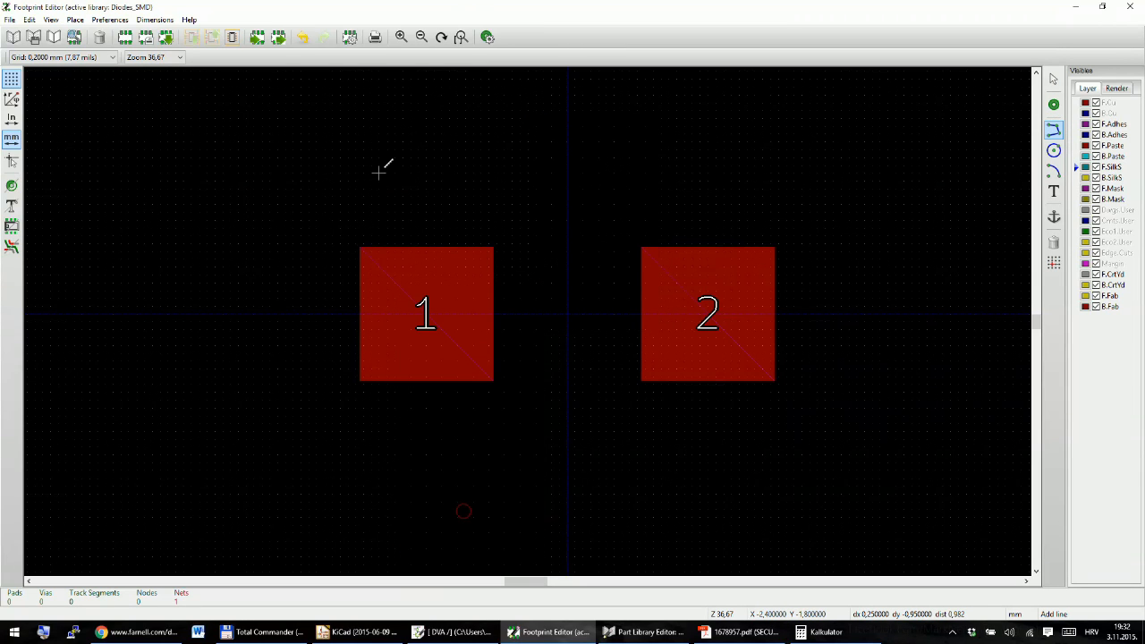
Step: Try to draw a vertical silkscreen line about 2 mm long along the outer side of pad 1
click(348, 234)
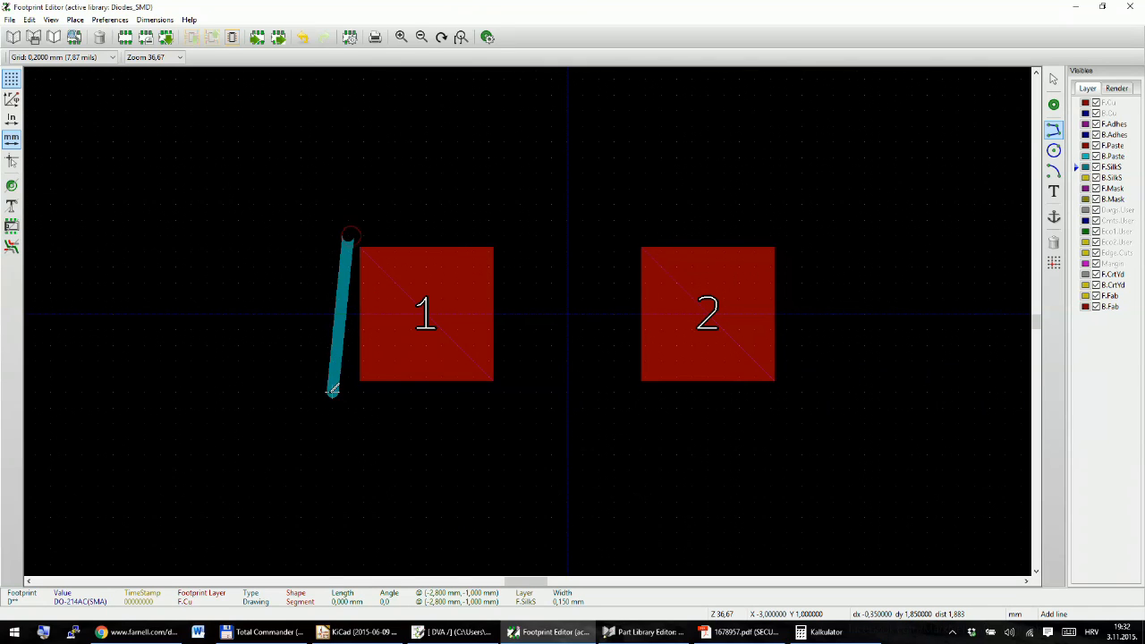
click(348, 391)
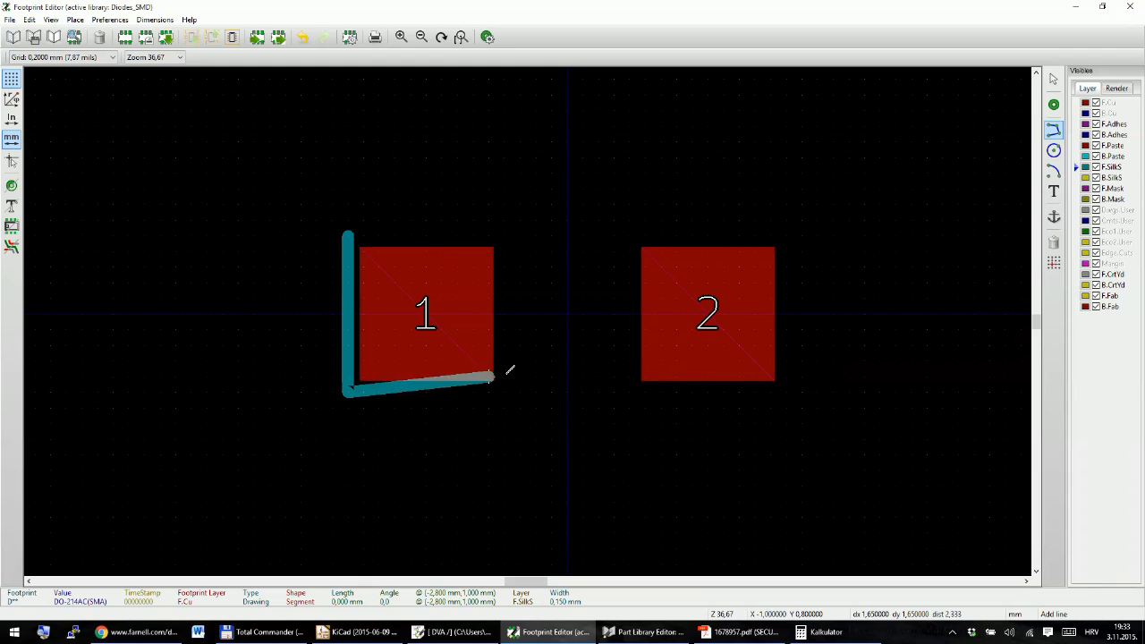
key(Escape)
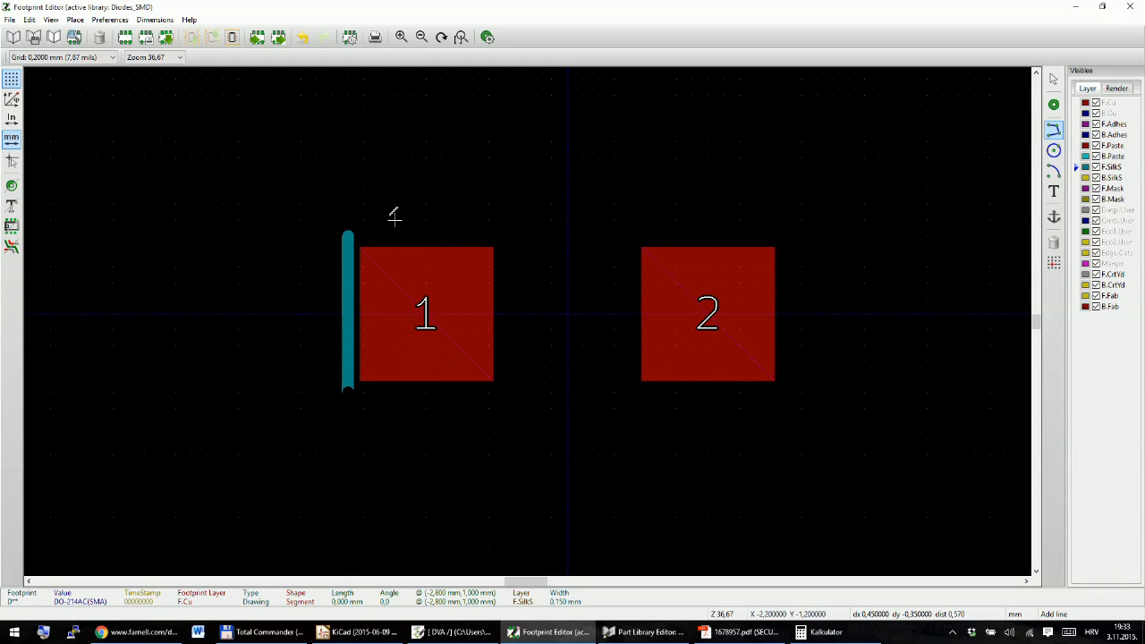
key(ctrl+z)
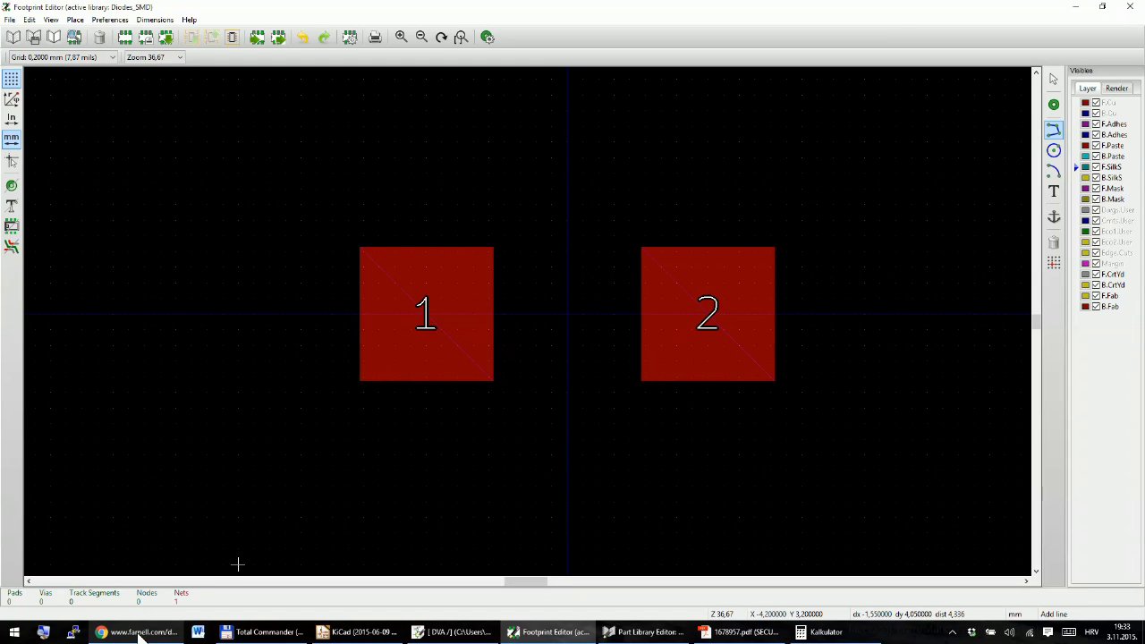
Step: Consult the DO-214AC (SMA) package outline and cathode band in the browser datasheet and return to the Footprint Editor
mouse_move(140, 635)
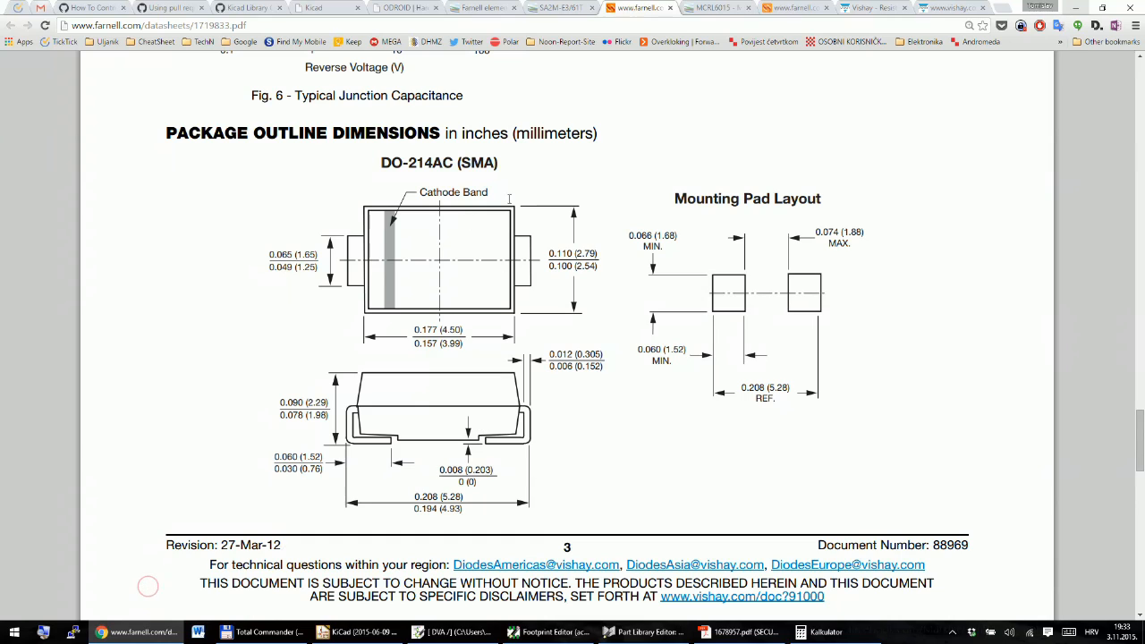
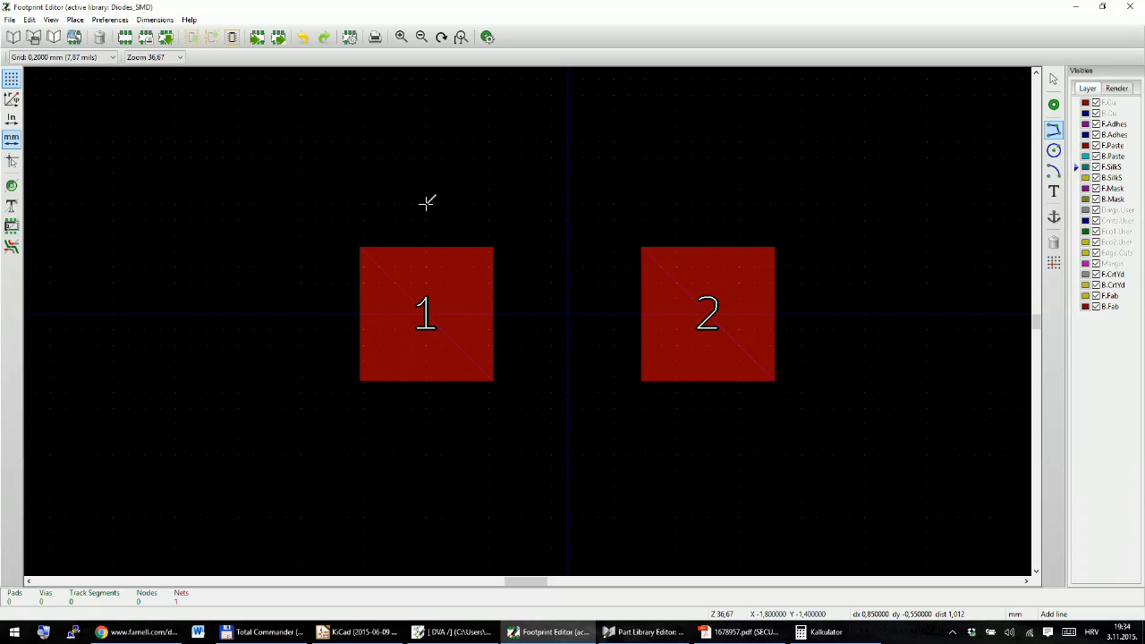
key(alt+Tab)
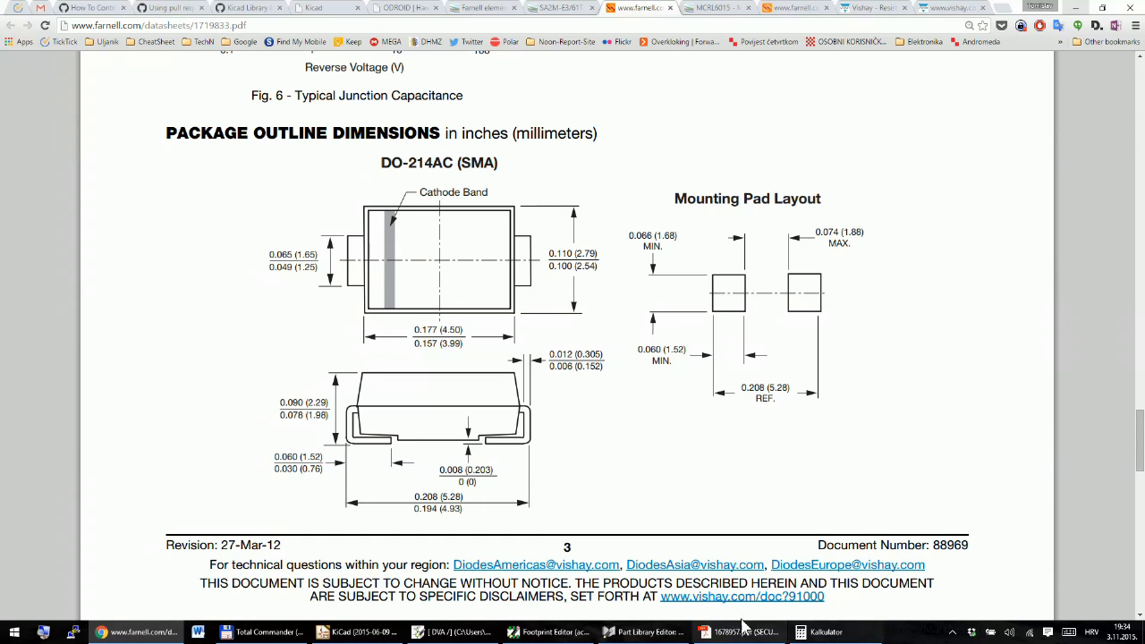
click(554, 632)
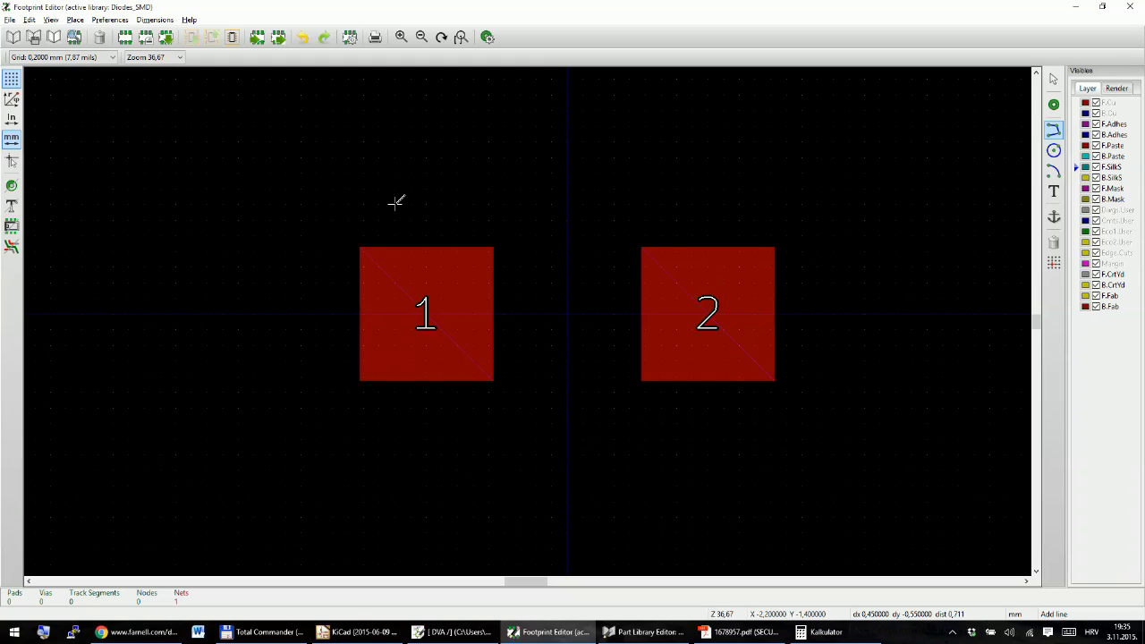
Step: Draw the upper silkscreen outline 4.4 mm wide above both pads, with 0.4 mm legs ending just above each pad
click(396, 202)
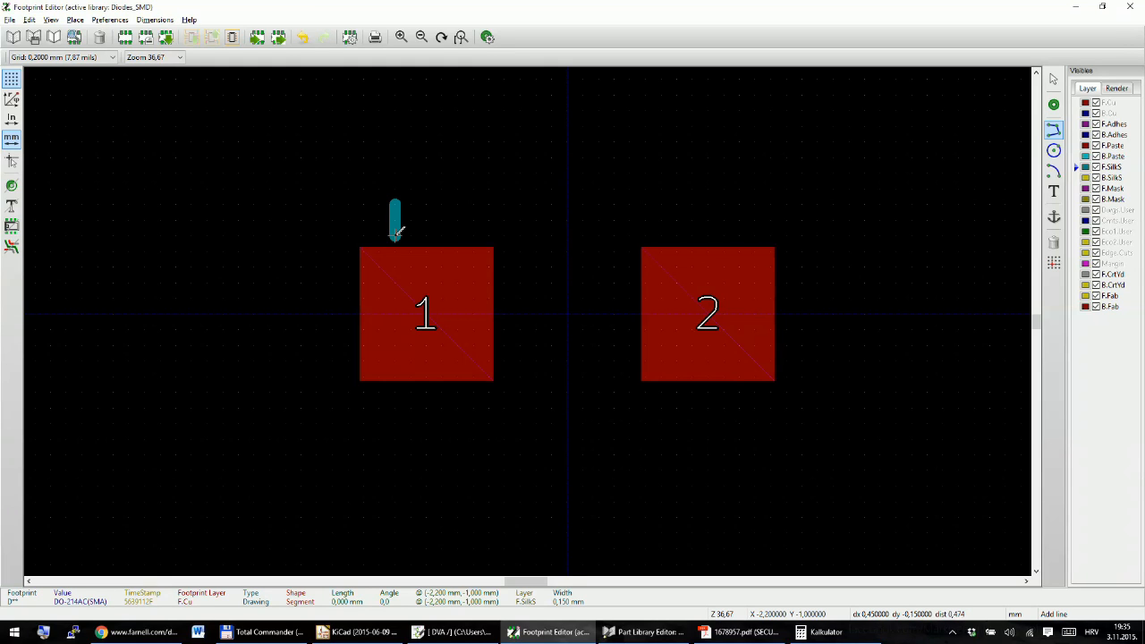
click(396, 234)
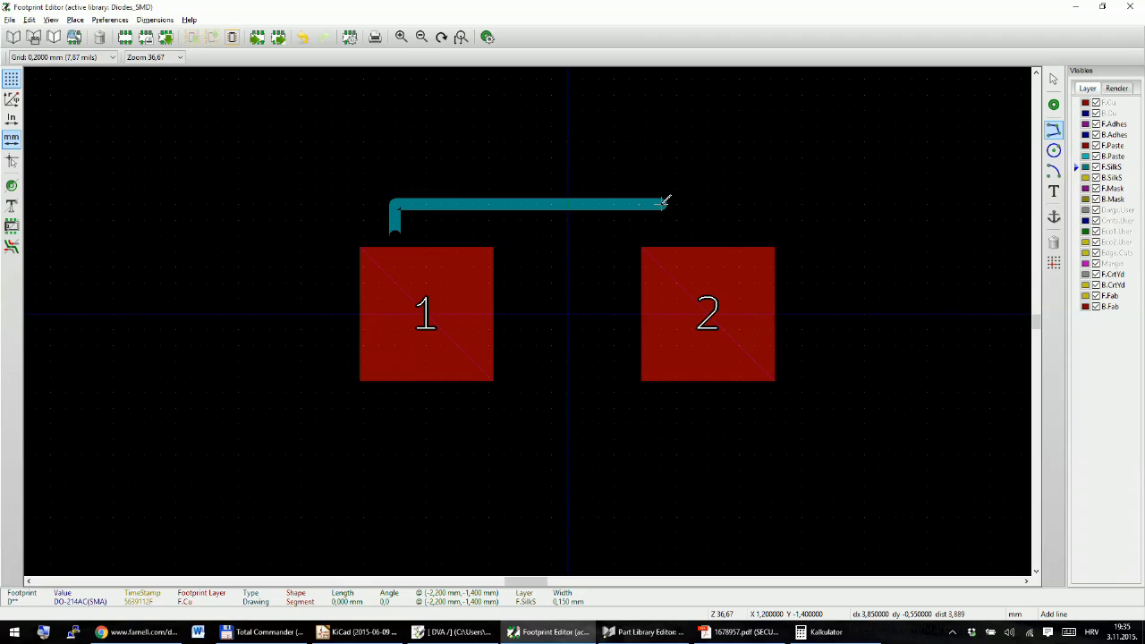
click(740, 203)
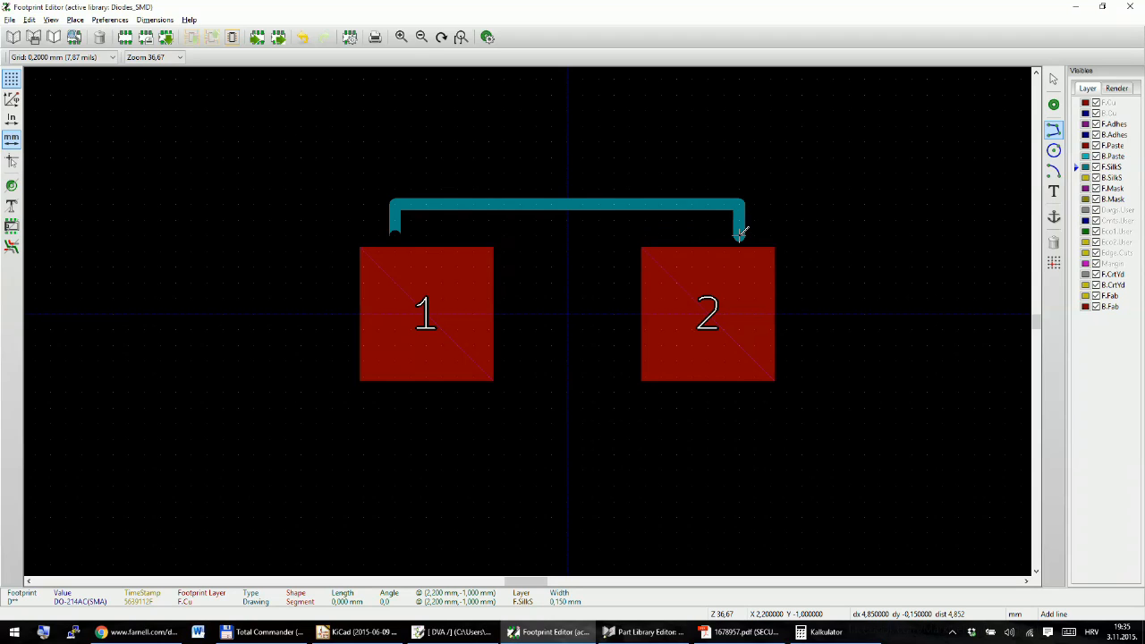
double_click(741, 232)
Step: Draw the matching lower silkscreen outline 4.4 mm wide below both pads, with 0.4 mm legs ending just below each pad
click(739, 390)
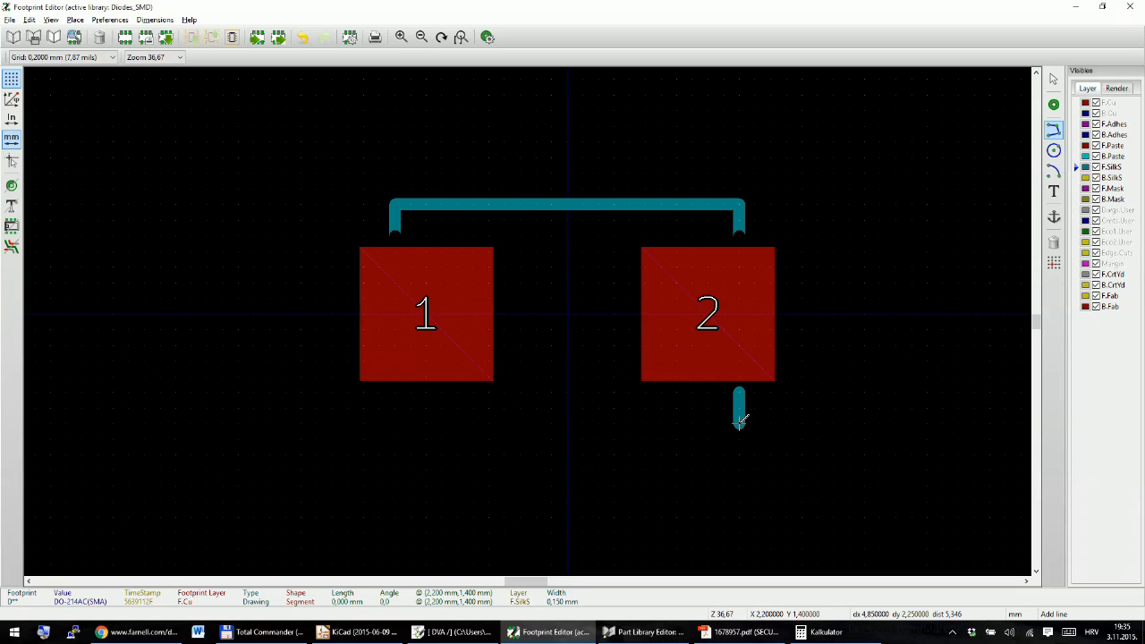
click(739, 422)
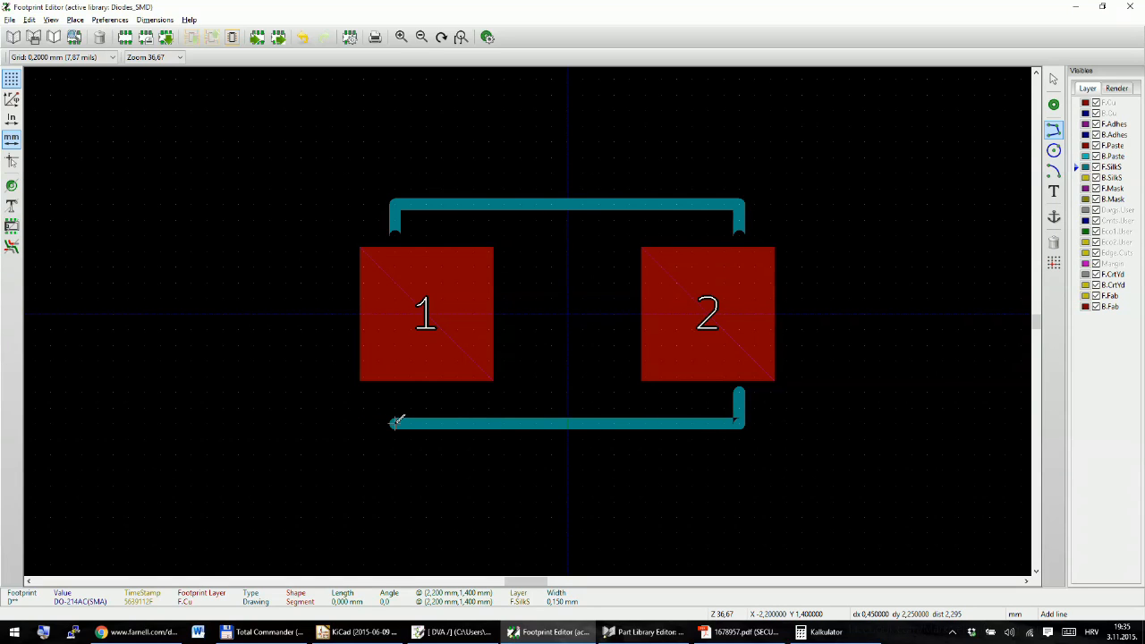
click(395, 422)
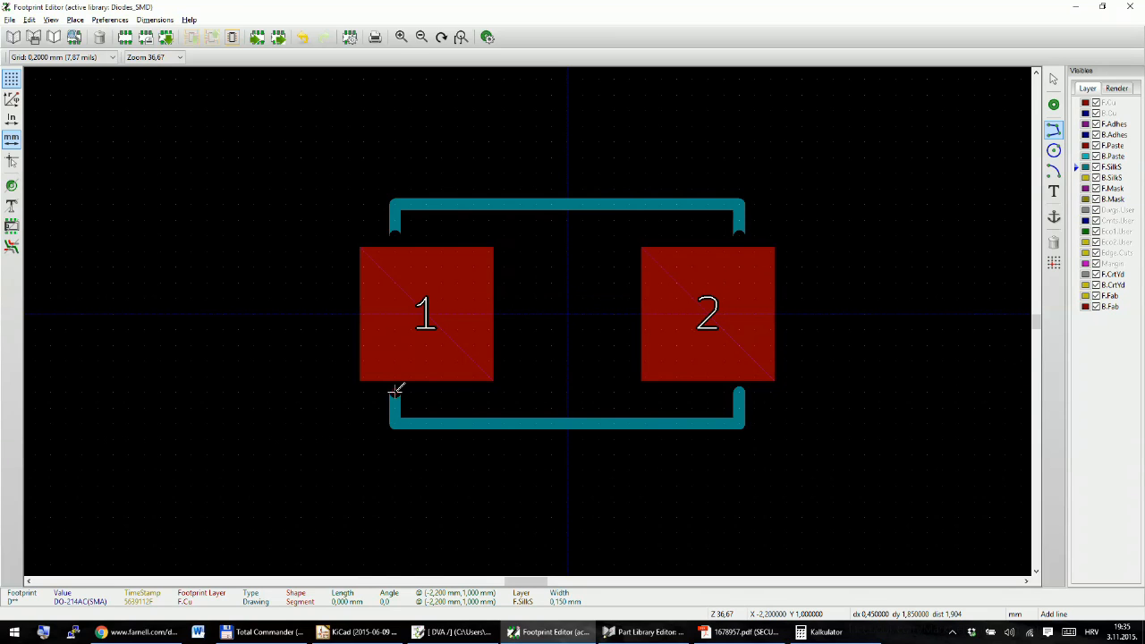
scroll(483, 291, down, 2)
scroll(536, 320, up, 2)
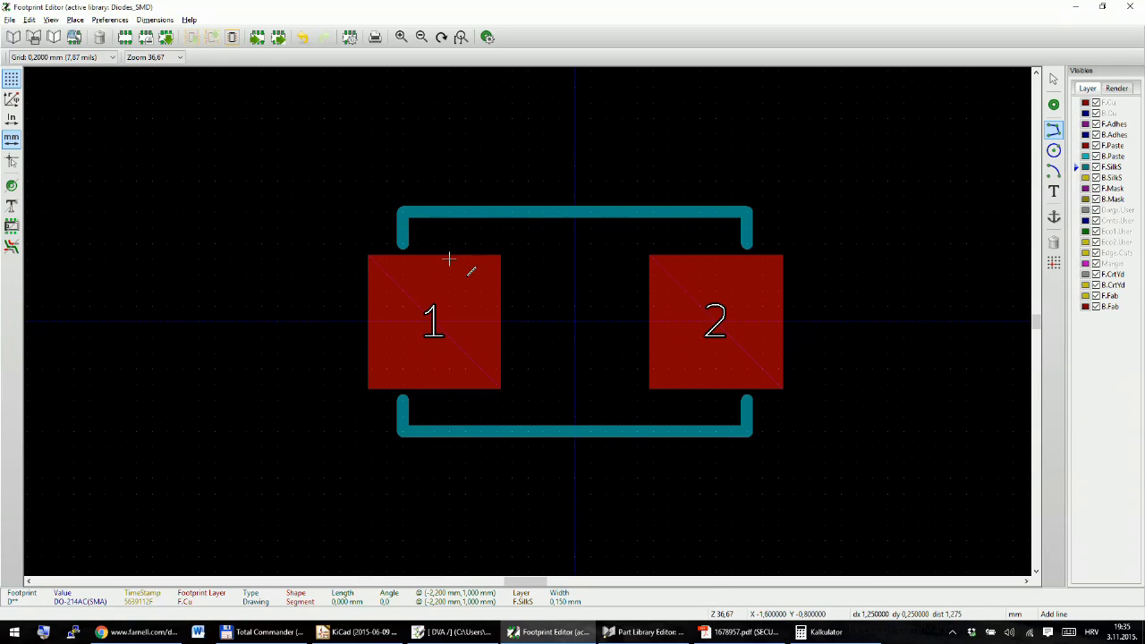
Step: Draw 0.2 mm wide cathode band outlines above and below pad 1, joining the upper and lower silkscreen lines
click(437, 211)
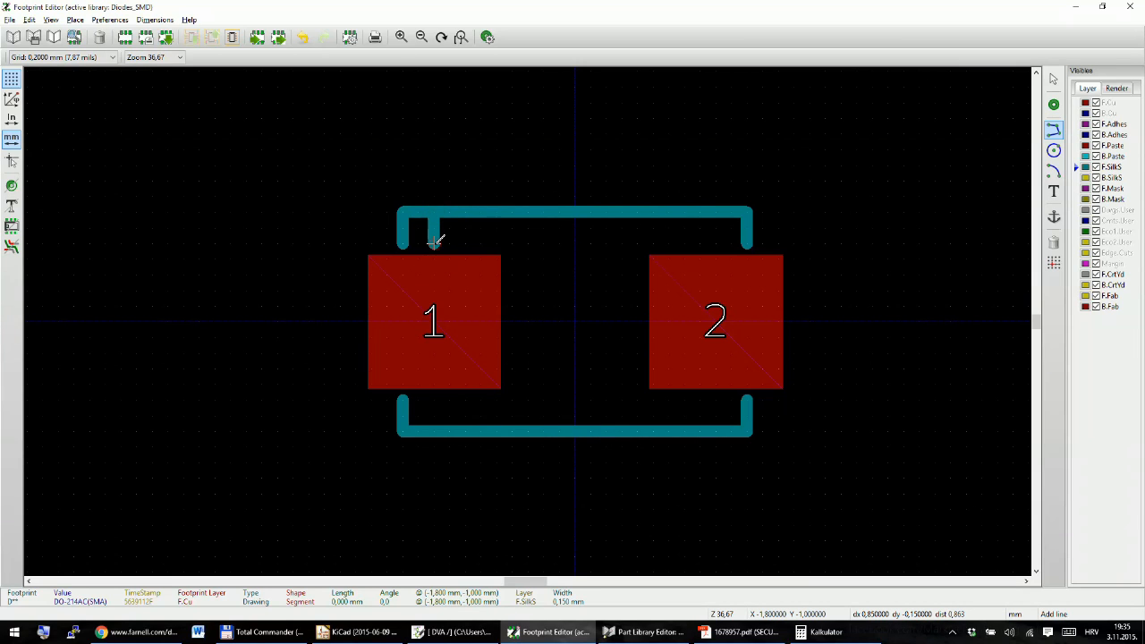
click(435, 242)
click(449, 243)
click(449, 212)
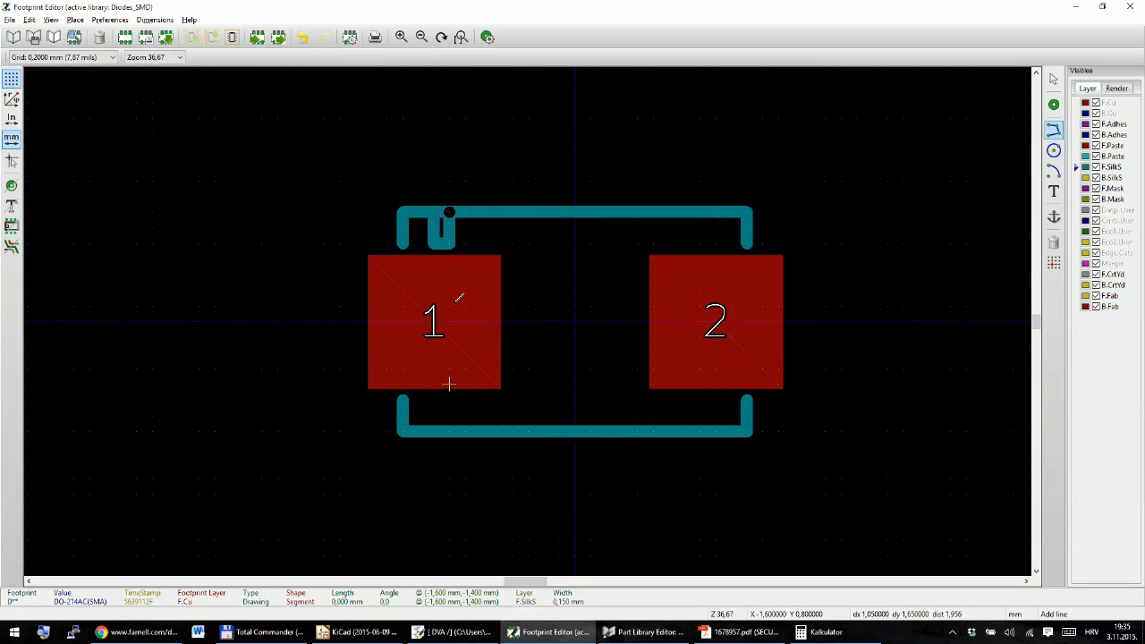
click(436, 431)
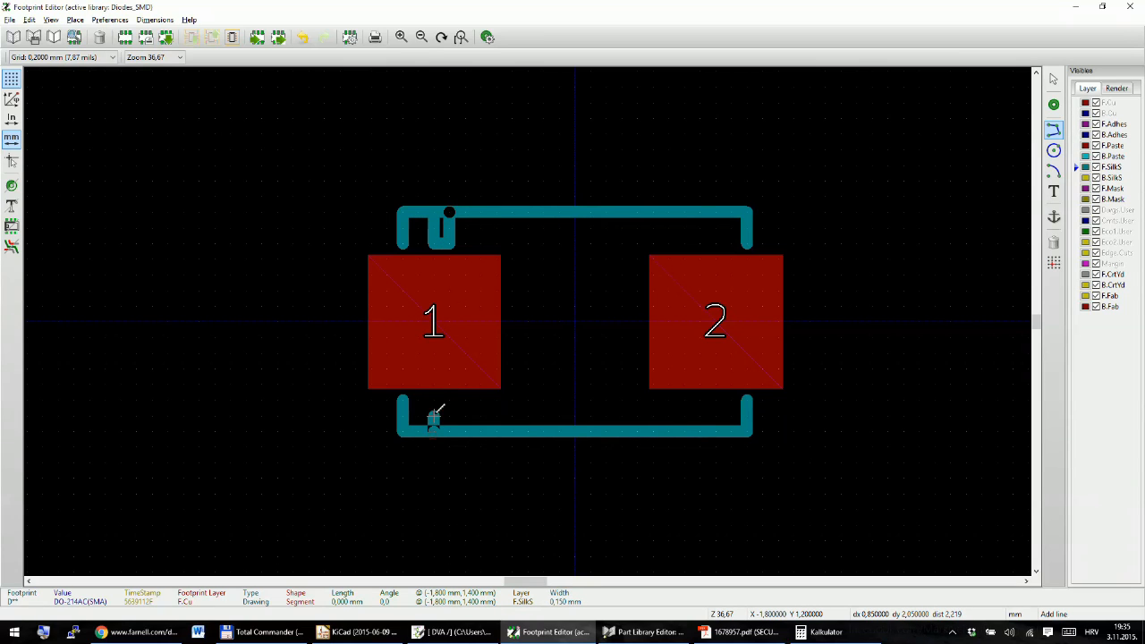
click(436, 400)
click(449, 400)
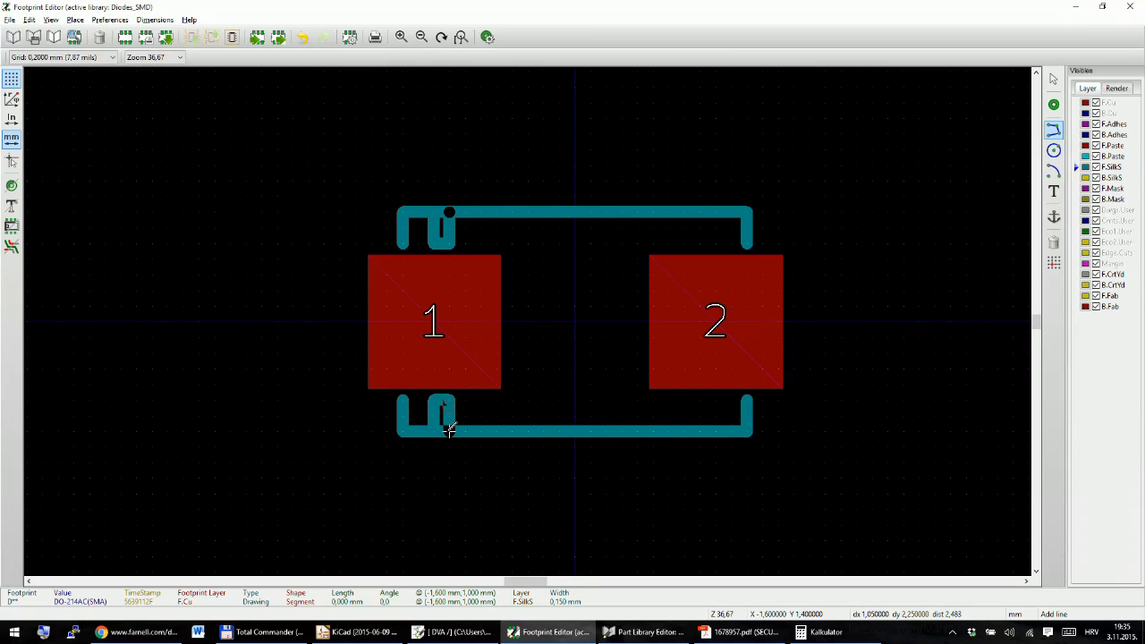
scroll(529, 415, down, 3)
scroll(530, 321, up, 3)
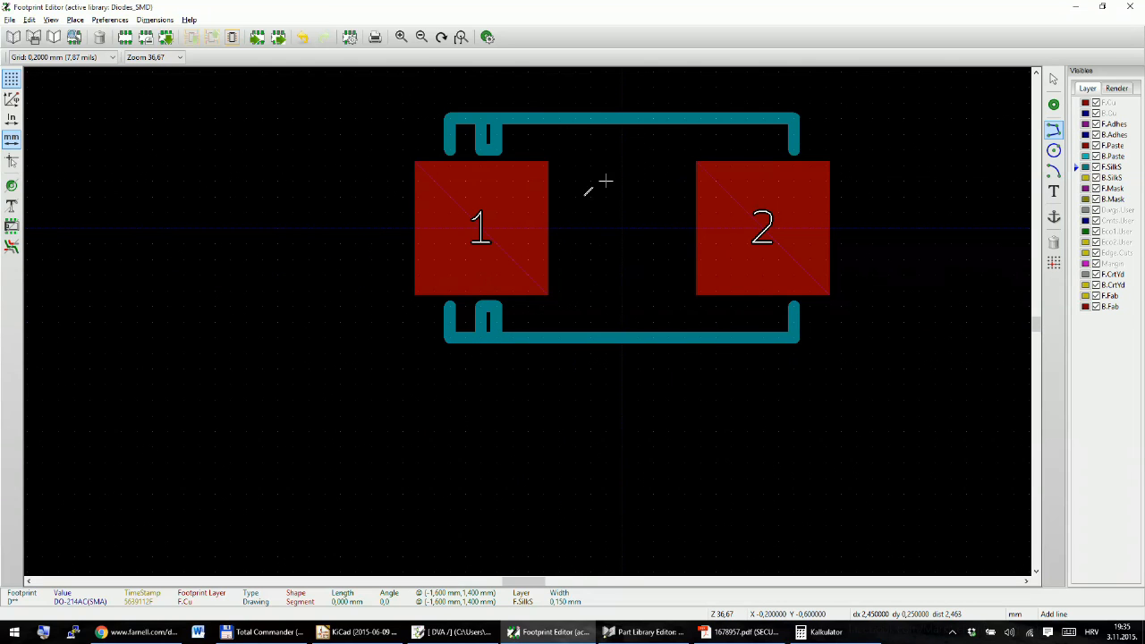
Step: Set the grid to 0.1 mm and fill the gaps in the cathode band outlines above and below pad 1 with silkscreen lines
right_click(587, 153)
mouse_move(668, 369)
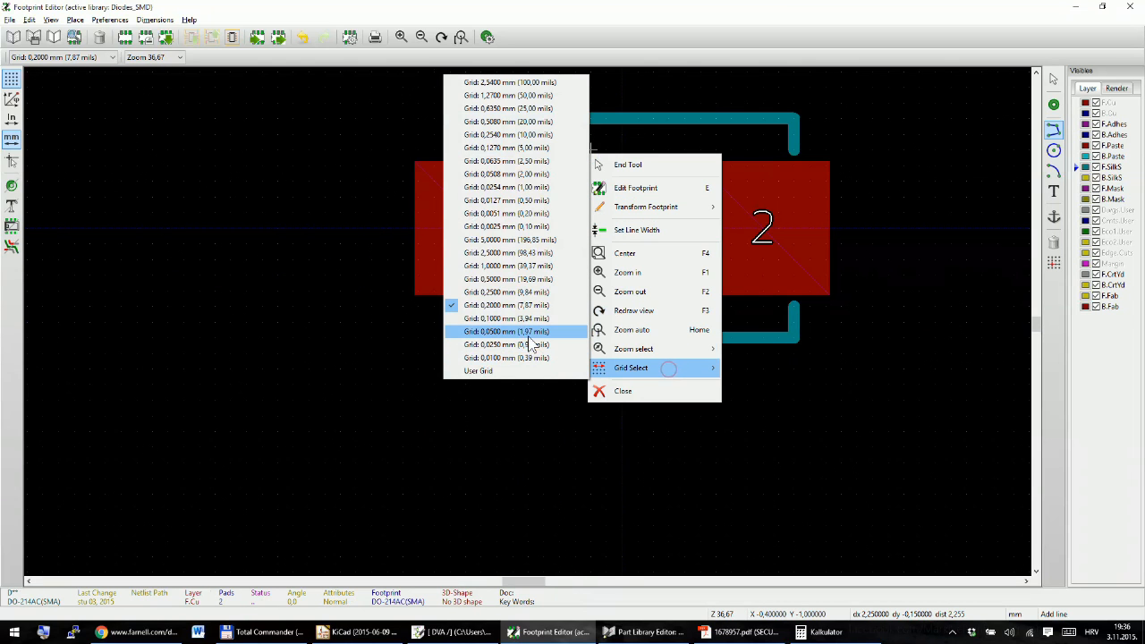
click(507, 319)
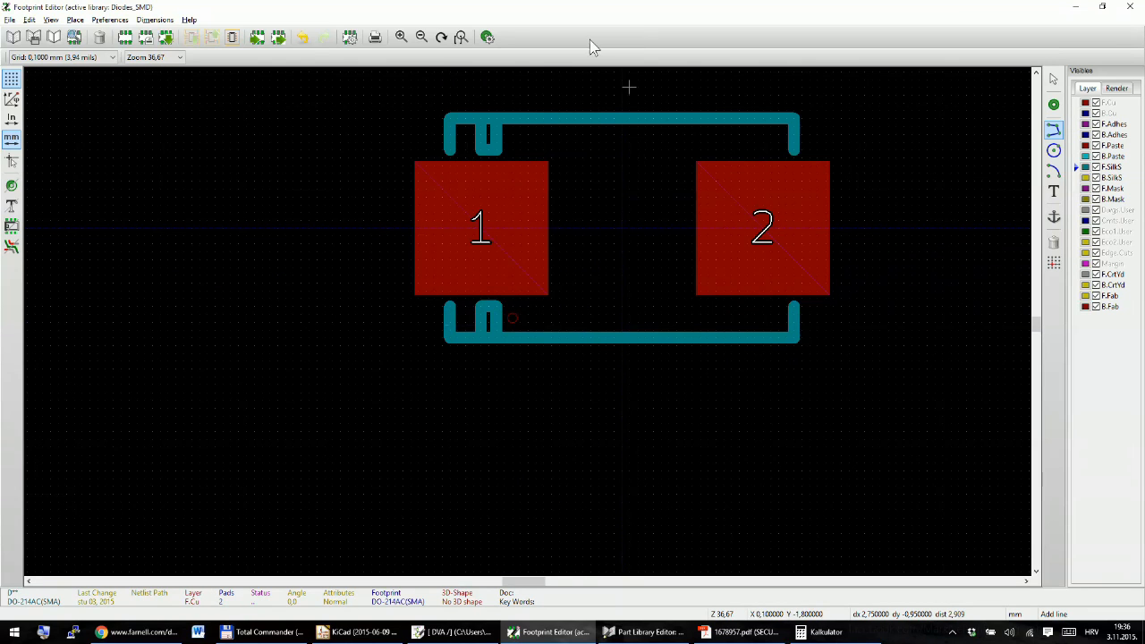
click(487, 121)
click(489, 146)
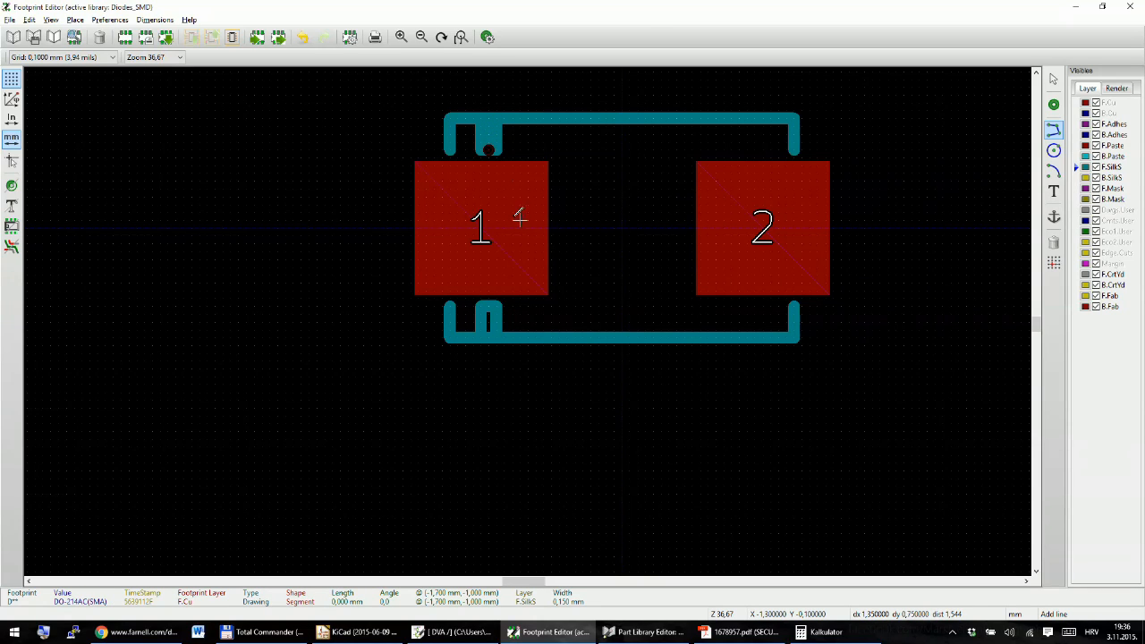
click(489, 306)
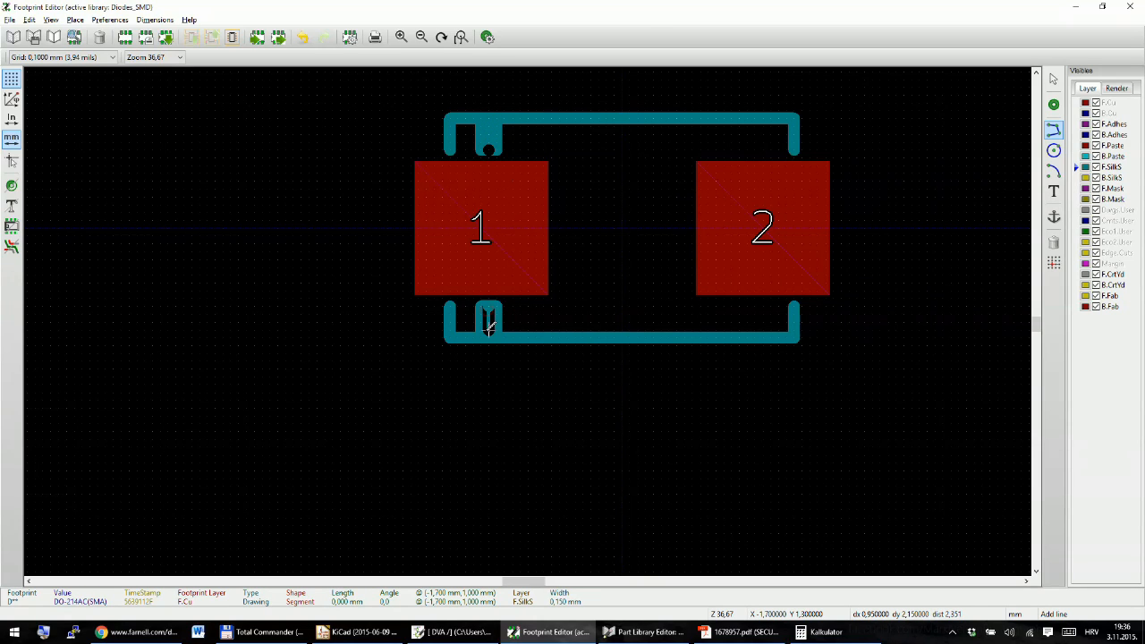
double_click(489, 331)
Step: Draw a solid silkscreen cathode bar 1.6 mm long beside pad 1's outer edge, using adjacent lines at X -2.8, -2.9 and -3.0 mm
scroll(534, 359, down, 3)
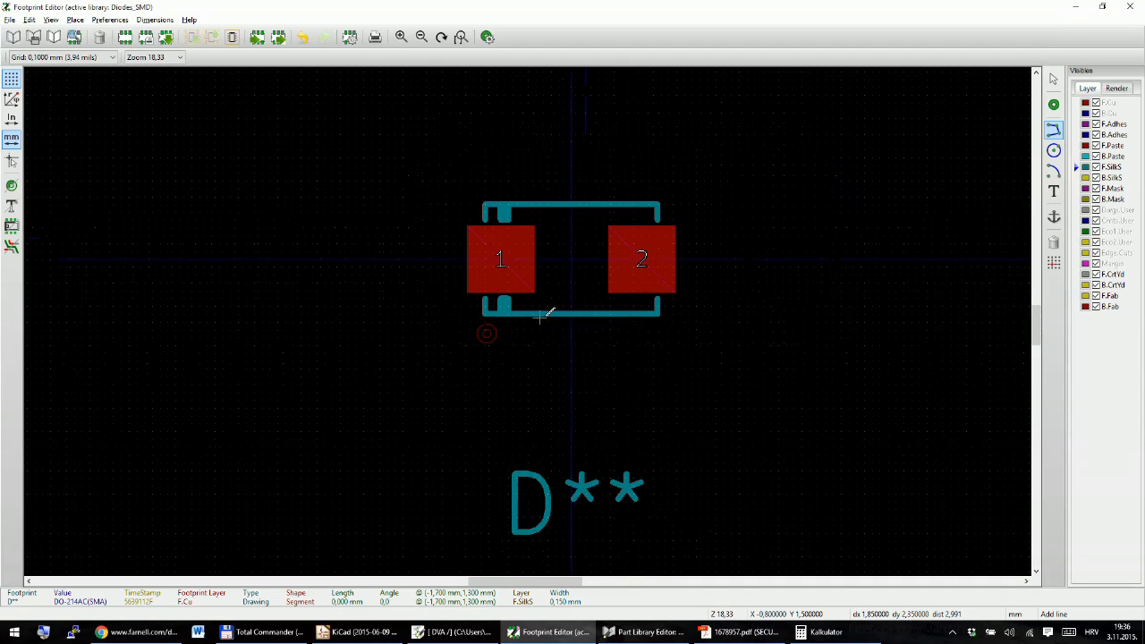
scroll(548, 291, up, 3)
scroll(528, 315, down, 1)
scroll(529, 316, up, 1)
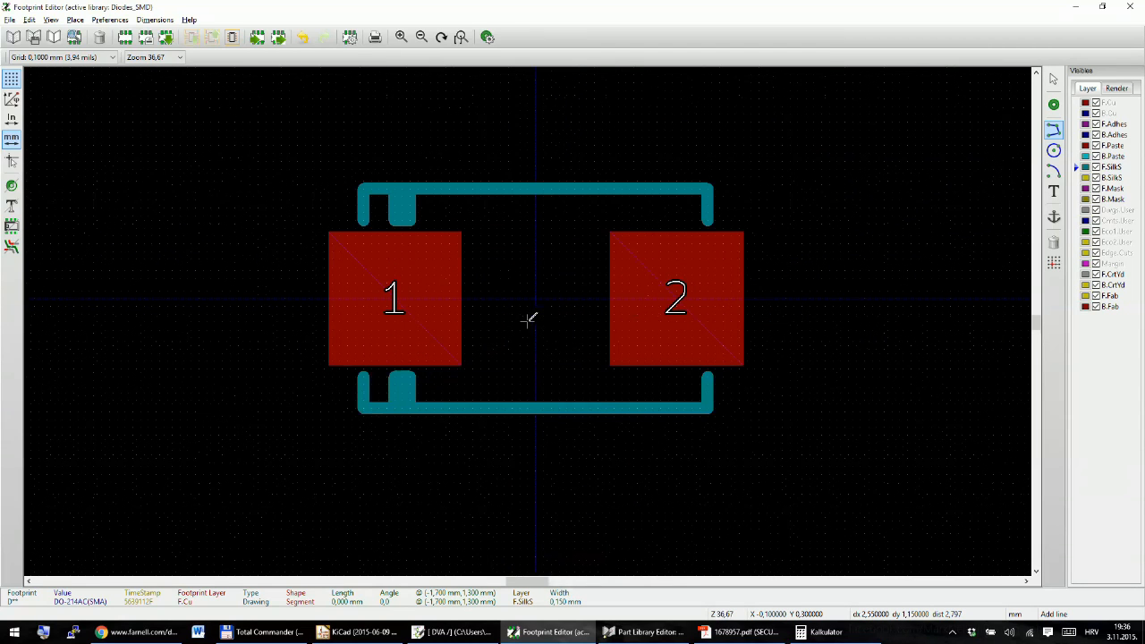
click(317, 233)
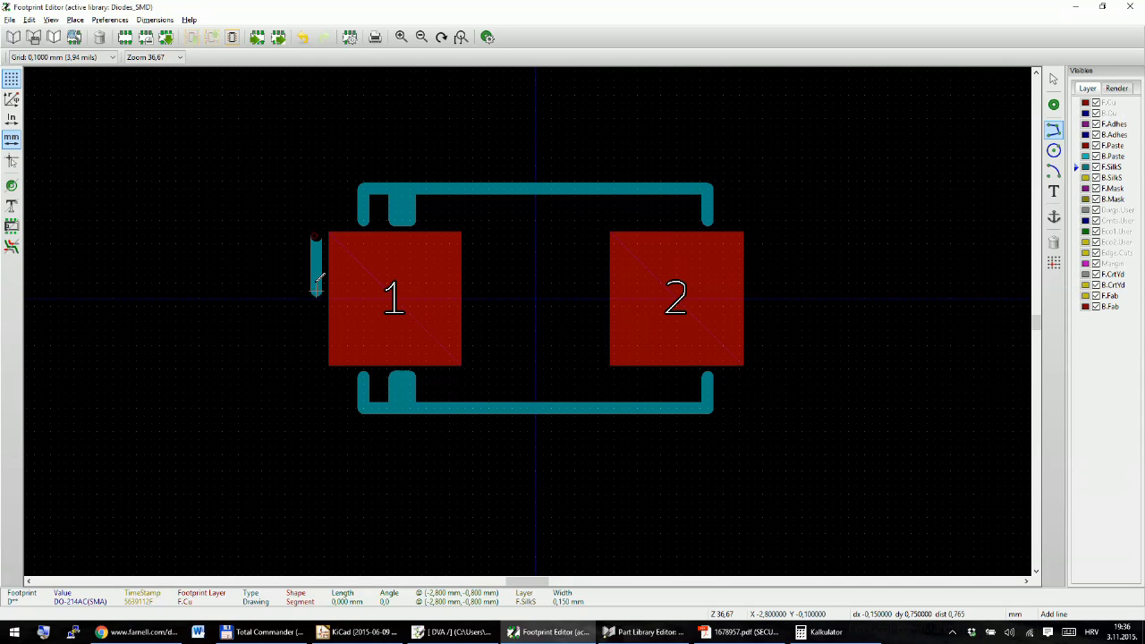
click(317, 360)
click(309, 360)
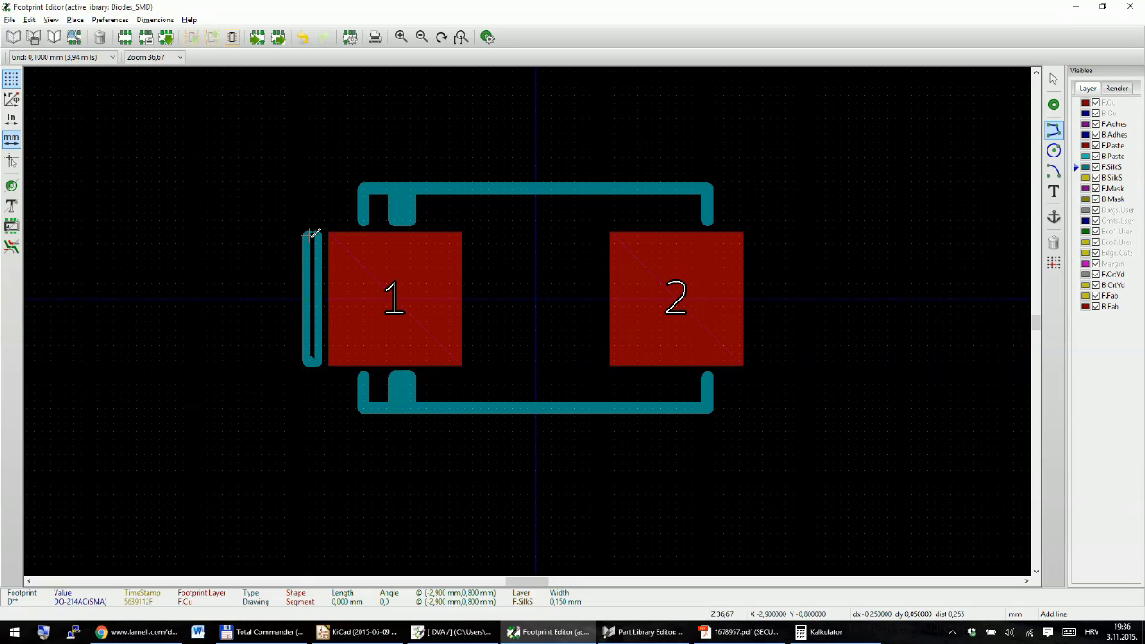
click(309, 233)
click(301, 234)
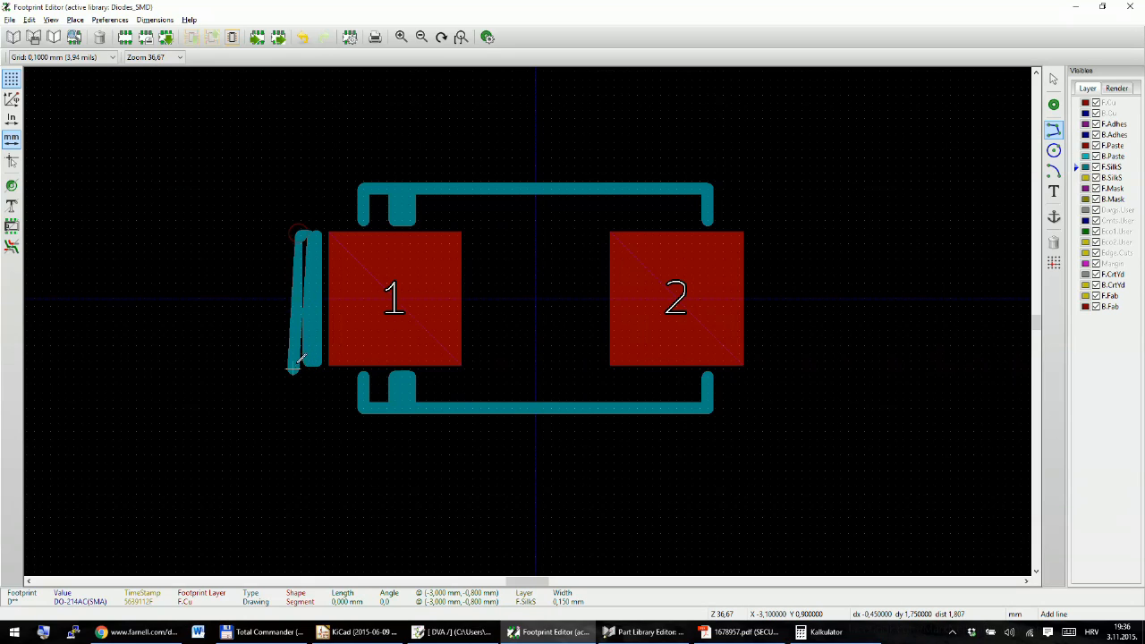
click(303, 360)
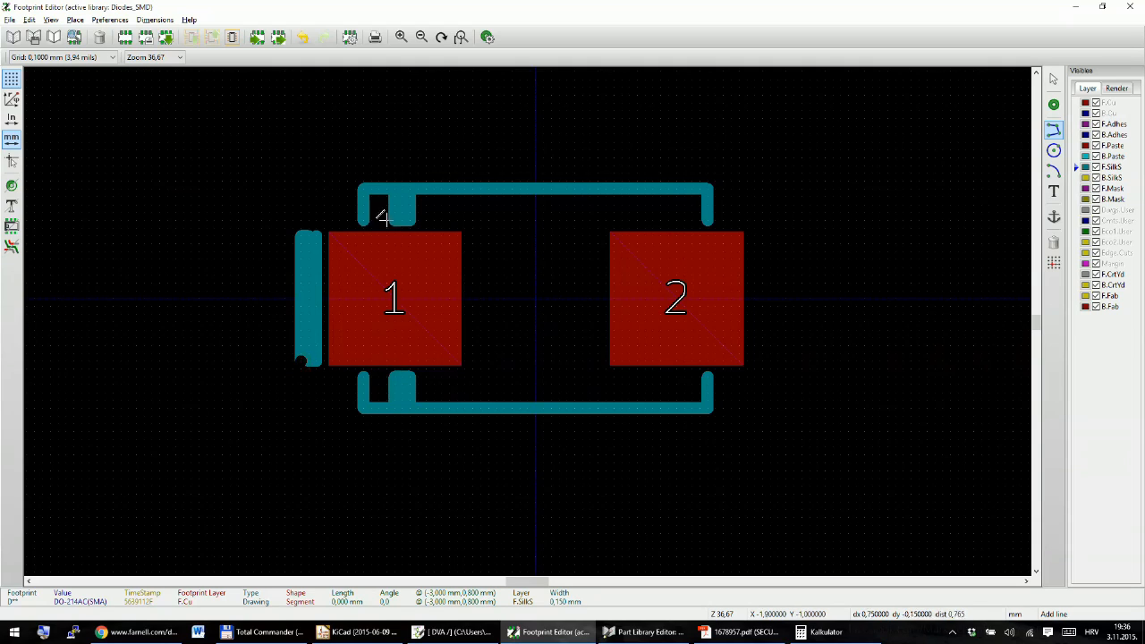
Step: Move the D** reference text to just below the lower silkscreen outline of the diode footprint
scroll(383, 212, down, 1)
scroll(613, 322, up, 1)
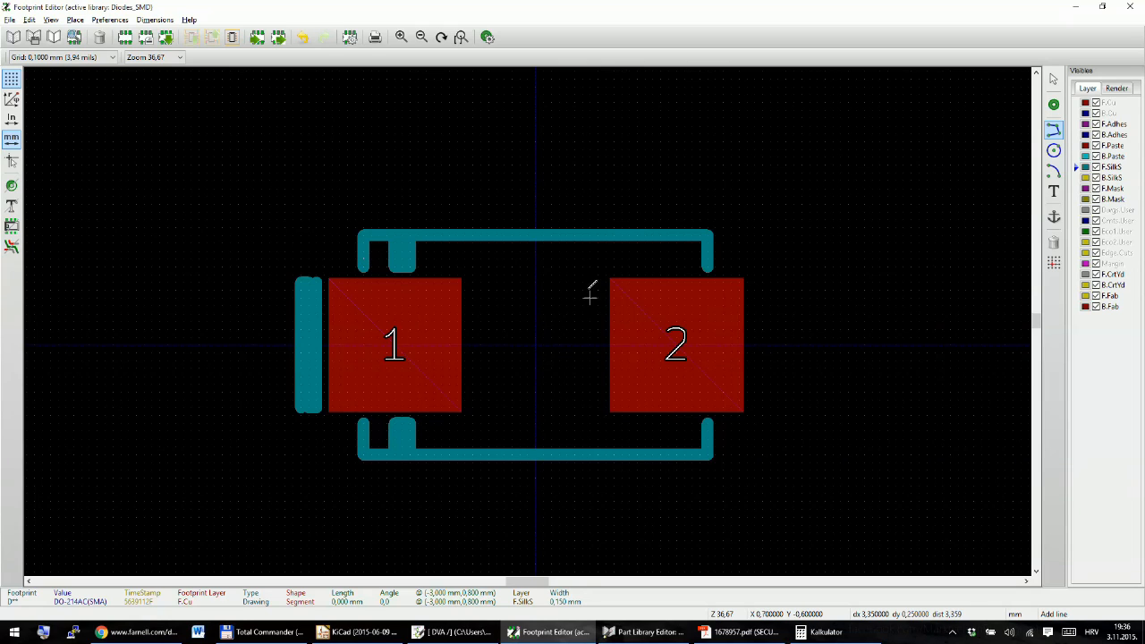
scroll(587, 286, down, 3)
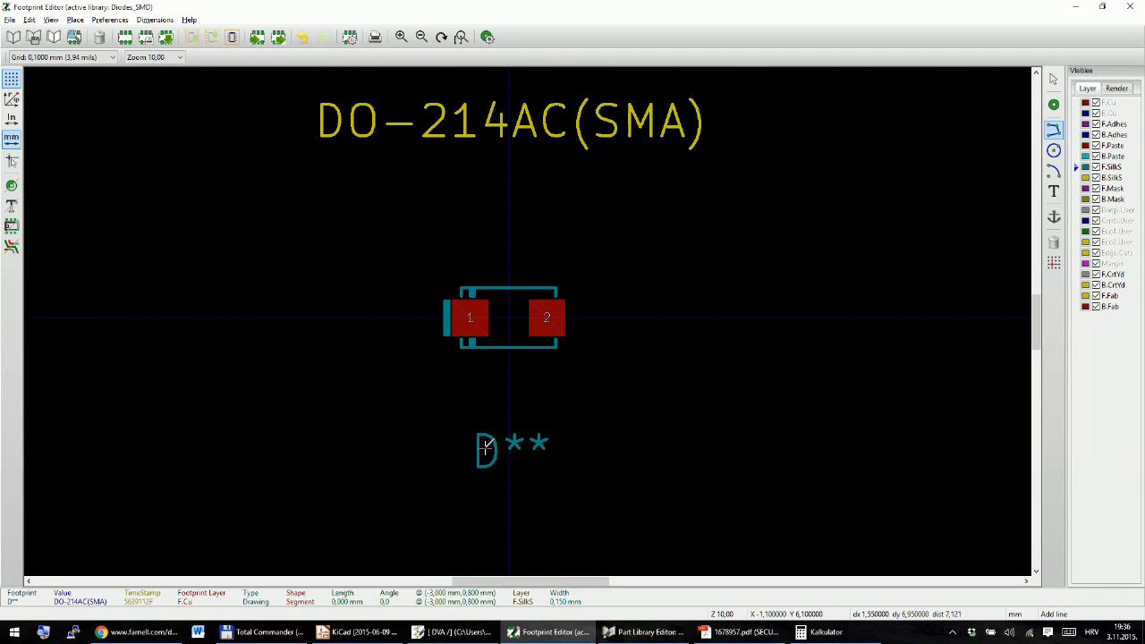
key(m)
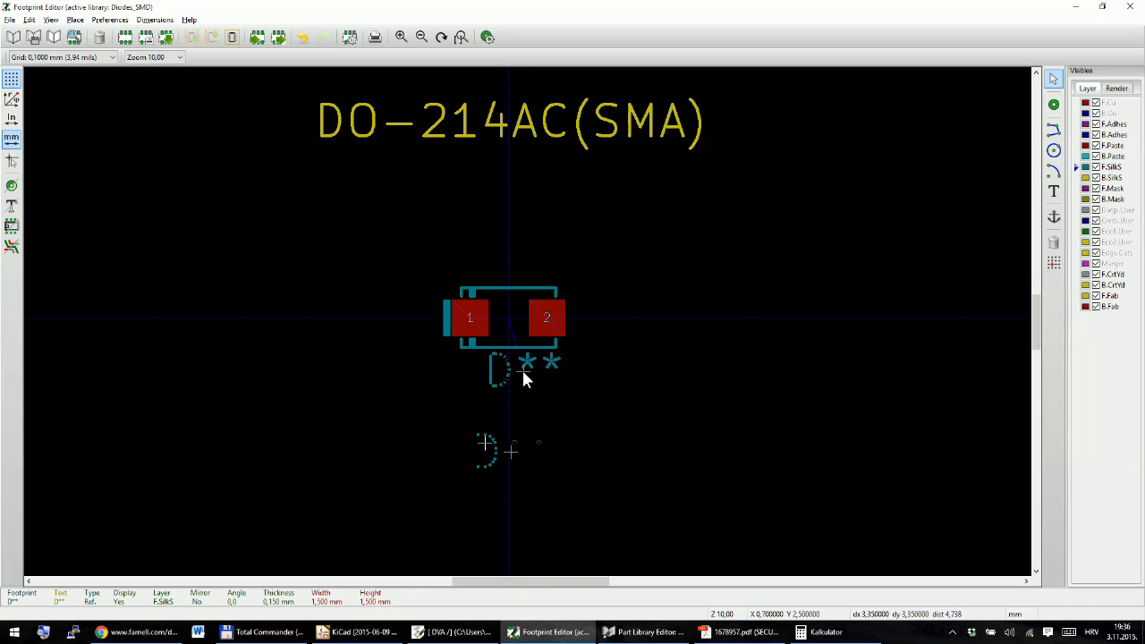
click(520, 368)
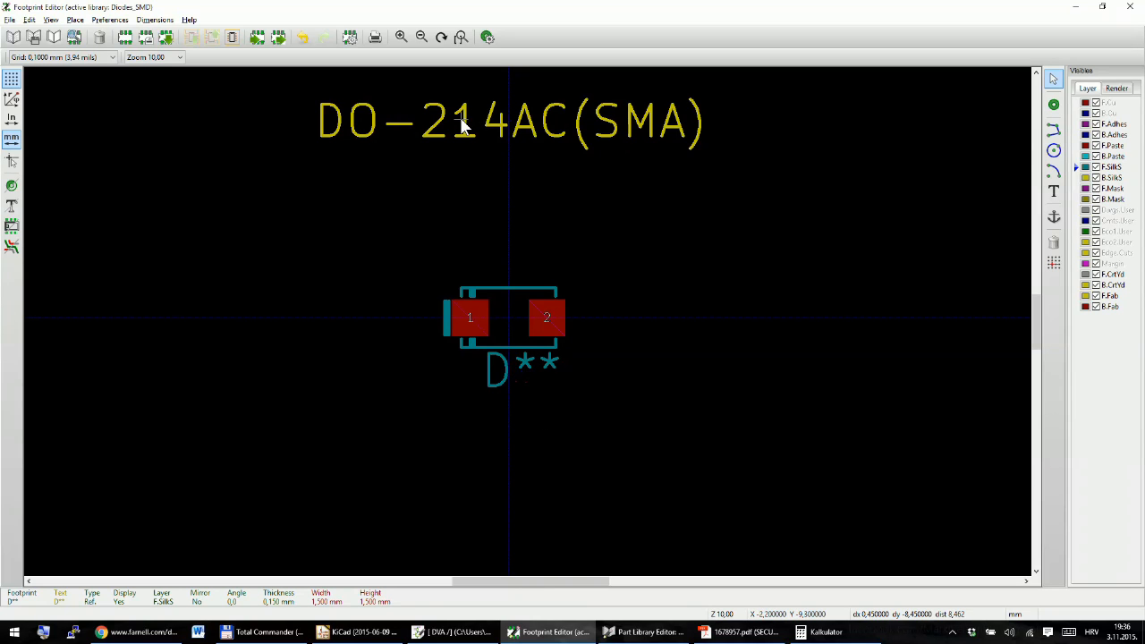
Step: Move the DO-214AC(SMA) value text to just above the footprint outline and make it invisible
key(m)
click(513, 273)
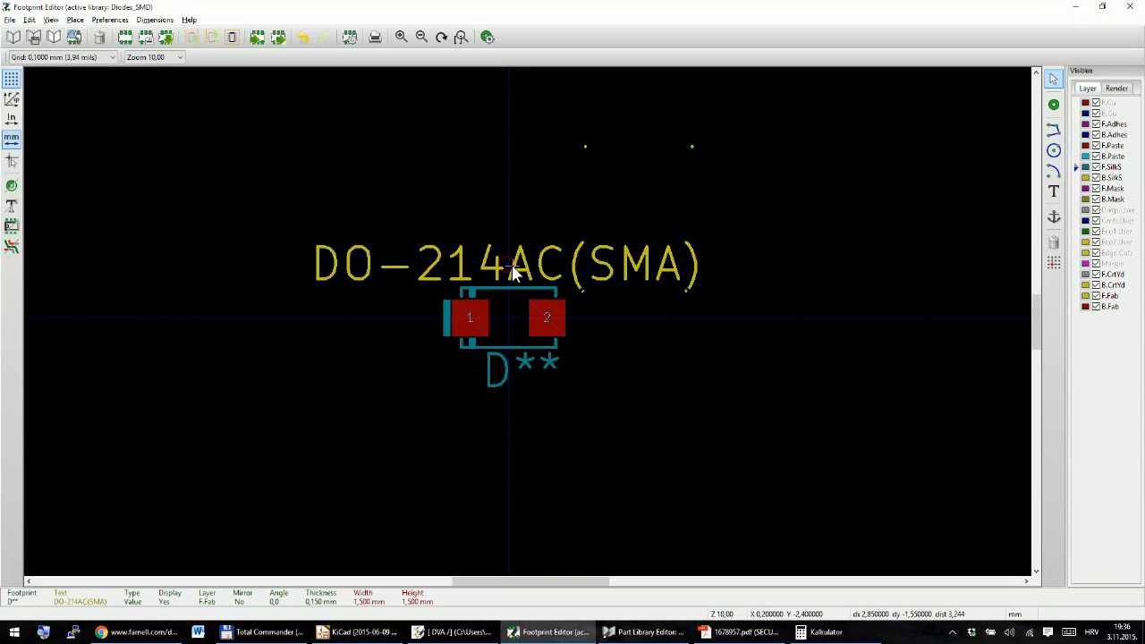
double_click(510, 264)
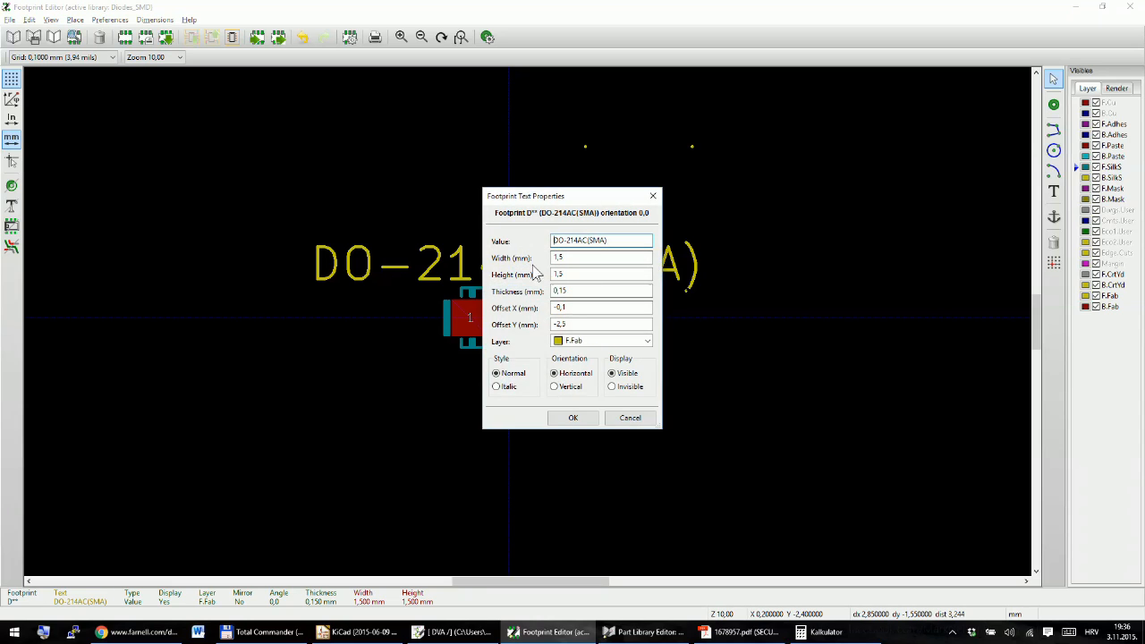
click(613, 387)
click(572, 417)
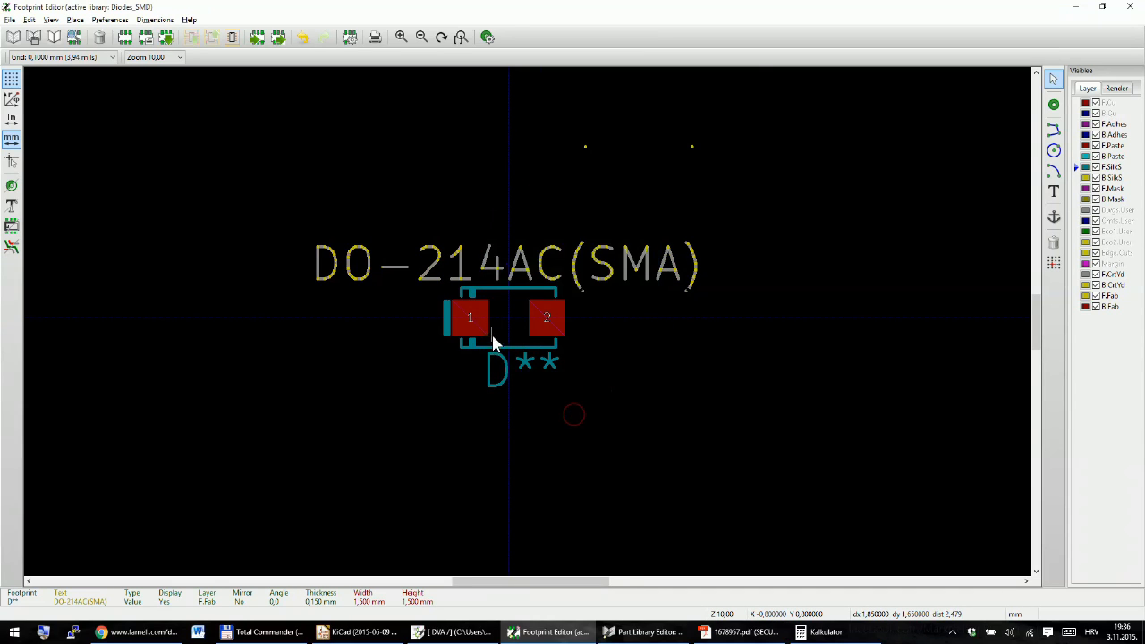
Step: Save the footprint under the name DO-214AC(SMA) and close the footprint editor
scroll(493, 340, up, 1)
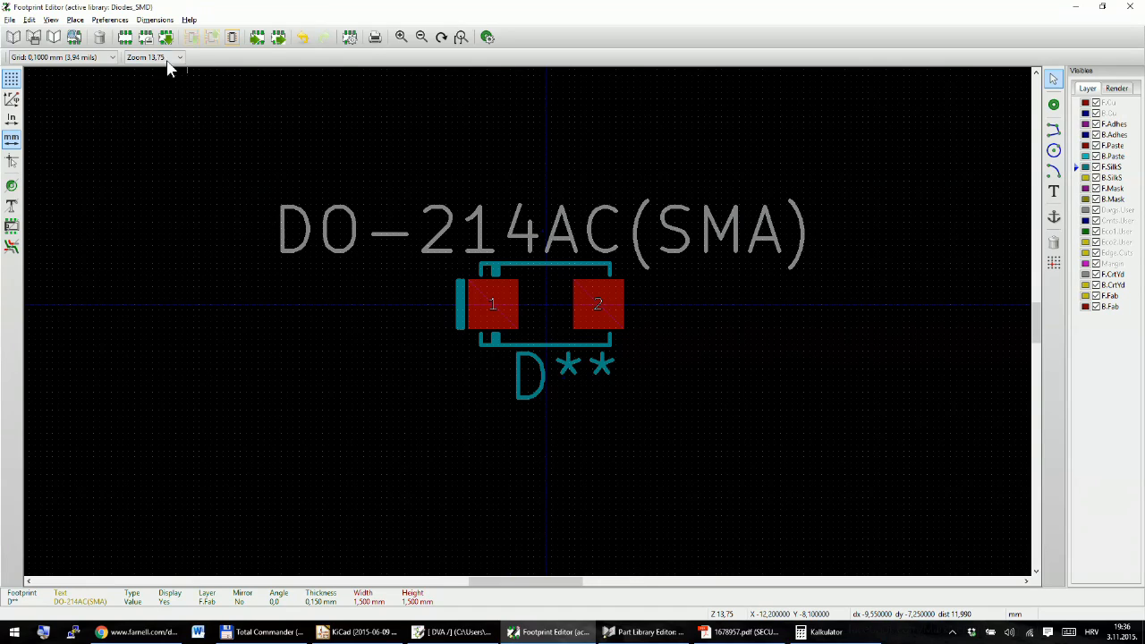
click(33, 36)
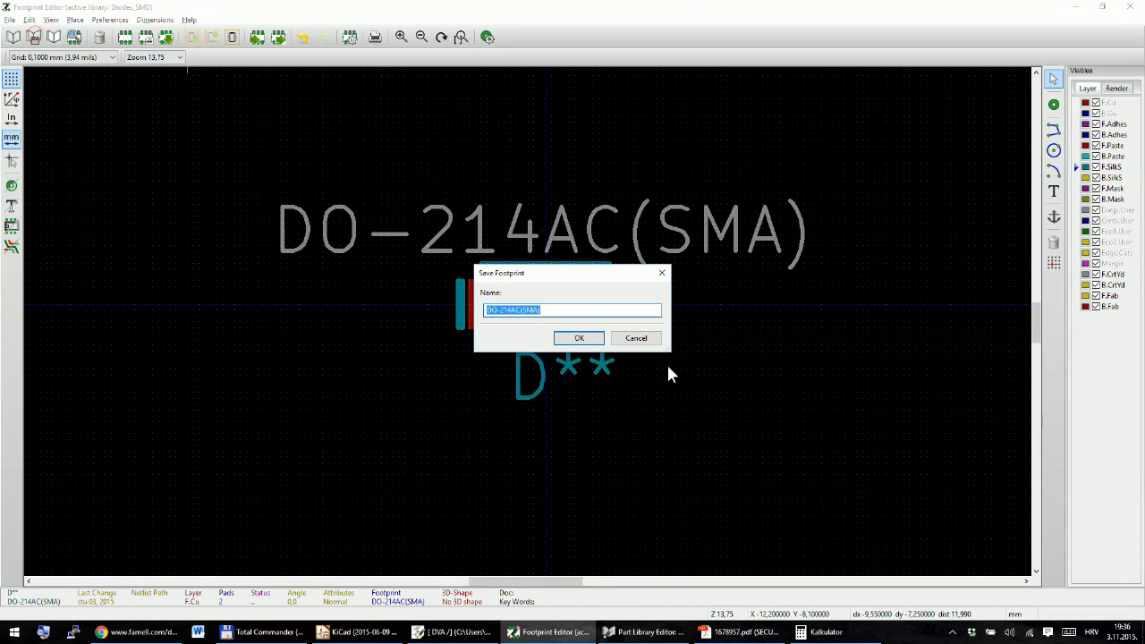
click(579, 338)
click(1136, 7)
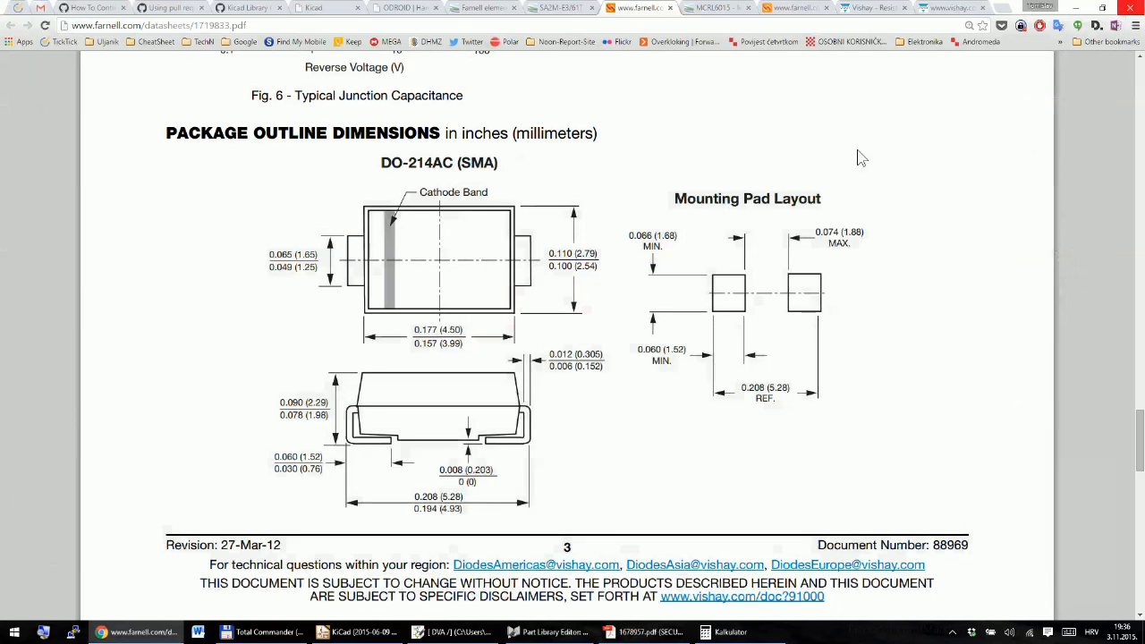
Step: Switch to the DVA schematic and assign the DO-214AC(SMA) footprint from the Diodes_SMD library to diode D1
click(447, 632)
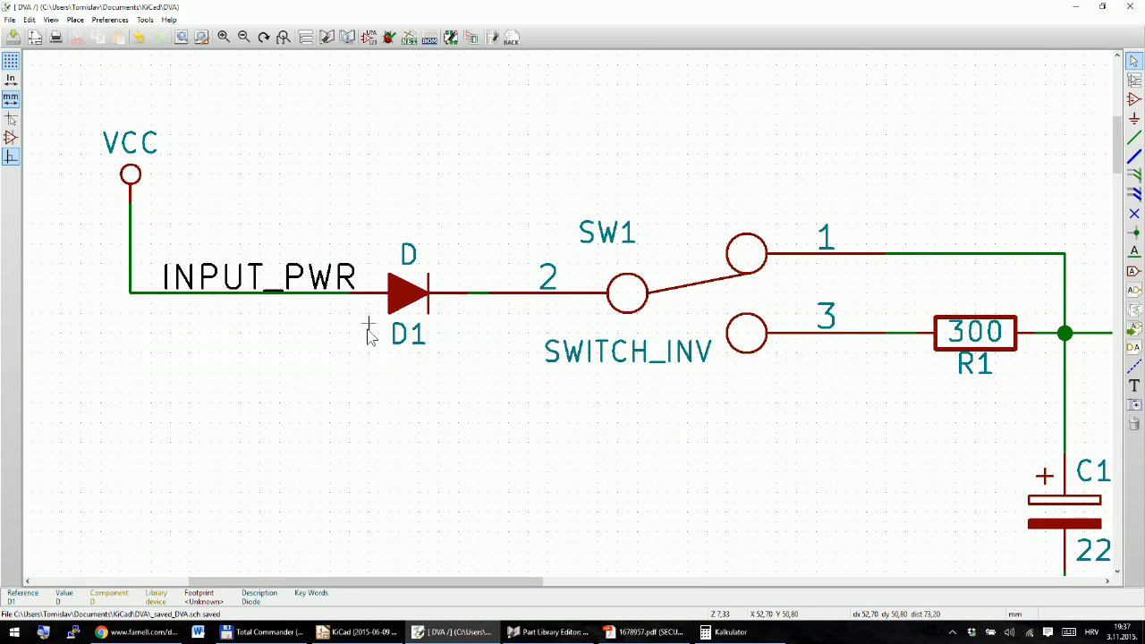
double_click(400, 298)
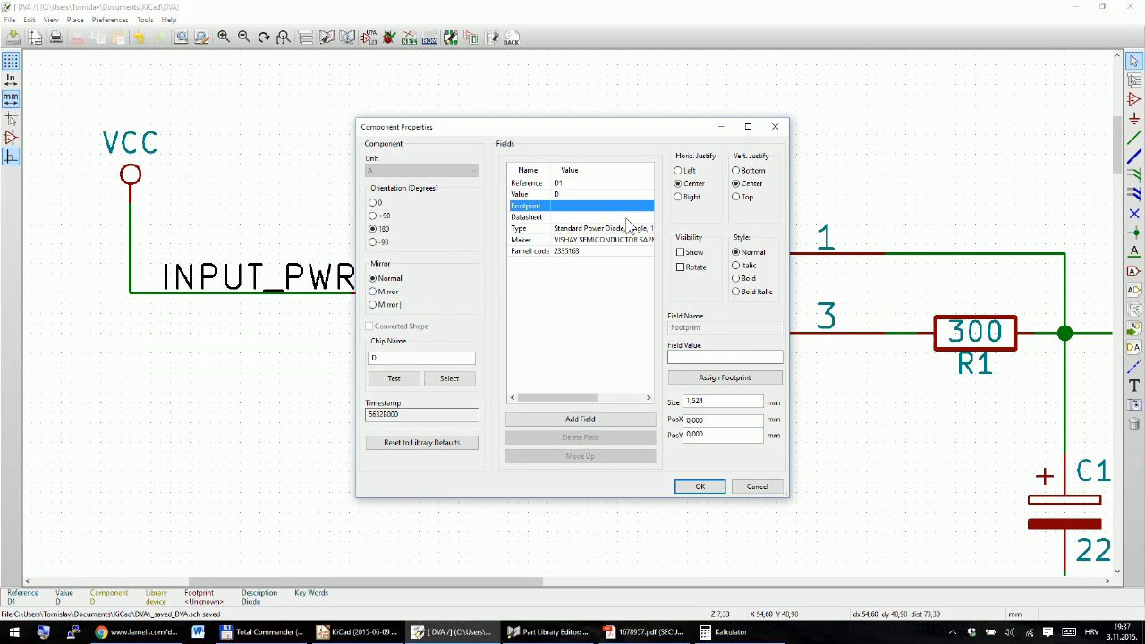
click(725, 379)
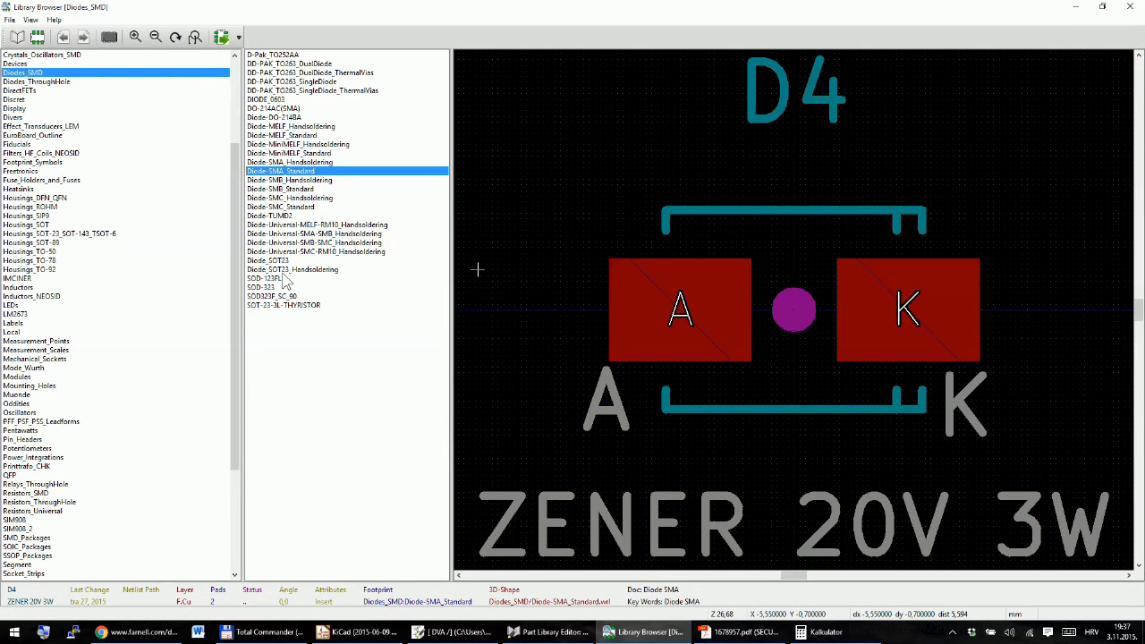
click(18, 89)
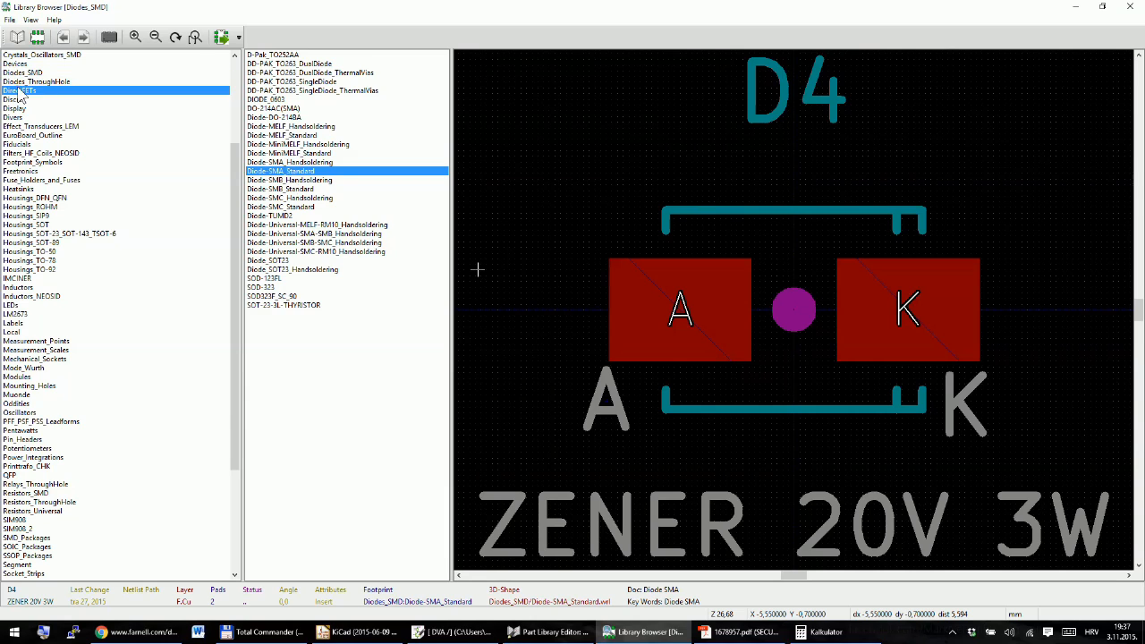
click(25, 74)
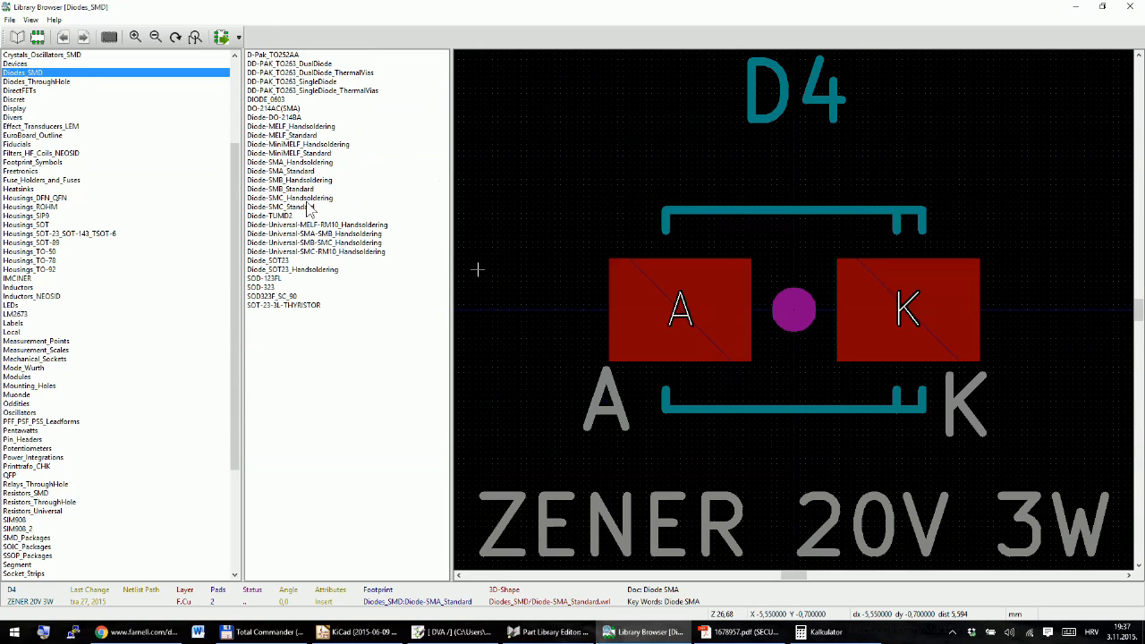
click(275, 109)
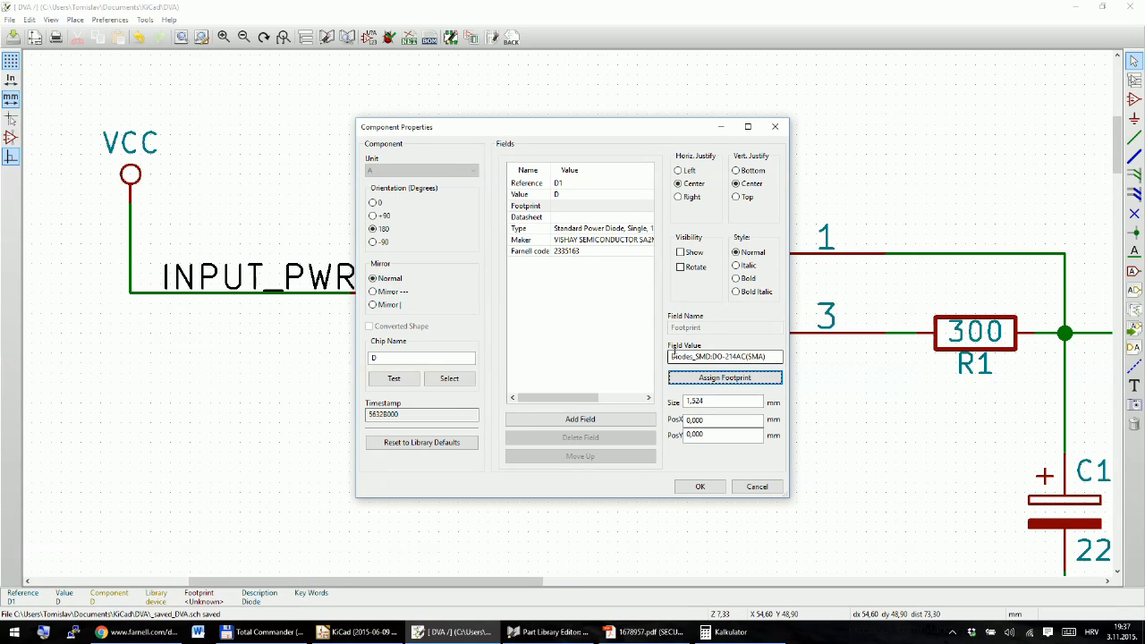
click(697, 486)
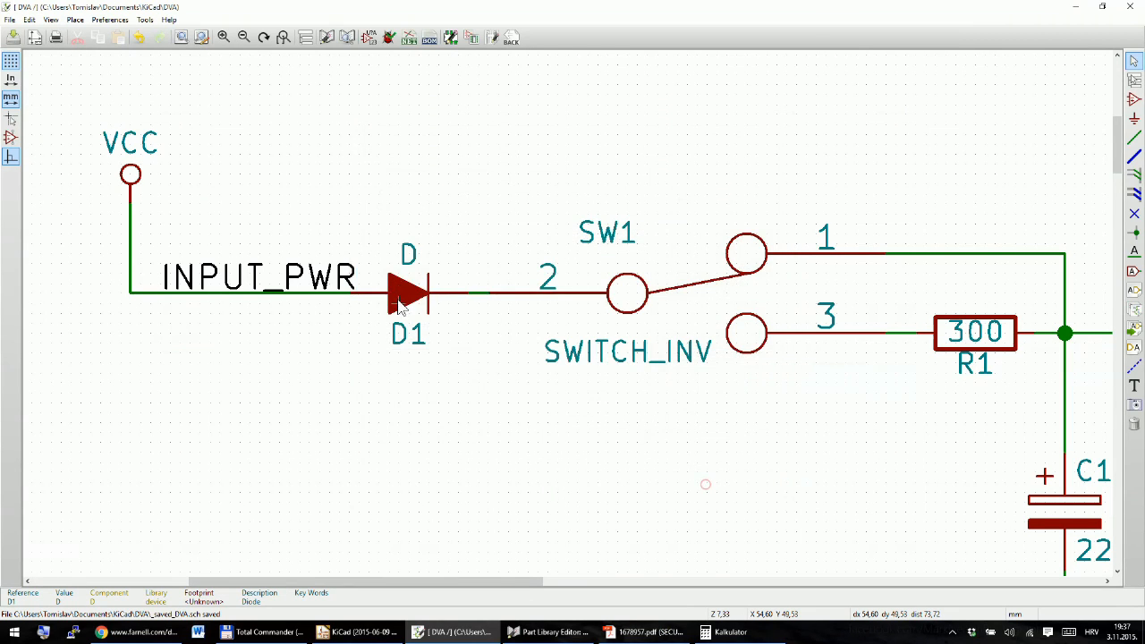
Step: Start assigning a footprint to switch SW1 and open the Connect footprint library
scroll(568, 320, down, 4)
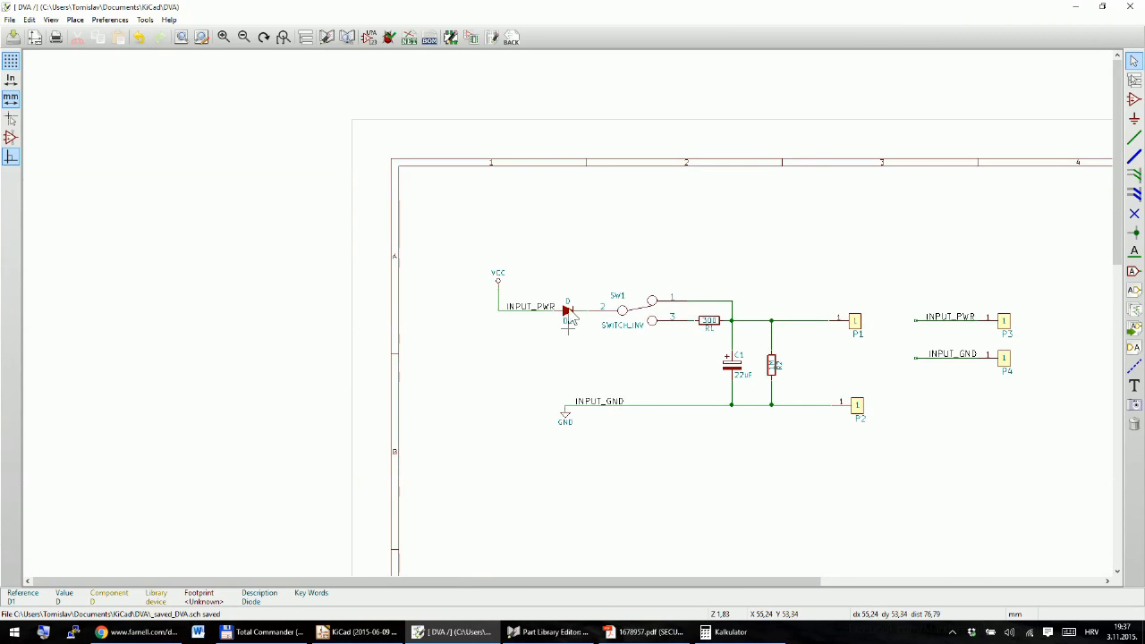
scroll(693, 345, up, 3)
scroll(523, 362, down, 3)
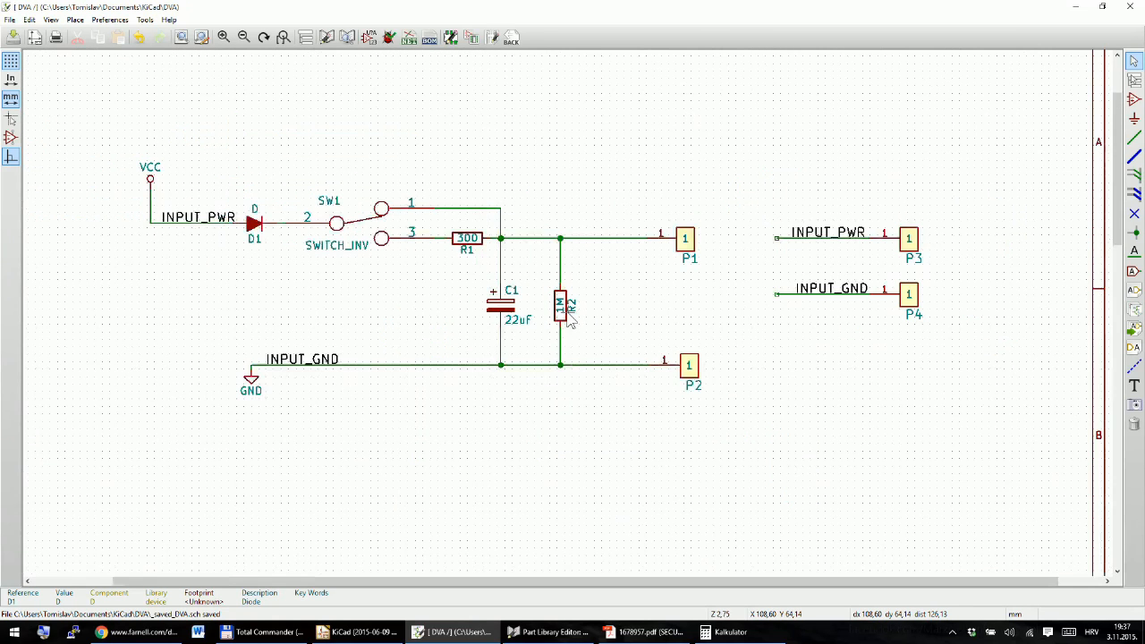
scroll(351, 242, up, 3)
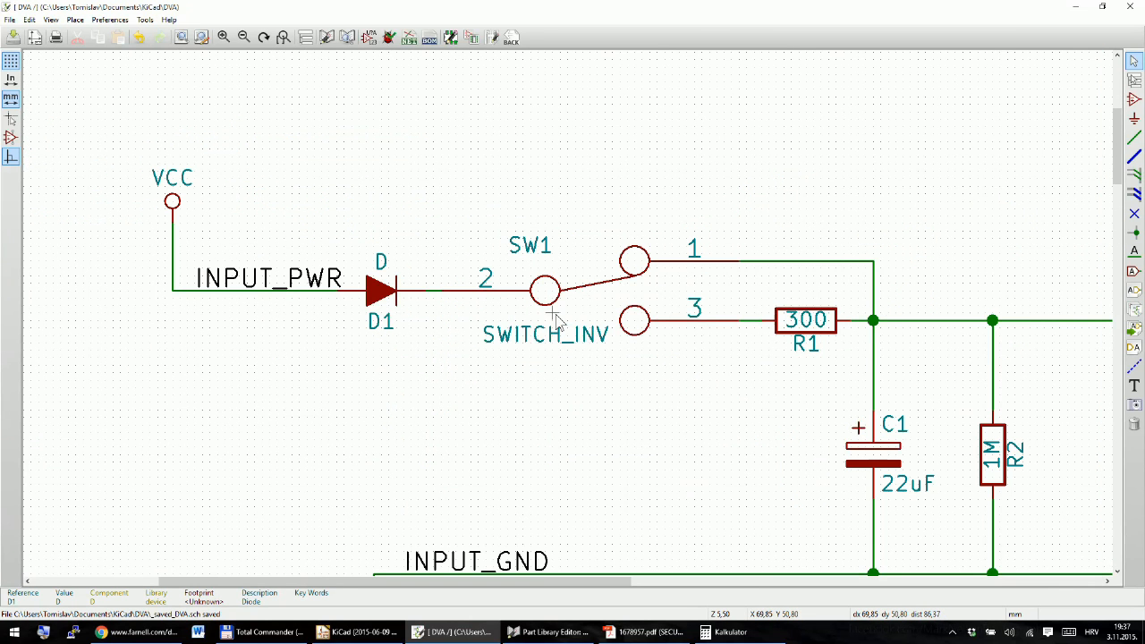
double_click(601, 280)
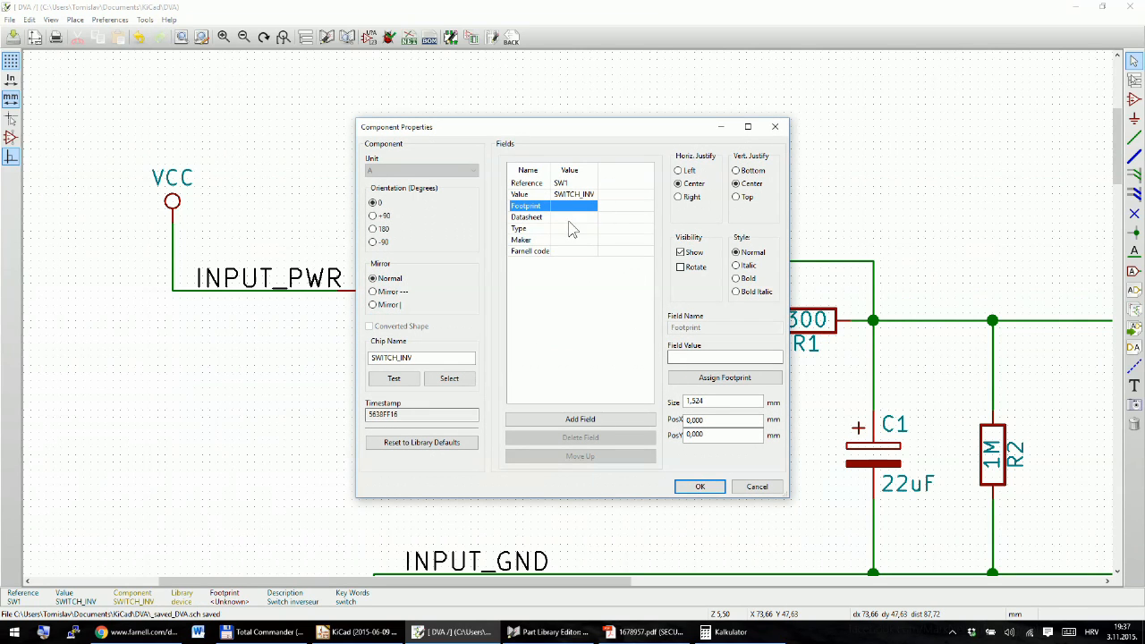
click(726, 379)
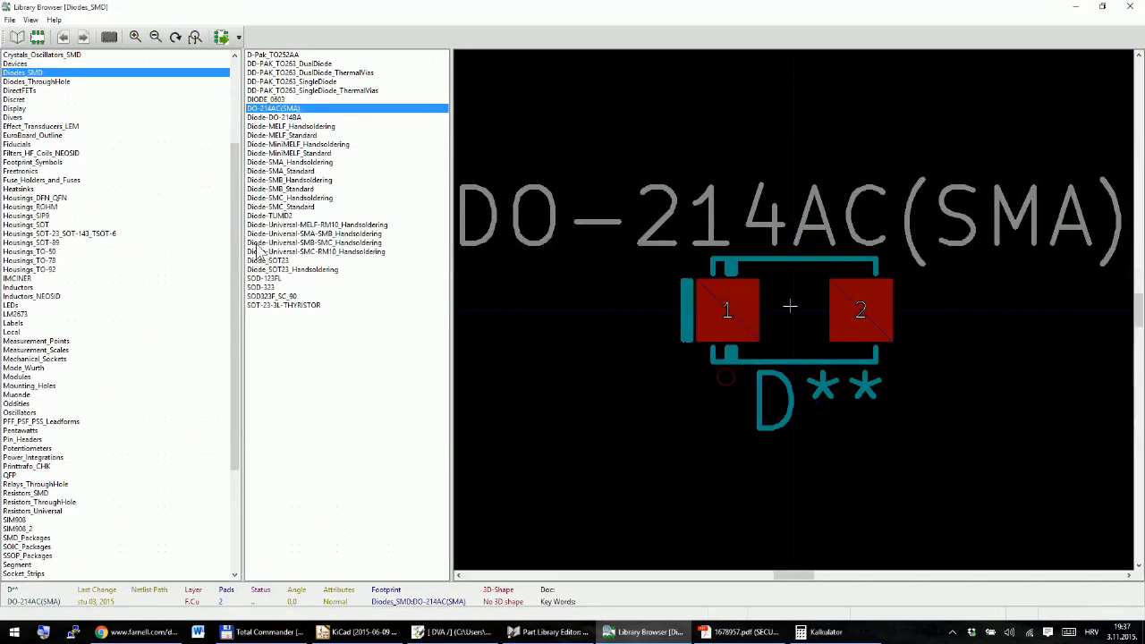
scroll(17, 150, up, 4)
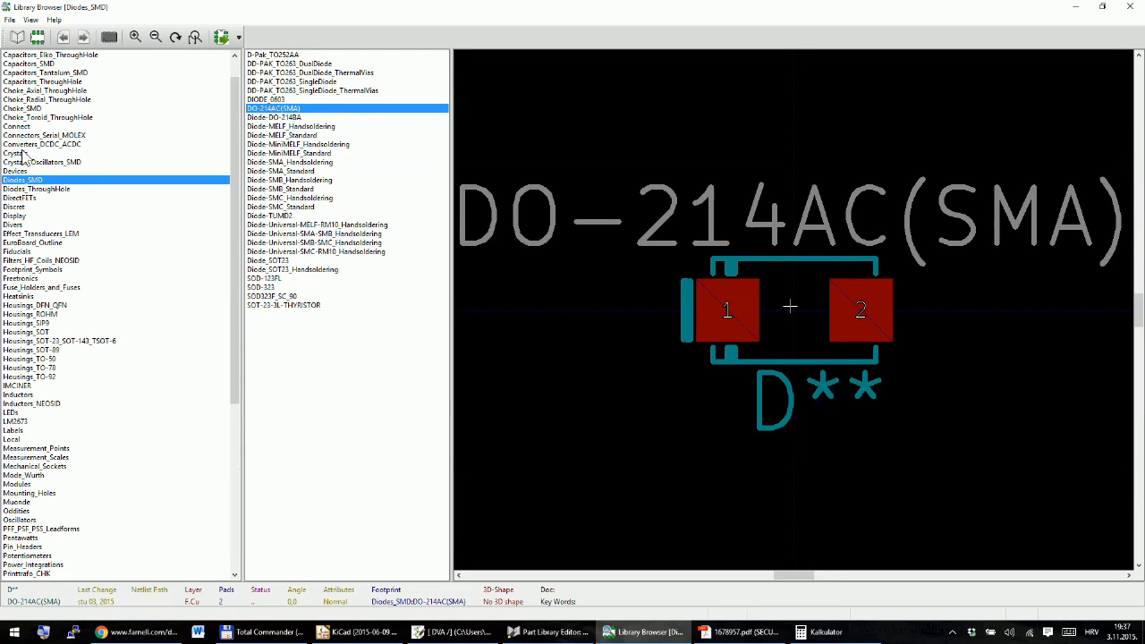
click(26, 126)
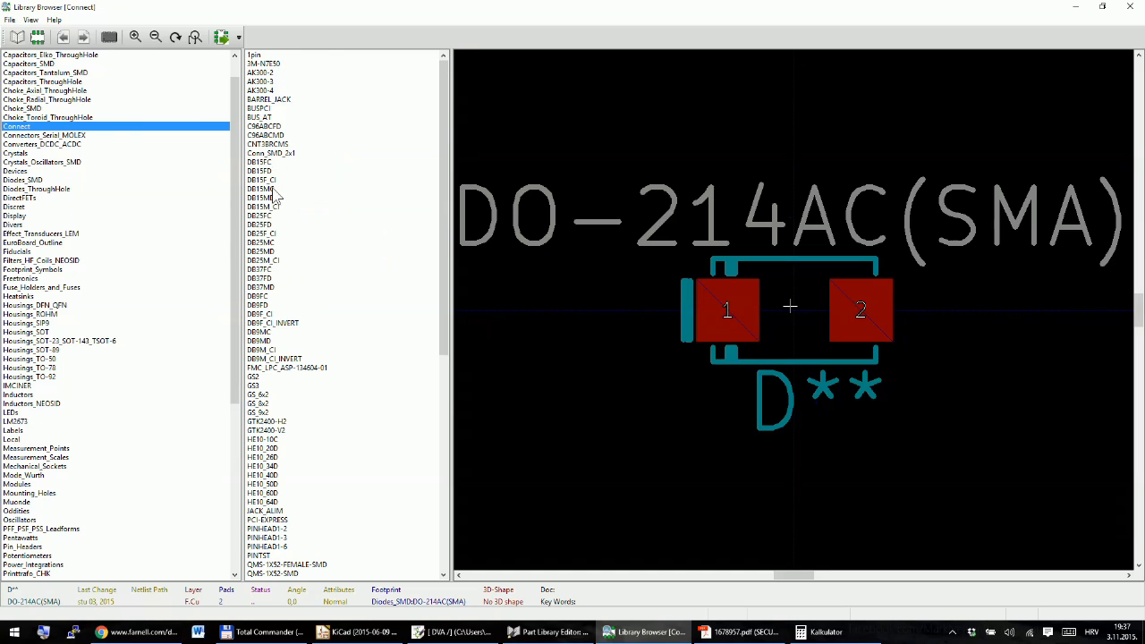
Step: Preview the three-pad footprints PINHEAD1-3 and GS3 in the Connect library as candidates for the switch
scroll(277, 194, down, 12)
scroll(279, 234, down, 2)
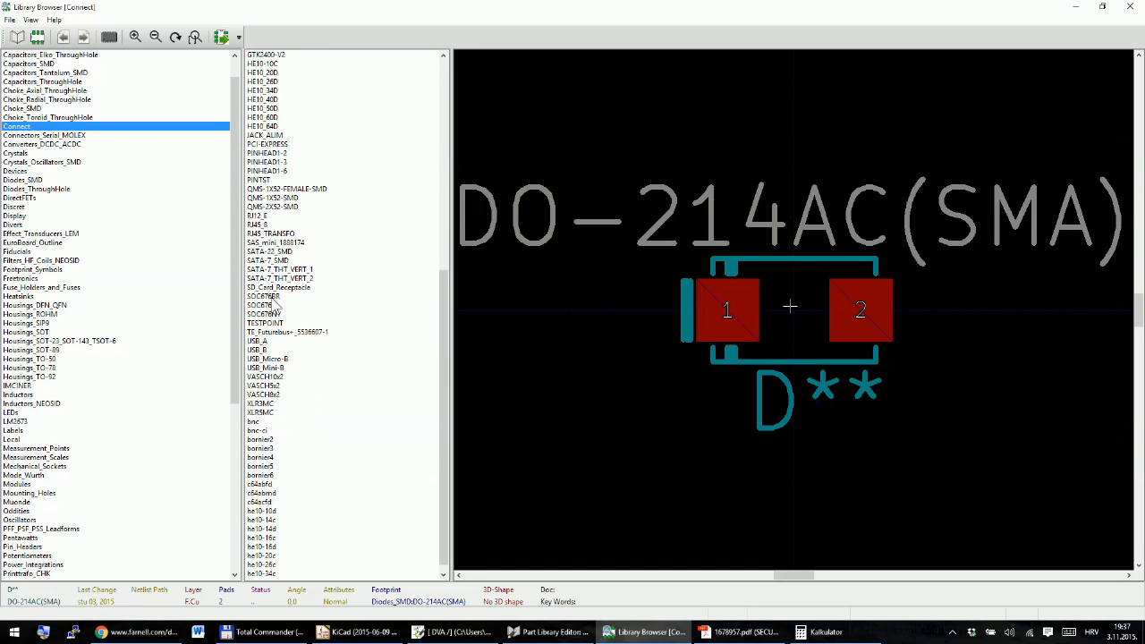
click(268, 163)
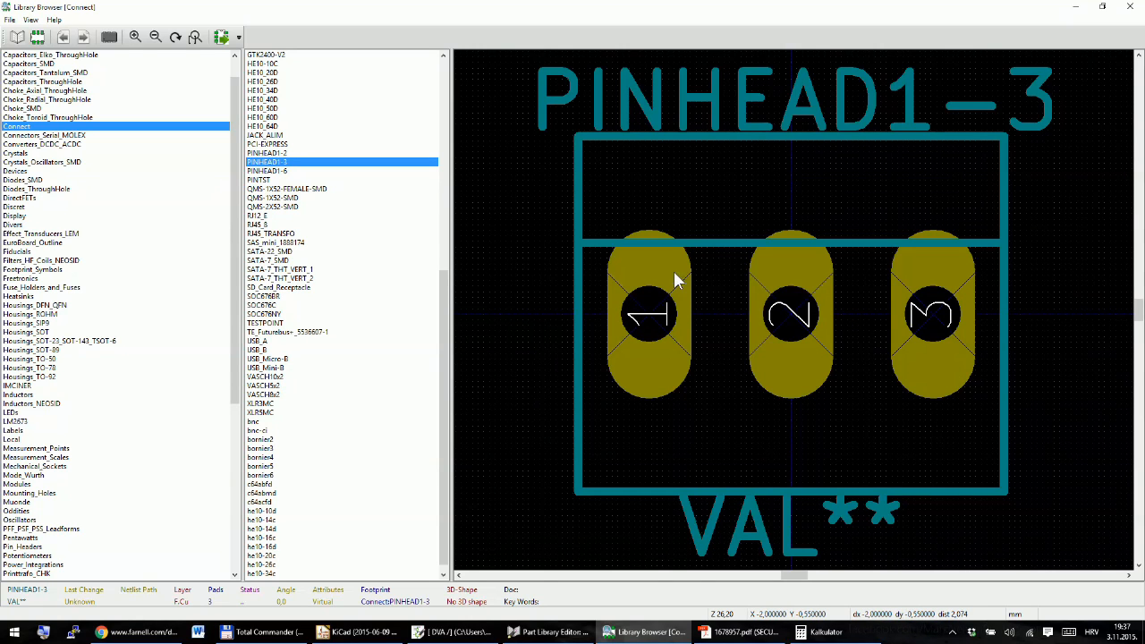
scroll(267, 283, down, 1)
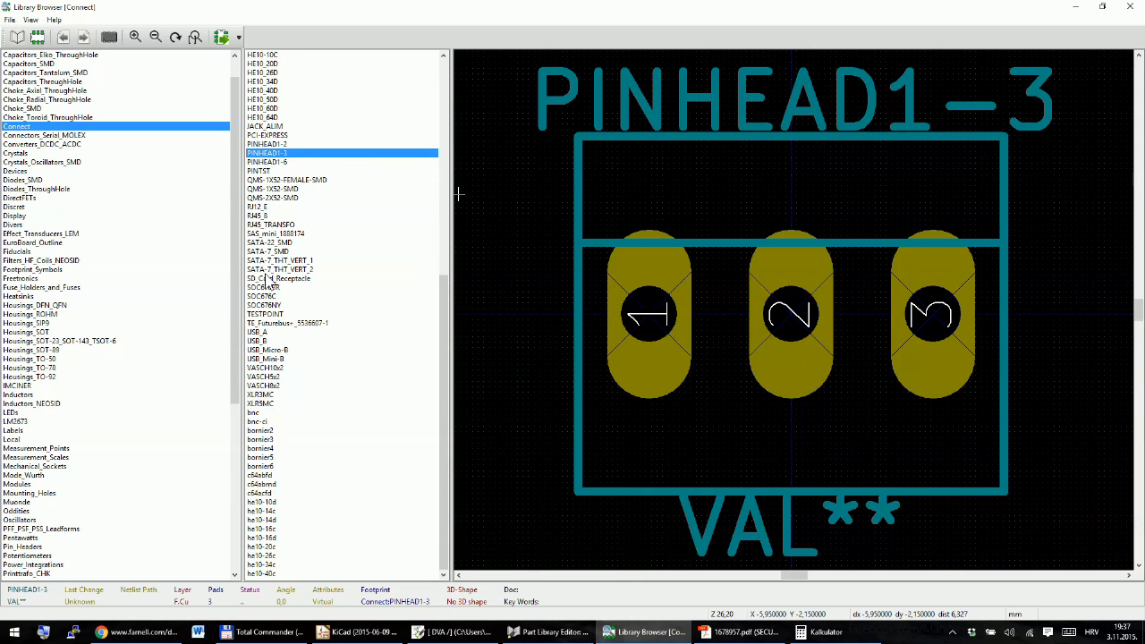
scroll(286, 384, up, 4)
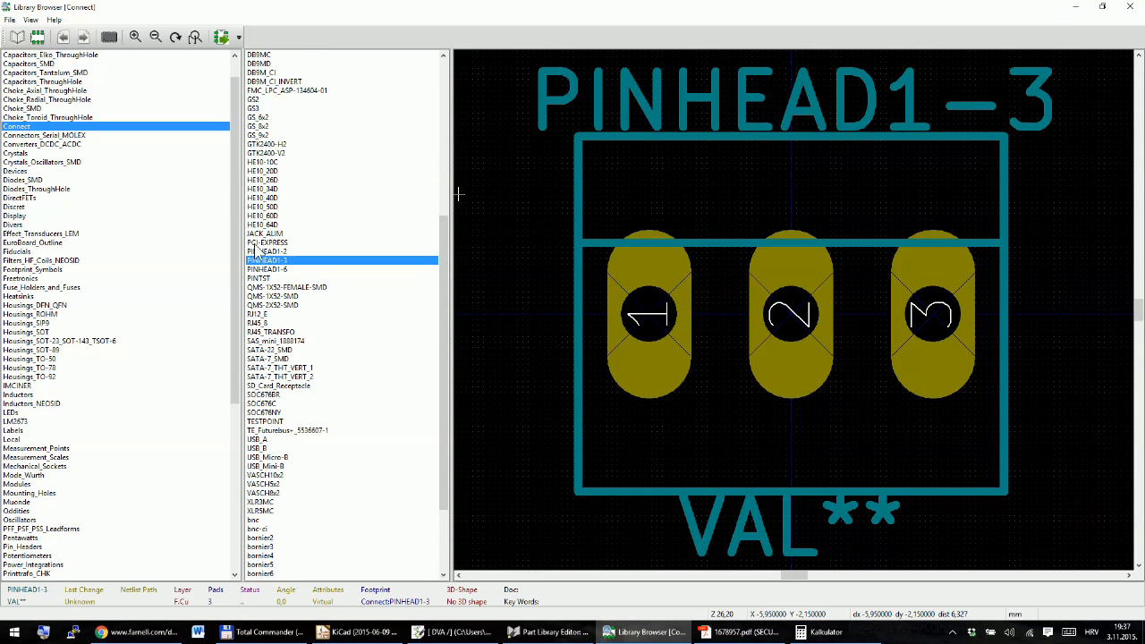
scroll(272, 217, up, 3)
click(257, 189)
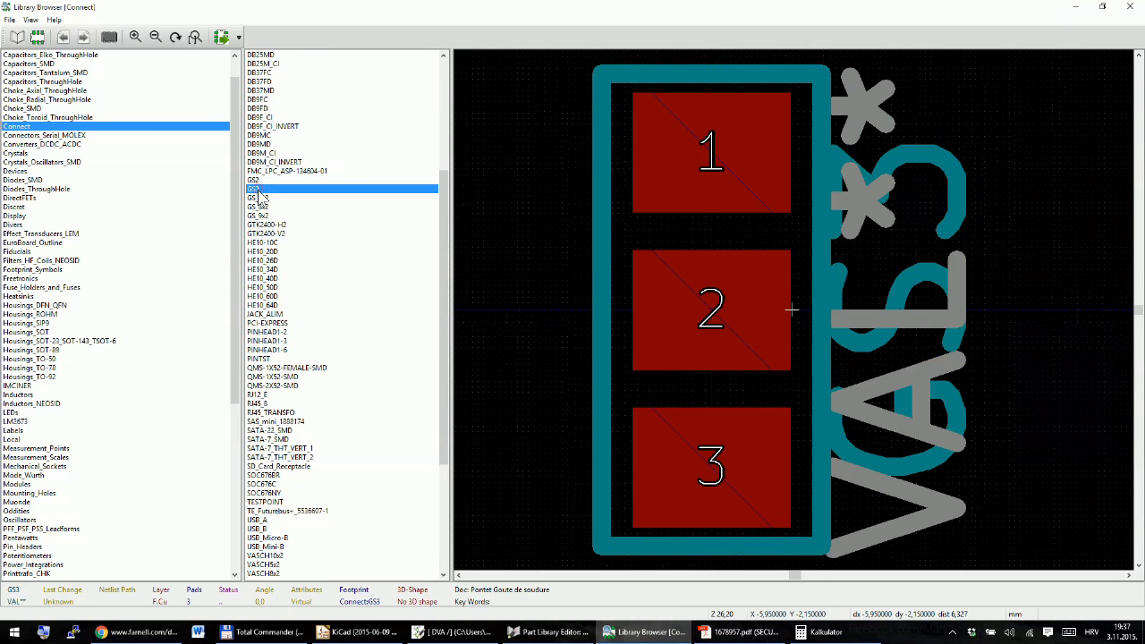
scroll(296, 148, up, 7)
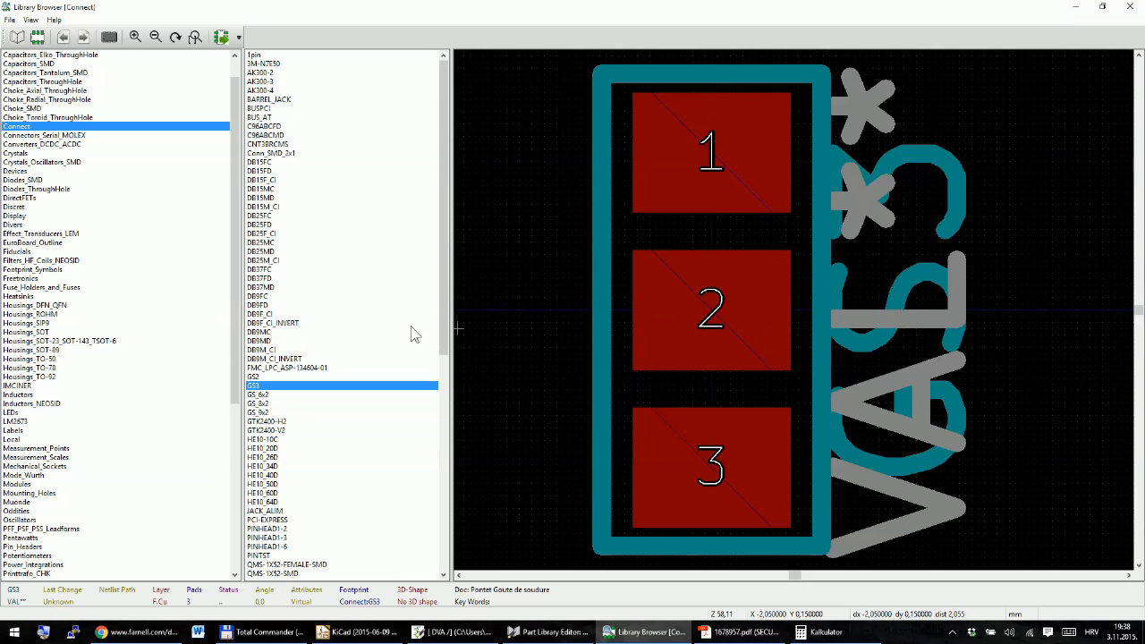
scroll(315, 226, down, 5)
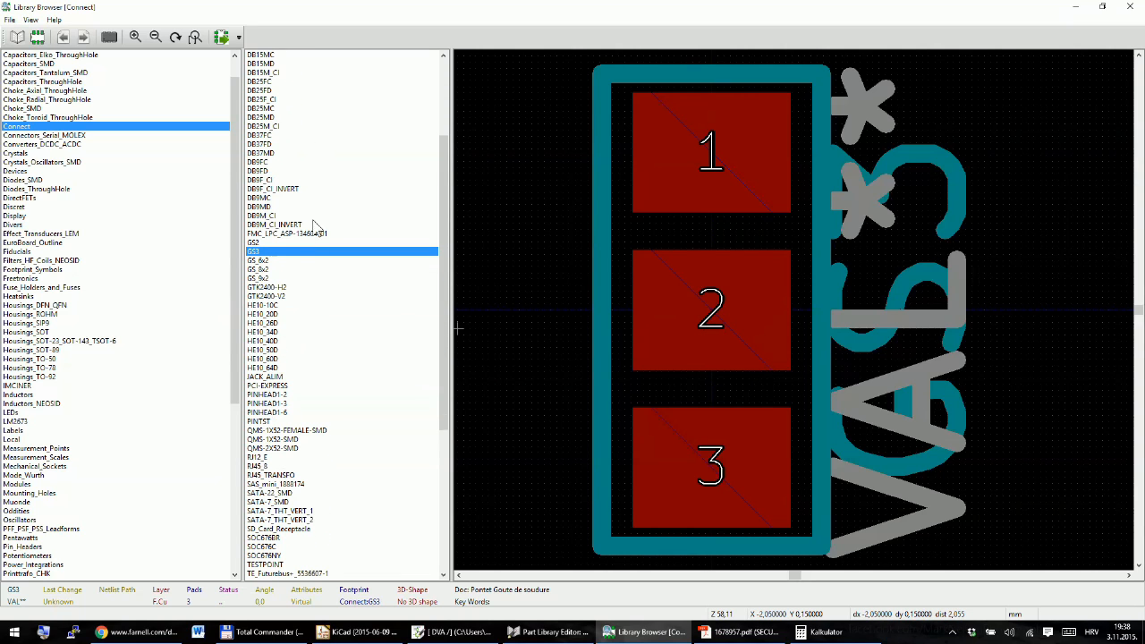
Step: Choose the PINHEAD1-3 footprint from the Connect library for switch SW1
click(266, 404)
scroll(308, 308, down, 6)
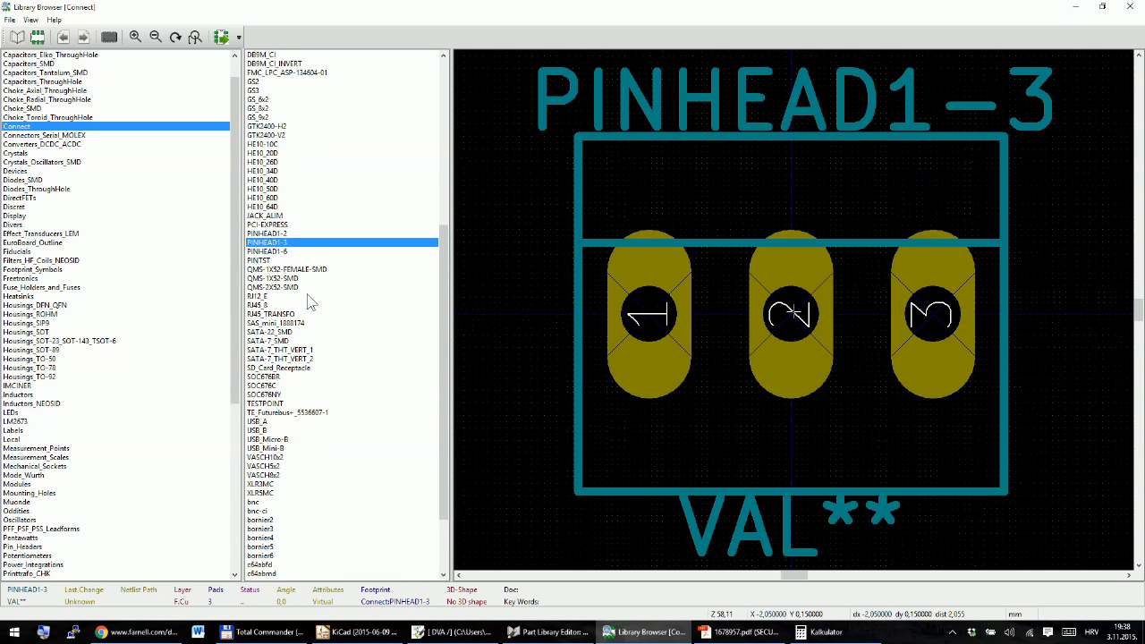
scroll(293, 308, down, 3)
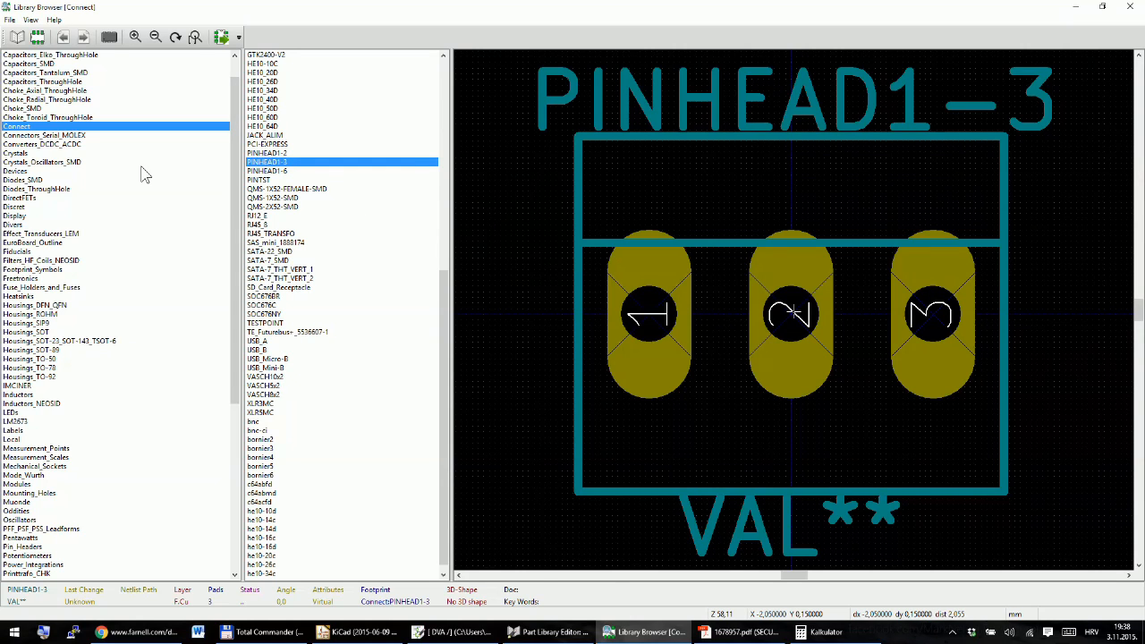
scroll(313, 170, up, 13)
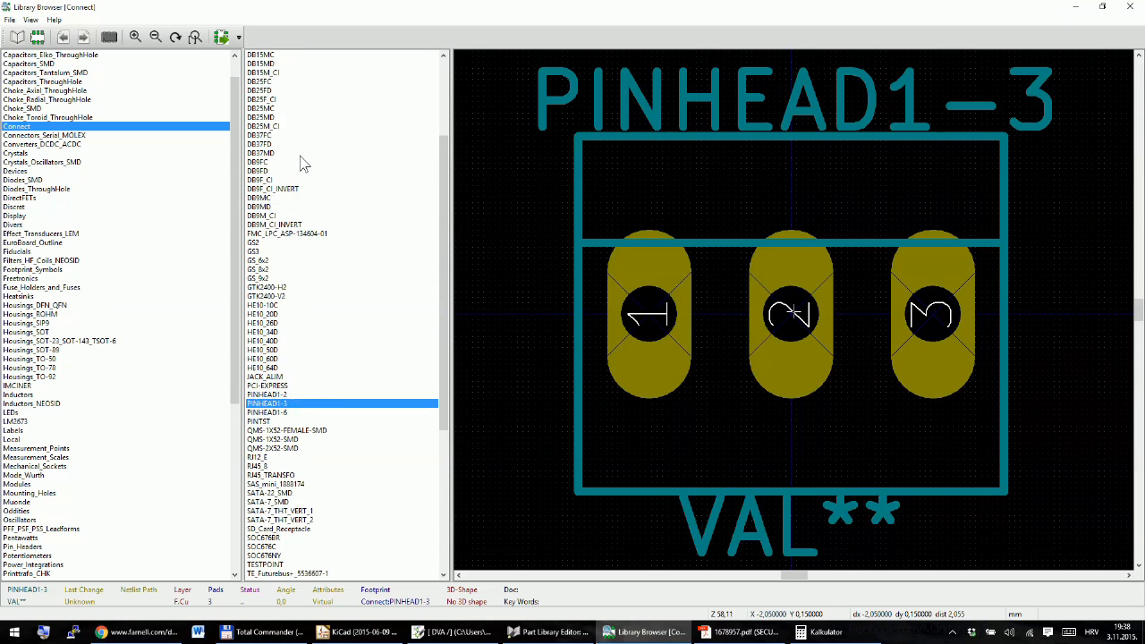
double_click(263, 508)
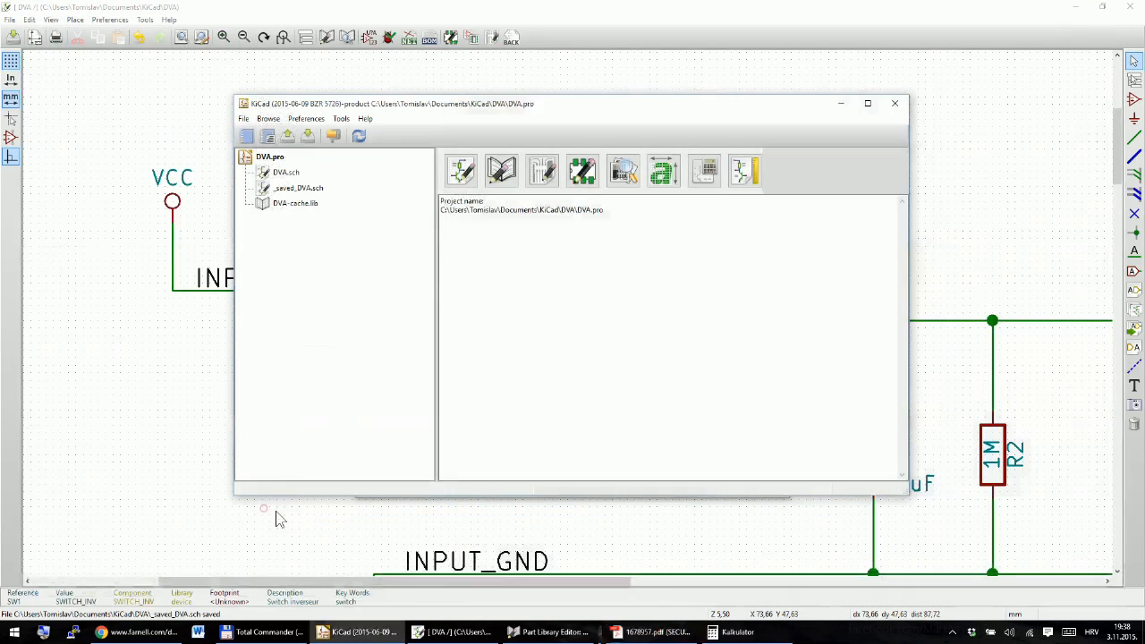
Step: Apply the chosen footprint to switch SW1 and make its Footprint field invisible on the schematic
click(778, 11)
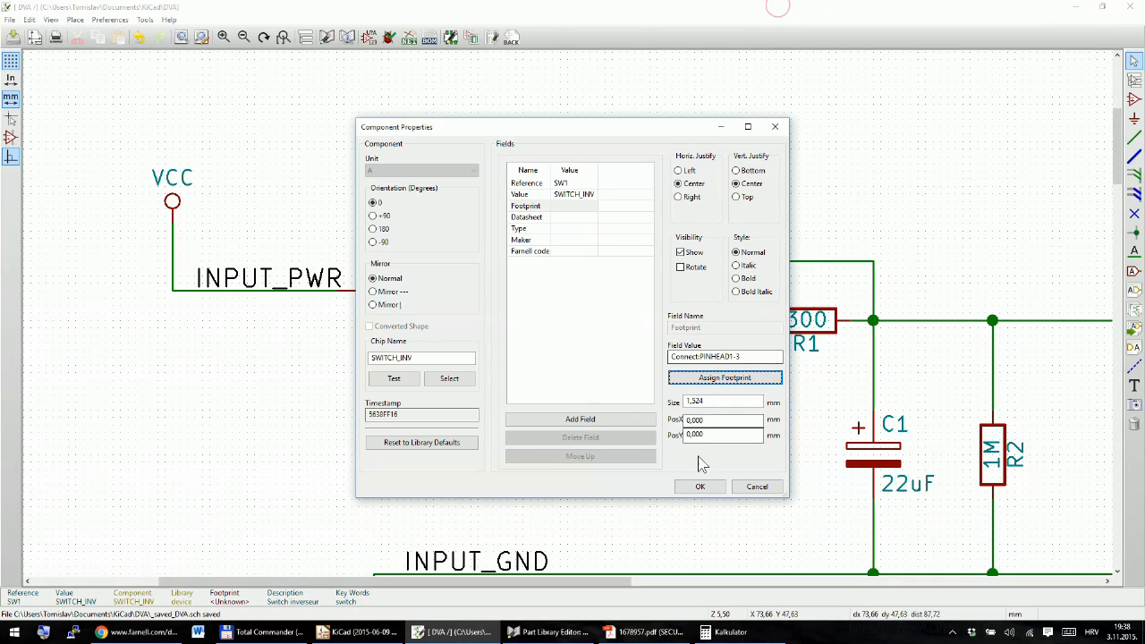
click(700, 488)
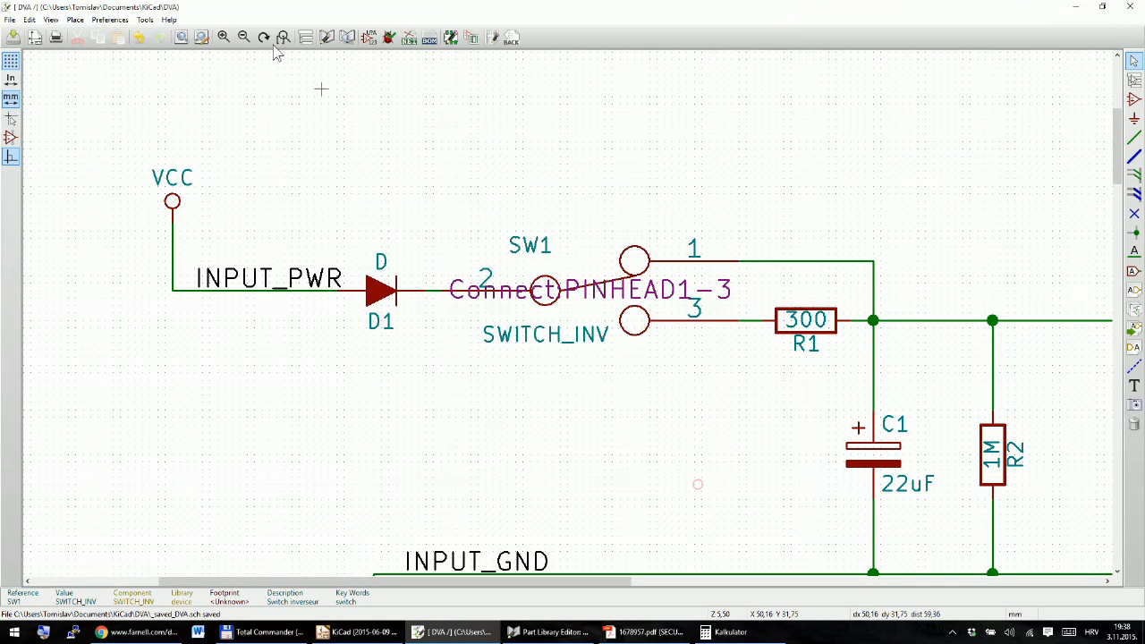
click(650, 301)
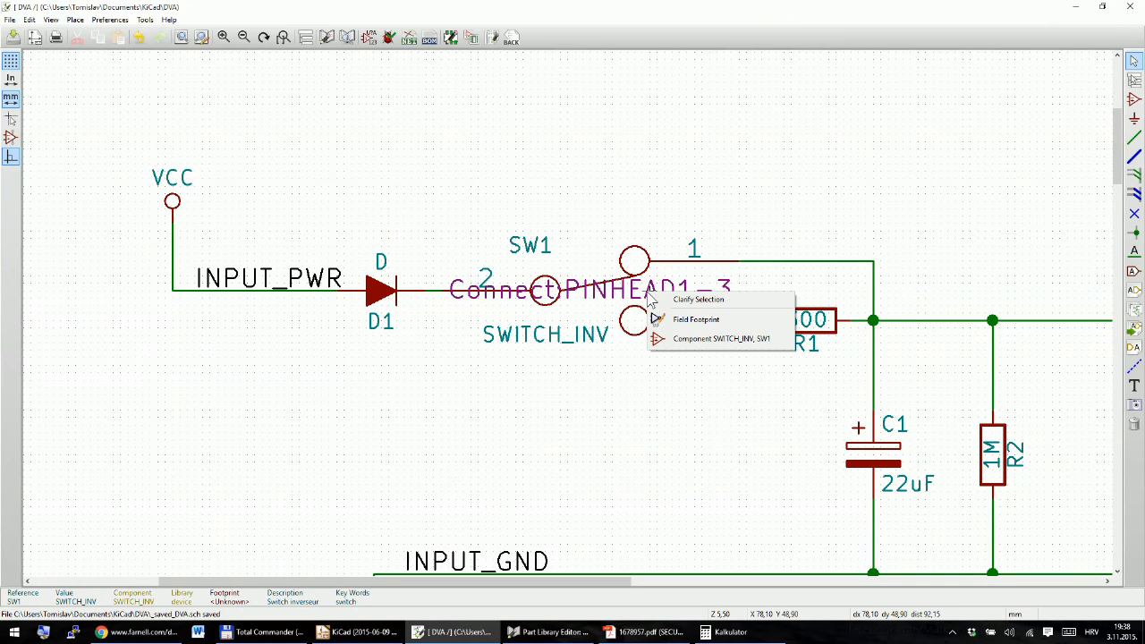
click(696, 320)
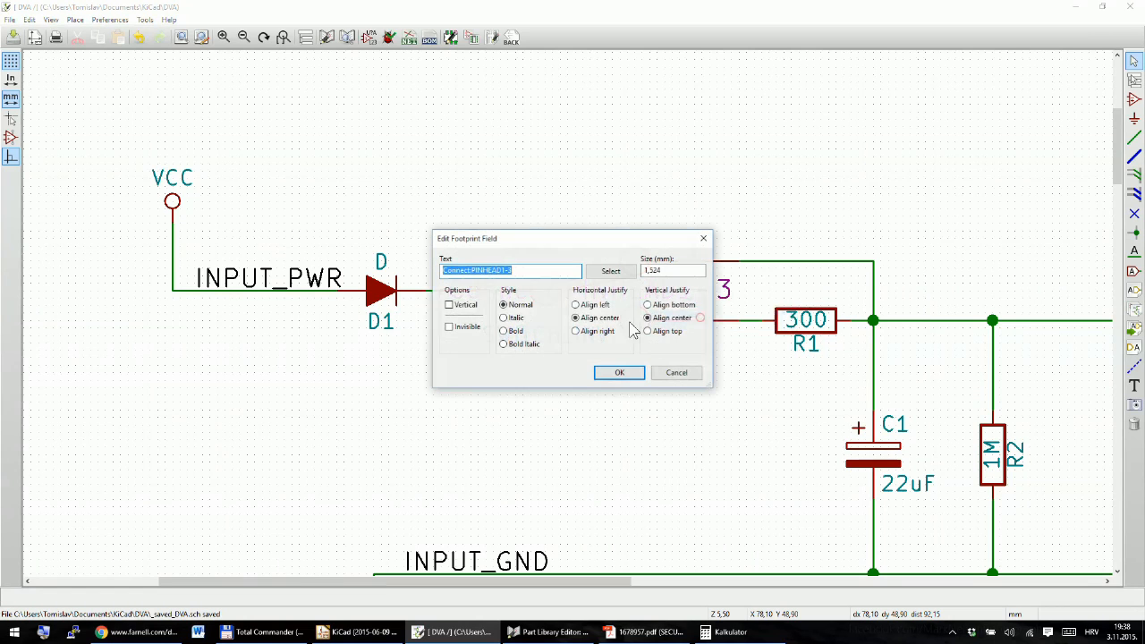
click(474, 328)
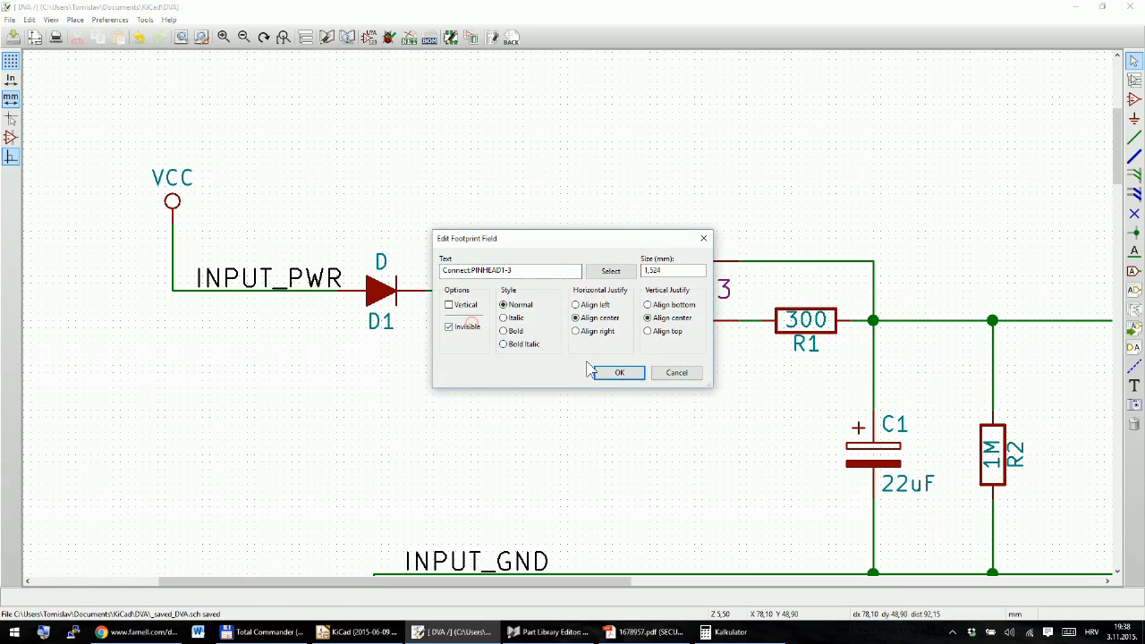
click(617, 372)
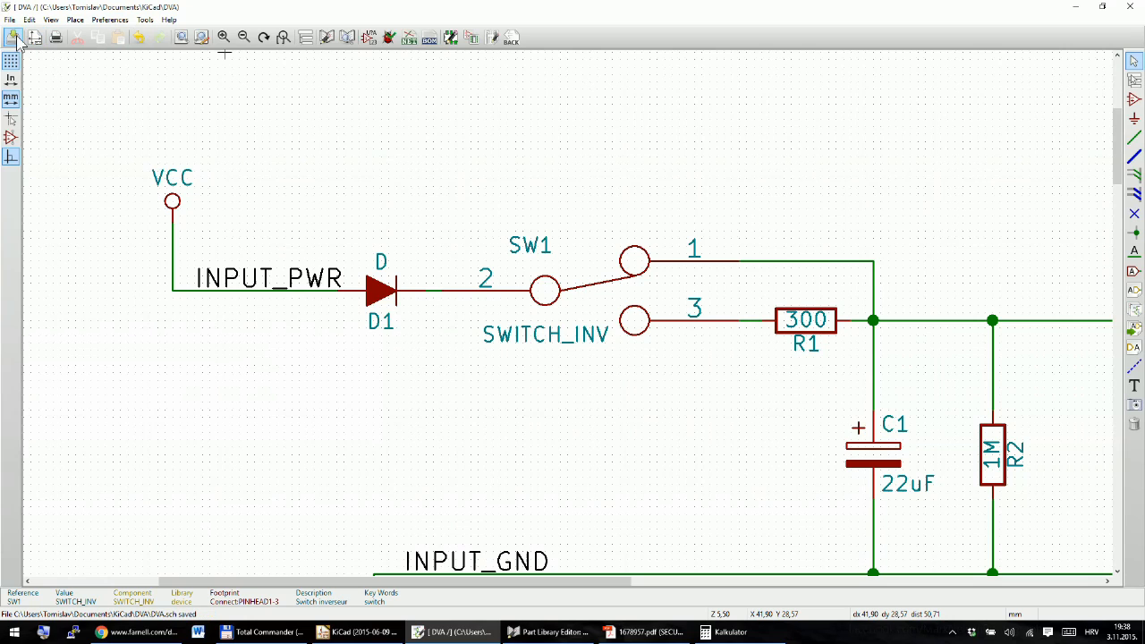
Step: Start assigning a footprint to capacitor C1 and preview c_elec_10x10 in the Capacitors_SMD library
scroll(590, 344, down, 3)
scroll(590, 344, up, 1)
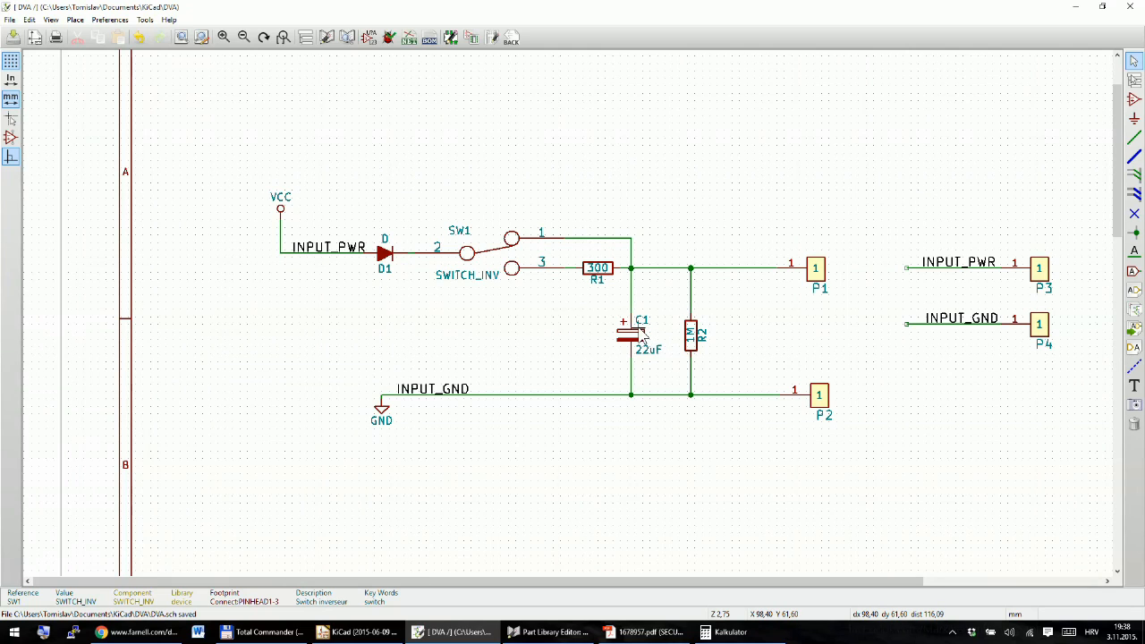
scroll(641, 336, up, 2)
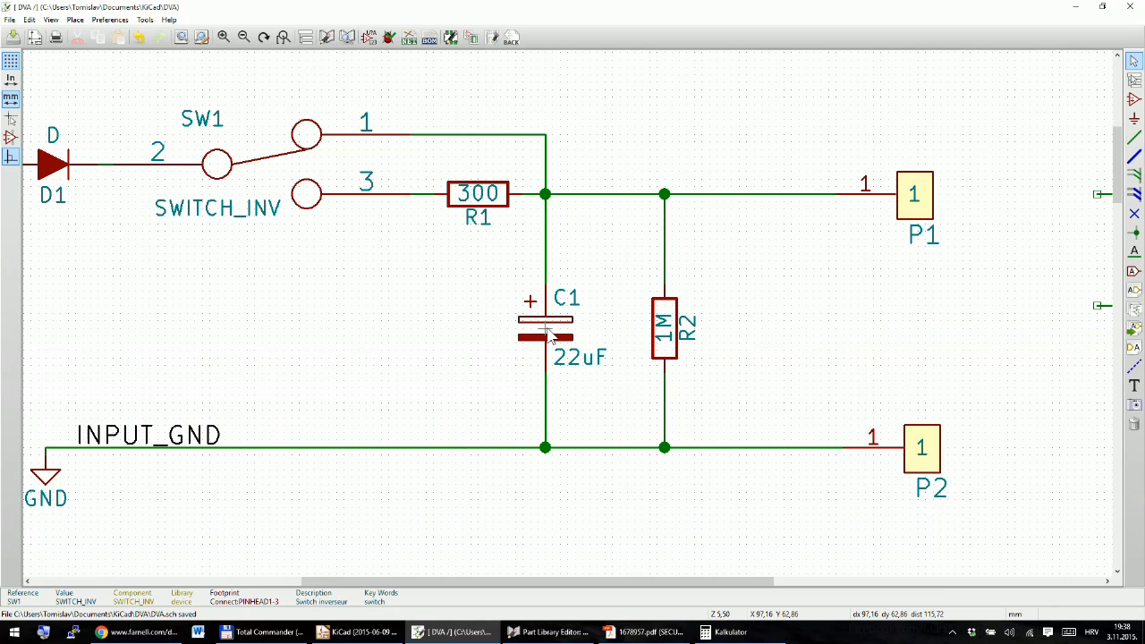
double_click(548, 334)
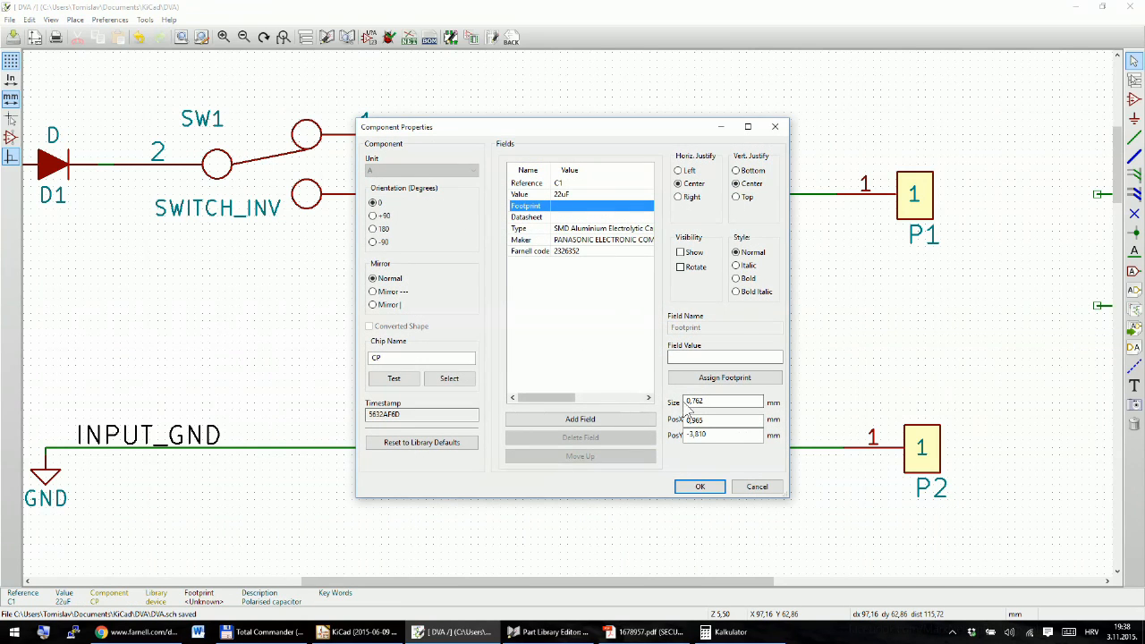
click(721, 378)
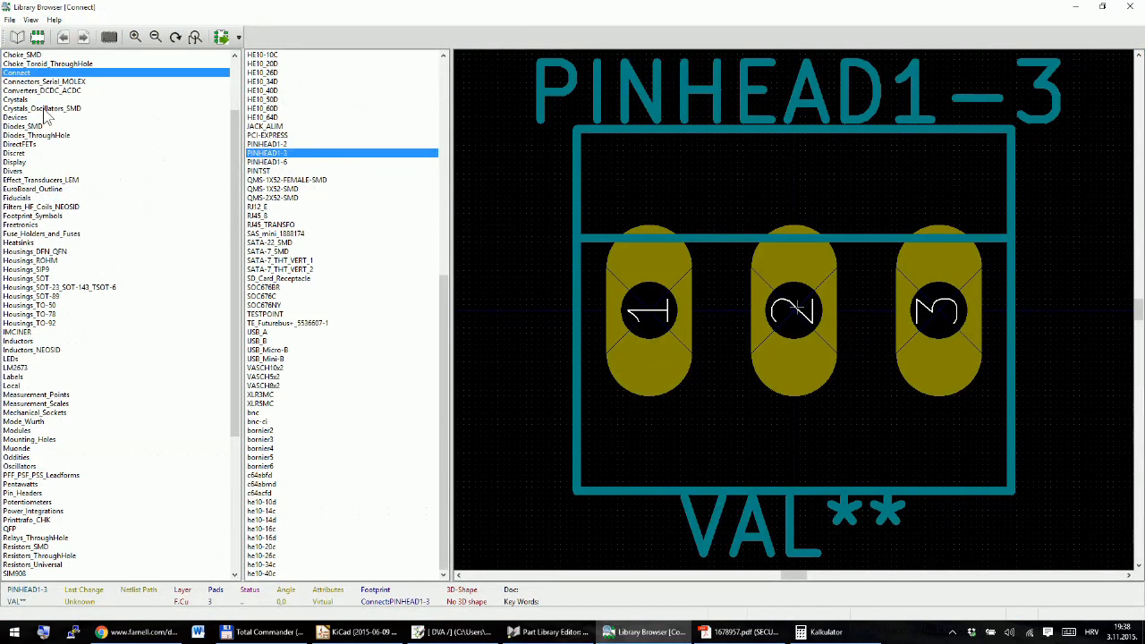
scroll(41, 114, up, 3)
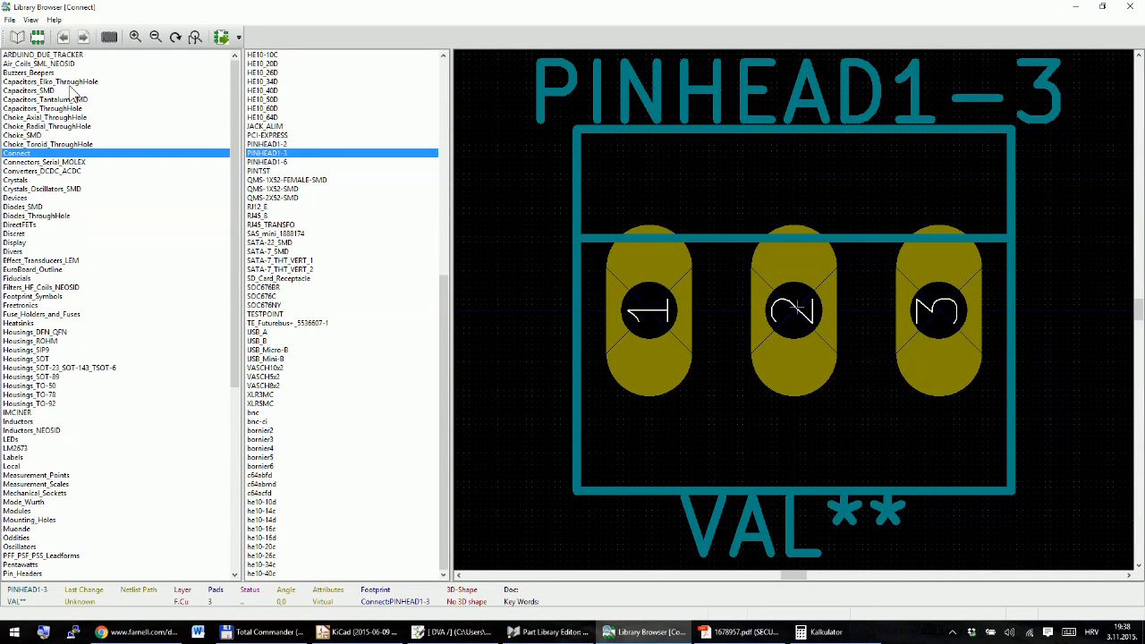
click(43, 90)
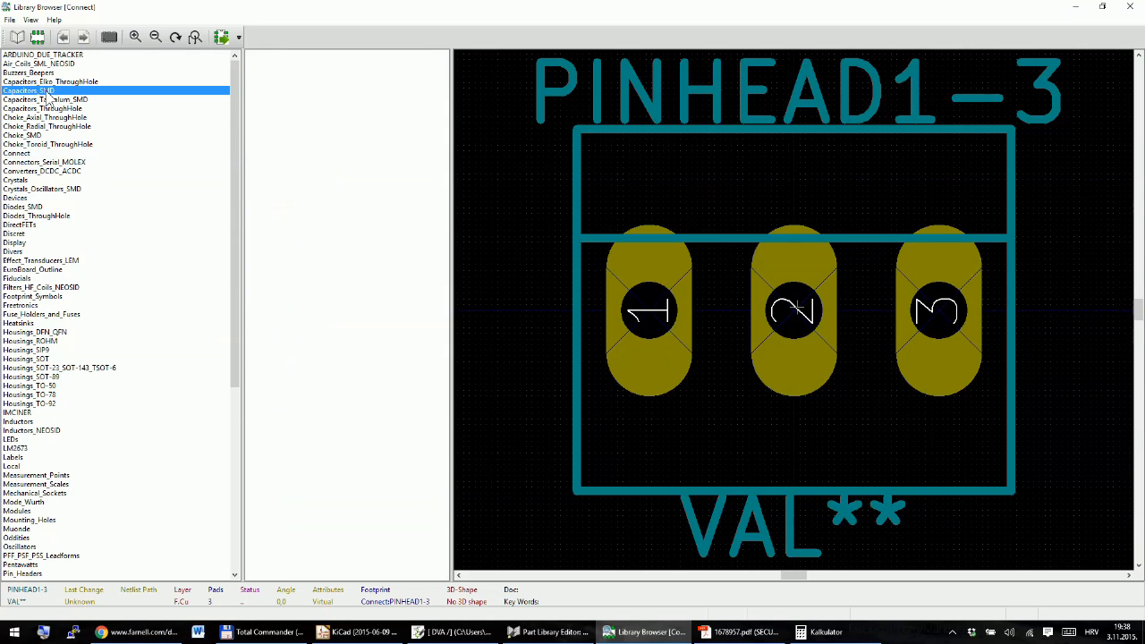
click(265, 218)
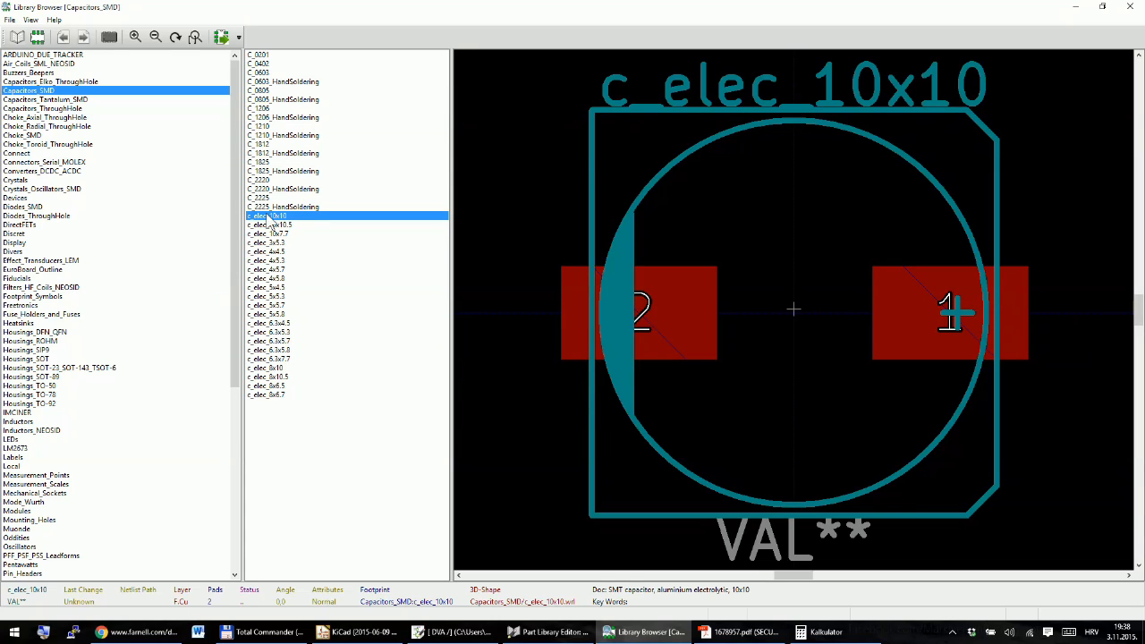
Step: Switch to the 1678957.pdf datasheet in Acrobat Reader and highlight the J21 row of the dimensions table and the 2G220M part of EEVEB2G220M
mouse_move(727, 633)
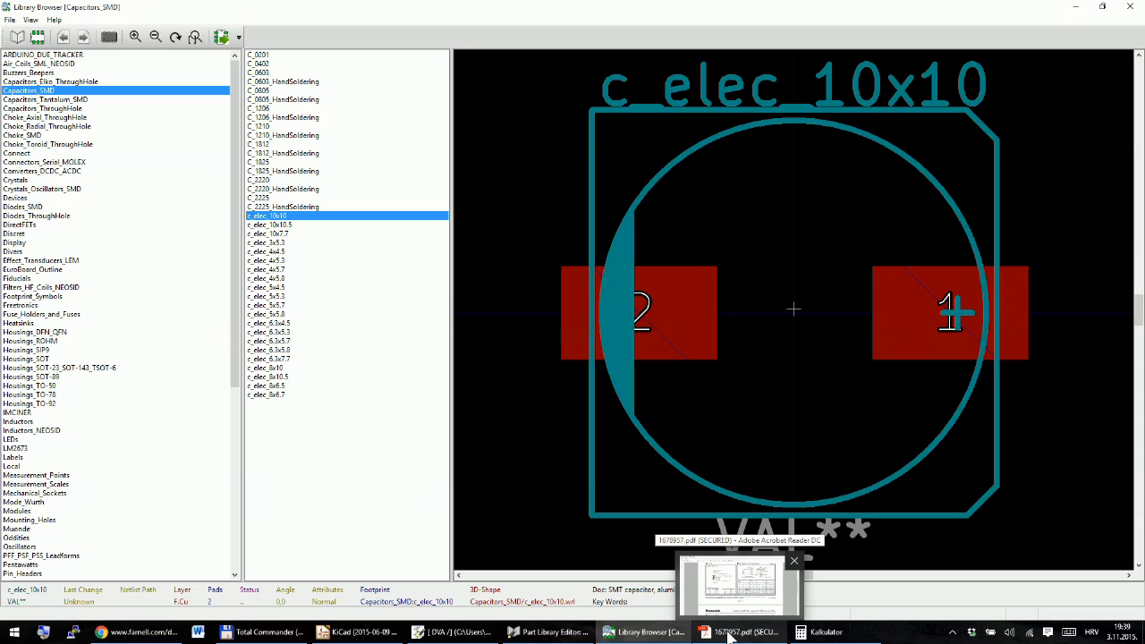
click(718, 586)
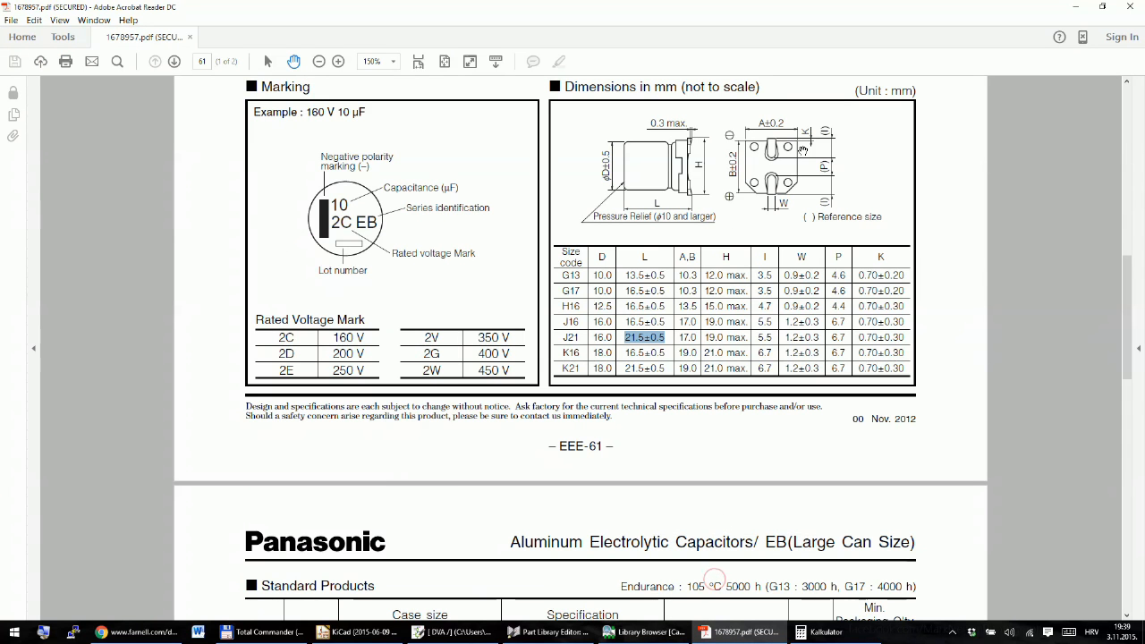
scroll(751, 212, up, 3)
scroll(750, 215, down, 3)
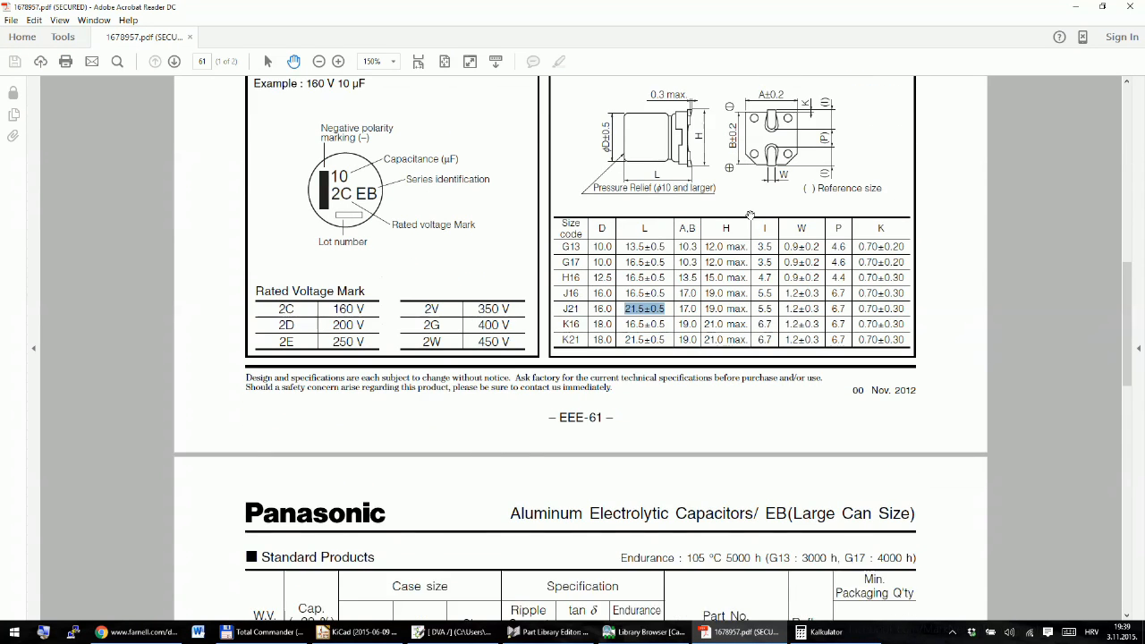
scroll(749, 214, down, 1)
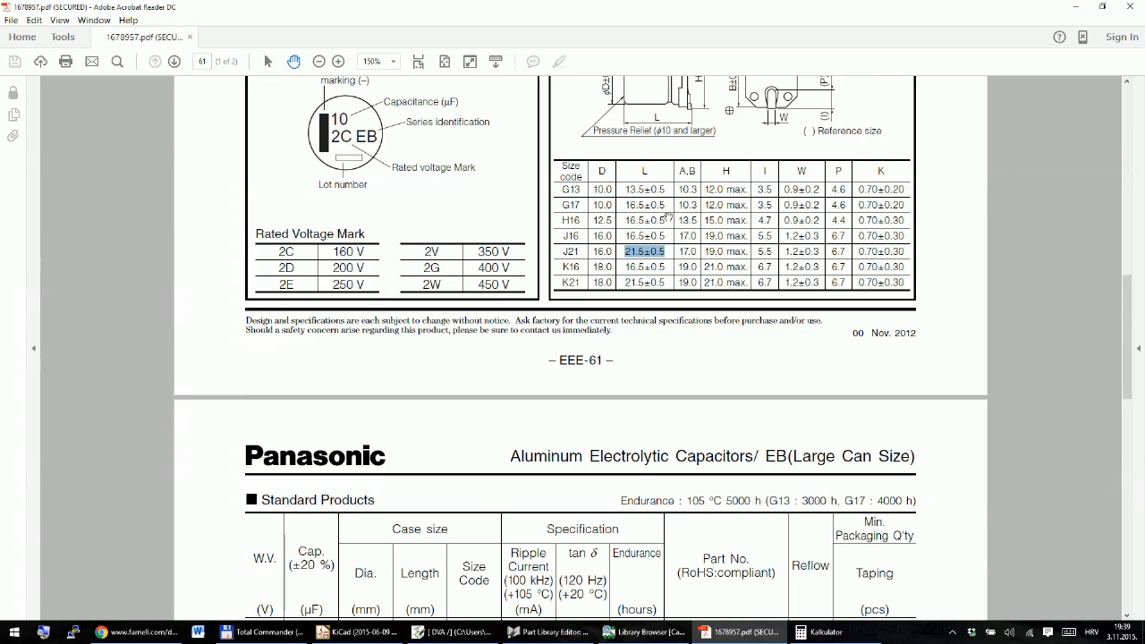
drag(714, 202, 717, 254)
click(655, 261)
click(267, 61)
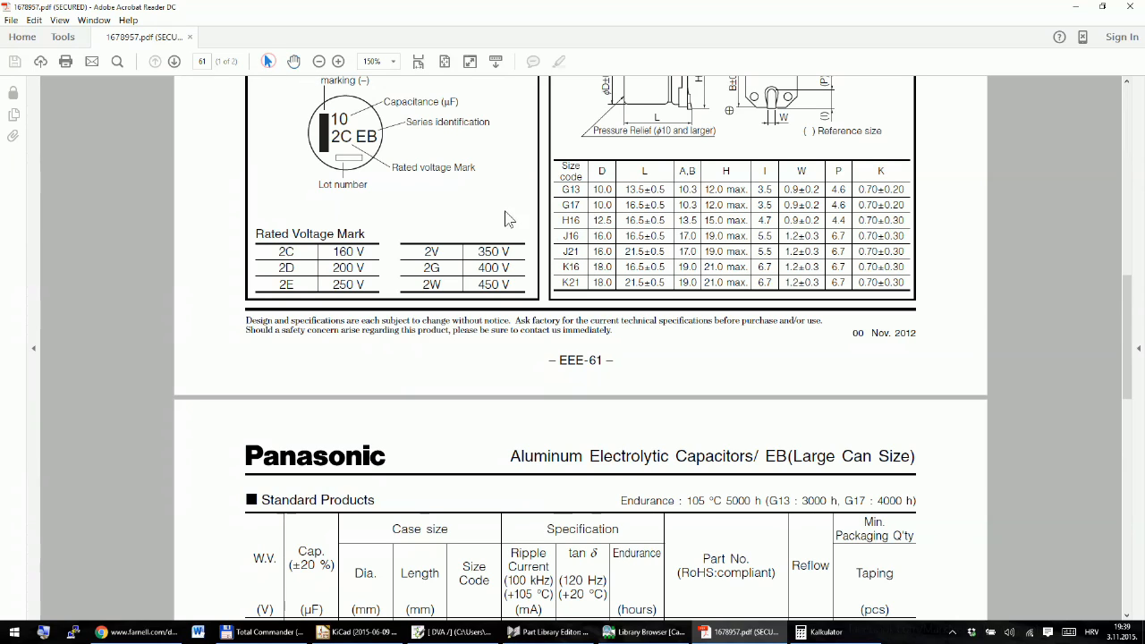
drag(564, 251, 901, 253)
scroll(288, 426, down, 18)
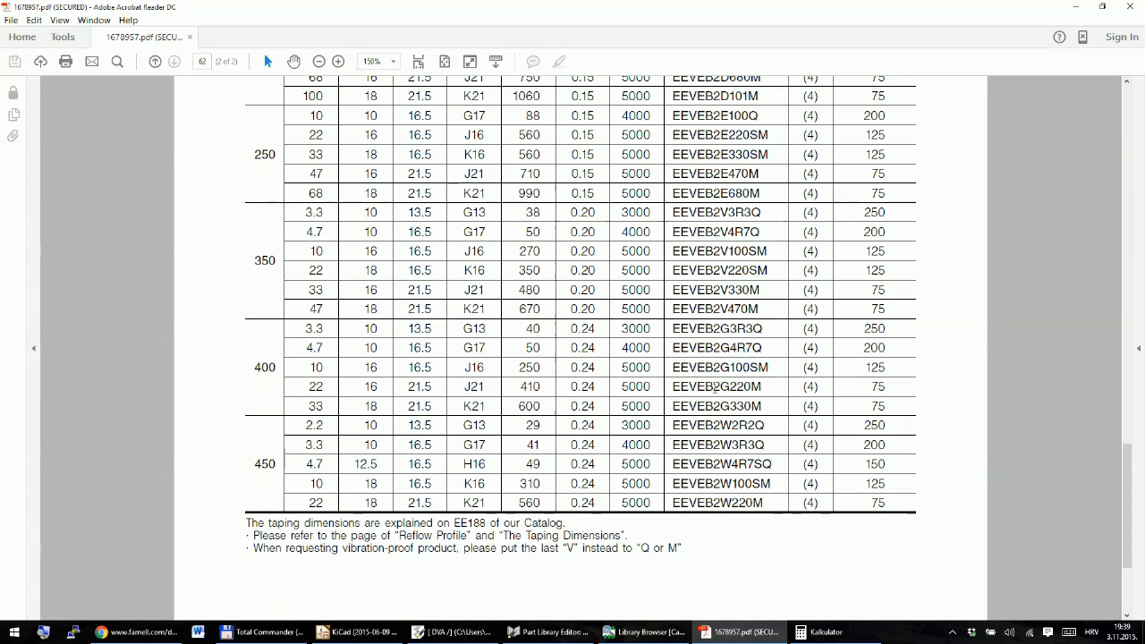
drag(713, 387, 766, 383)
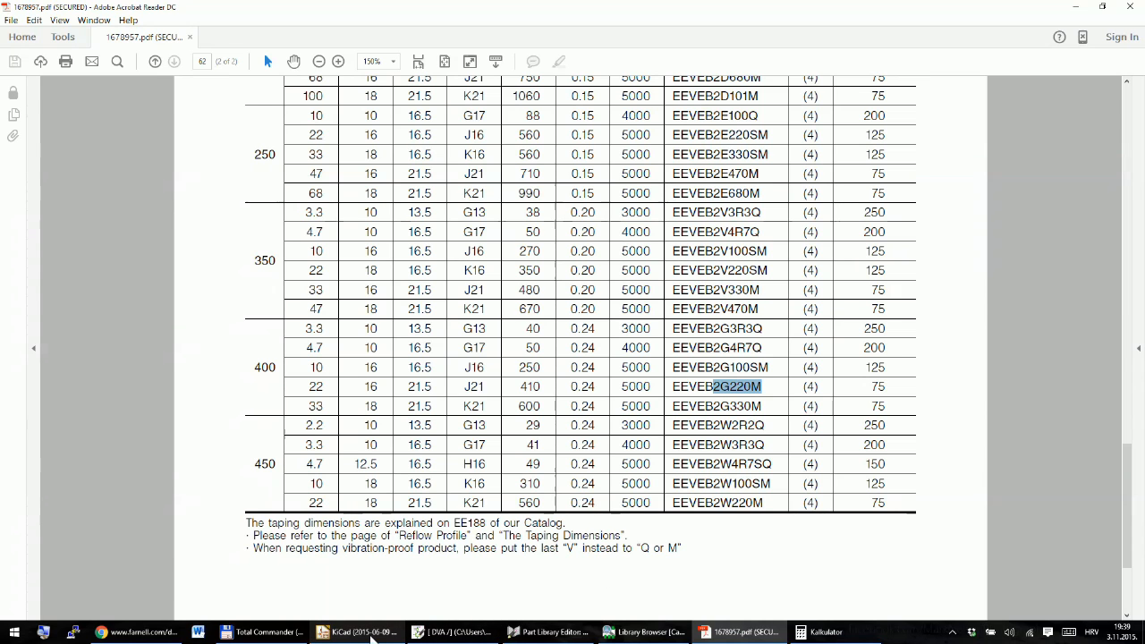
Step: Return to the footprint browser, close it without choosing a footprint and go back to C1's component properties
click(368, 637)
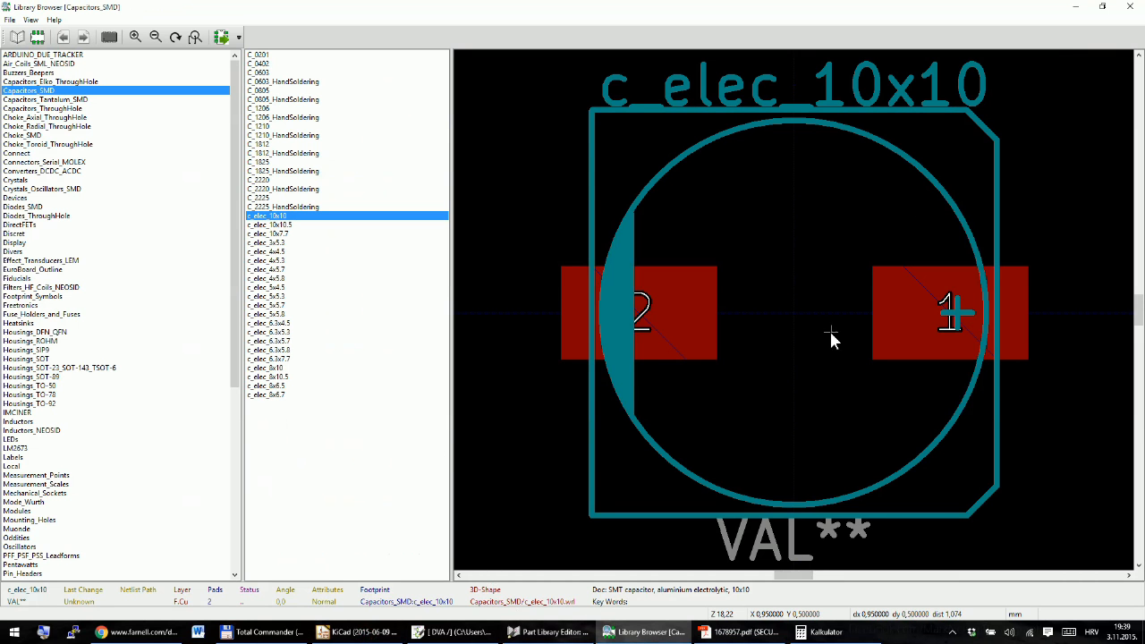
click(1131, 7)
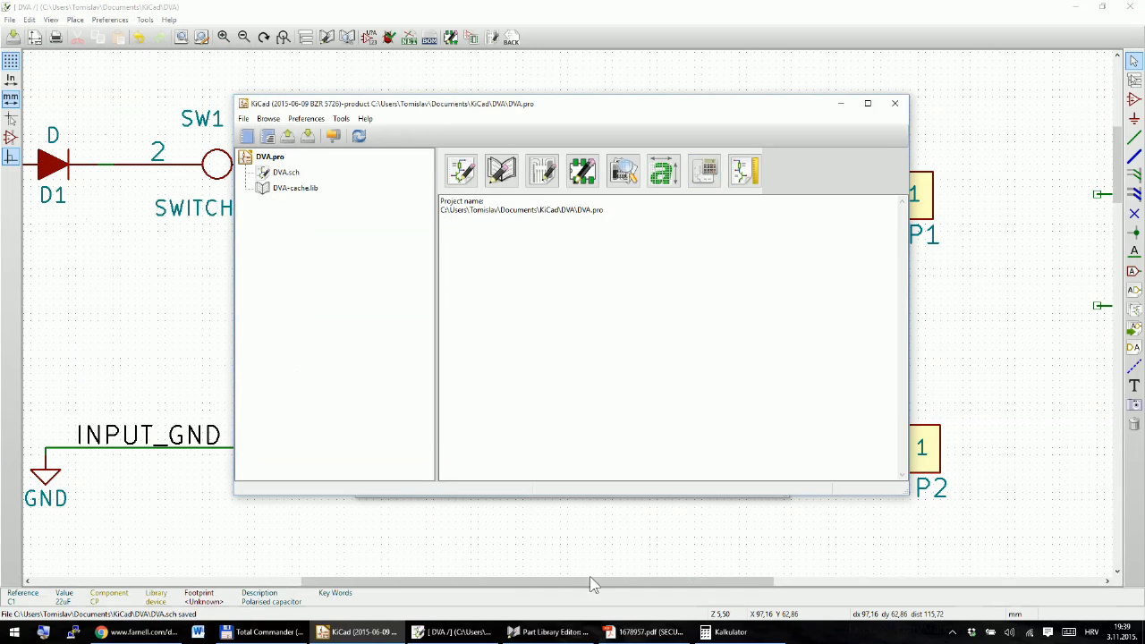
click(849, 102)
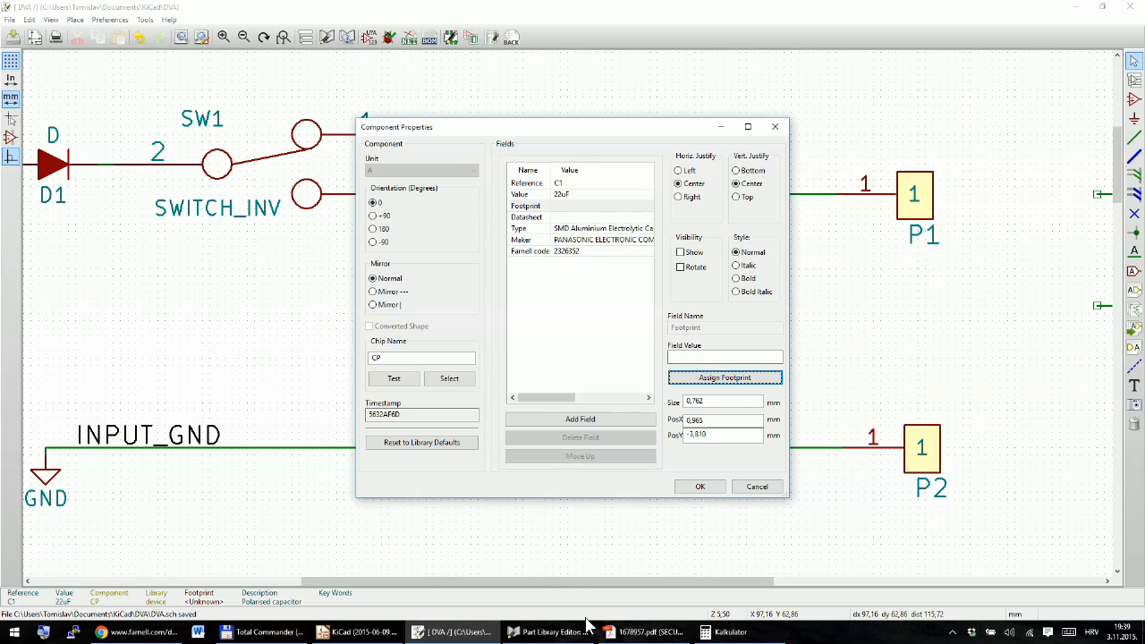
Step: Switch to the Panasonic datasheet and highlight part number EEVEB2W220M and the K21 row in the dimensions table
click(644, 632)
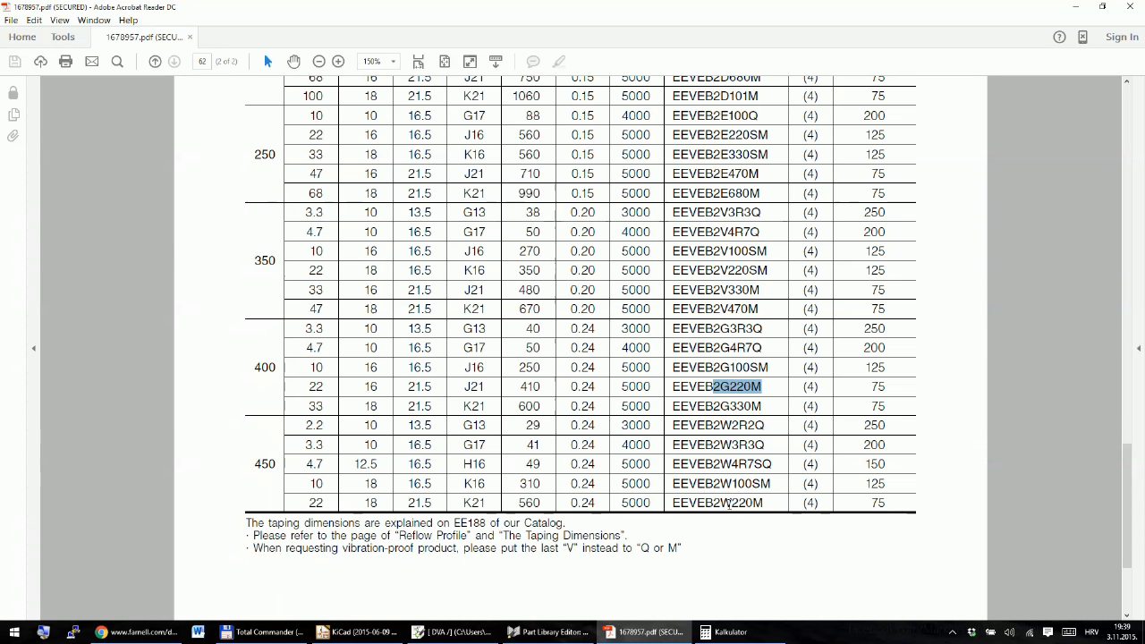
double_click(729, 503)
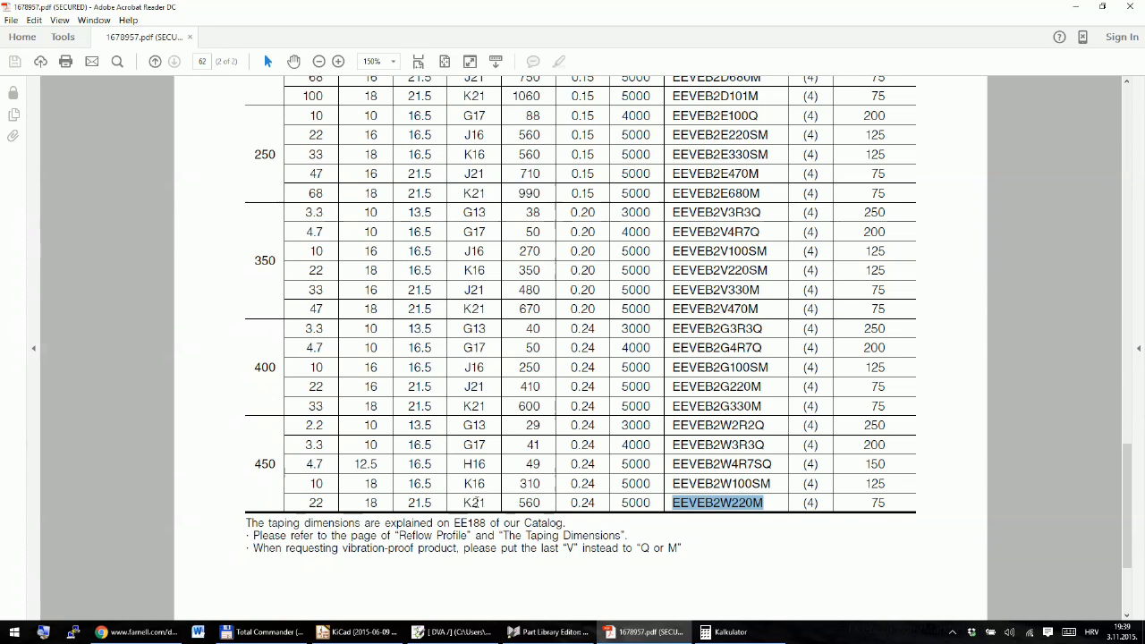
scroll(712, 366, up, 5)
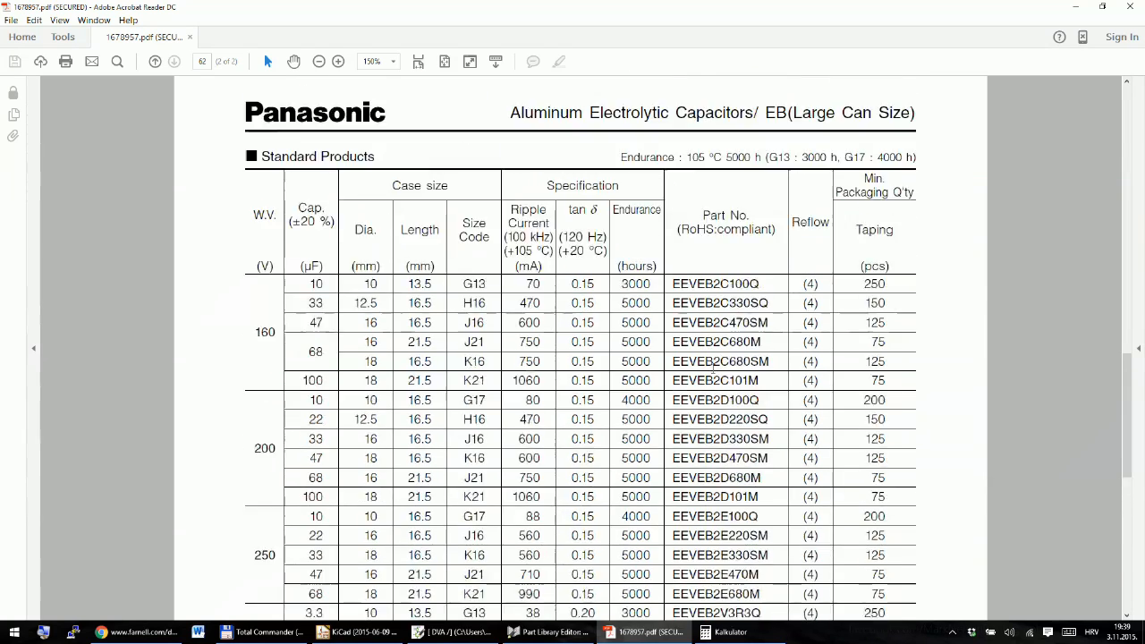
scroll(713, 363, up, 4)
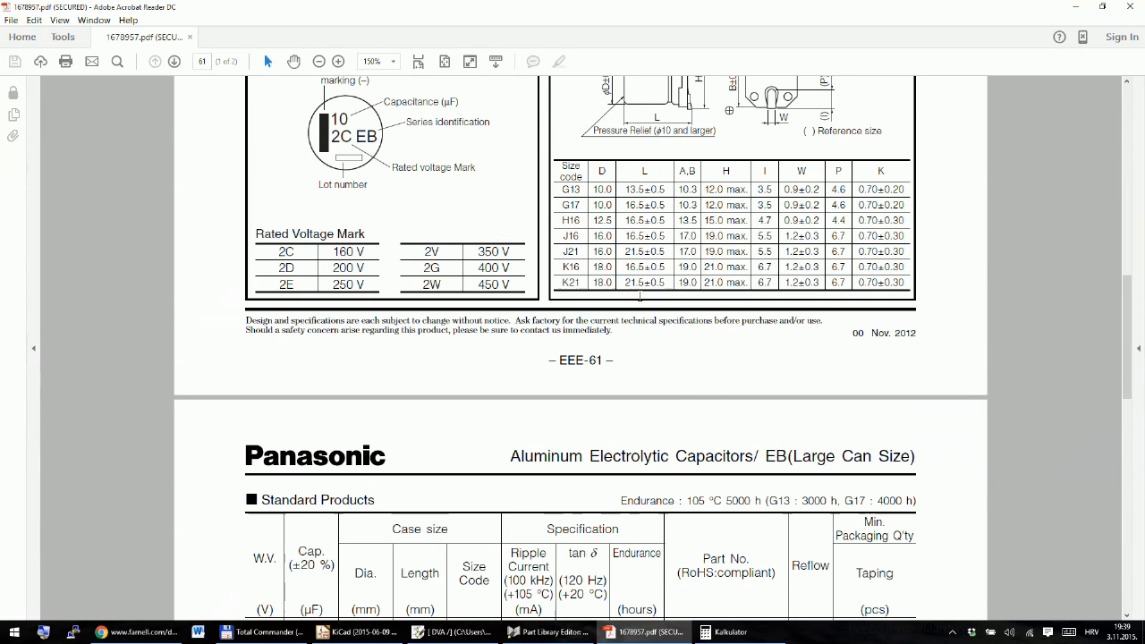
scroll(632, 286, up, 1)
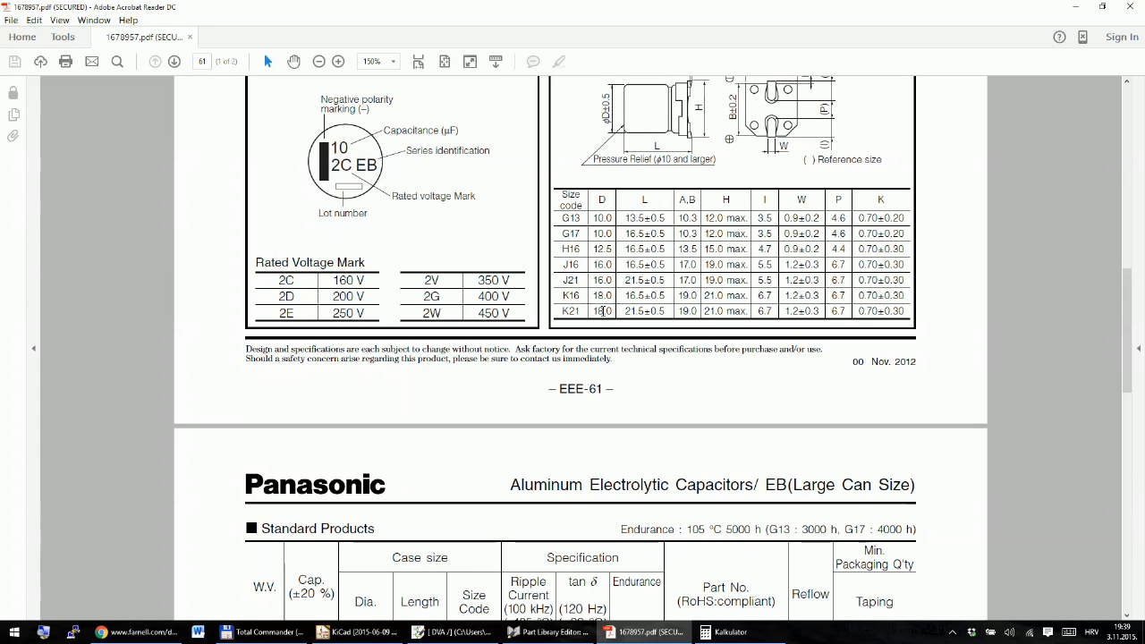
drag(563, 310, 894, 319)
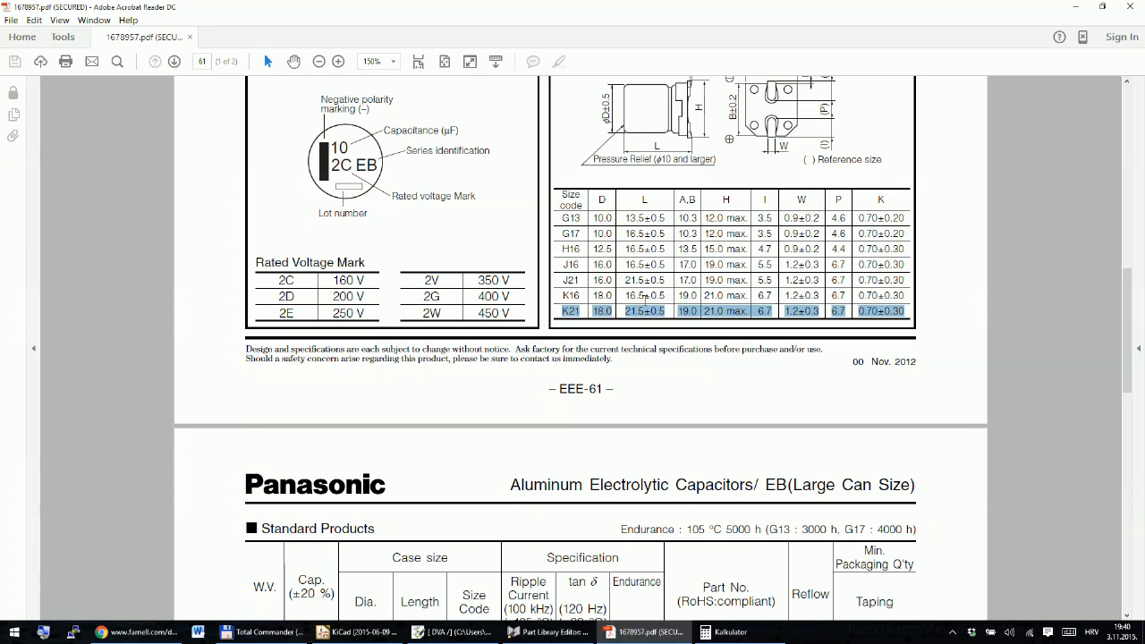
scroll(642, 342, down, 2)
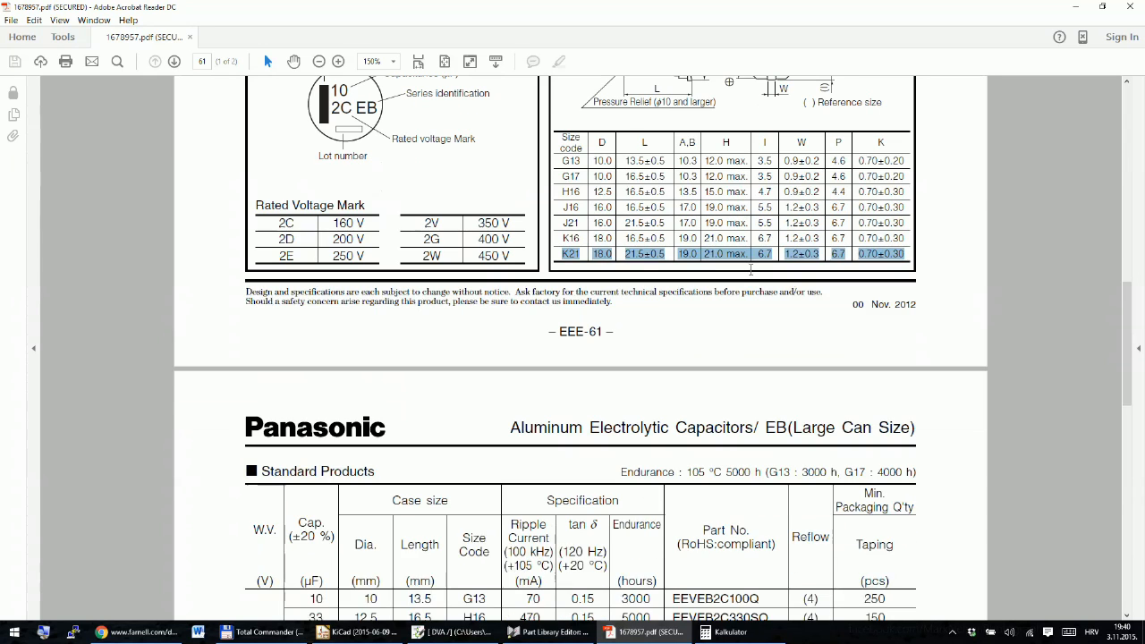
scroll(725, 263, up, 1)
scroll(707, 326, up, 4)
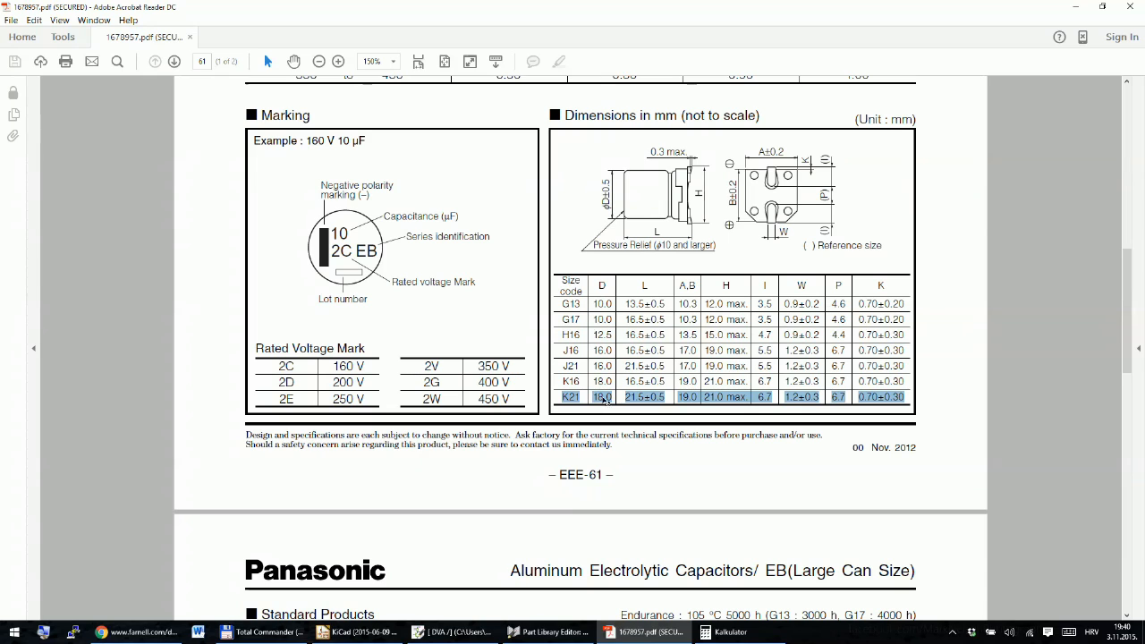
Step: Switch back to the DVA schematic and reopen the footprint library browser for capacitor C1
click(578, 639)
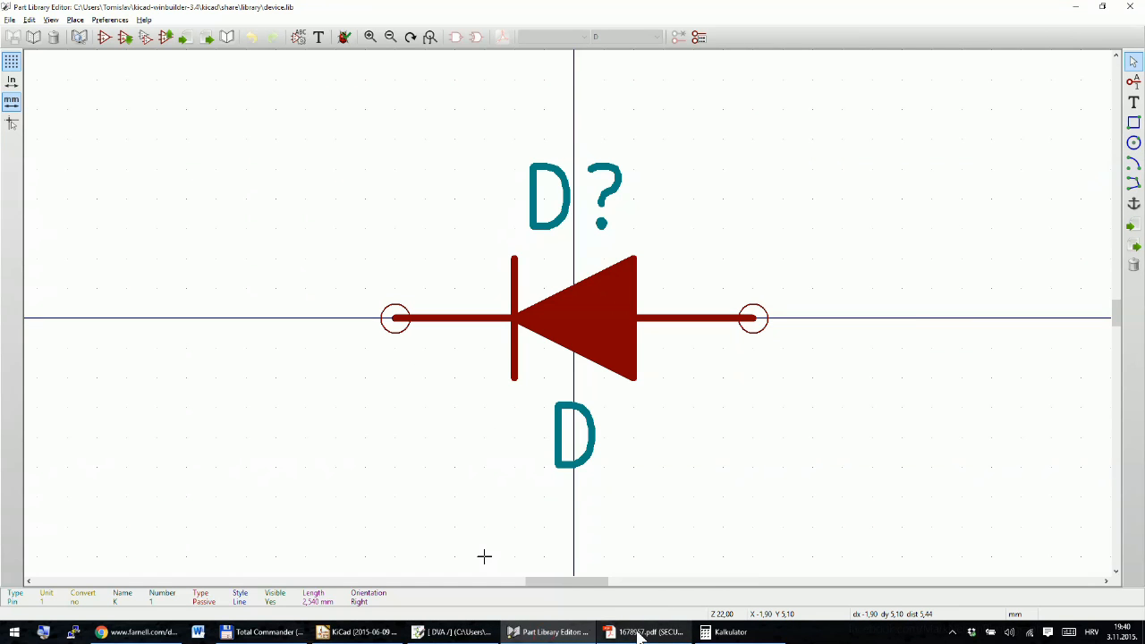
click(451, 631)
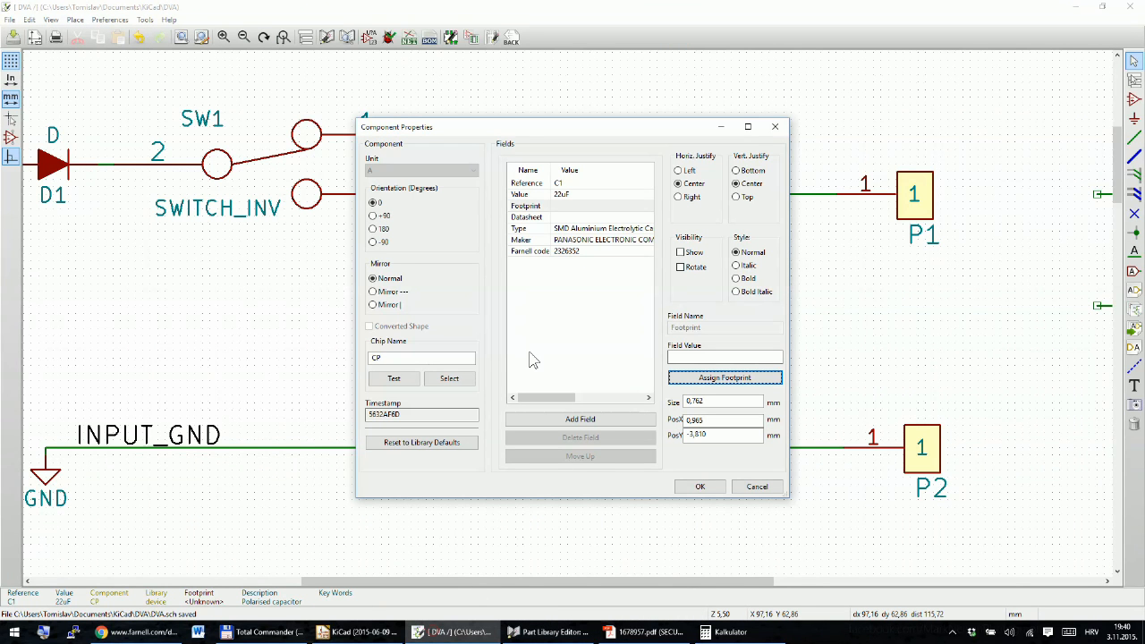
click(702, 378)
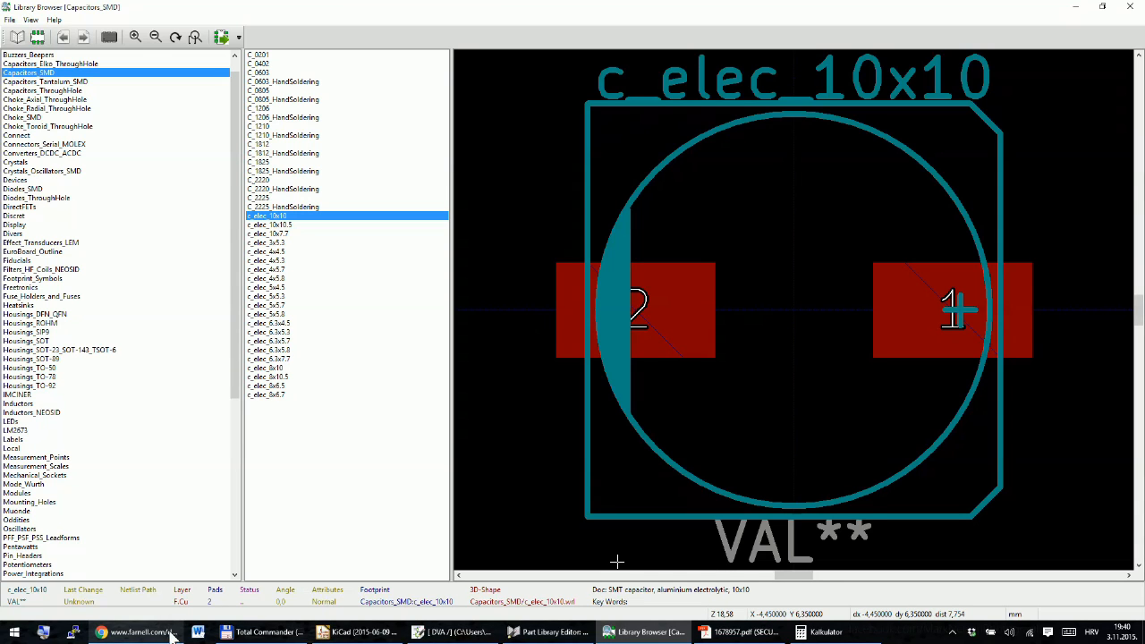
Step: Switch to the 1678957.pdf datasheet and compare the standard products table with the dimensions table for size code K21
click(742, 632)
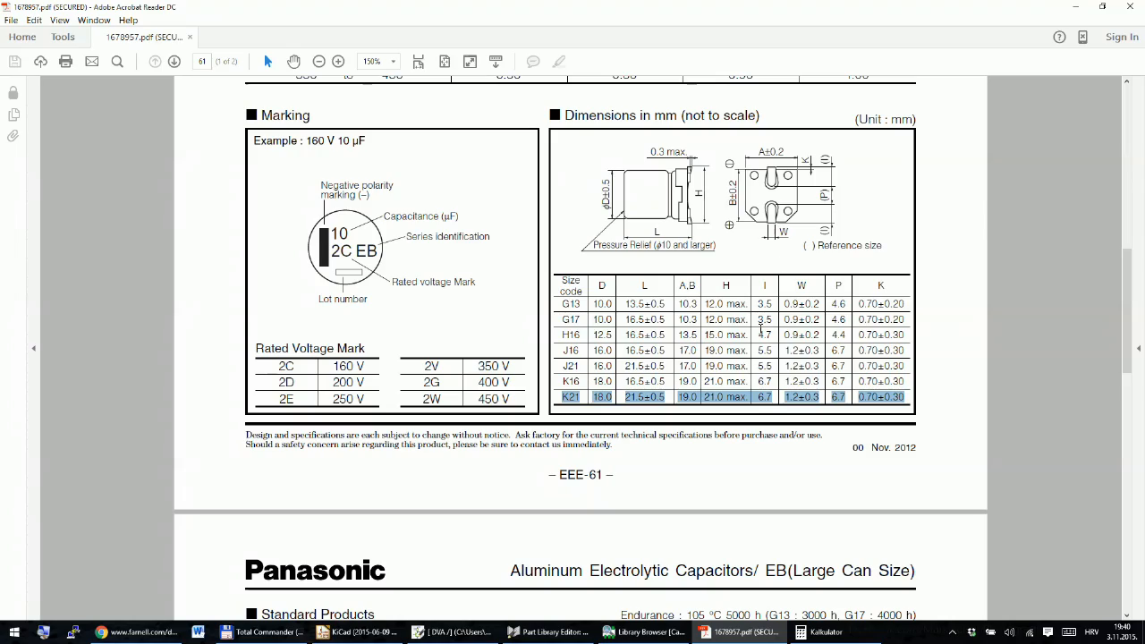
scroll(758, 334, down, 6)
scroll(762, 332, down, 12)
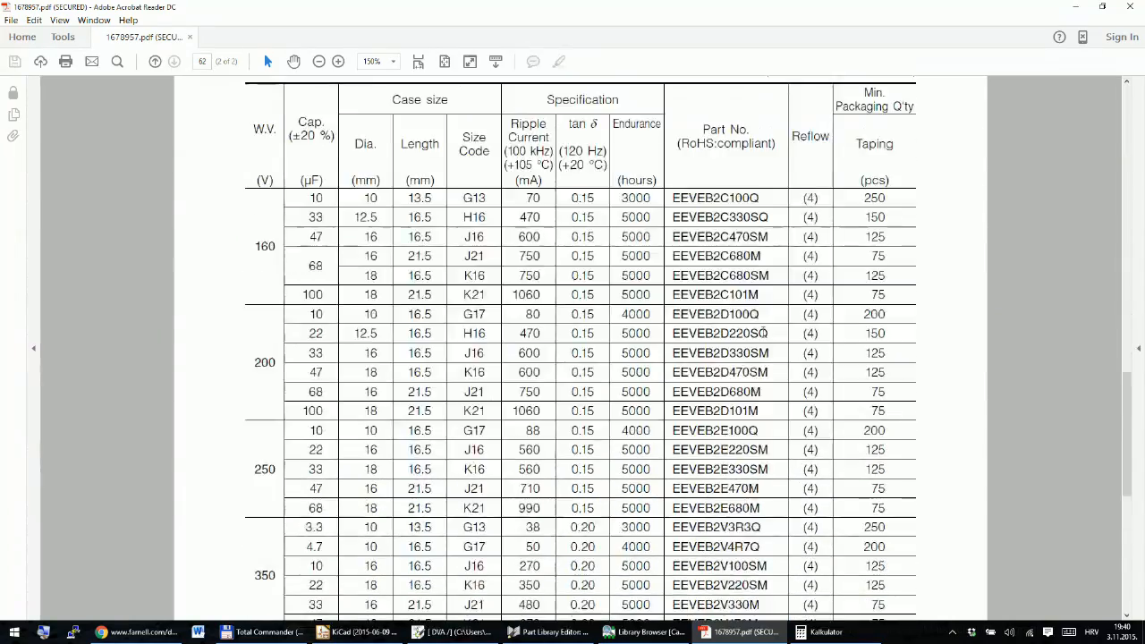
scroll(778, 324, up, 17)
scroll(778, 324, up, 17)
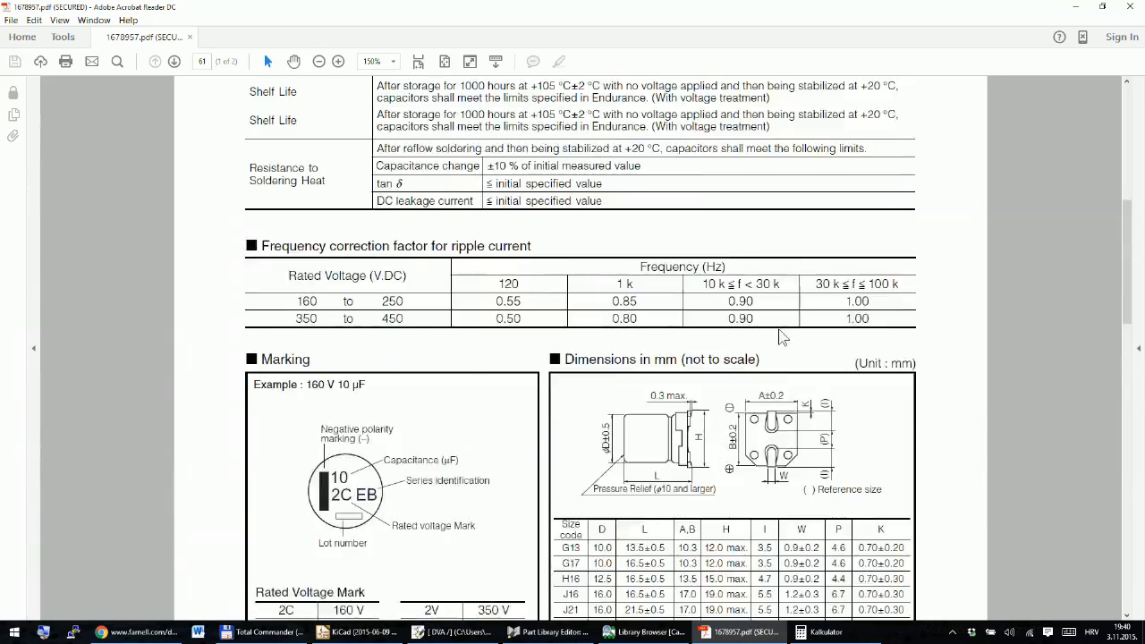
scroll(815, 360, down, 16)
scroll(816, 360, down, 12)
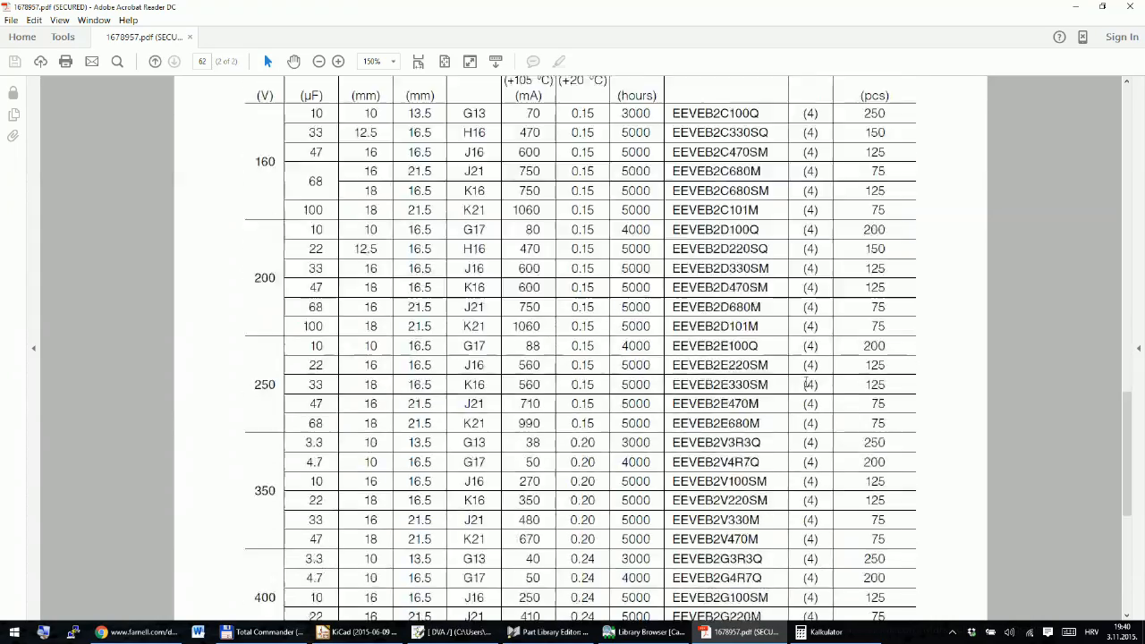
scroll(769, 357, up, 12)
scroll(764, 356, up, 2)
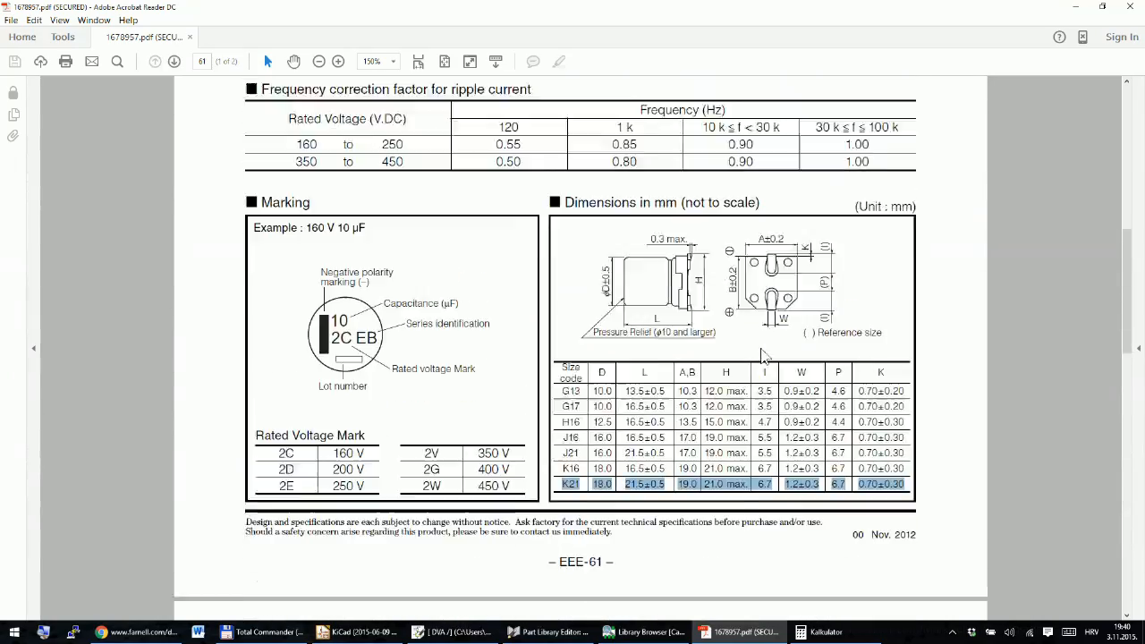
scroll(765, 356, down, 6)
scroll(638, 306, up, 3)
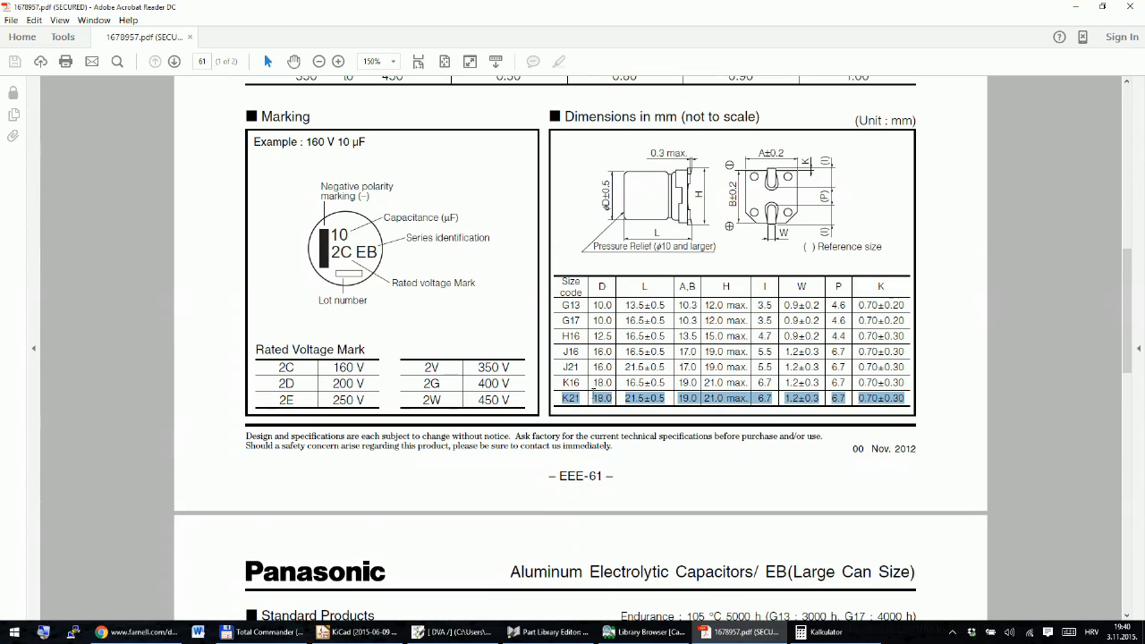
Step: Copy the size code K21 from the dimensions table and switch to the Vishay chp.pdf page in Chrome
click(585, 400)
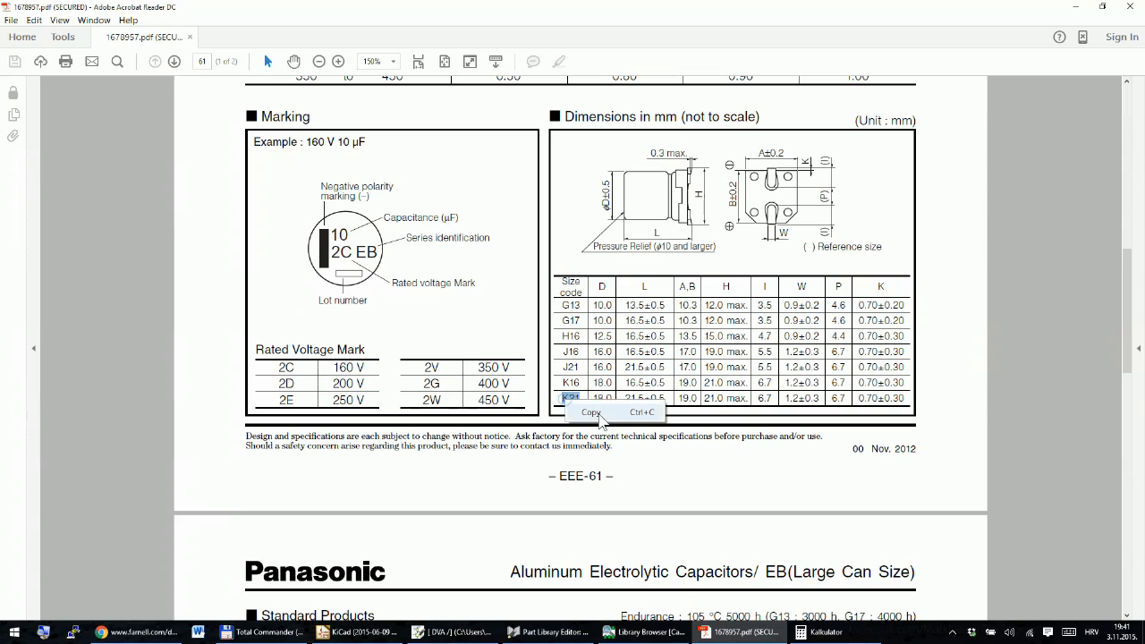
click(598, 413)
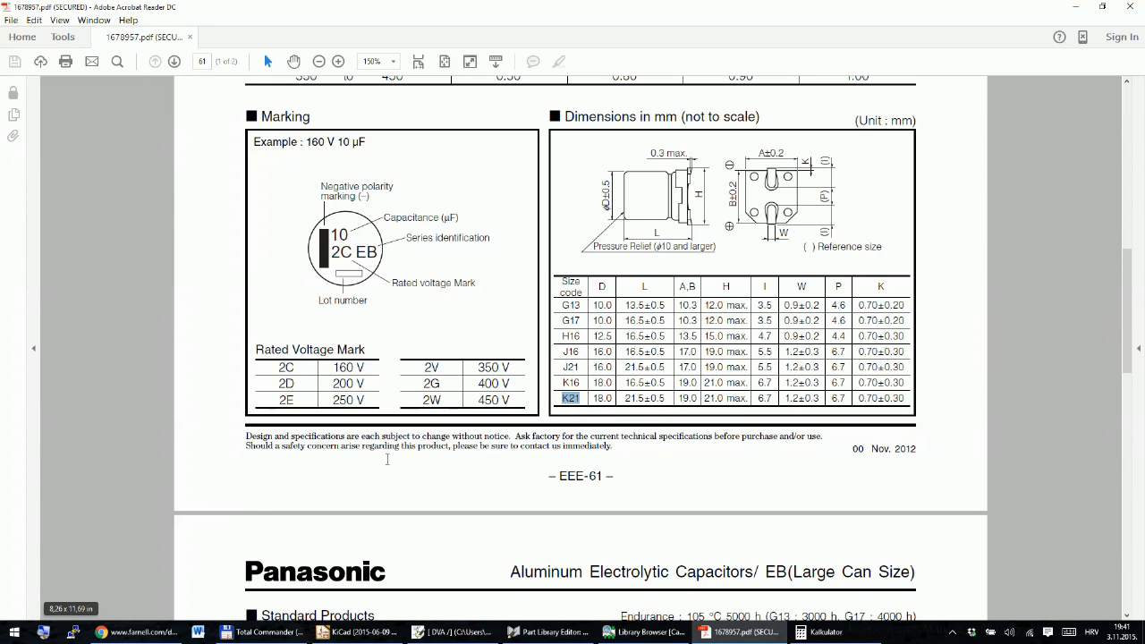
click(138, 631)
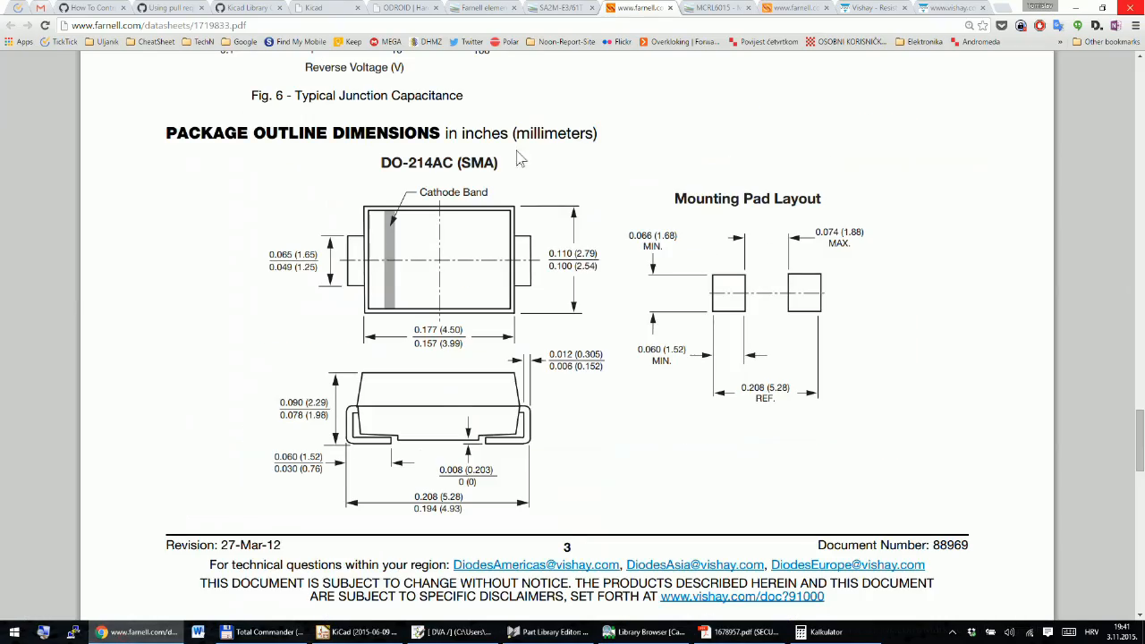
click(952, 8)
scroll(539, 338, up, 3)
scroll(540, 338, down, 6)
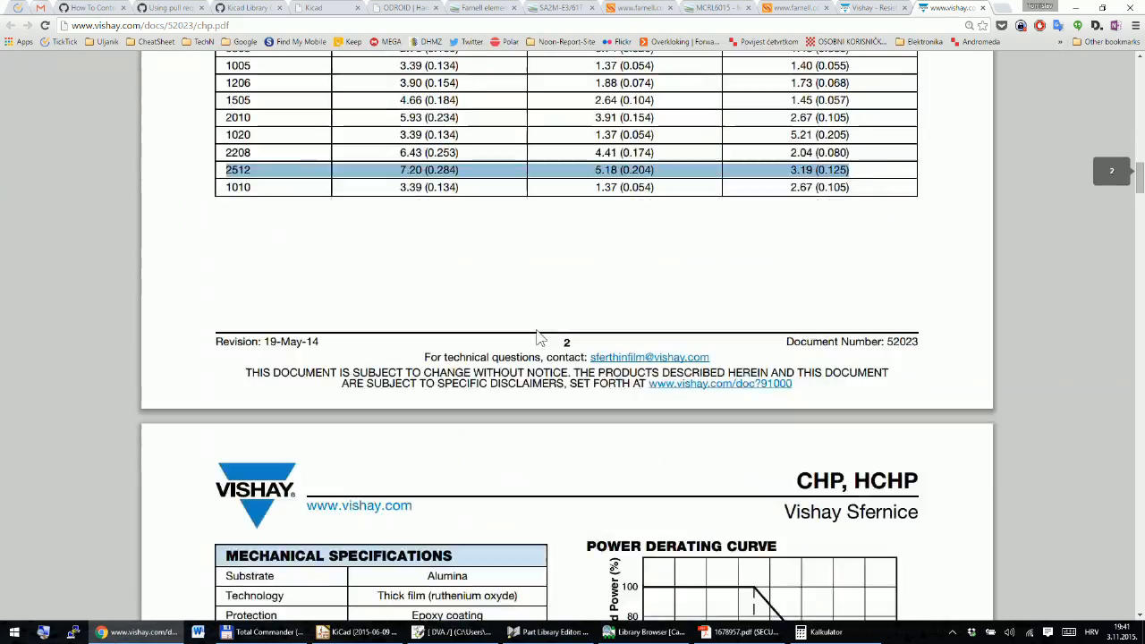
scroll(540, 338, up, 9)
Step: Search the web for "panasonic capacitor size code K21"
click(349, 25)
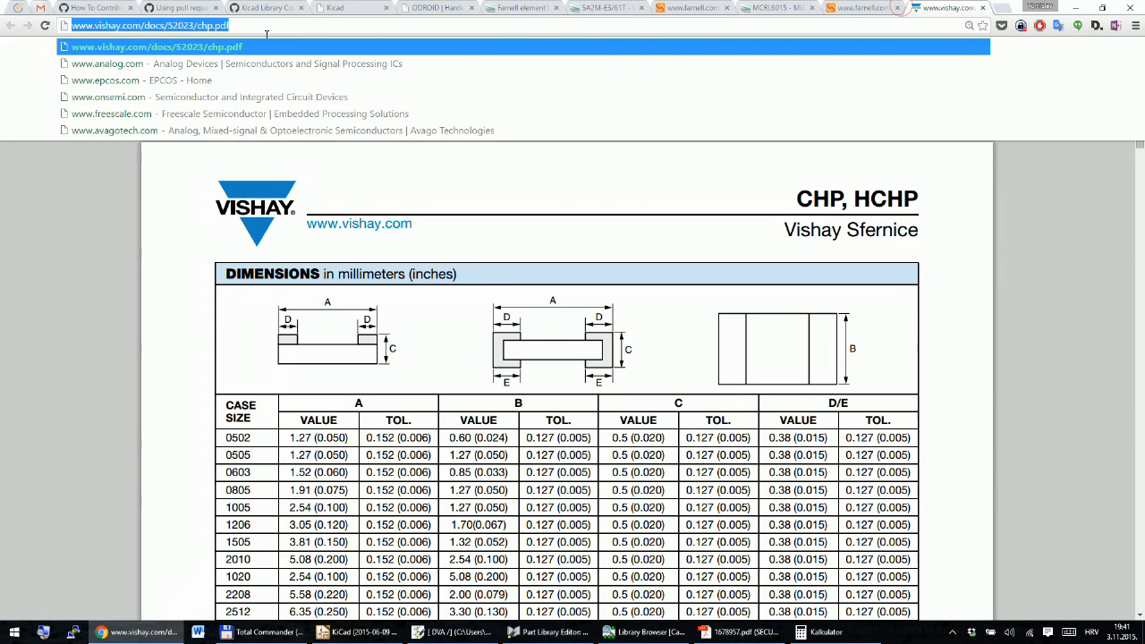
text(panas)
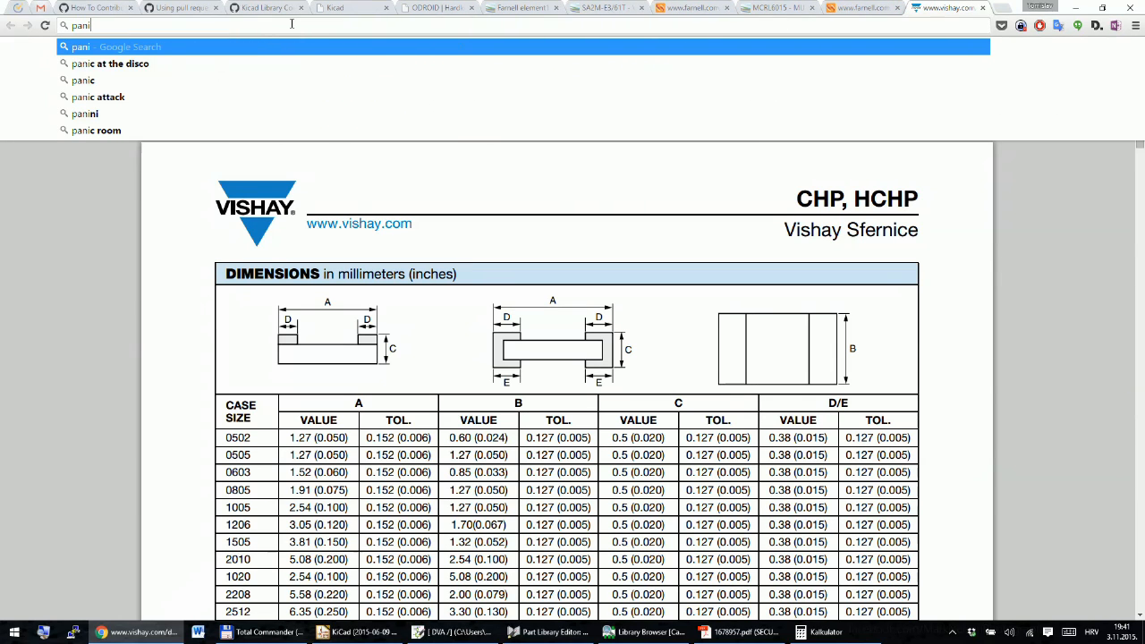
text(on)
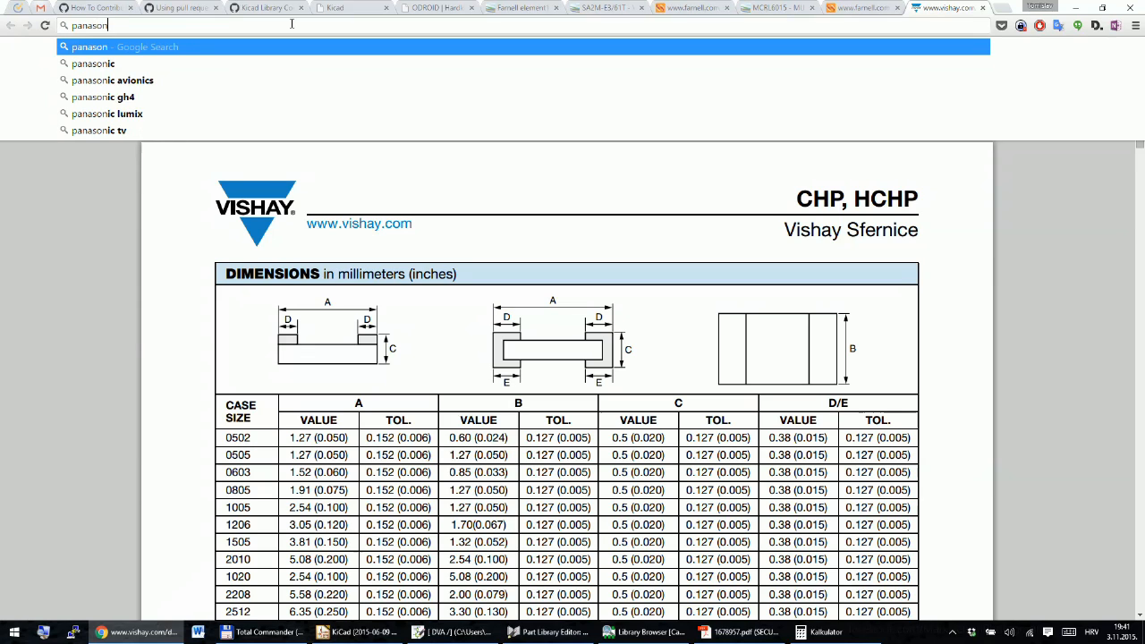
text(ic capacitor )
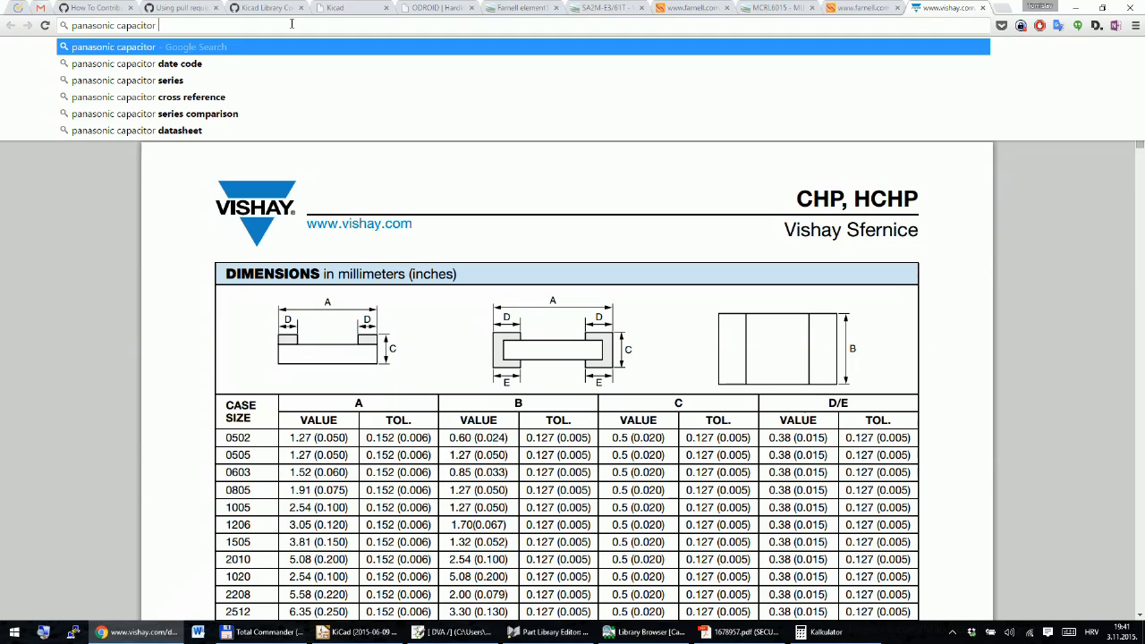
text(size)
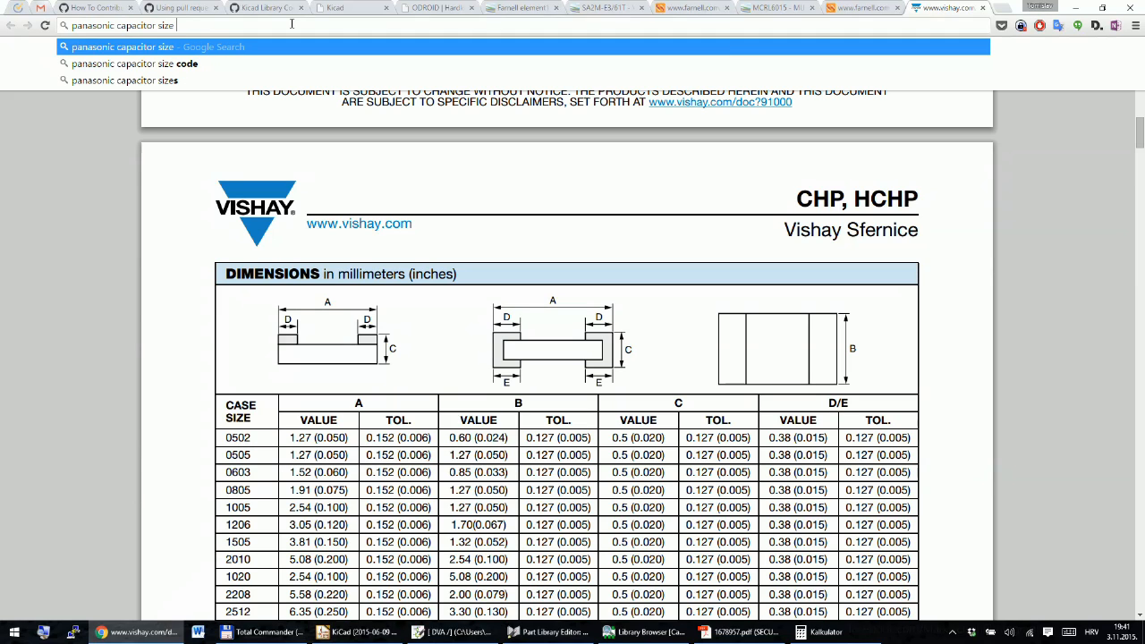
key(Down)
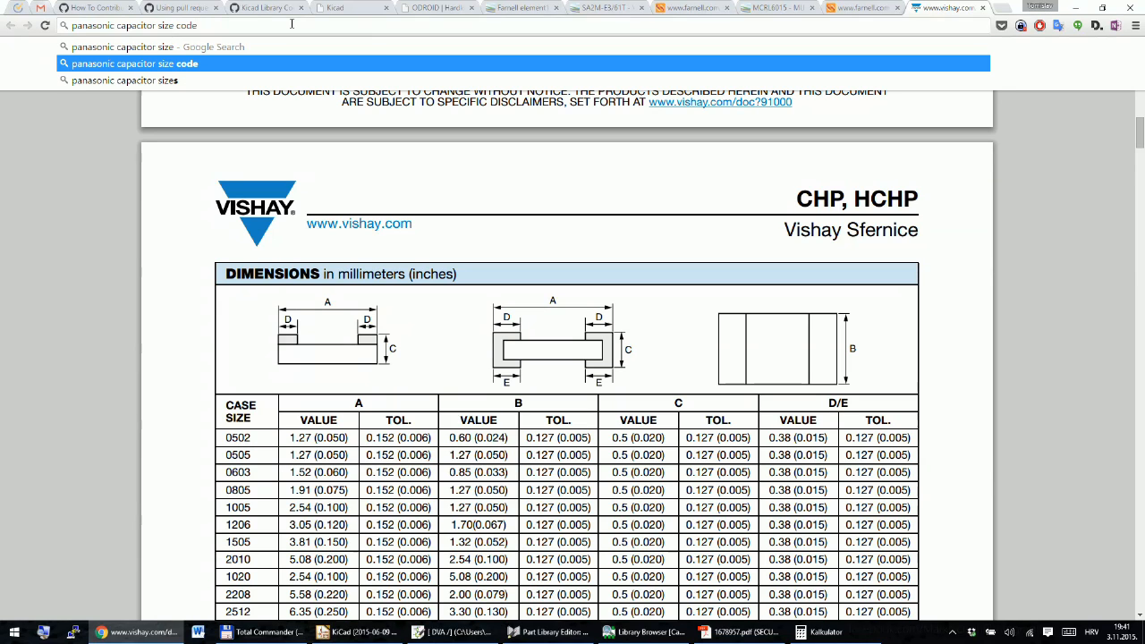
text(K21)
key(Return)
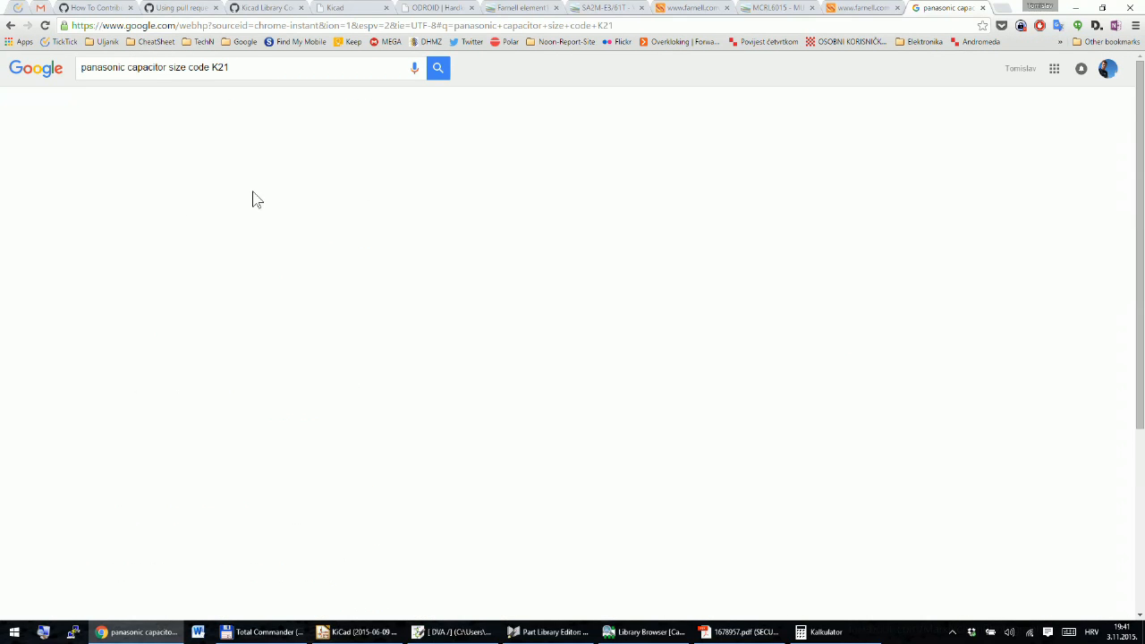
click(443, 75)
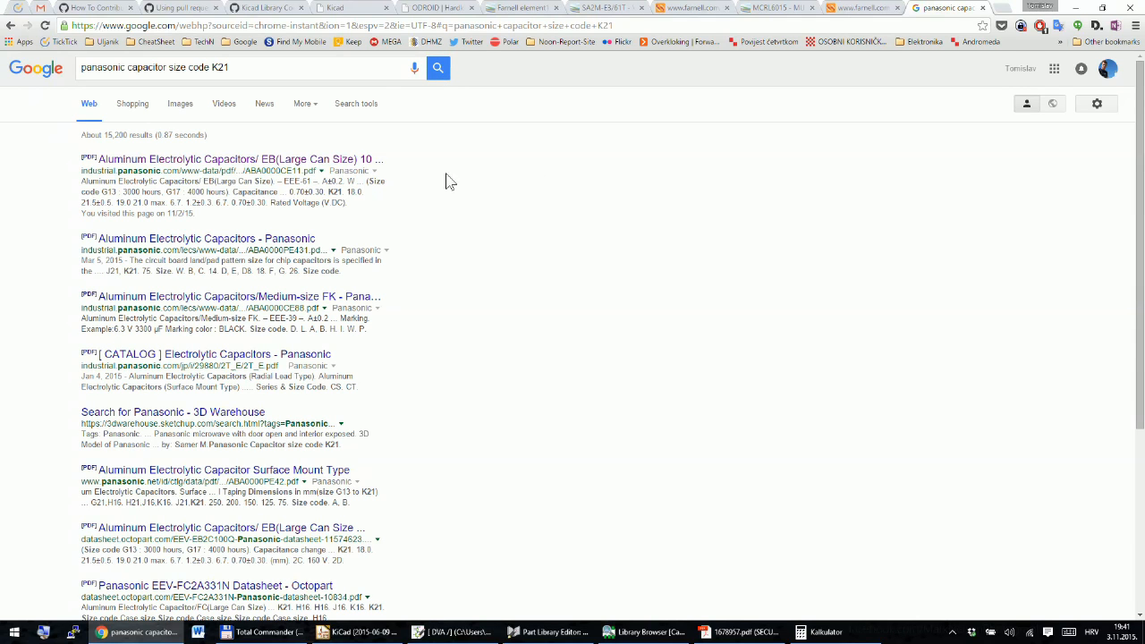
Step: Open the Panasonic "Aluminum Electrolytic Capacitors/ EB(Large Can Size)" PDF from the search results and look through it
click(307, 160)
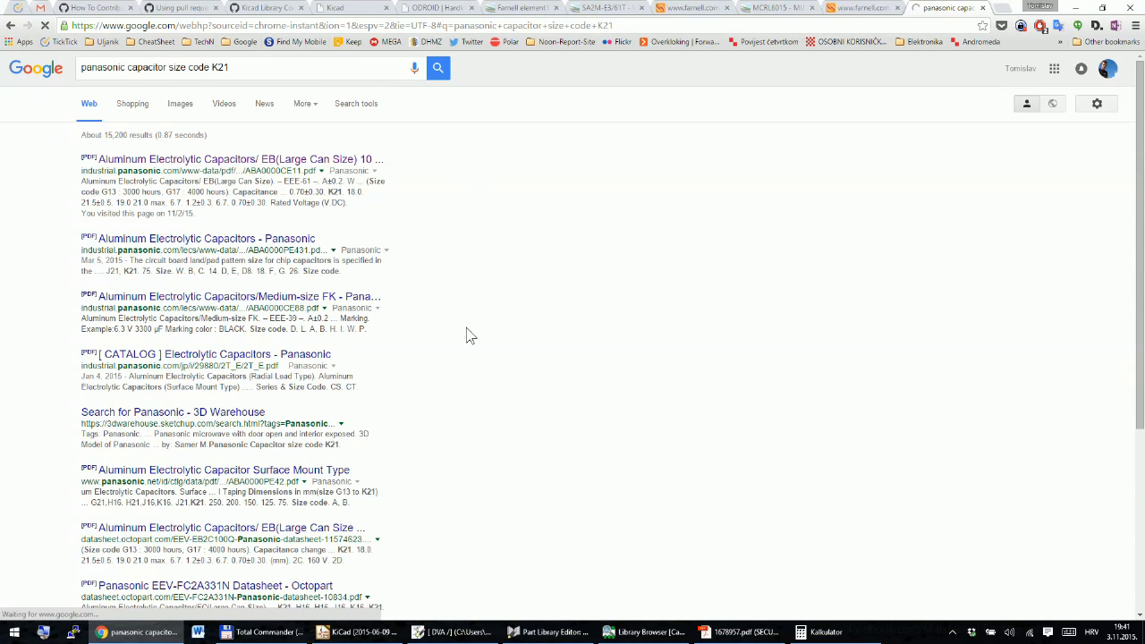
click(823, 631)
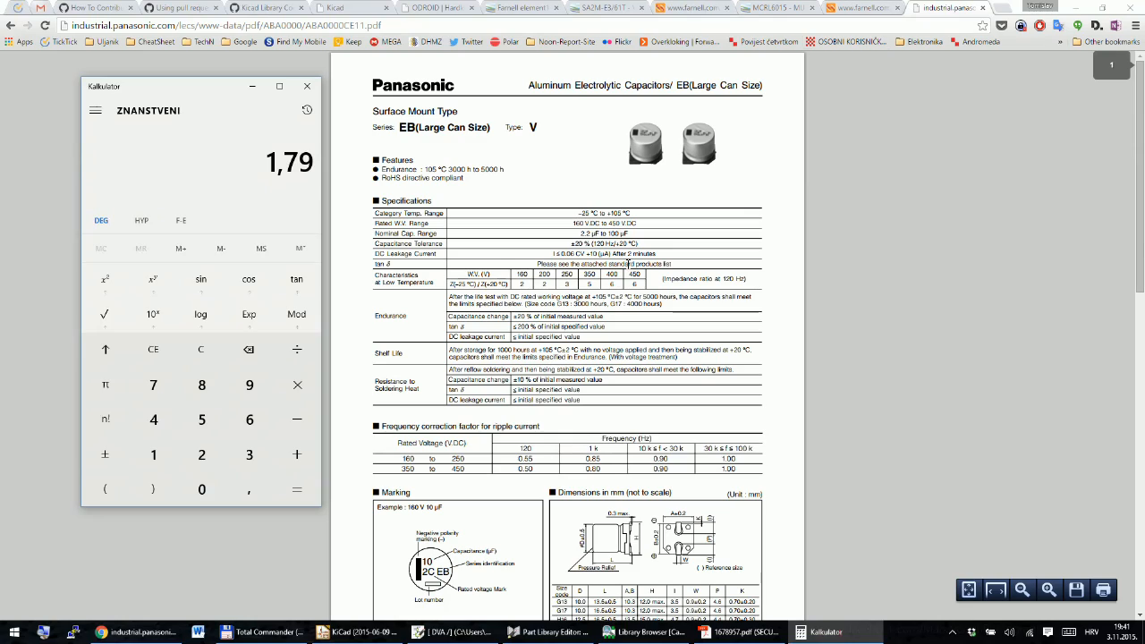
click(662, 313)
scroll(665, 311, down, 6)
scroll(665, 311, up, 9)
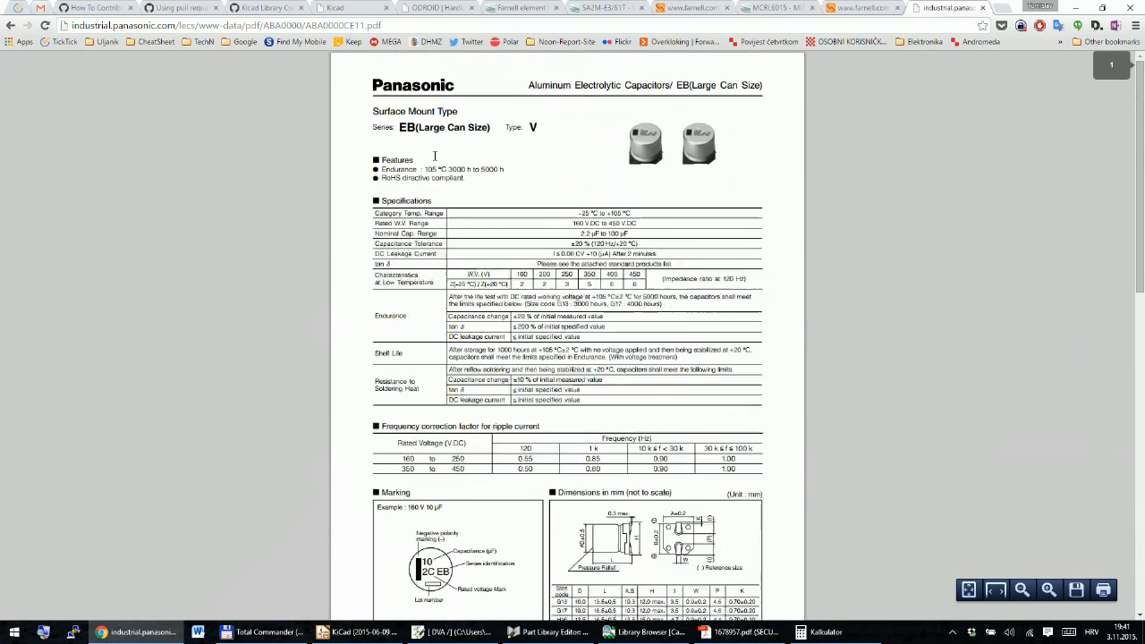
key(F5)
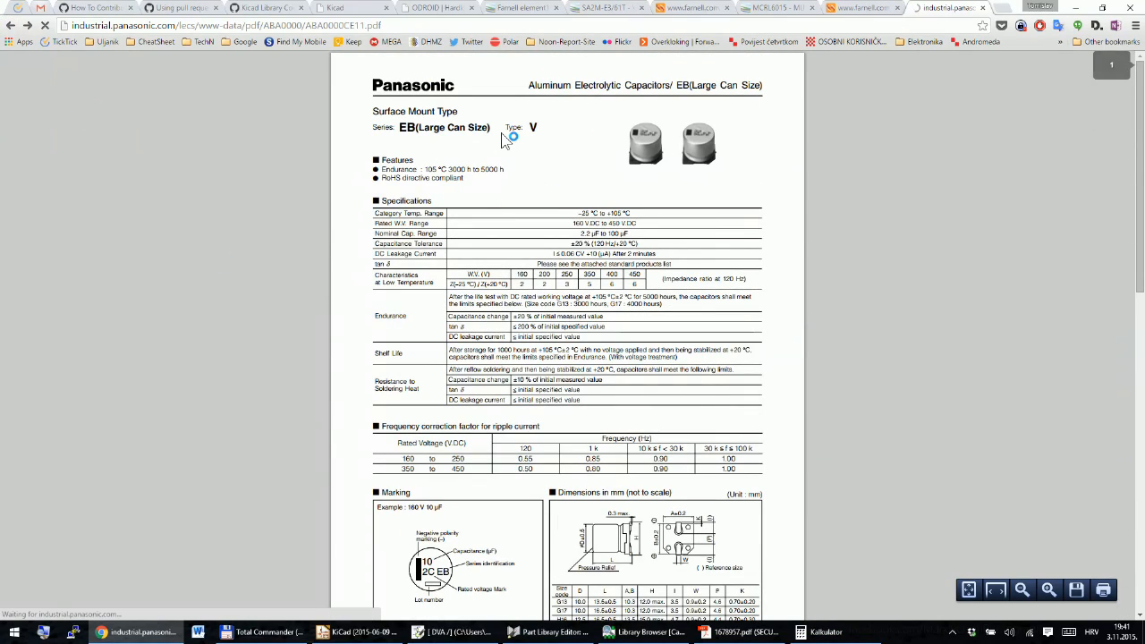
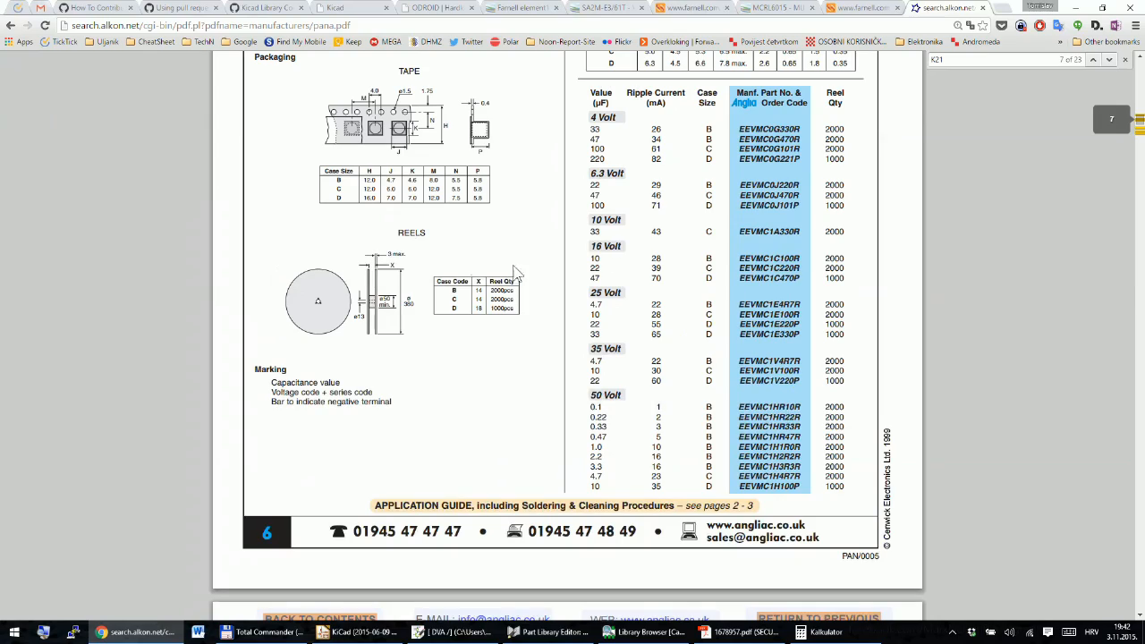
Step: Find the Panasonic type EB page in pana.pdf and highlight the K21 row's T to Z values in the dimensions table
scroll(516, 273, down, 9)
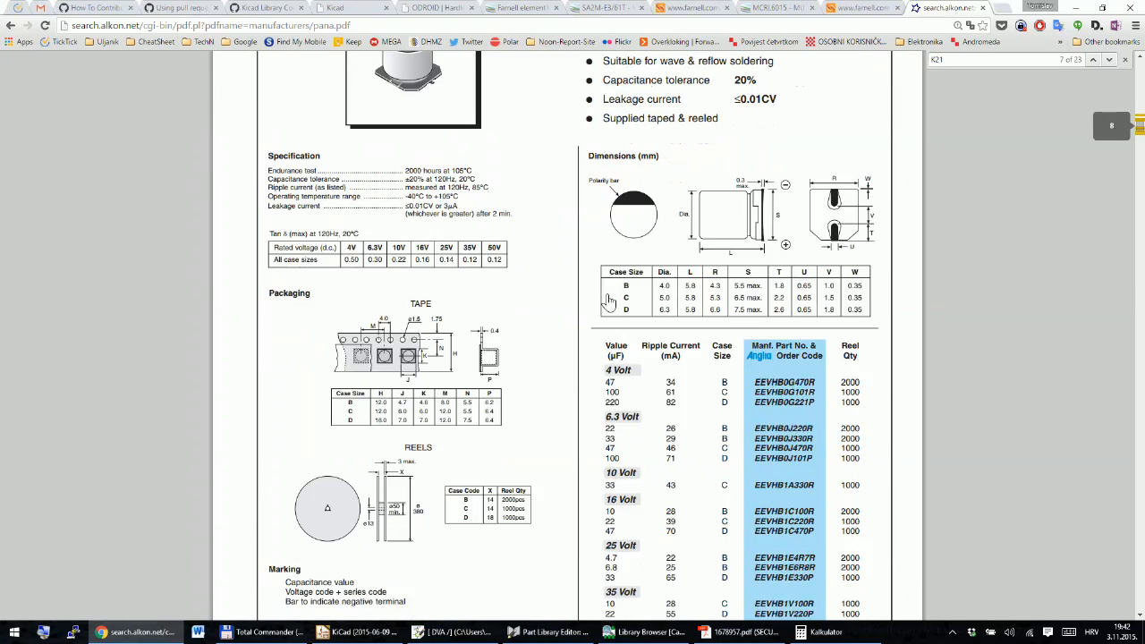
scroll(607, 302, down, 10)
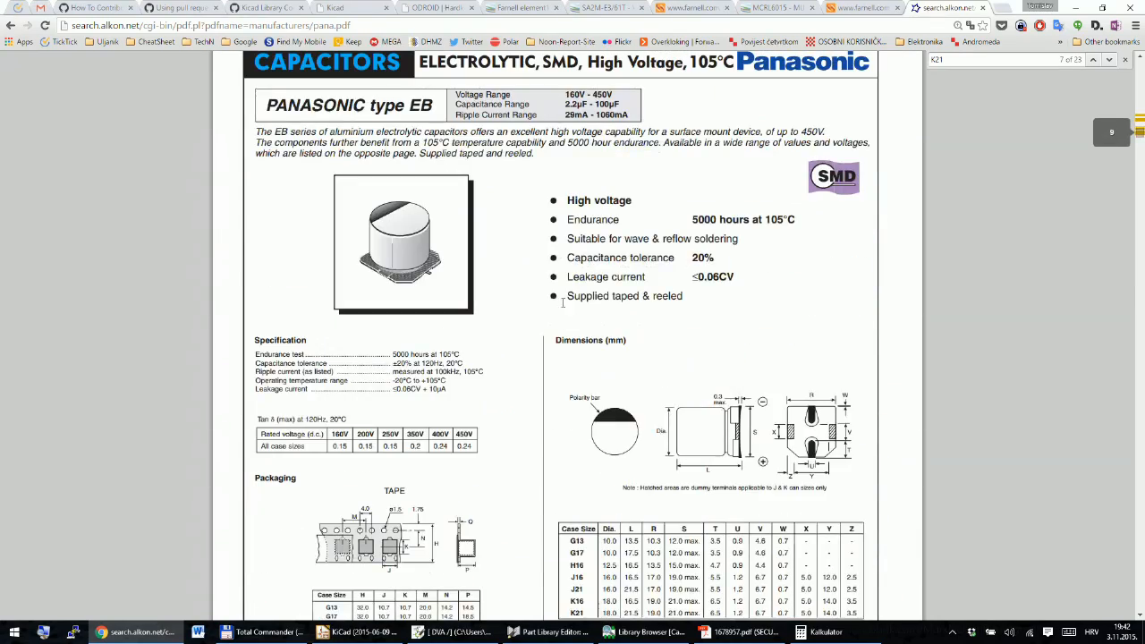
scroll(562, 302, down, 5)
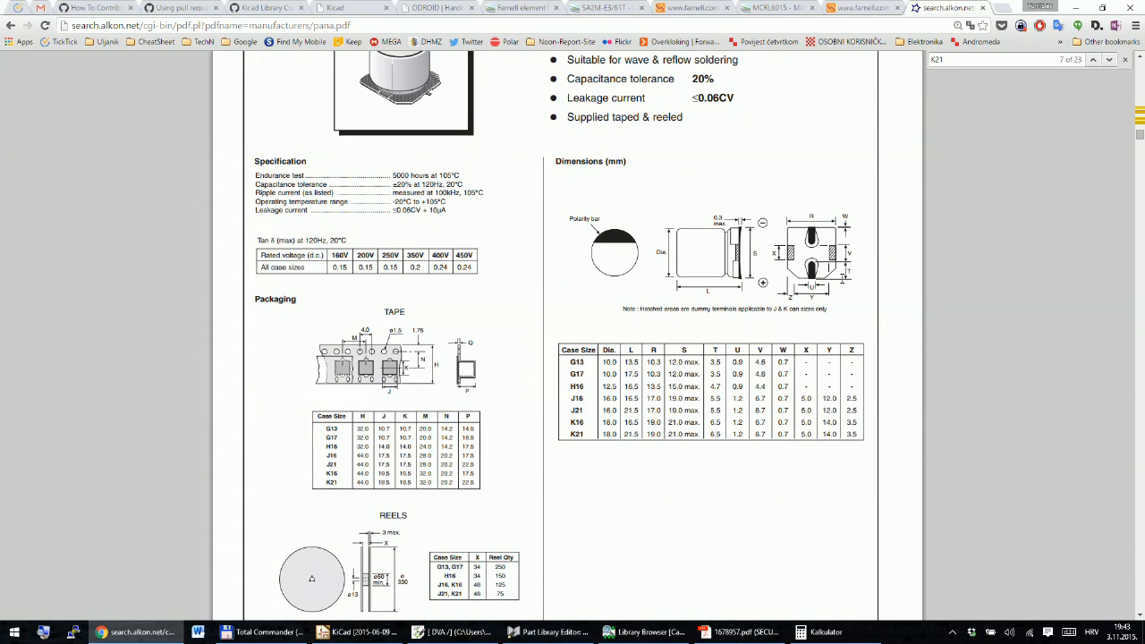
ctrl+scroll(841, 295, up, 2)
scroll(934, 313, down, 1)
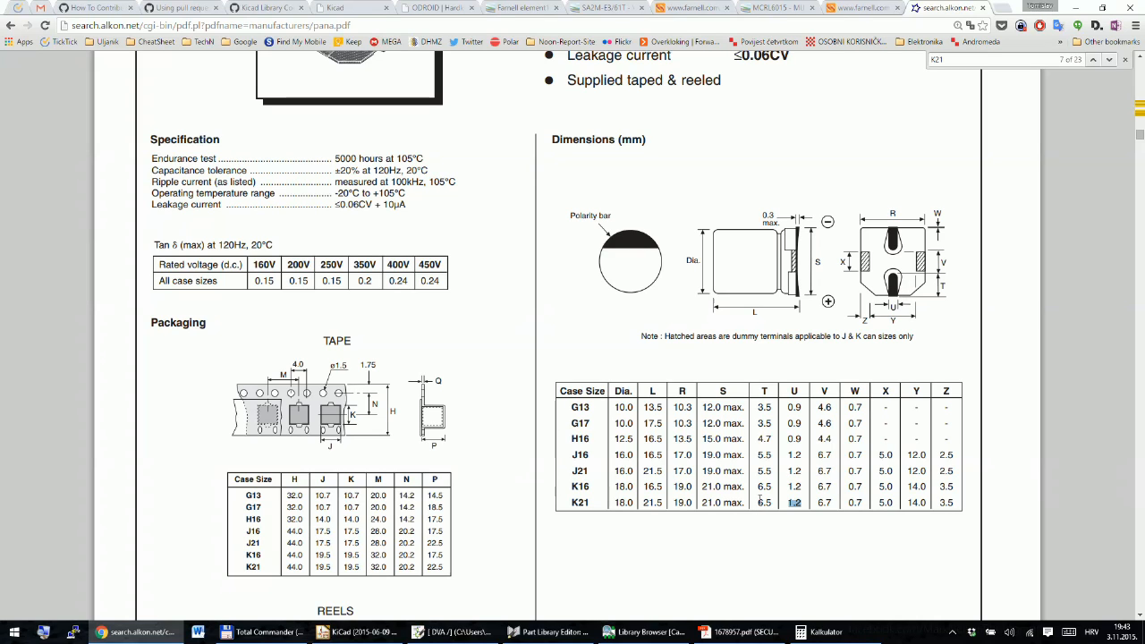
drag(756, 502, 815, 503)
drag(946, 502, 680, 489)
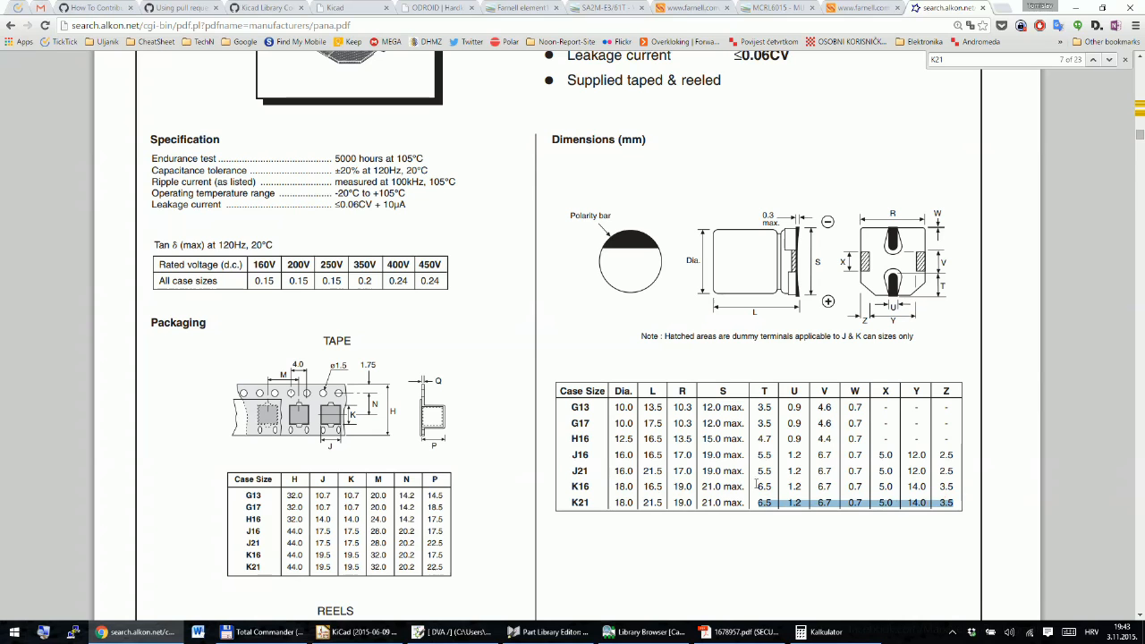
Step: Switch to the footprint library browser, close it without choosing a footprint and cancel C1's component properties
click(644, 631)
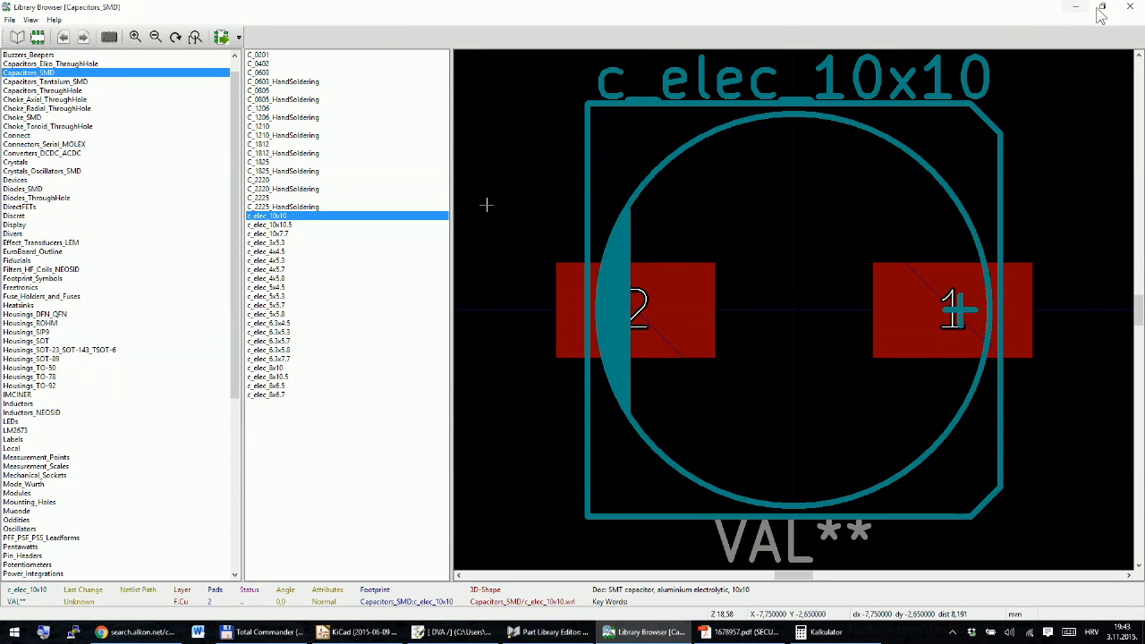
click(1133, 10)
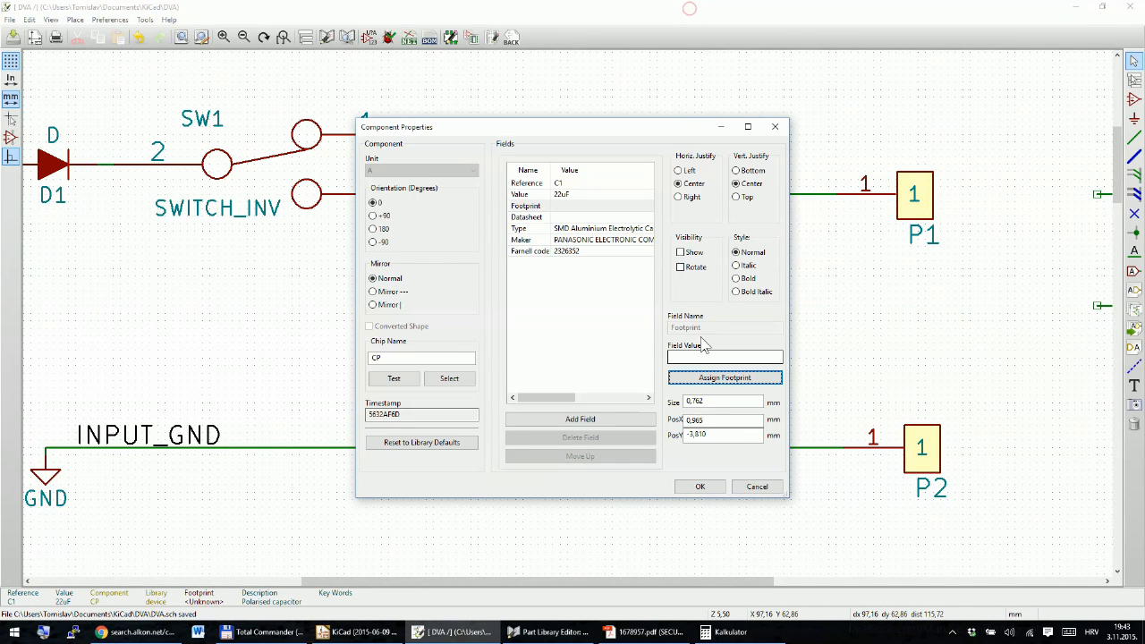
click(757, 486)
Step: Switch to the Footprint Editor and make Capacitors_SMD the active library
click(451, 40)
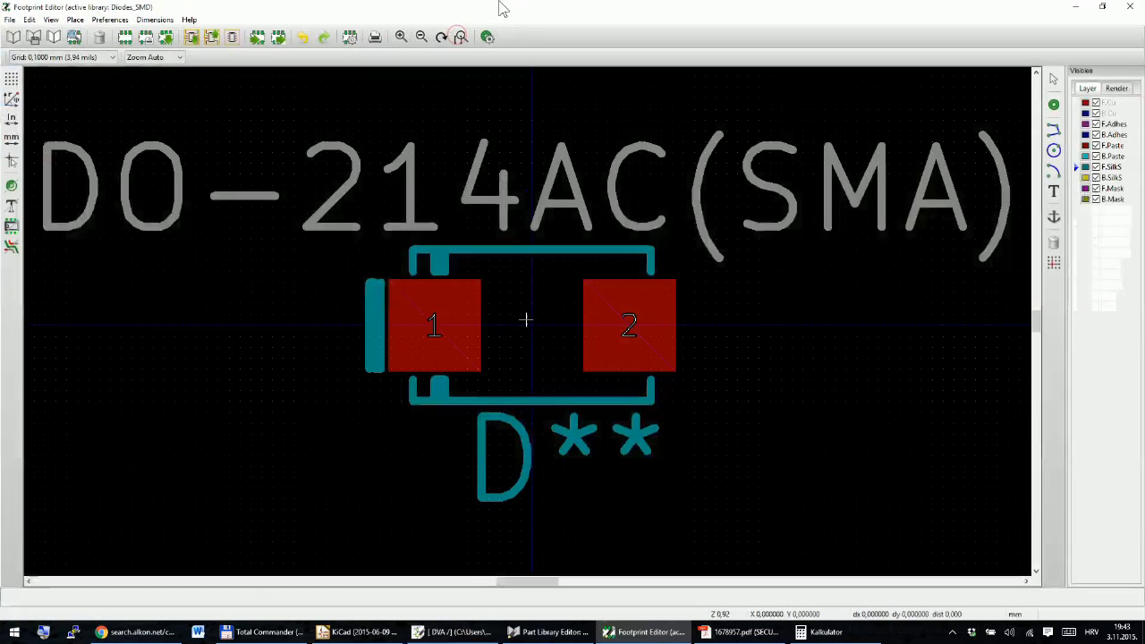
click(14, 39)
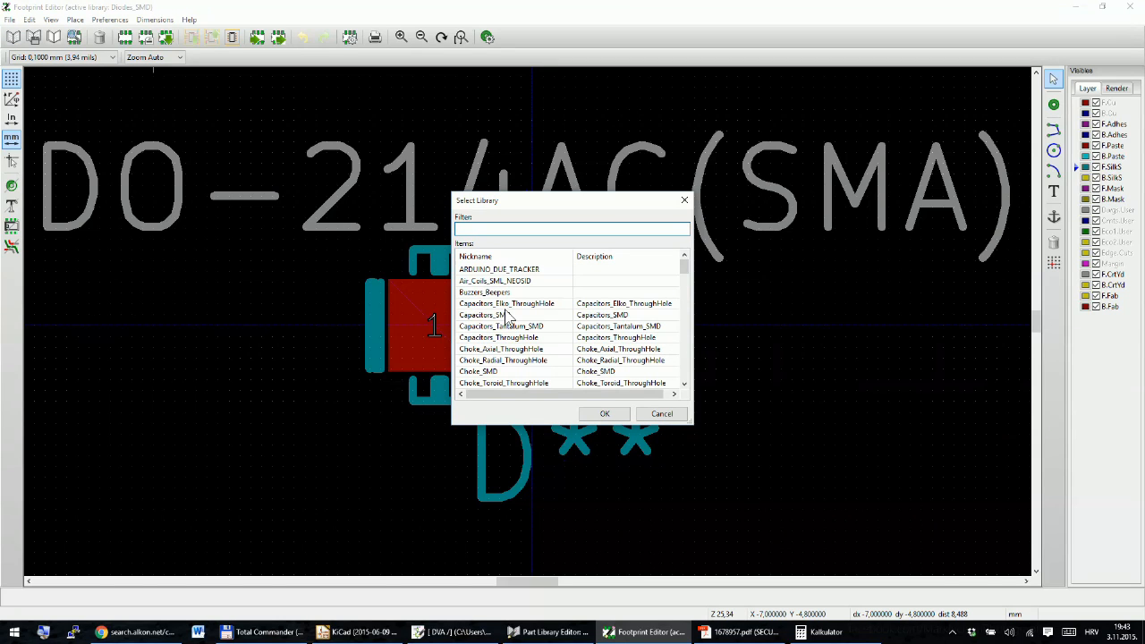
click(506, 315)
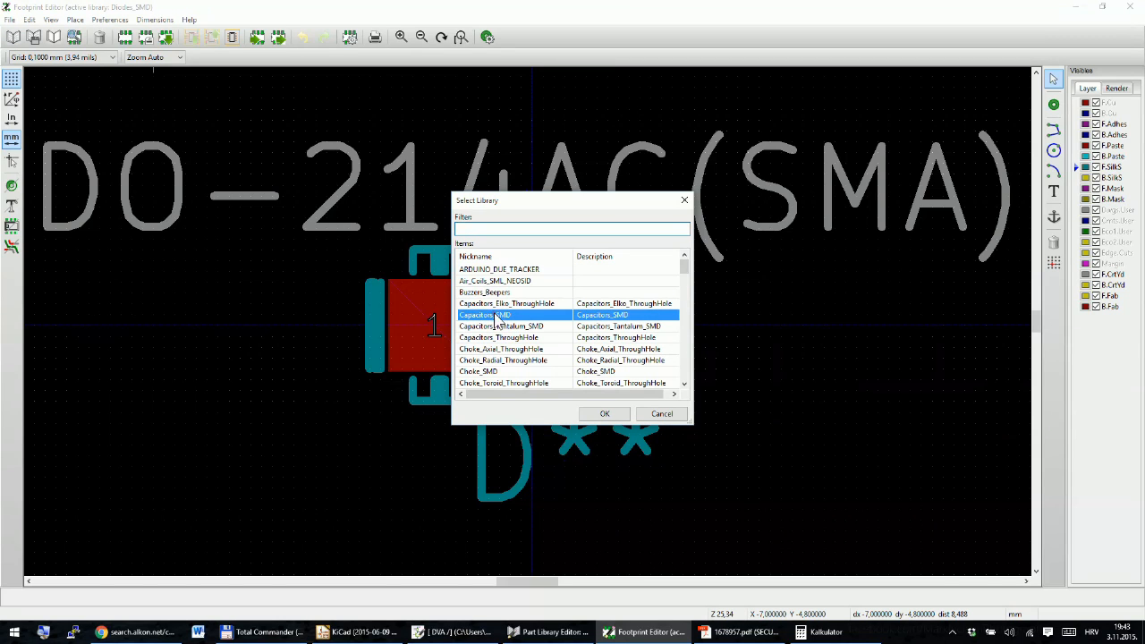
click(607, 415)
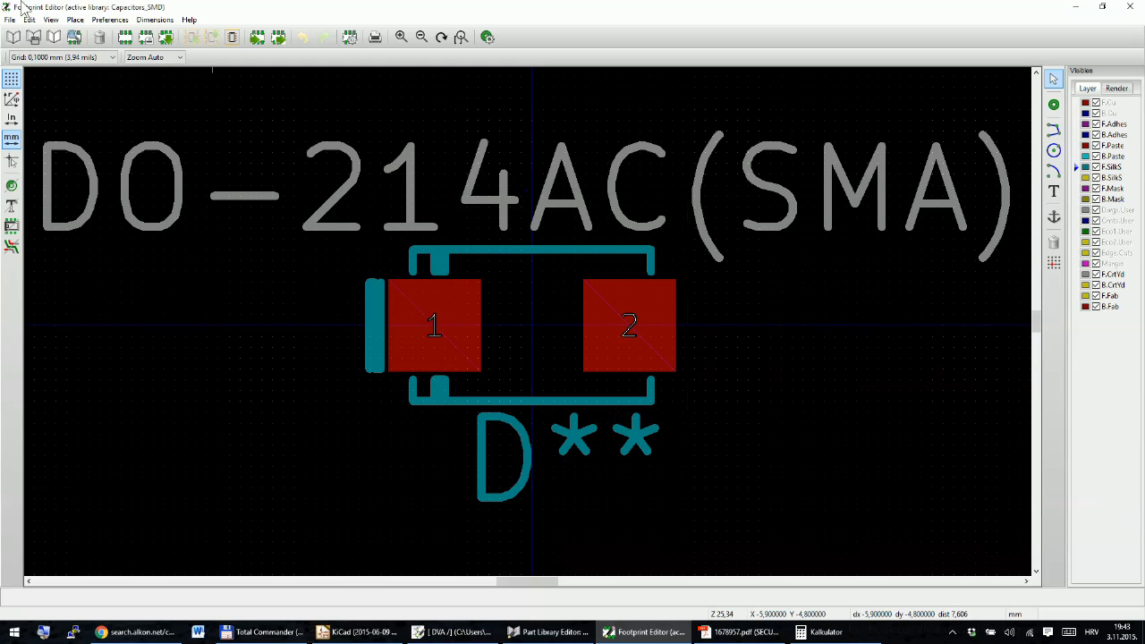
click(125, 36)
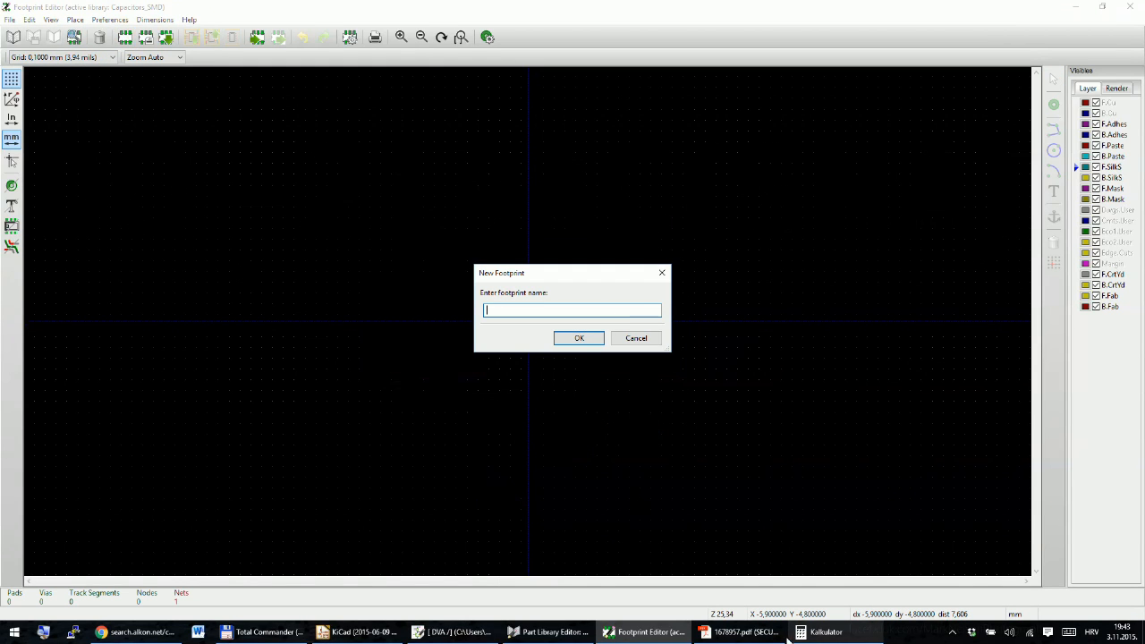
click(740, 632)
key(alt+Tab)
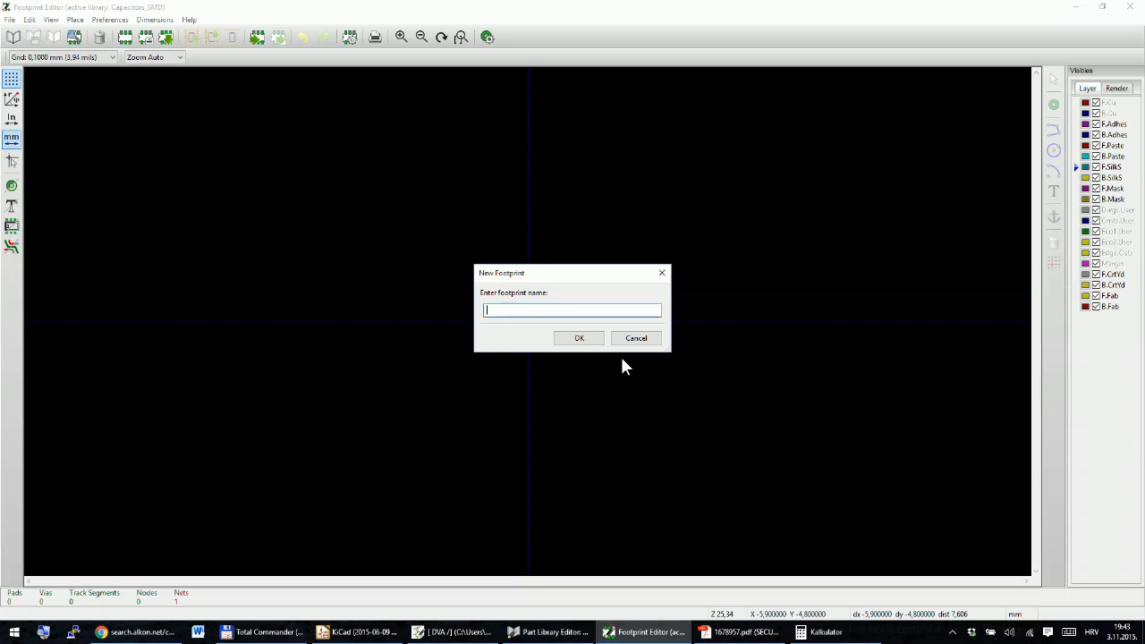
key(alt+Tab)
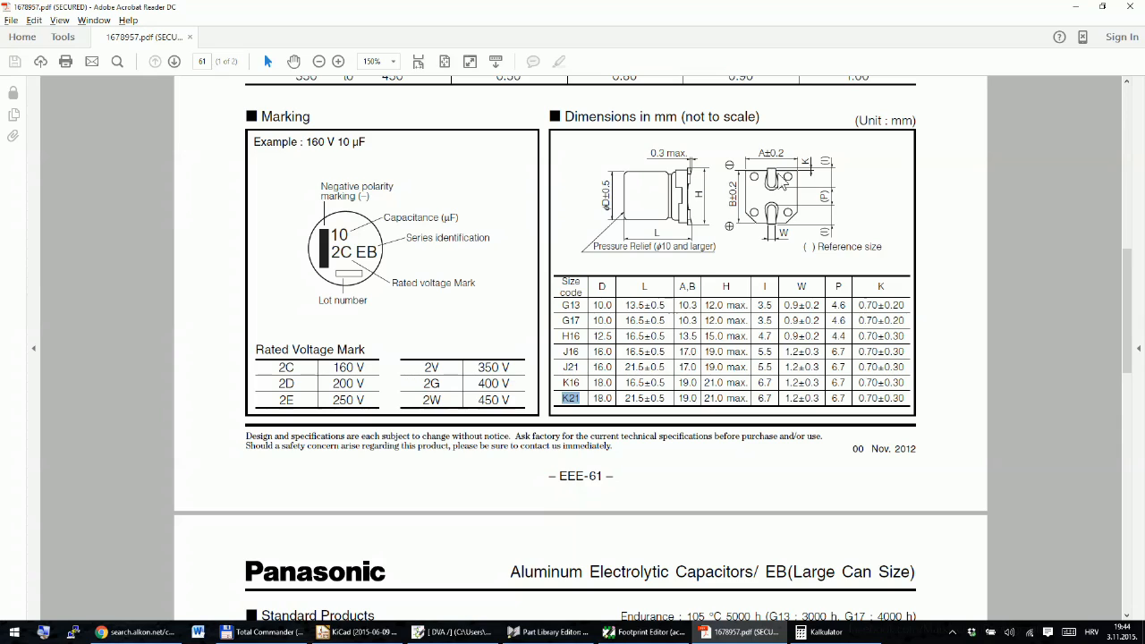
key(alt+Tab)
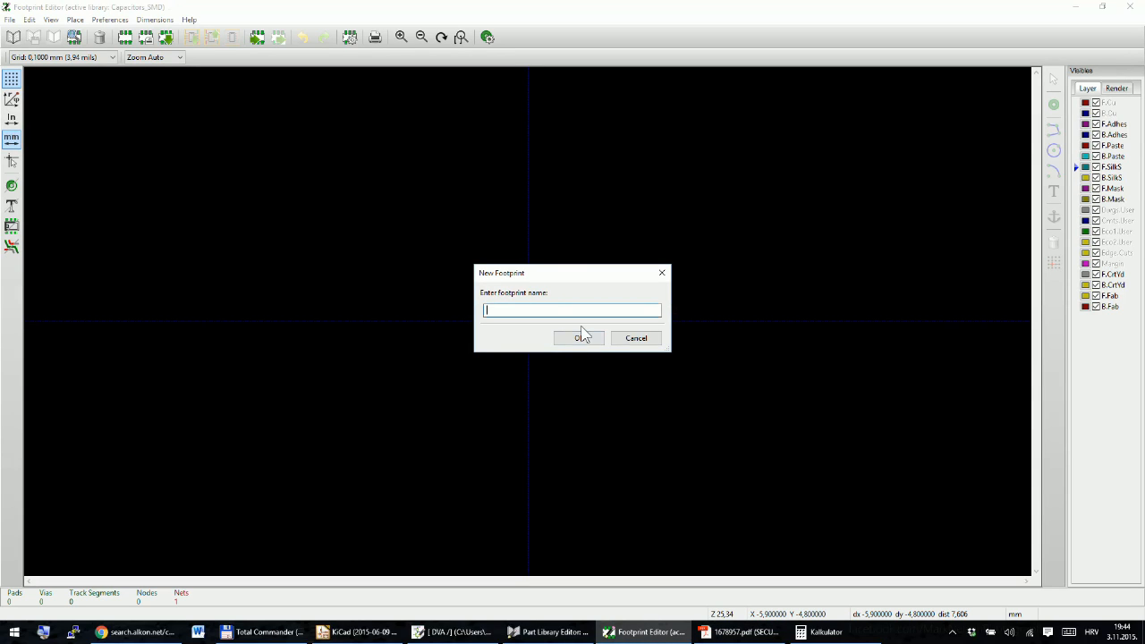
click(637, 337)
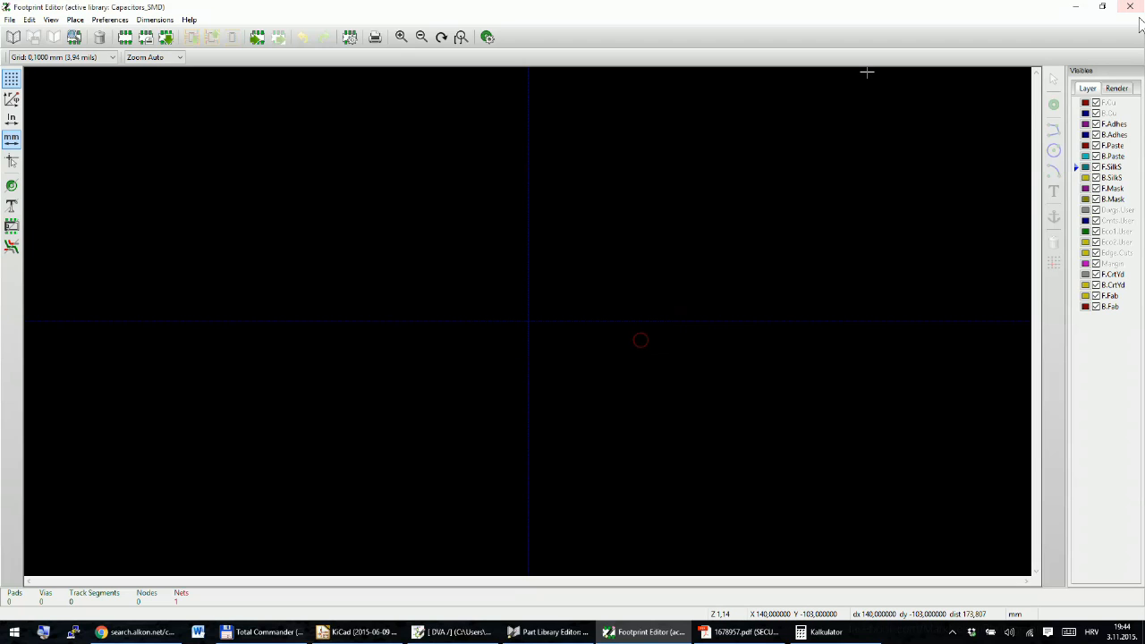
key(alt+Tab)
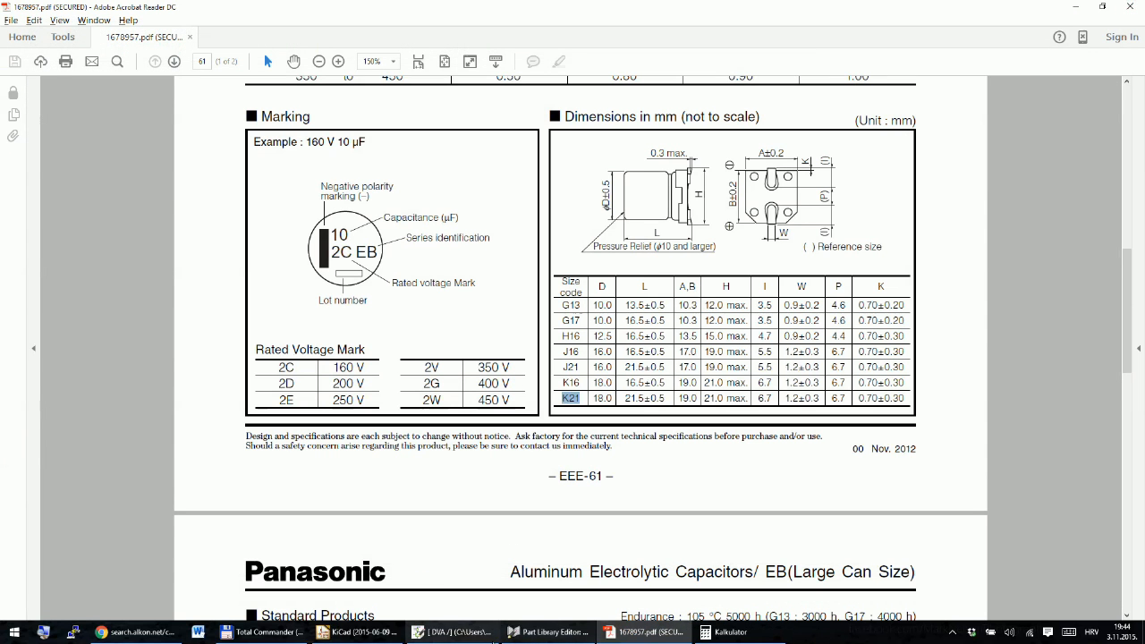
Step: Return to the DVA schematic, reopen the Footprint Editor and select Capacitors_SMD as the active library again
click(493, 635)
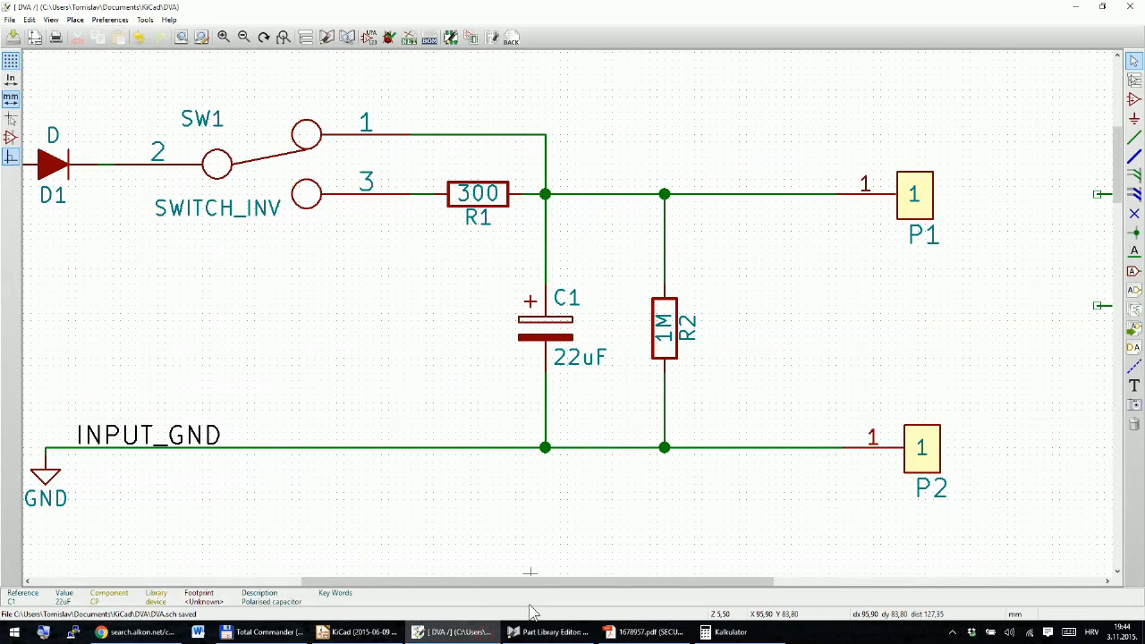
click(547, 632)
click(452, 632)
click(451, 39)
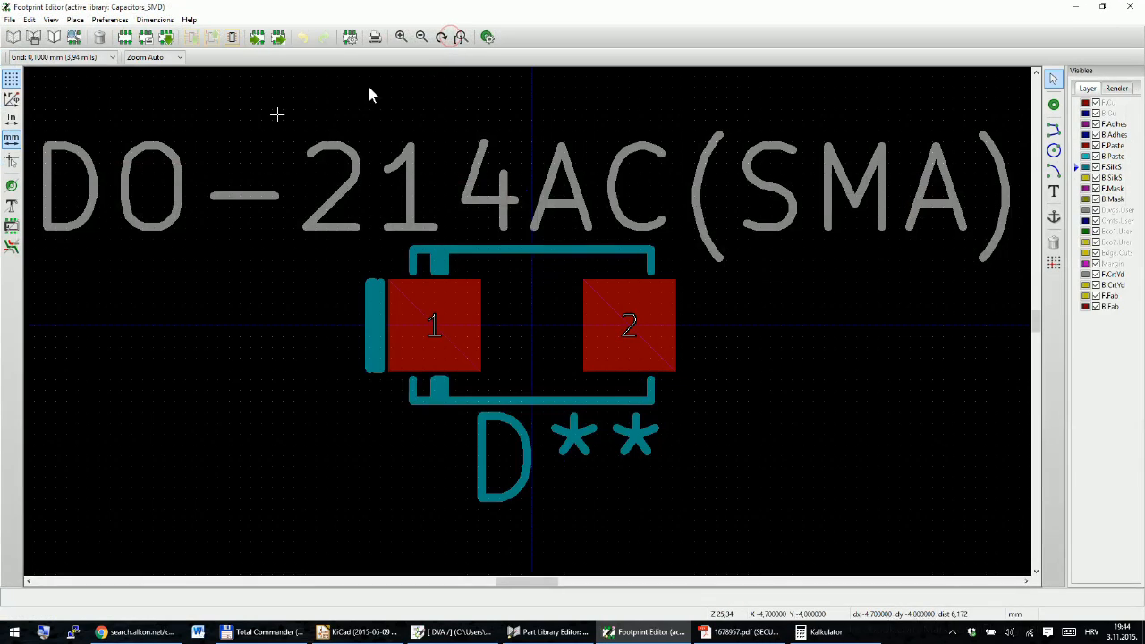
click(14, 40)
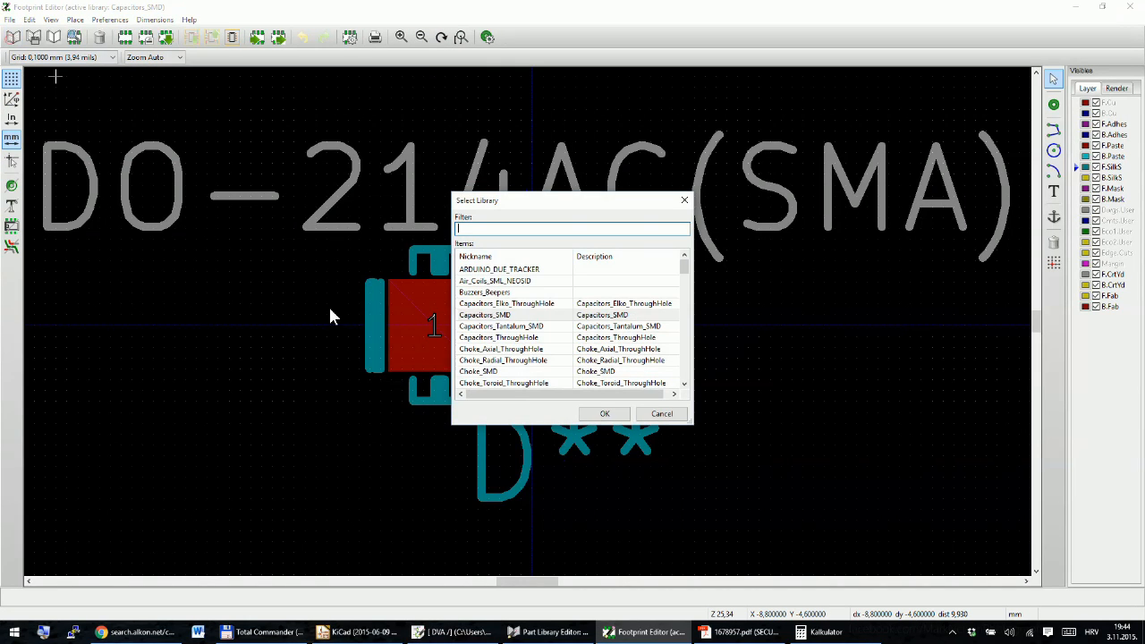
click(511, 315)
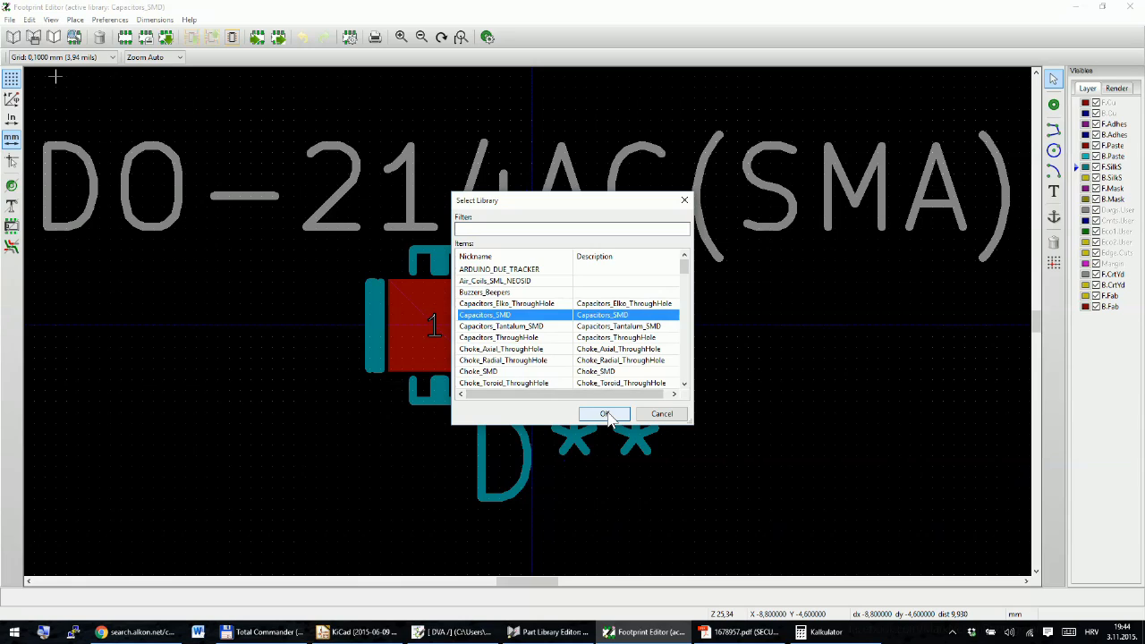
click(604, 415)
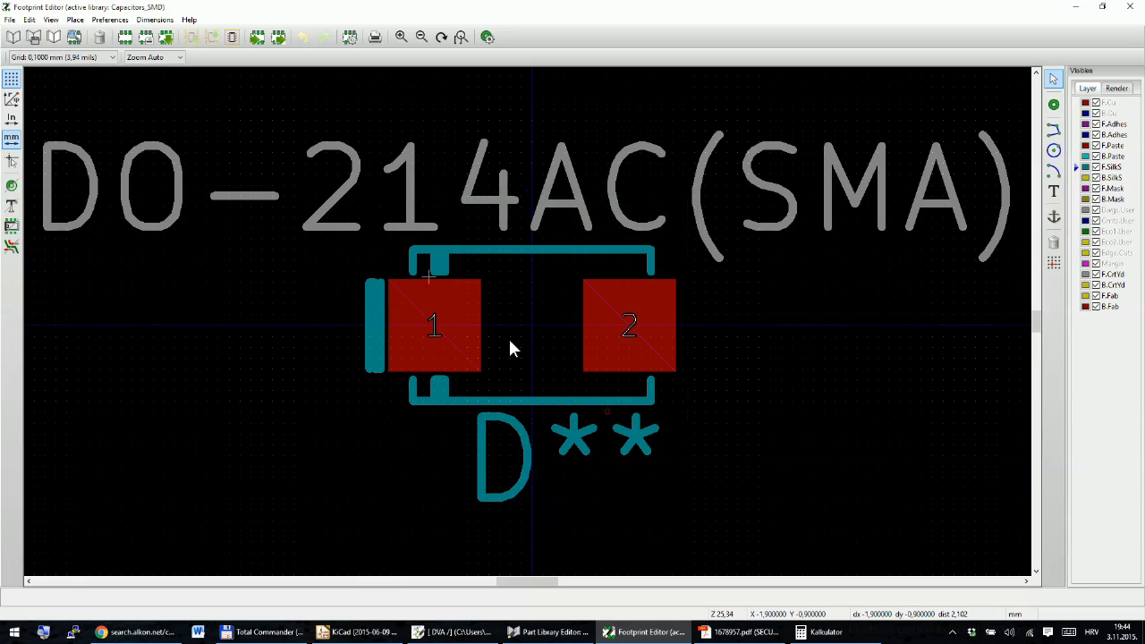
Step: Look up the naming of the c_elec footprints in the Capacitors_SMD library browser without loading one
click(167, 38)
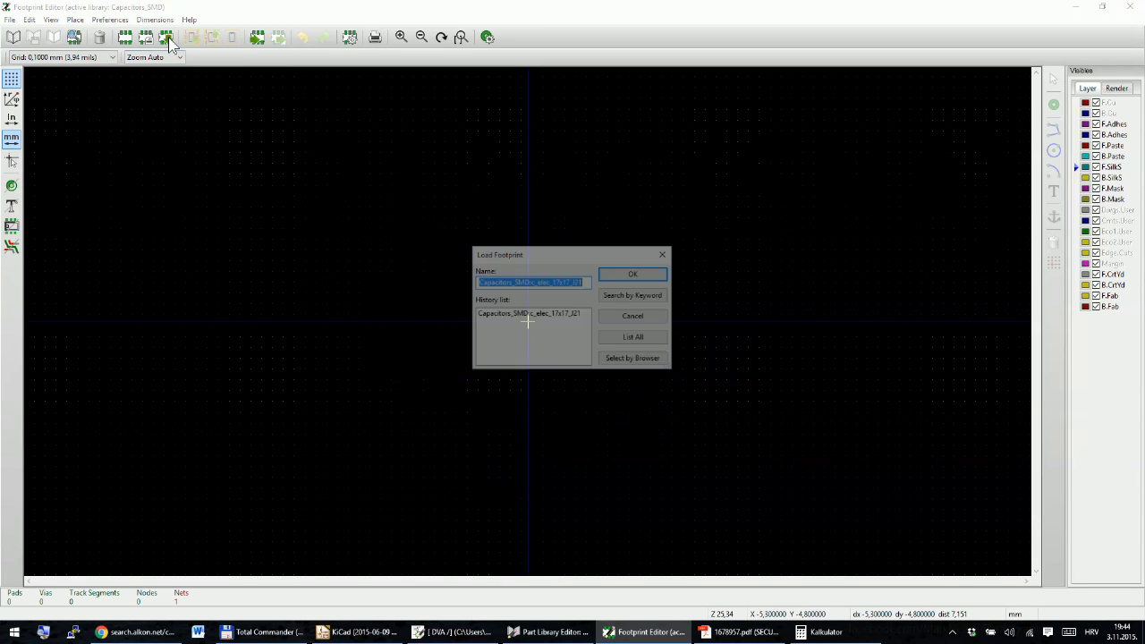
click(634, 359)
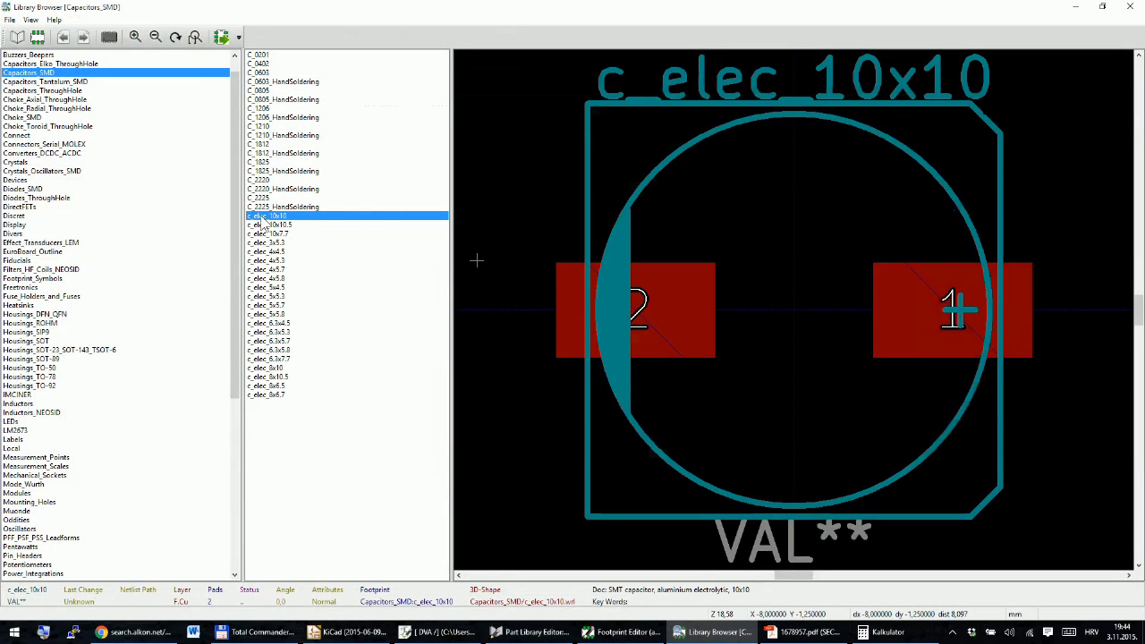
click(1128, 7)
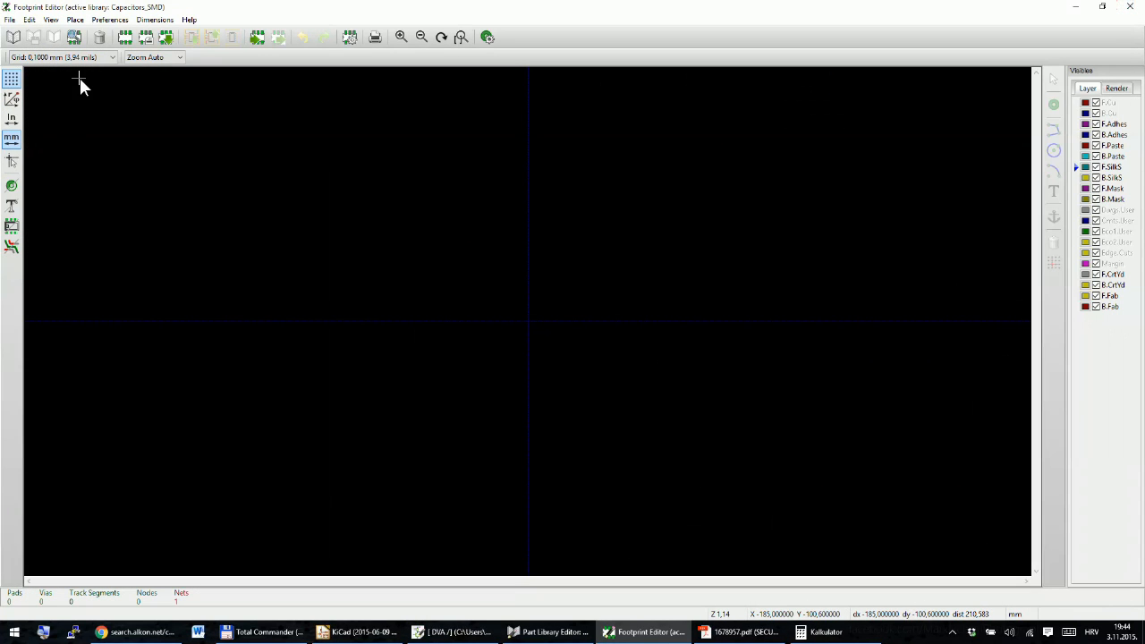
Step: Create a new footprint named c_elec_19x19_K21 in the Capacitors_SMD library
click(125, 39)
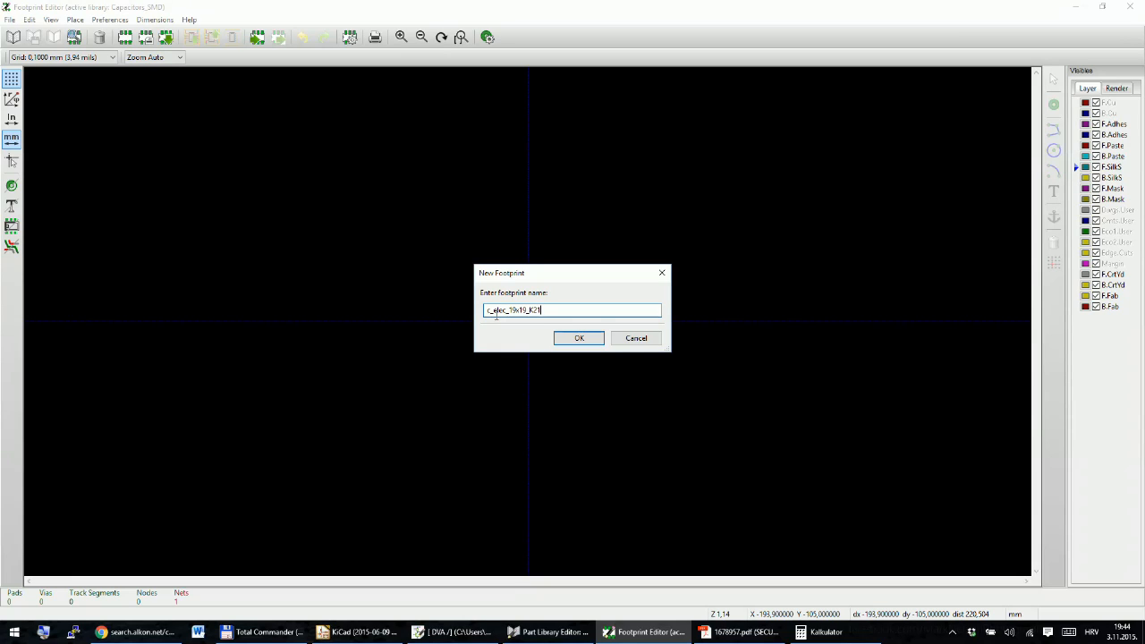
key(Return)
scroll(526, 318, down, 2)
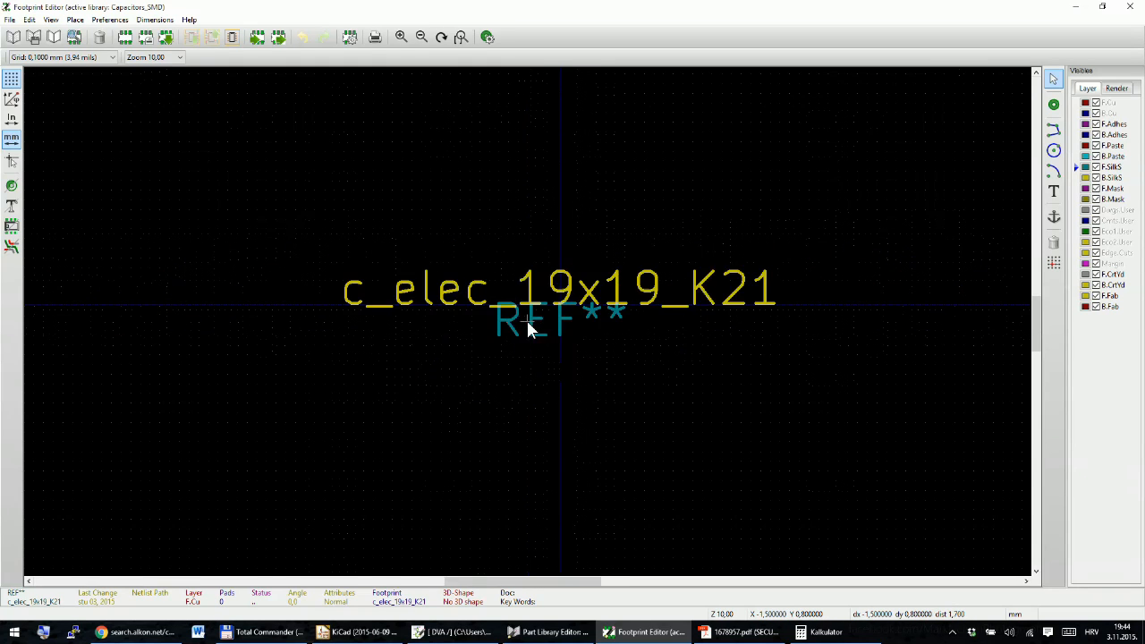
scroll(526, 318, up, 1)
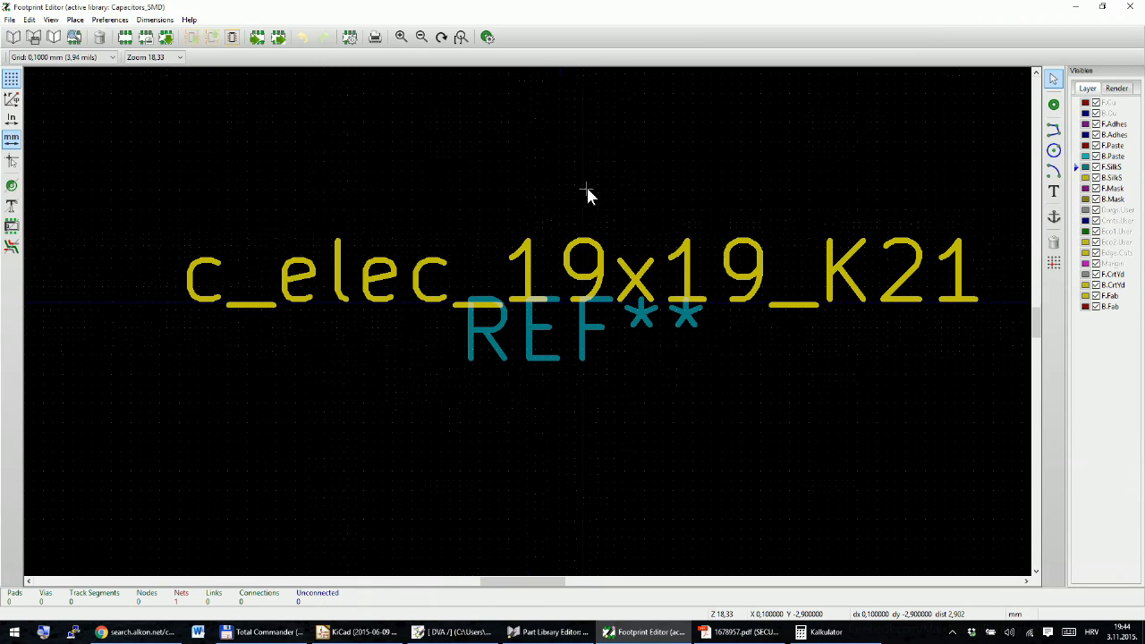
Step: Move the footprint's name text well above the origin and its reference text about 10.5 mm below it
scroll(526, 318, down, 2)
drag(539, 313, 548, 129)
drag(532, 338, 530, 483)
Step: Change the footprint's reference text to C**
double_click(530, 483)
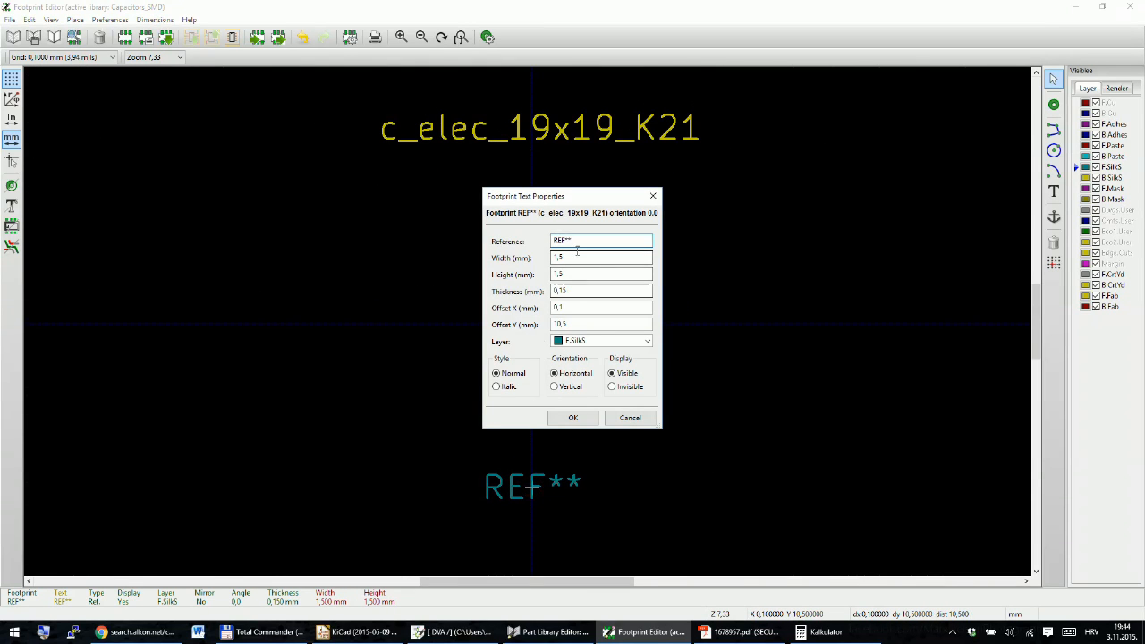
key(Delete)
key(Delete)
key(Delete)
text(C)
key(Return)
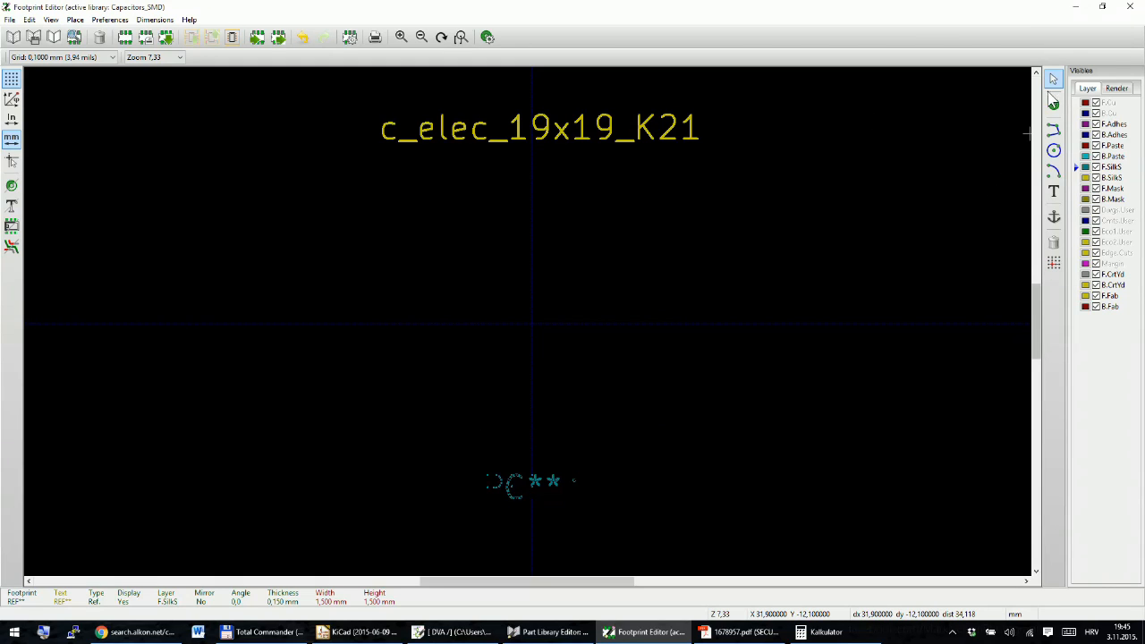
Step: Place pad 1 to the left of the footprint origin, at about X -3.5 mm, Y 0.2 mm
click(1054, 104)
click(477, 326)
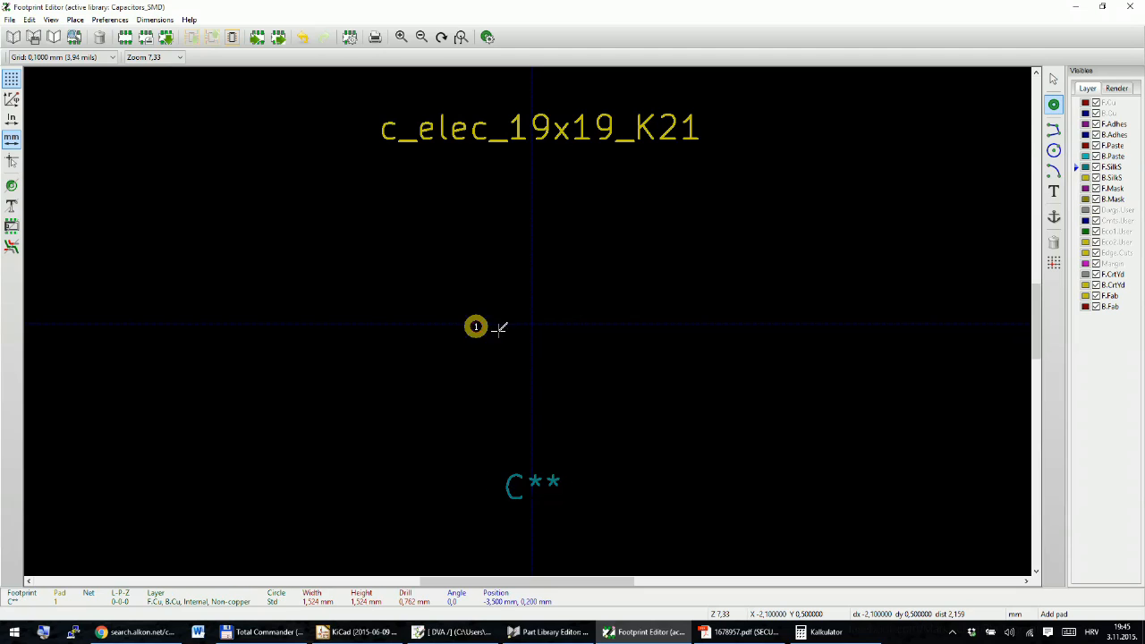
key(Escape)
Step: Set pad 1's type to SMD and its shape to Rectangular
double_click(477, 327)
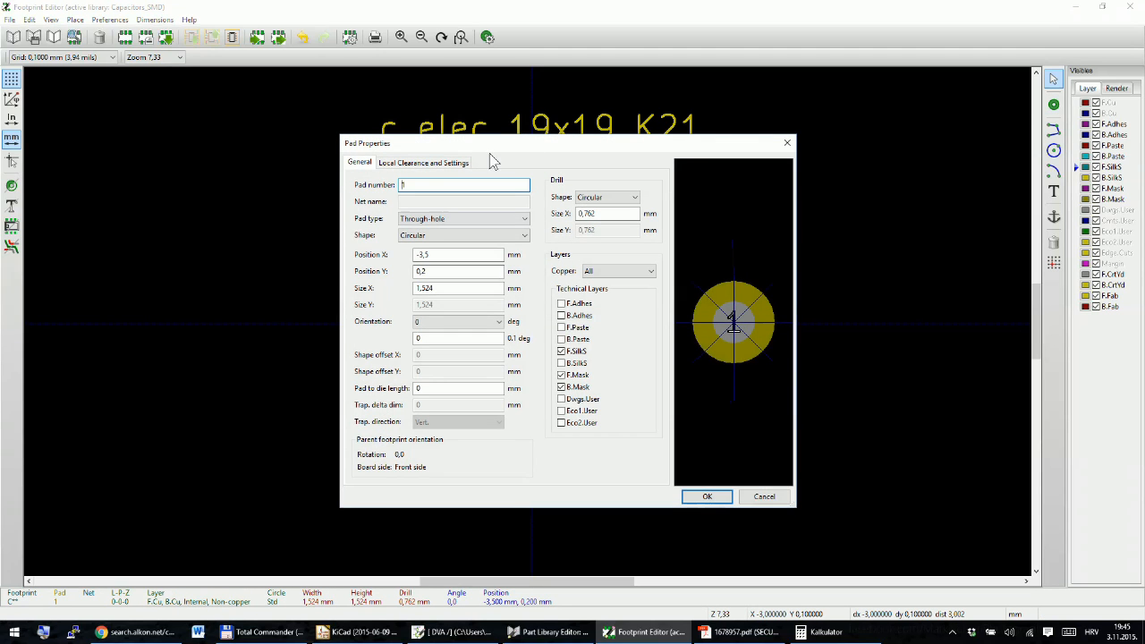
click(460, 219)
click(442, 240)
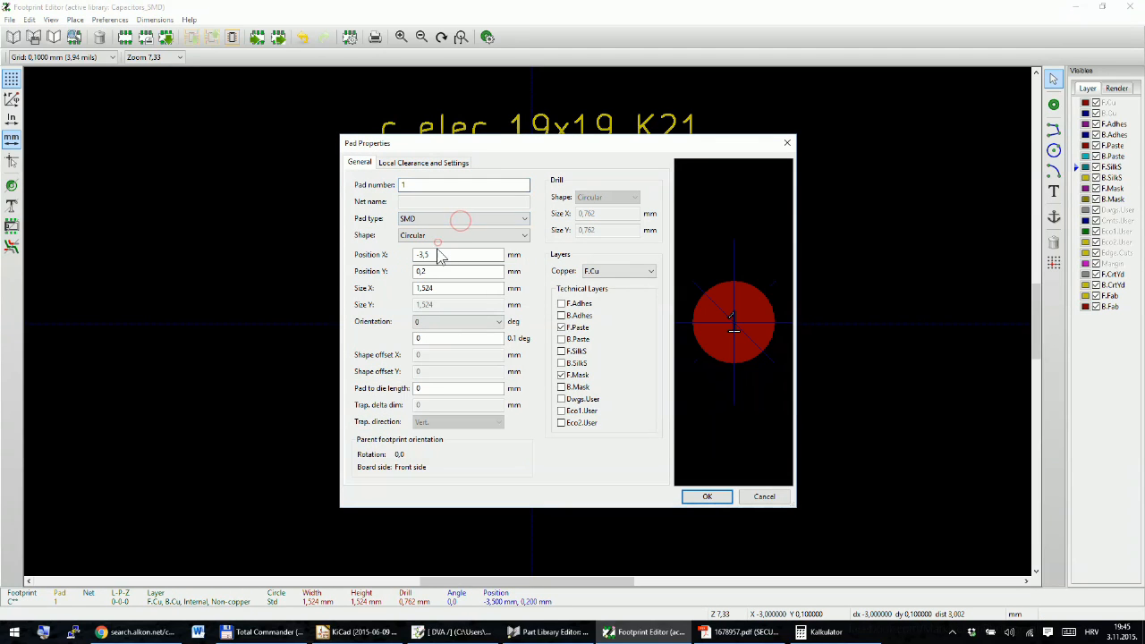
click(451, 235)
click(445, 265)
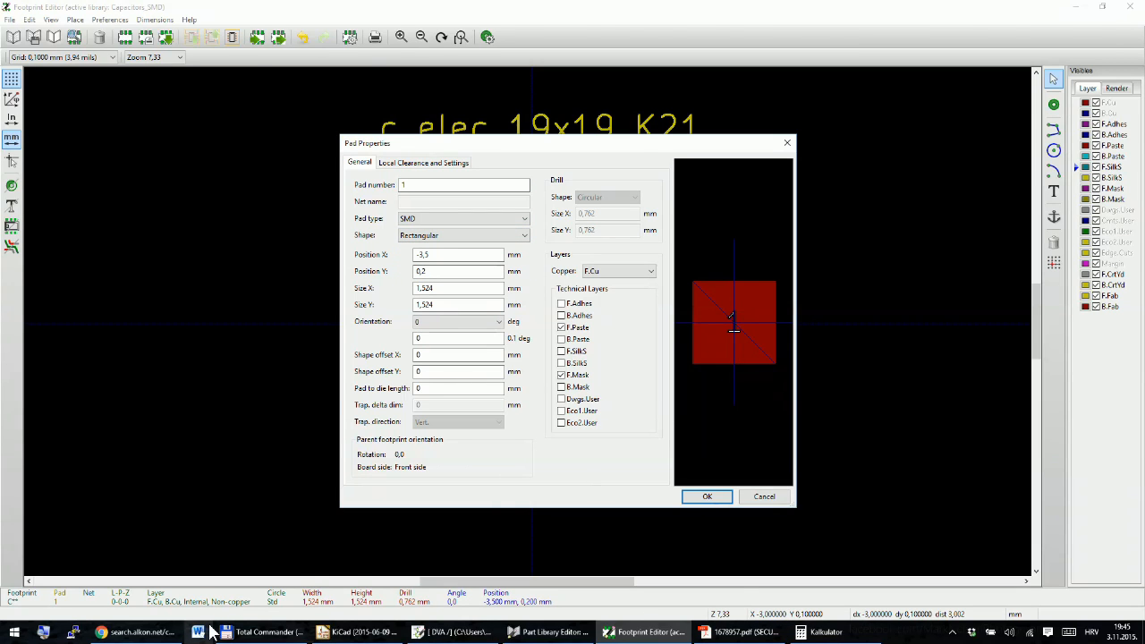
Step: Check the K21 row in the Panasonic datasheet and set pad 1's Size X to 6,5 mm
click(134, 632)
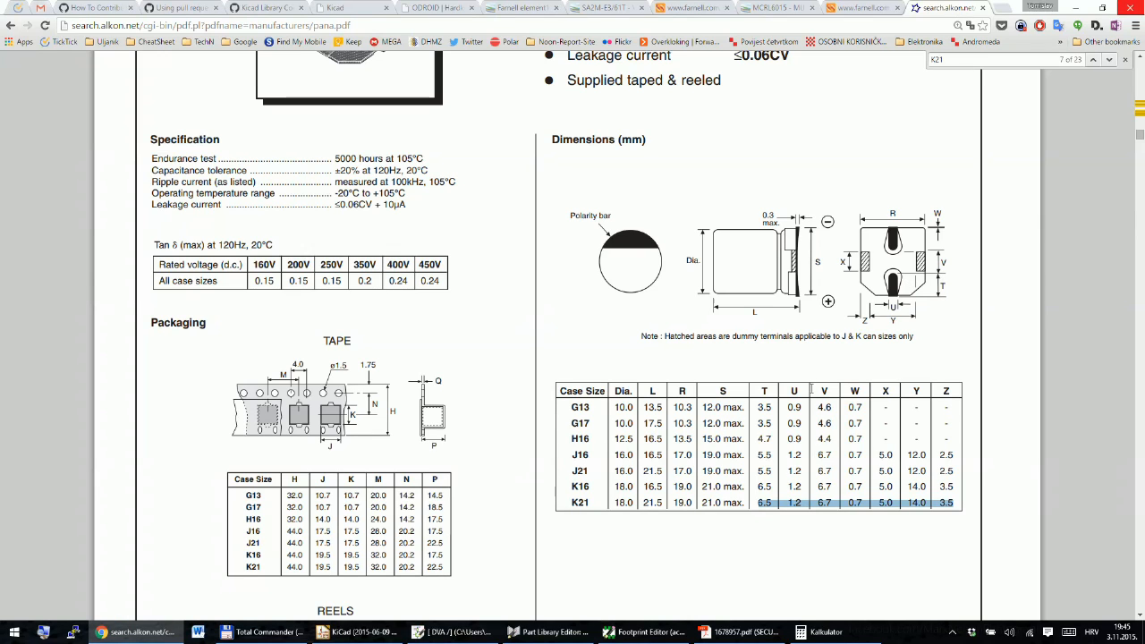
key(alt+Tab)
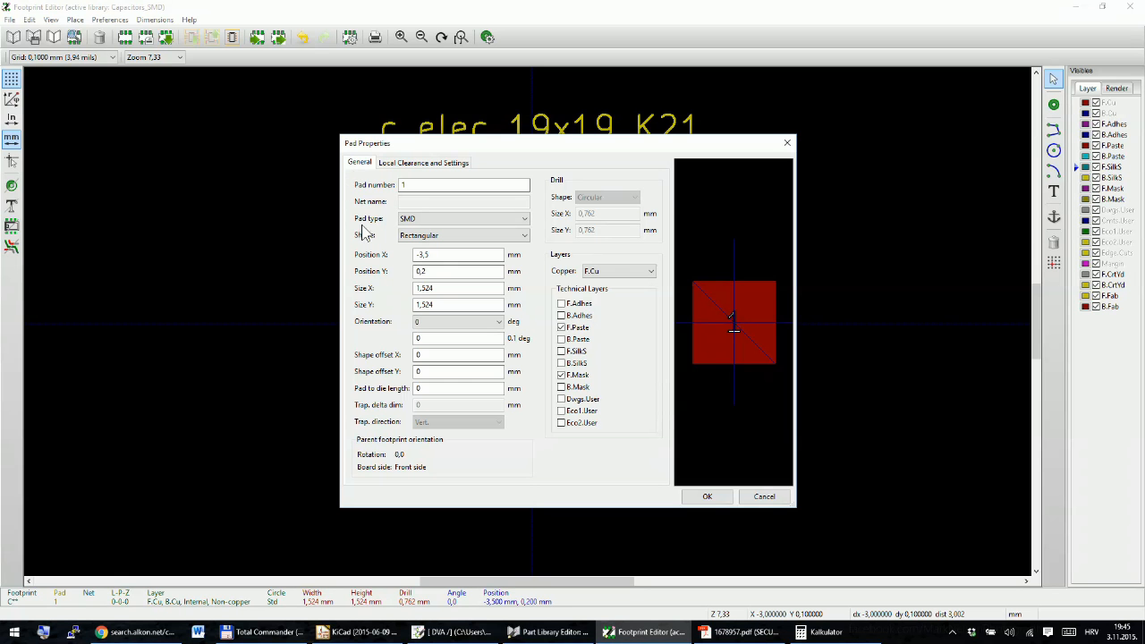
drag(439, 285, 359, 286)
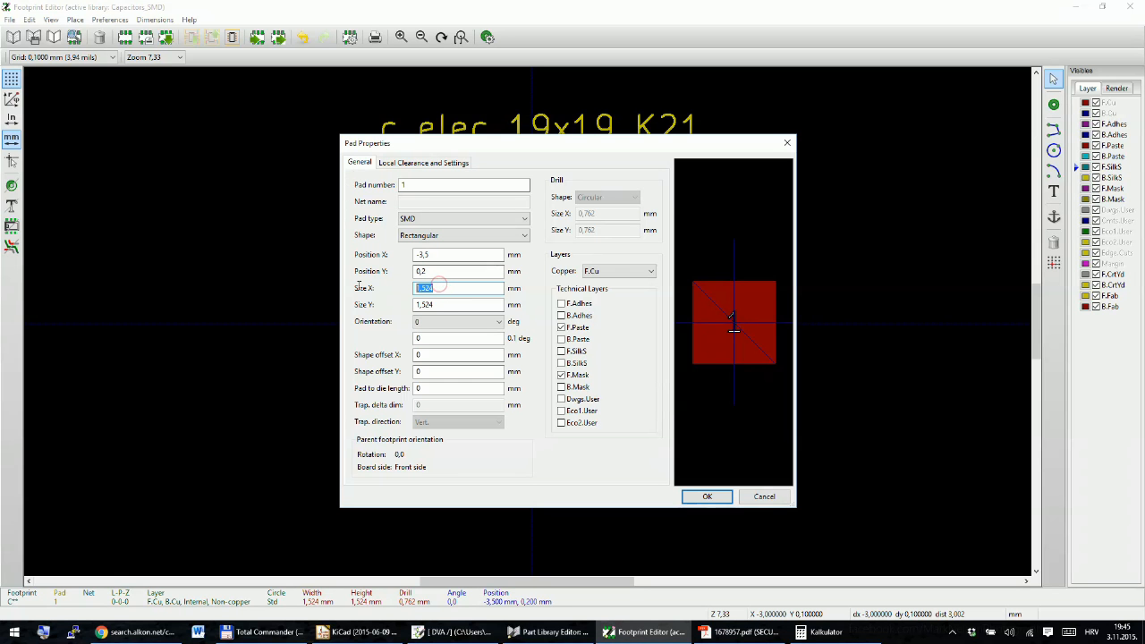
text(6,5)
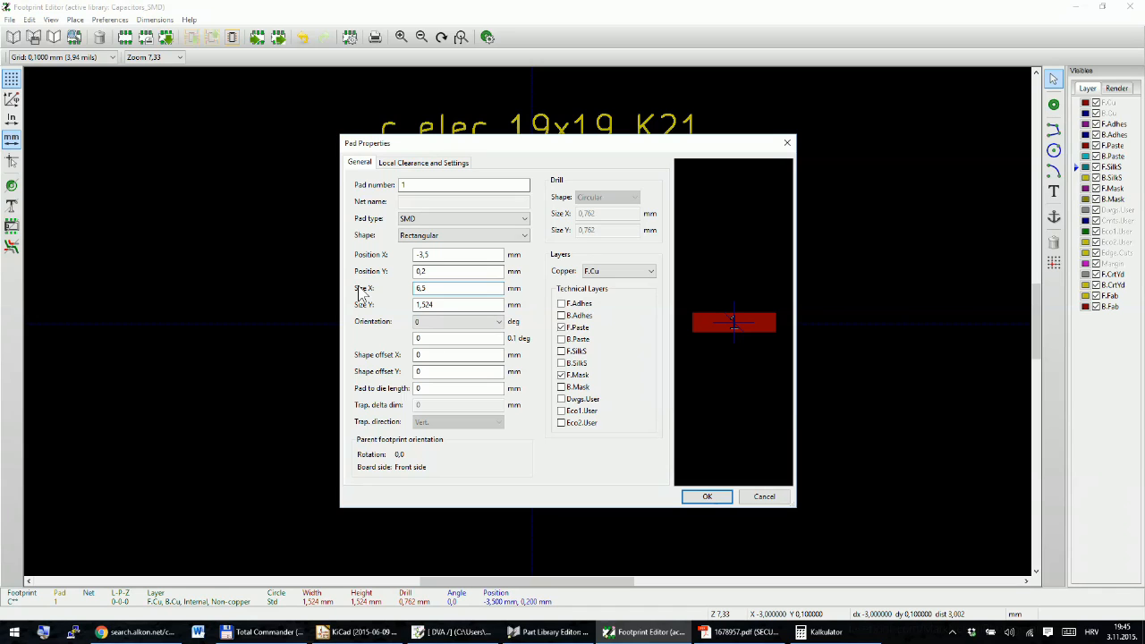
Step: Examine the K21 terminal dimensions in the dimension drawing and table of the pana.pdf datasheet
key(alt+Tab)
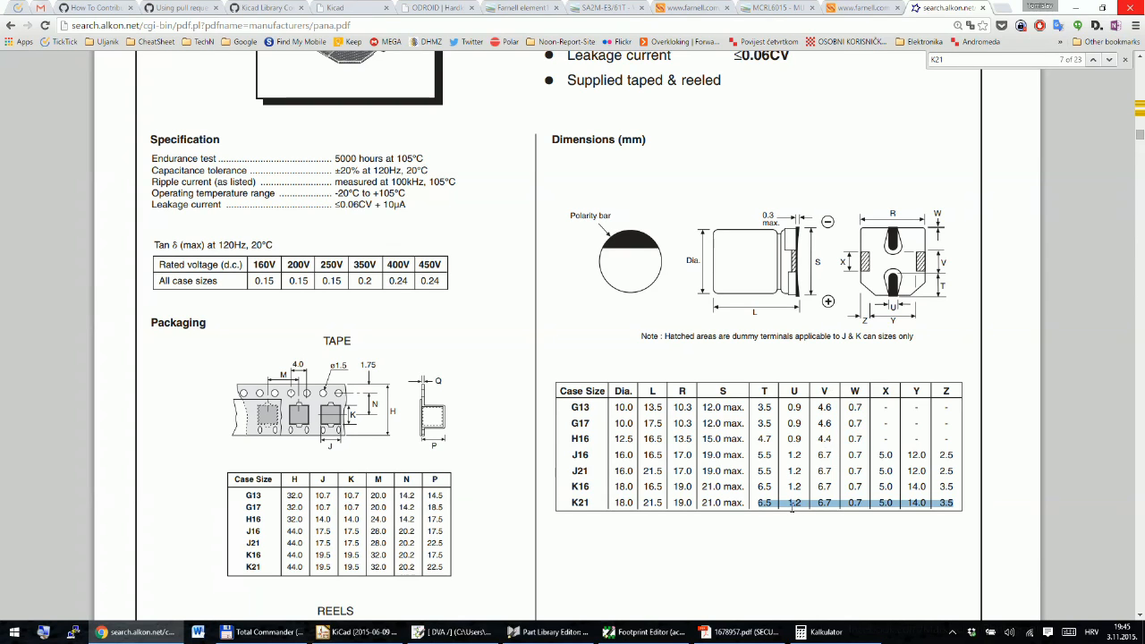
key(alt+Tab)
key(alt+Tab)
scroll(904, 297, down, 4)
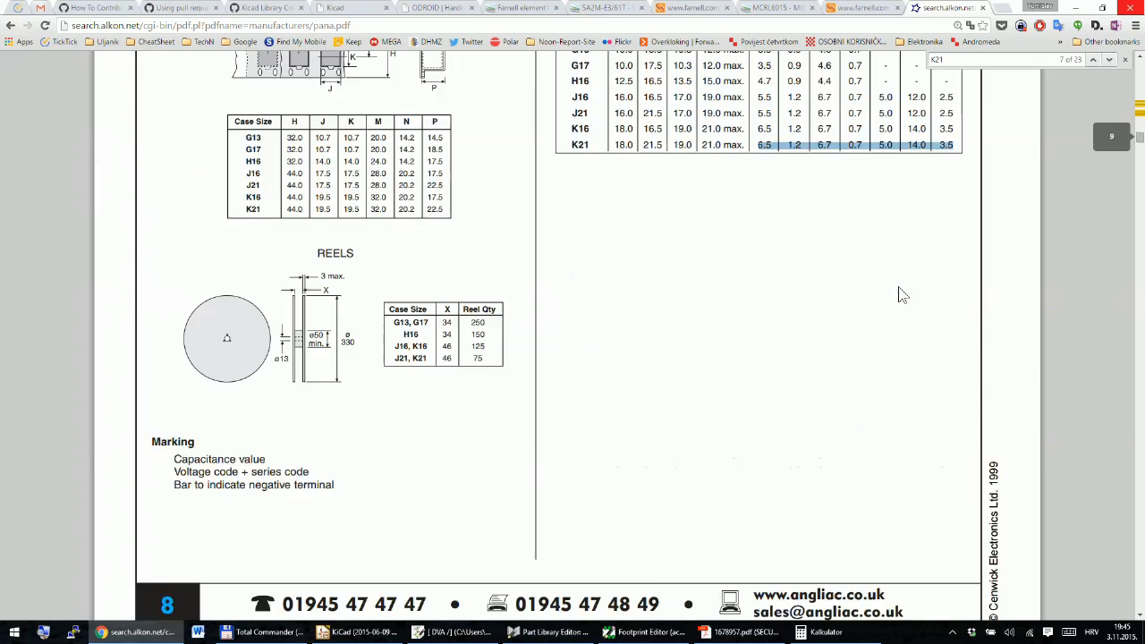
scroll(897, 288, down, 5)
scroll(899, 259, up, 9)
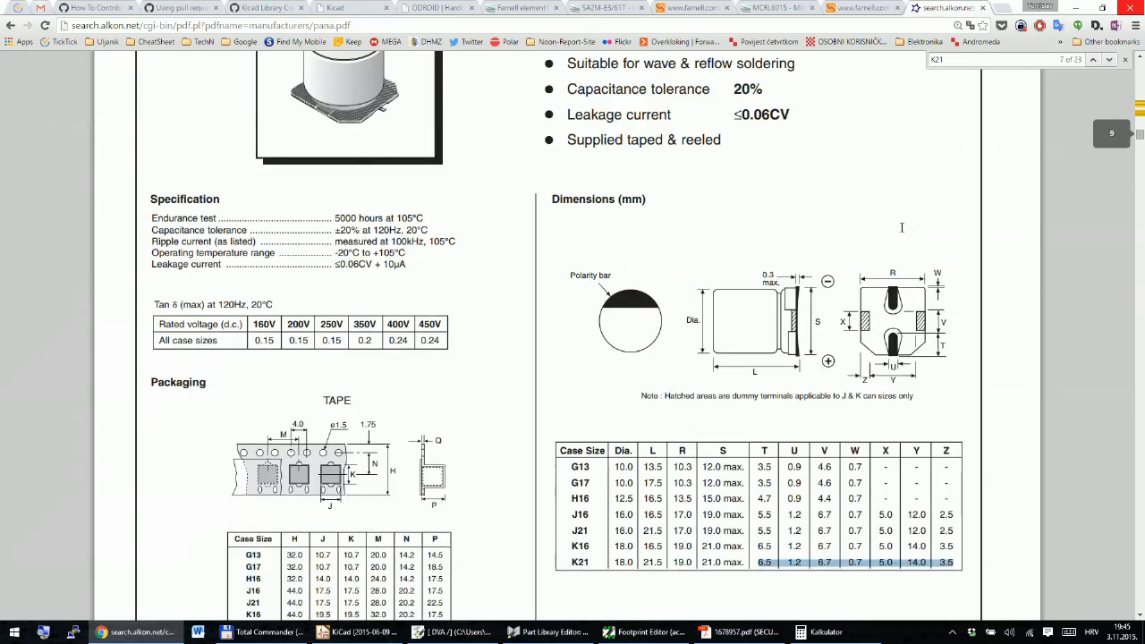
scroll(901, 232, down, 1)
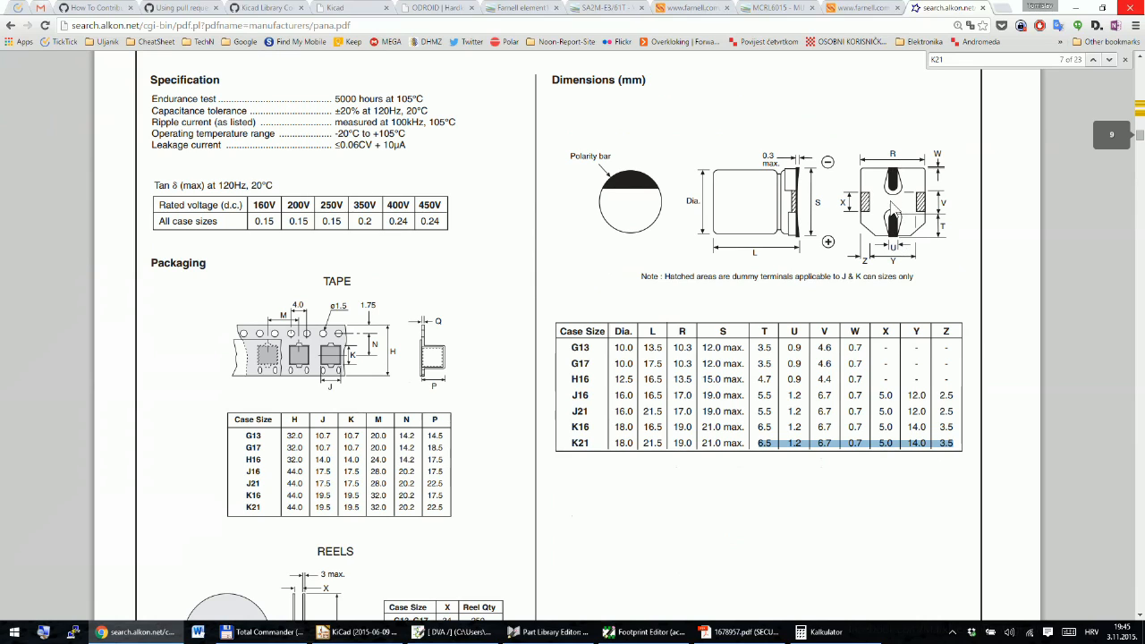
Step: Look through pana.pdf, return to the Google results and open Panasonic's Aluminum Electrolytic Capacitors PDF ABA0000PE431
scroll(899, 202, down, 3)
scroll(903, 207, up, 3)
scroll(902, 232, down, 18)
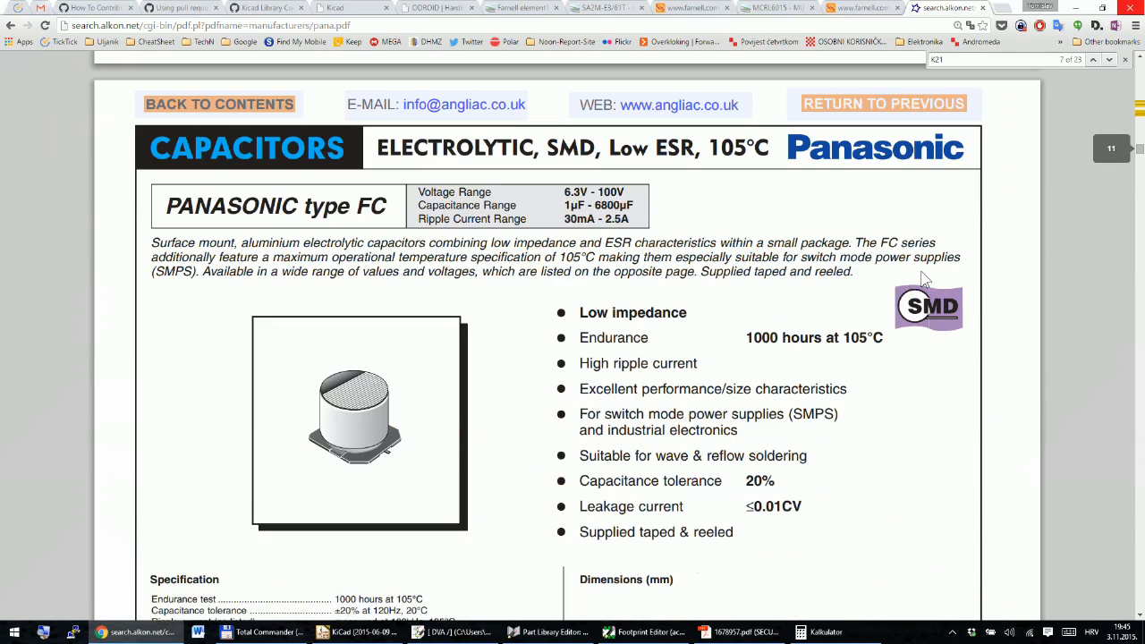
ctrl+scroll(862, 272, down, 1)
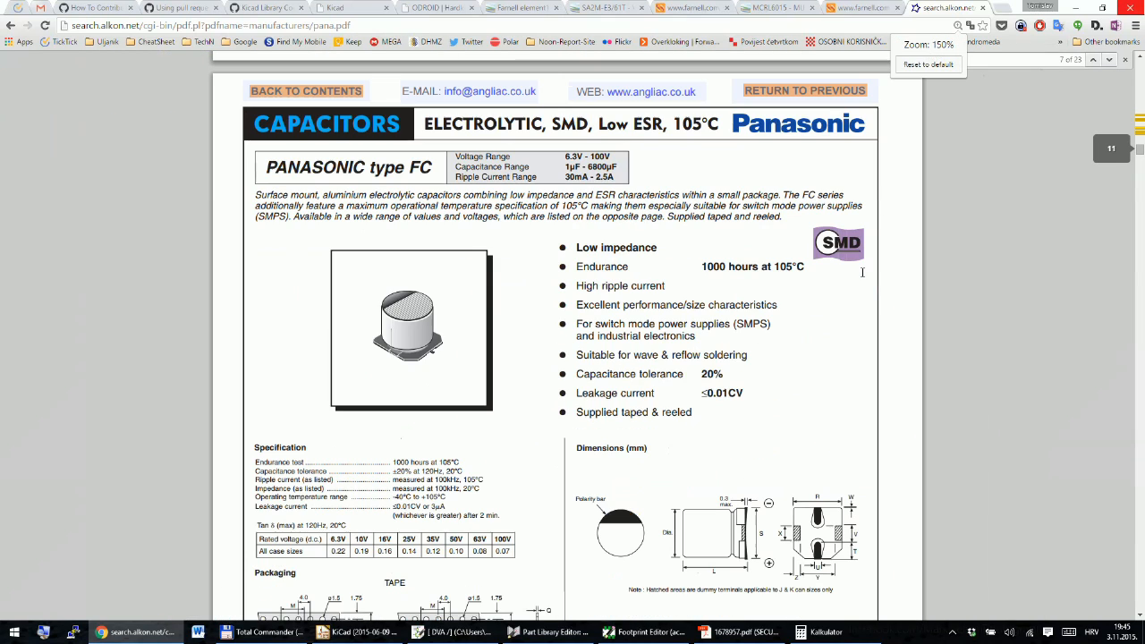
click(10, 26)
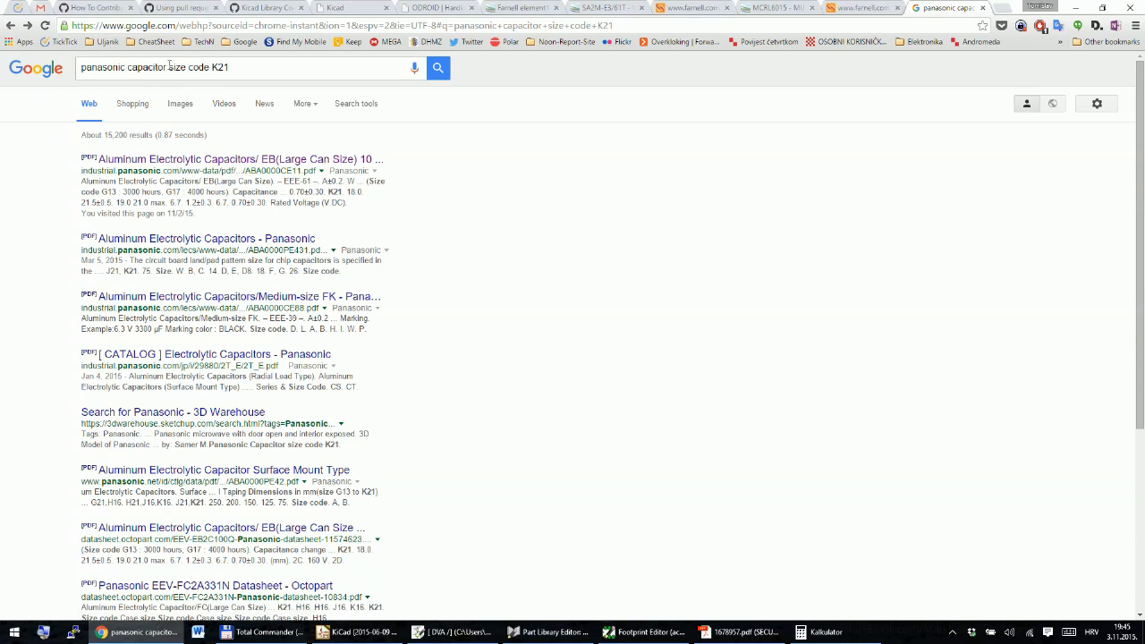
click(205, 238)
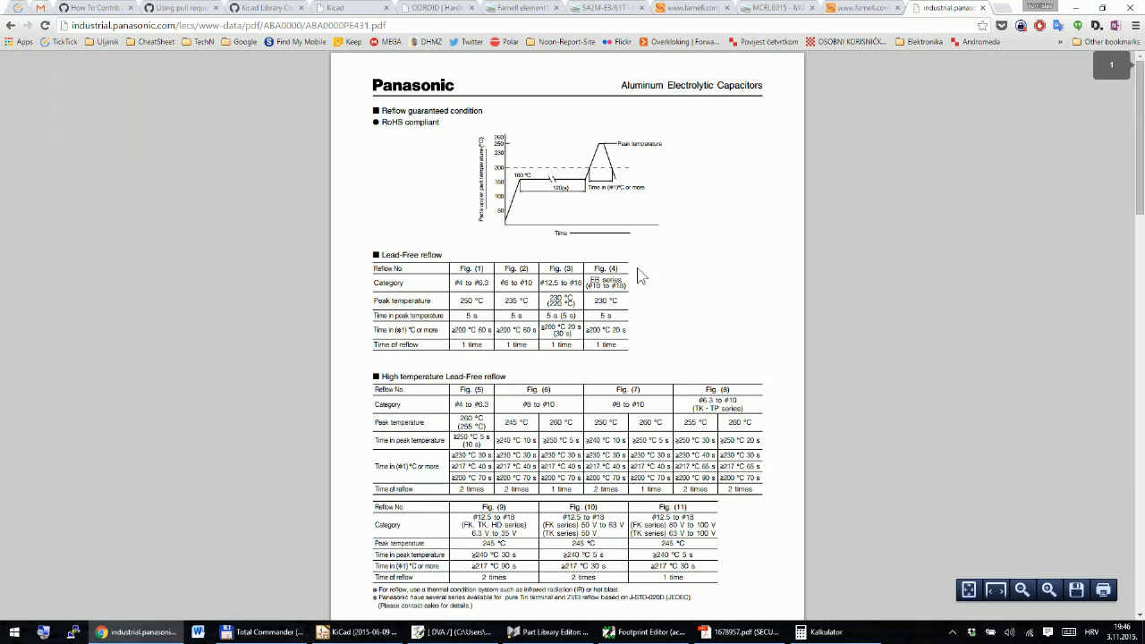
Step: Find the Land/Pad Pattern section for standard products, highlight the K (ø18) row and examine its dimensions a, b and c
scroll(640, 276, down, 7)
scroll(612, 266, up, 1)
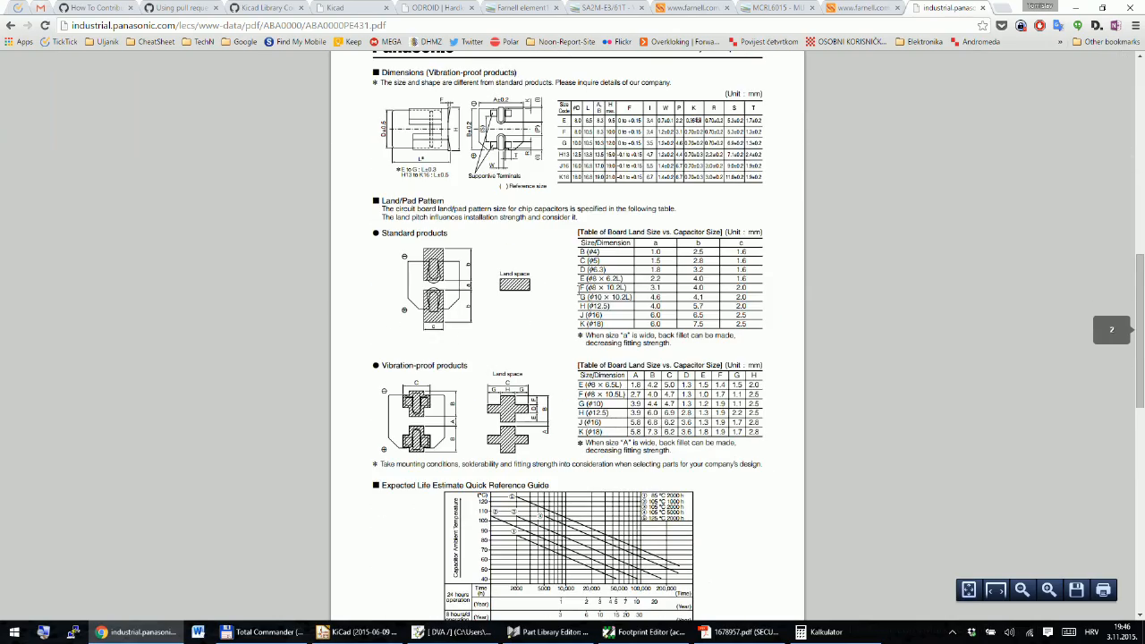
ctrl+scroll(612, 265, up, 3)
ctrl+scroll(553, 278, down, 3)
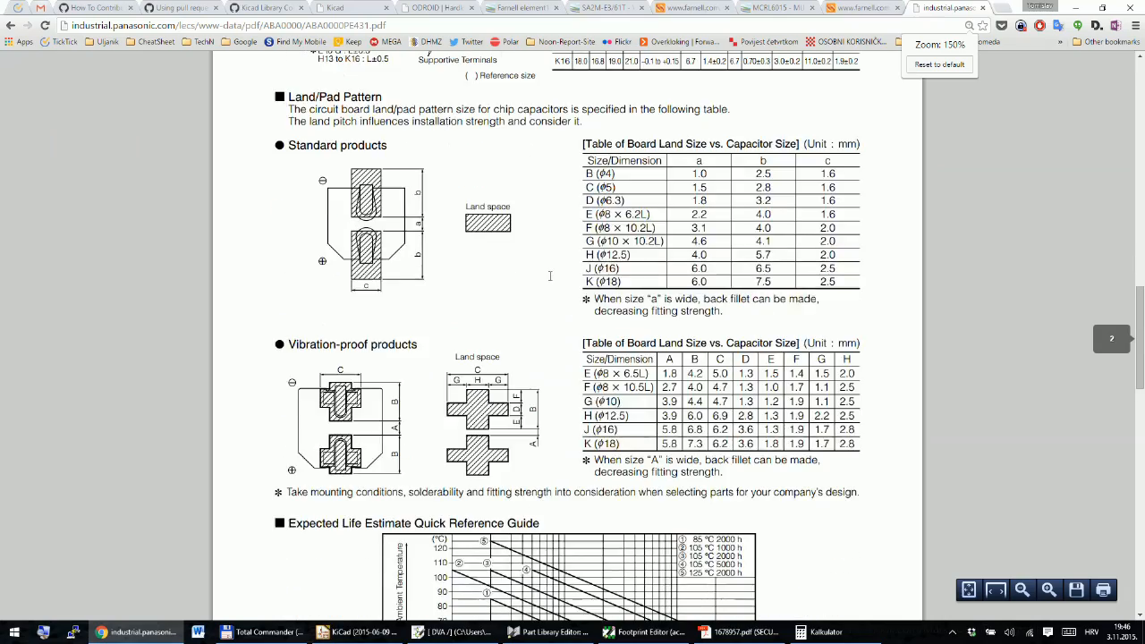
ctrl+scroll(595, 327, up, 3)
drag(584, 339, 814, 341)
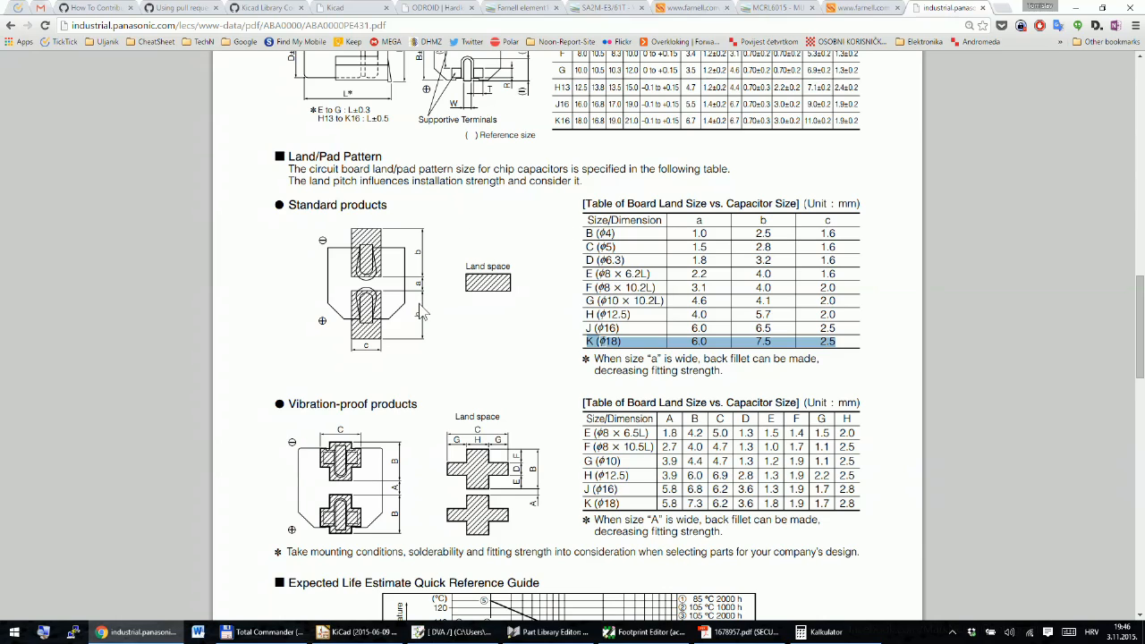
scroll(429, 268, down, 3)
scroll(438, 255, up, 3)
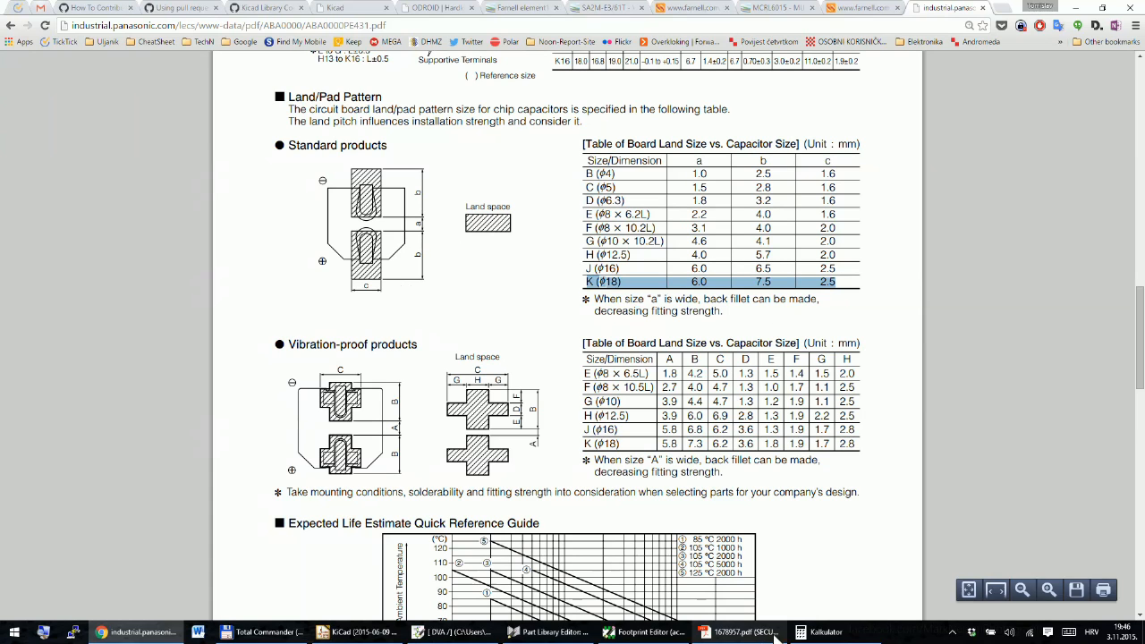
Step: Switch back to the Footprint Editor and set pad 1's Size X to 7,5 mm and Size Y to 2,5 mm
click(626, 635)
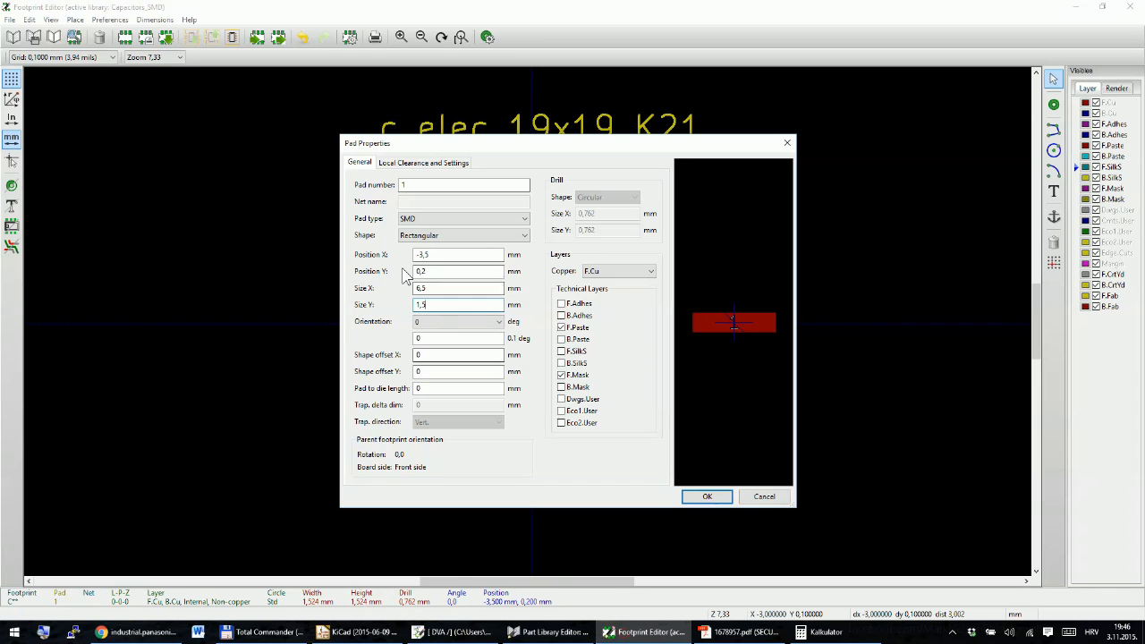
double_click(437, 288)
text(4)
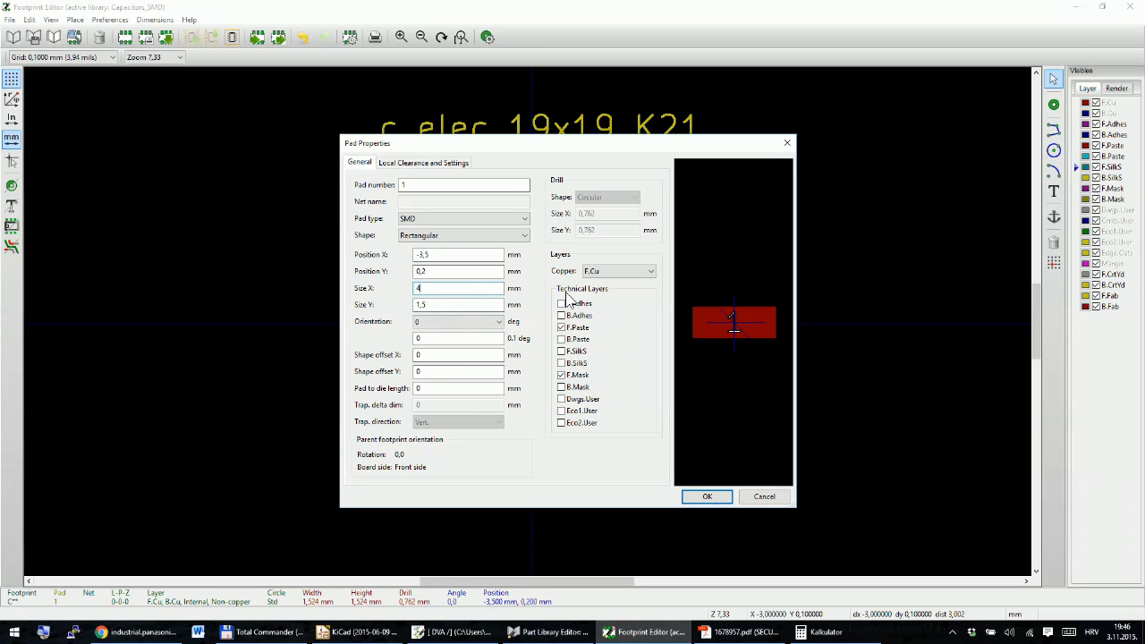
text(,)
key(BackSpace)
key(BackSpace)
text(7,5)
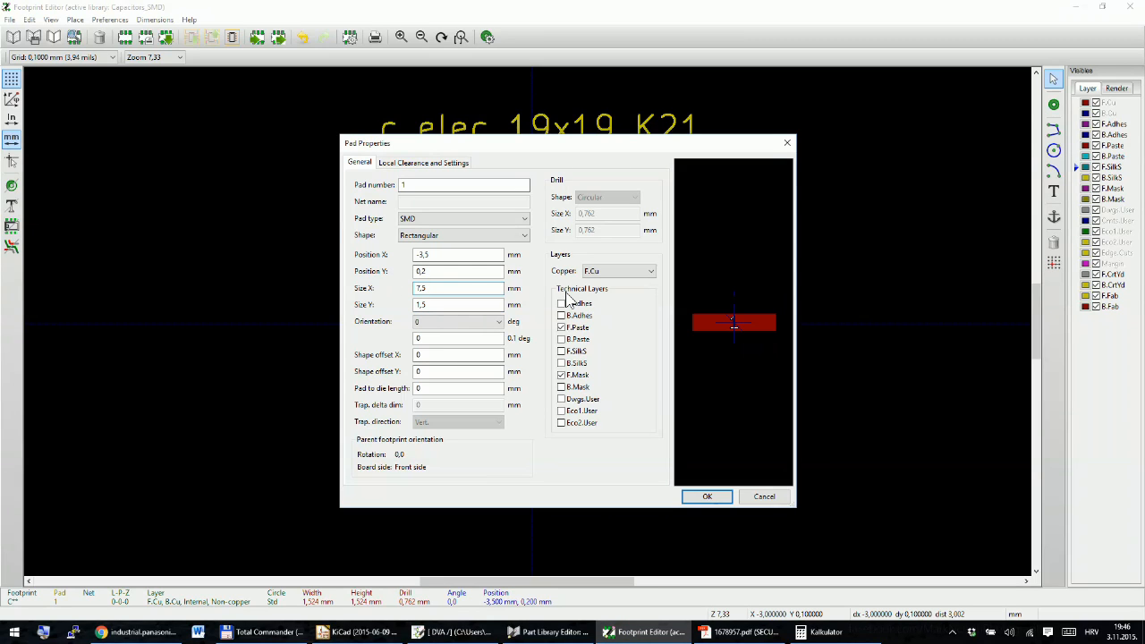
key(Tab)
text(2,5)
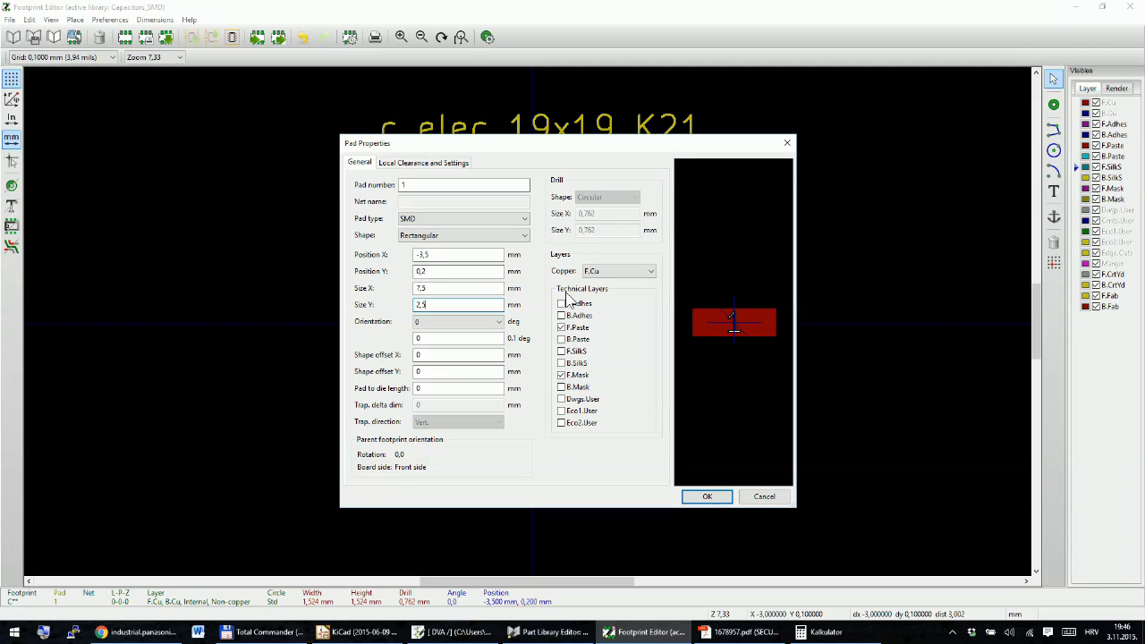
Step: Set pad 1's position to X -6,75 mm and Y 0 mm, consulting the K row of the land pattern table
key(shift+Tab)
key(shift+Tab)
key(shift+Tab)
key(alt+Tab)
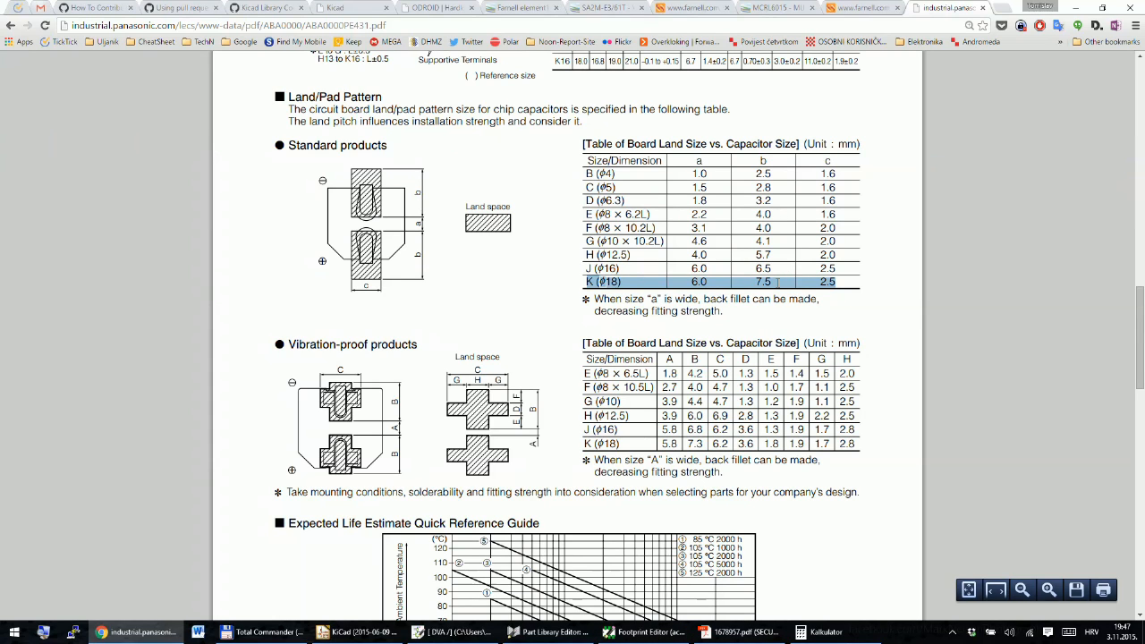
click(644, 631)
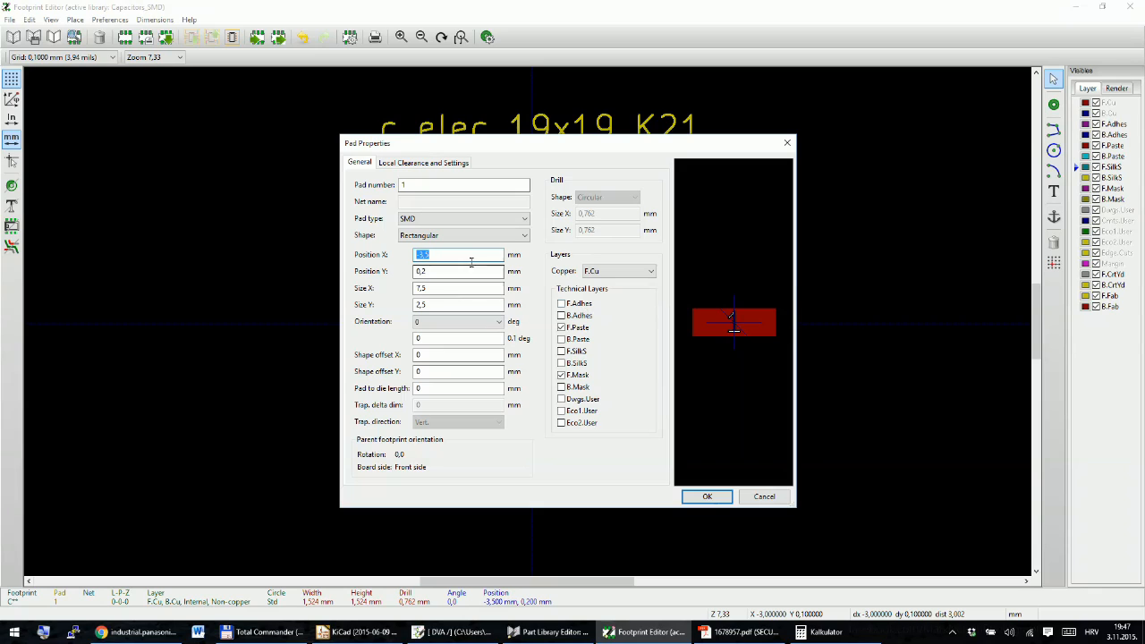
text(-6,)
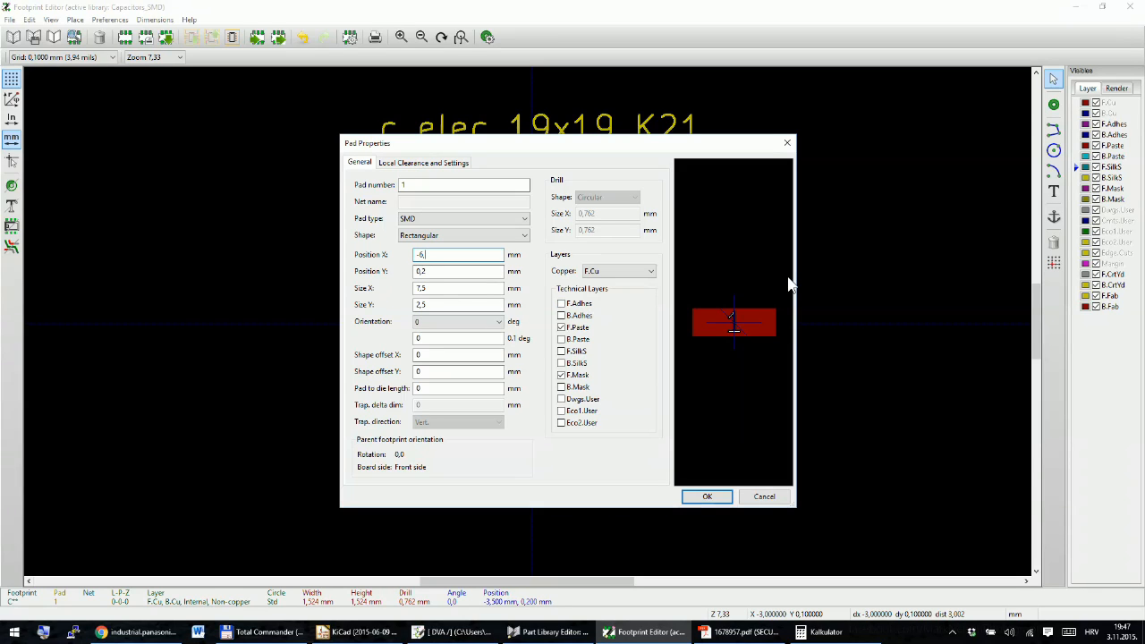
text(75)
key(Tab)
key(alt+Tab)
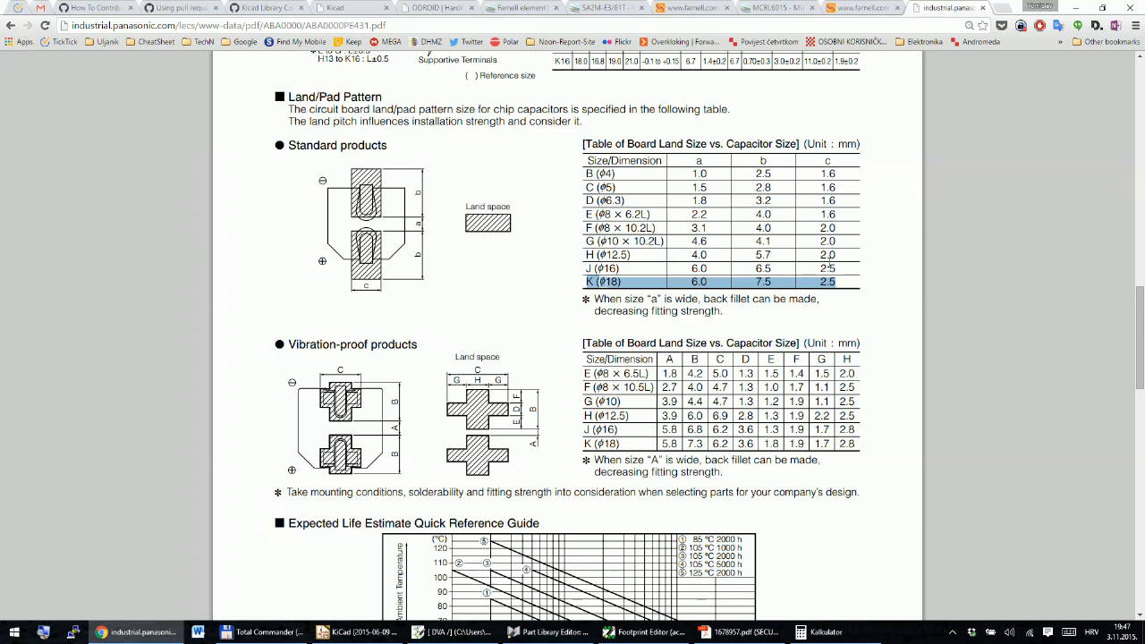
key(alt+Tab)
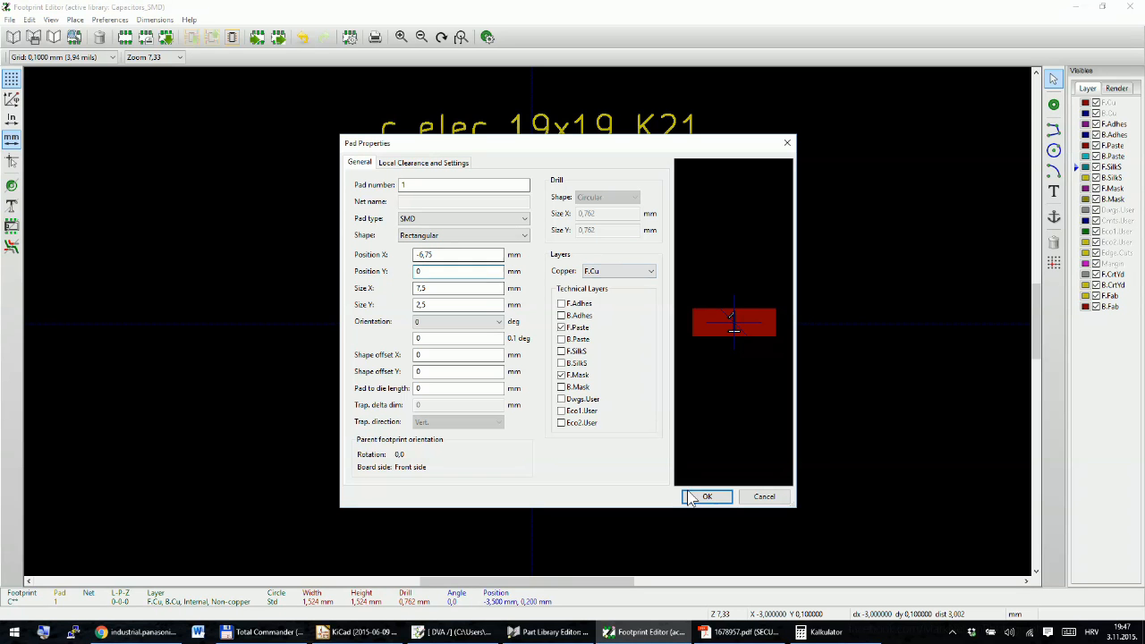
click(717, 501)
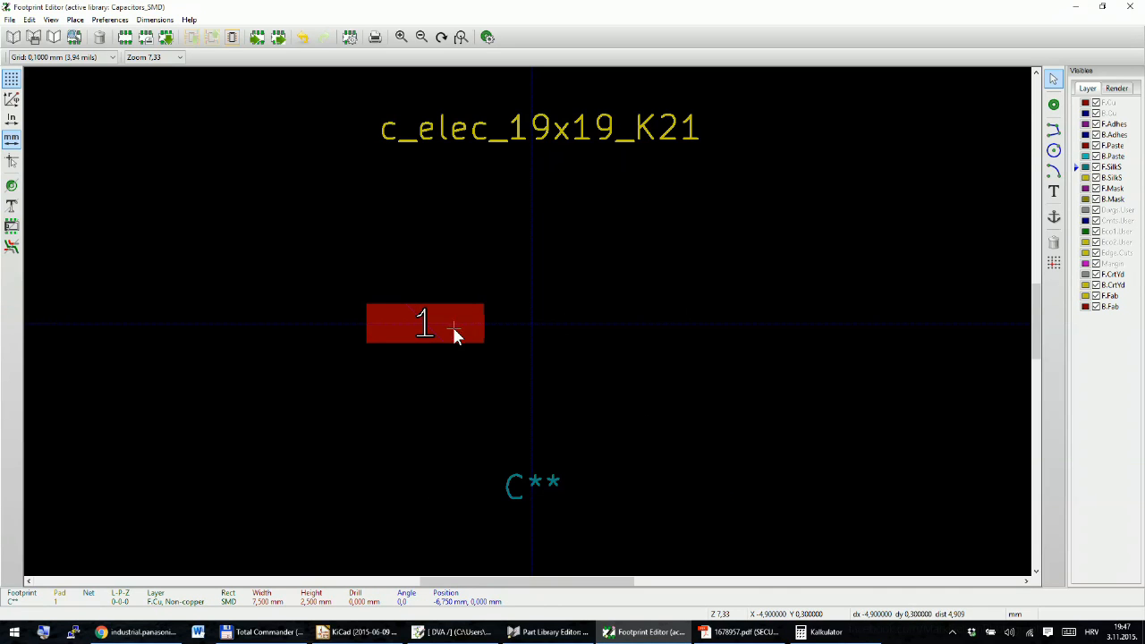
Step: Place pad 2 to the right of the footprint origin, at about X 4,1 mm, Y -0,1 mm
click(1054, 103)
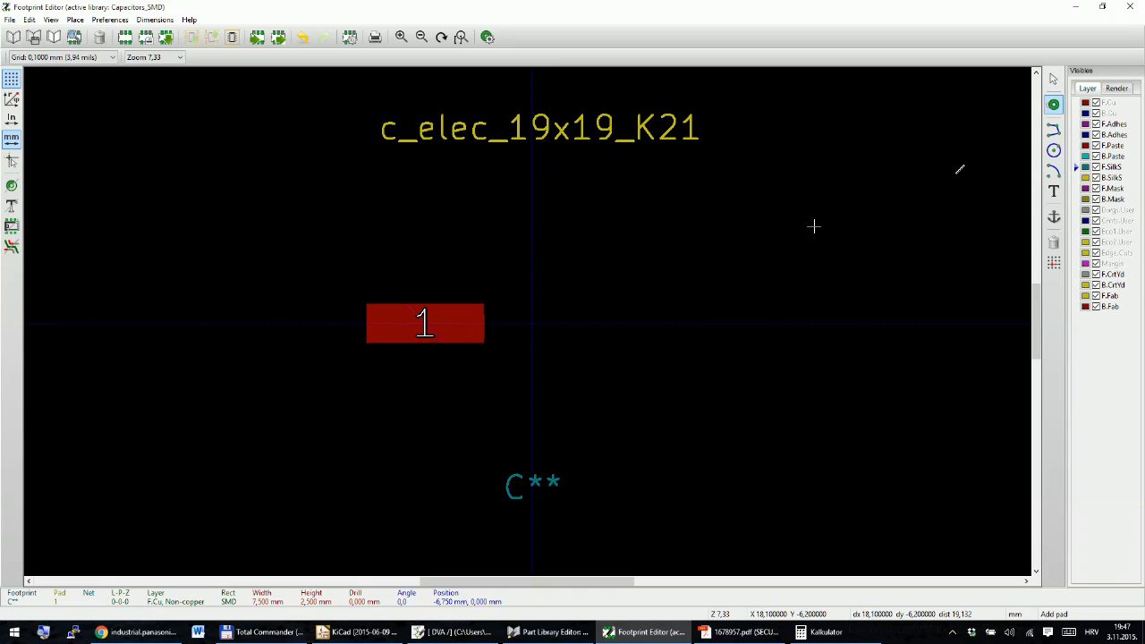
click(597, 319)
key(Escape)
Step: Set pad 2's position to X 6,75 mm and Y 0 mm
double_click(622, 322)
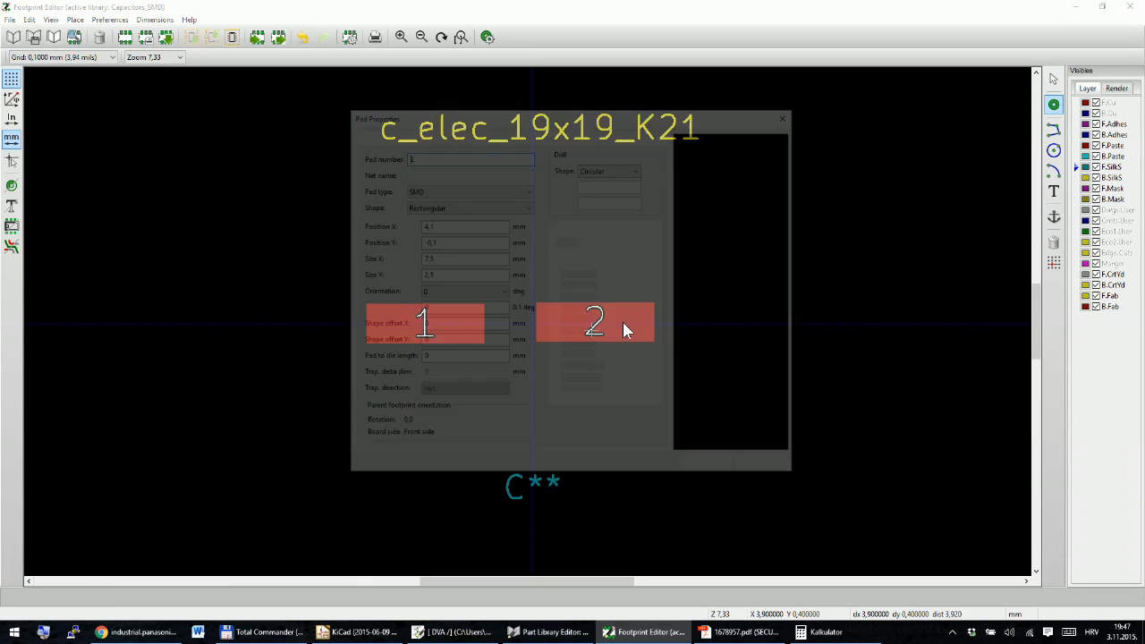
double_click(440, 256)
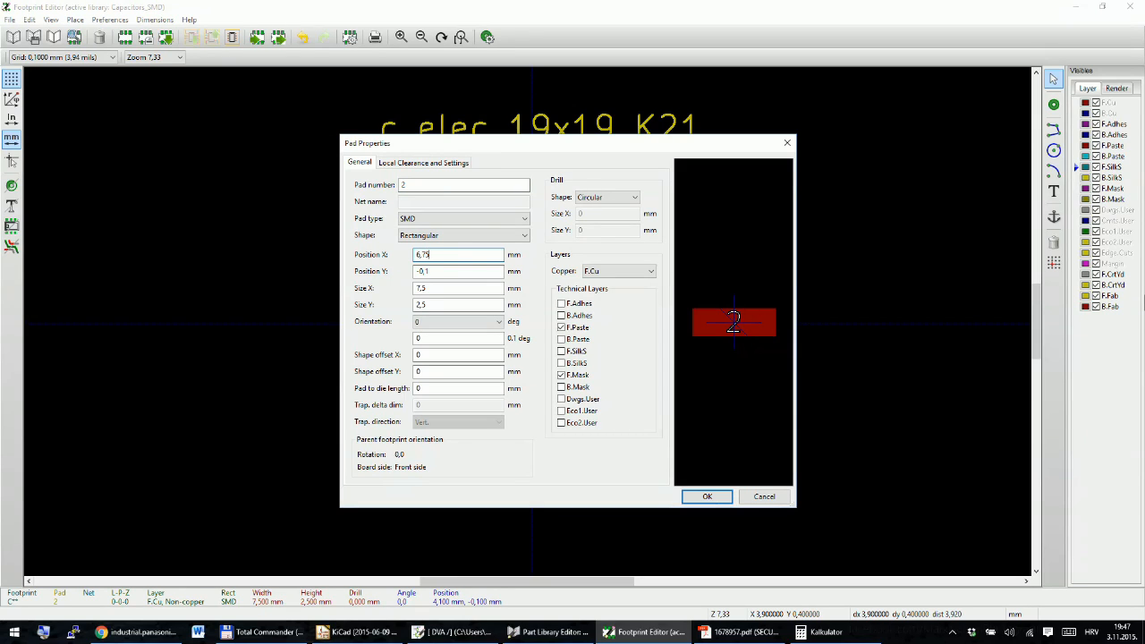
key(Tab)
key(Tab)
key(Return)
scroll(527, 320, down, 1)
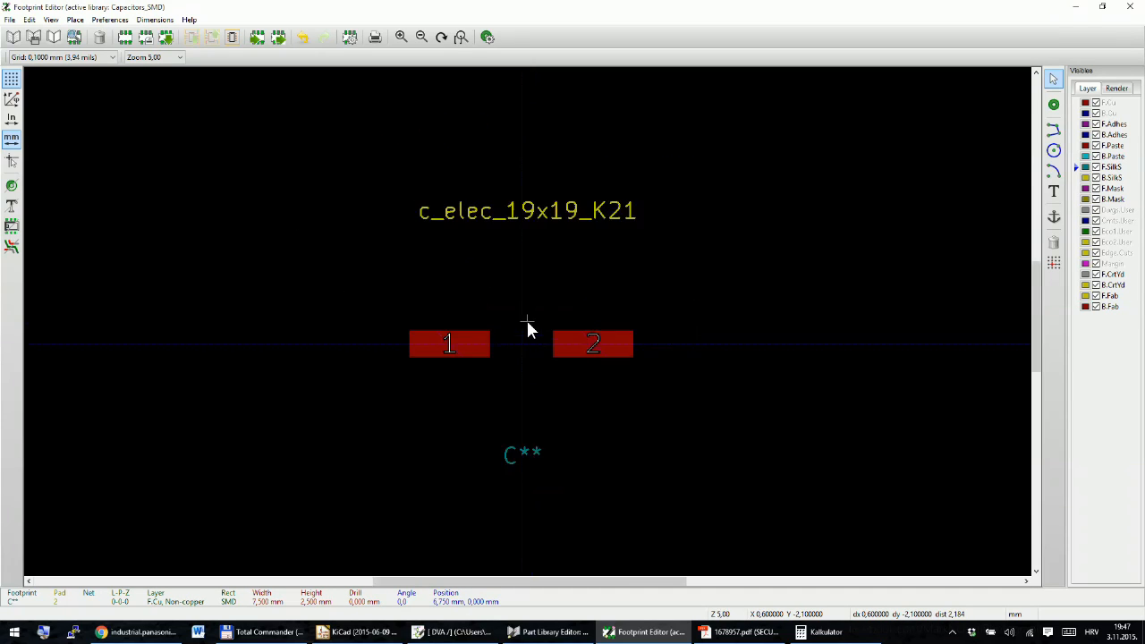
scroll(527, 322, up, 1)
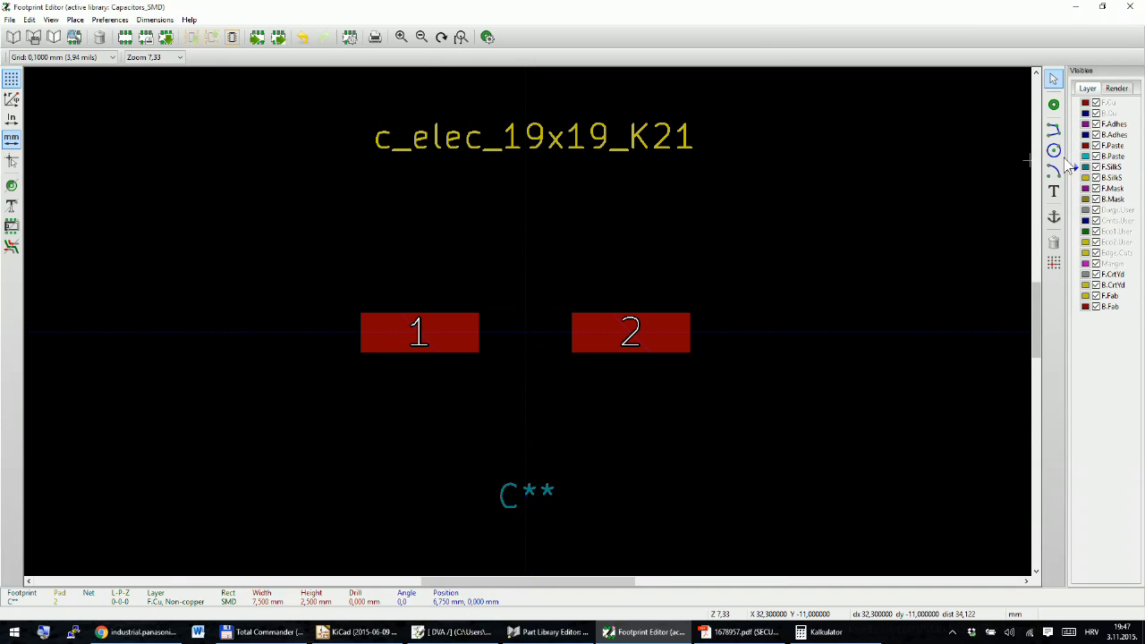
Step: Check the K21 row of the dimensions table in 1678957.pdf and return to the Footprint Editor
key(alt+Tab)
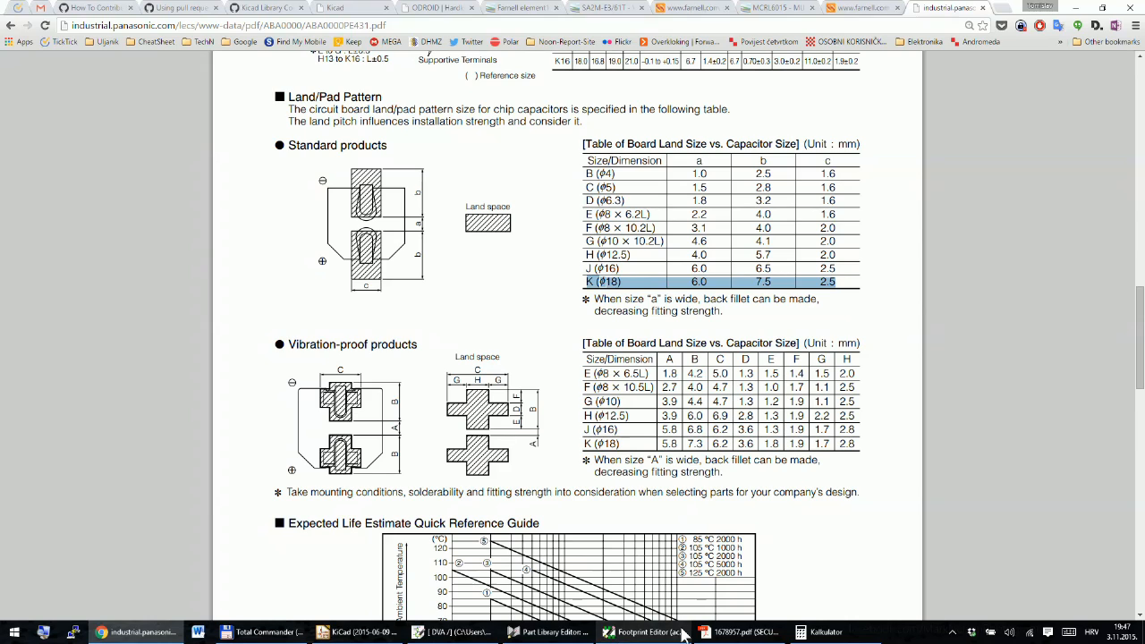
click(742, 633)
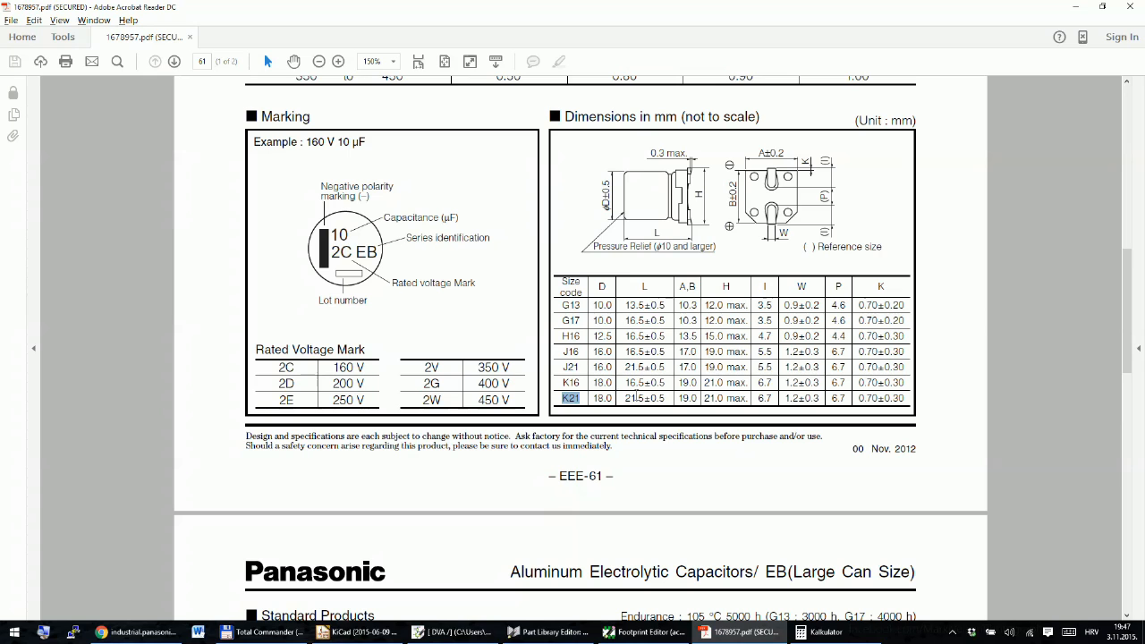
key(alt+Tab)
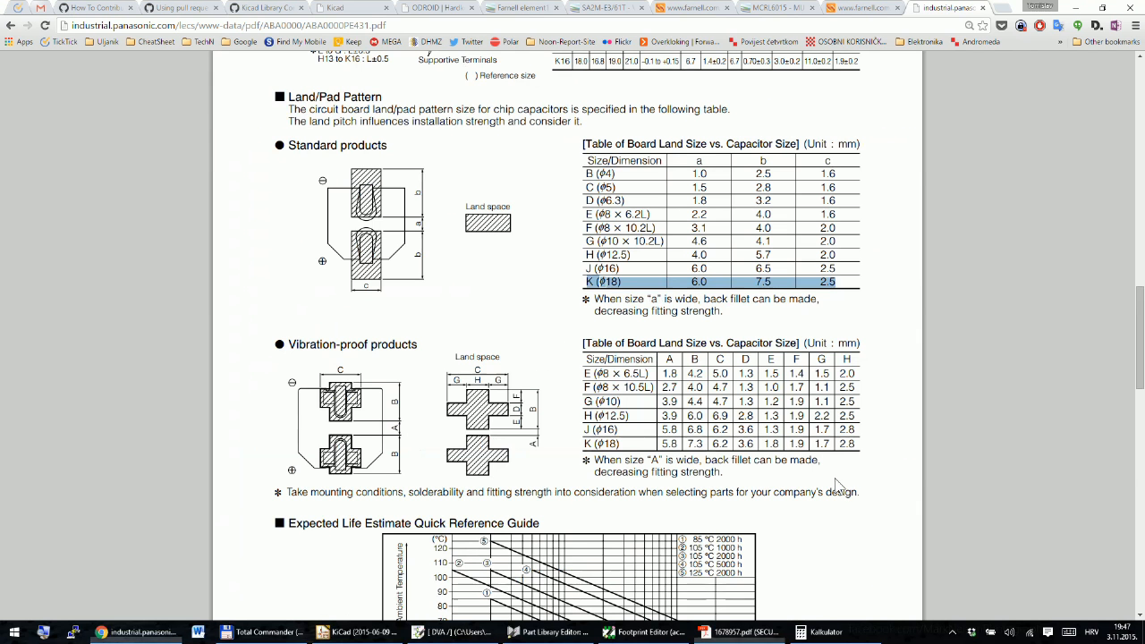
click(644, 631)
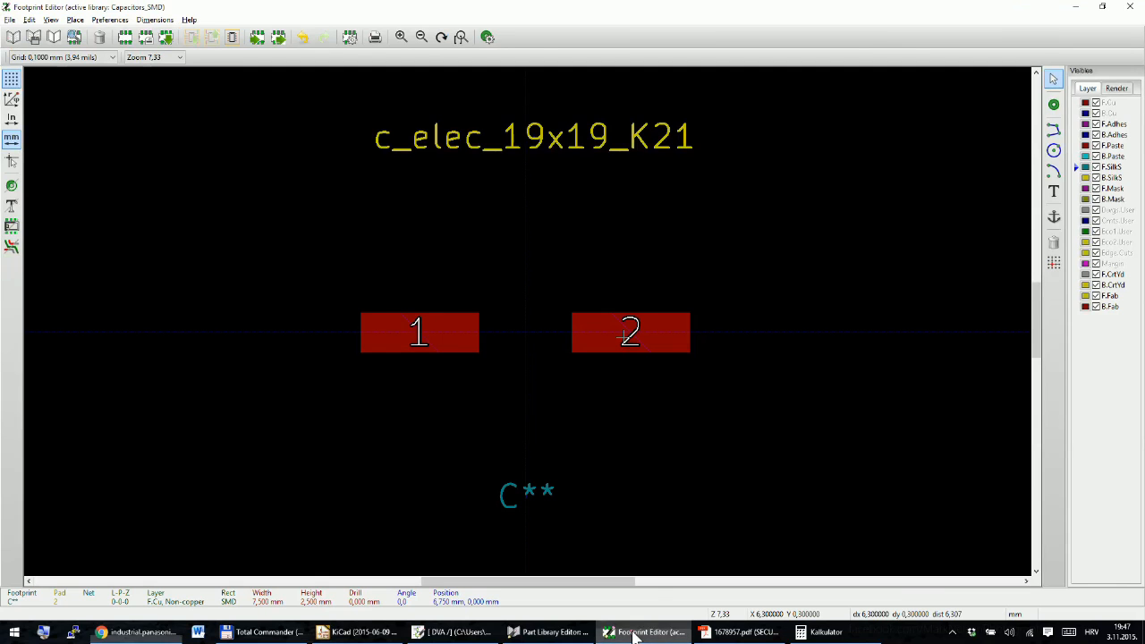
Step: Start the circle tool and set the grid to 1,0000 mm
click(1054, 151)
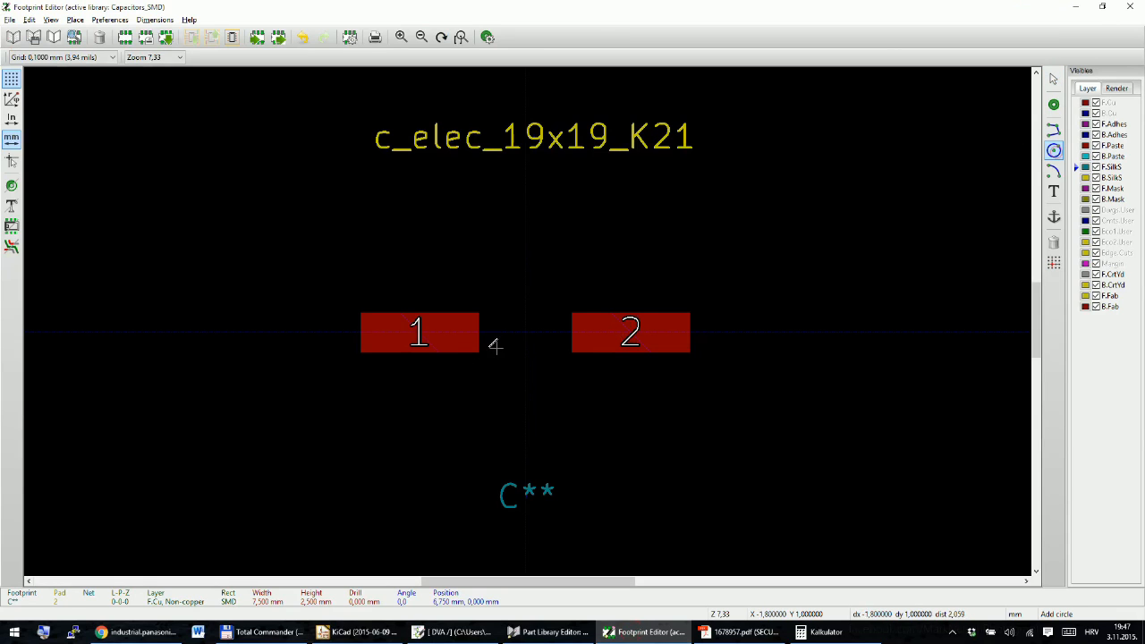
right_click(615, 204)
mouse_move(677, 376)
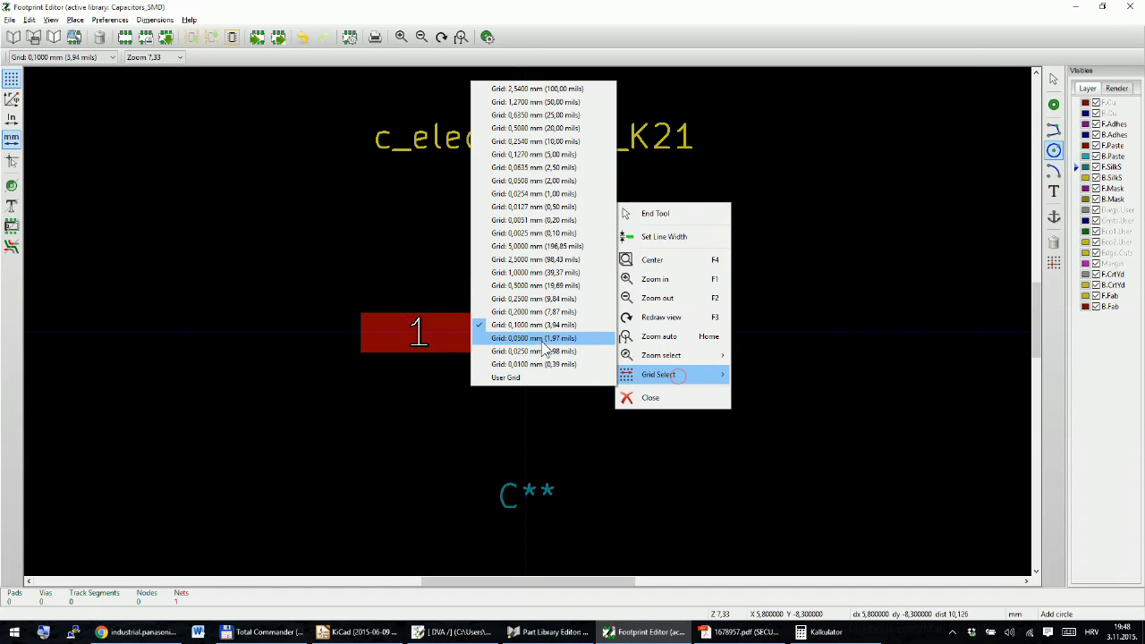
click(536, 272)
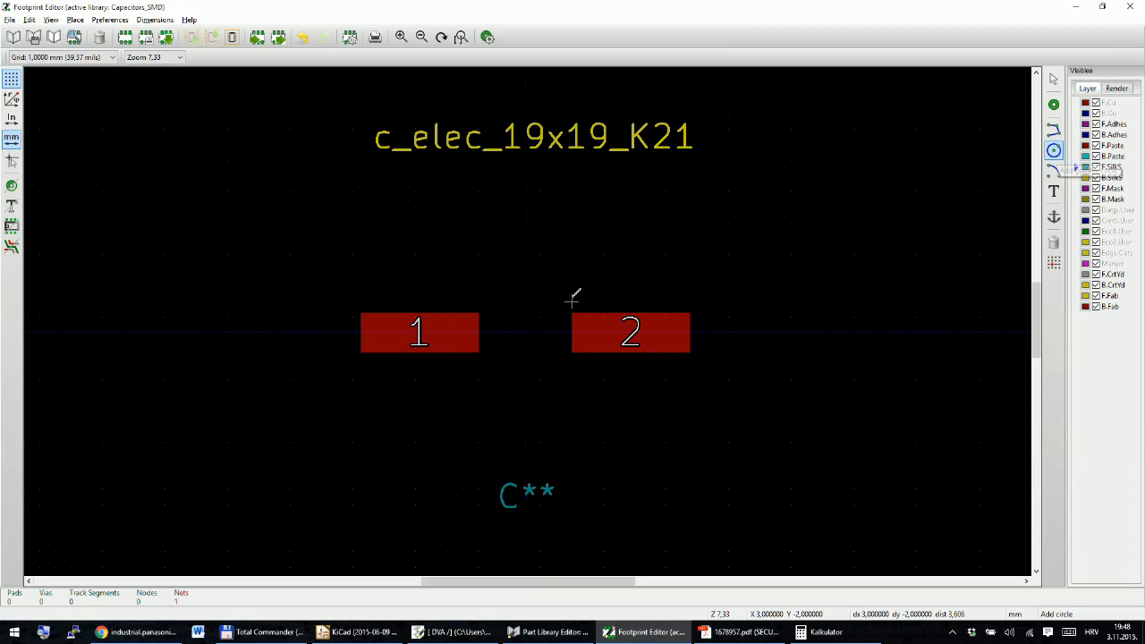
Step: Draw a silkscreen circle of 9 mm radius centred on the footprint origin, checking the K21 diameter in 1678957.pdf
click(1053, 151)
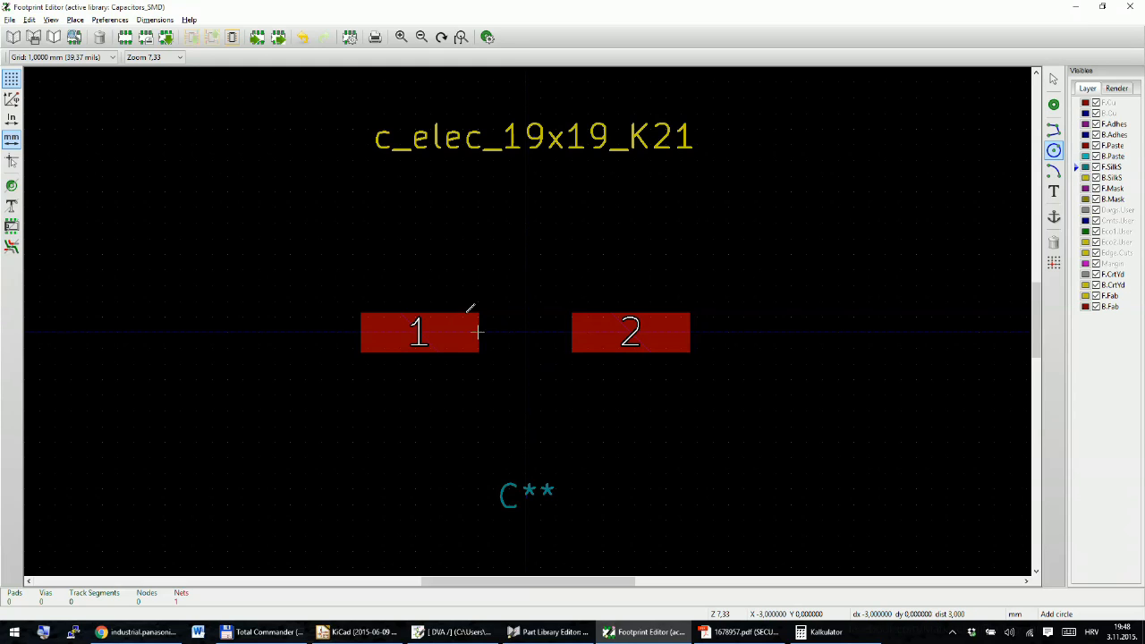
click(526, 331)
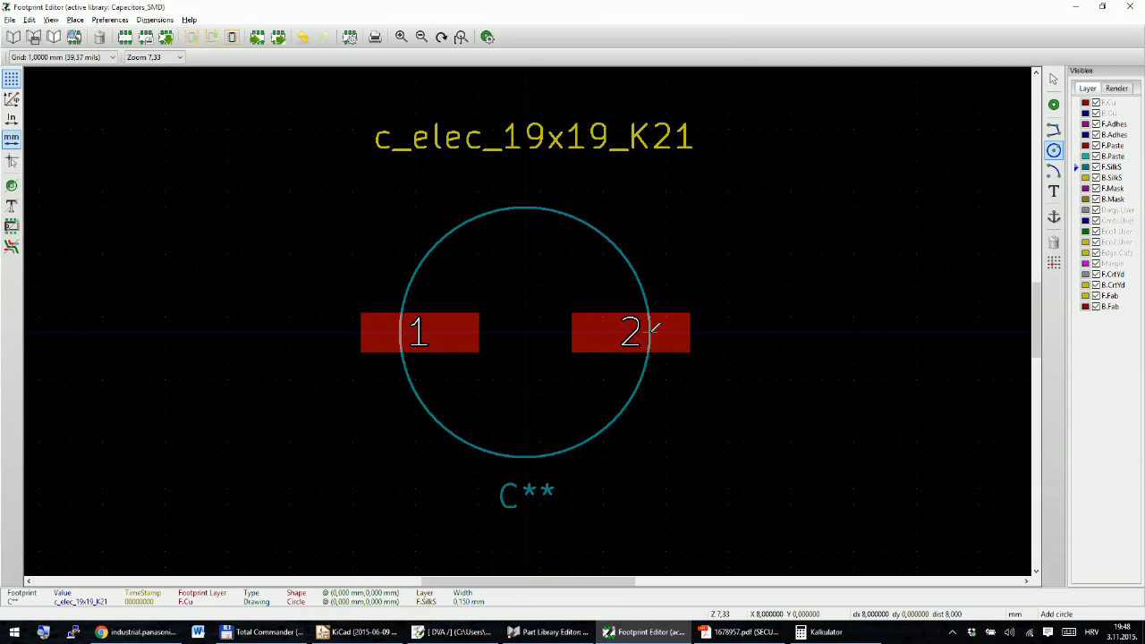
key(alt+Tab)
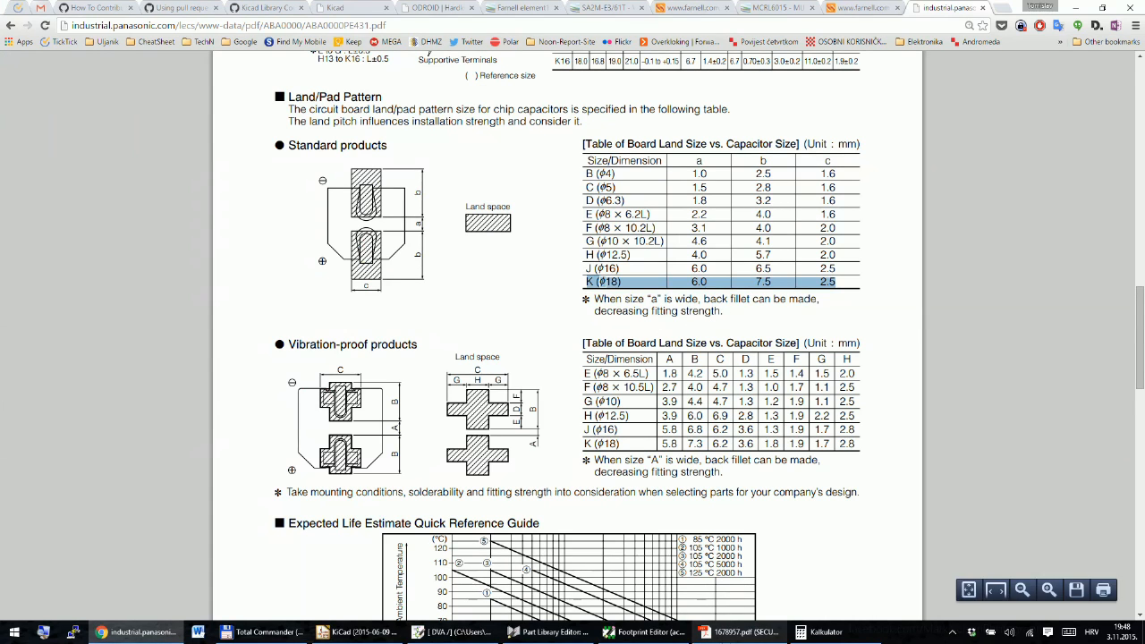
key(alt+Tab)
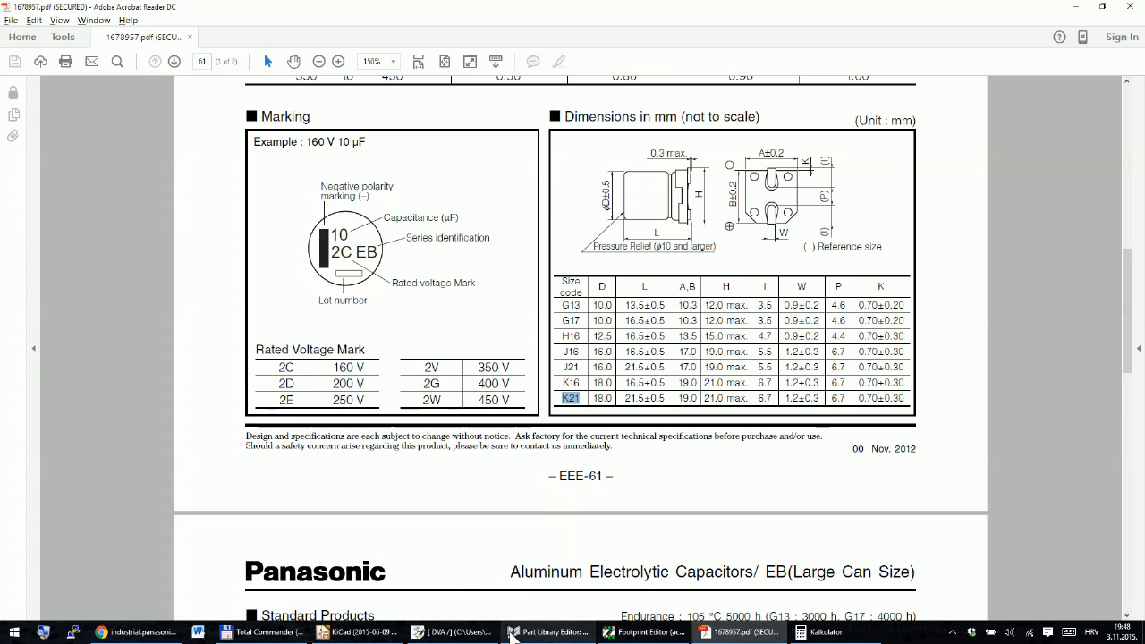
click(512, 633)
click(644, 633)
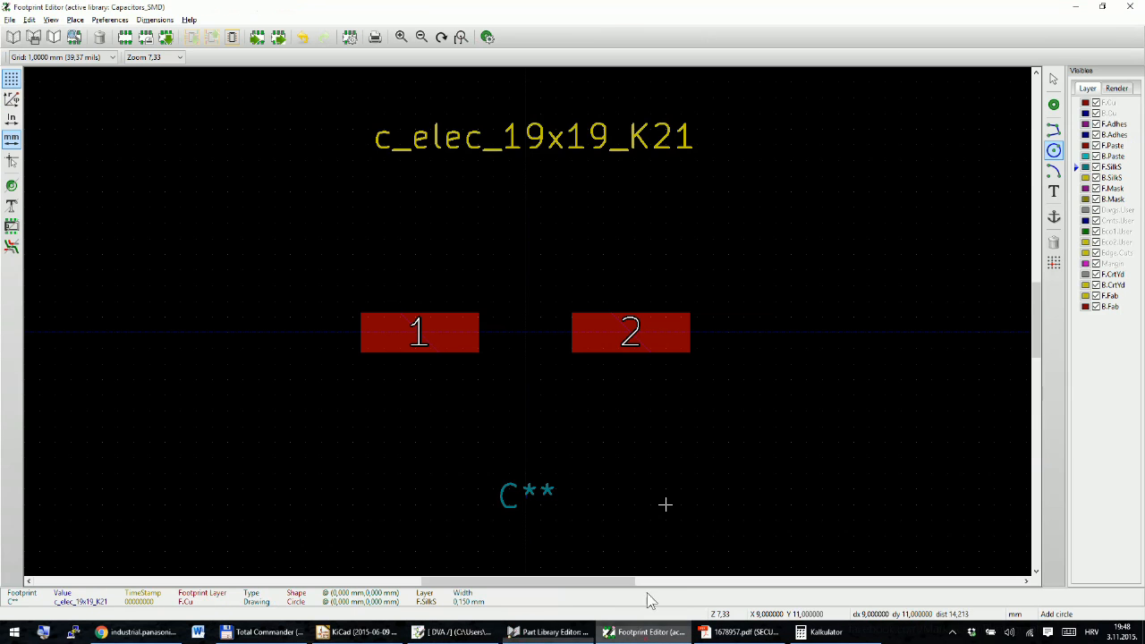
click(525, 332)
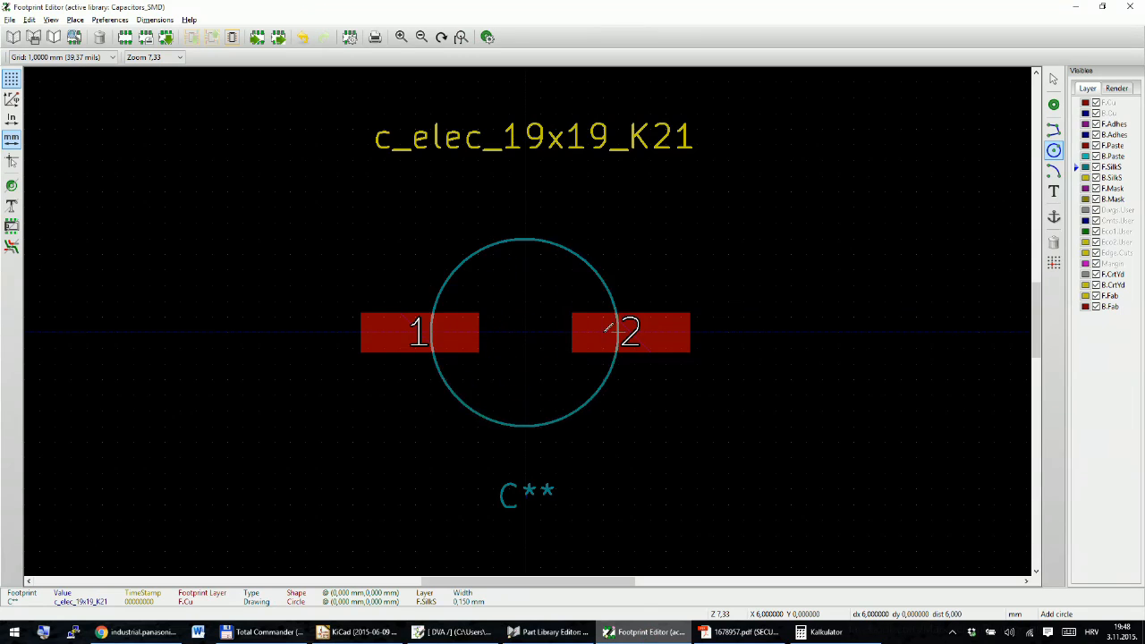
click(667, 330)
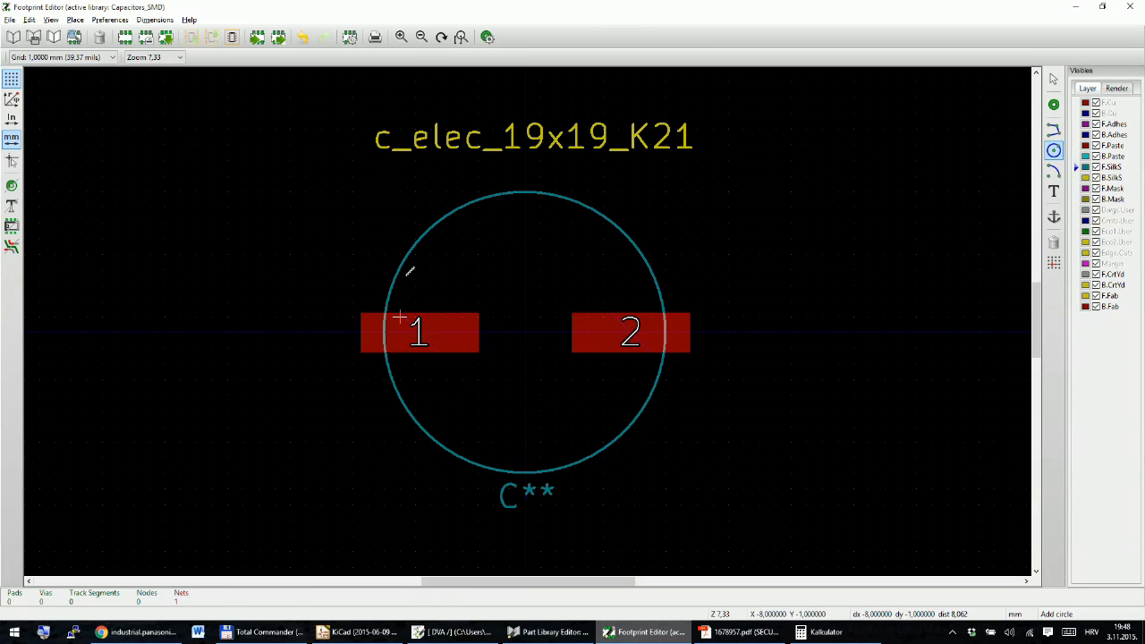
Step: Check C1's chip name and footprint field in its component properties in the DVA schematic
click(515, 632)
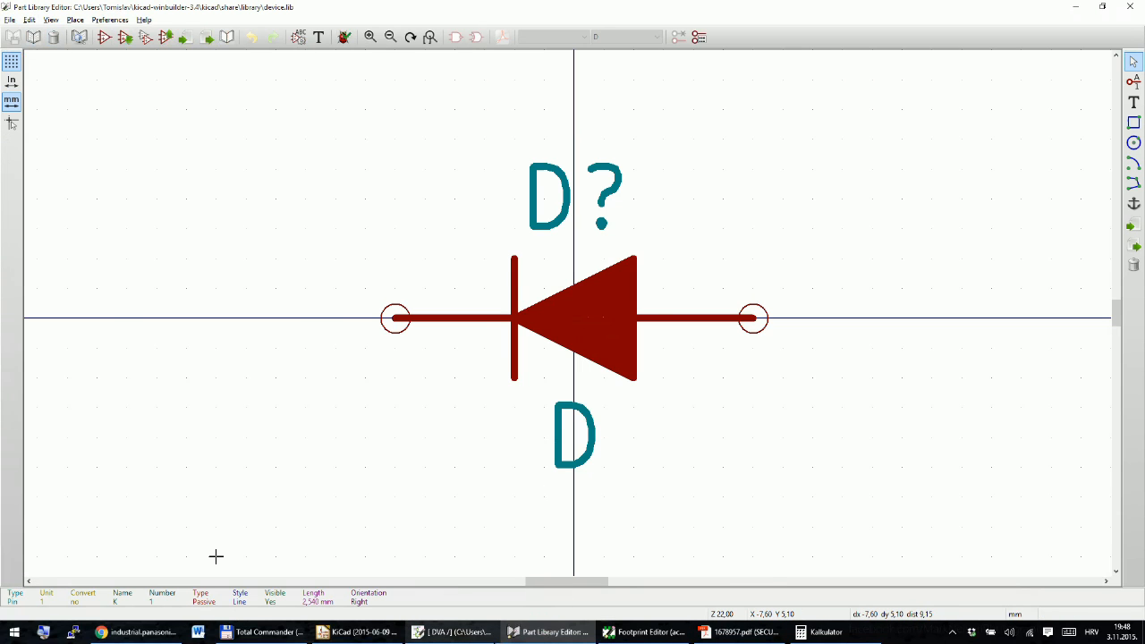
click(452, 633)
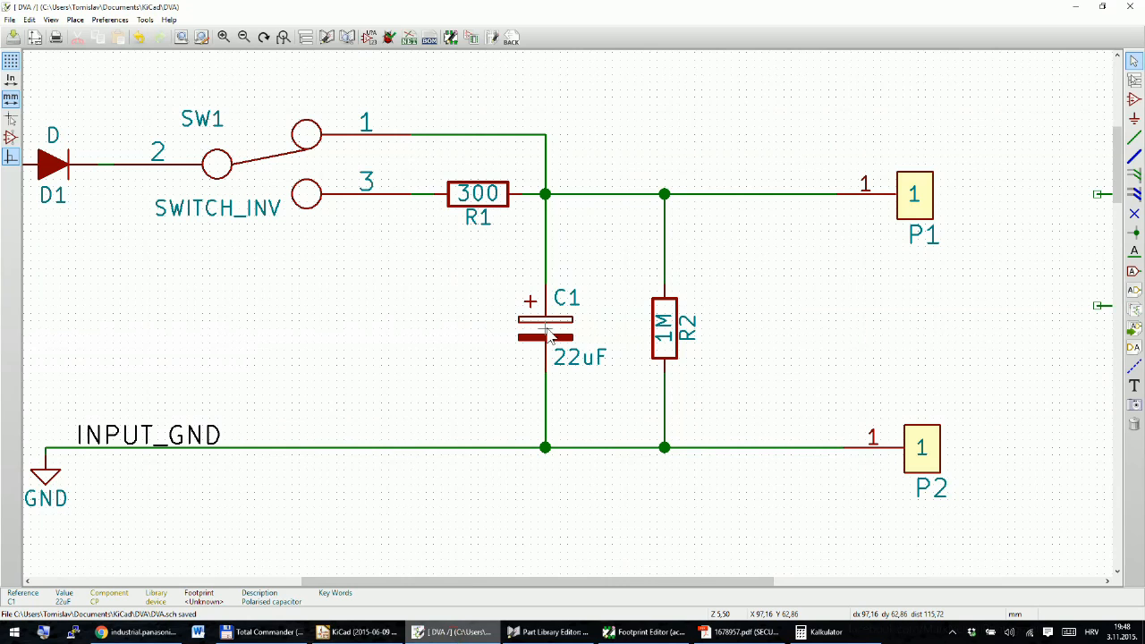
double_click(549, 338)
click(577, 214)
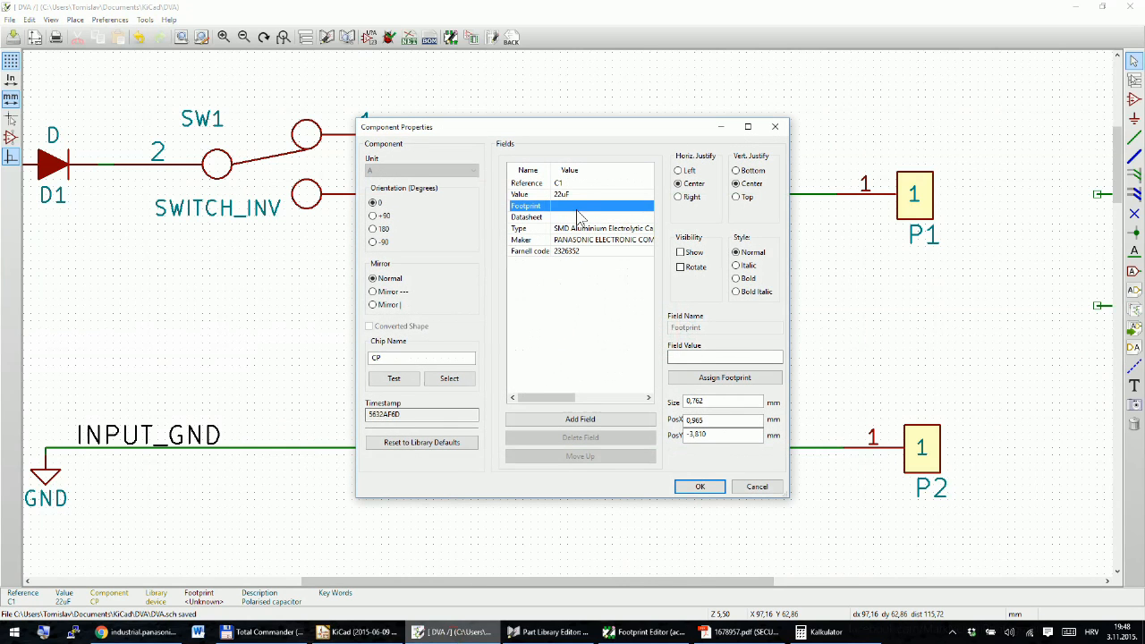
double_click(392, 357)
key(Return)
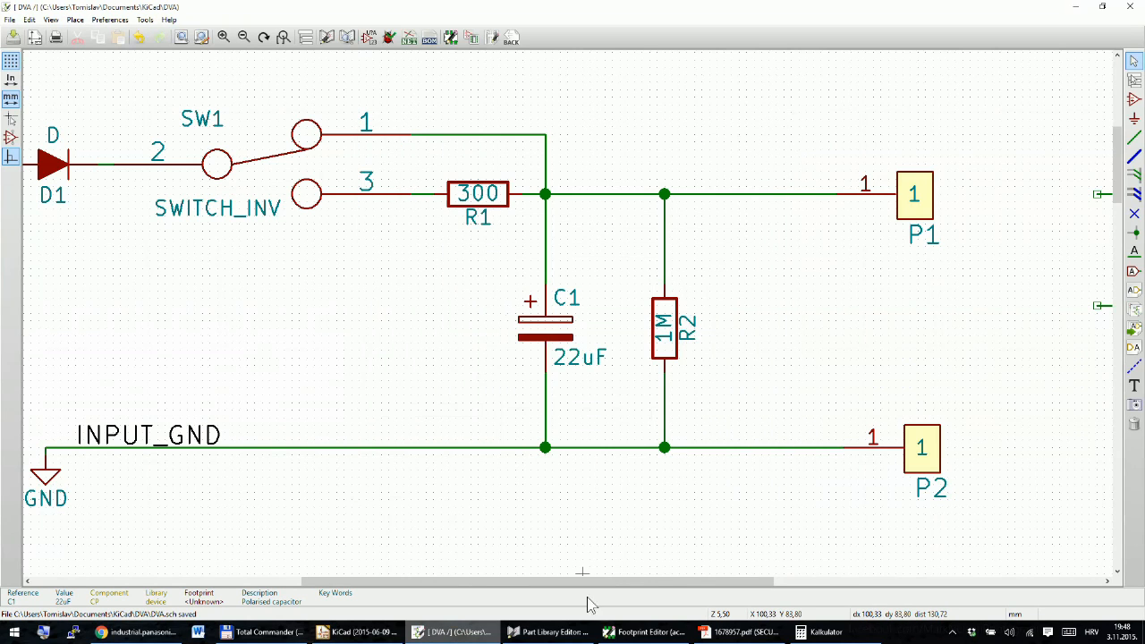
Step: Load the CP component from the device library in the Part Library Editor
click(550, 633)
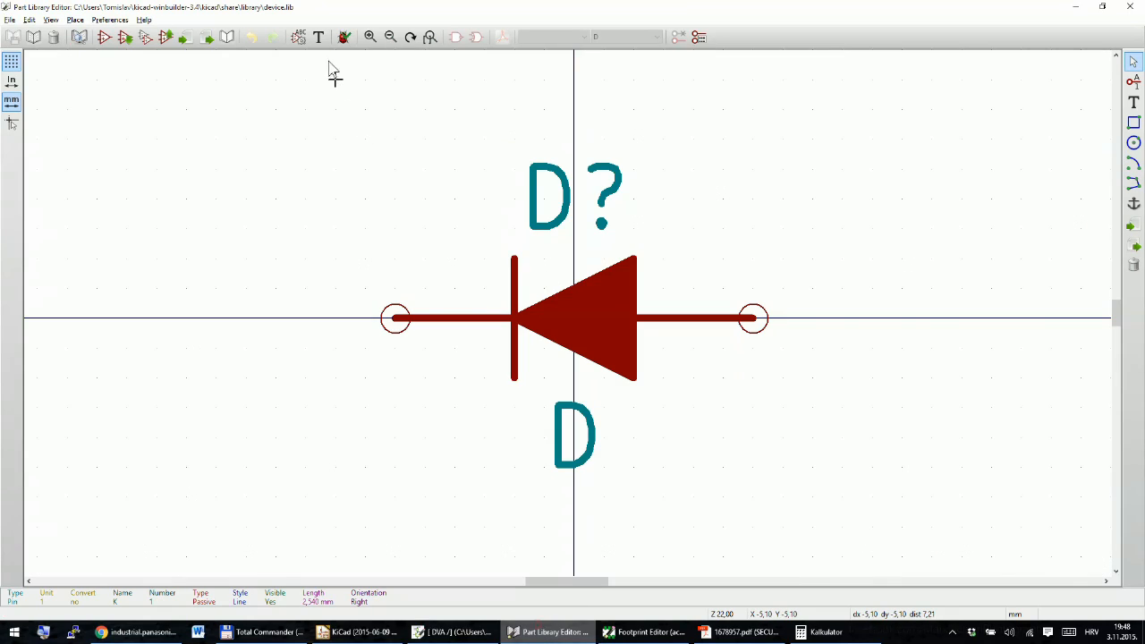
click(126, 38)
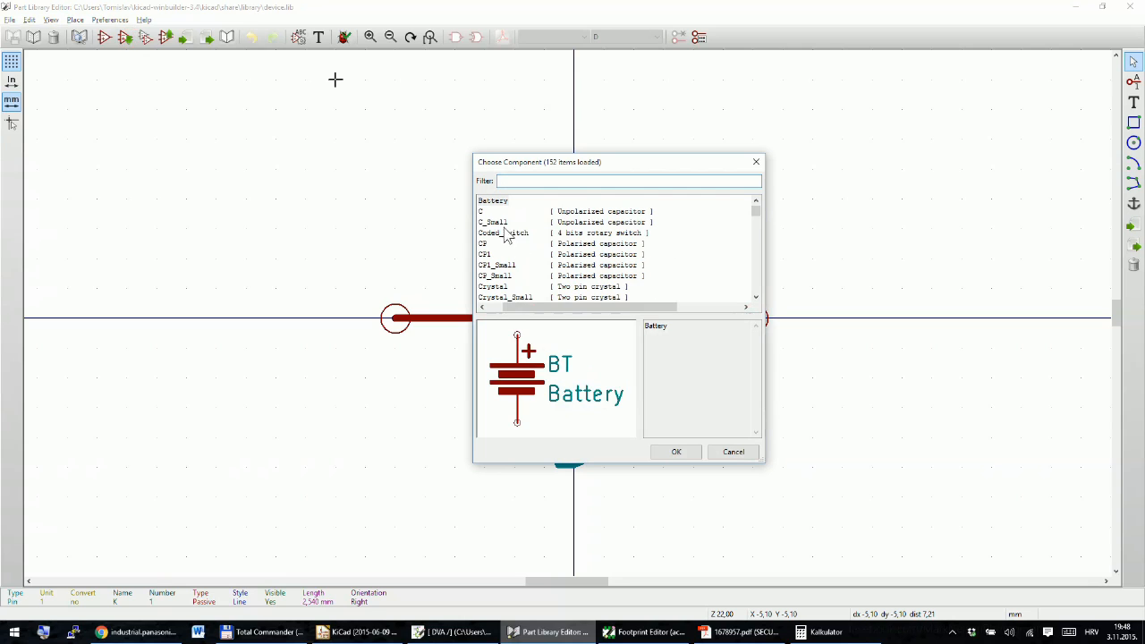
click(497, 244)
click(671, 451)
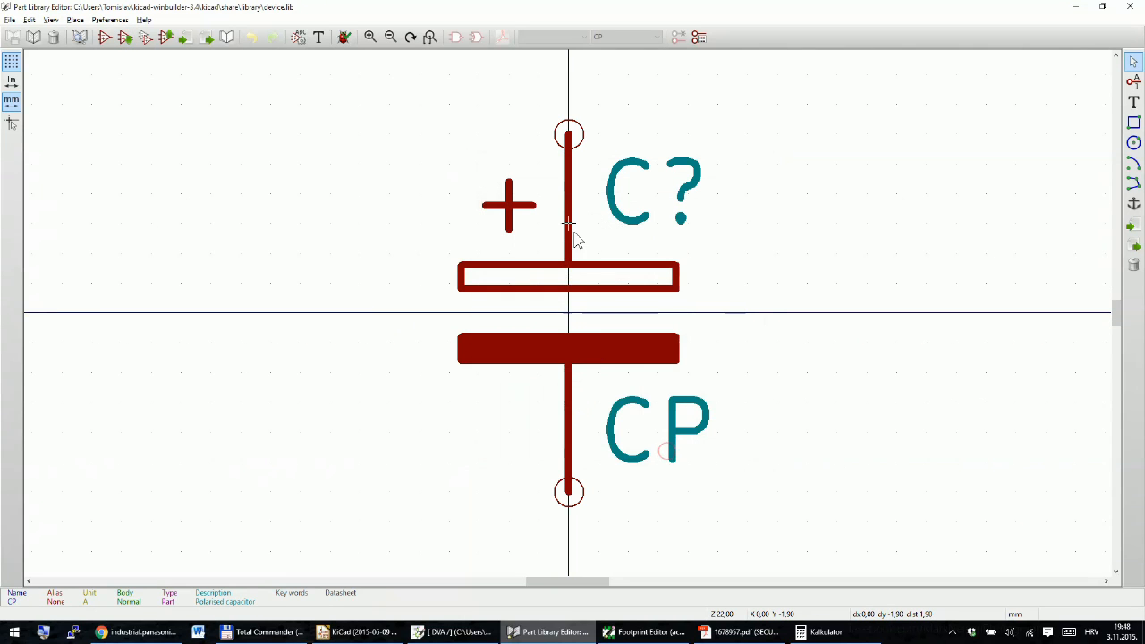
Step: Check the pin numbers of the CP symbol's positive and negative pins and return to the Footprint Editor
double_click(567, 194)
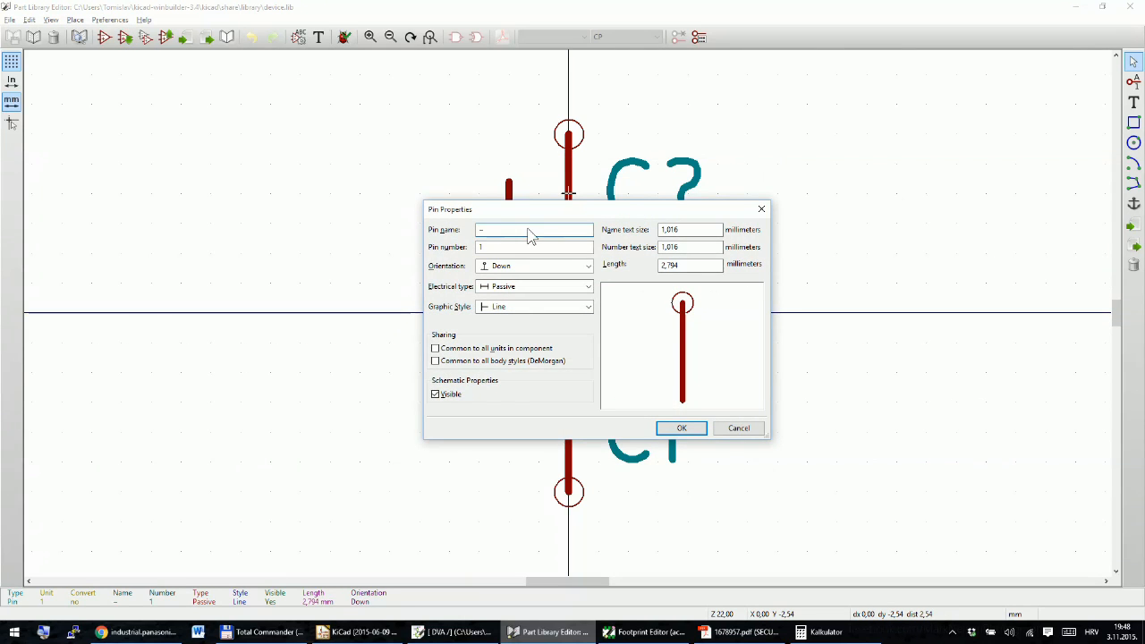
key(Escape)
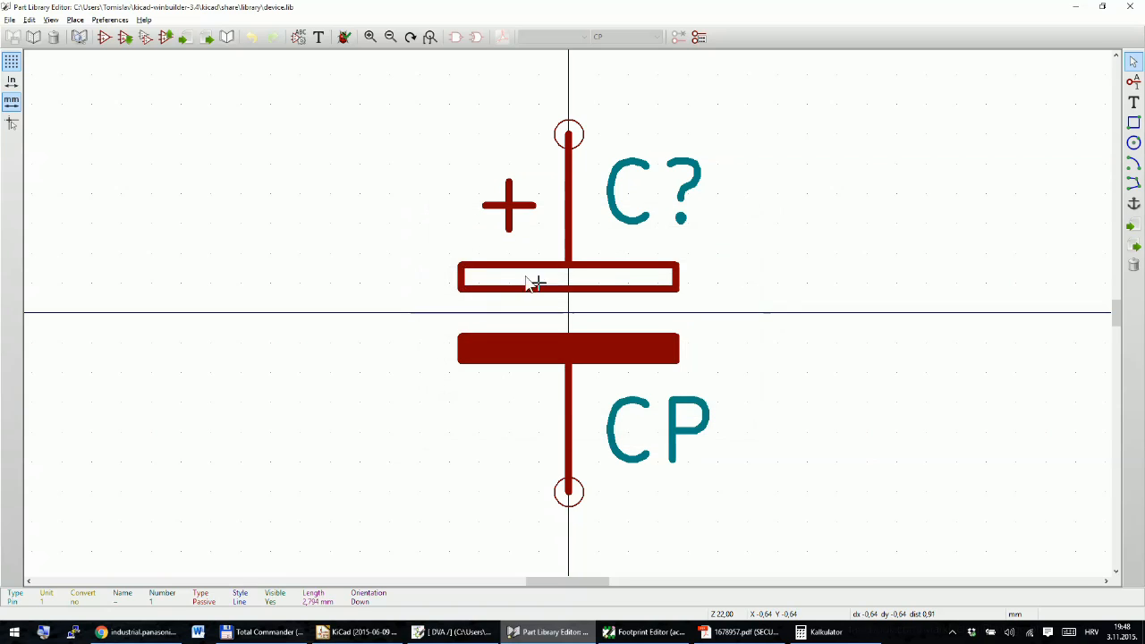
double_click(569, 432)
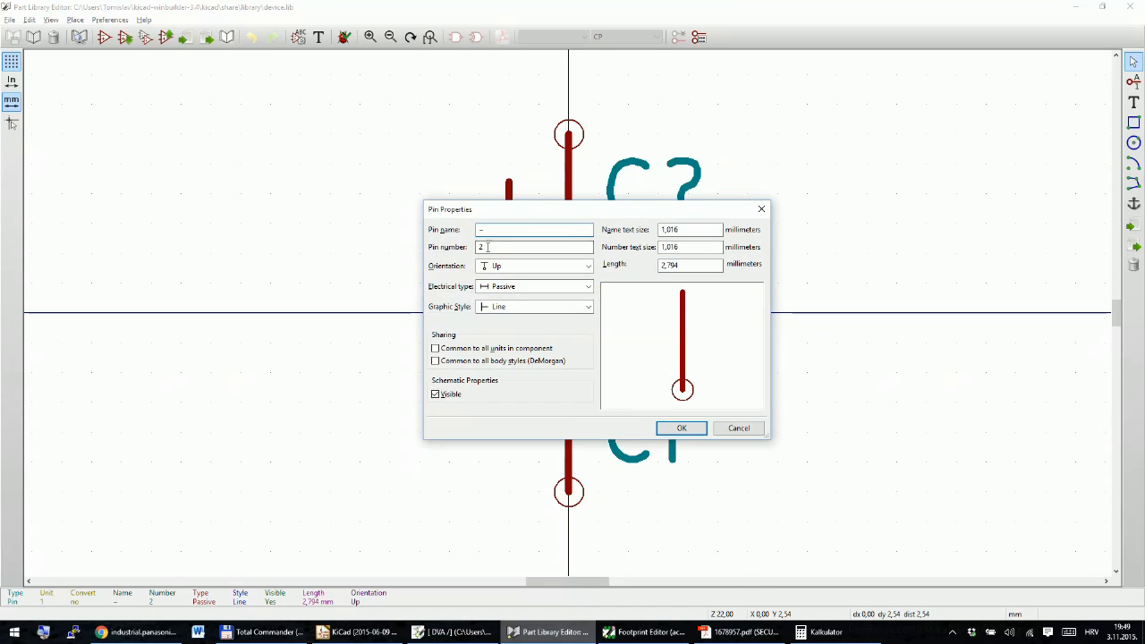
key(Escape)
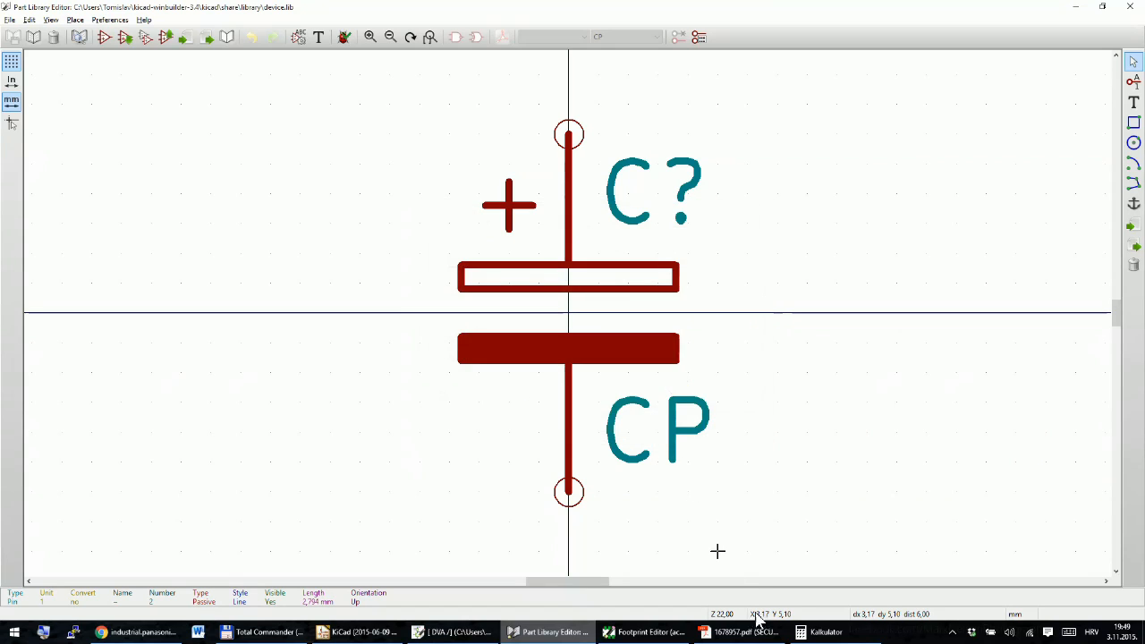
click(646, 632)
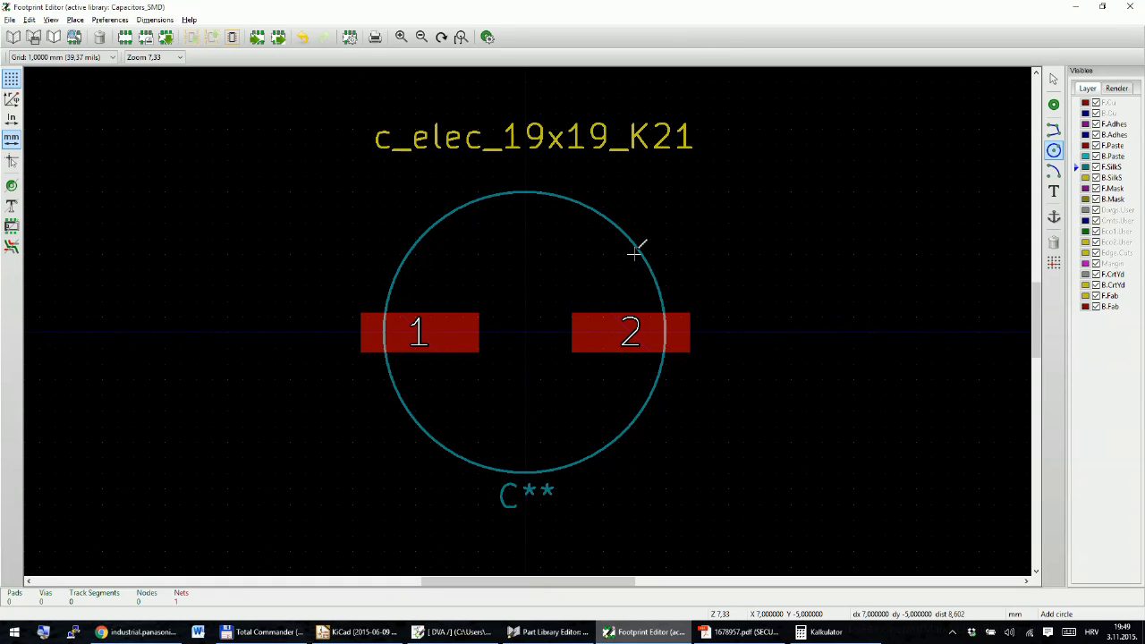
Step: Set the grid to 0,0500 mm
right_click(667, 209)
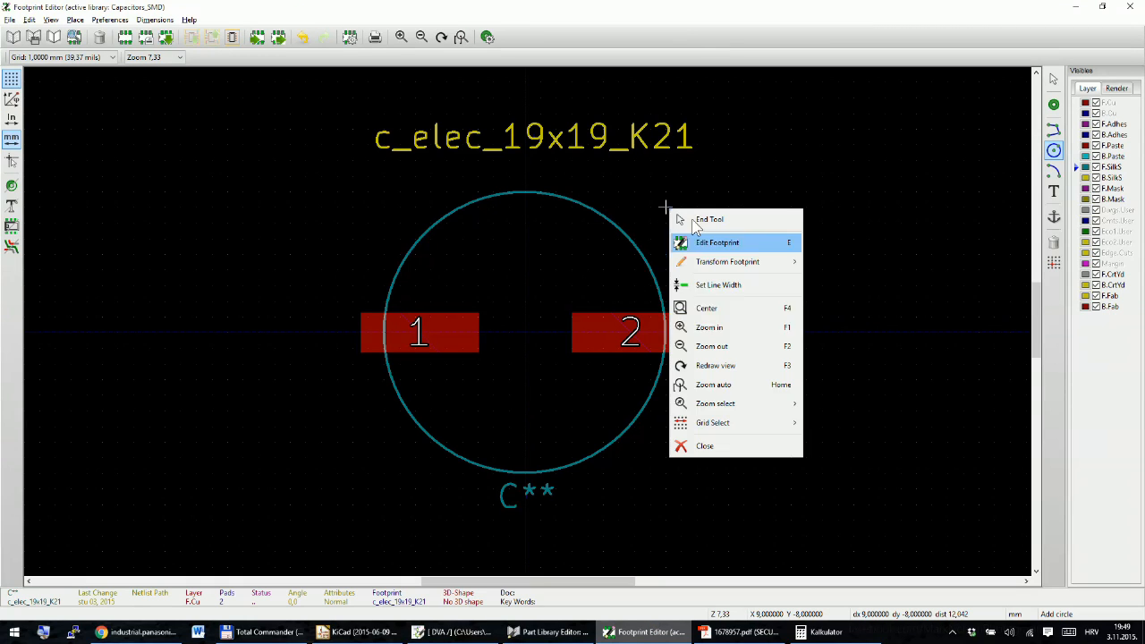
mouse_move(744, 423)
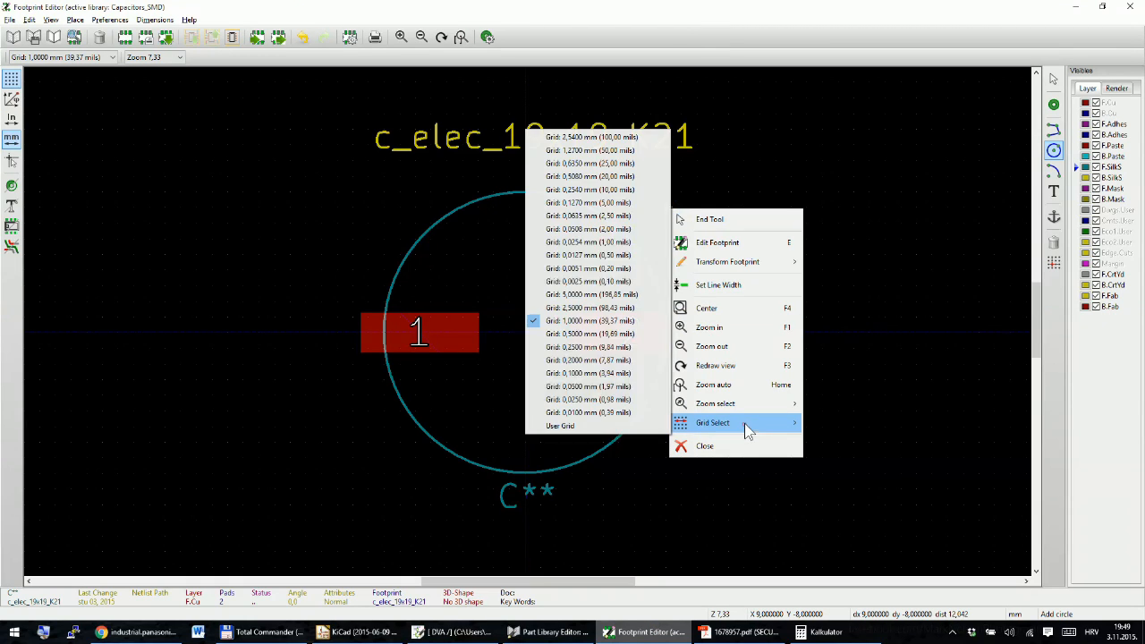
click(617, 387)
scroll(650, 269, up, 2)
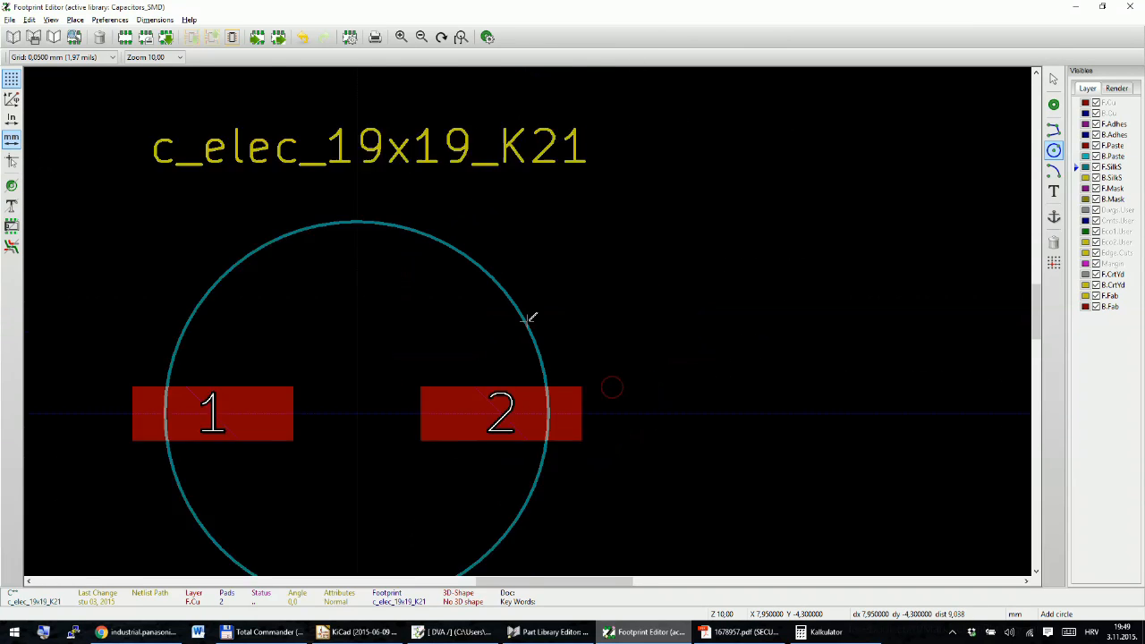
Step: Start the line tool and set the grid to 0,1000 mm
click(1059, 134)
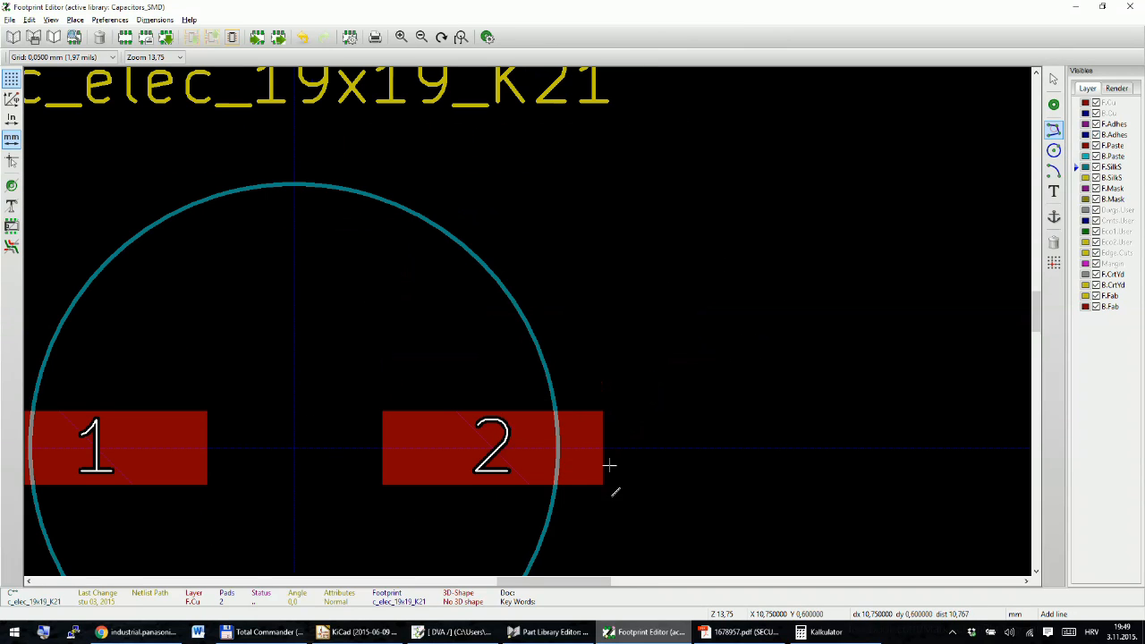
scroll(475, 302, down, 2)
scroll(567, 289, up, 4)
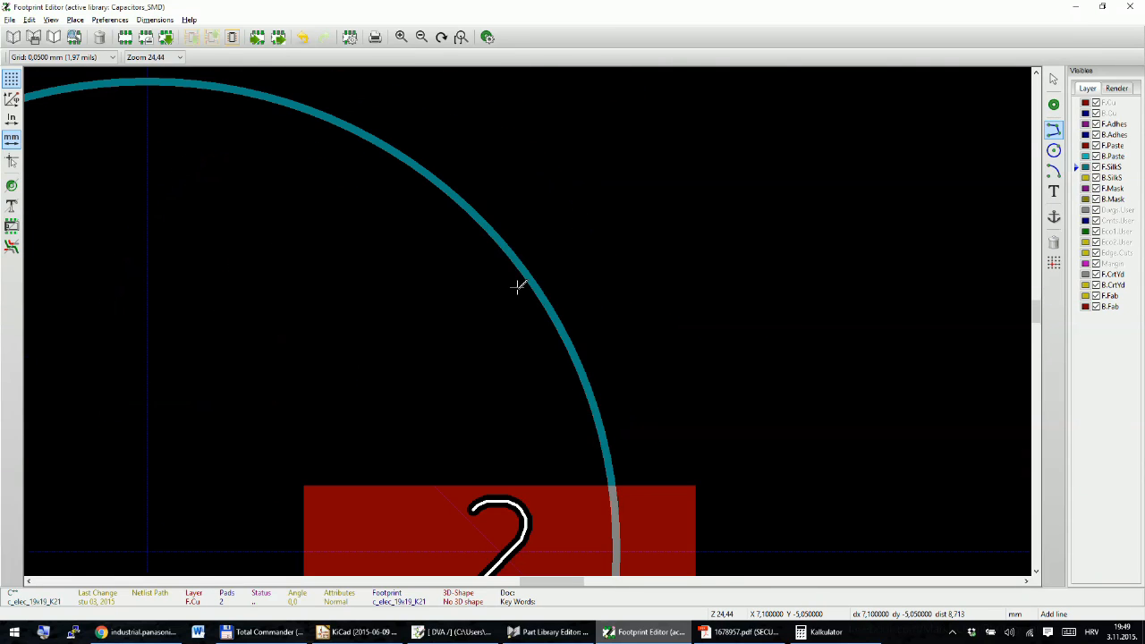
scroll(524, 332, up, 4)
scroll(539, 345, down, 3)
right_click(632, 207)
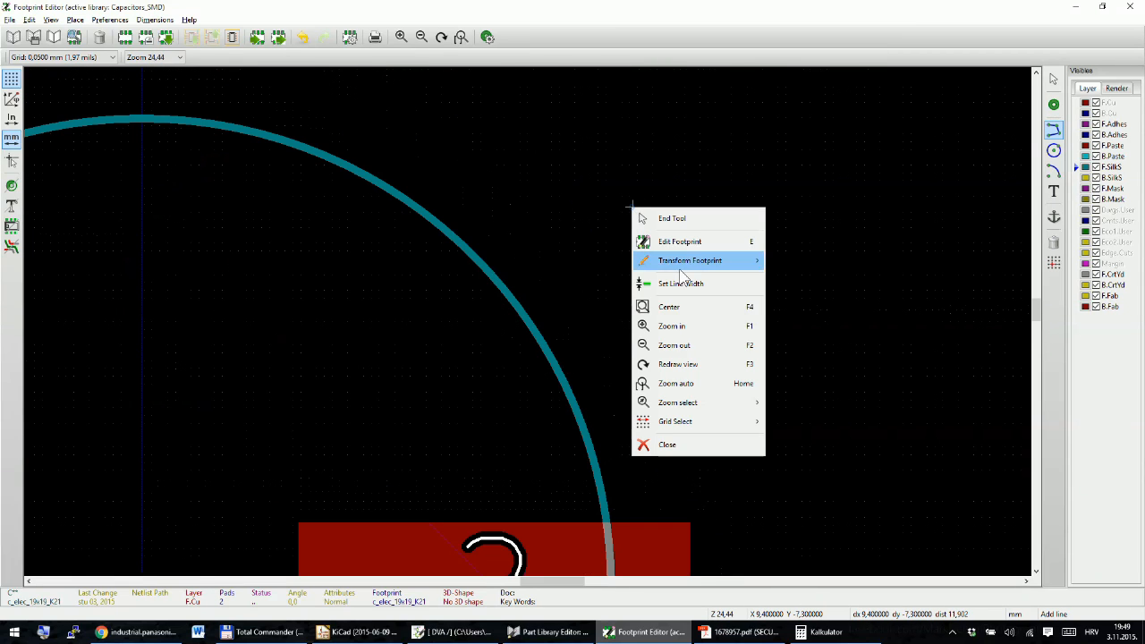
click(699, 419)
click(550, 372)
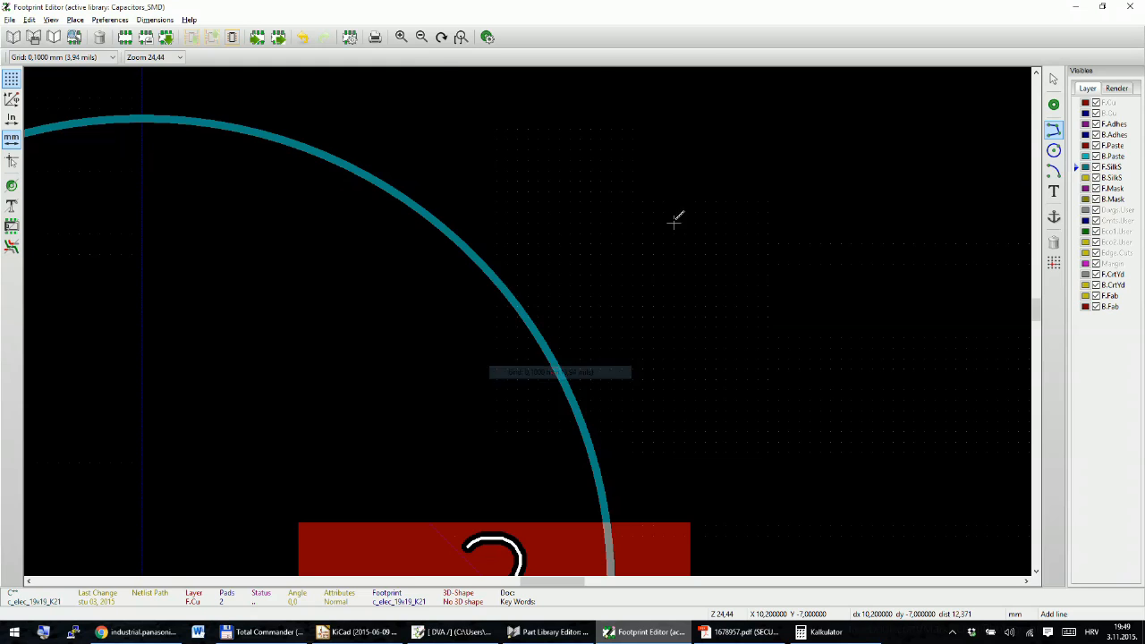
Step: Draw a vertical silkscreen line across pad 2 inside the circle, from X 7 mm, Y -5,6 mm to X 7 mm, Y 5,6 mm
scroll(373, 453, down, 3)
scroll(544, 402, up, 3)
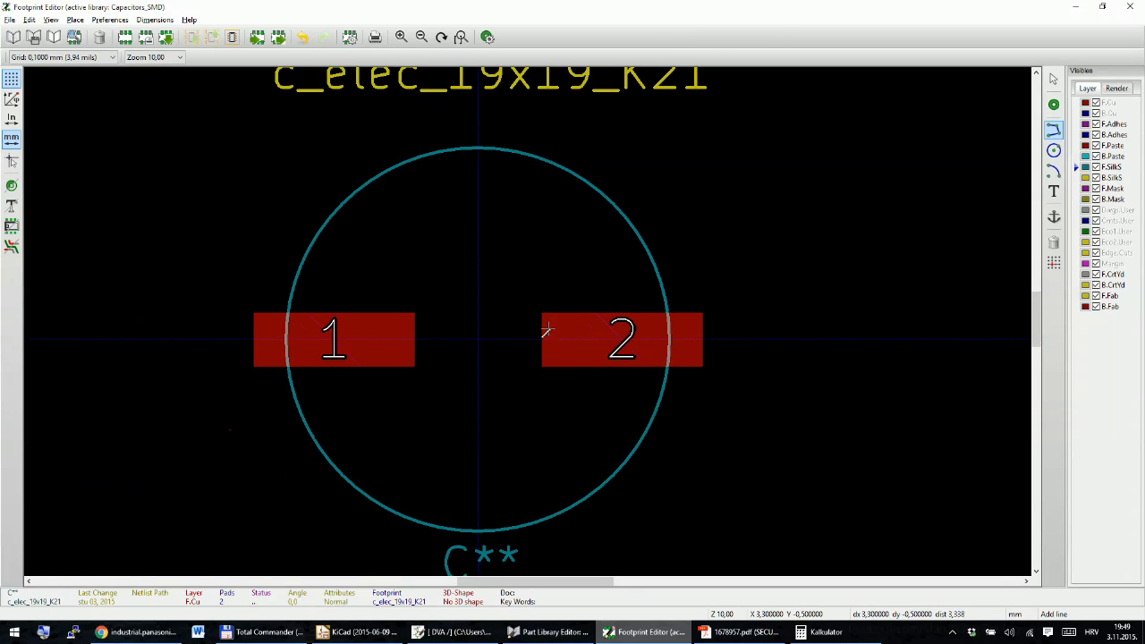
click(621, 199)
scroll(621, 276, down, 2)
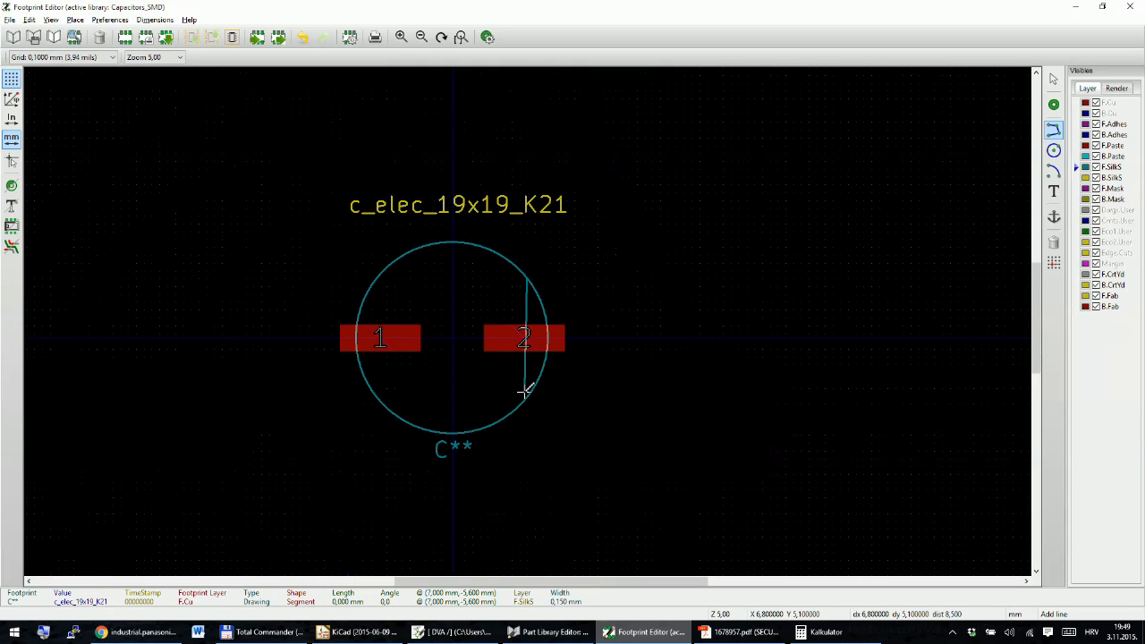
scroll(530, 317, up, 2)
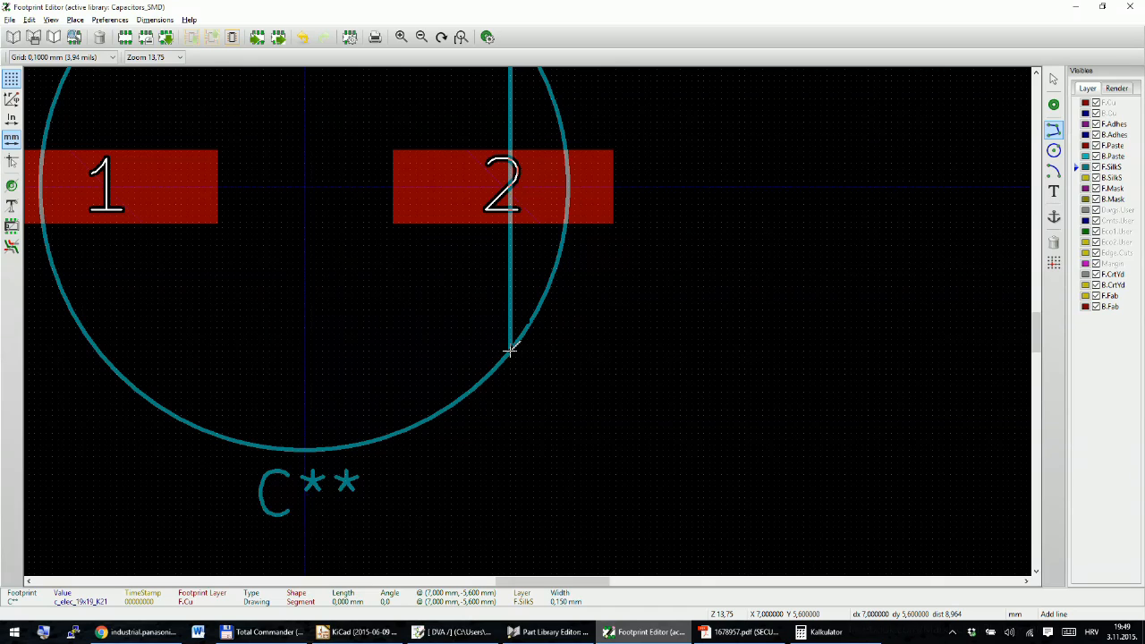
click(509, 350)
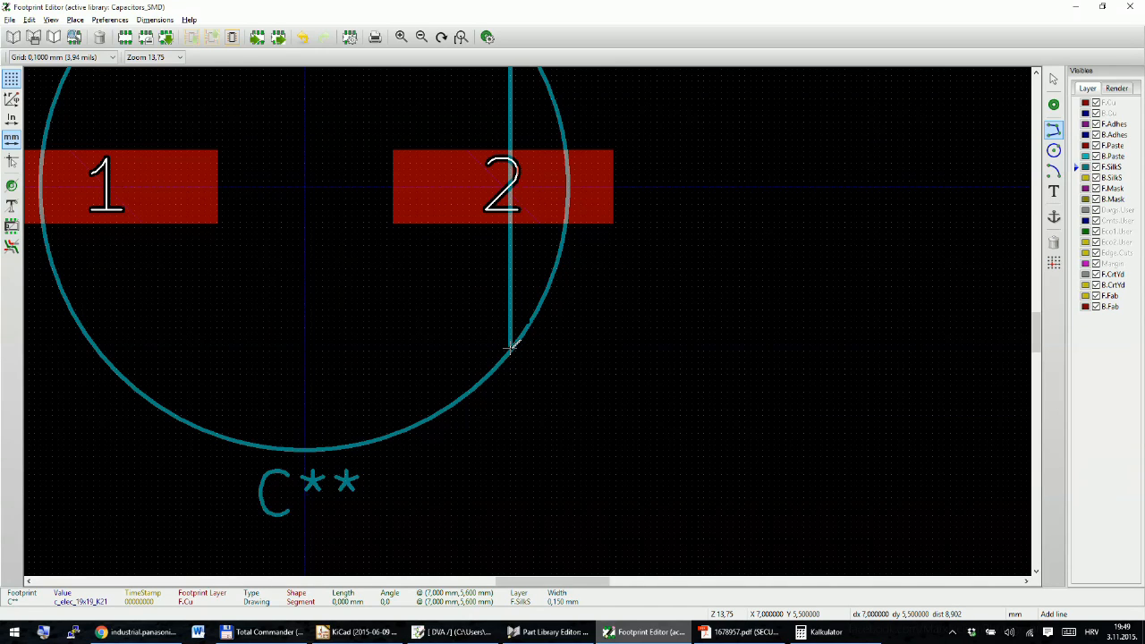
scroll(542, 355, down, 3)
scroll(526, 316, up, 1)
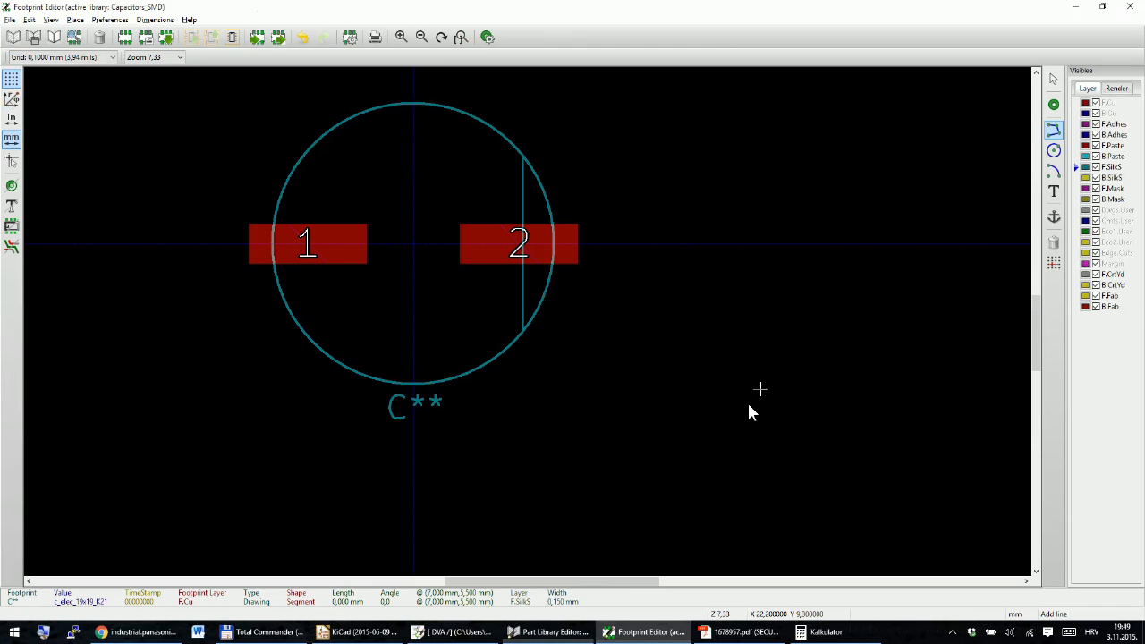
Step: Check the negative polarity marking and terminal drawing in 1678957.pdf and return to the Footprint Editor
click(739, 632)
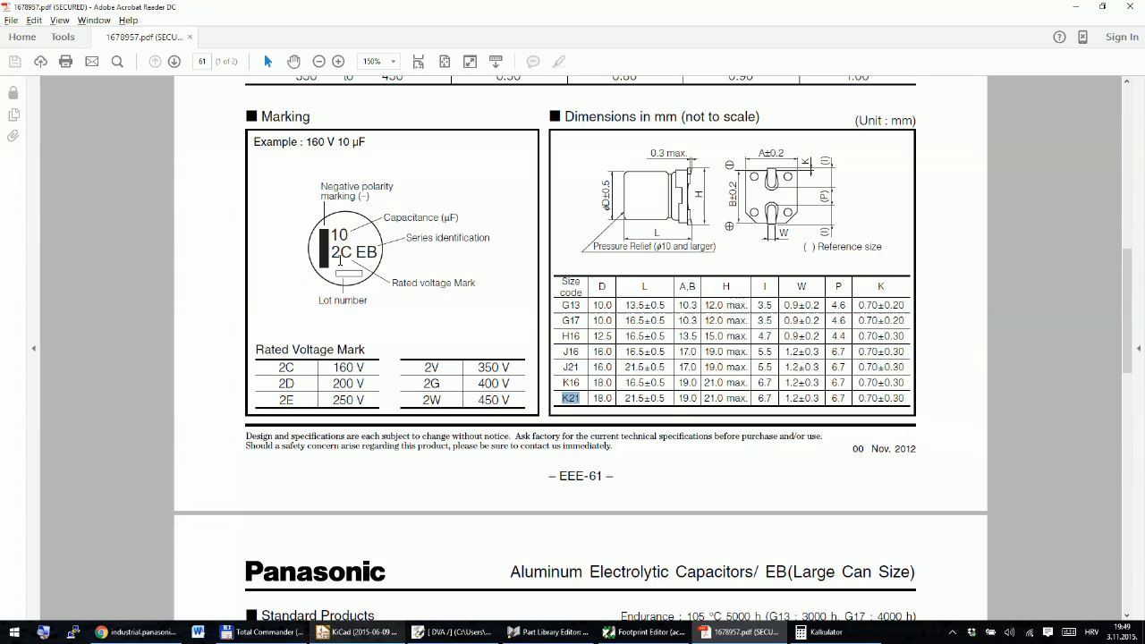
scroll(784, 253, up, 1)
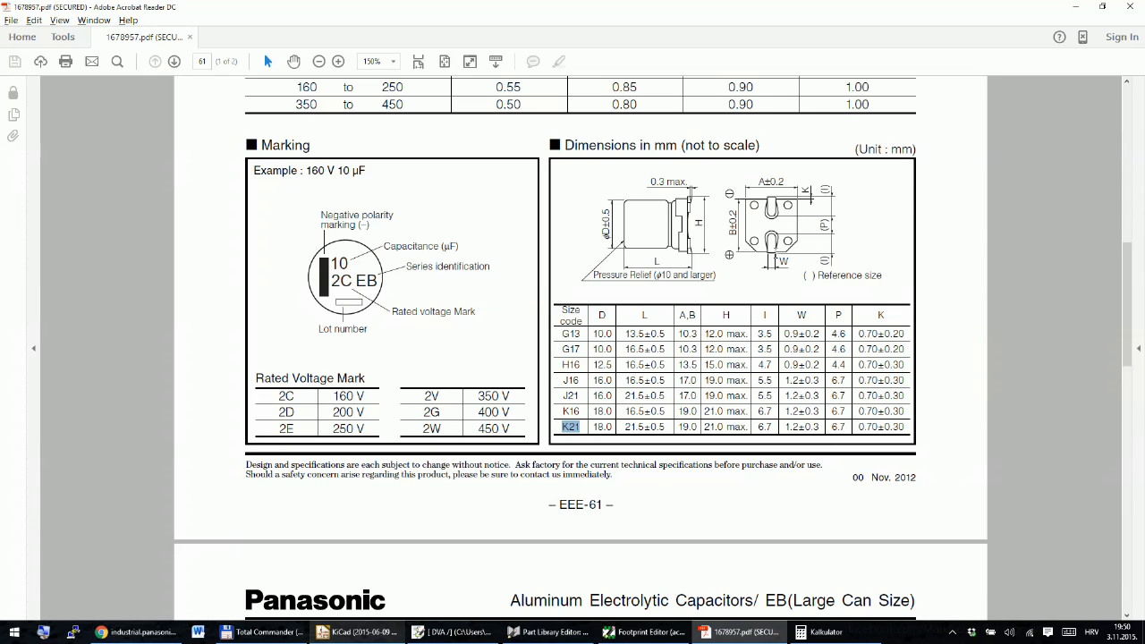
click(644, 631)
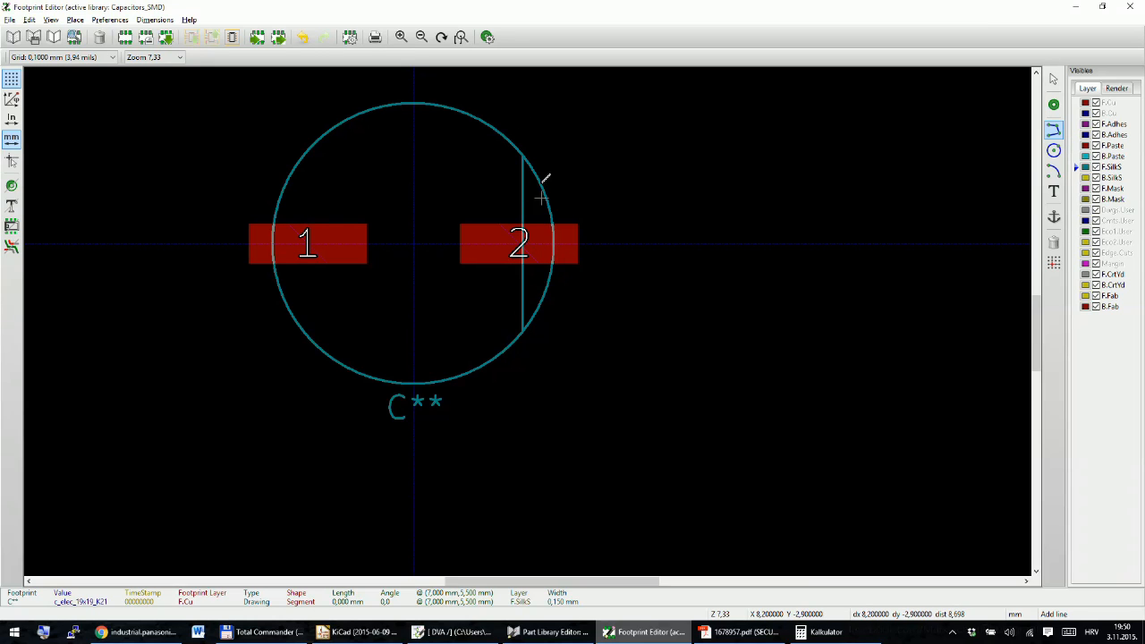
scroll(524, 245, down, 2)
scroll(519, 303, up, 2)
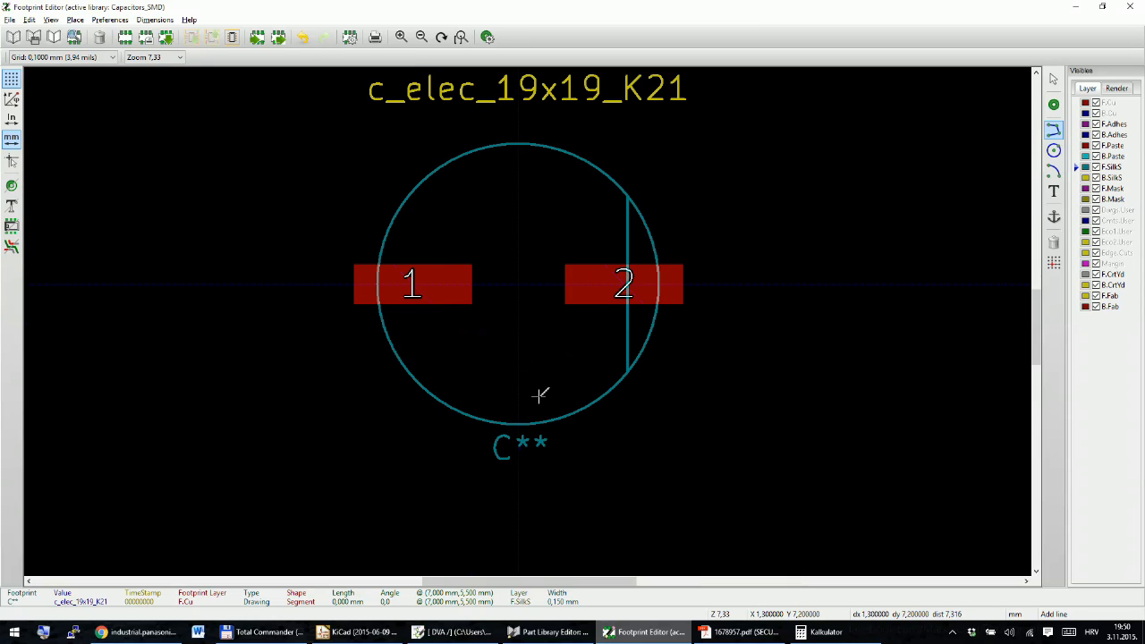
Step: Set the grid to 0,5000 mm
right_click(685, 142)
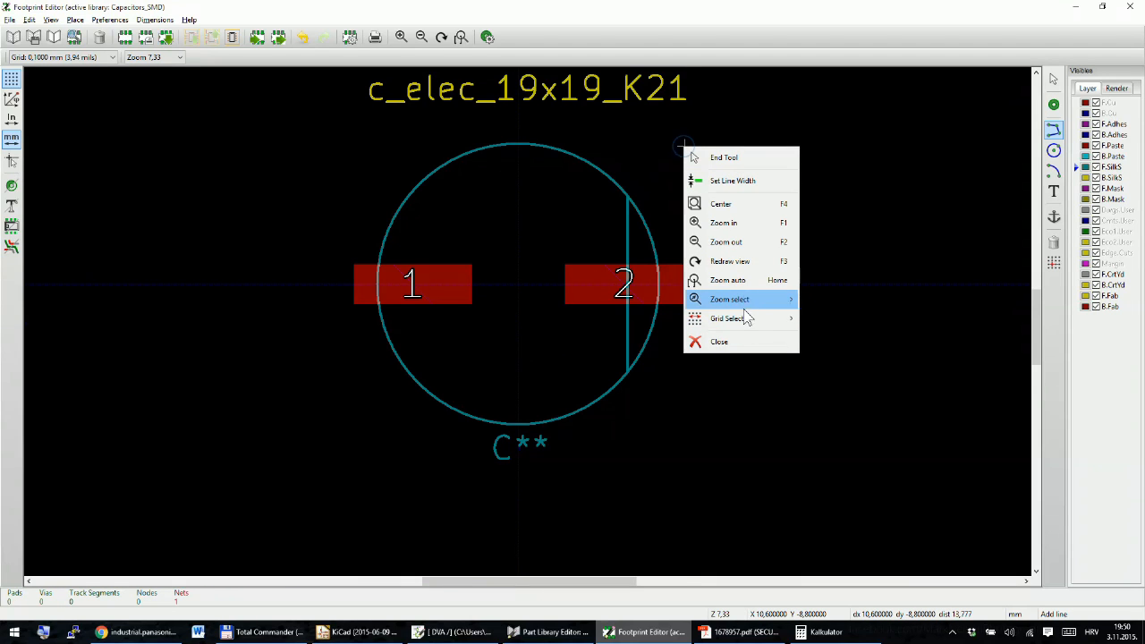
mouse_move(746, 322)
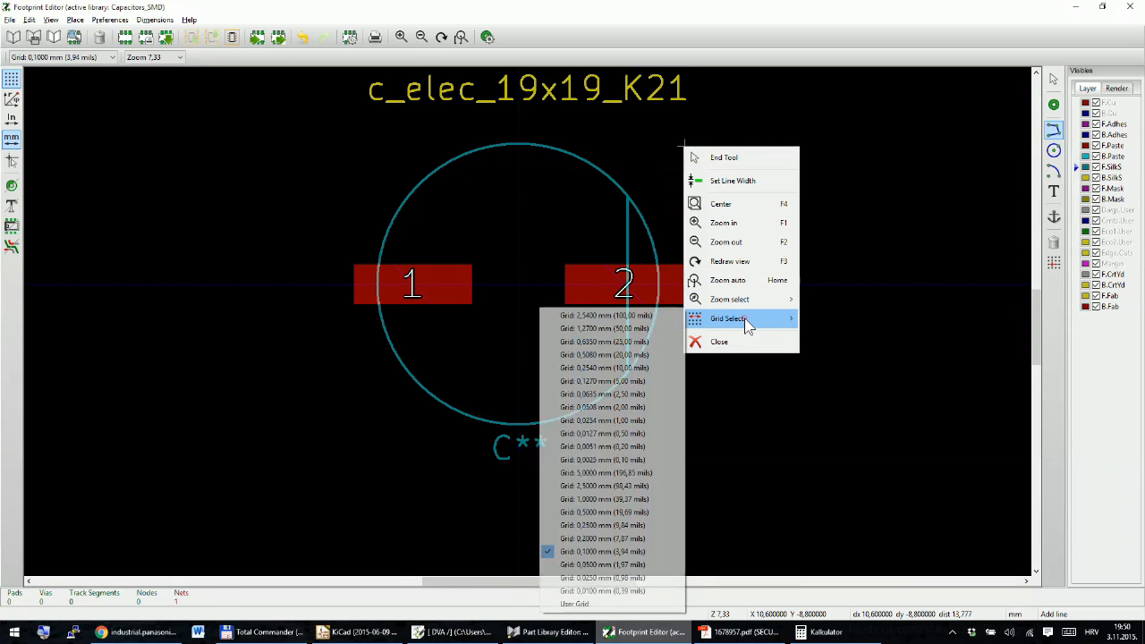
click(604, 511)
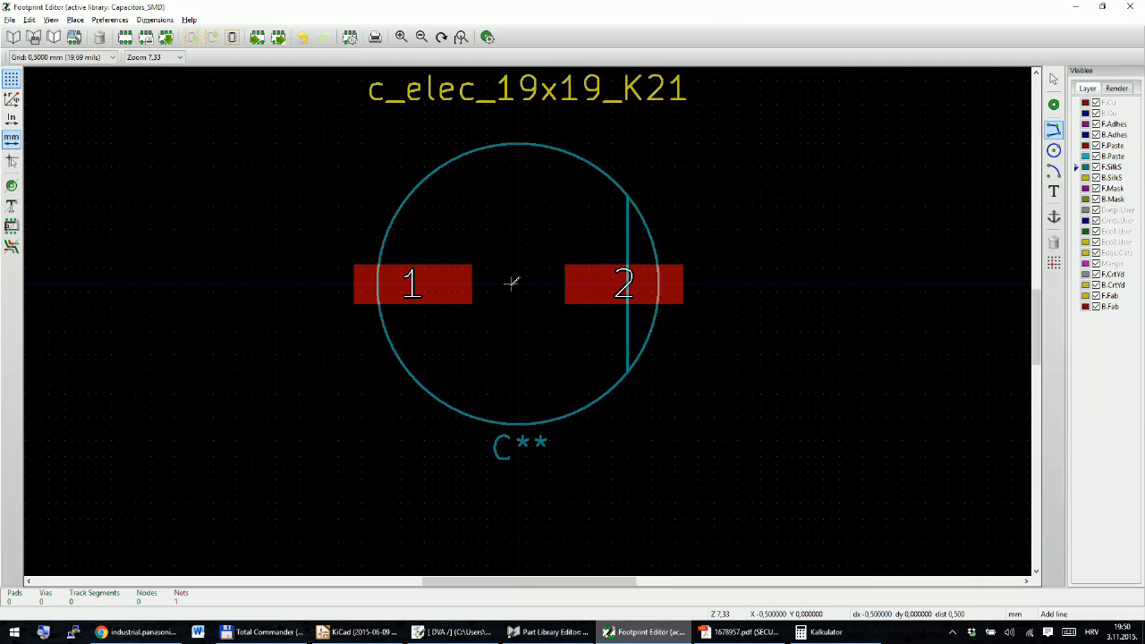
Step: Check the A,B body dimension for size code K21 in 1678957.pdf and return to the Footprint Editor
key(alt+Tab)
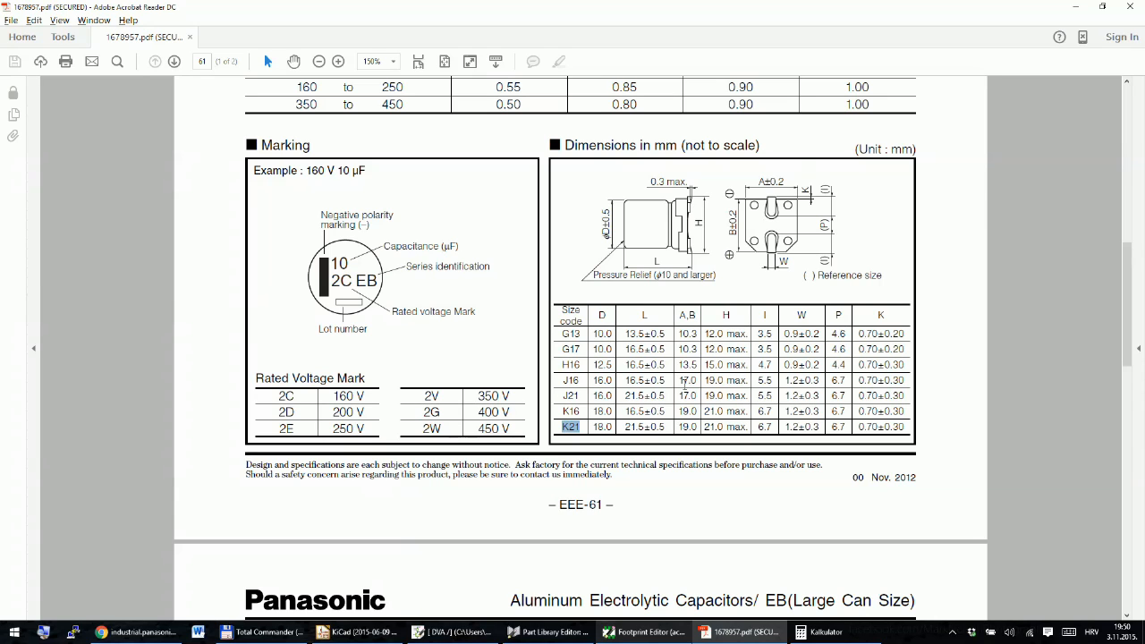
click(680, 428)
drag(679, 427, 722, 428)
click(677, 427)
key(alt+Tab)
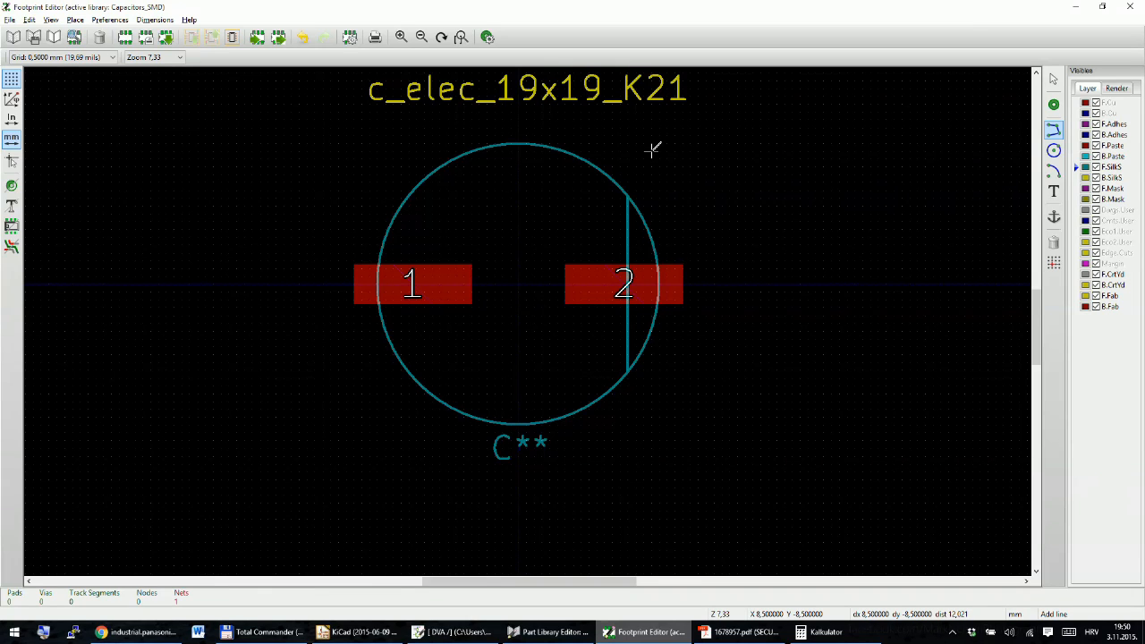
key(alt+Tab)
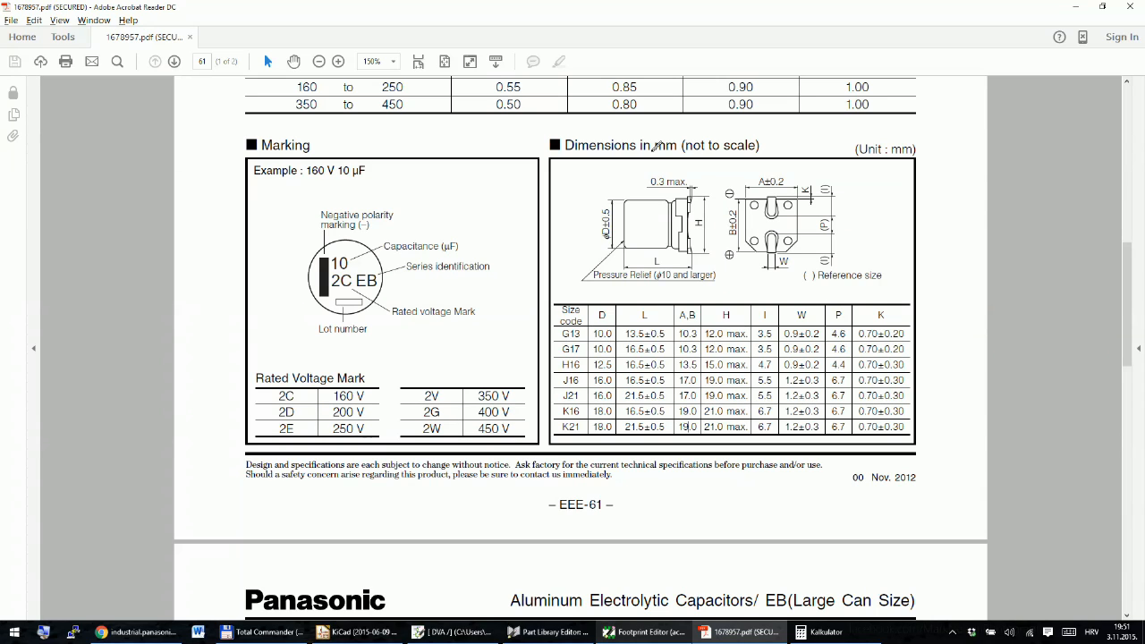
key(alt+Tab)
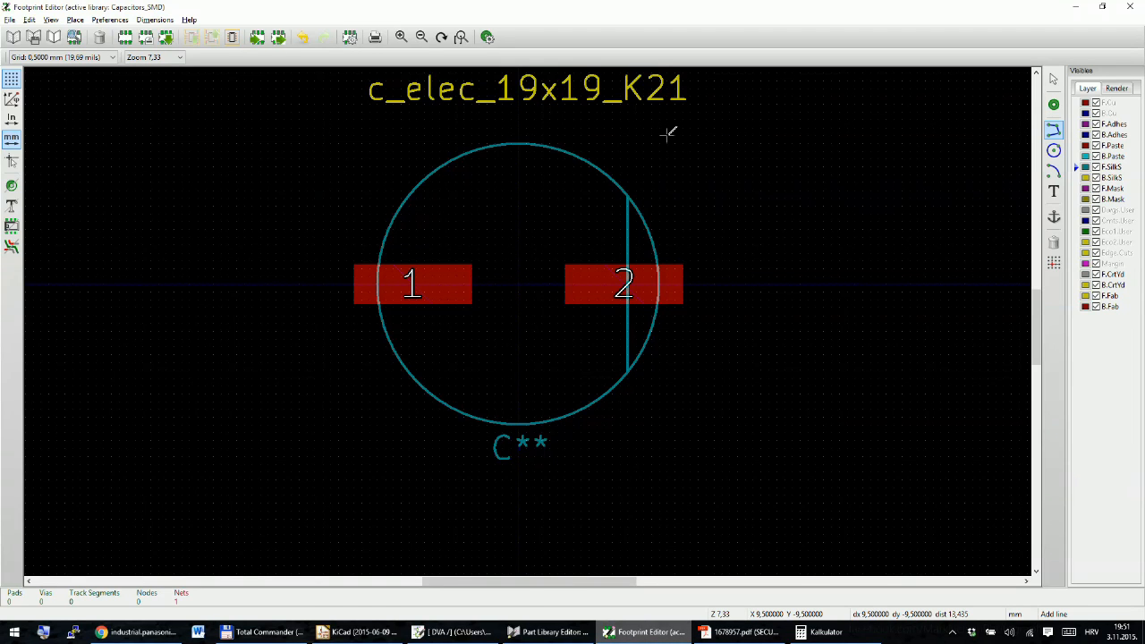
Step: Draw the upper half of the silkscreen body outline, spanning X -9,5 to 9,5 mm and Y -9,5 to -1,5 mm, with a 2 mm chamfer on pad 1's side
click(669, 132)
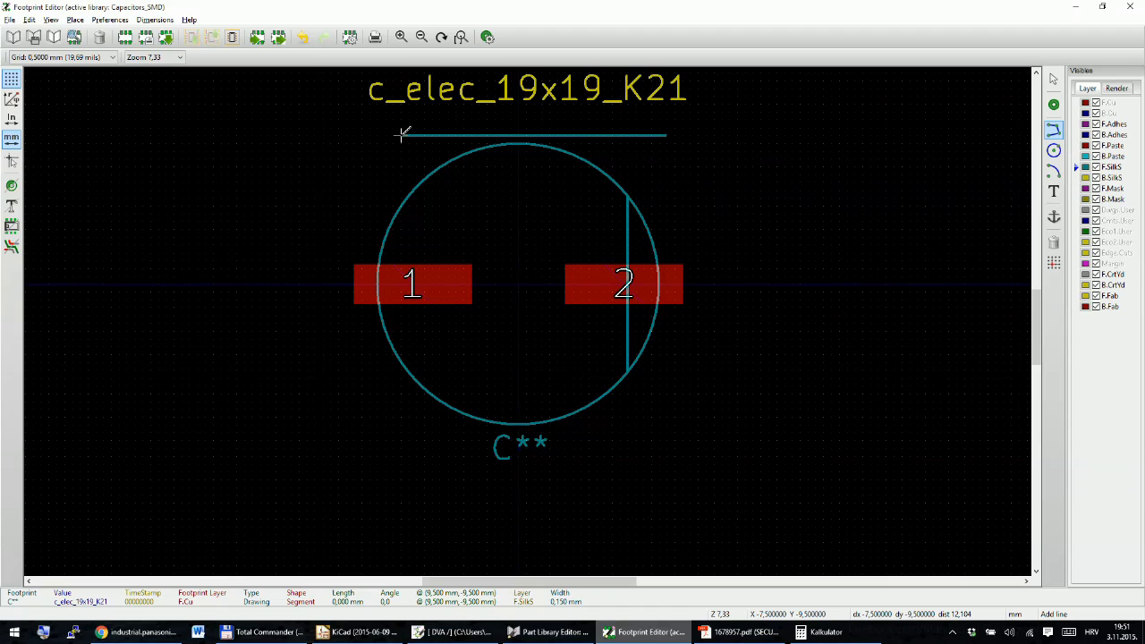
click(403, 134)
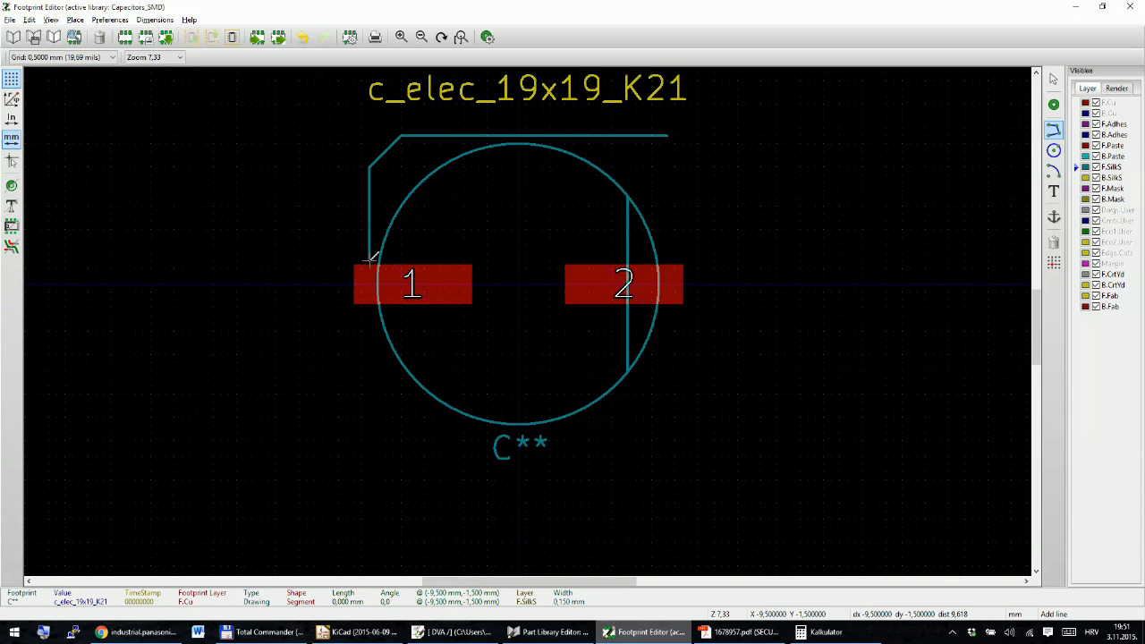
click(666, 136)
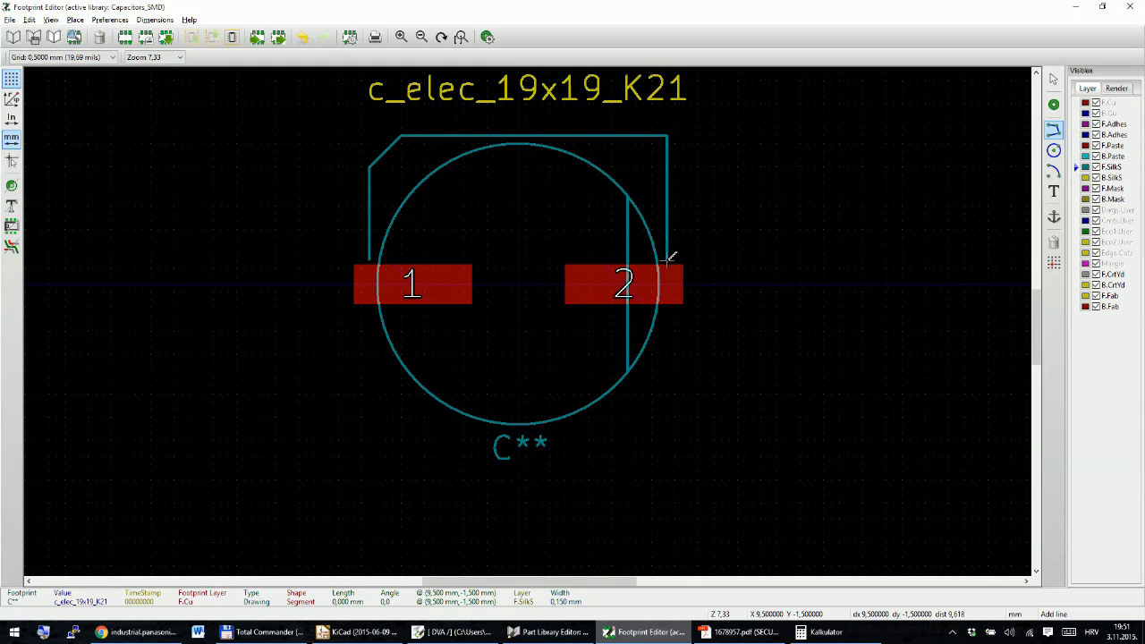
Step: Draw the lower half of the outline, spanning X -9,5 to 9,5 mm and Y 1,5 to 9,5 mm, with a 2 mm chamfer on pad 1's side
click(666, 307)
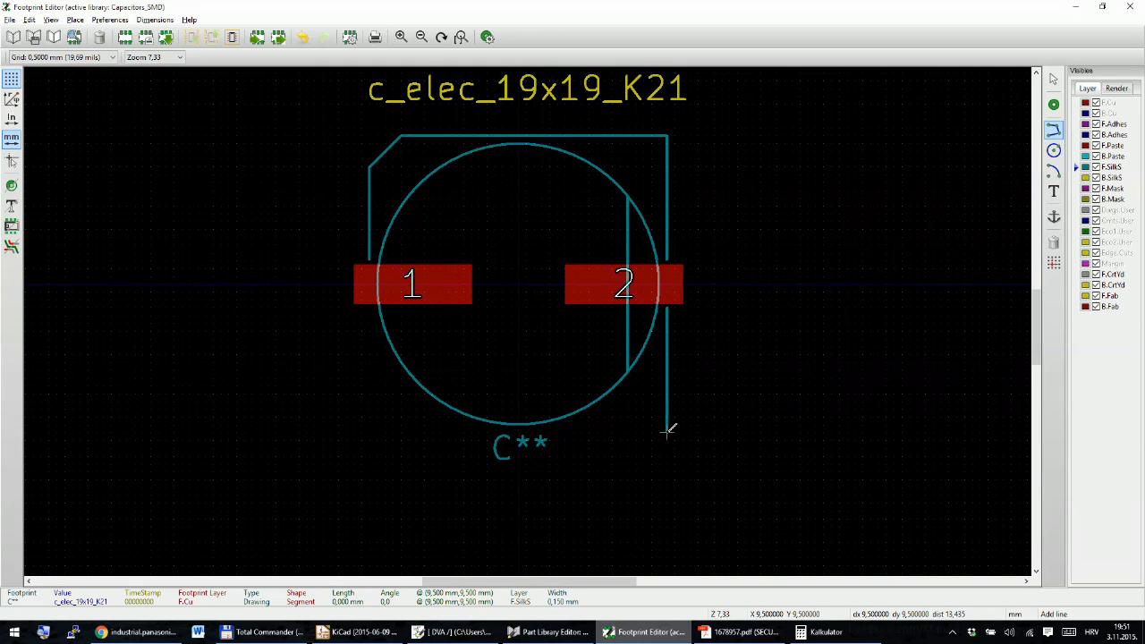
click(666, 431)
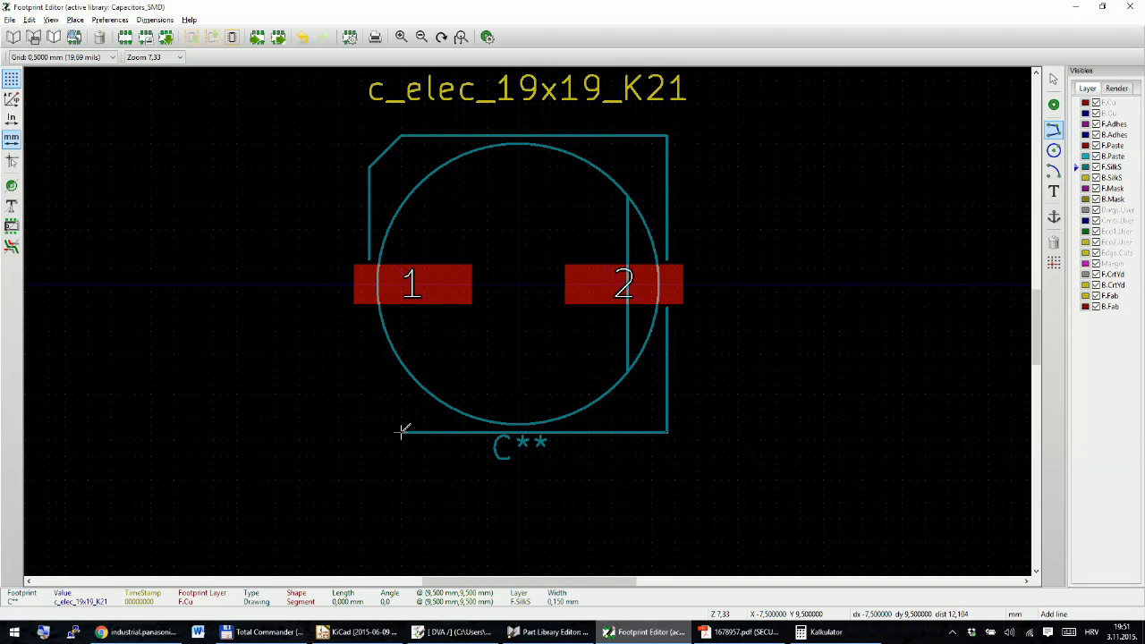
click(402, 431)
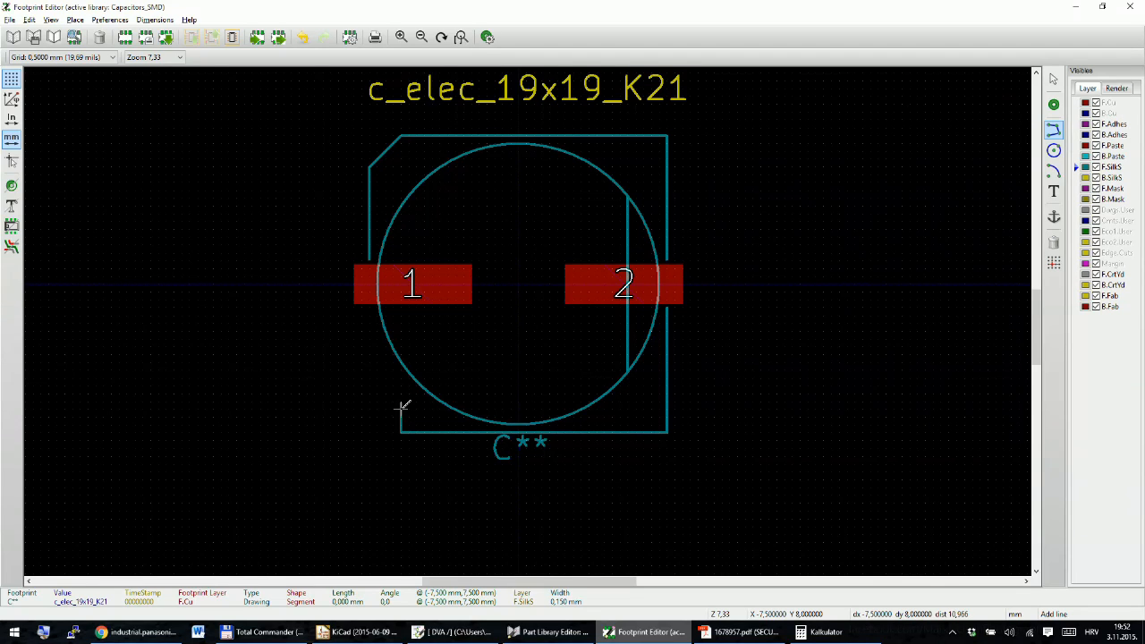
key(Escape)
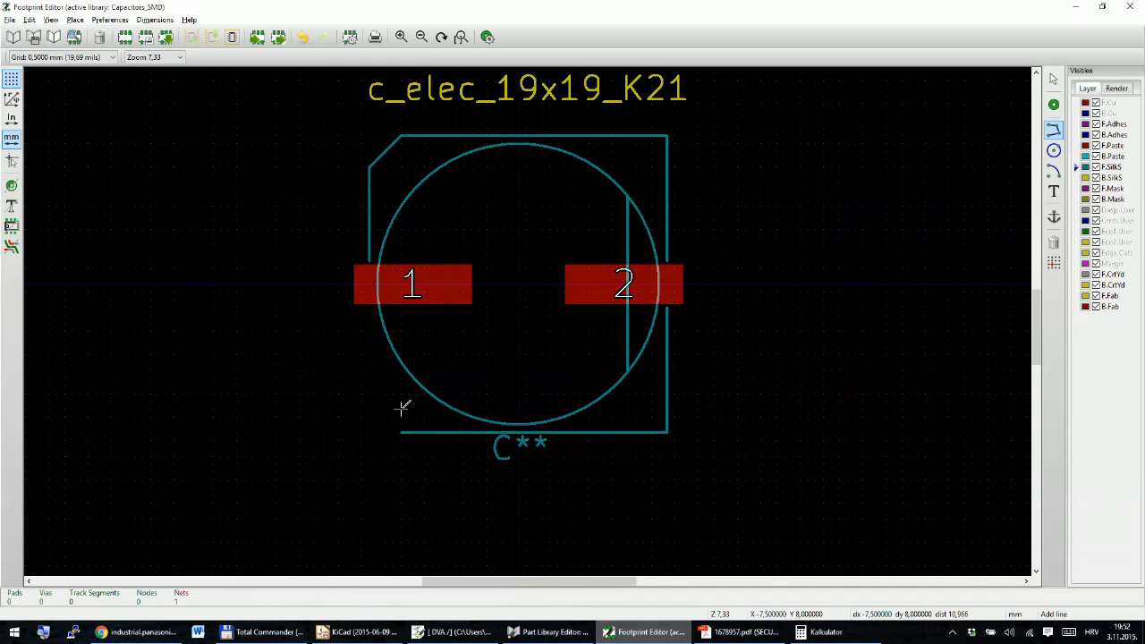
click(402, 431)
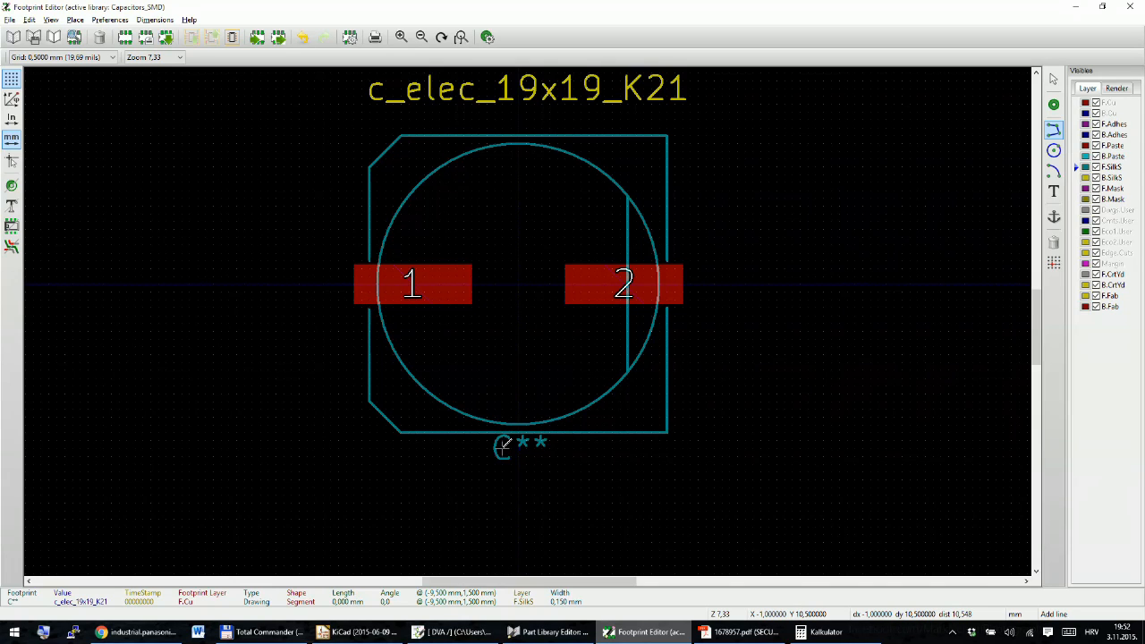
Step: Move the C** reference text below the outline's lower-right corner and make the c_elec_19x19_K21 value text invisible
key(m)
click(635, 458)
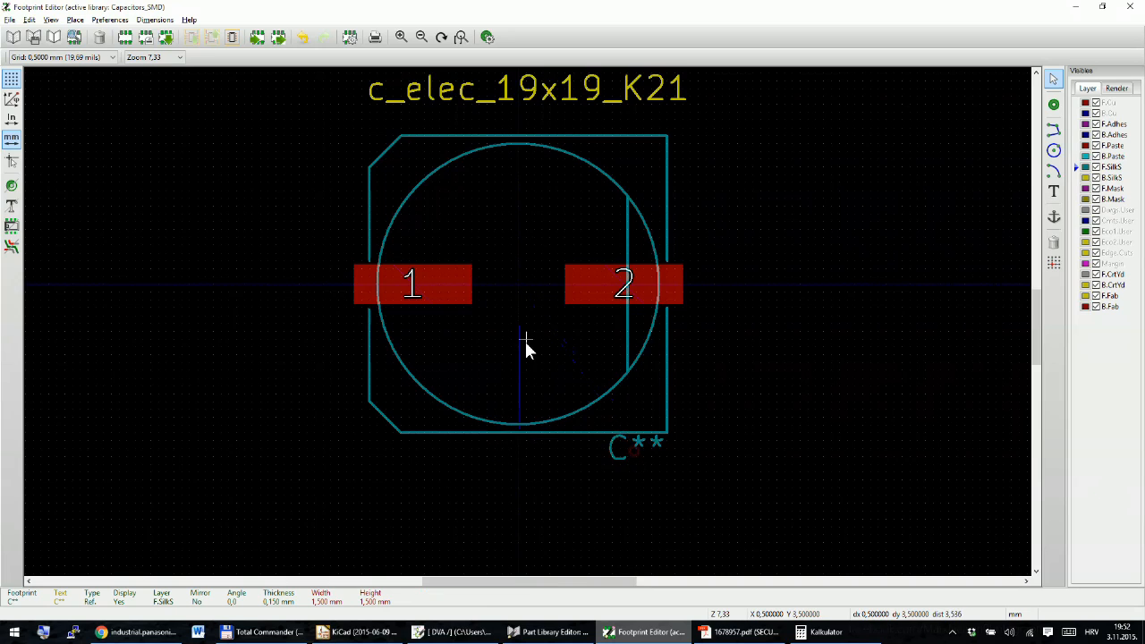
scroll(524, 340, down, 5)
scroll(527, 317, up, 3)
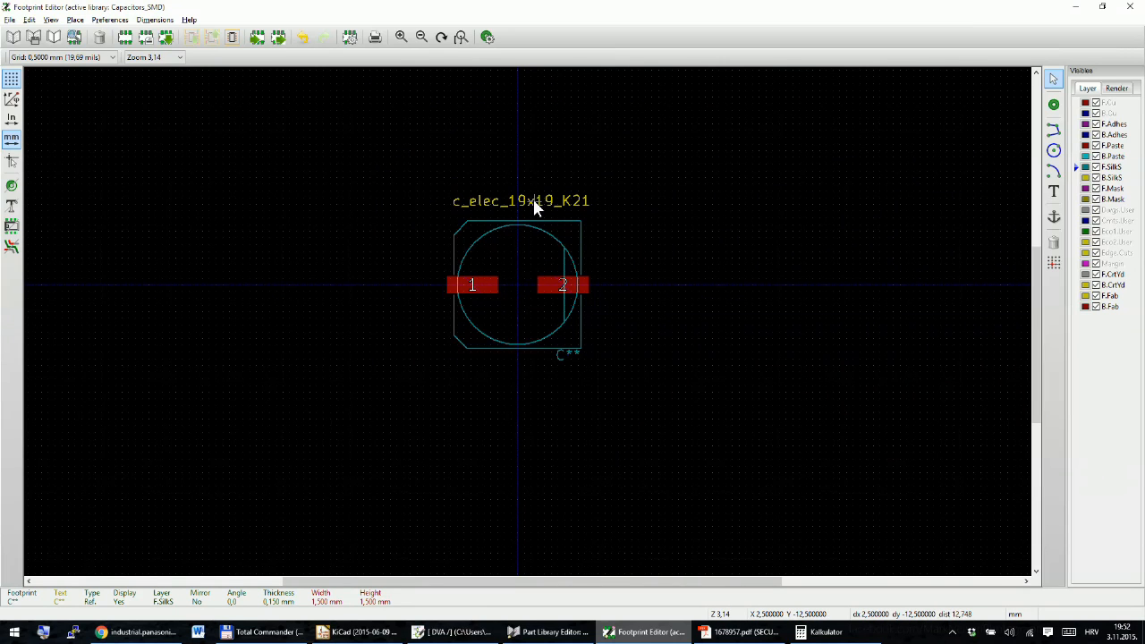
double_click(533, 202)
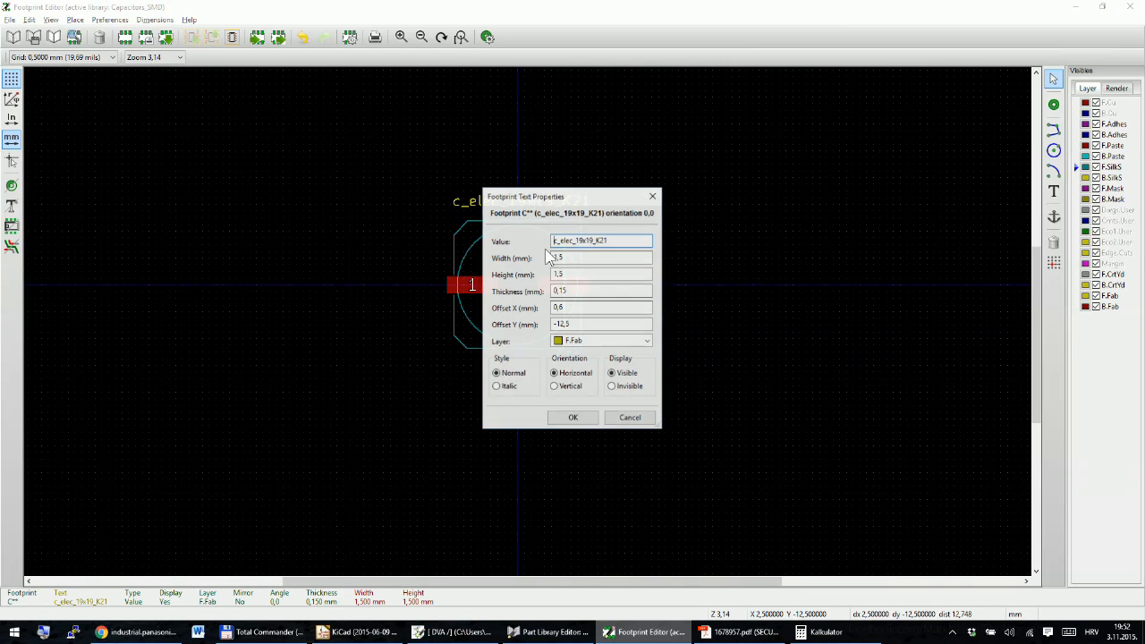
click(611, 387)
click(577, 419)
Step: Delete the vertical silkscreen line that crosses pad 2 inside the circle
scroll(527, 322, up, 2)
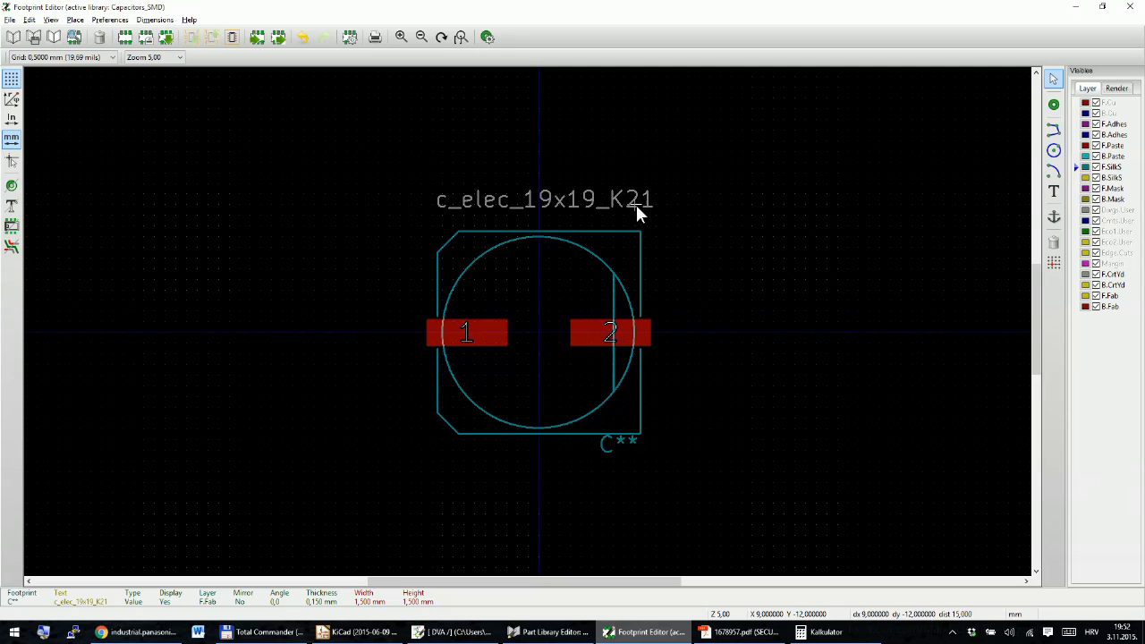
scroll(617, 332, up, 3)
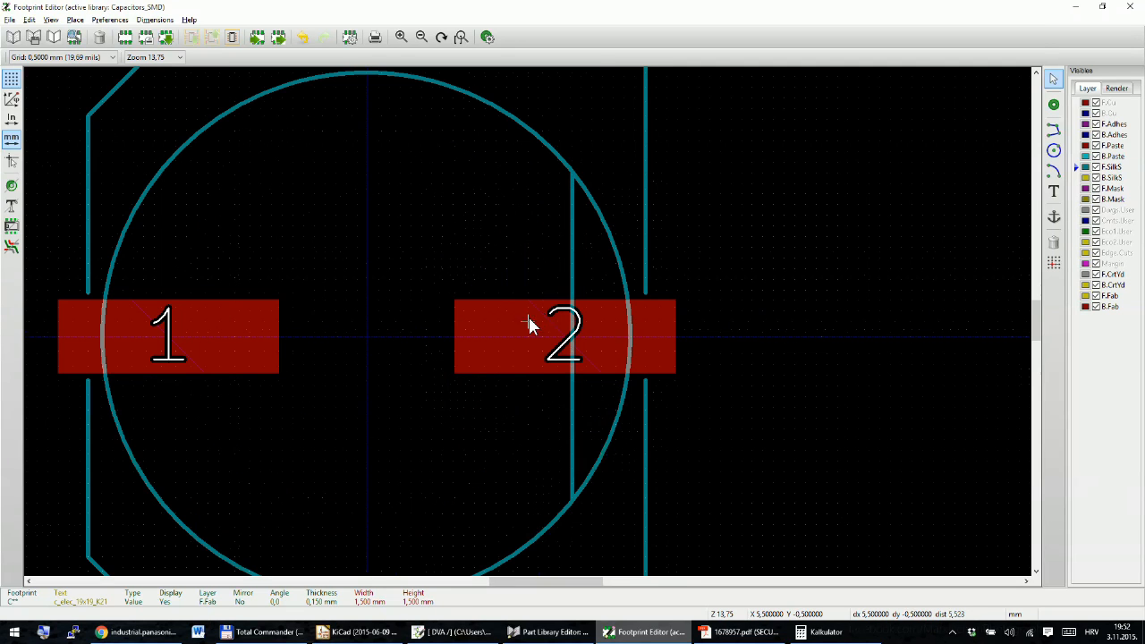
scroll(599, 322, down, 2)
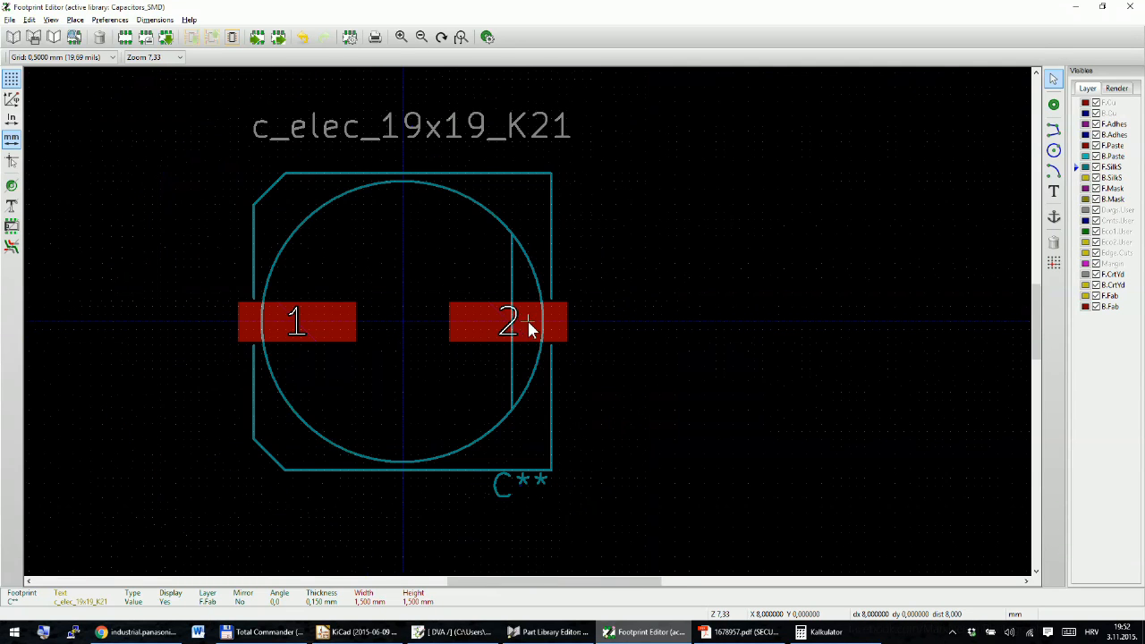
scroll(363, 321, up, 1)
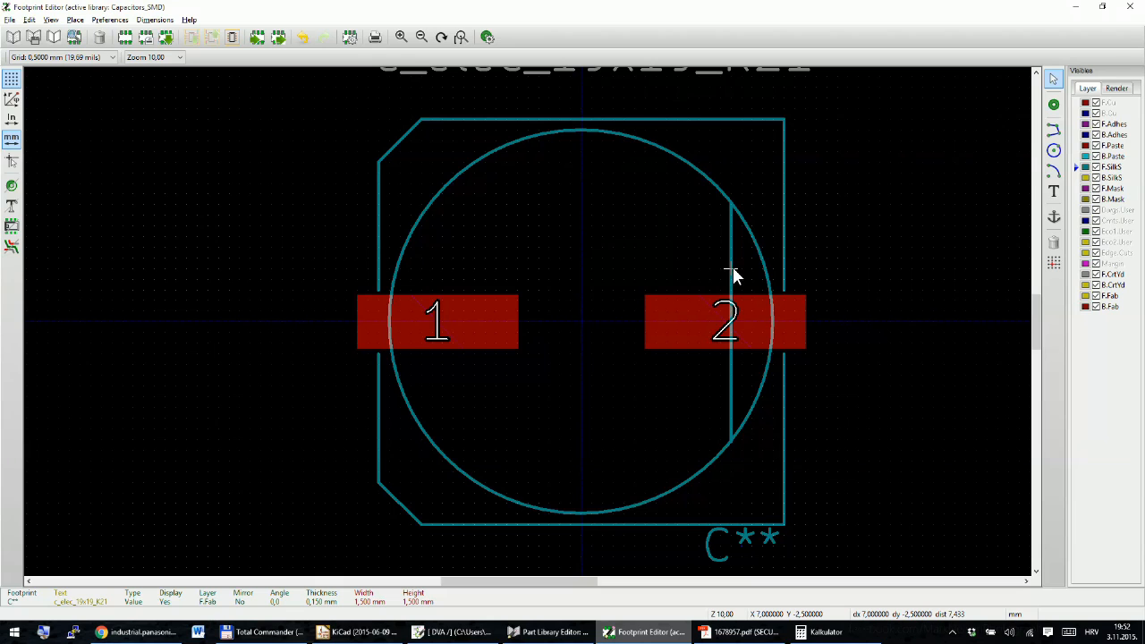
scroll(725, 316, up, 1)
scroll(527, 323, down, 1)
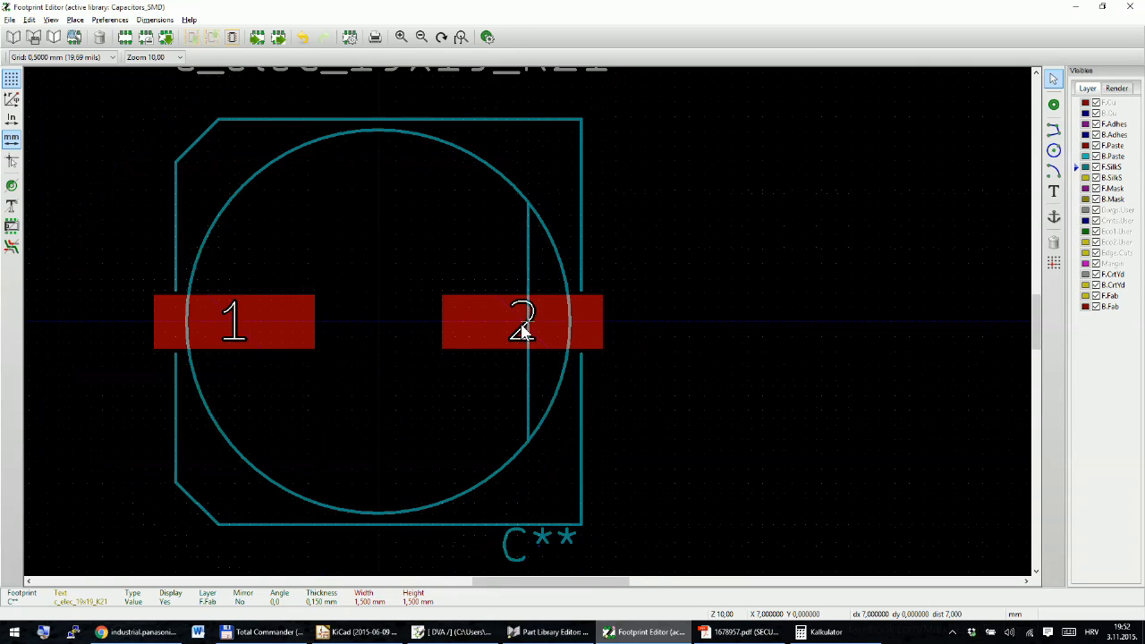
scroll(523, 329, down, 1)
scroll(386, 304, up, 1)
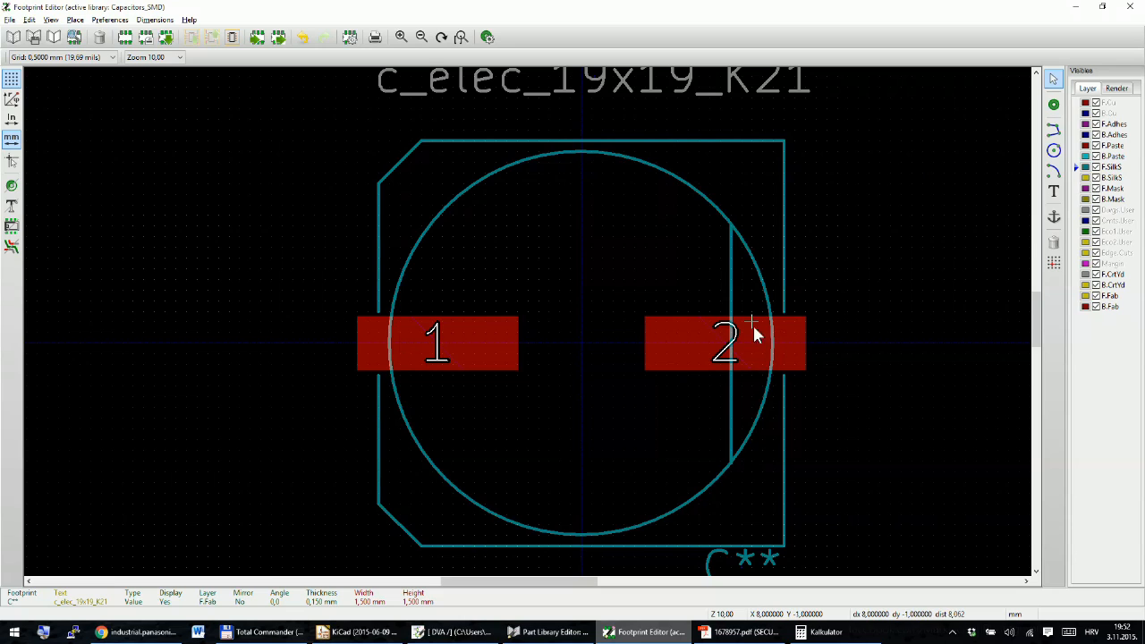
scroll(742, 341, up, 2)
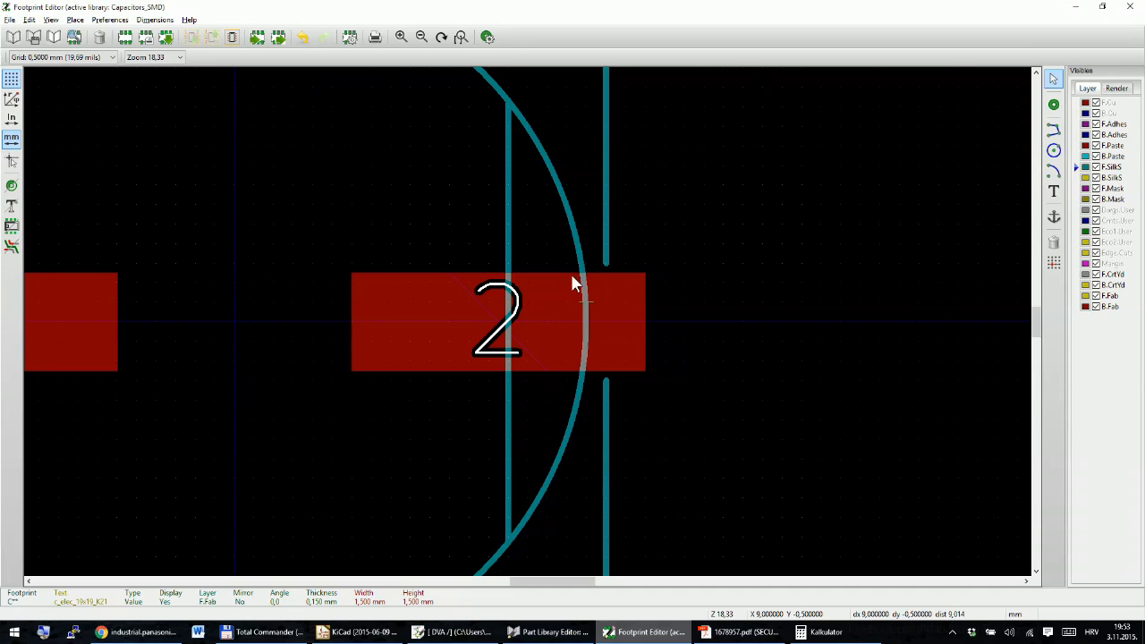
key(Delete)
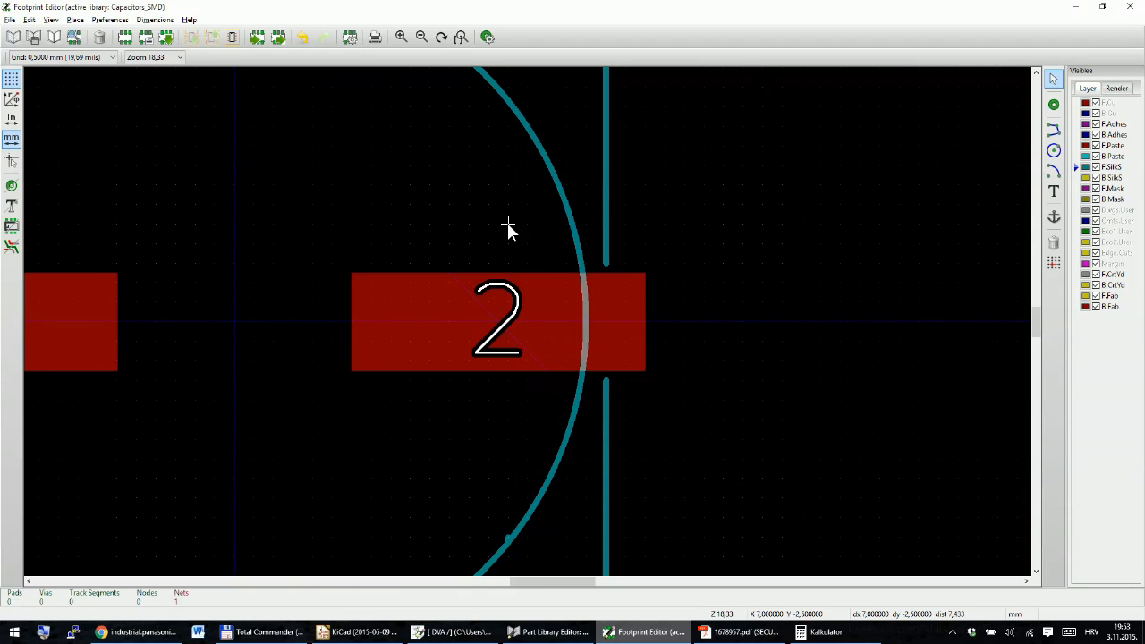
Step: Set the grid to 0,1000 mm and fill the circle segment from X 7 mm to X 8,7 mm above and below pad 2 with silkscreen lines
right_click(507, 223)
mouse_move(575, 405)
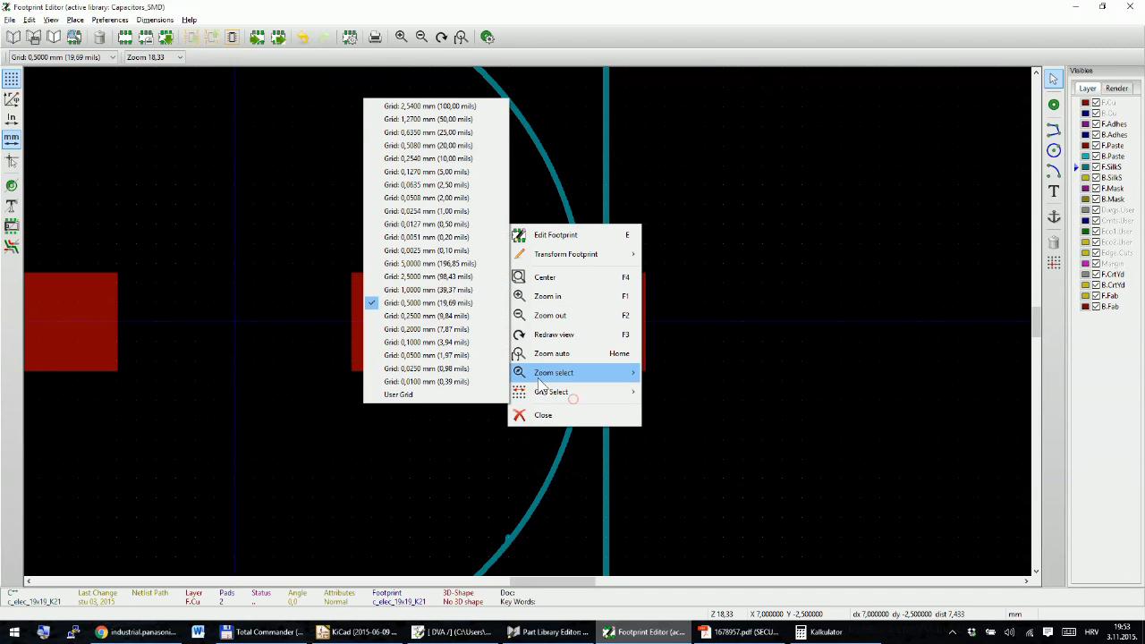
click(427, 342)
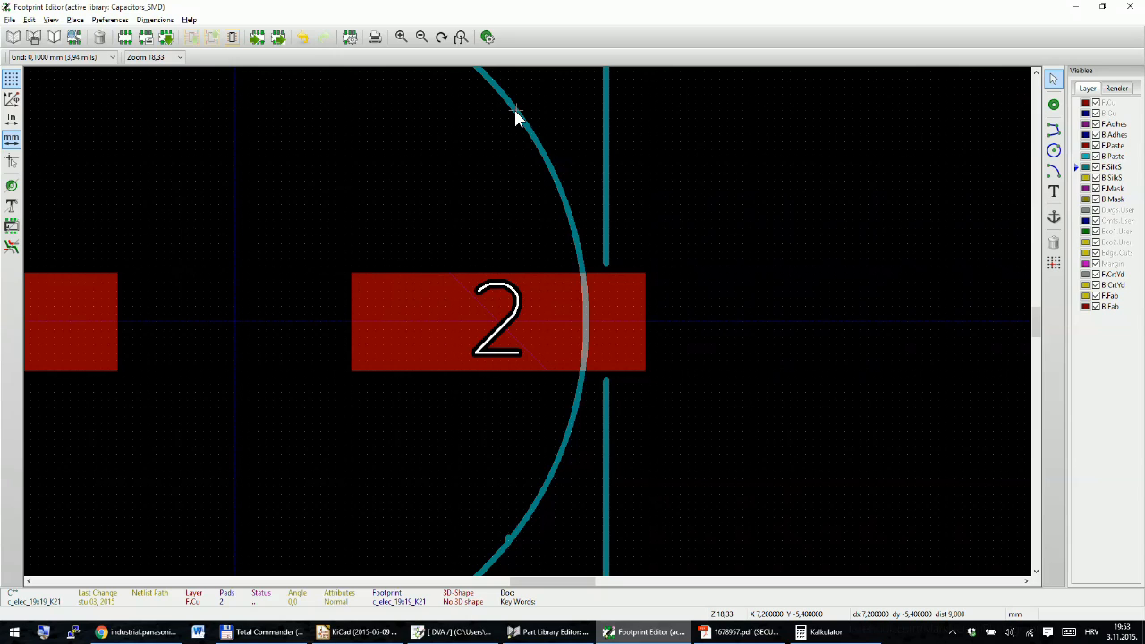
click(1053, 130)
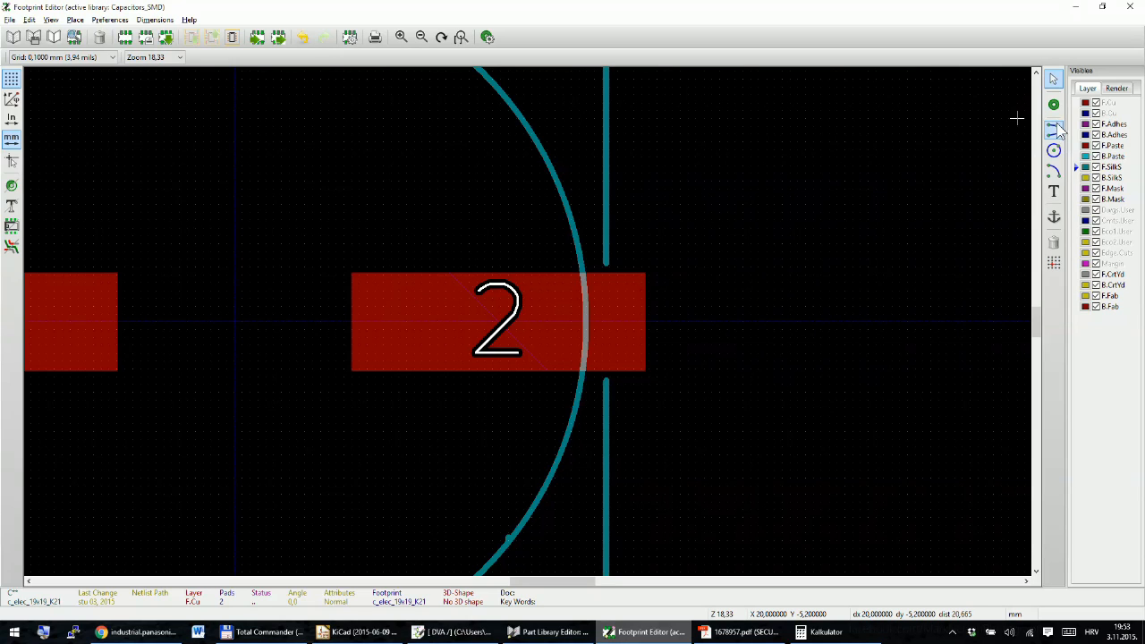
click(508, 100)
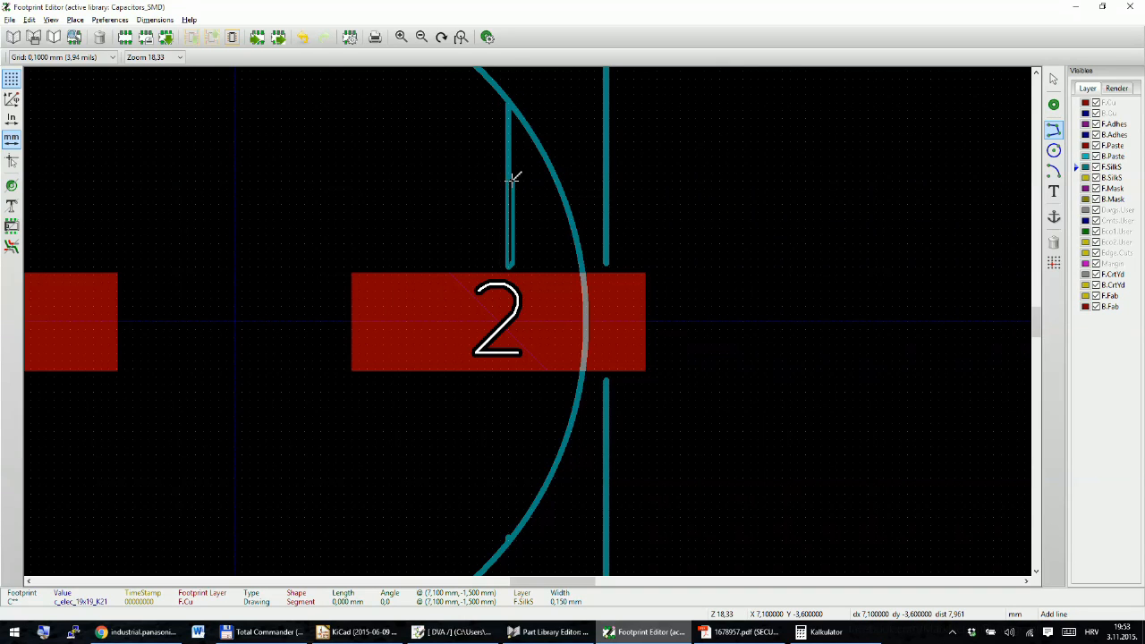
click(513, 107)
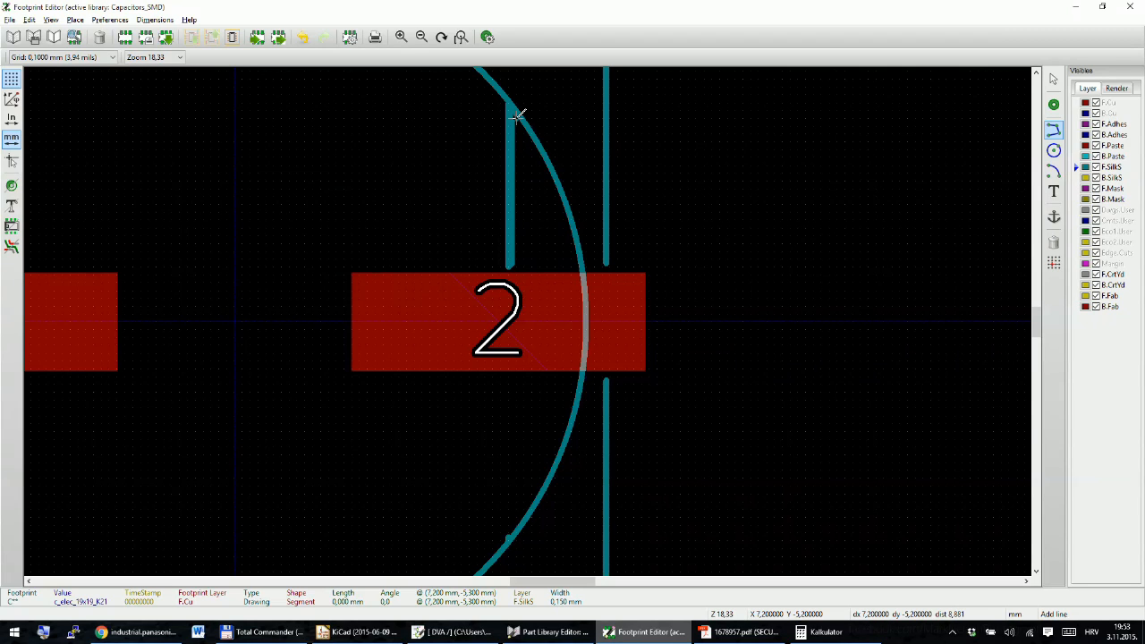
click(516, 265)
click(521, 120)
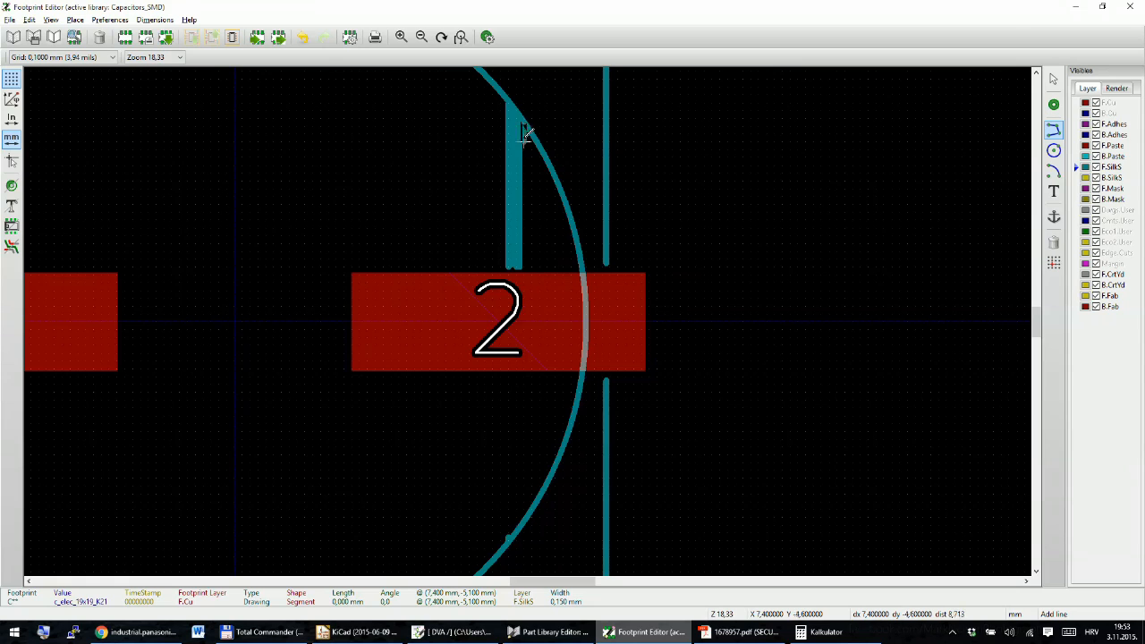
scroll(522, 255, up, 1)
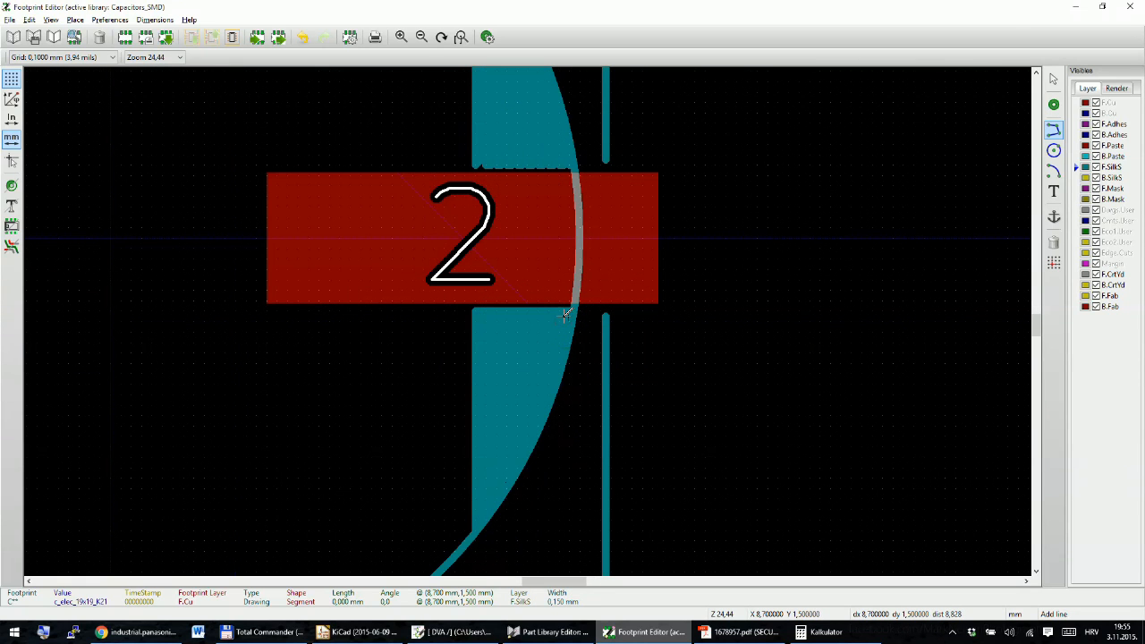
scroll(544, 349, down, 3)
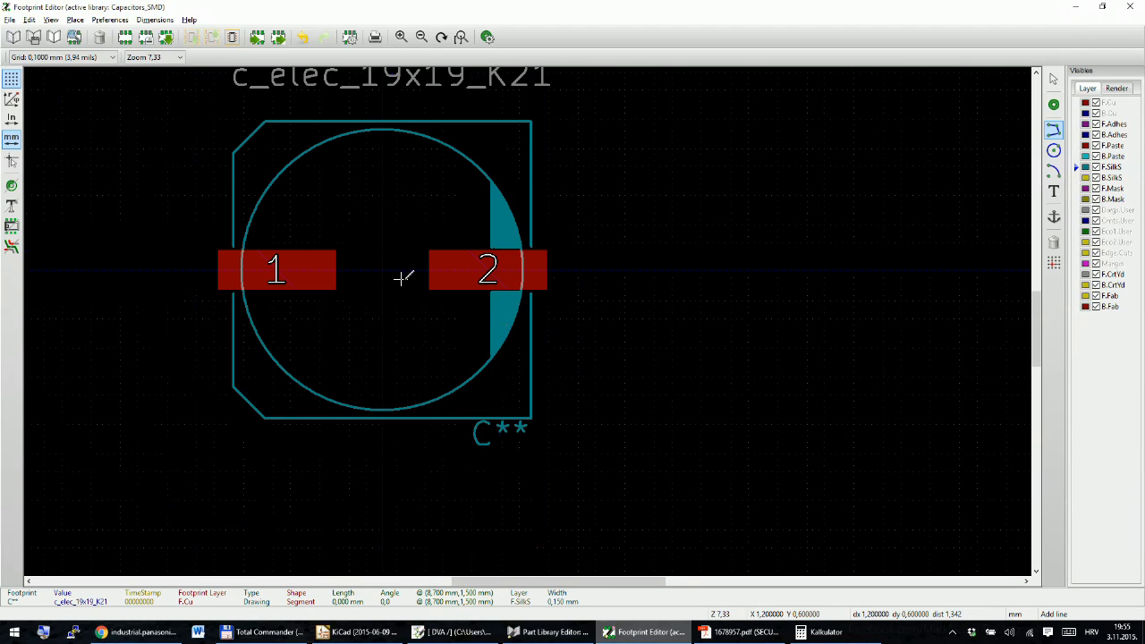
scroll(530, 318, down, 2)
scroll(529, 319, up, 2)
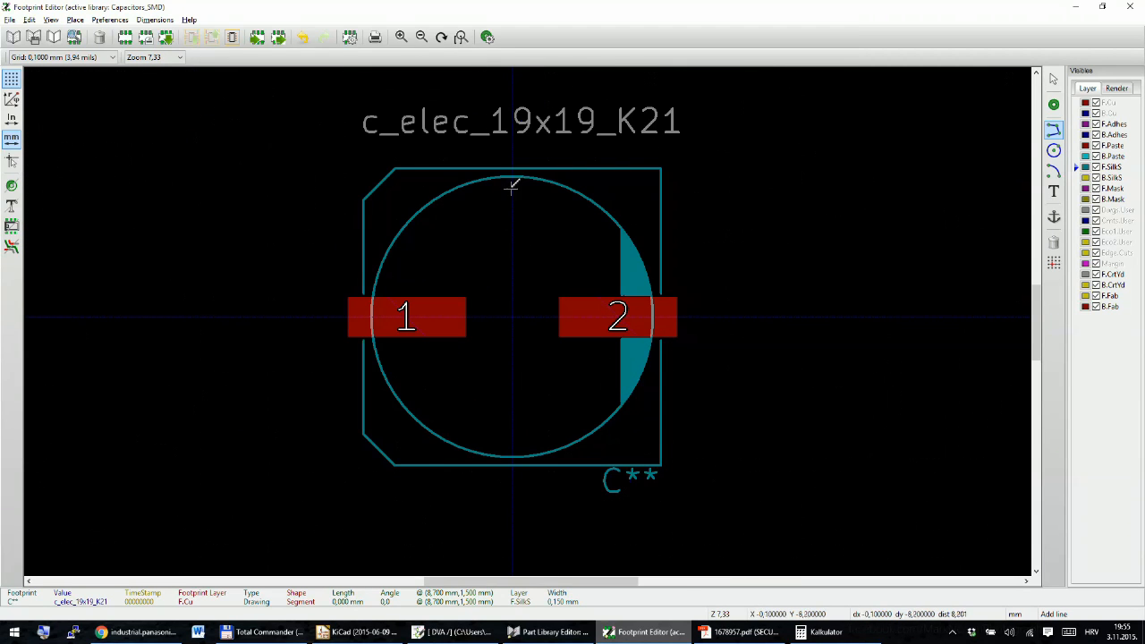
Step: Move the c_elec_19x19_K21 value text down to just above the outline's upper edge
key(Escape)
key(m)
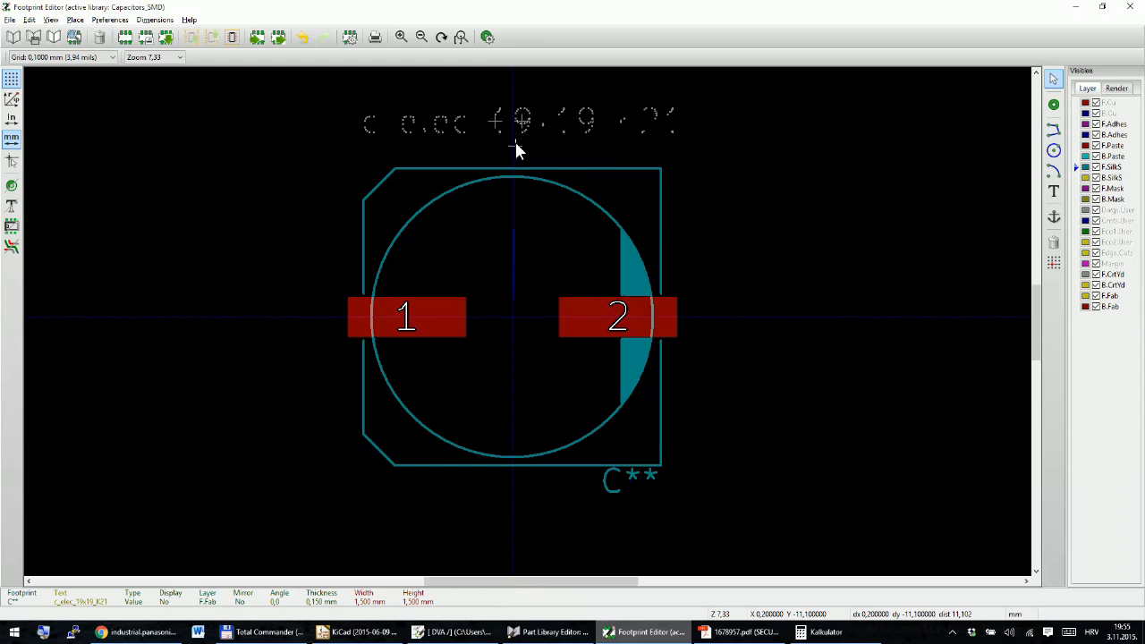
click(514, 150)
Step: Check the footprint's 3D settings, save it as c_elec_19x19_K21 in Capacitors_SMD, and close the footprint editor
click(349, 36)
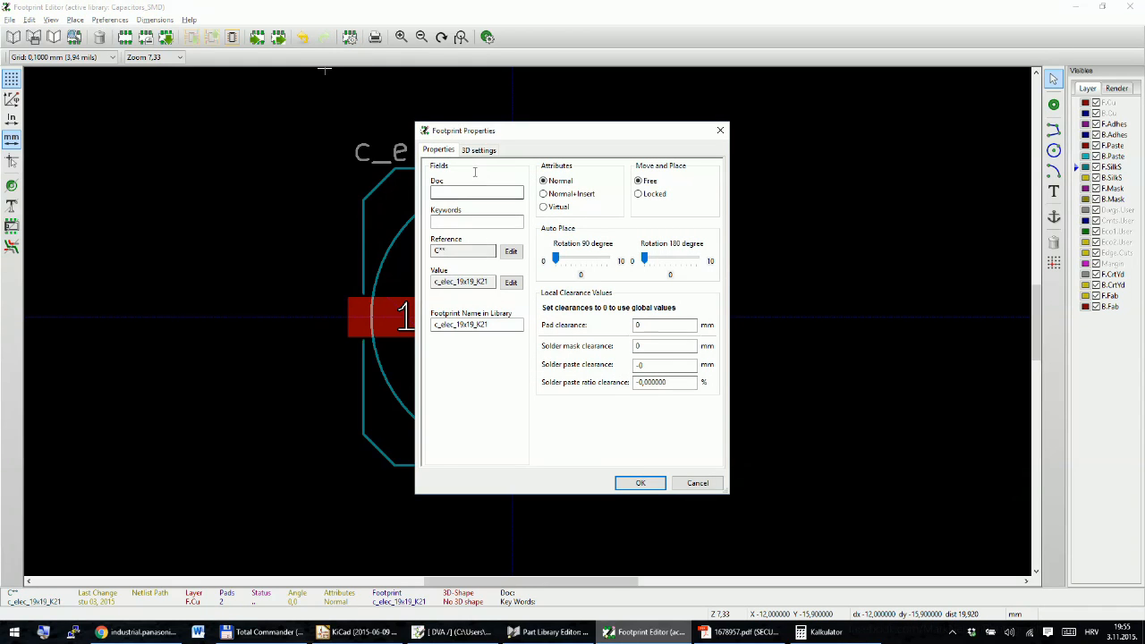
click(478, 150)
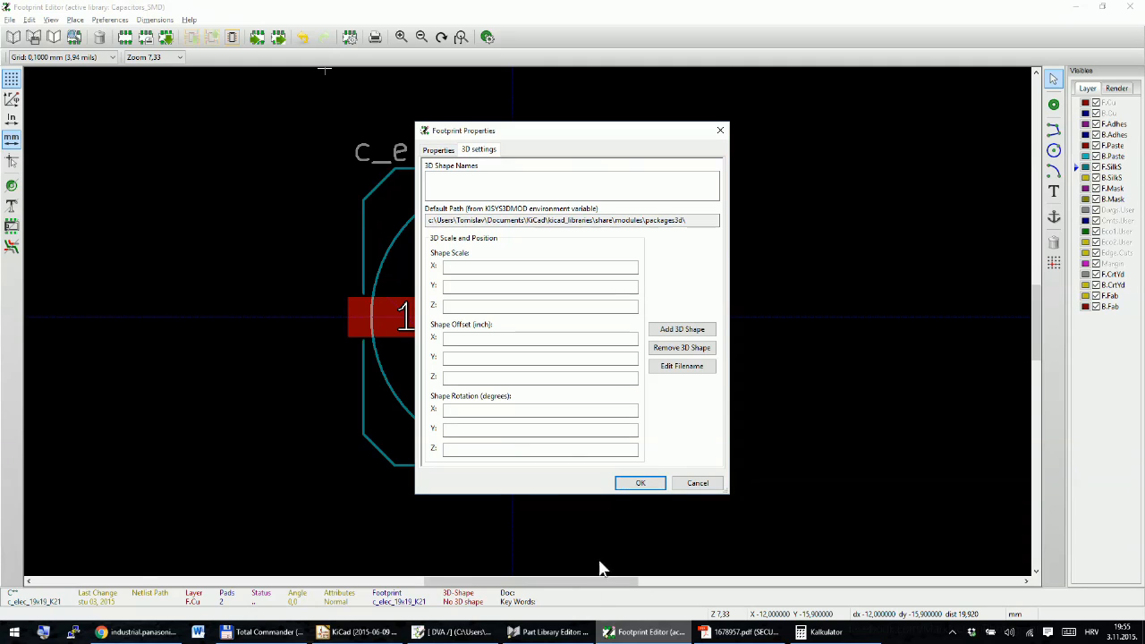
click(639, 485)
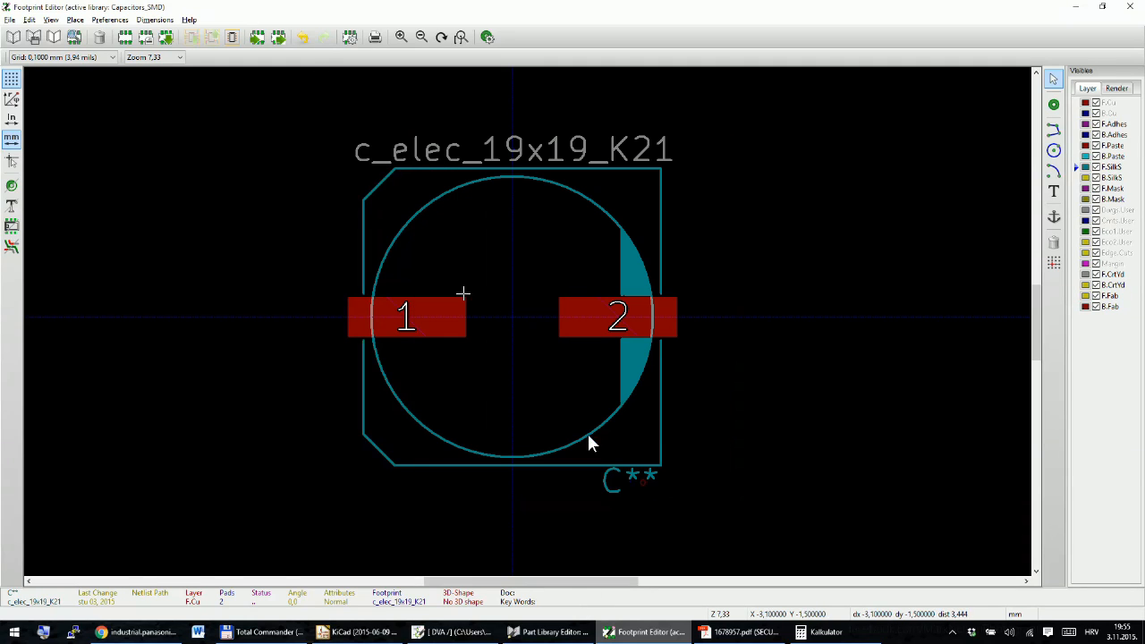
click(33, 39)
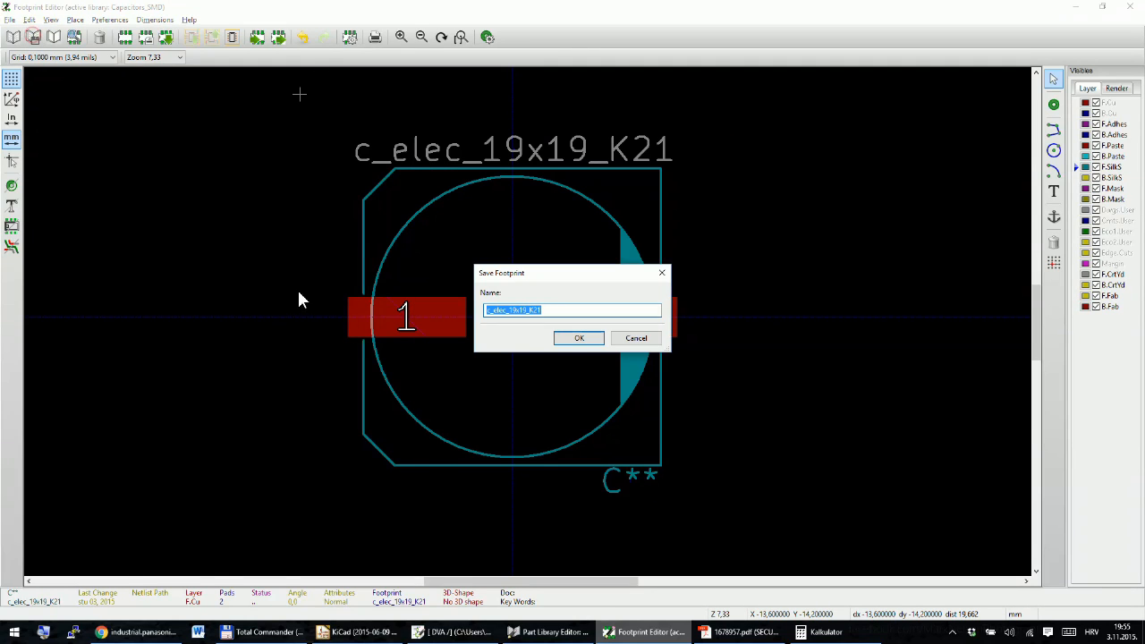
click(579, 338)
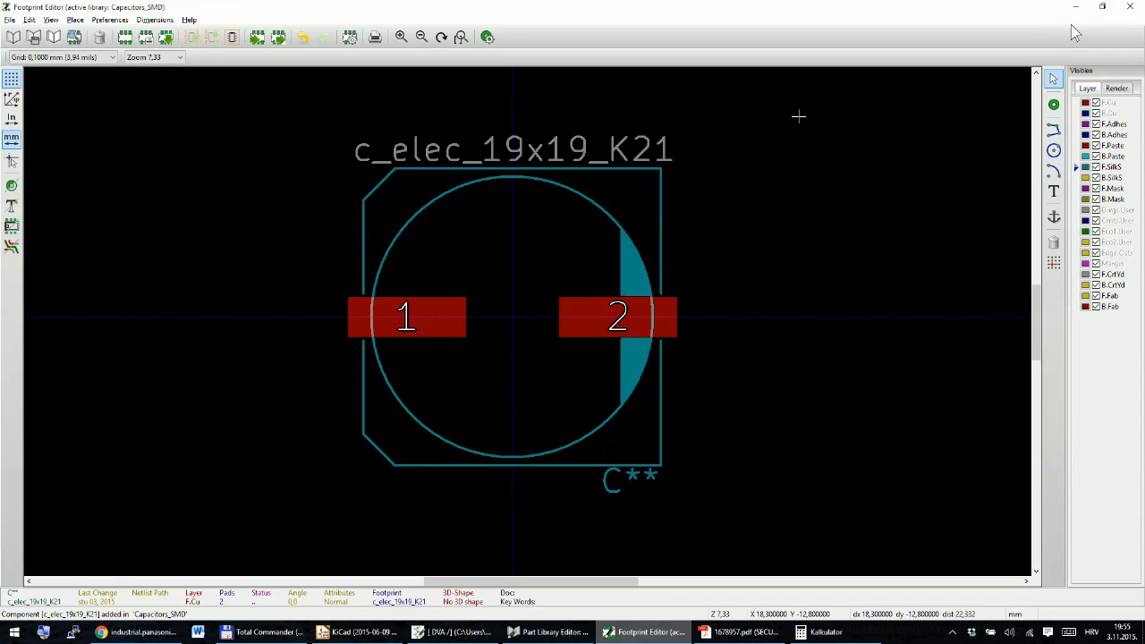
click(1125, 8)
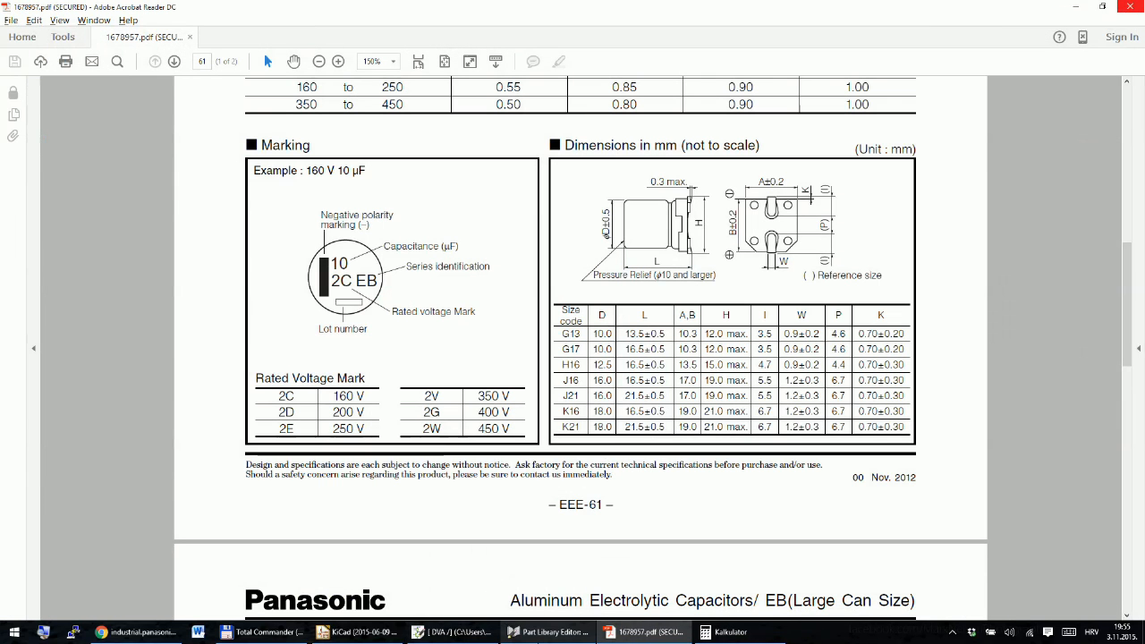
Step: Return to the DVA schematic and assign the c_elec_19x19_K21 footprint from Capacitors_SMD to capacitor C1
click(546, 636)
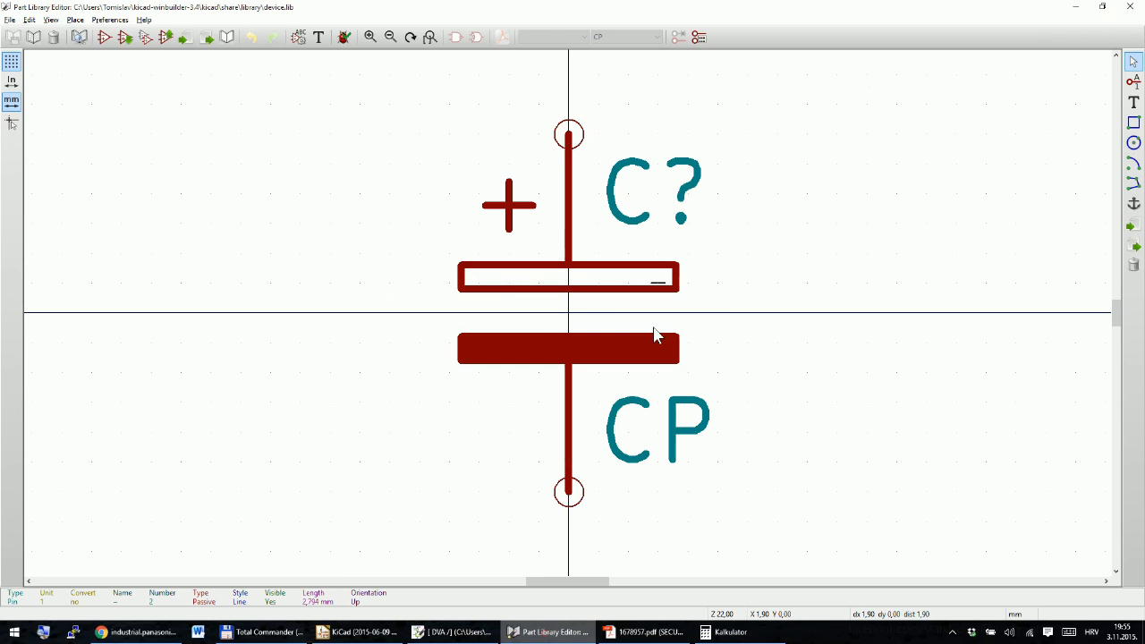
click(430, 633)
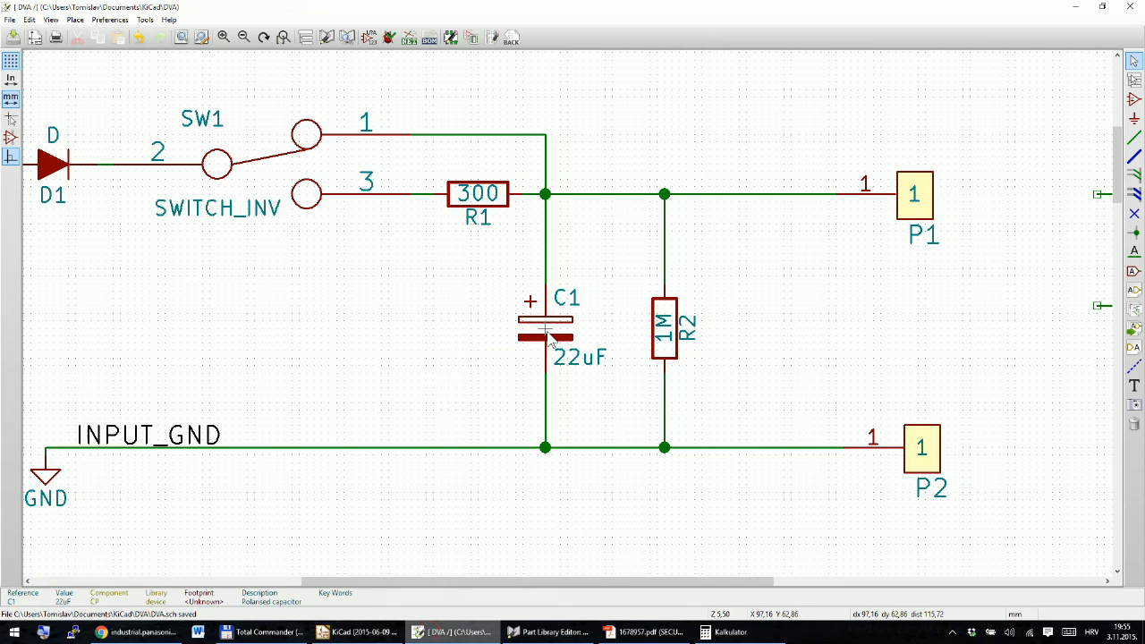
double_click(547, 333)
click(706, 384)
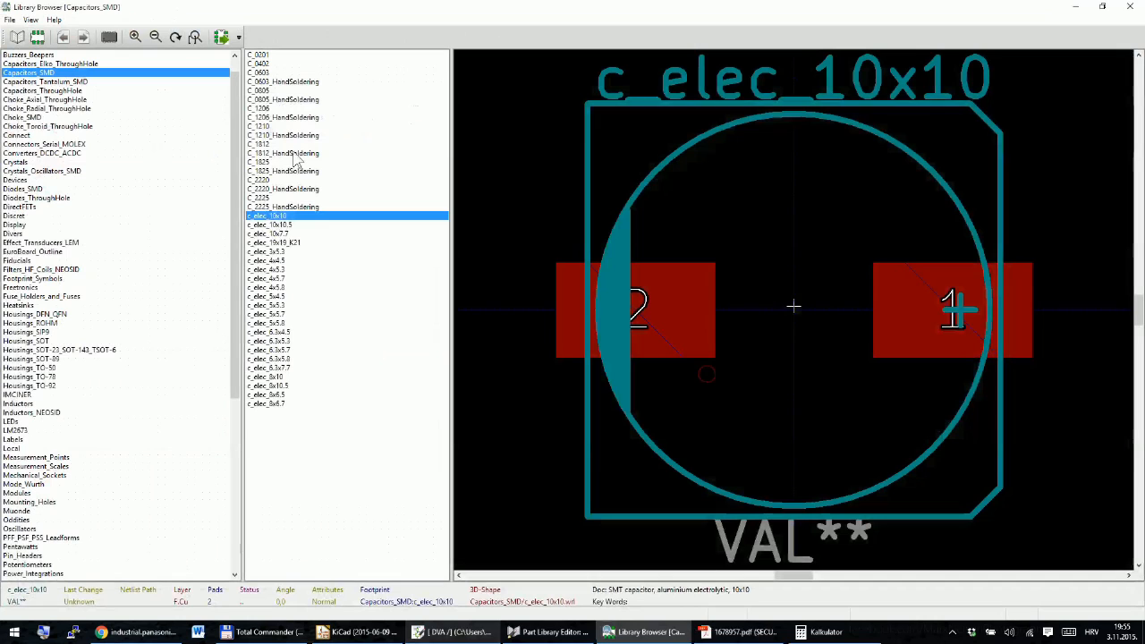
click(278, 244)
double_click(288, 243)
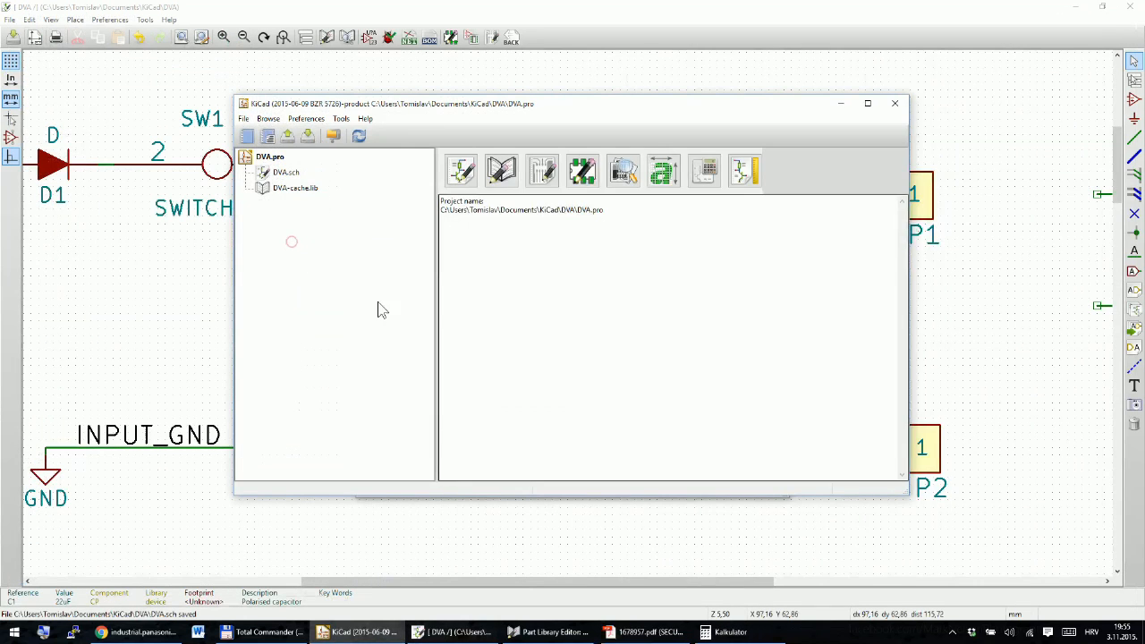
click(851, 20)
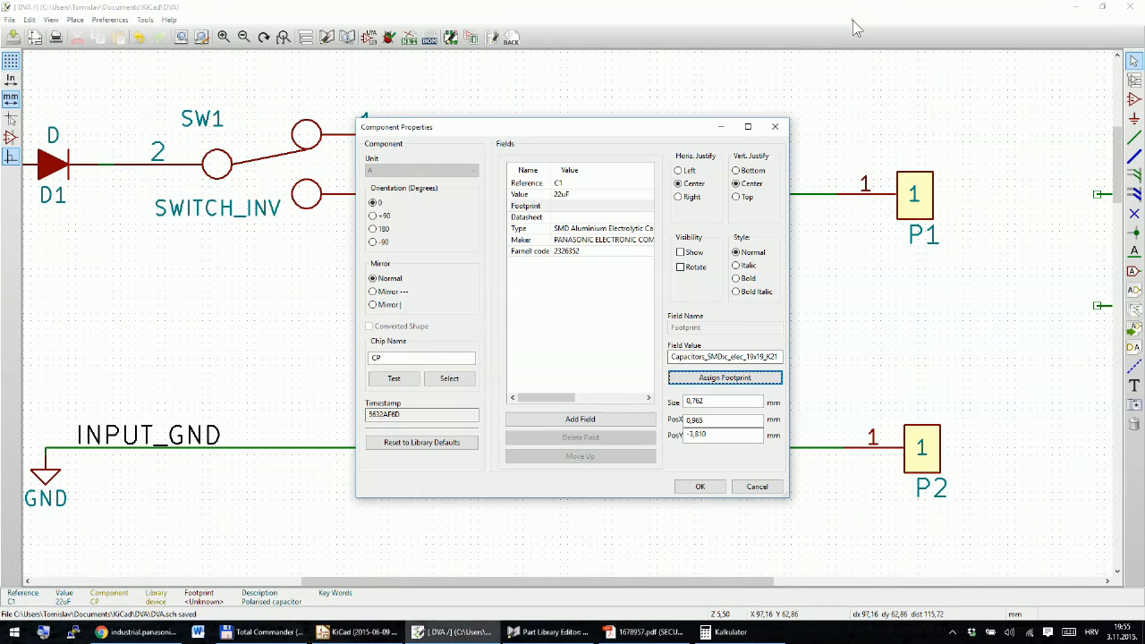
click(700, 488)
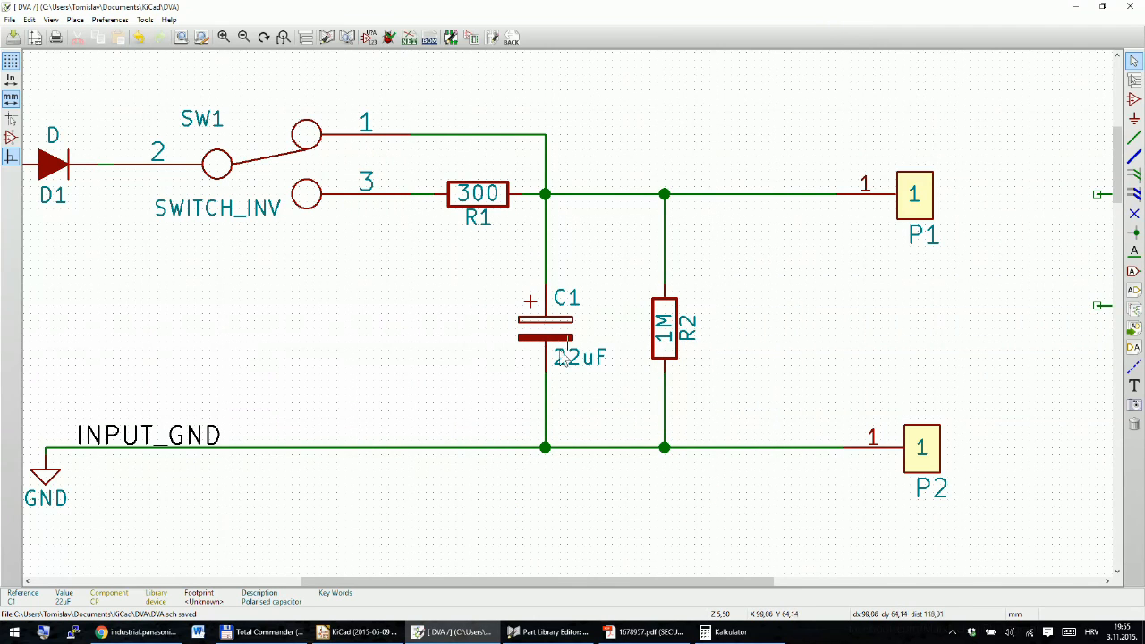
scroll(547, 322, down, 3)
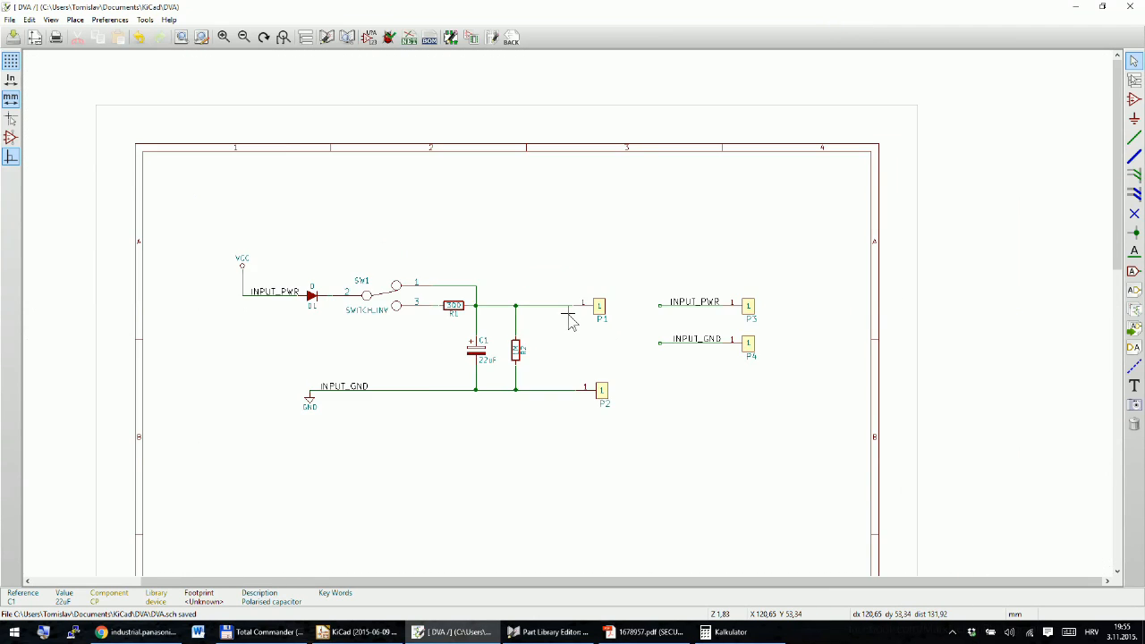
scroll(569, 320, up, 2)
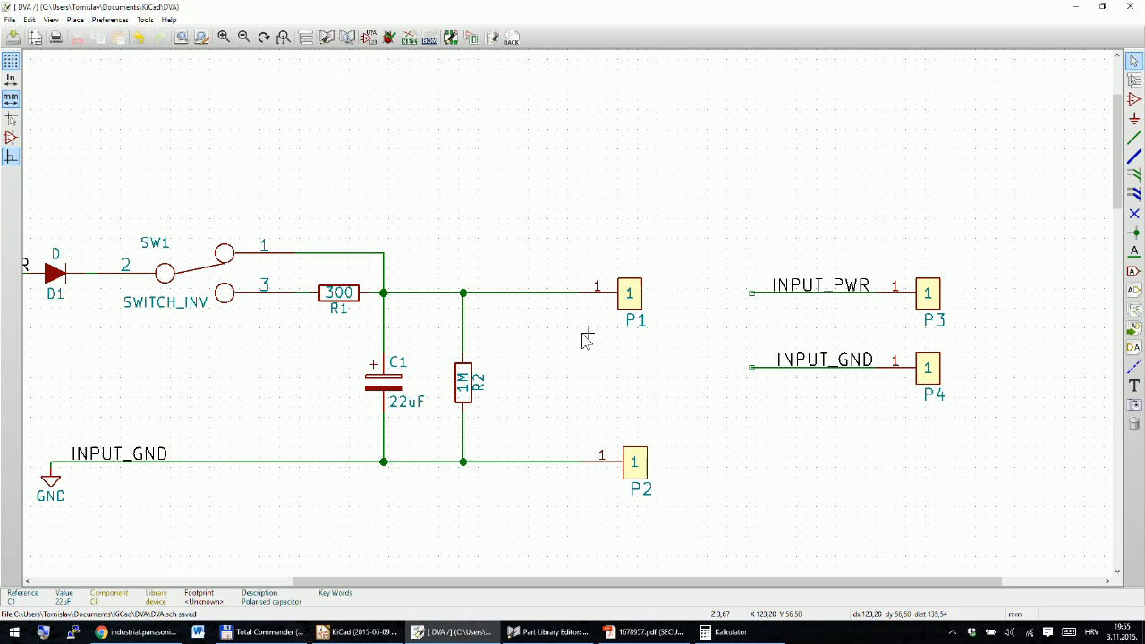
double_click(629, 295)
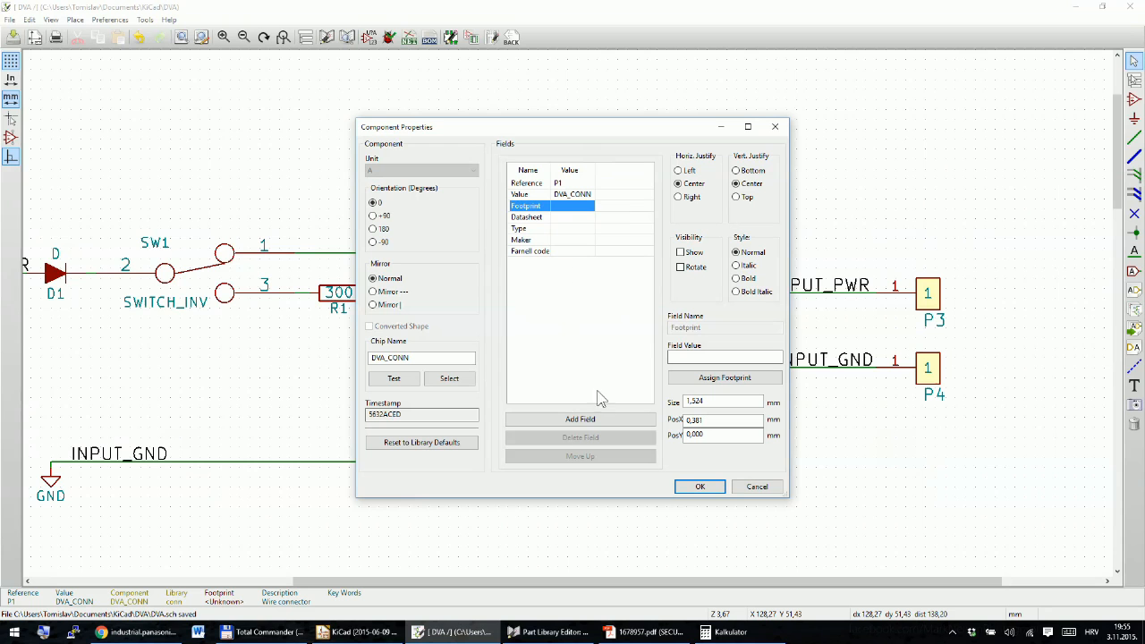
click(757, 486)
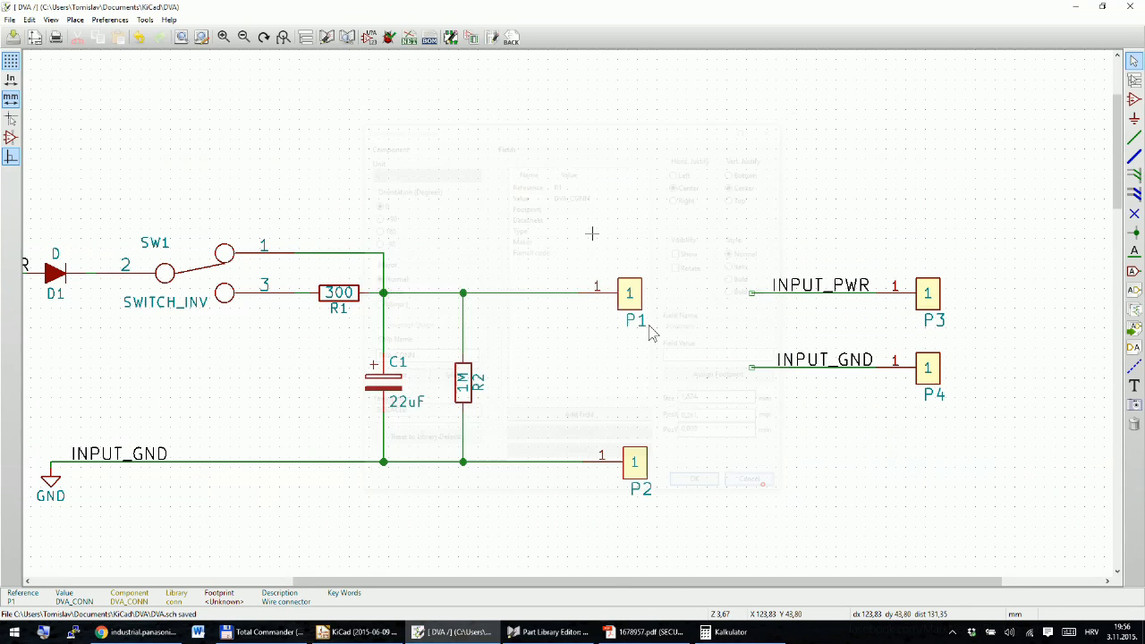
Step: Open the Footprint Editor, try Devices as the active library, and settle on Local
click(450, 38)
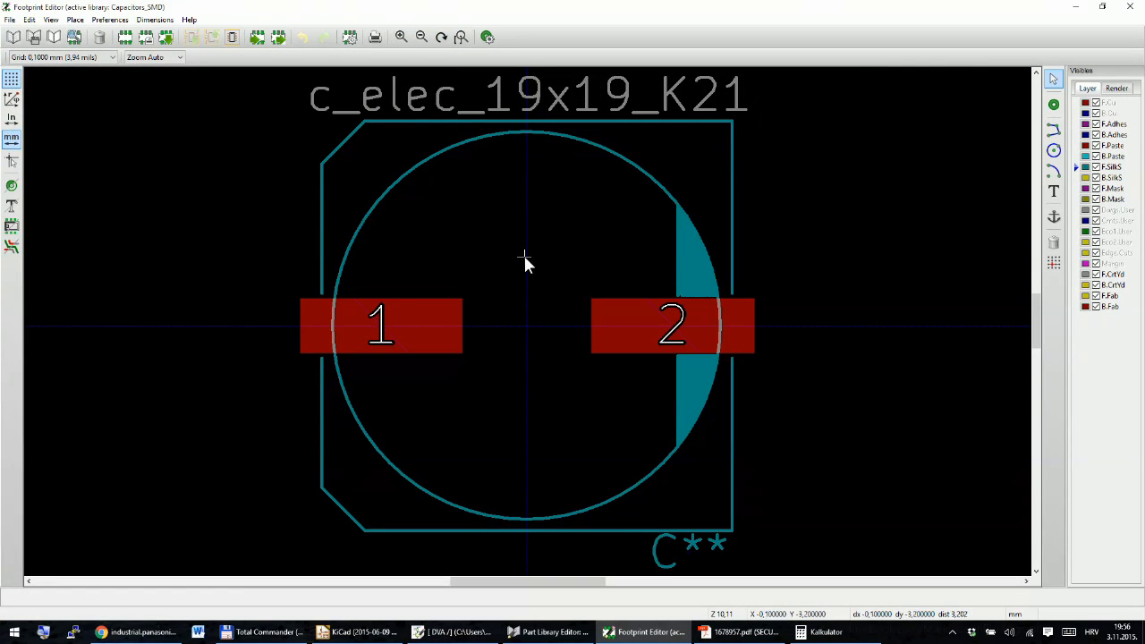
click(13, 38)
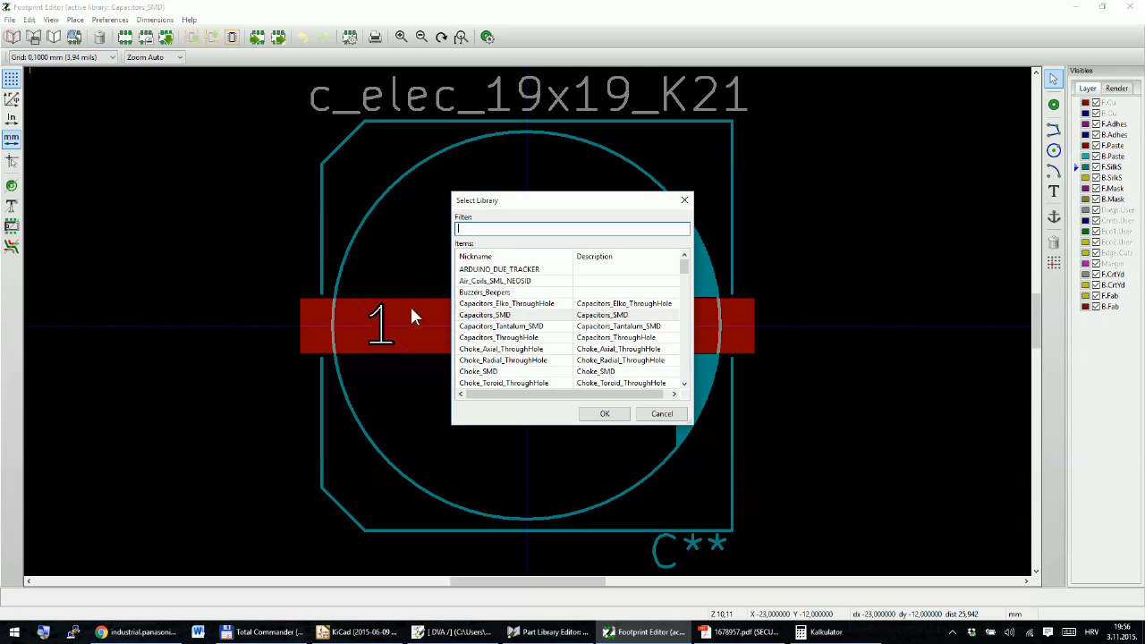
text(devi)
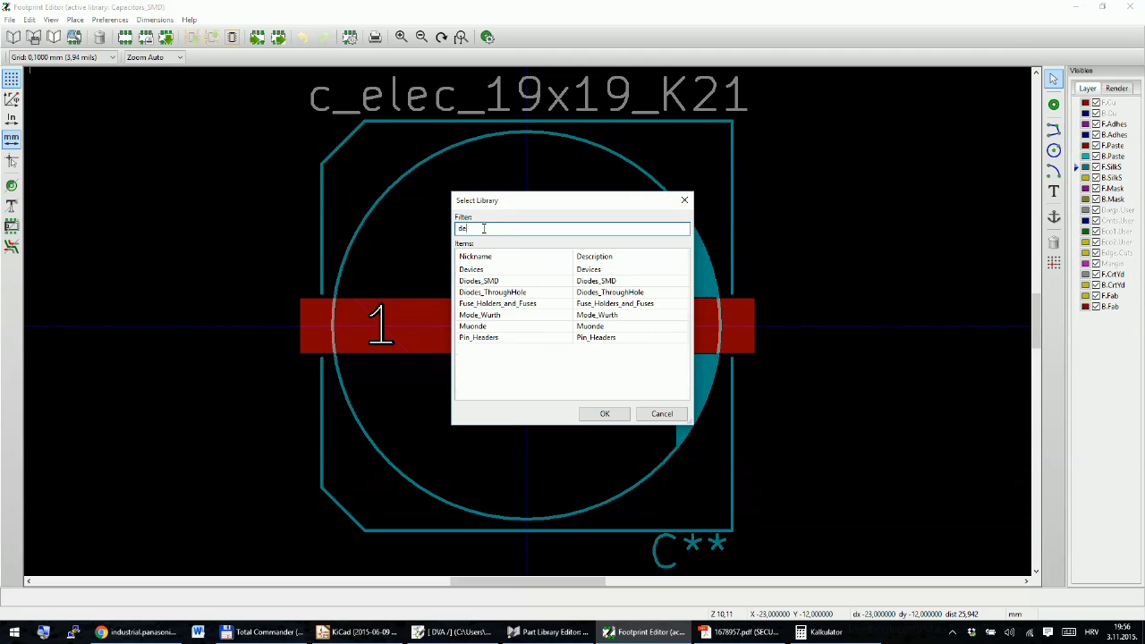
double_click(474, 270)
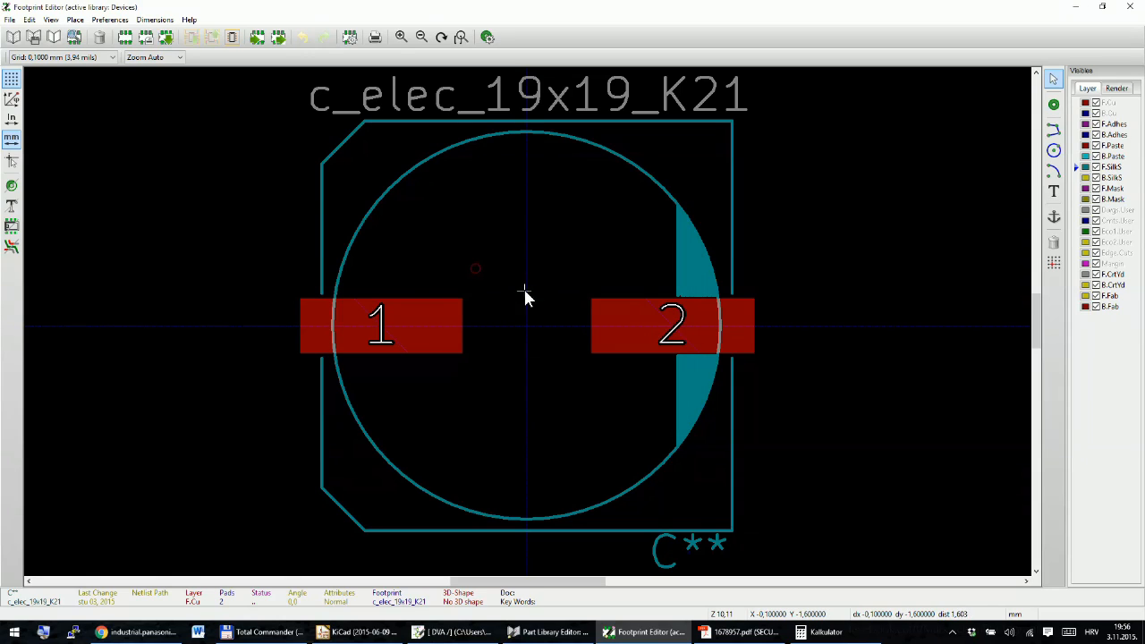
click(13, 38)
text(local)
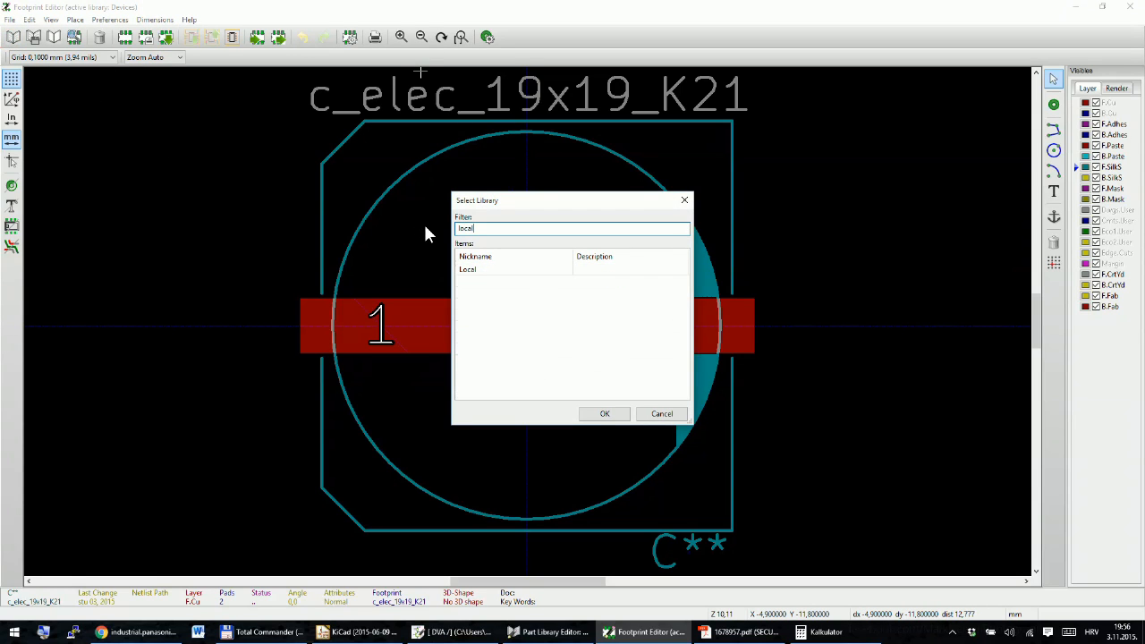
double_click(474, 269)
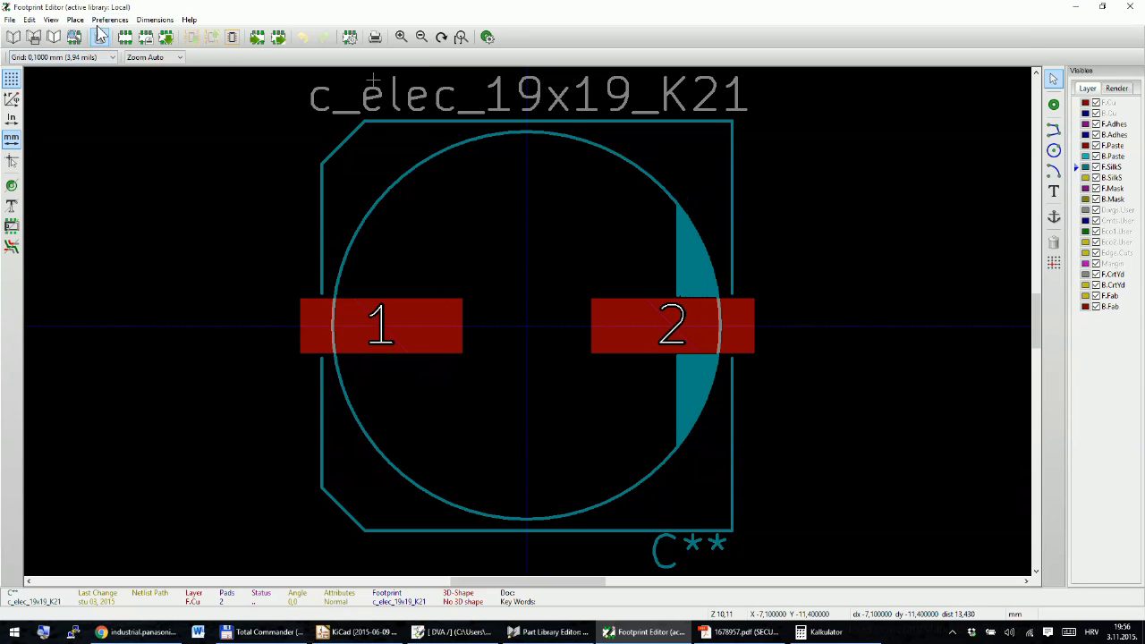
Step: Create a footprint named WIRE_CONN and move its value text above the origin and its REF** text below it
click(125, 37)
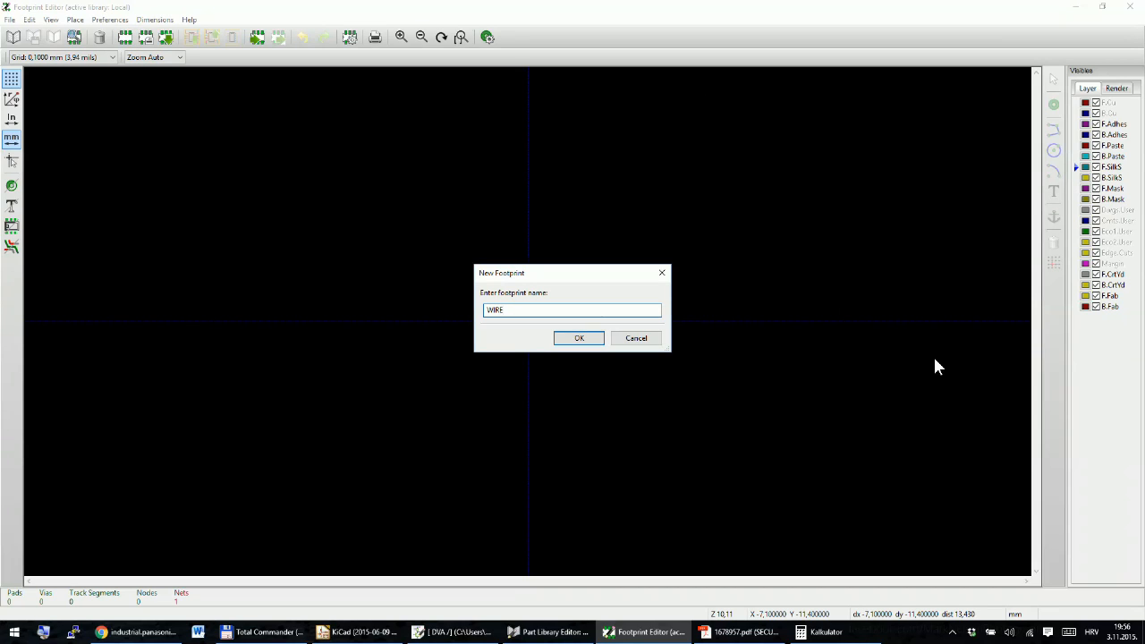
key(Return)
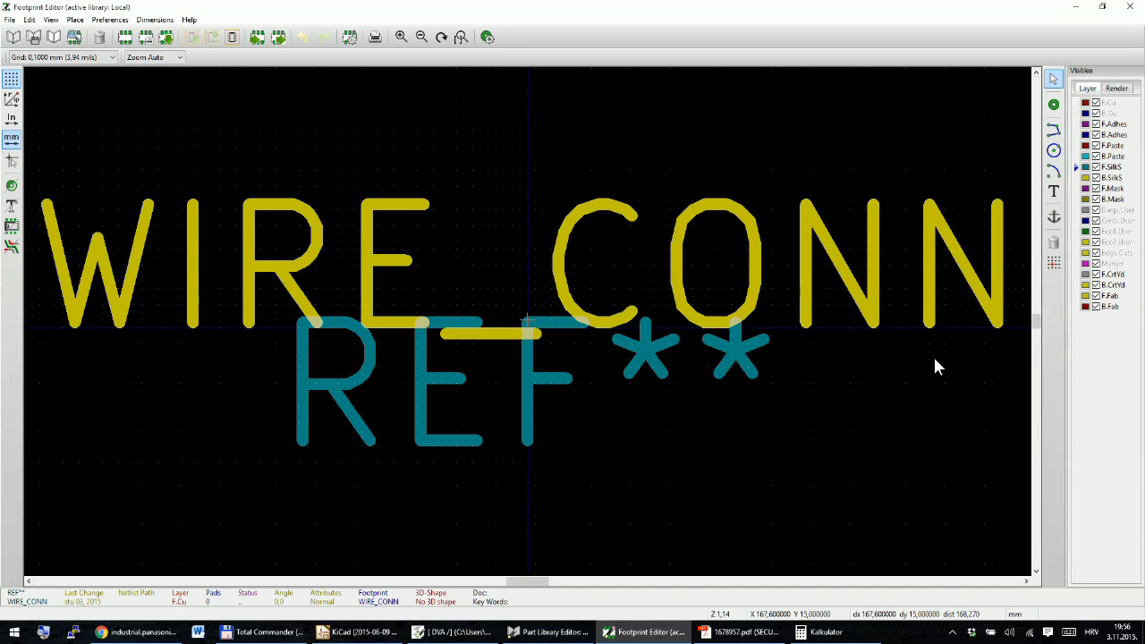
scroll(472, 319, down, 2)
scroll(529, 325, down, 2)
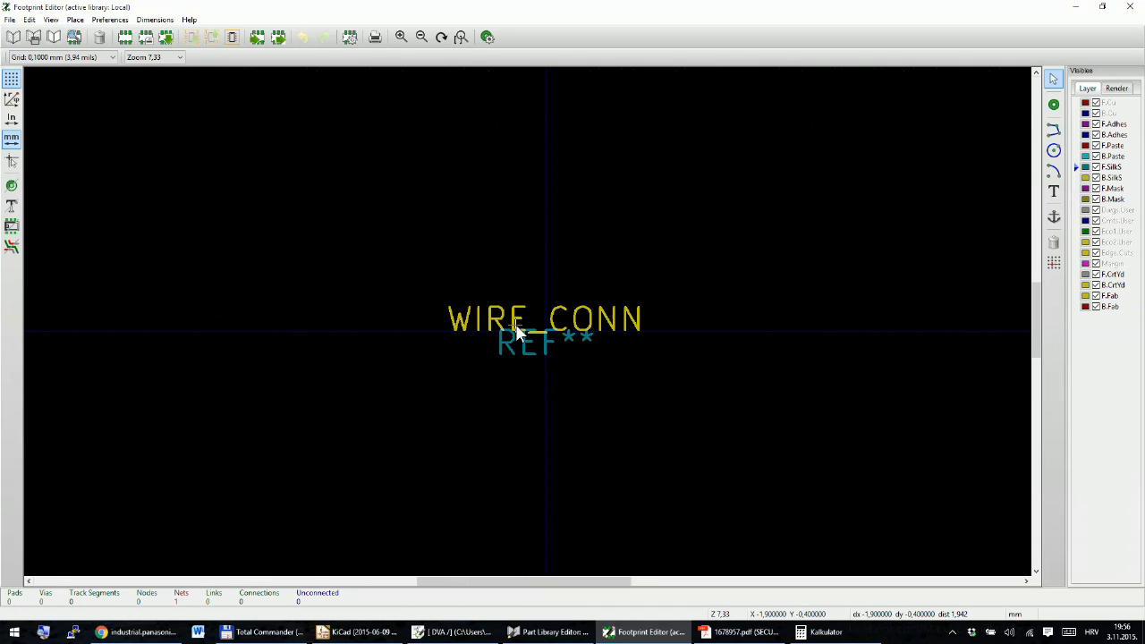
key(m)
click(545, 197)
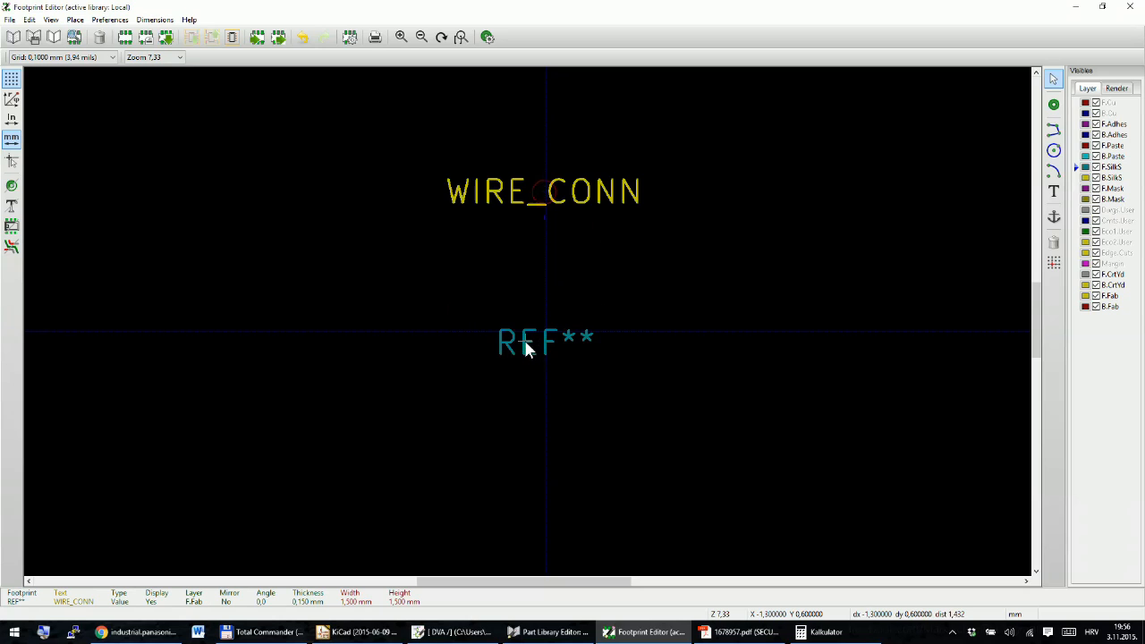
key(m)
click(543, 446)
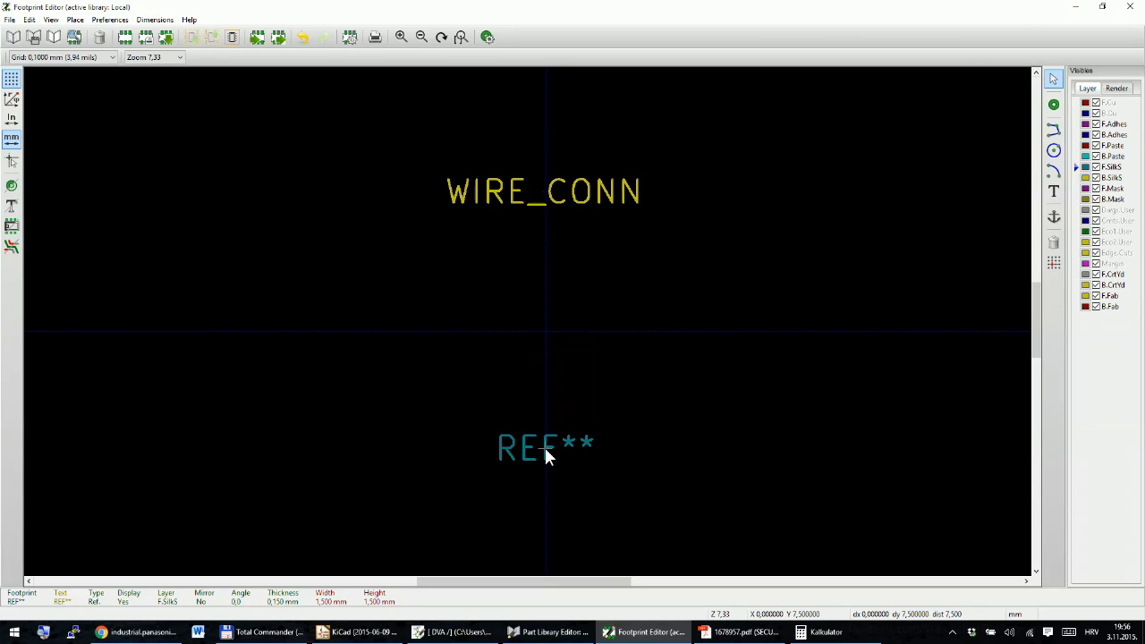
Step: Add a circular through-hole pad 1 and set its position to X 0, Y 0 mm
click(1054, 104)
click(445, 302)
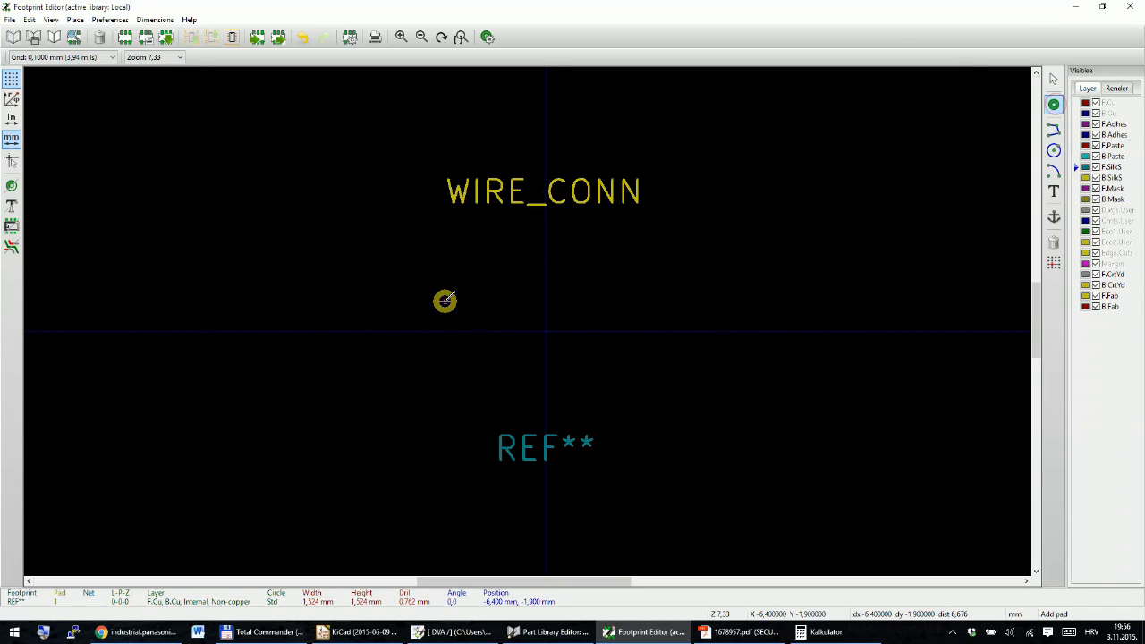
double_click(445, 304)
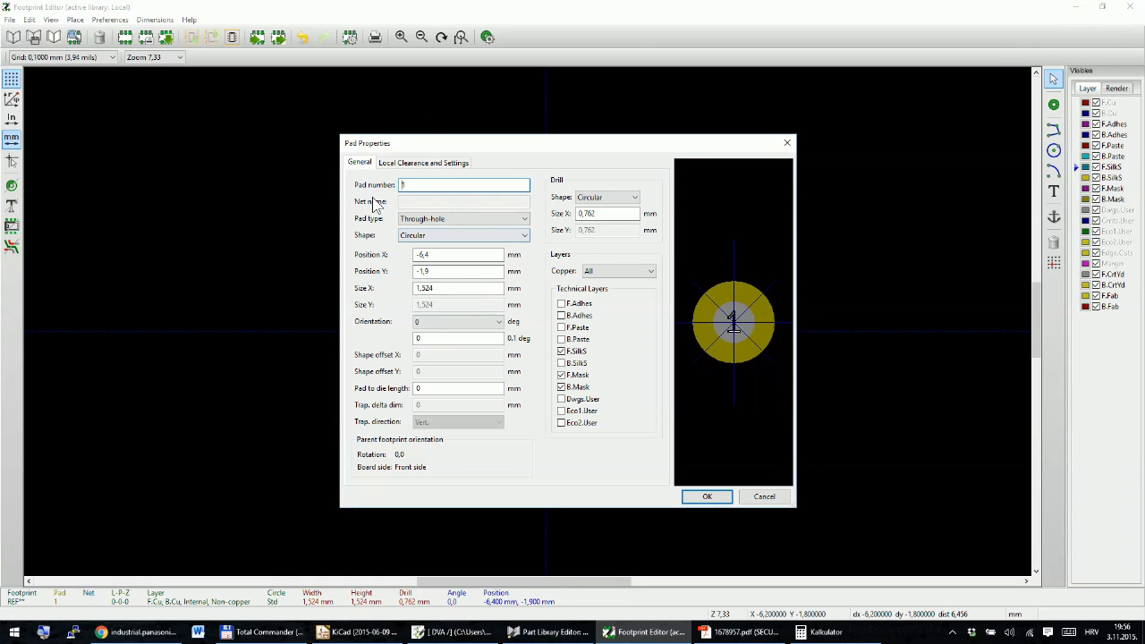
click(437, 254)
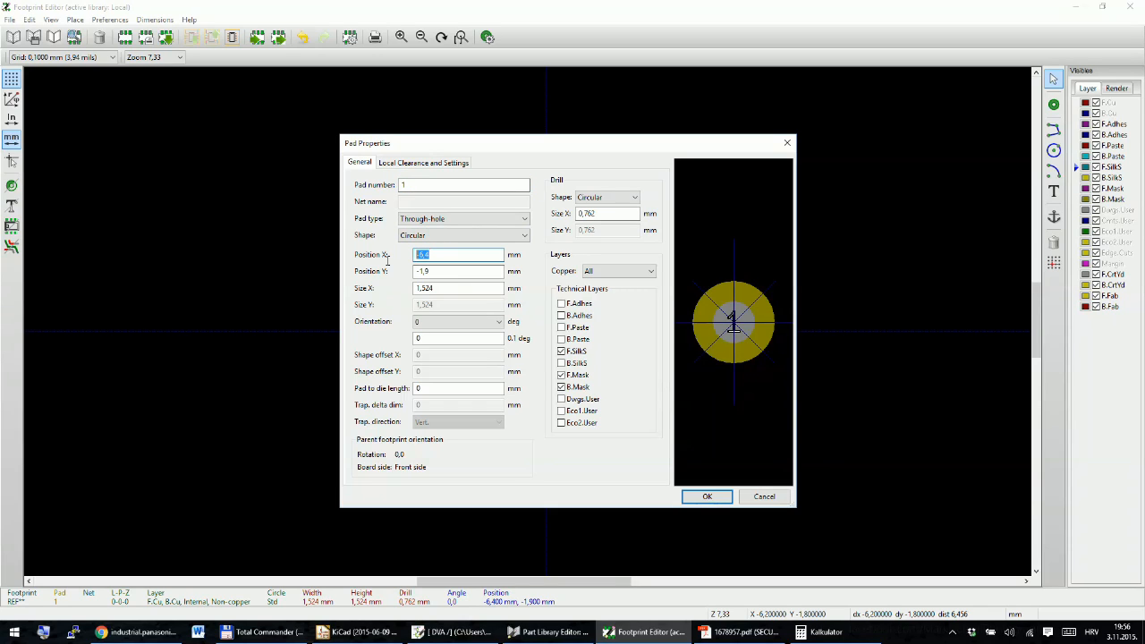
text(0)
key(Tab)
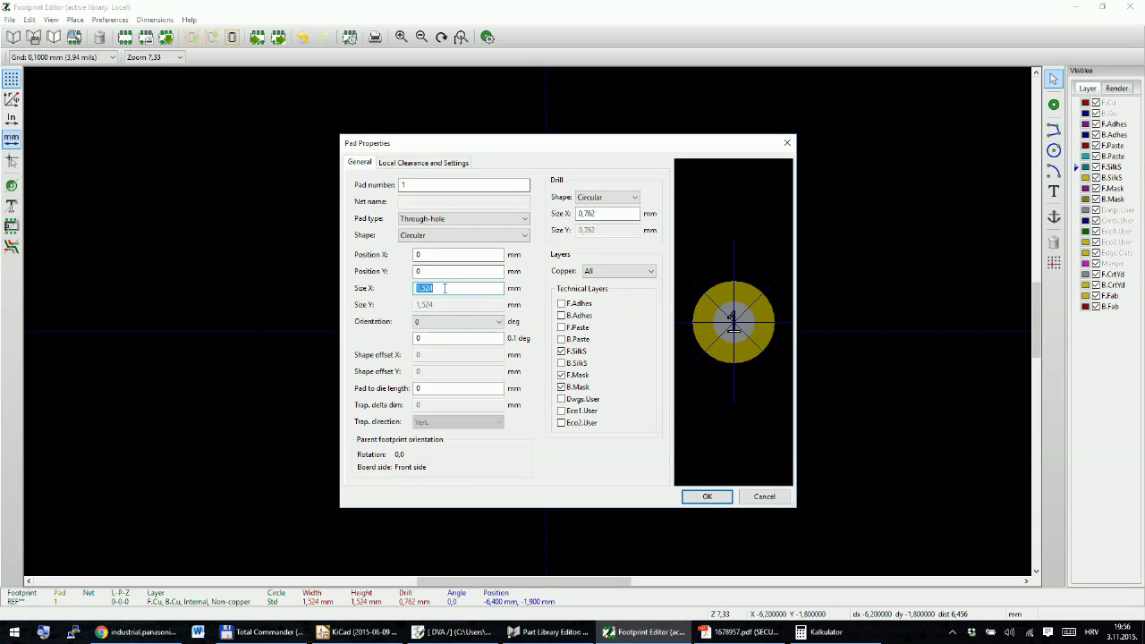
Step: Change pad 1 to a rectangular shape measuring 4 by 4 mm with a 2 mm drill
text(4)
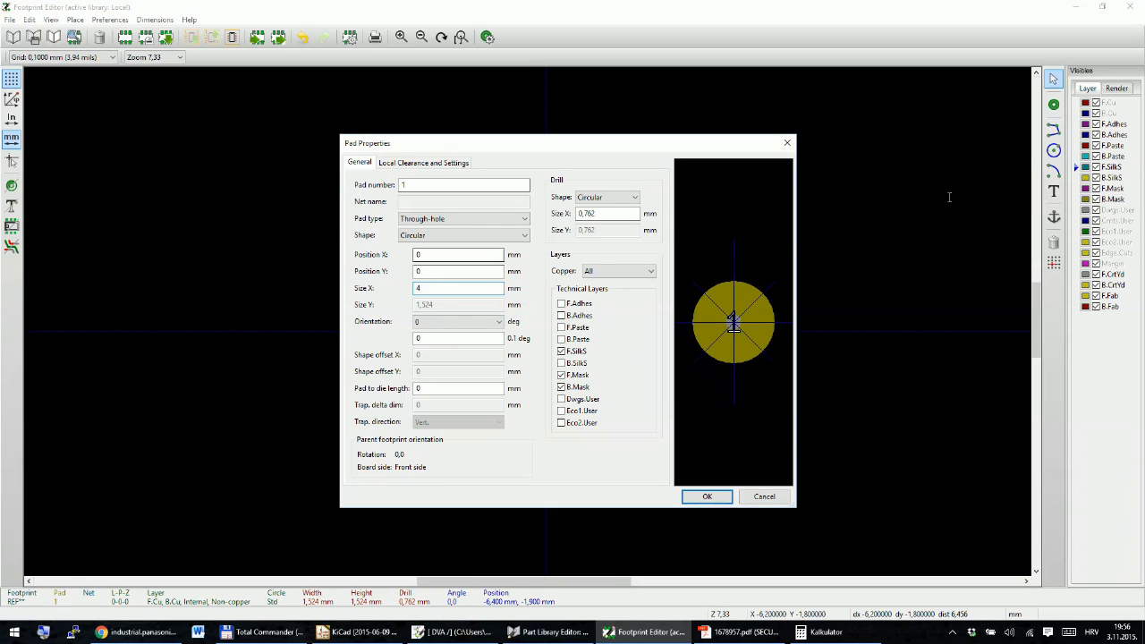
click(608, 214)
double_click(609, 215)
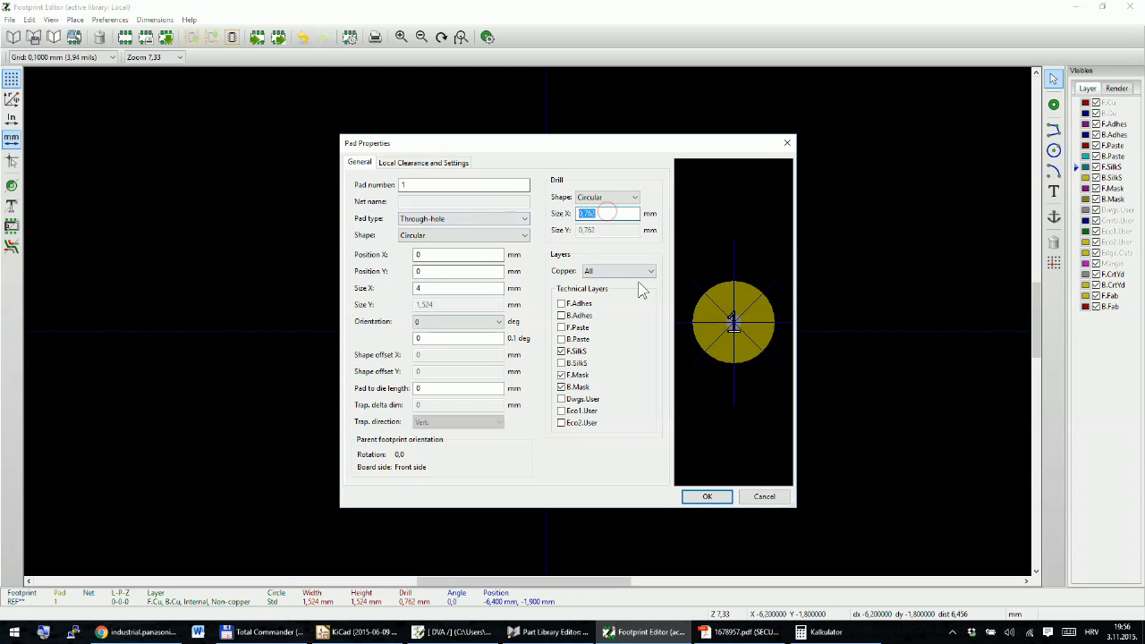
text(2)
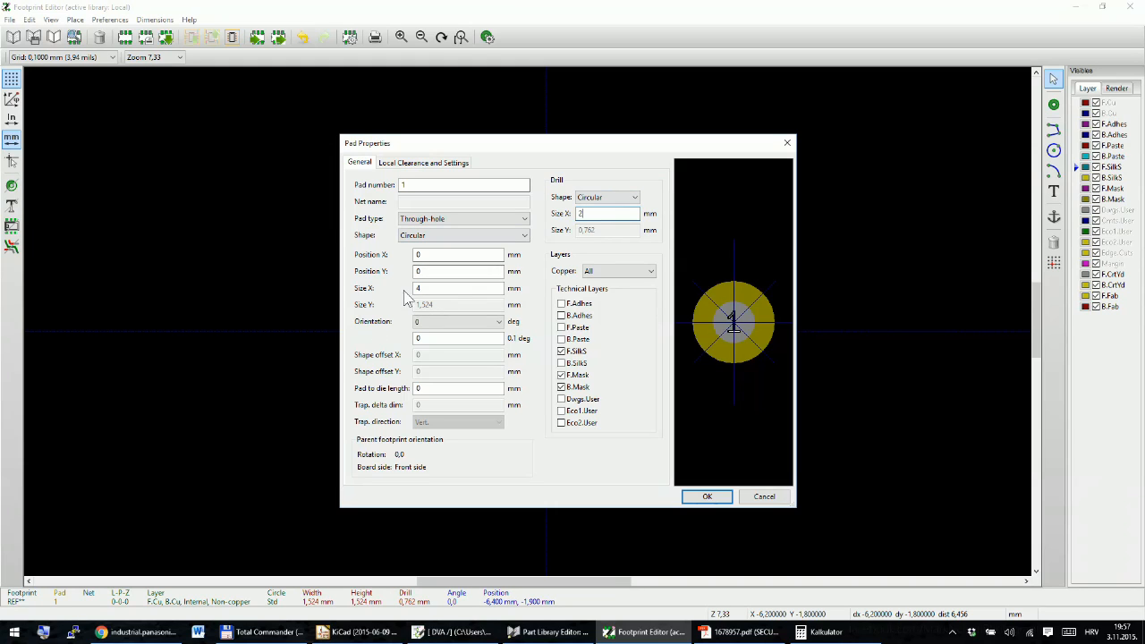
click(448, 237)
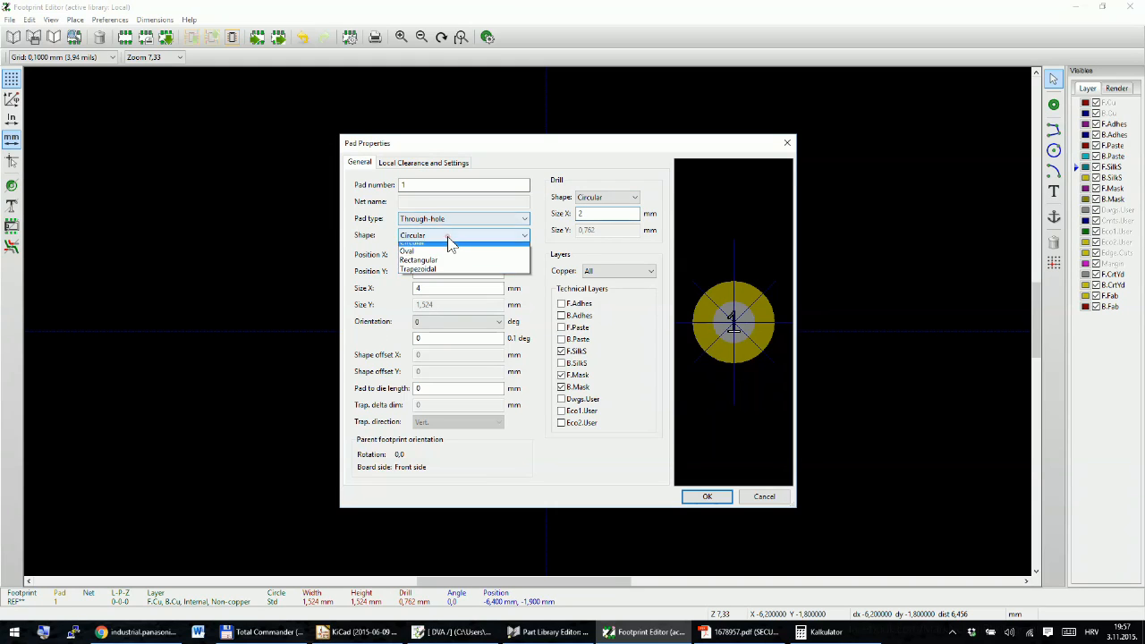
click(447, 259)
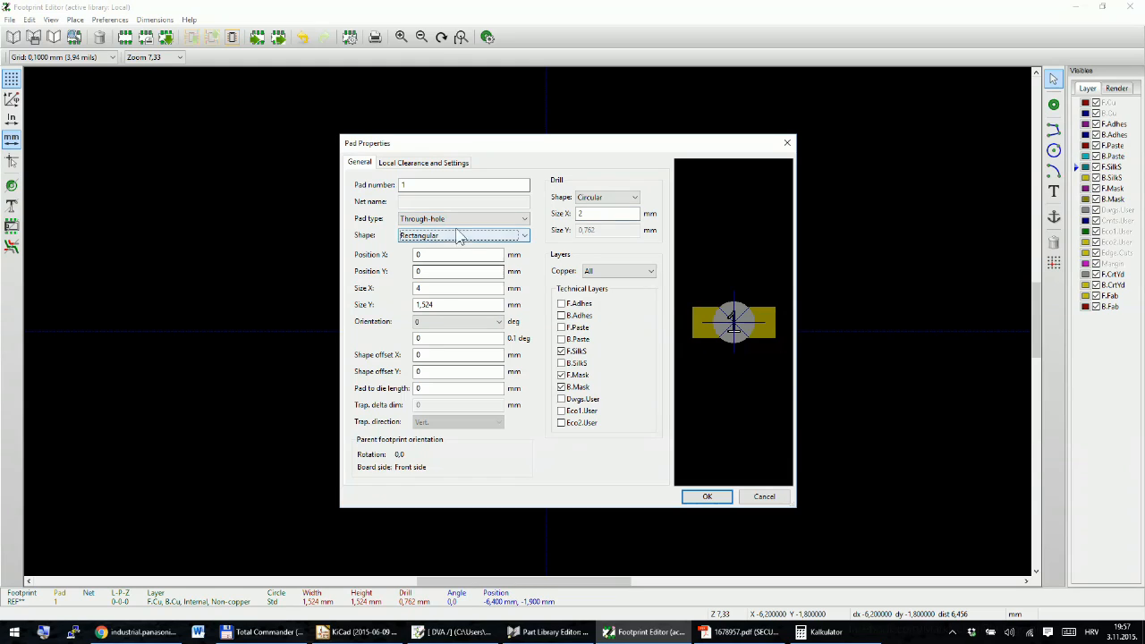
click(483, 236)
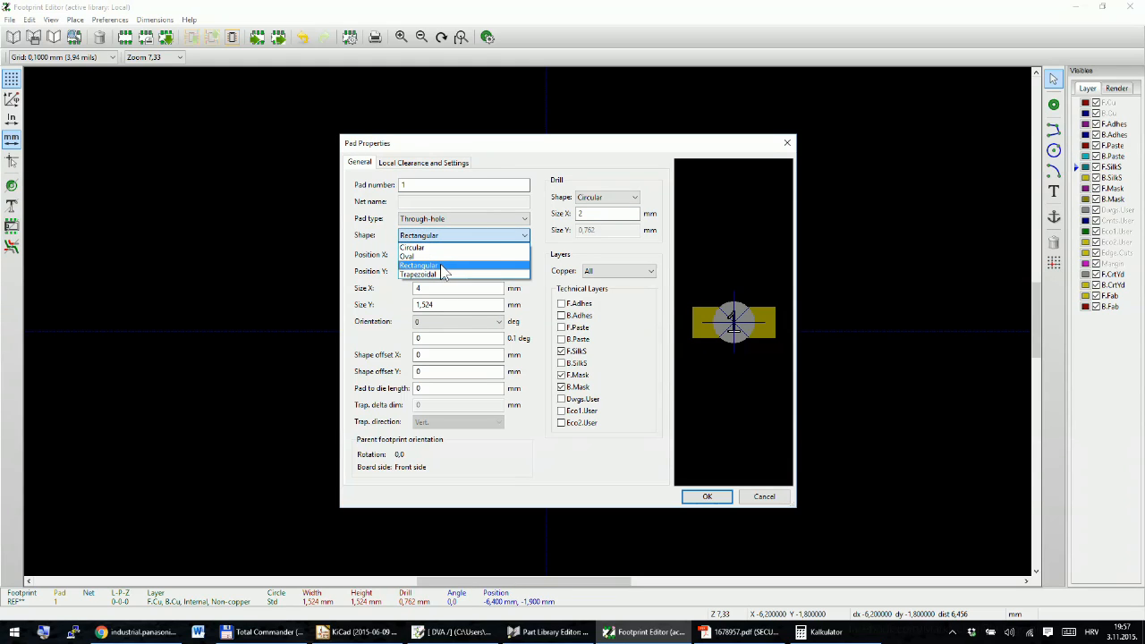
click(441, 271)
click(438, 304)
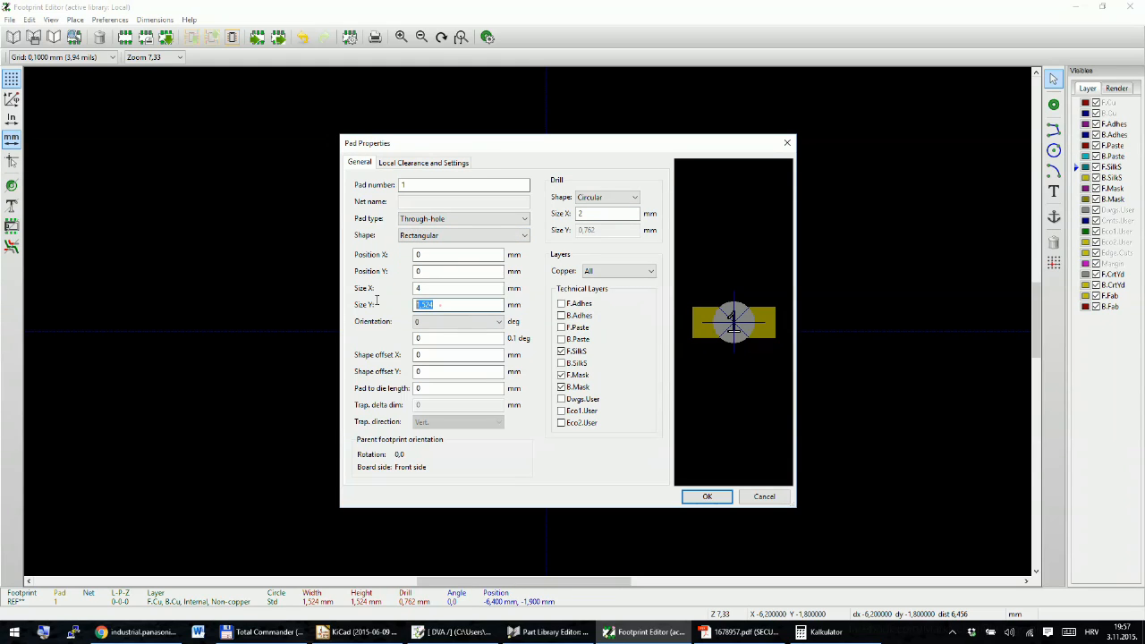
text(4)
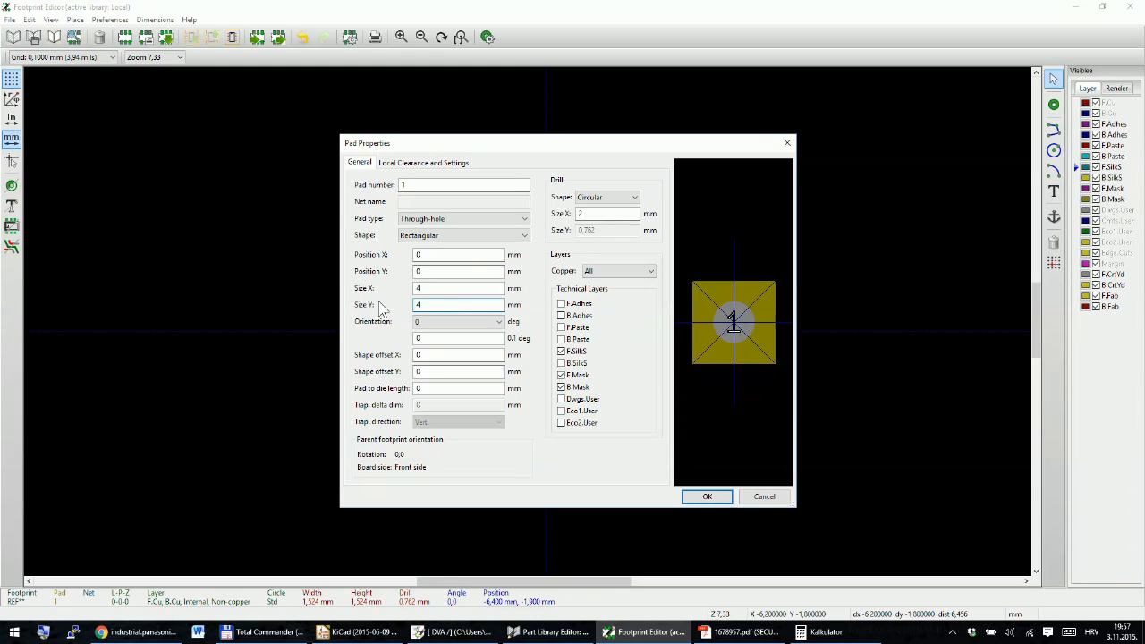
Step: Enlarge pad 1's drill to 2,5 mm and its size to 4,5 by 4,5 mm, and apply the pad properties
click(432, 289)
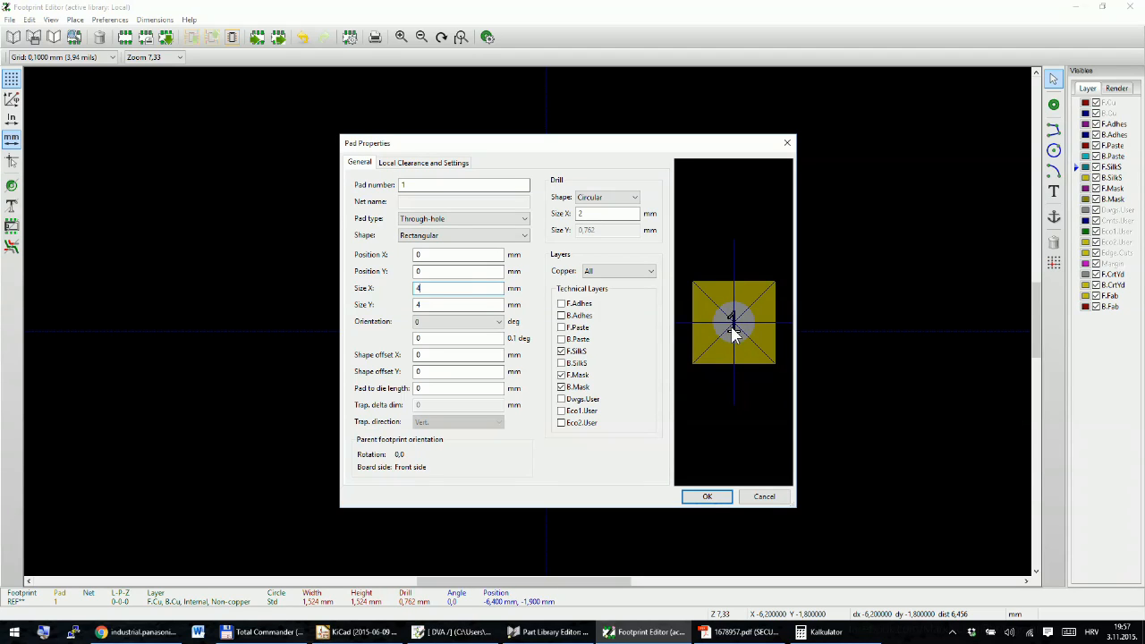
click(587, 213)
text(,5)
double_click(418, 288)
text(4,5)
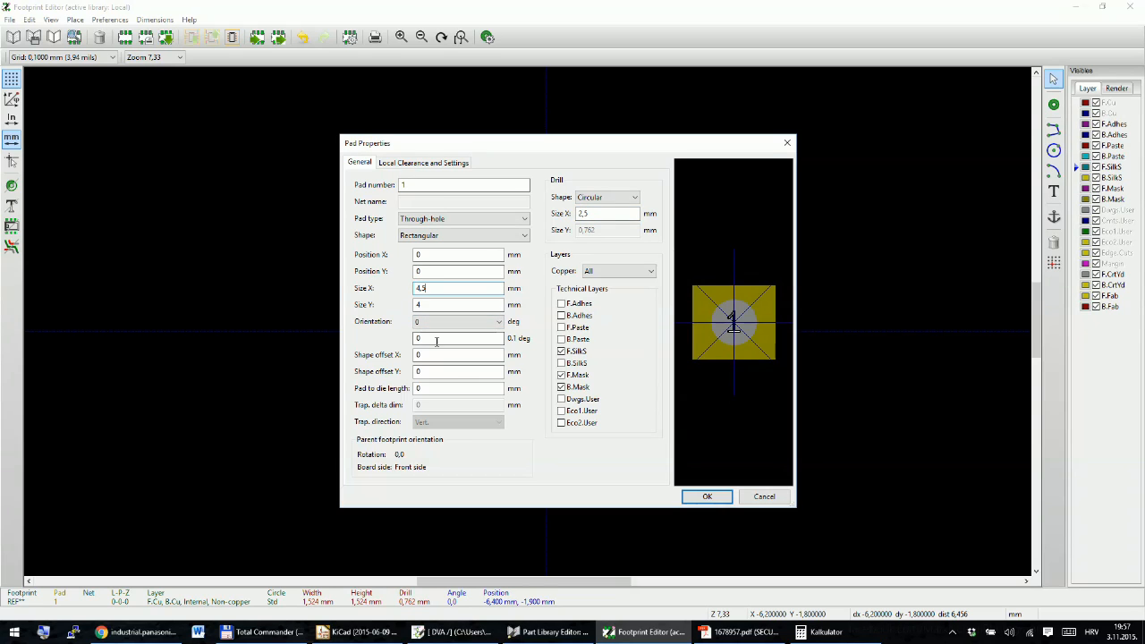
key(Tab)
text(4,5)
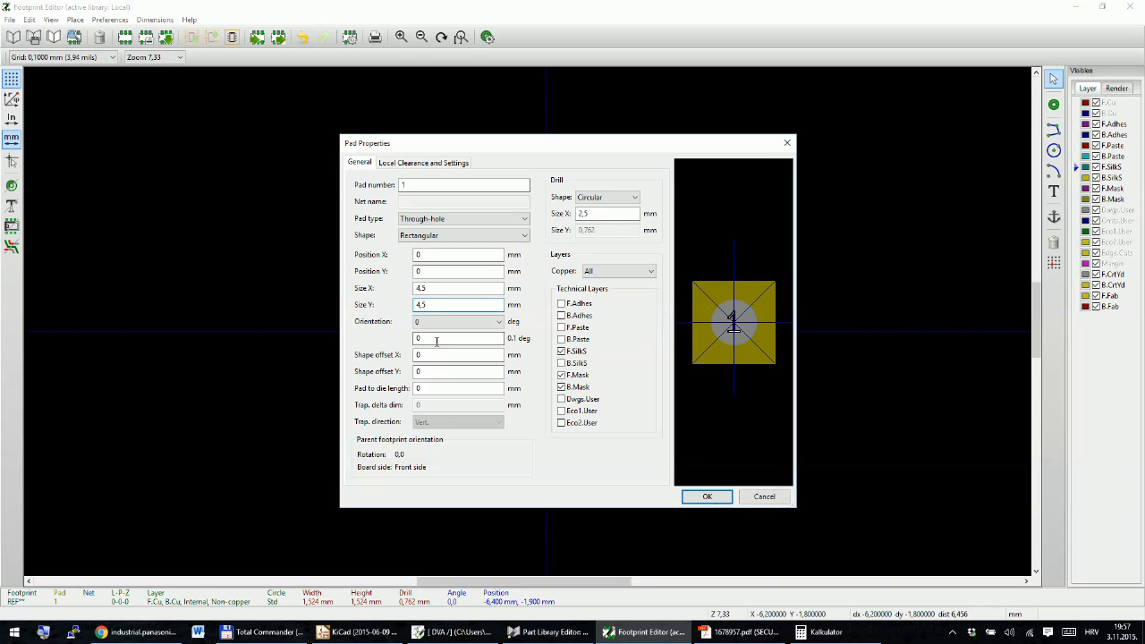
click(711, 497)
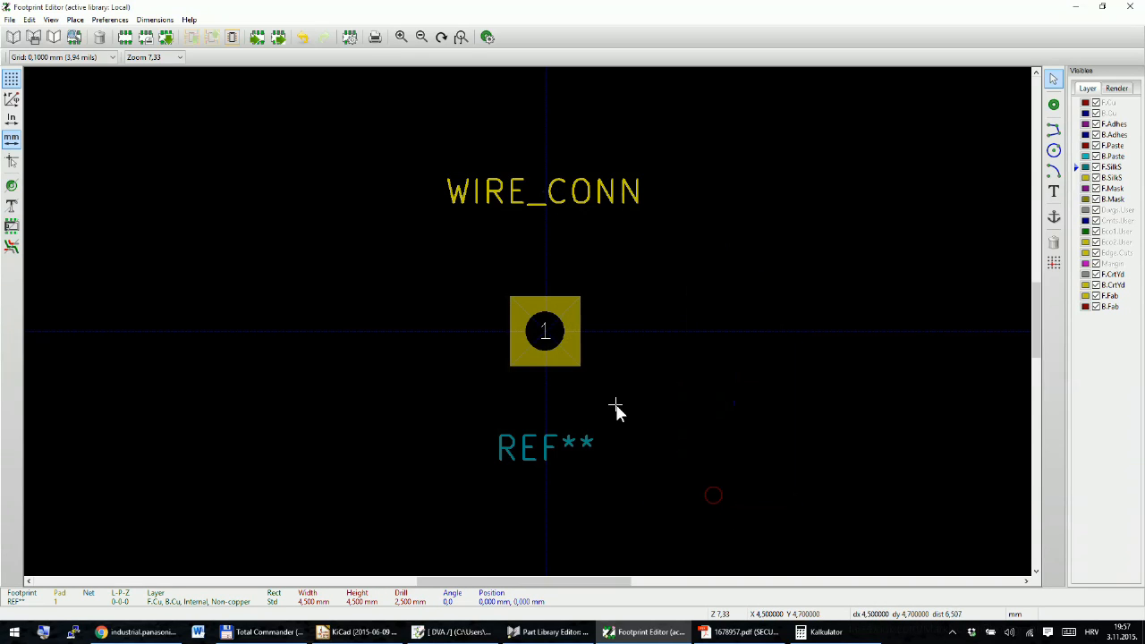
Step: Place a second pad on the horizontal axis, about 7,1 mm to the right of pad 1
scroll(588, 330, down, 1)
scroll(529, 327, up, 2)
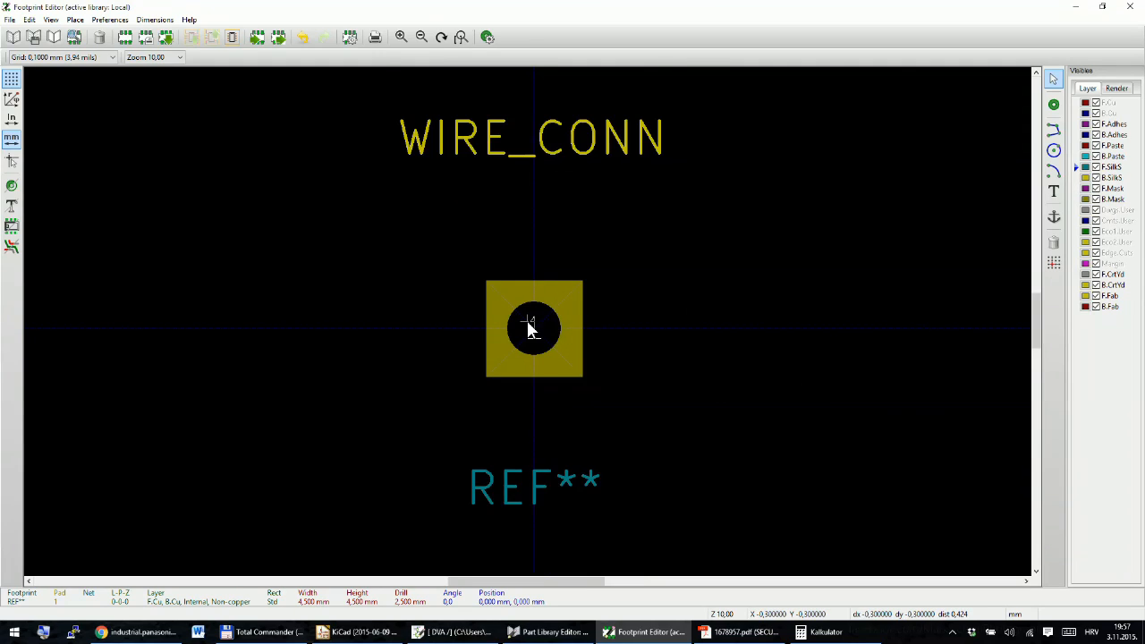
scroll(473, 356, down, 1)
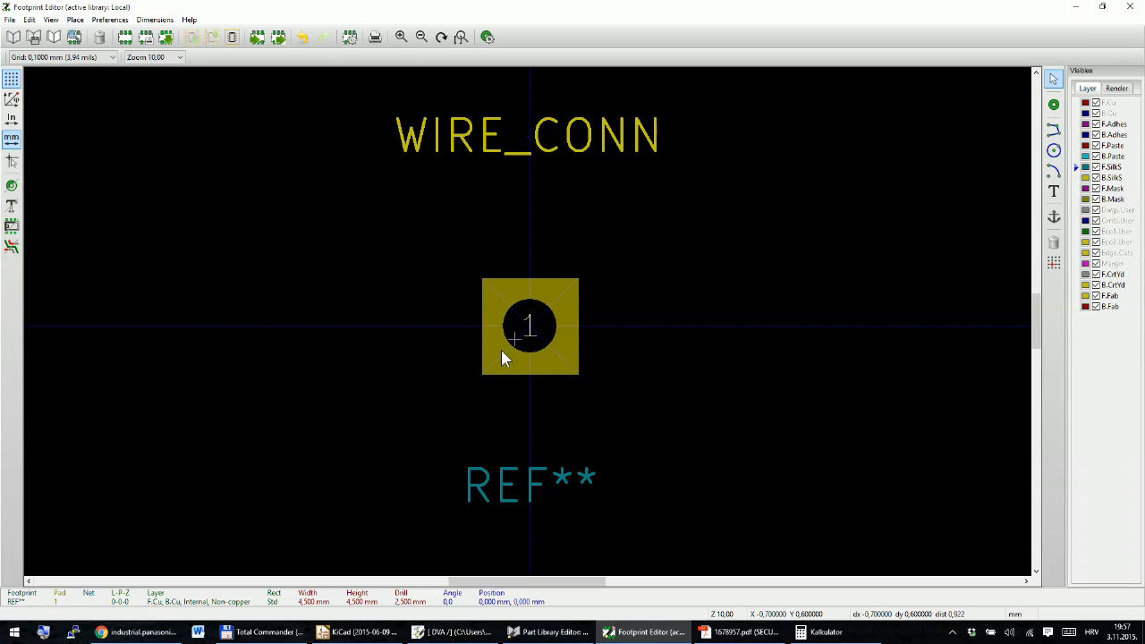
click(1053, 106)
click(680, 326)
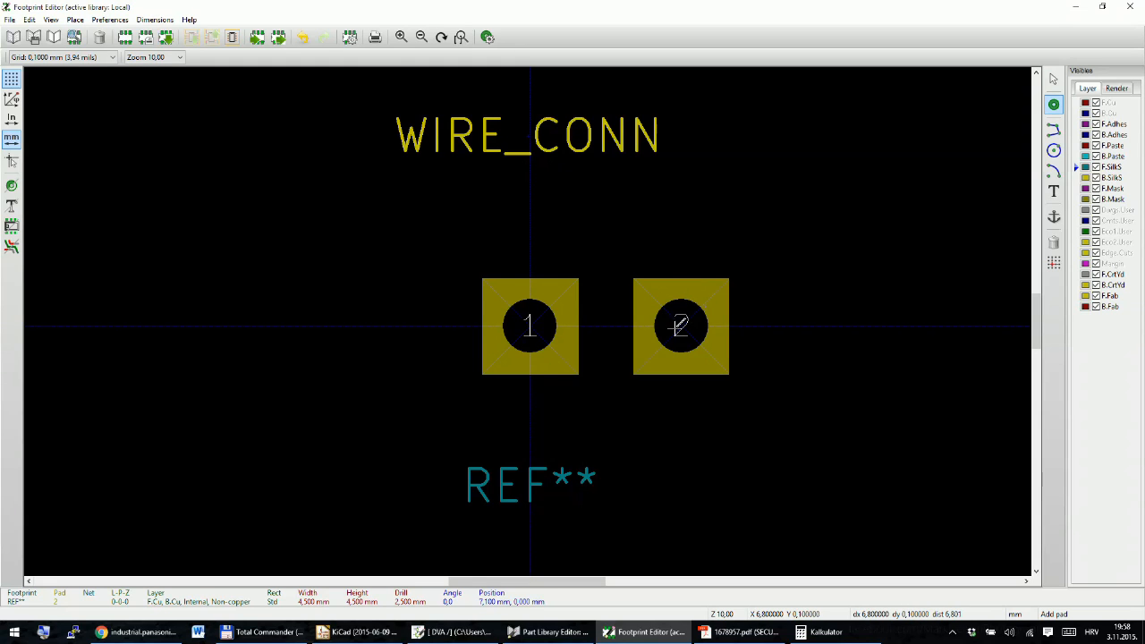
Step: Change pad 2's type to NPTH, Mechanical and set its X position to 8 mm
double_click(682, 324)
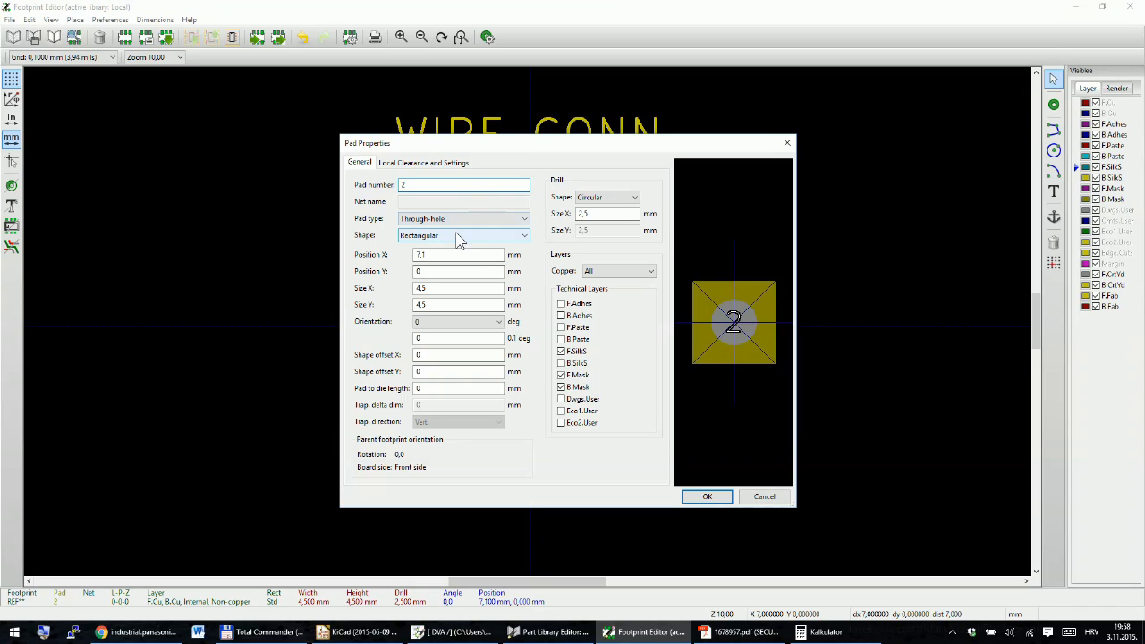
click(434, 163)
click(358, 162)
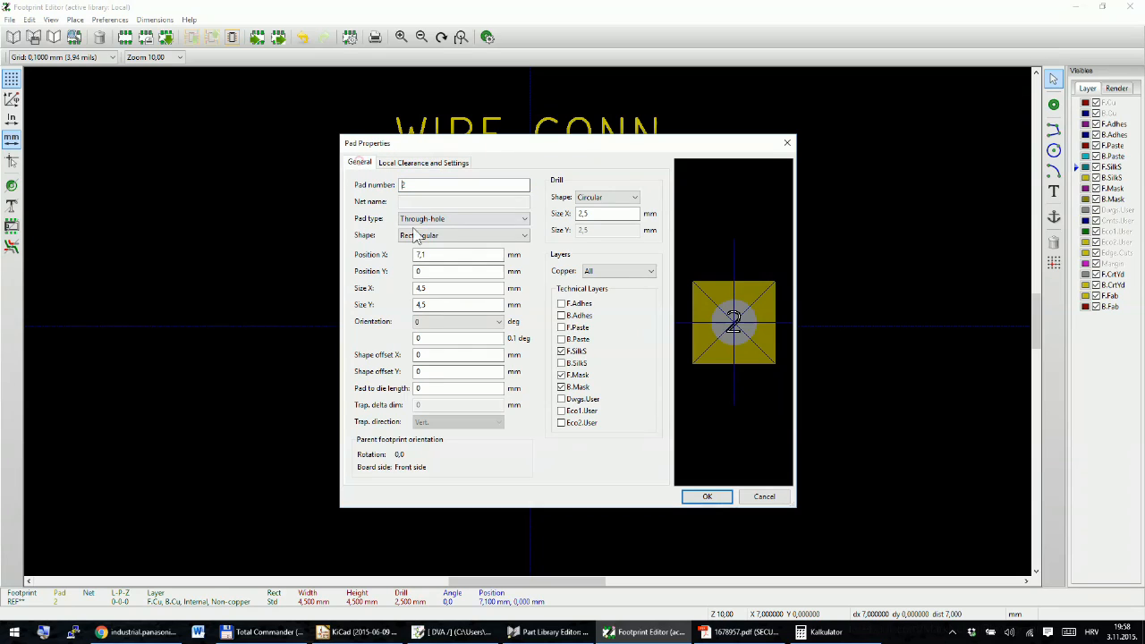
click(524, 218)
click(445, 260)
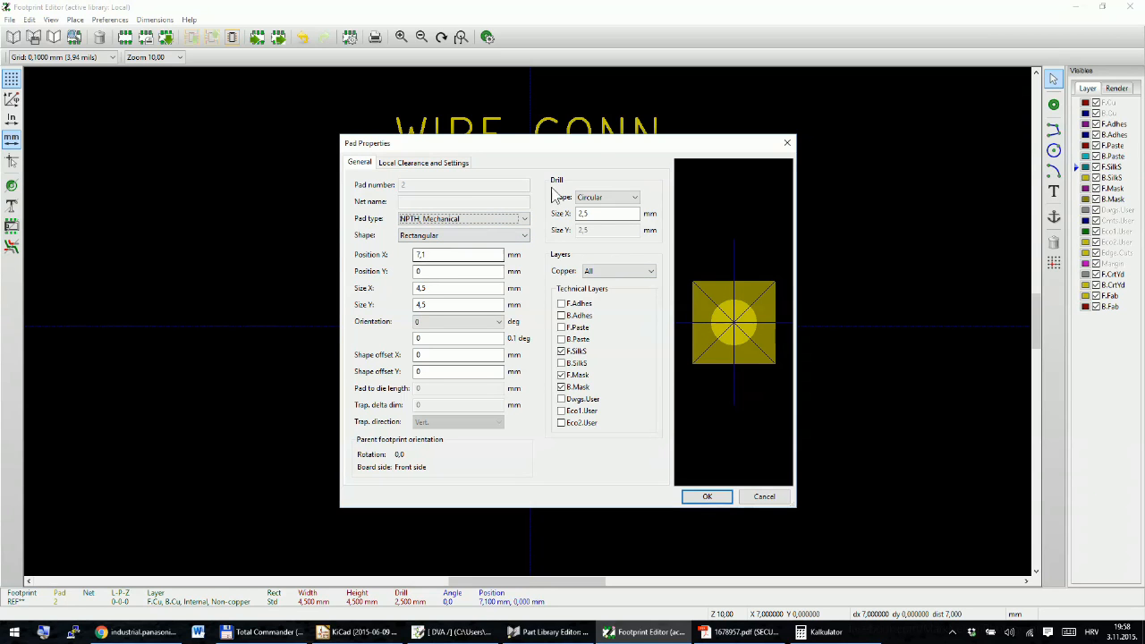
drag(593, 148, 561, 153)
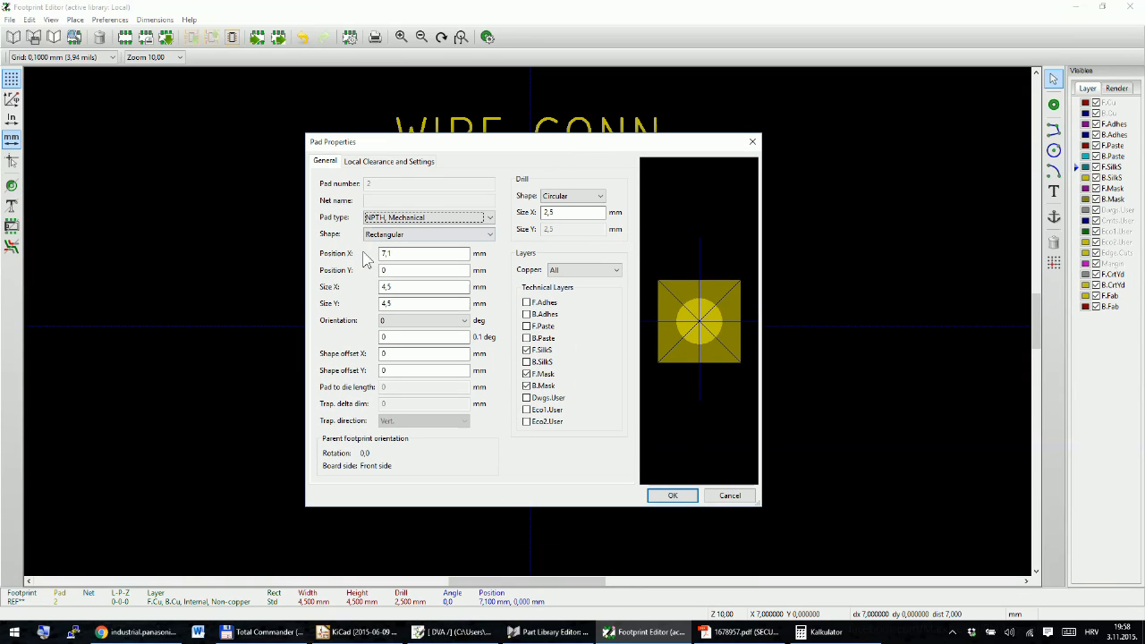
double_click(400, 253)
text(8)
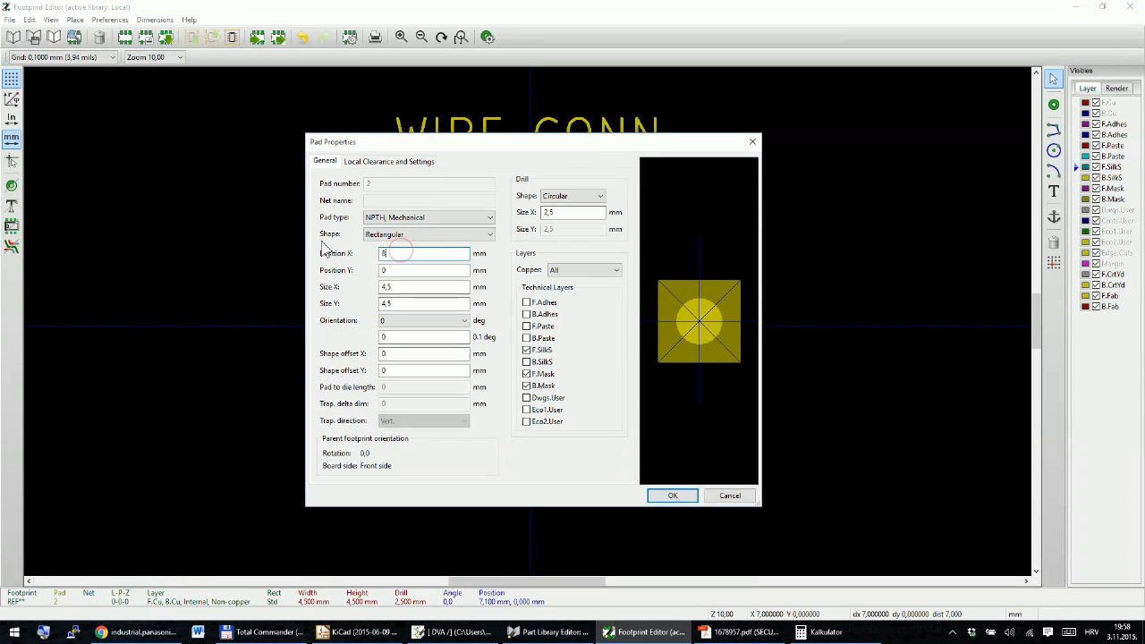
click(398, 270)
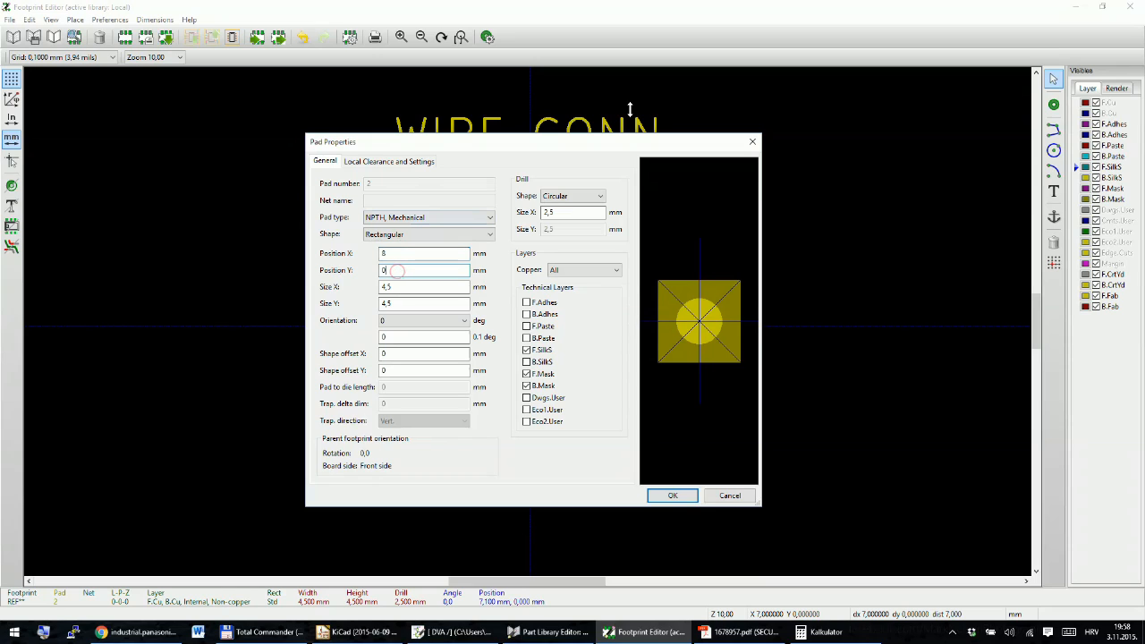
Step: Make the mechanical pad circular with a 5 mm size and a 4 mm drill, and apply the pad properties
click(565, 212)
click(421, 234)
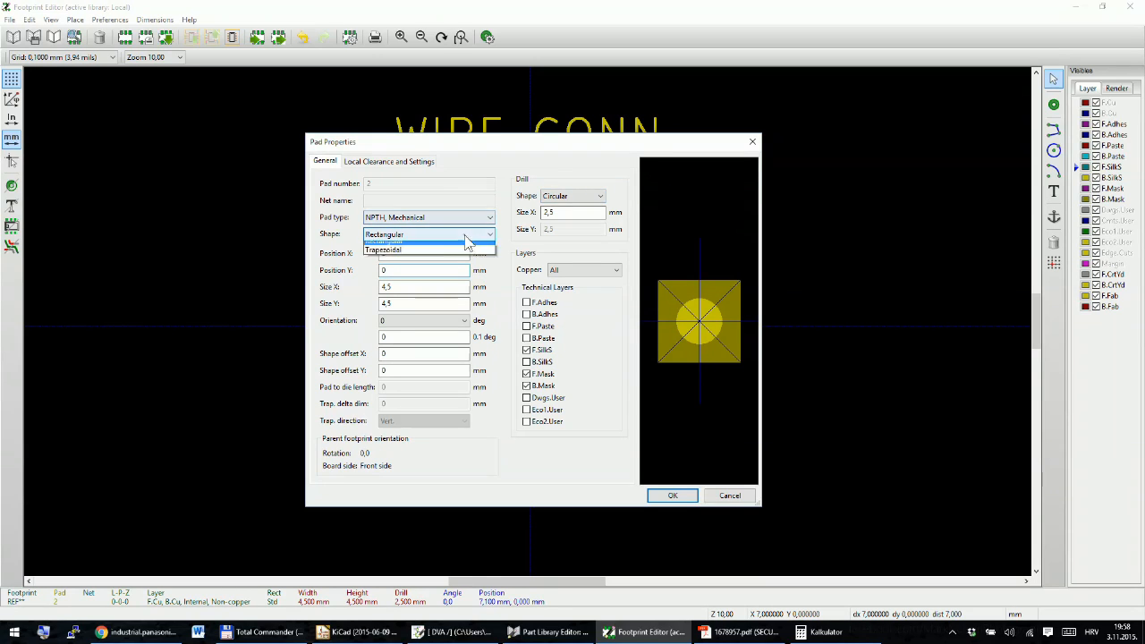
click(384, 246)
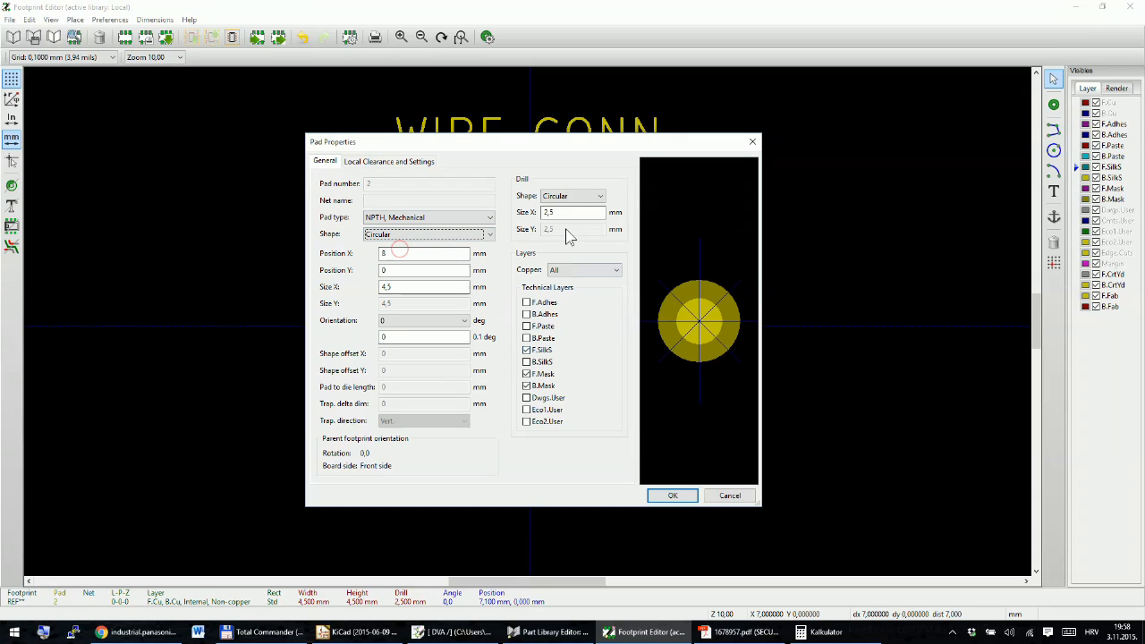
drag(569, 213, 521, 215)
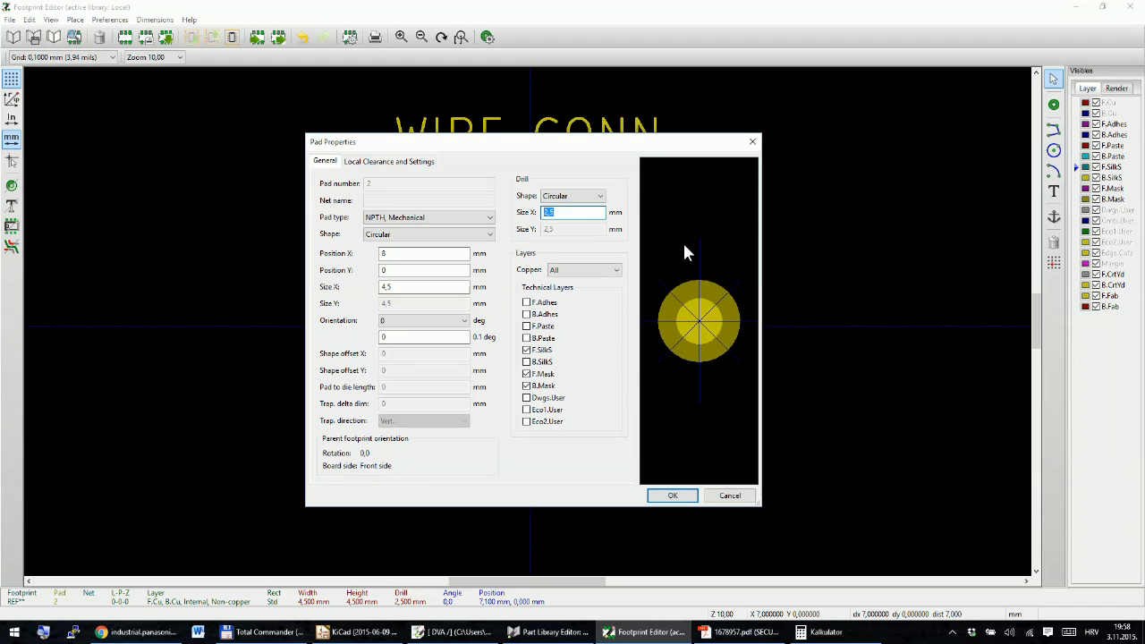
text(3,5)
key(BackSpace)
key(BackSpace)
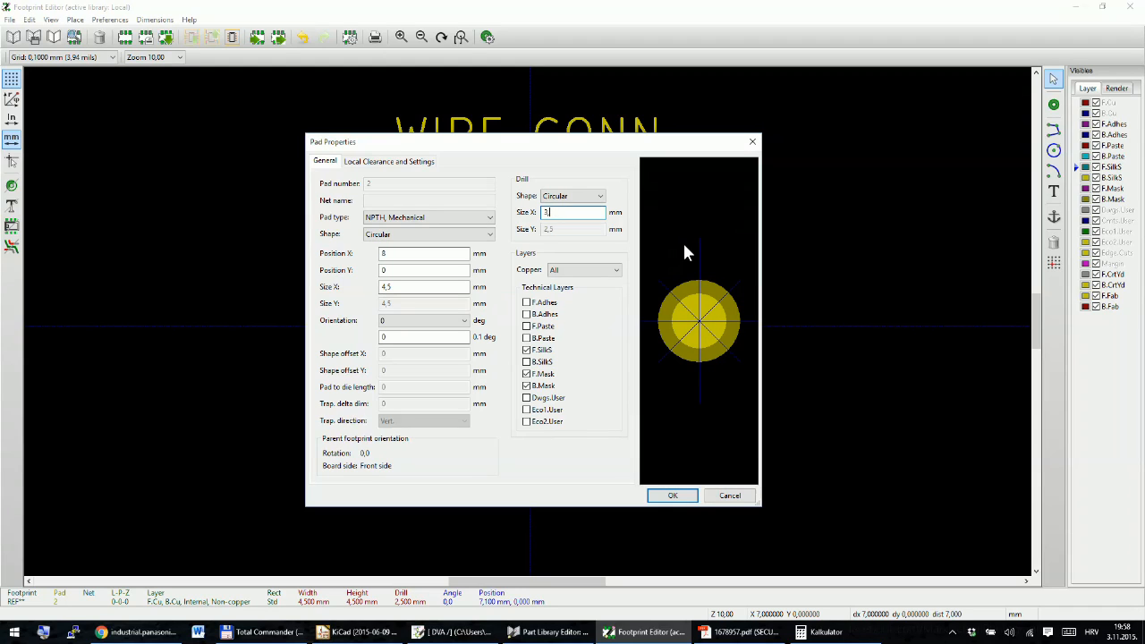
text(5)
double_click(401, 288)
text(5)
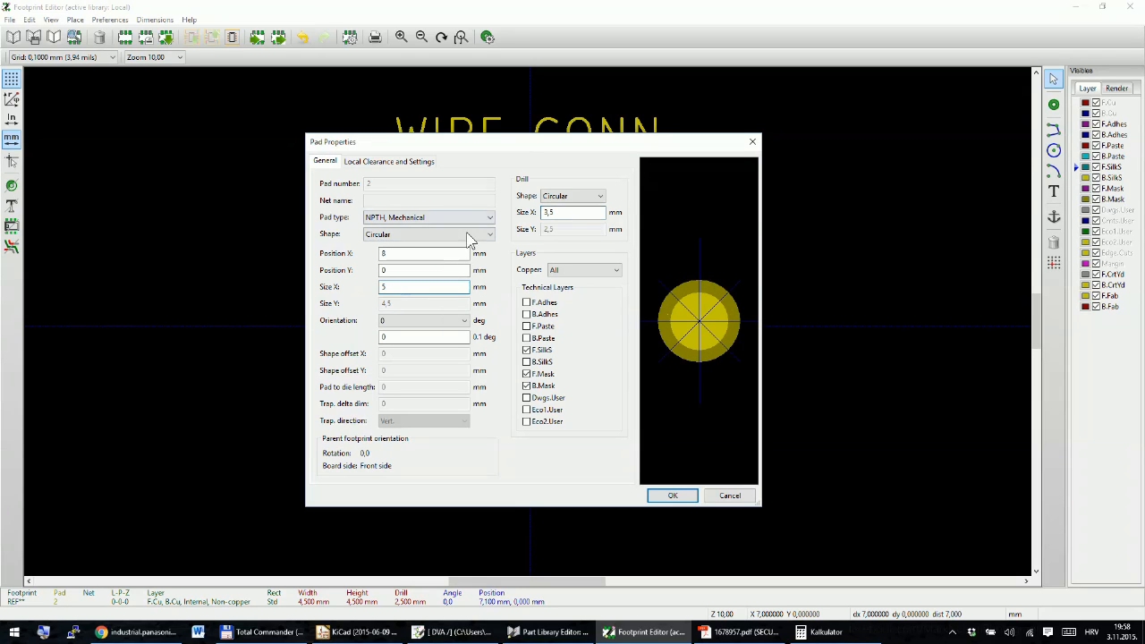
text(4)
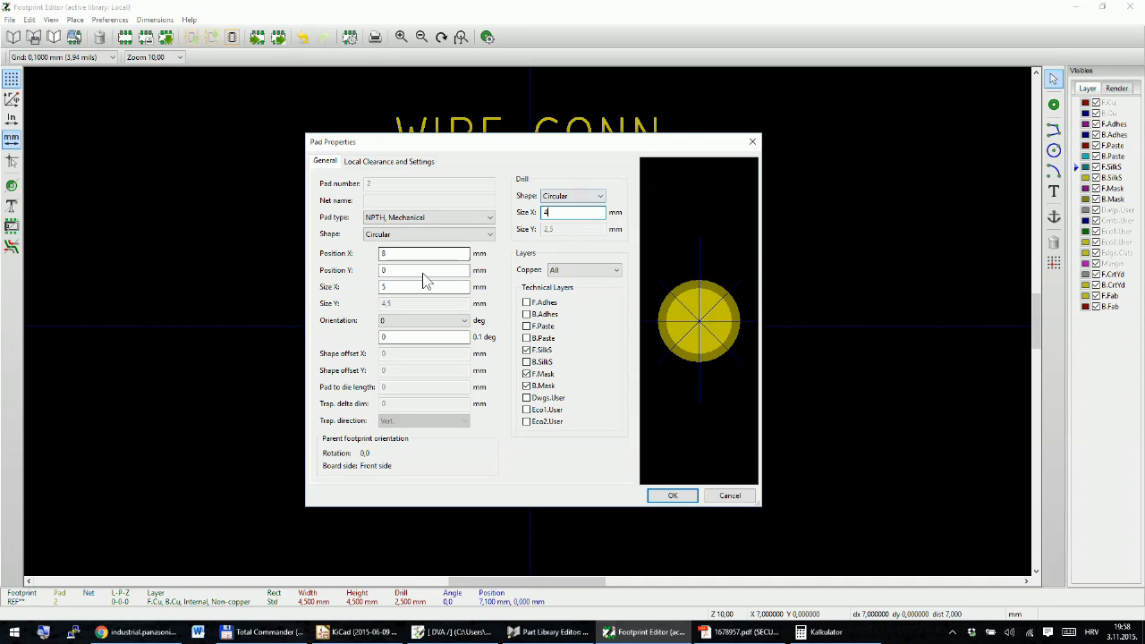
drag(563, 145, 632, 132)
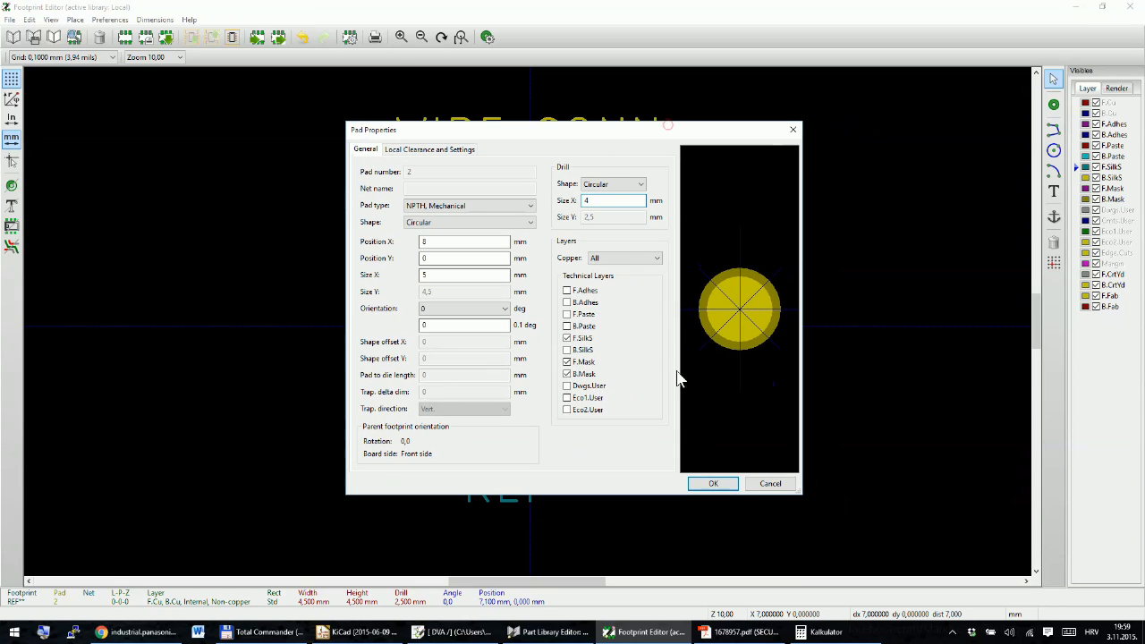
click(712, 482)
Step: Place the footprint anchor on the horizontal axis midway between pad 1 and the mechanical hole
scroll(572, 313, down, 3)
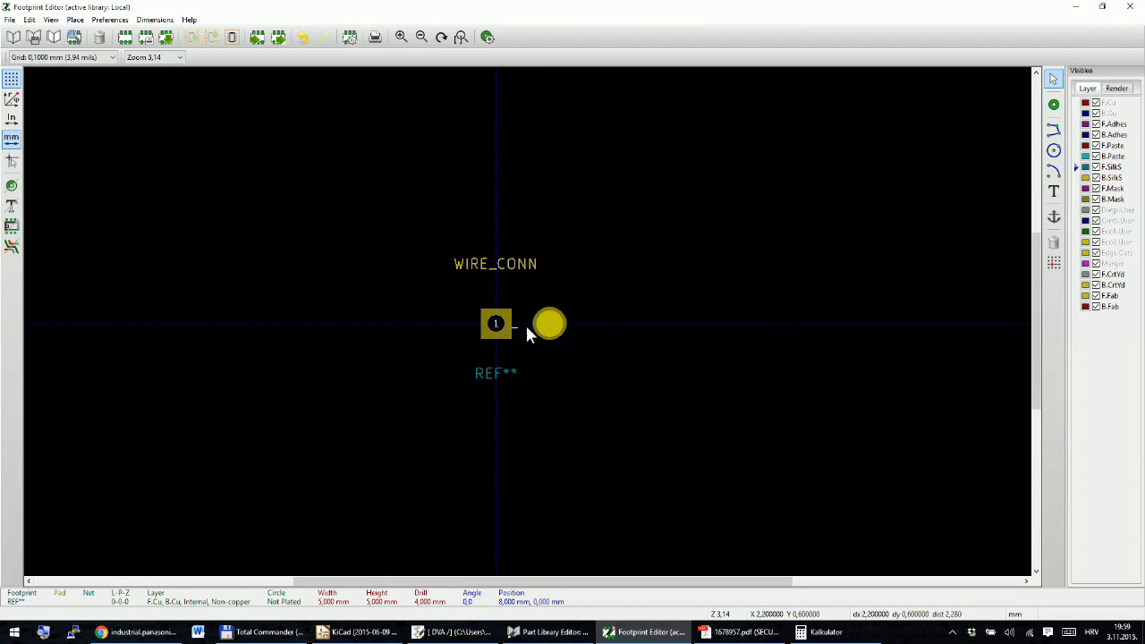
scroll(550, 319, up, 3)
scroll(540, 322, down, 1)
scroll(539, 322, up, 1)
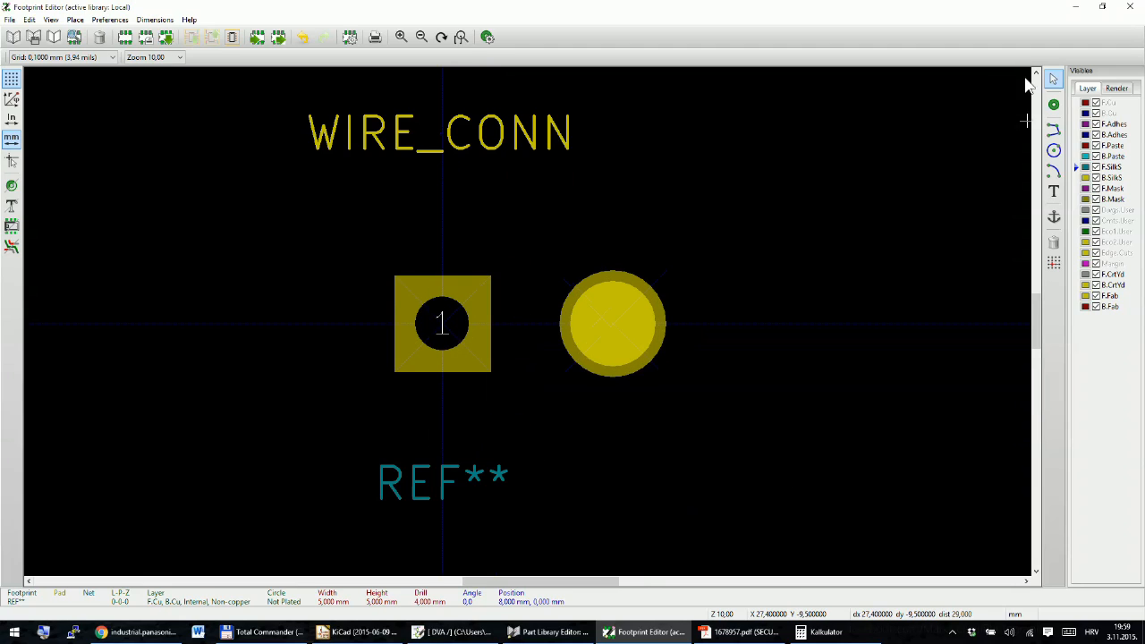
click(1053, 215)
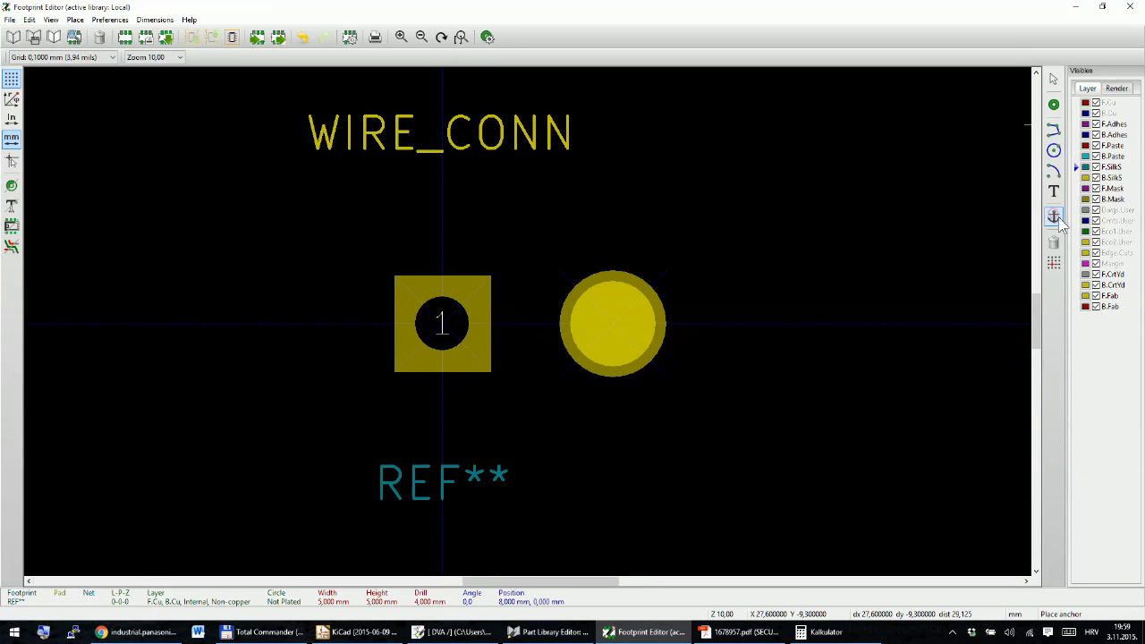
click(529, 322)
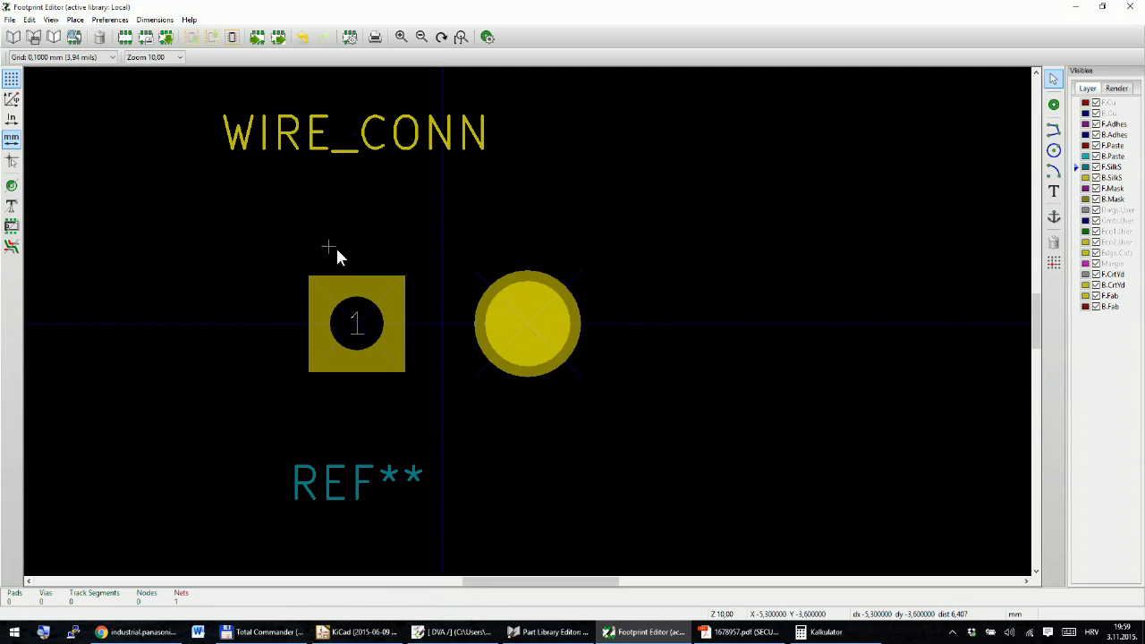
Step: Activate the graphic line tool and set the grid to 1,0000 mm
click(1054, 130)
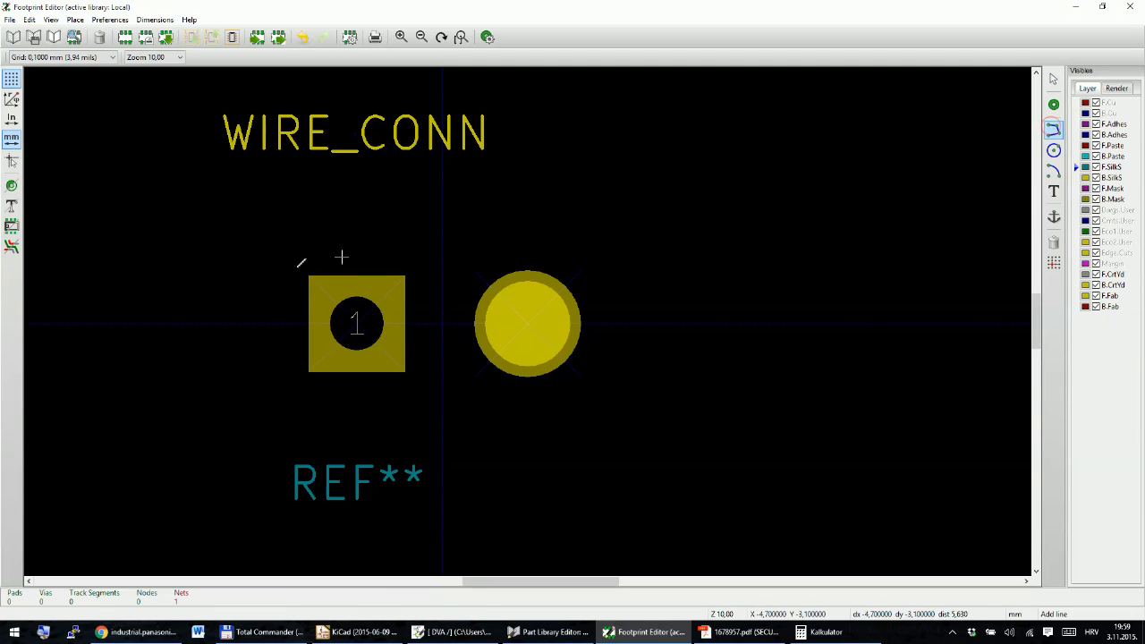
right_click(581, 114)
mouse_move(658, 287)
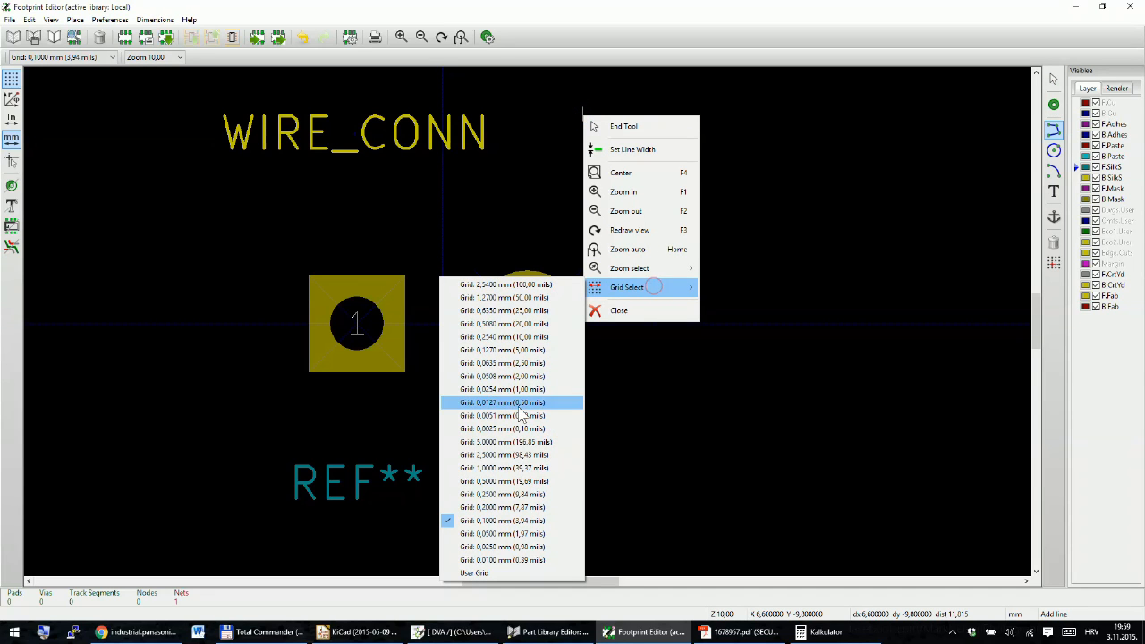
click(501, 468)
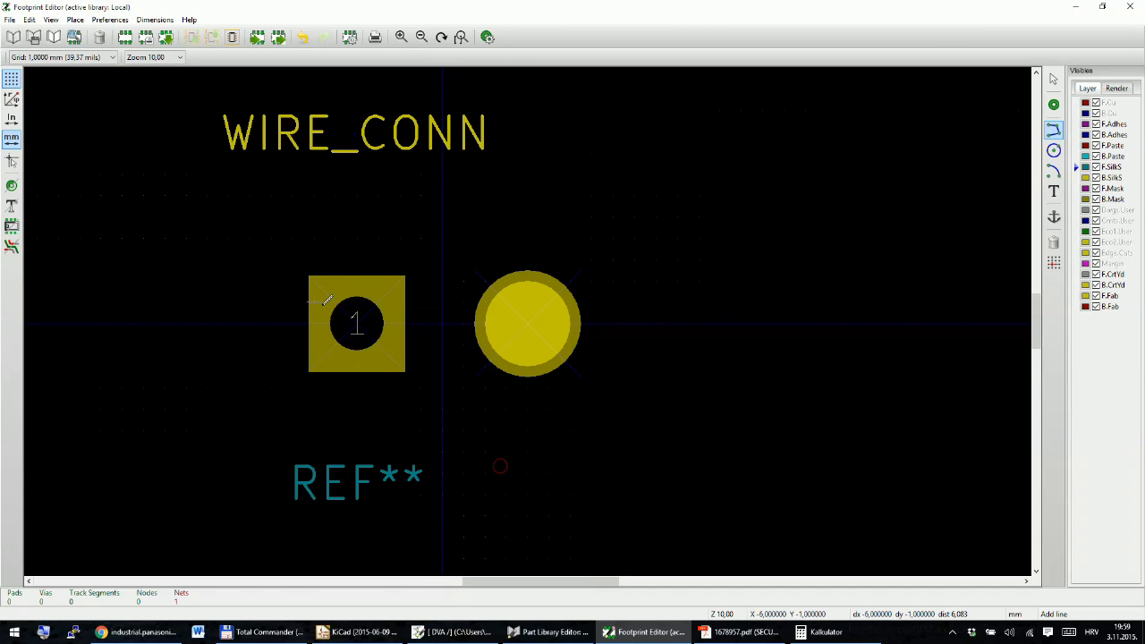
Step: Draw a 14 × 6 mm rectangular F.SilkS outline centred on the anchor around the pad and mechanical hole
click(295, 260)
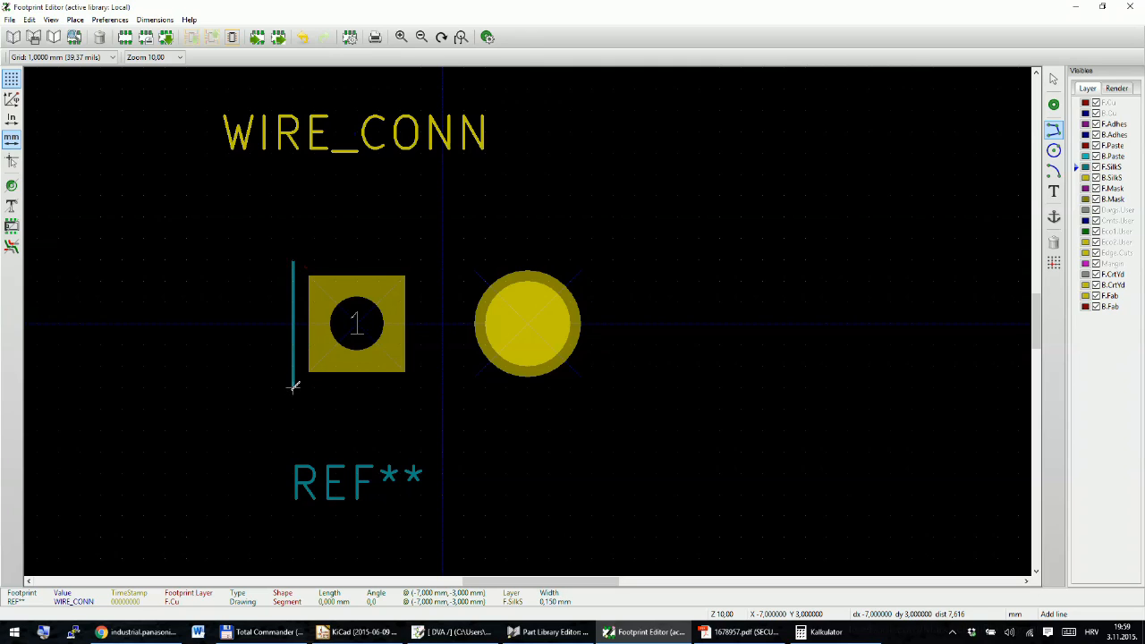
click(294, 388)
click(591, 388)
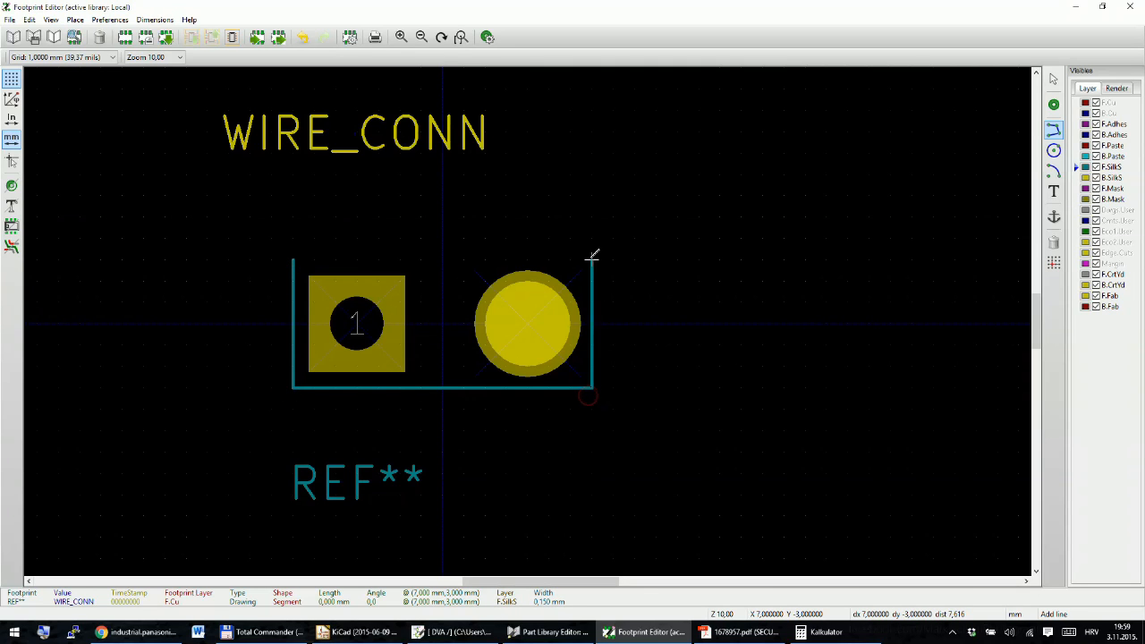
click(591, 261)
click(294, 260)
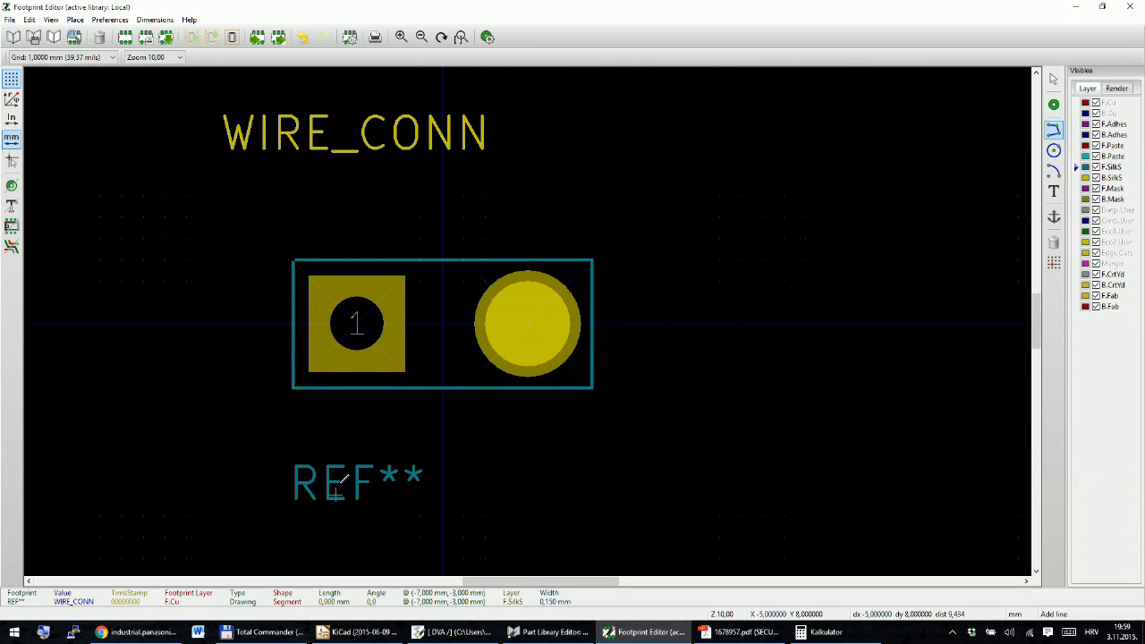
Step: Move the REF** text just below the outline under the mechanical hole, using a 0,5000 mm grid for the final placement
key(m)
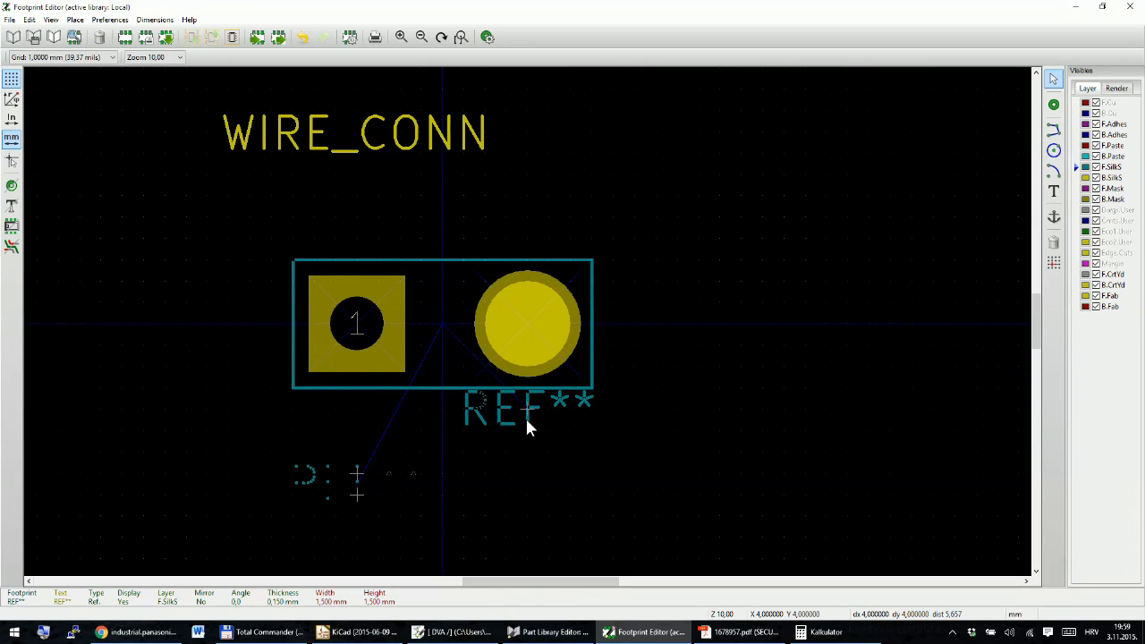
click(526, 420)
right_click(662, 322)
mouse_move(715, 443)
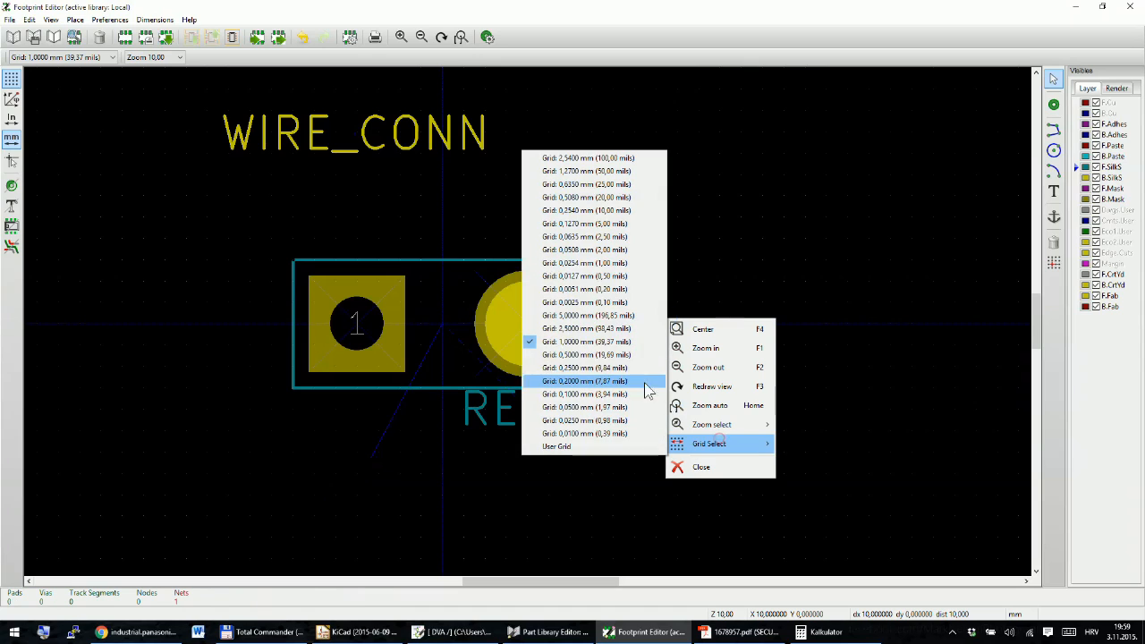
click(597, 355)
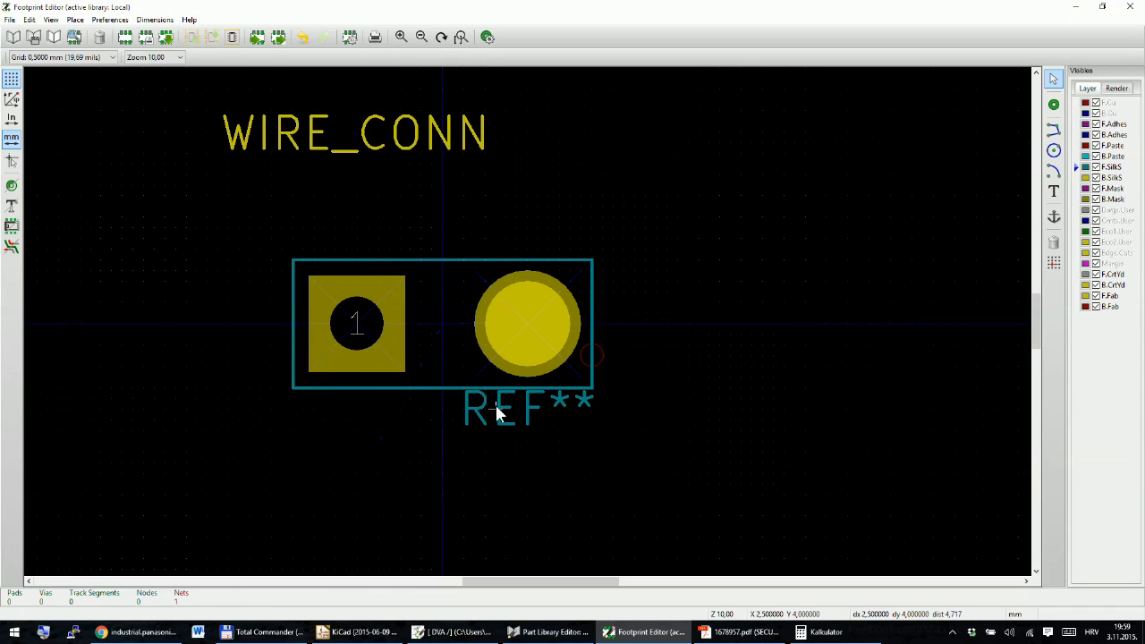
click(525, 408)
key(m)
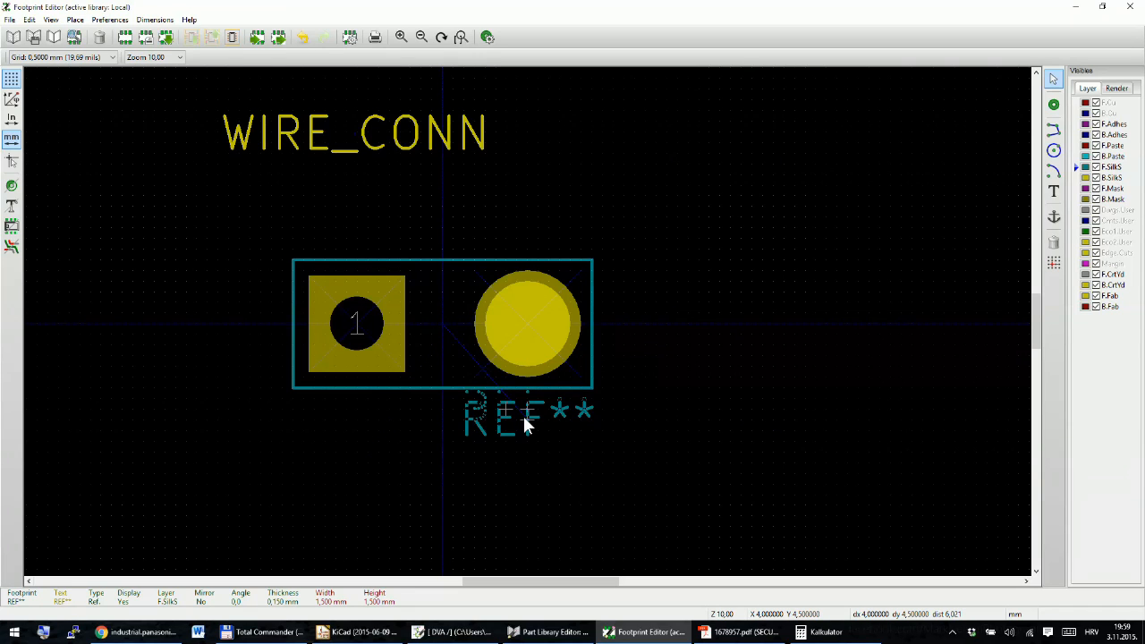
click(524, 418)
Step: Change the footprint's reference text to P**
double_click(505, 421)
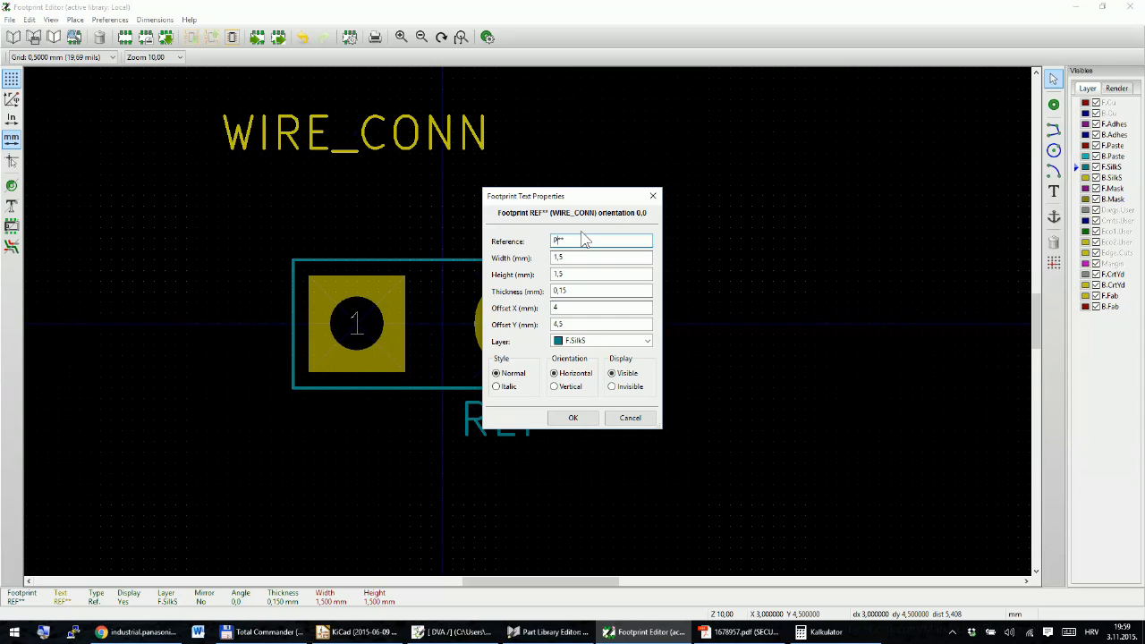
key(Return)
scroll(442, 313, down, 2)
scroll(527, 318, up, 1)
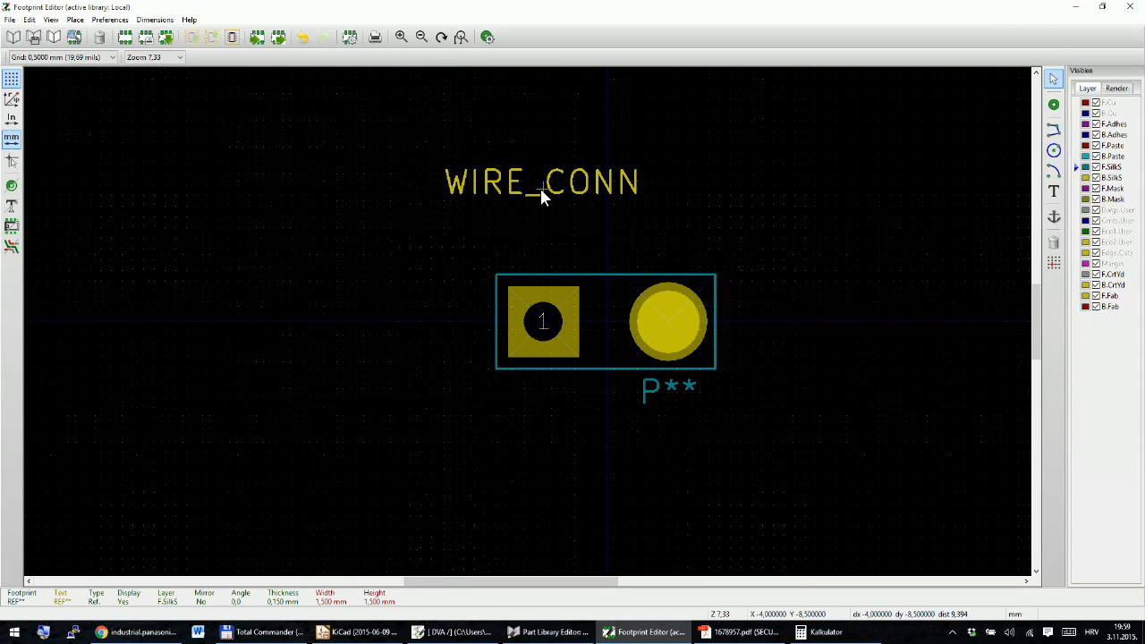
Step: Move the WIRE_CONN value text directly above the outline and make it invisible
key(m)
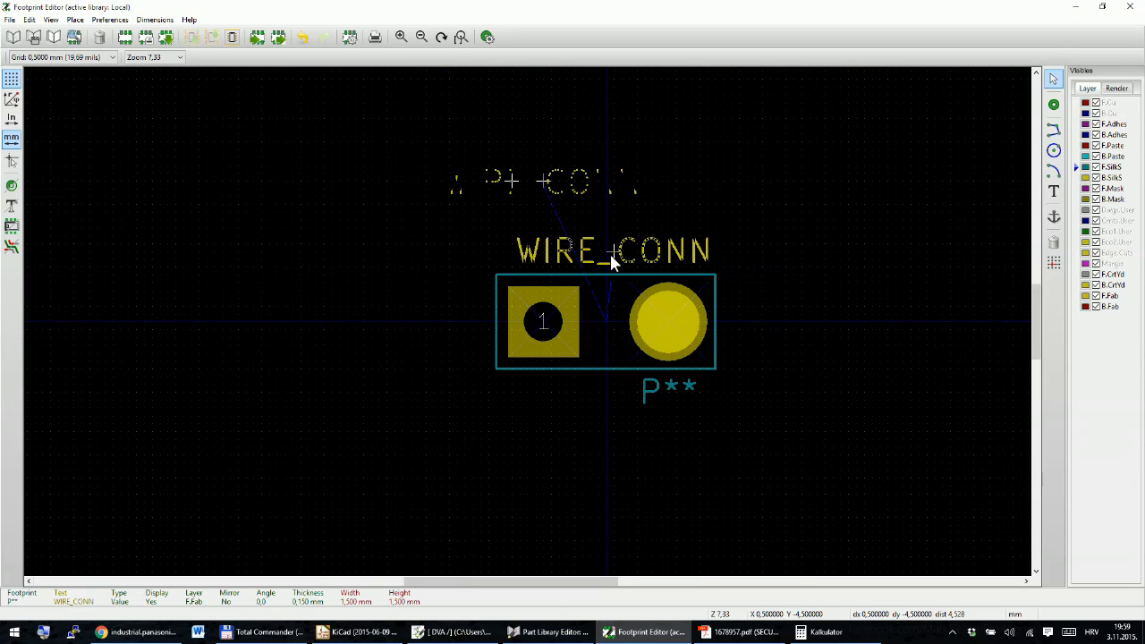
click(613, 259)
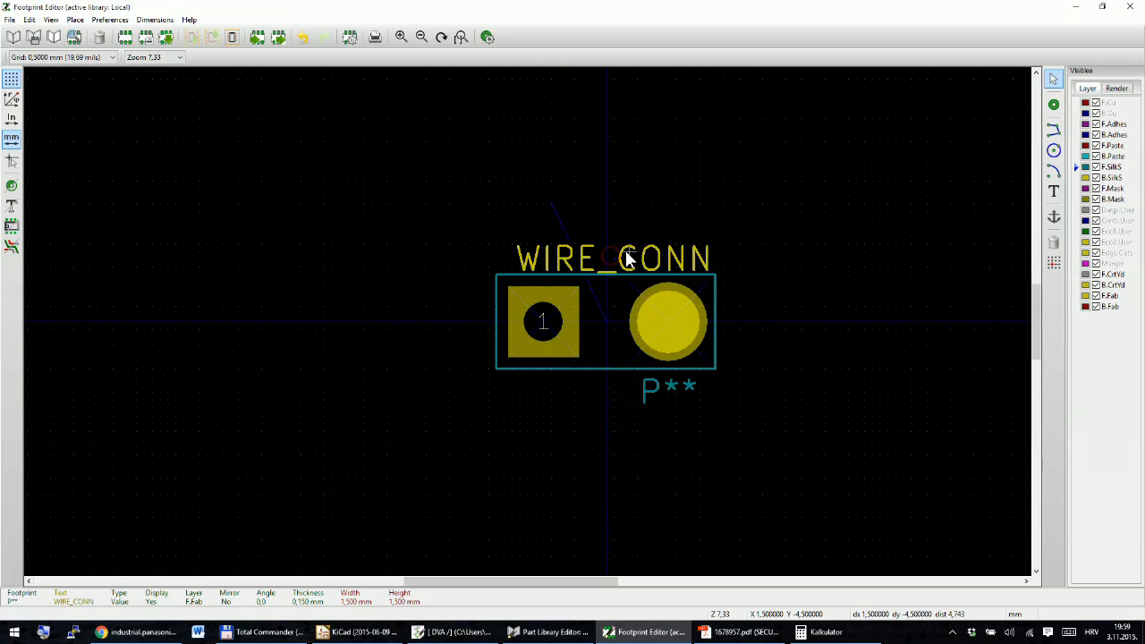
double_click(626, 259)
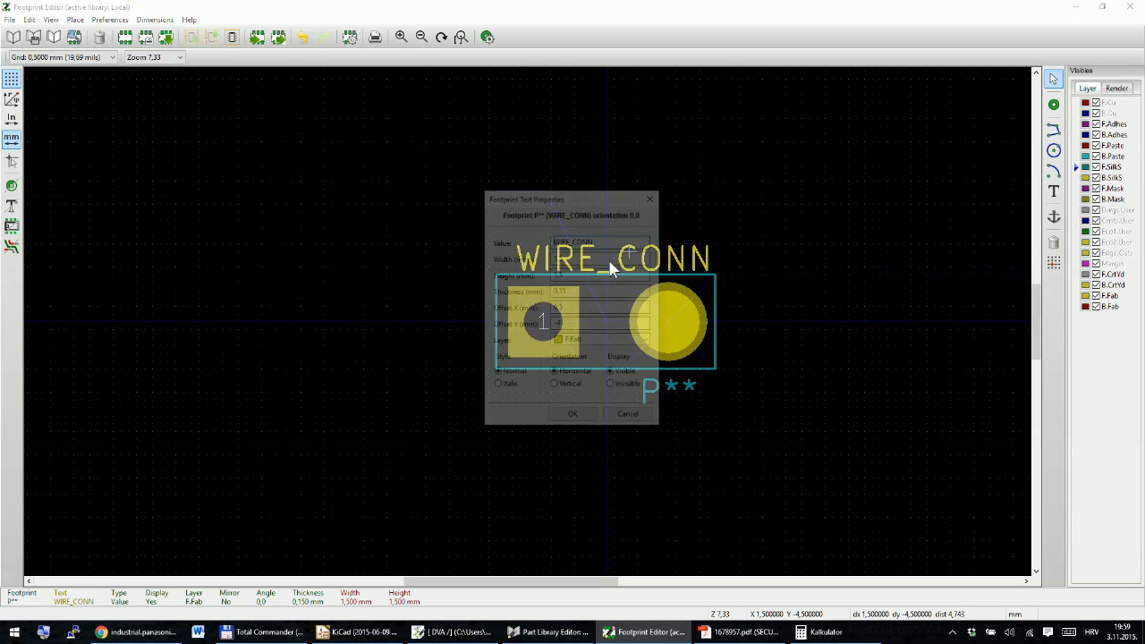
click(574, 418)
scroll(527, 324, down, 4)
scroll(527, 322, up, 4)
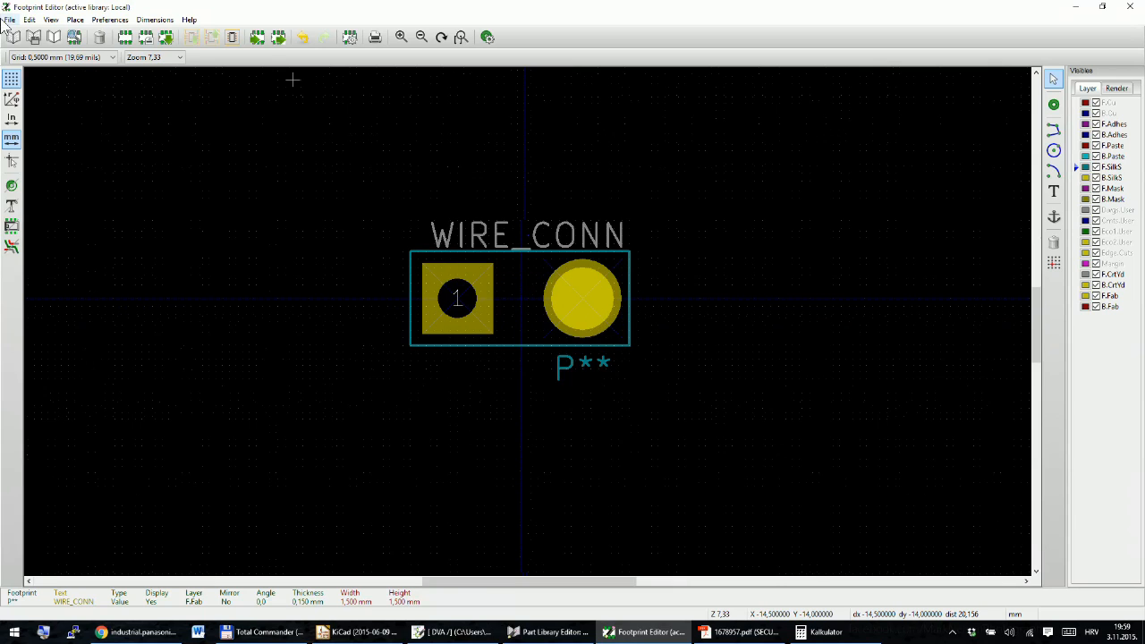
Step: Save the footprint as WIRE_CONN in the active Local library and close the Footprint Editor
click(33, 37)
click(577, 339)
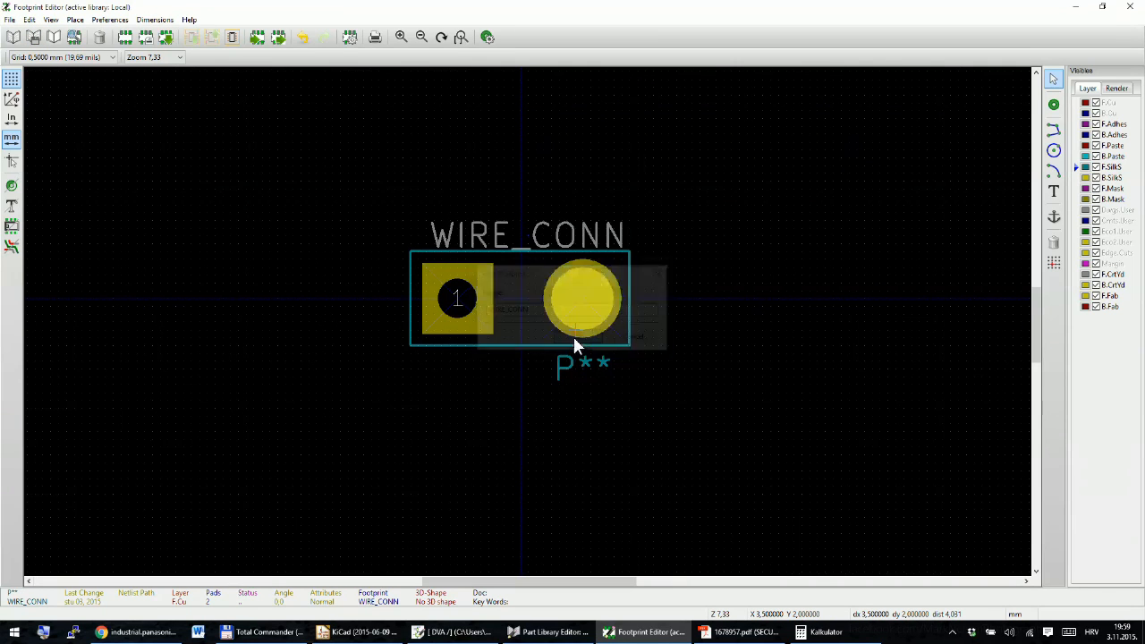
click(1129, 6)
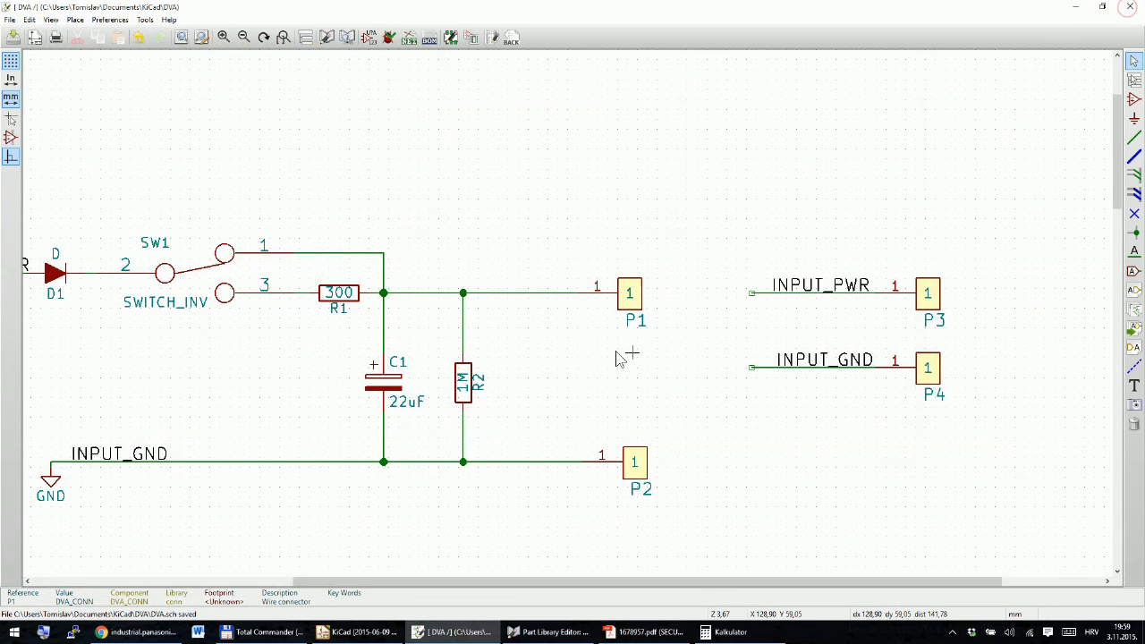
Step: Assign the WIRE_CONN footprint from the Local library to connector P1 and apply the component properties
double_click(631, 303)
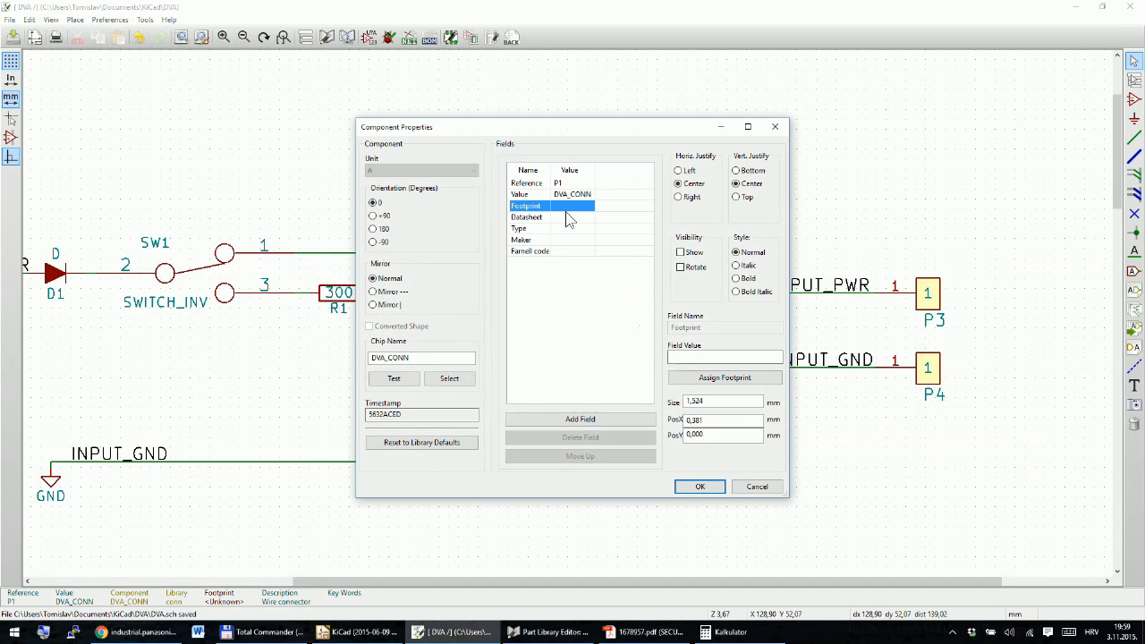
click(693, 378)
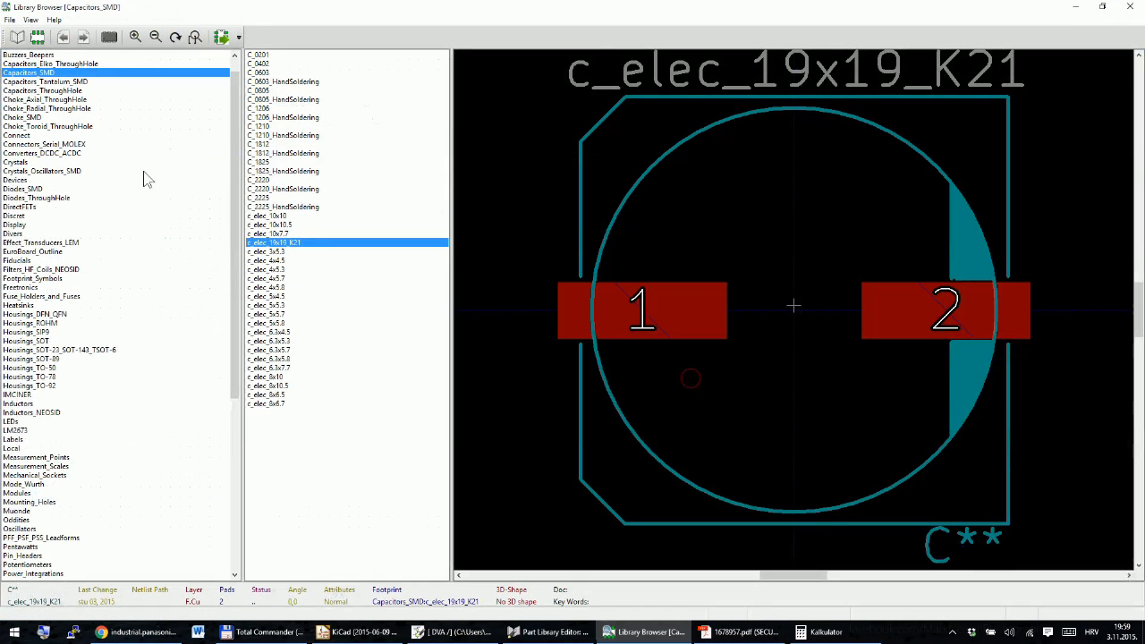
click(64, 233)
key(l)
key(o)
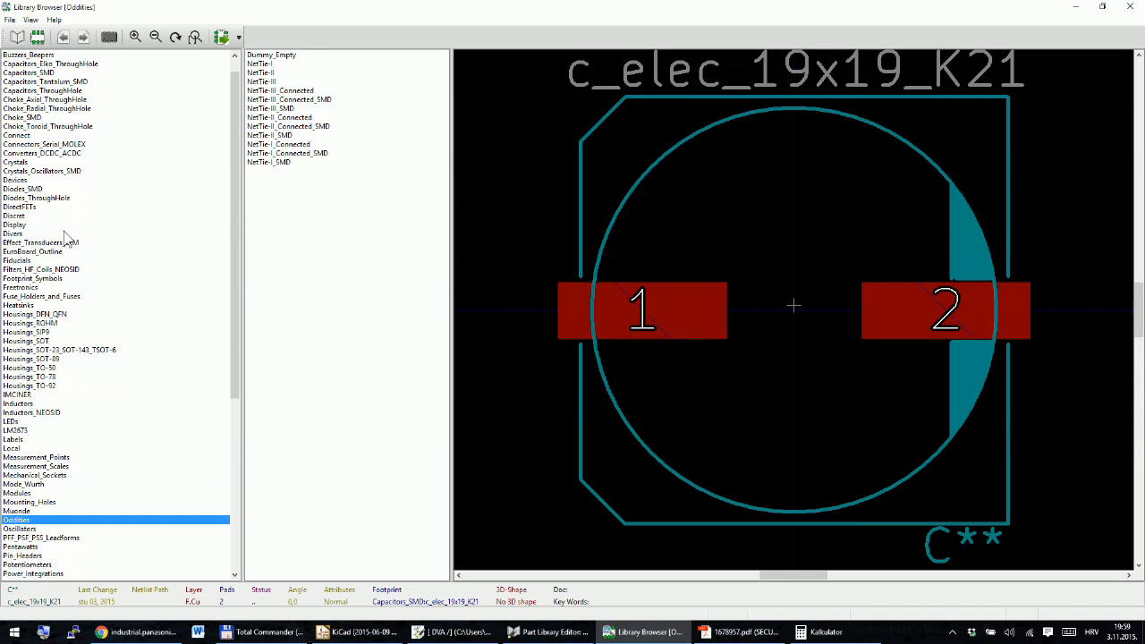
key(l)
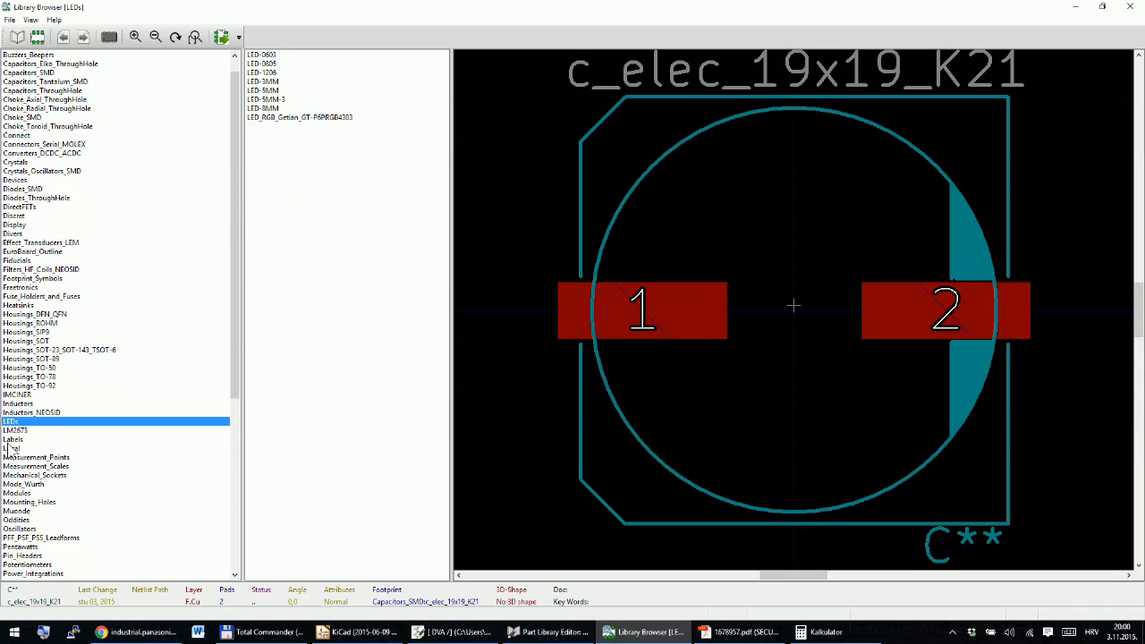
click(11, 448)
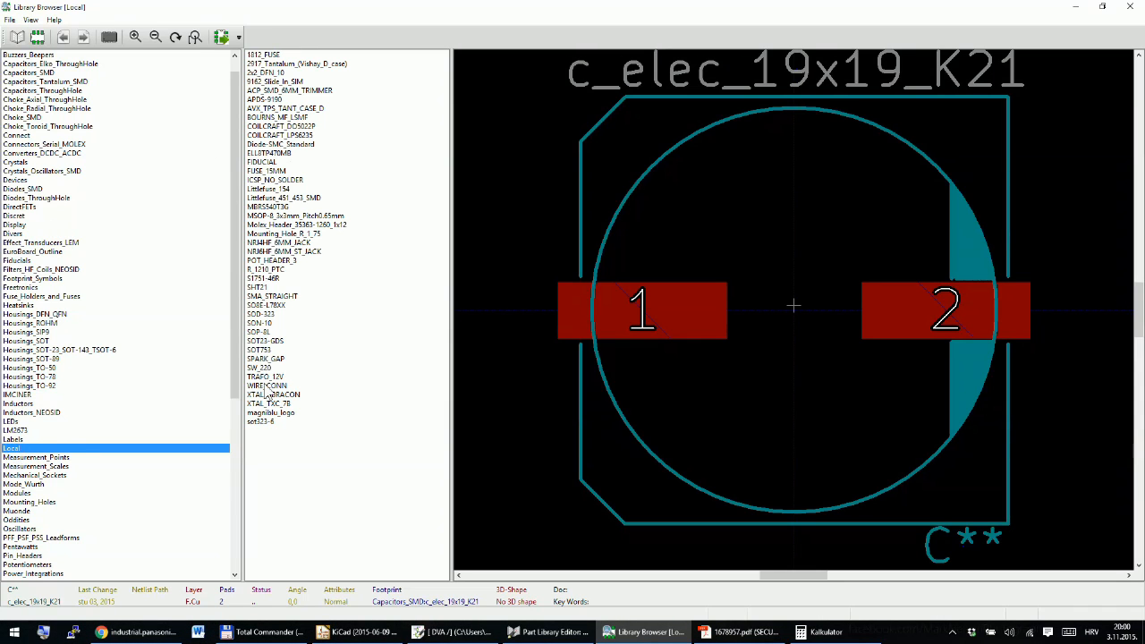
click(278, 387)
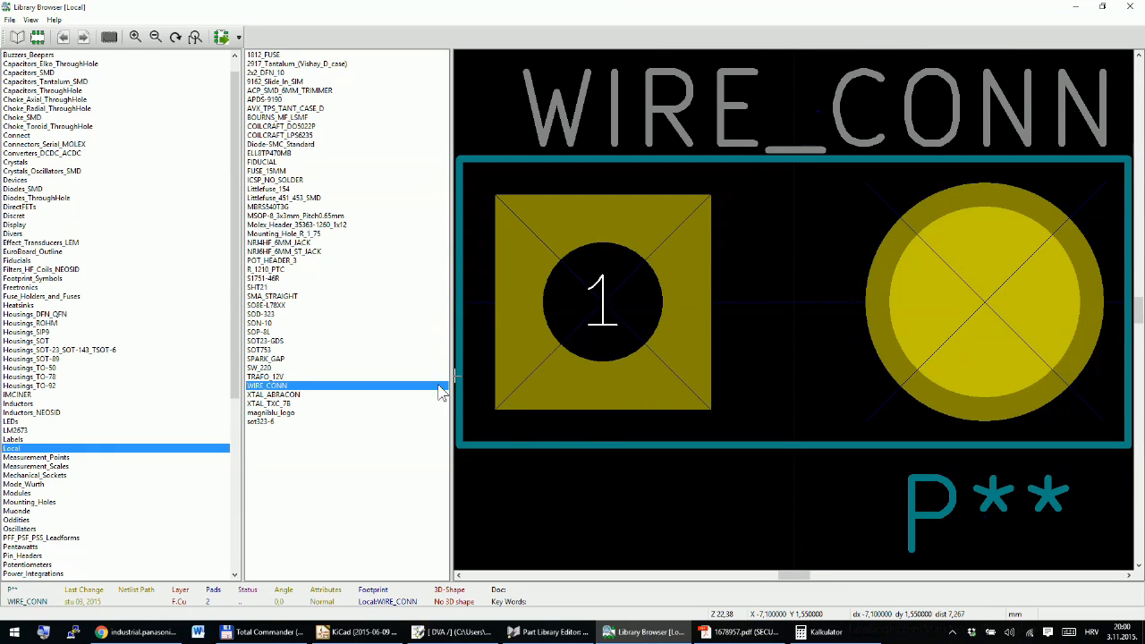
double_click(298, 387)
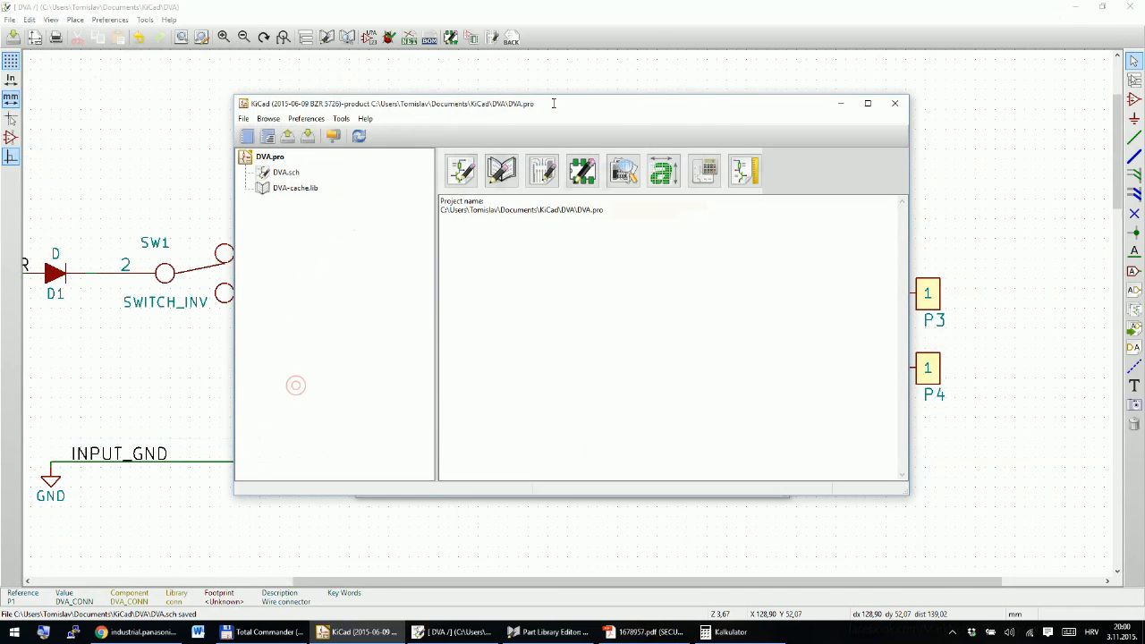
click(659, 18)
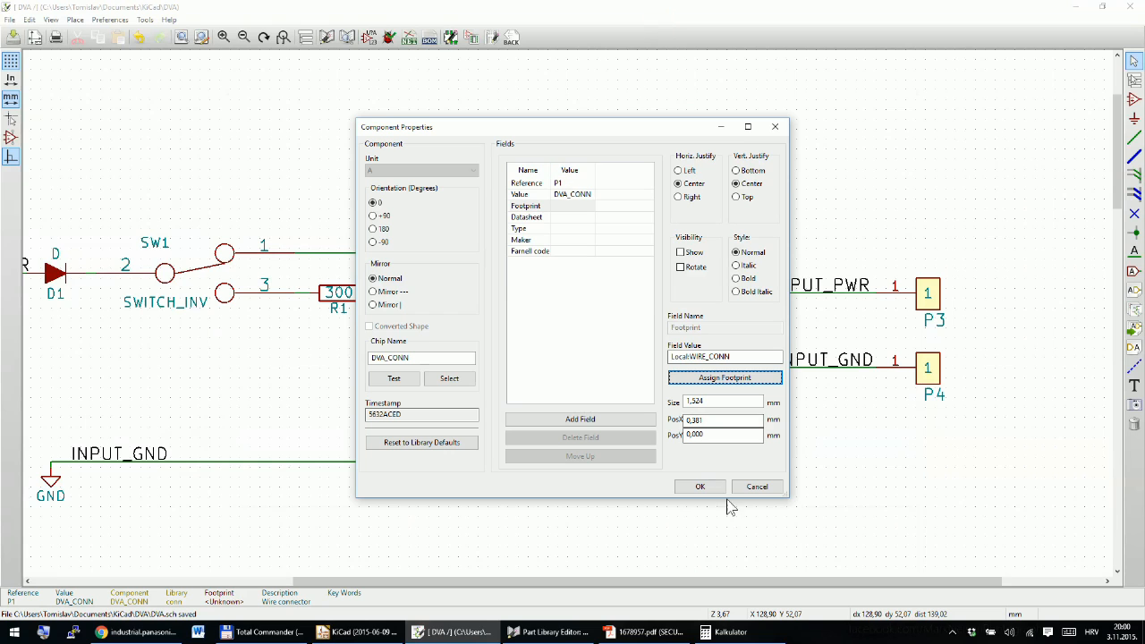
click(701, 487)
Step: Open CvPcb from the schematic to associate the components with footprints
scroll(703, 486, down, 3)
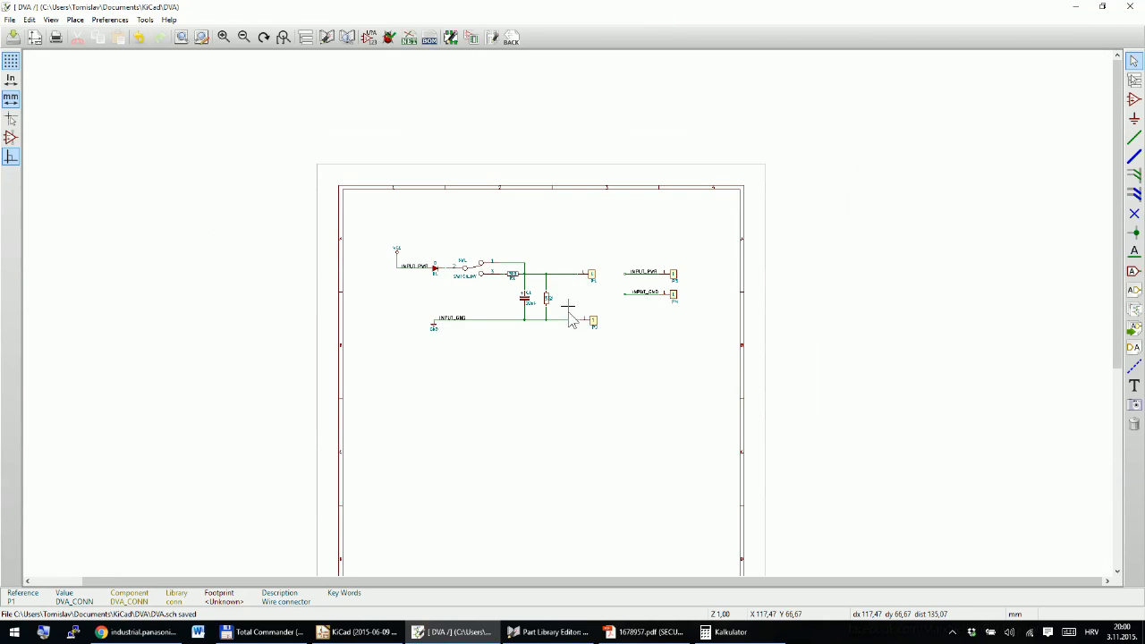
scroll(566, 317, up, 1)
scroll(565, 315, down, 1)
scroll(565, 315, up, 1)
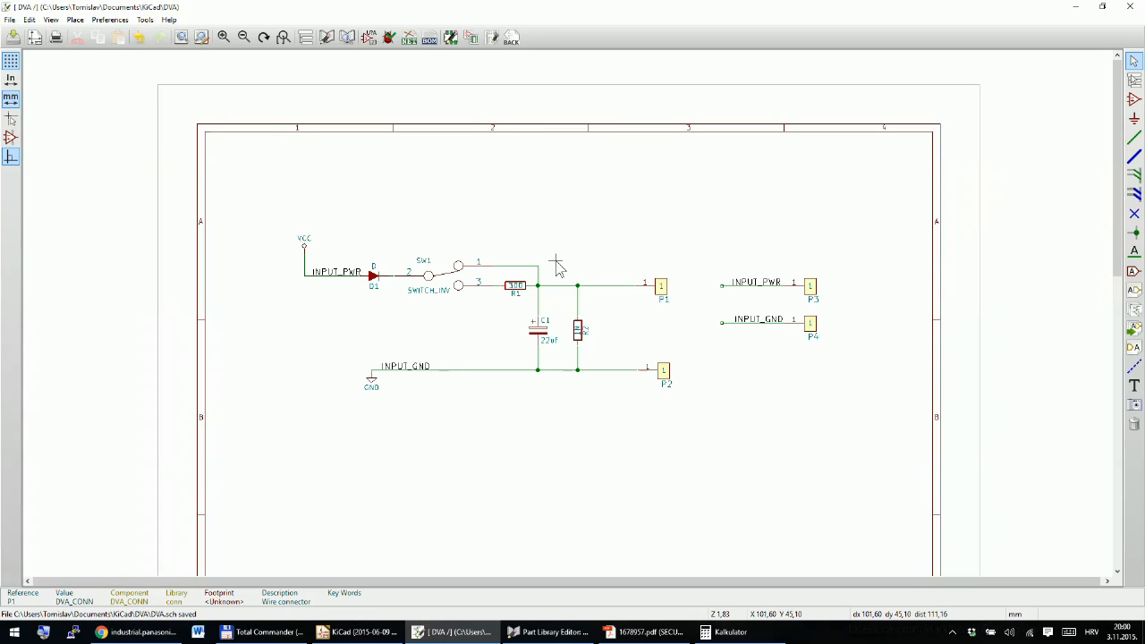
scroll(554, 309, down, 1)
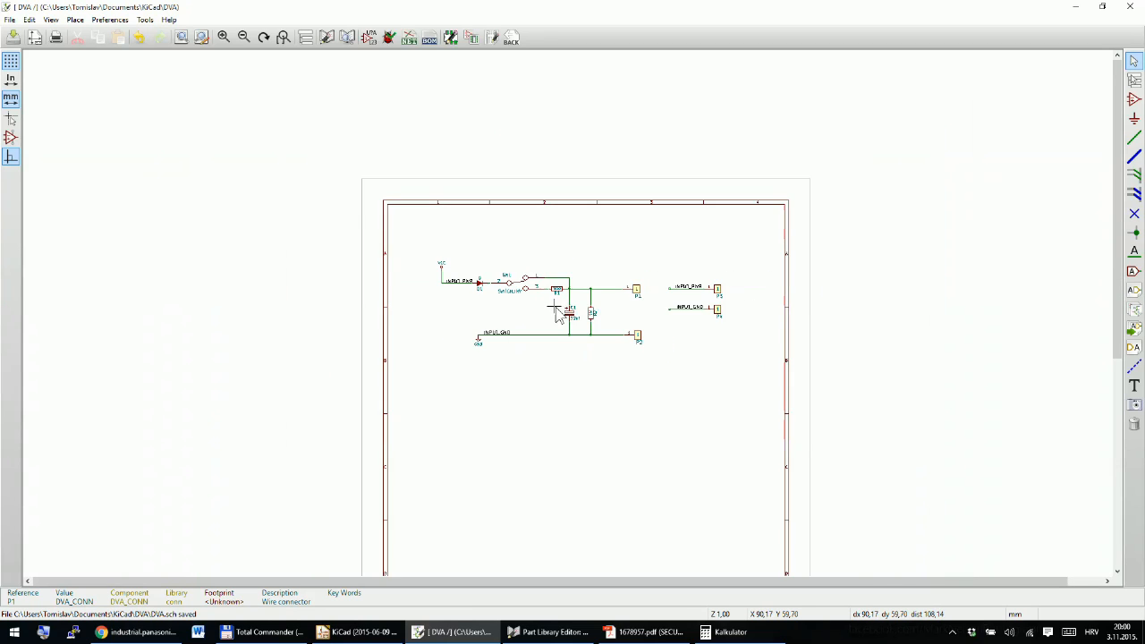
scroll(569, 319, up, 1)
scroll(570, 320, up, 1)
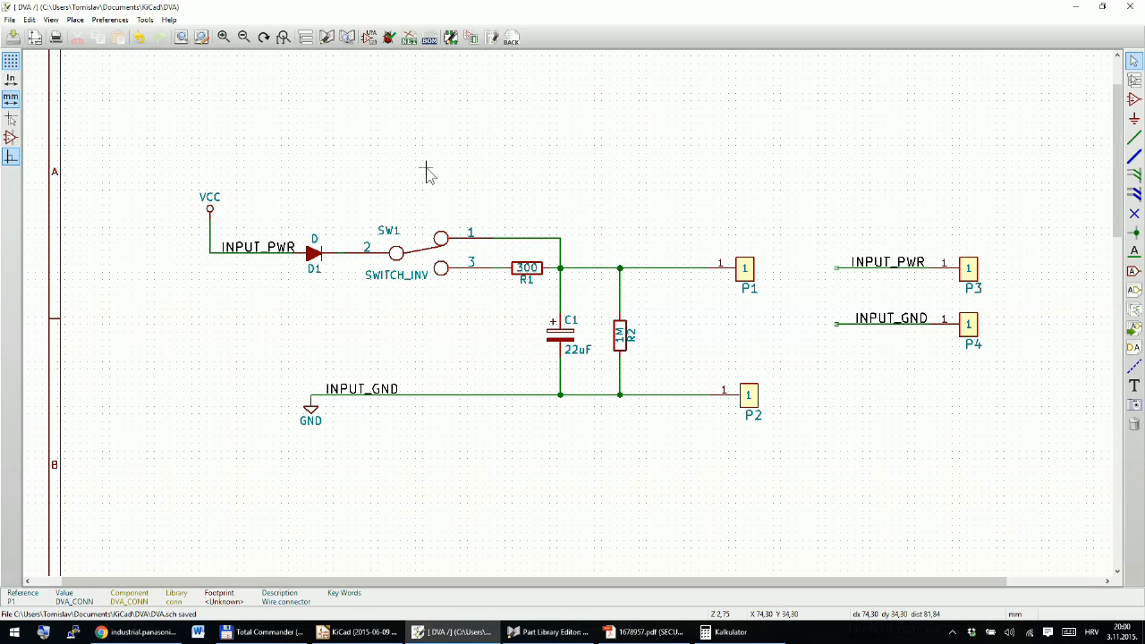
click(472, 38)
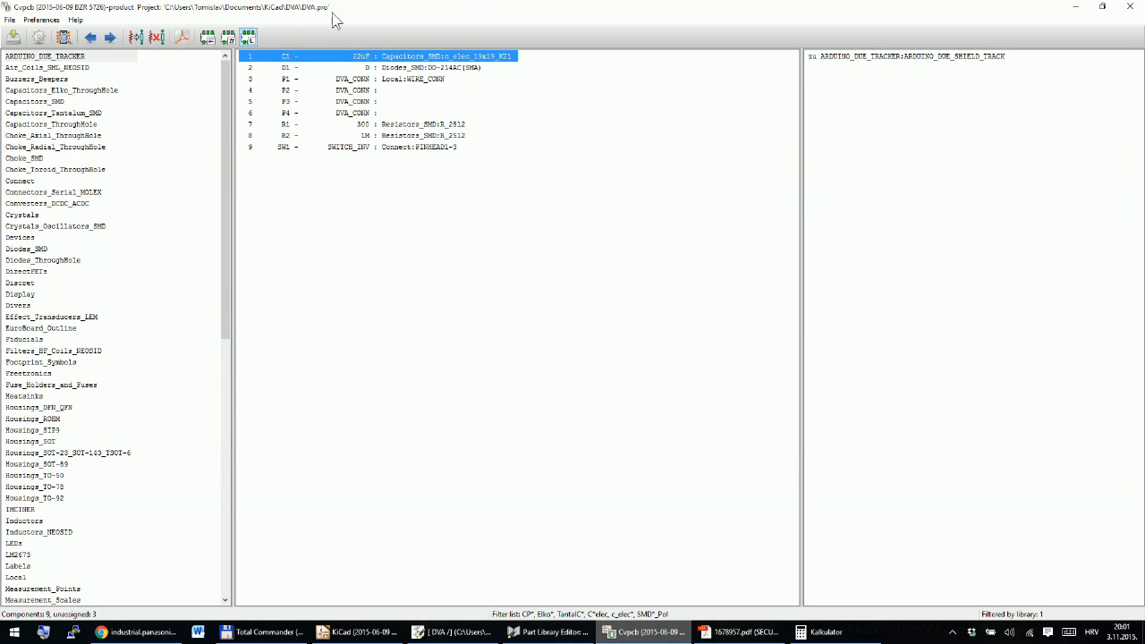
Step: Examine the footprint assignments of the DVA_CONN connectors P1 to P4 in the component list
click(360, 91)
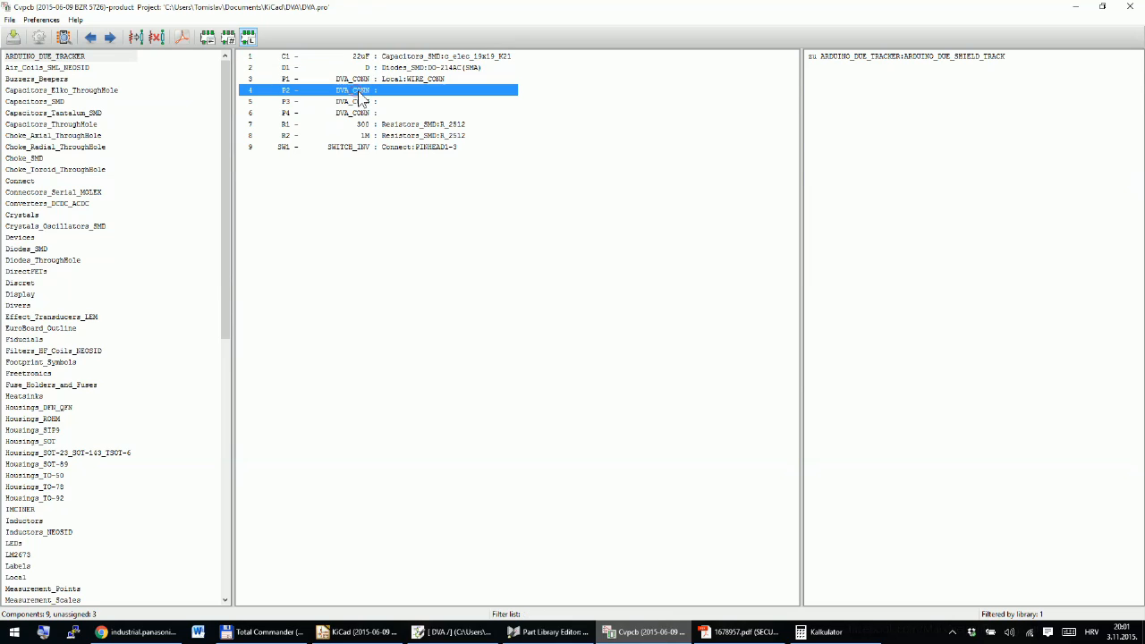
key(Up)
key(Down)
key(Down)
key(Down)
key(Up)
key(Up)
key(Down)
key(Down)
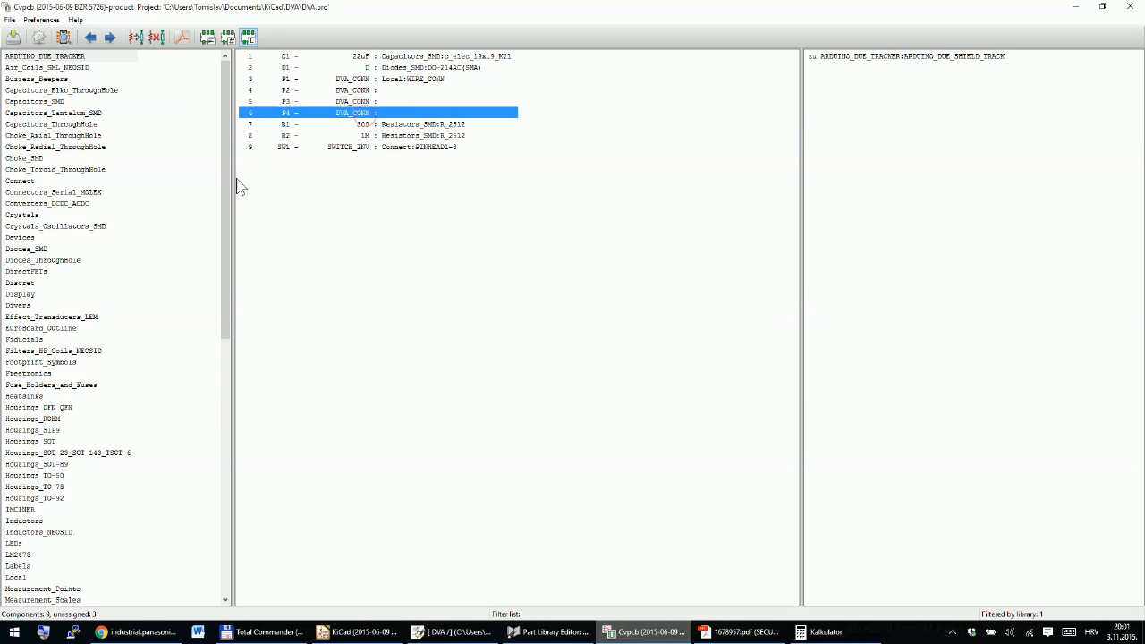
Step: Assign the WIRE_CONN footprint from the Local library to connectors P2, P3 and P4
drag(224, 175, 225, 327)
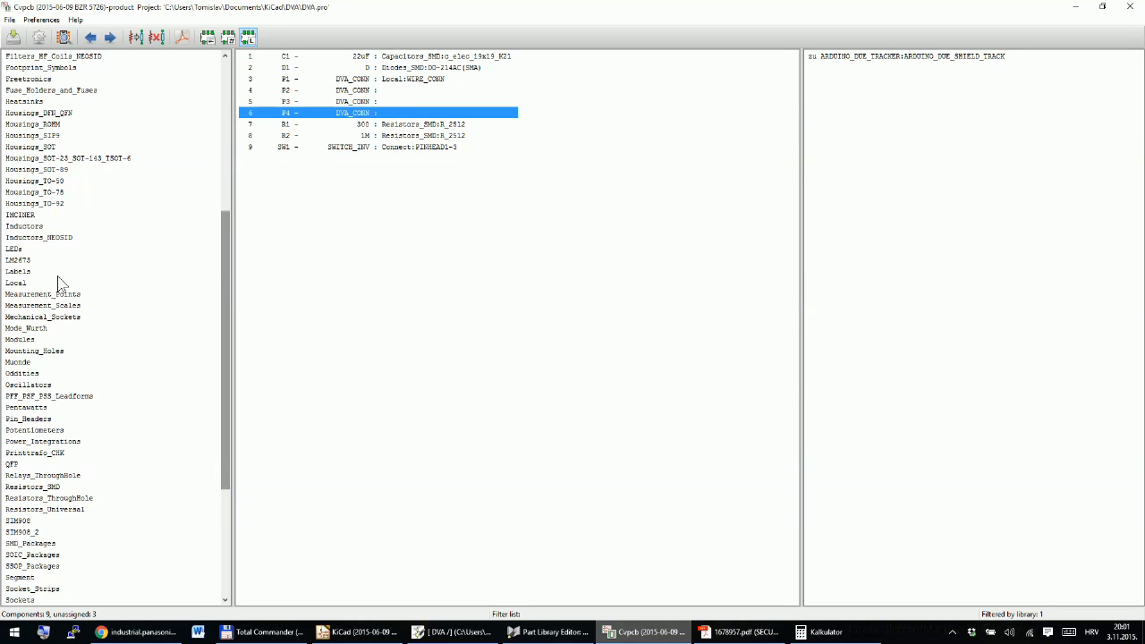
click(16, 283)
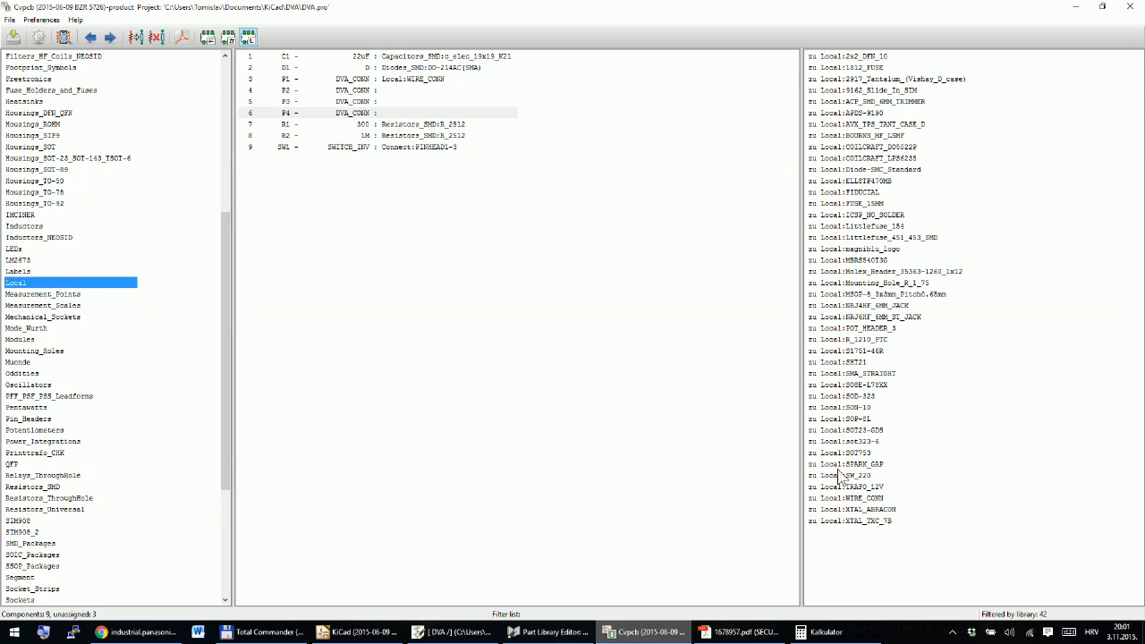
click(850, 498)
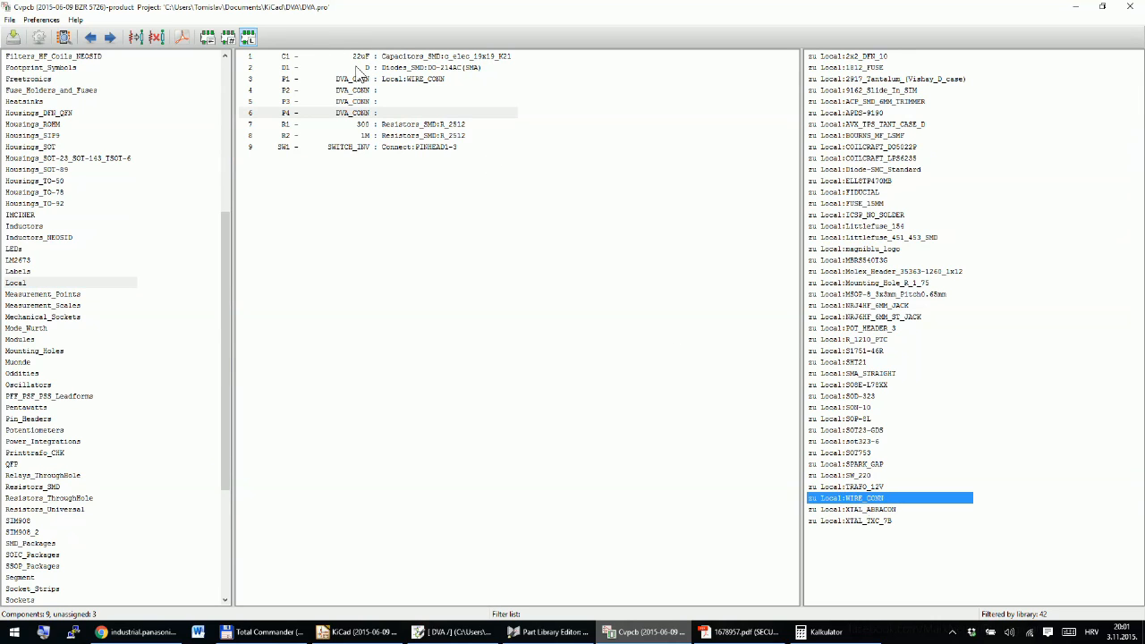
click(380, 90)
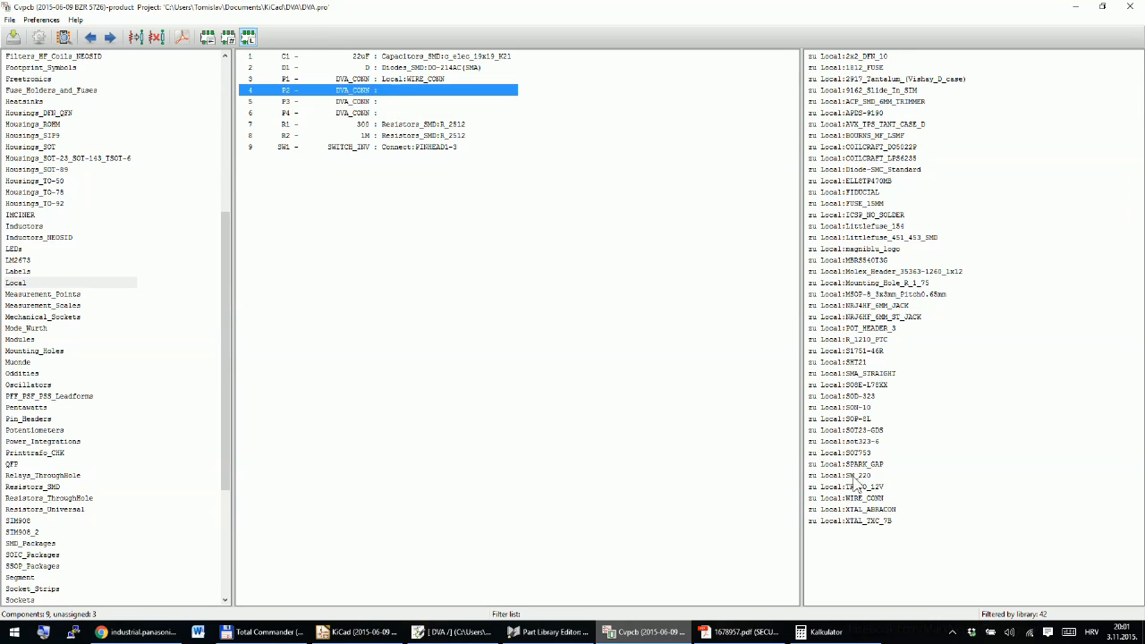
click(869, 499)
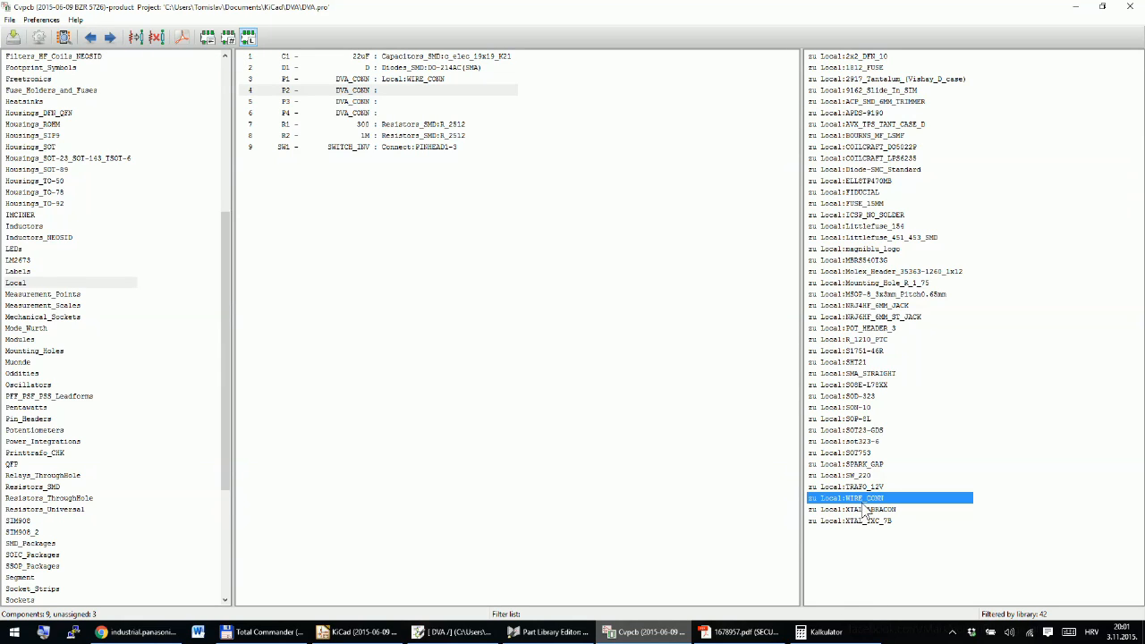
double_click(866, 500)
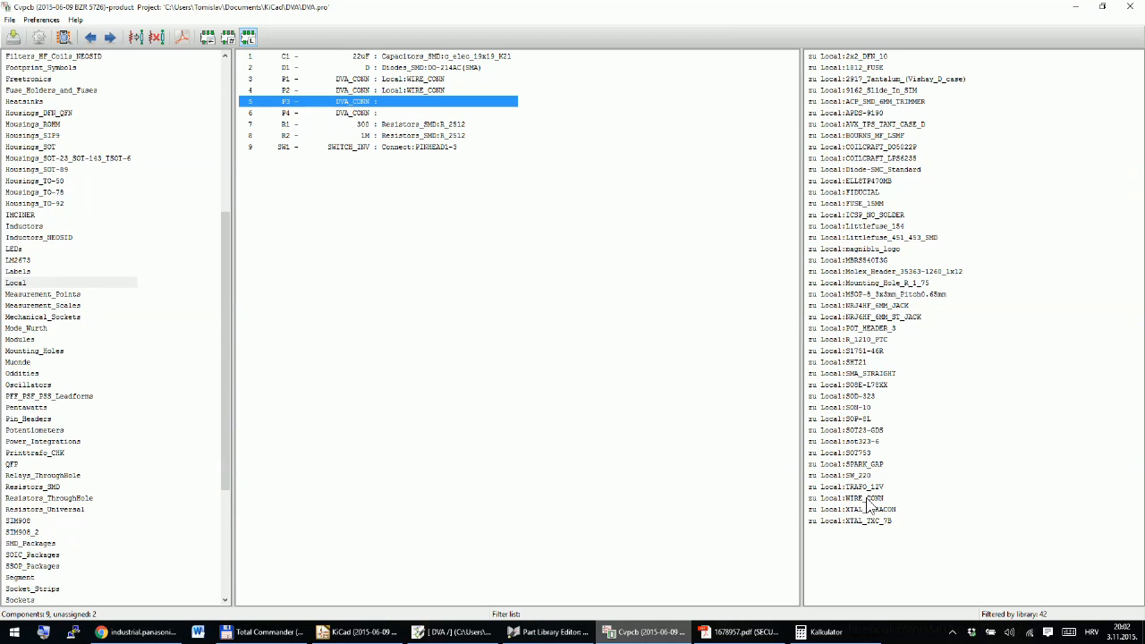
double_click(866, 500)
double_click(866, 500)
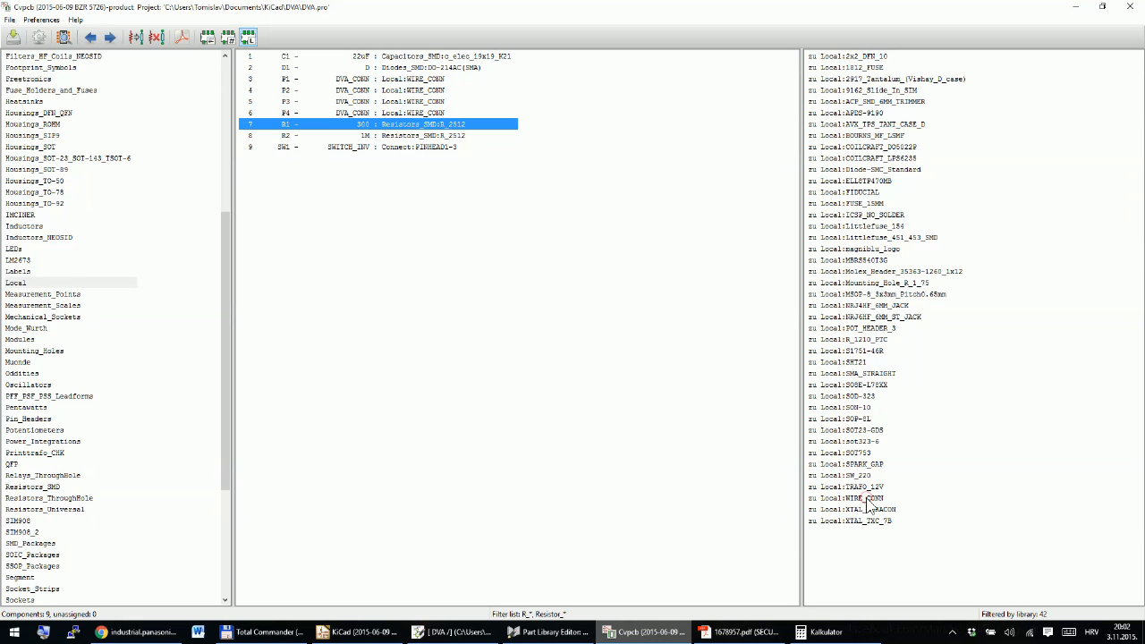
Step: Save the footprint associations, close CvPcb and return to the DVA schematic
click(13, 37)
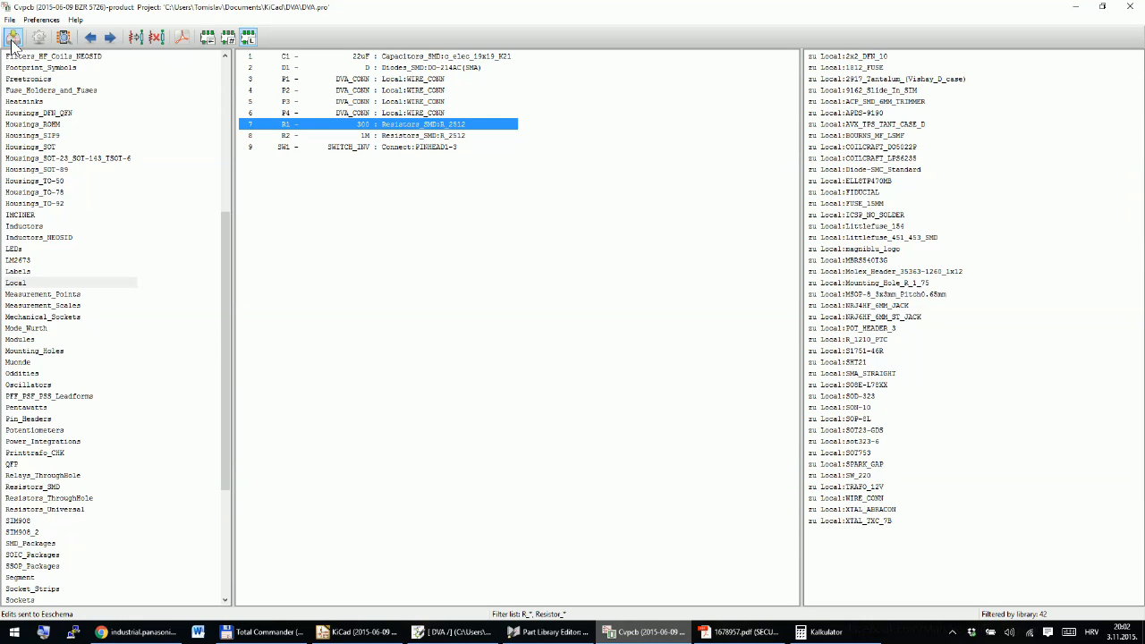
click(1132, 9)
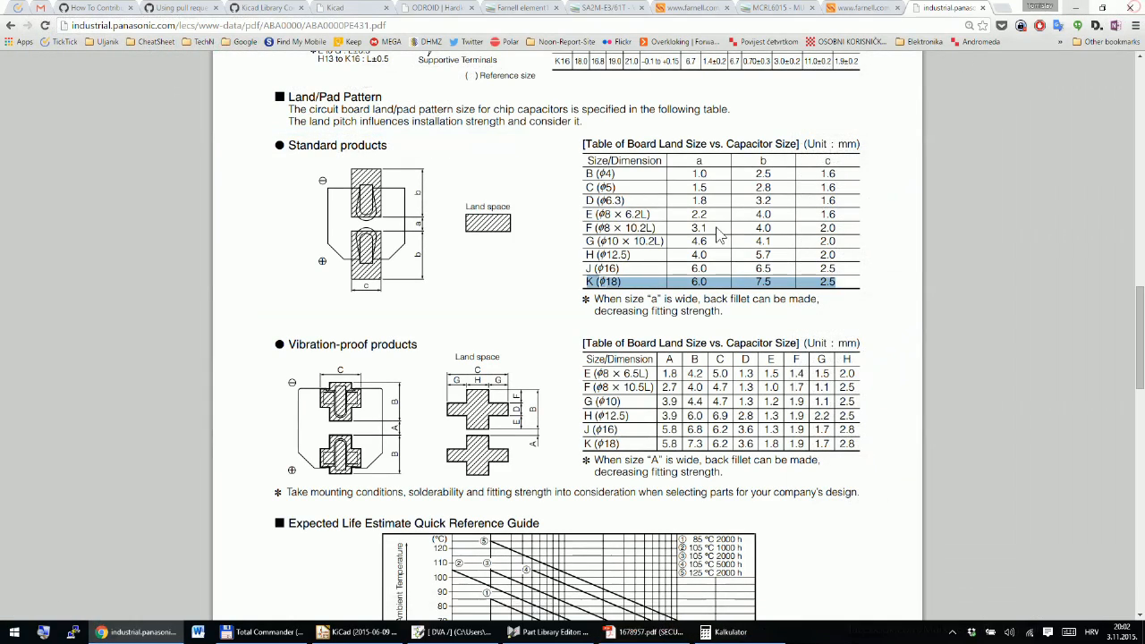
click(469, 635)
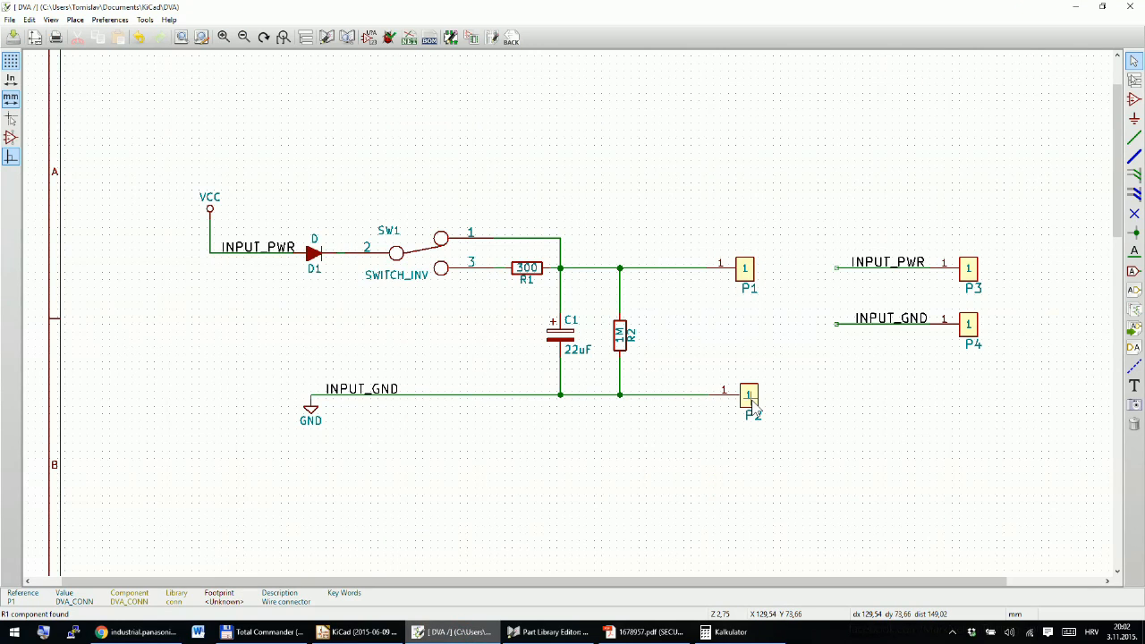
Step: Check the footprint field in the component properties of connectors P2, P3 and P4, and save the schematic
double_click(752, 404)
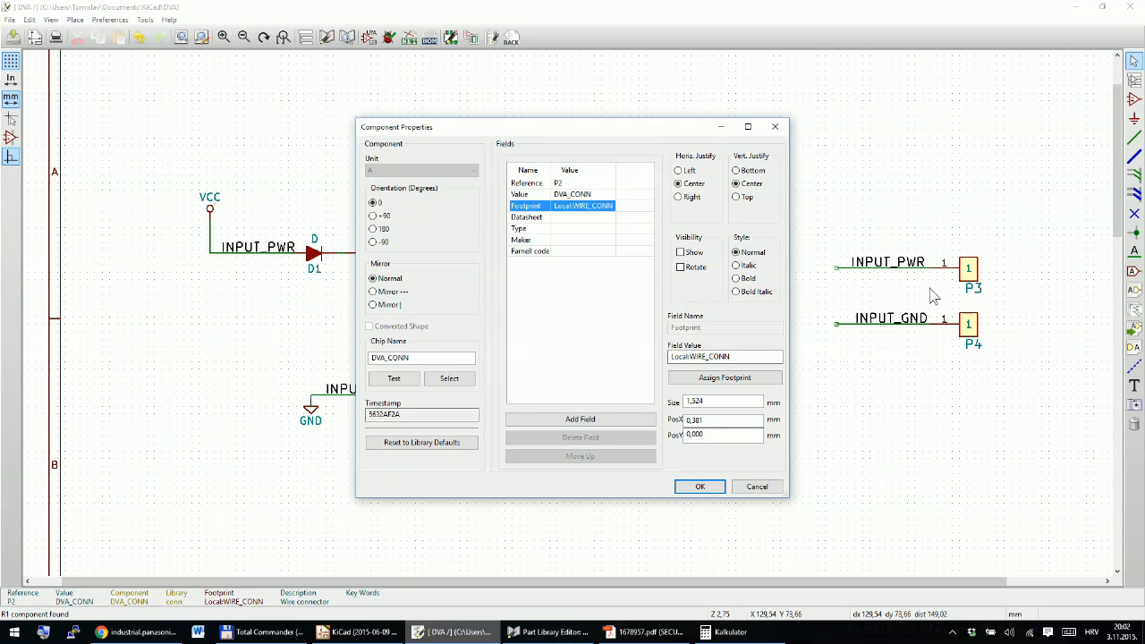
key(Escape)
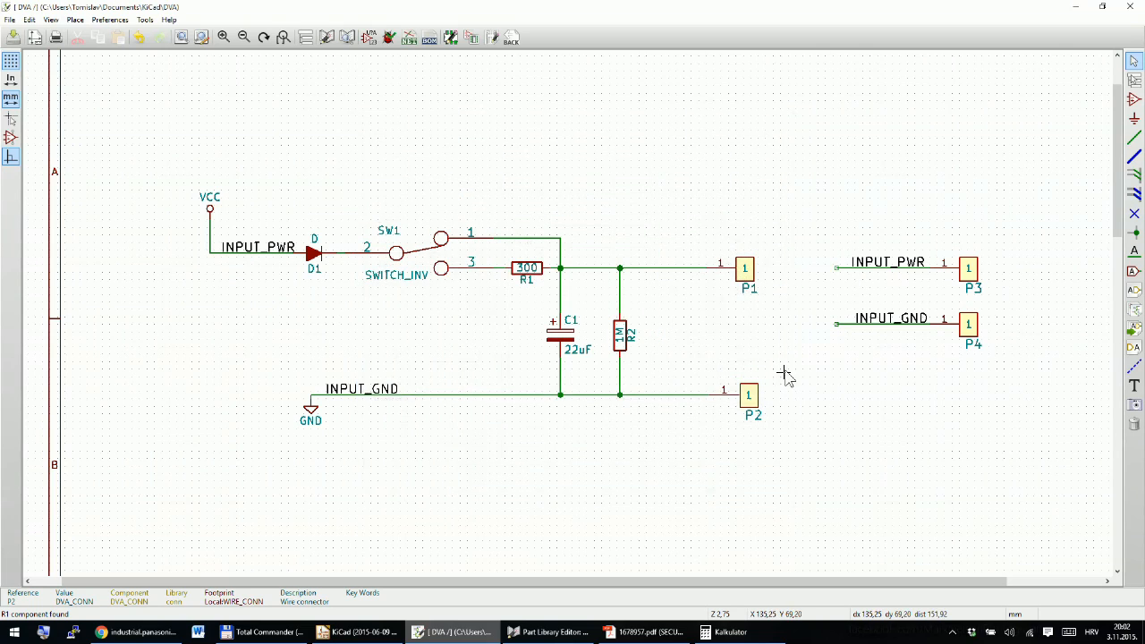
double_click(969, 271)
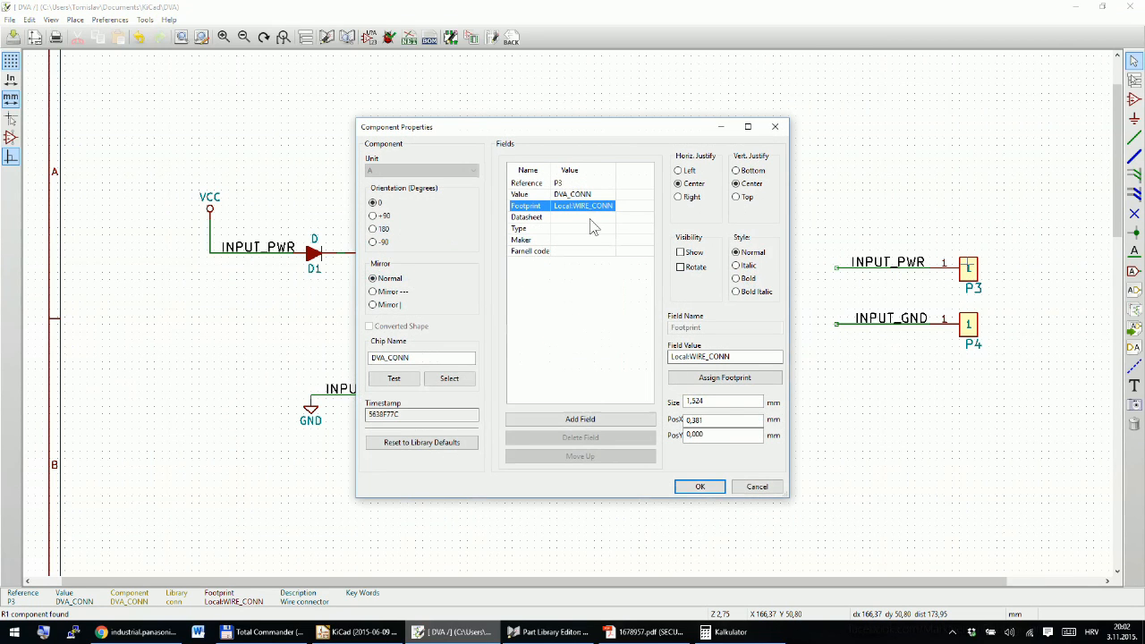
click(757, 487)
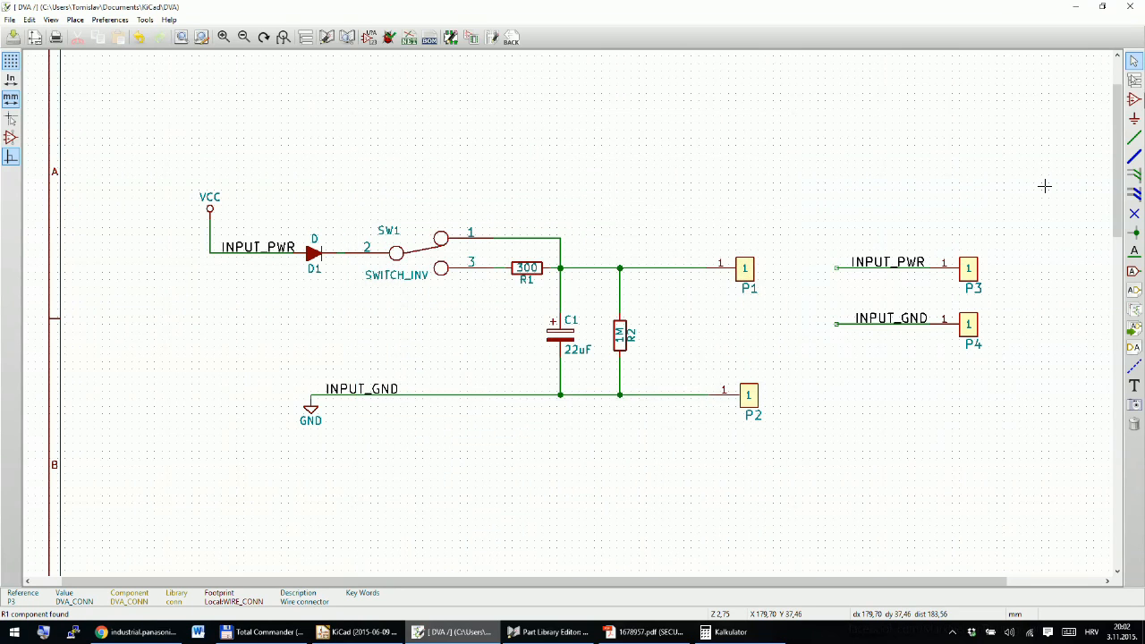
double_click(968, 325)
key(Escape)
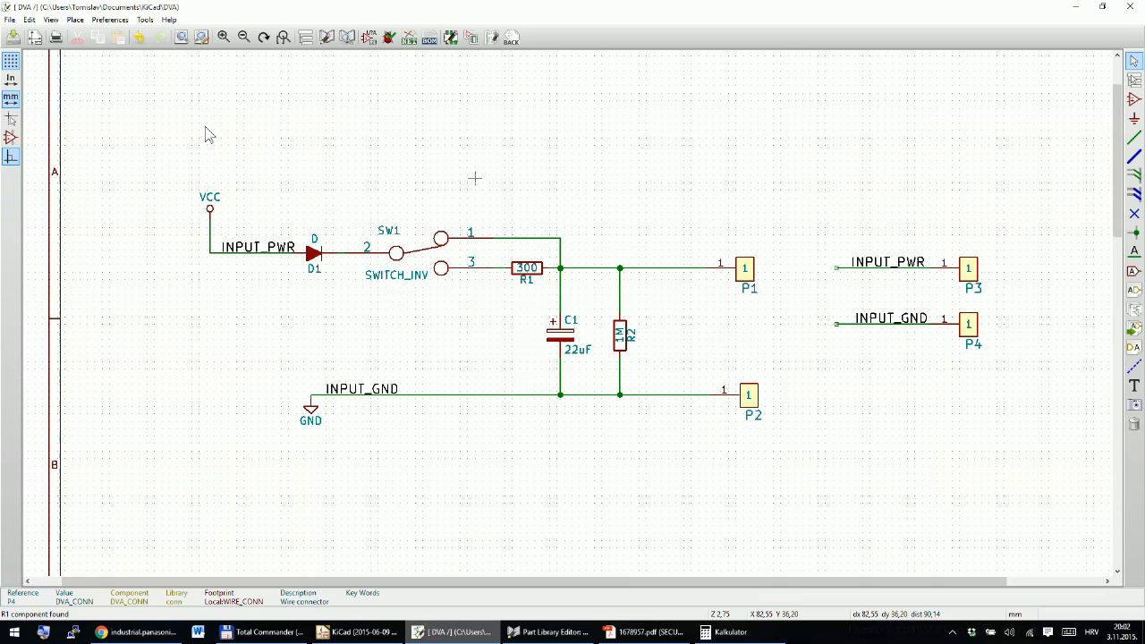
click(12, 36)
scroll(569, 320, down, 1)
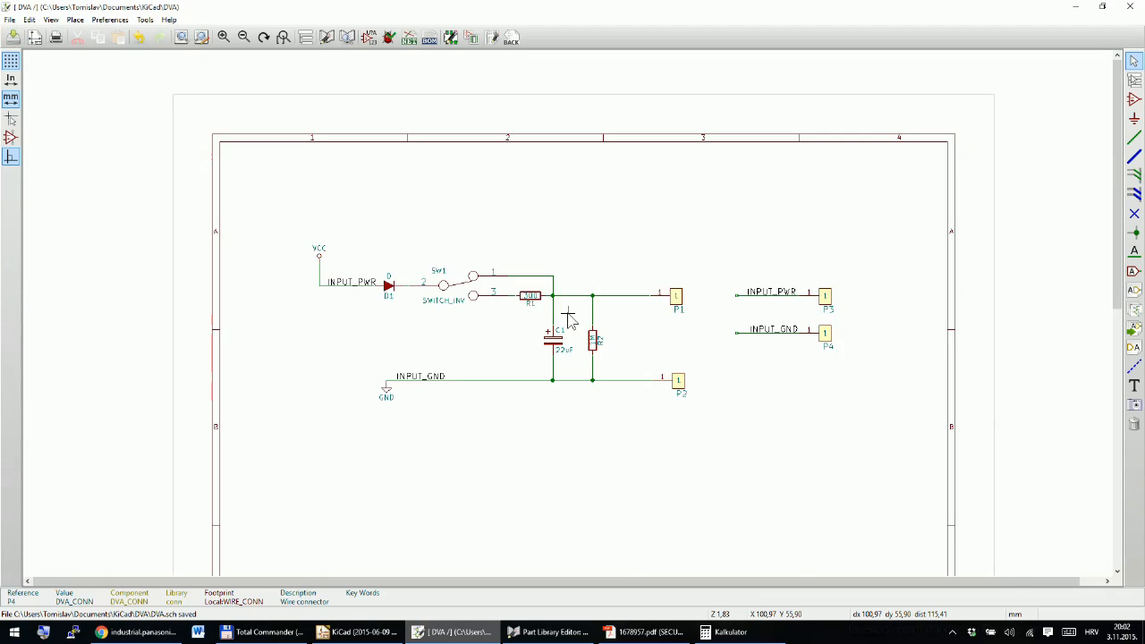
scroll(569, 319, down, 1)
scroll(569, 320, up, 2)
scroll(570, 320, down, 2)
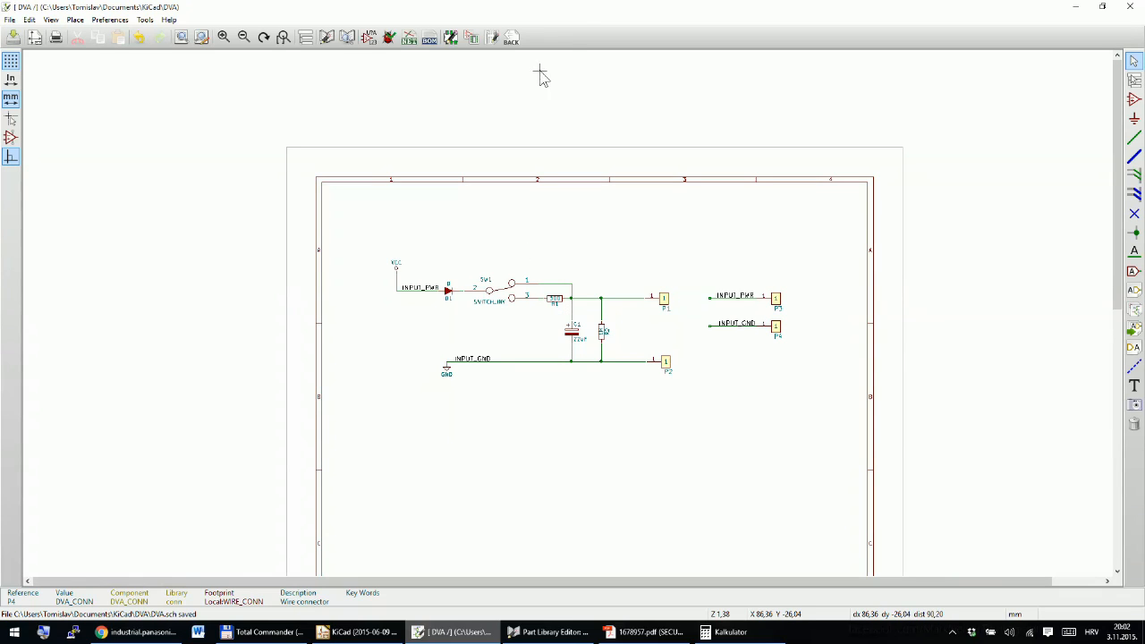
scroll(556, 297, up, 1)
scroll(572, 327, up, 2)
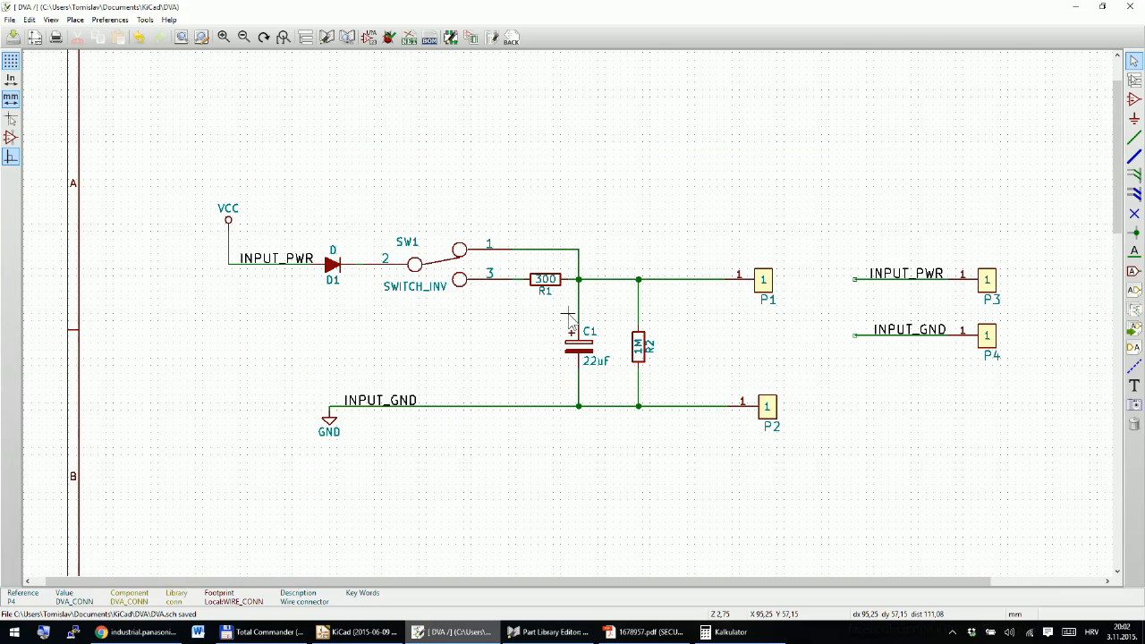
scroll(570, 322, down, 2)
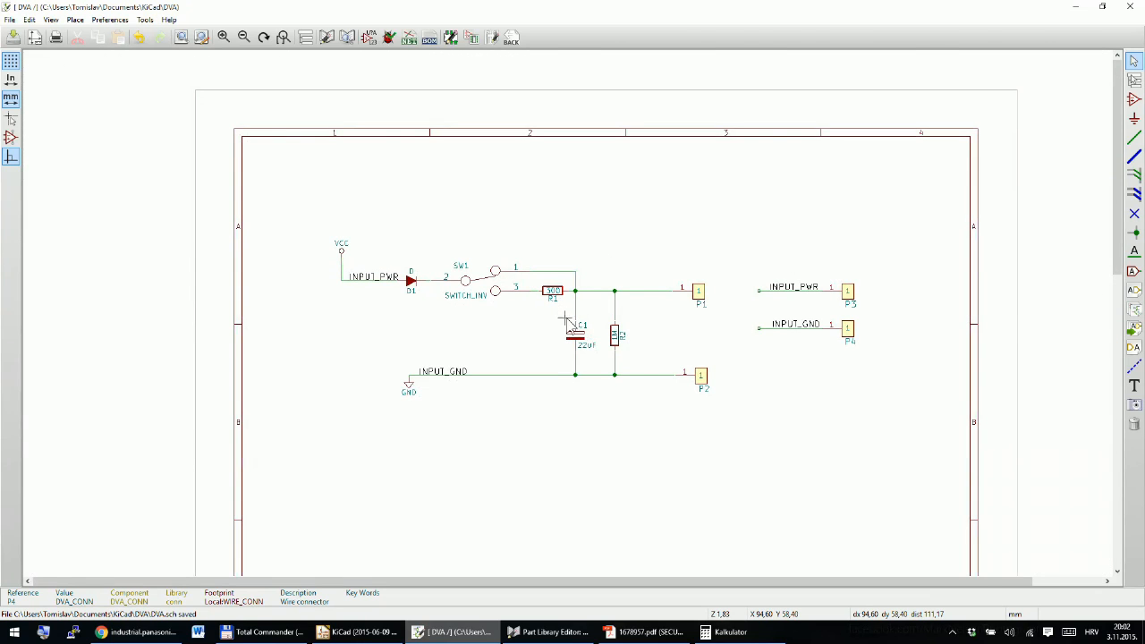
scroll(572, 319, up, 1)
scroll(581, 320, down, 1)
scroll(568, 319, up, 1)
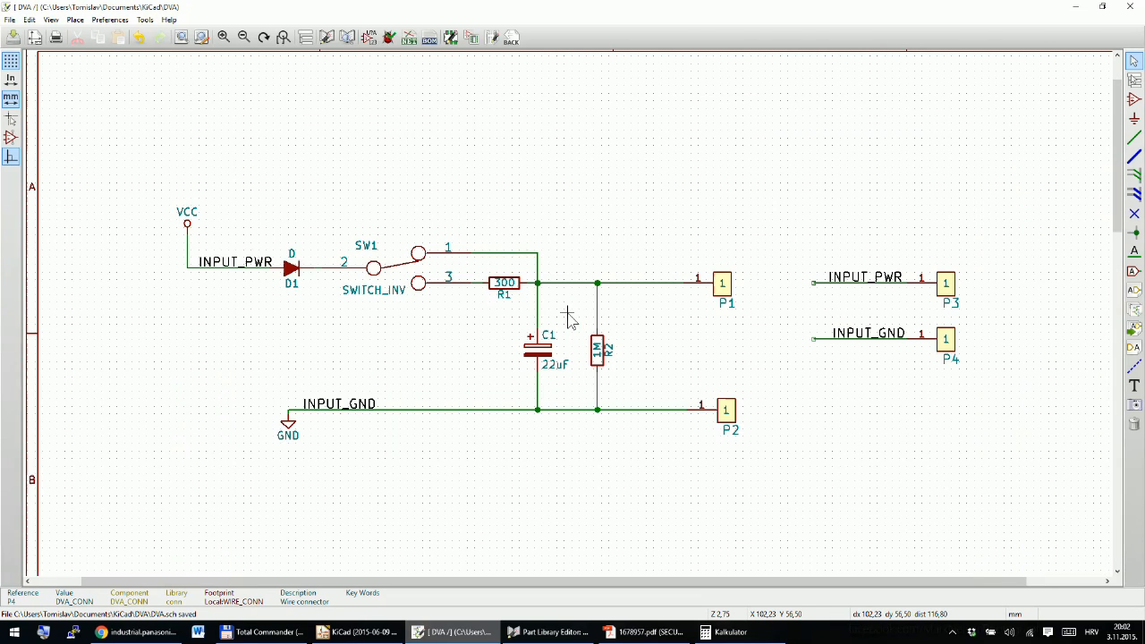